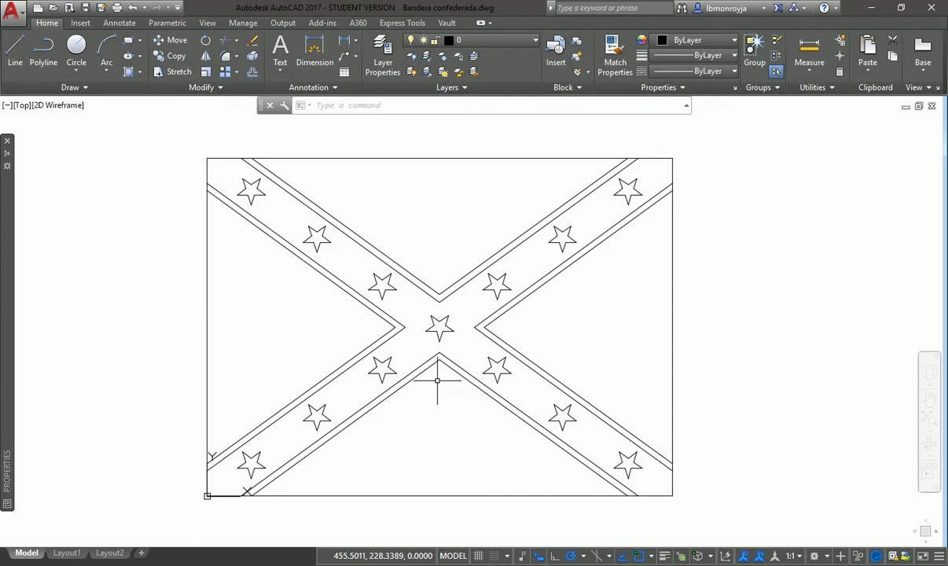
pyautogui.write('p')
pyautogui.press('Return')
pyautogui.moveTo(569, 340)
pyautogui.mouseDown()
pyautogui.moveTo(493, 359)
pyautogui.moveTo(440, 360)
pyautogui.moveTo(425, 332)
pyautogui.mouseUp()
pyautogui.press('Escape')
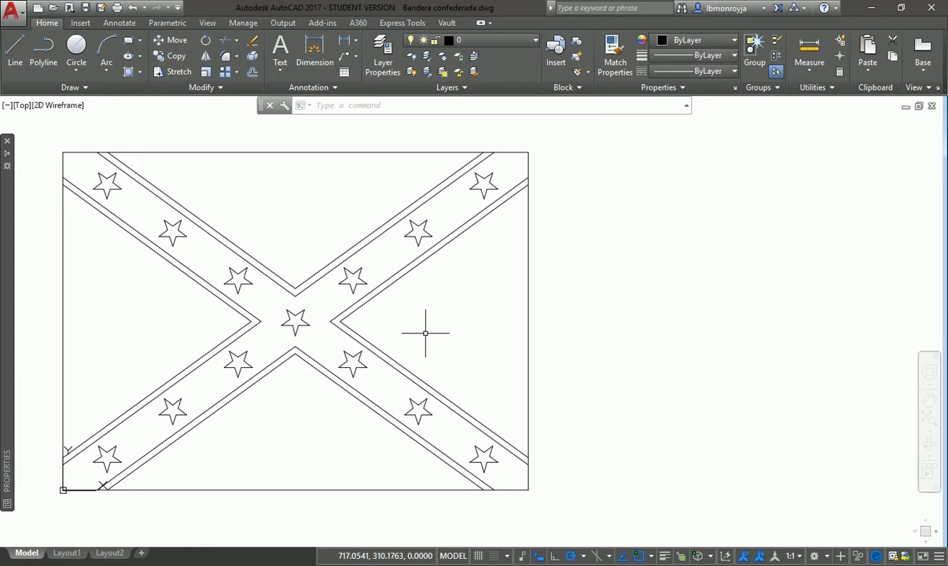
pyautogui.click(363, 274)
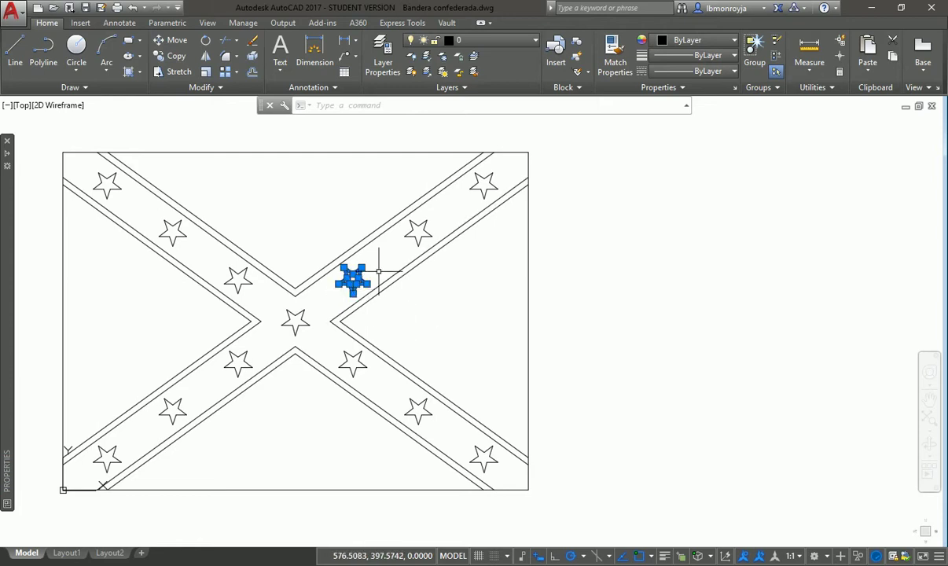
pyautogui.click(416, 231)
pyautogui.click(482, 187)
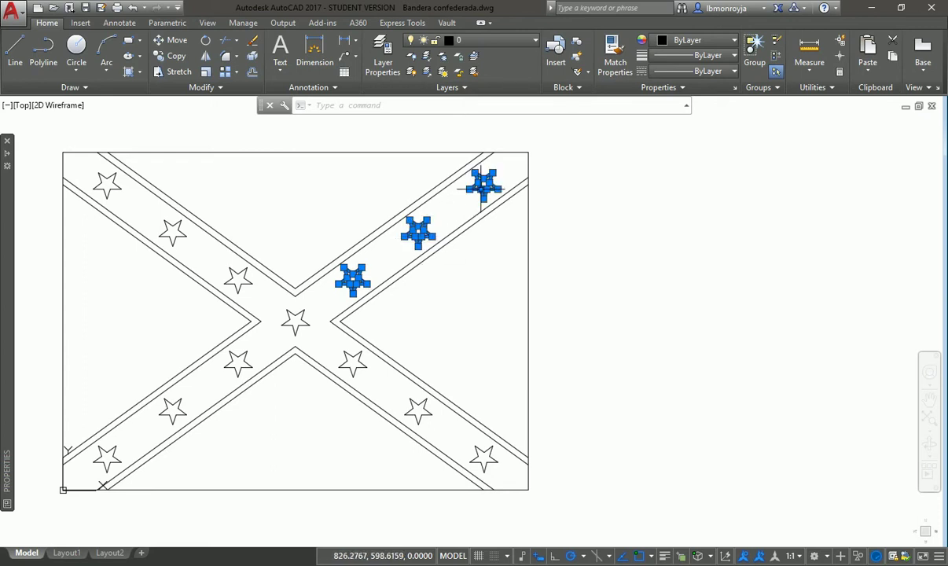
pyautogui.click(291, 319)
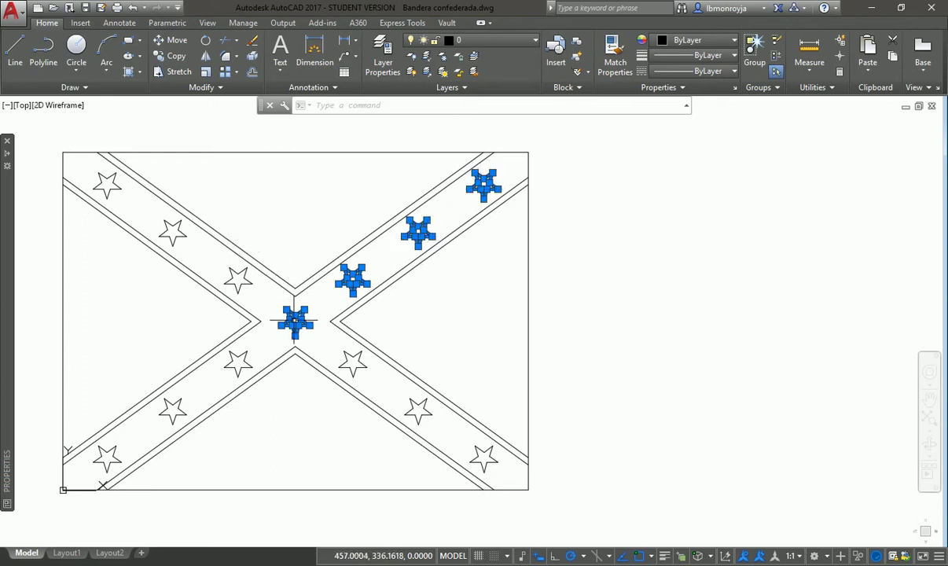
pyautogui.press('Escape')
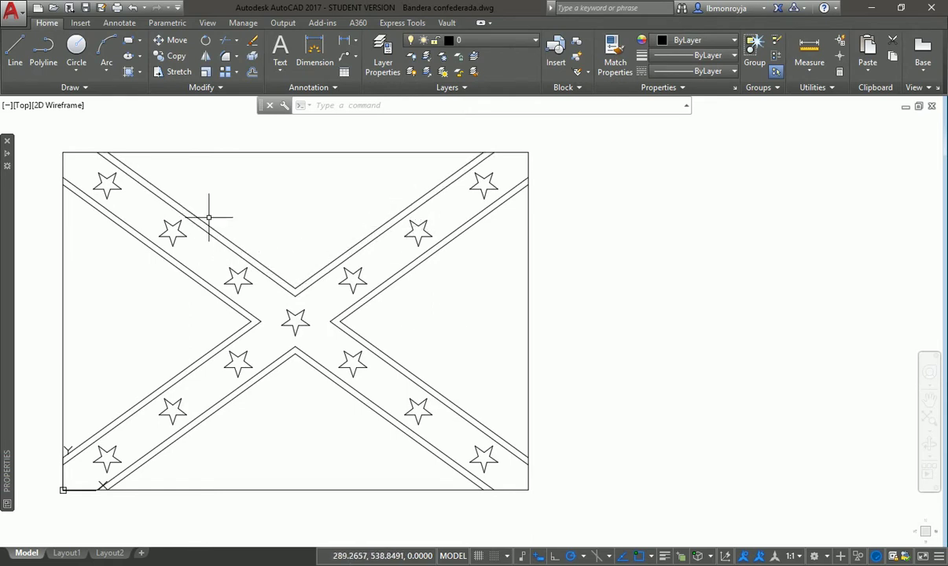
pyautogui.click(272, 152)
pyautogui.press('Escape')
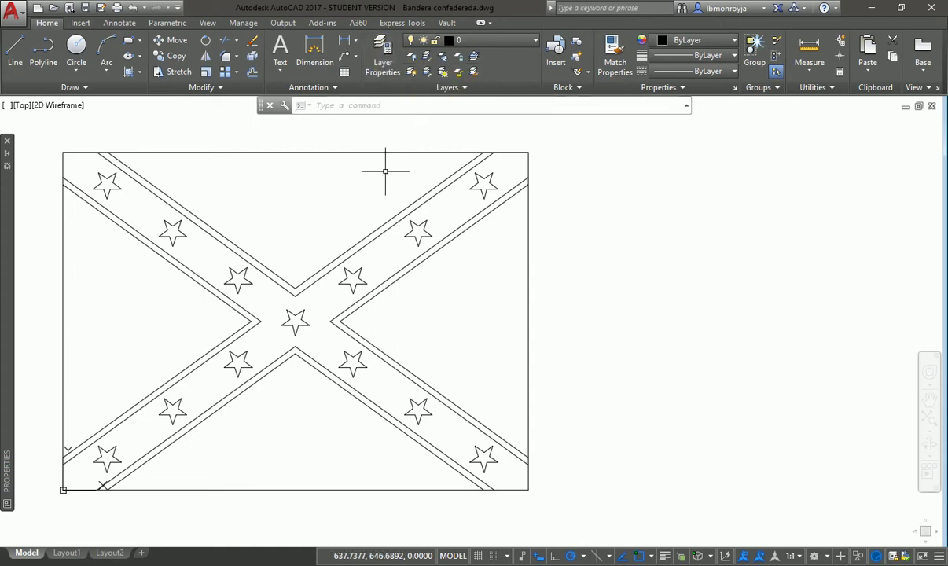
# Open the Layer Properties Manager and set its palette to auto-hide, keeping it expanded for editing layers
pyautogui.write('LA')
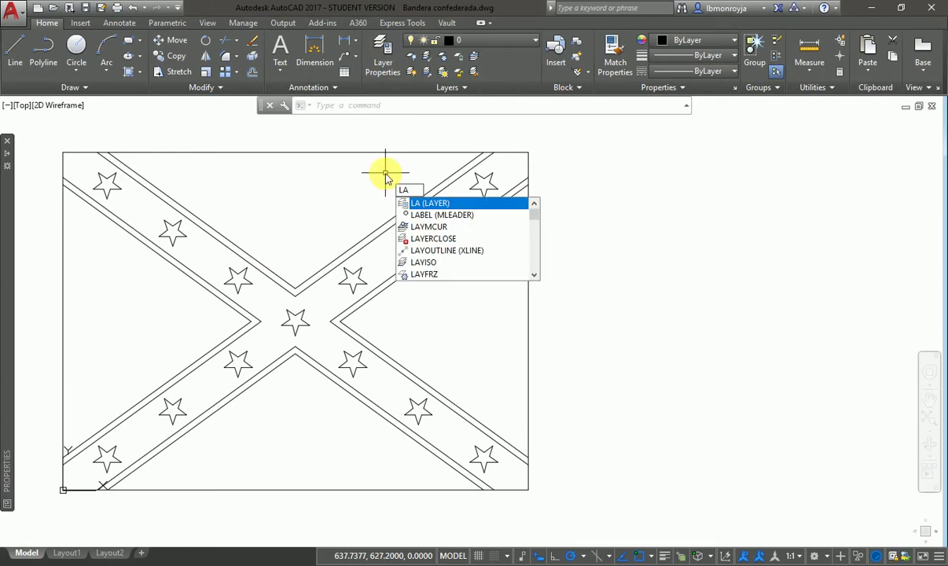
pyautogui.press('Return')
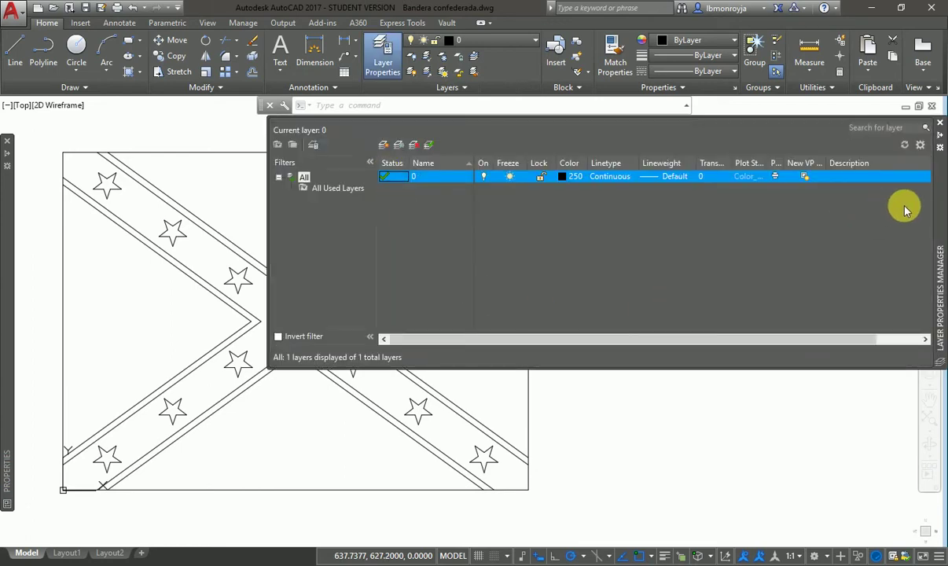
pyautogui.moveTo(937, 209)
pyautogui.mouseDown()
pyautogui.moveTo(815, 243)
pyautogui.moveTo(820, 238)
pyautogui.moveTo(798, 238)
pyautogui.moveTo(931, 226)
pyautogui.moveTo(939, 244)
pyautogui.moveTo(776, 262)
pyautogui.moveTo(856, 223)
pyautogui.moveTo(942, 219)
pyautogui.mouseUp()
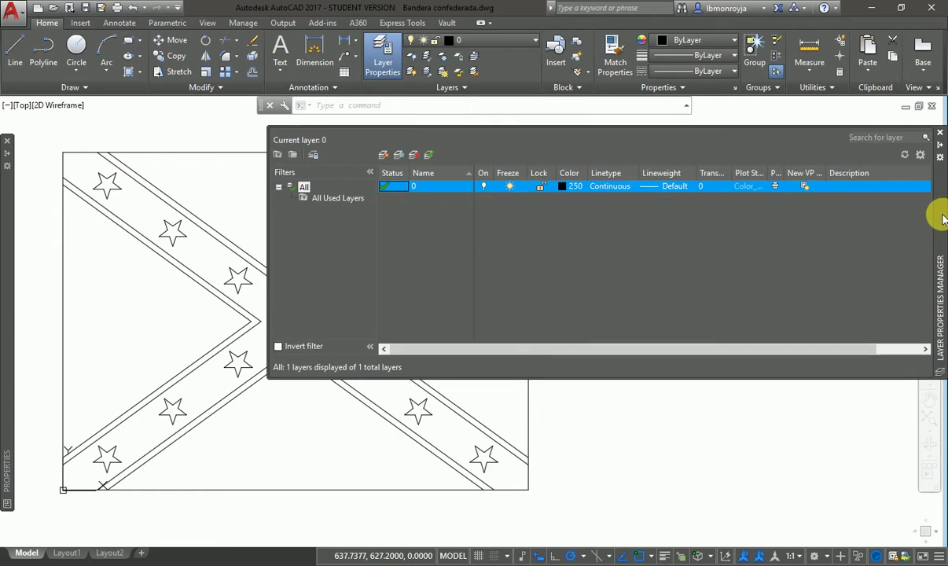
pyautogui.click(940, 149)
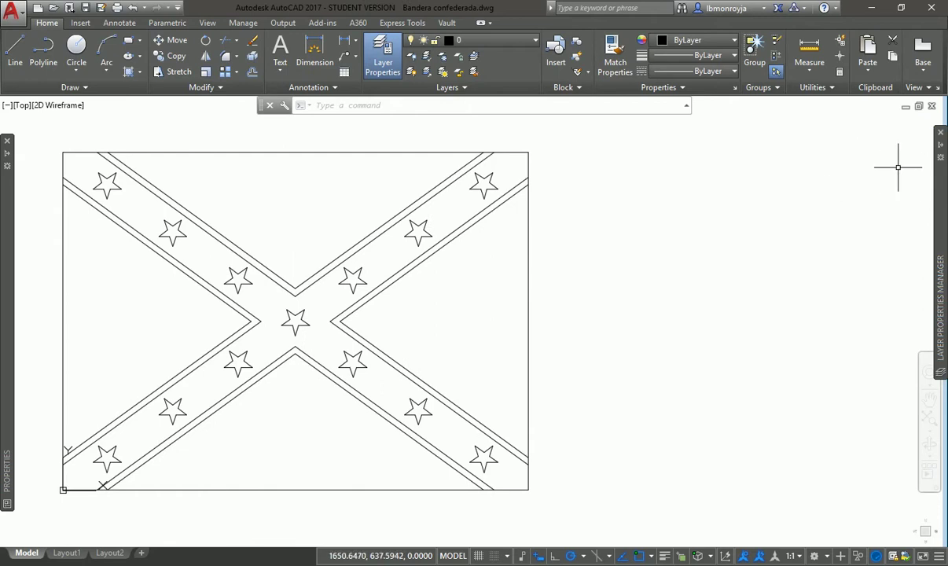
pyautogui.moveTo(941, 183)
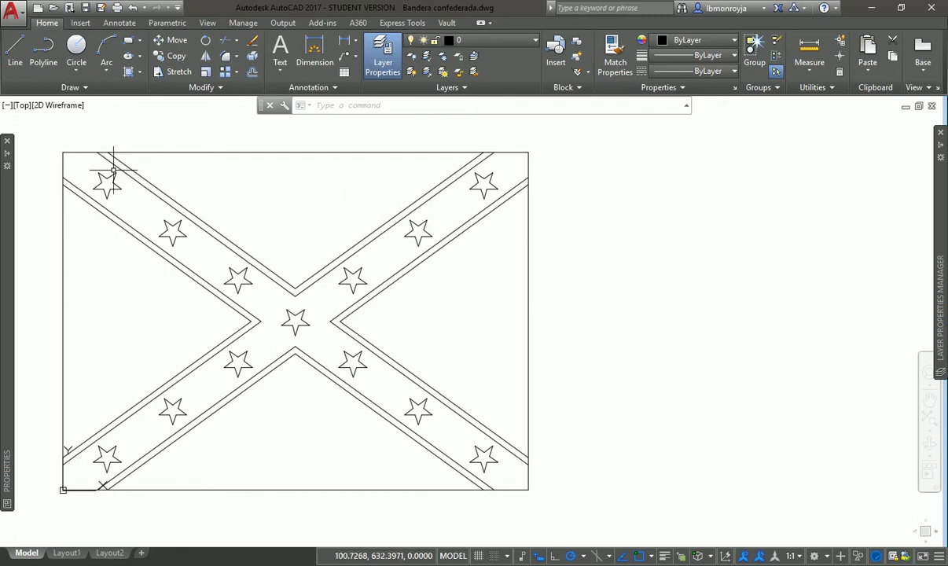
pyautogui.moveTo(16, 202)
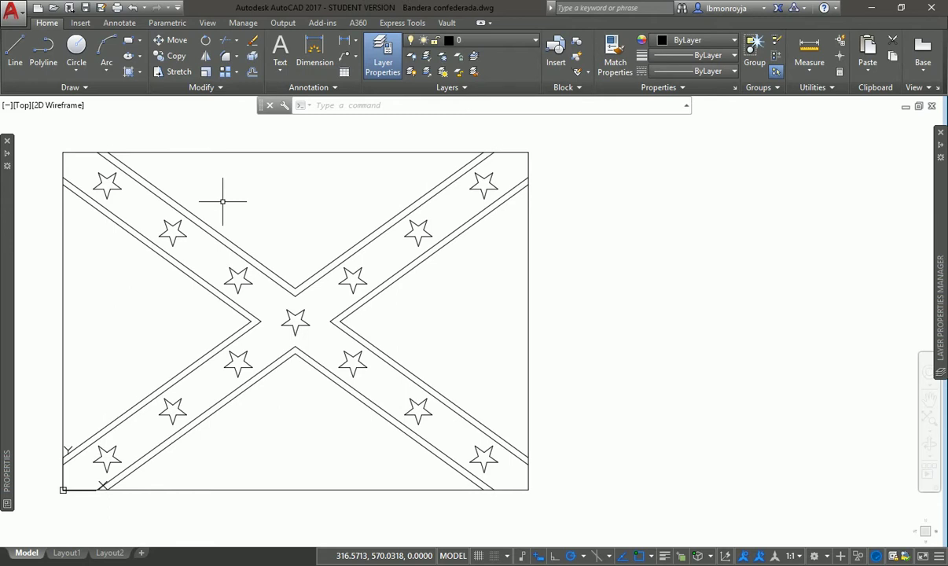
pyautogui.moveTo(940, 213)
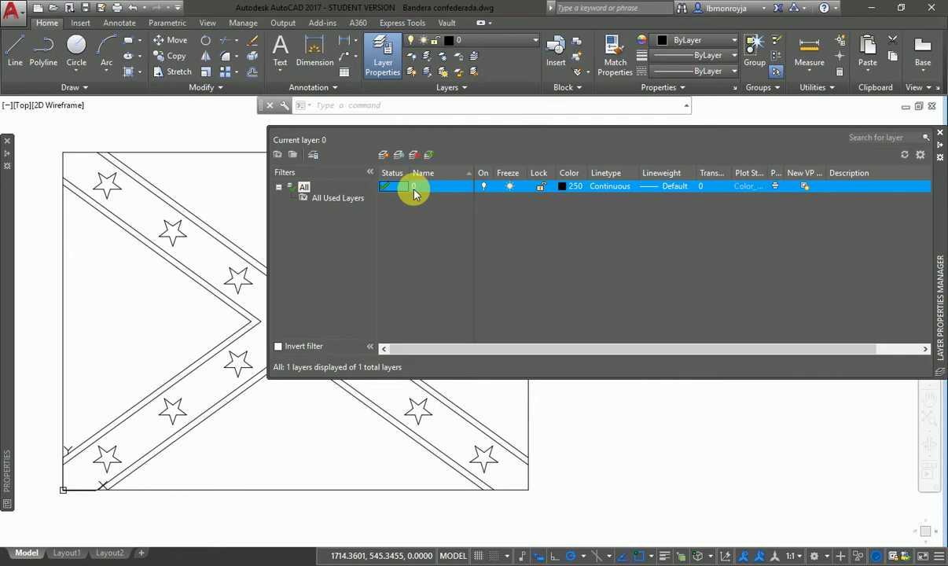
# Create a new layer named Estrellas and delete it again
pyautogui.click(383, 156)
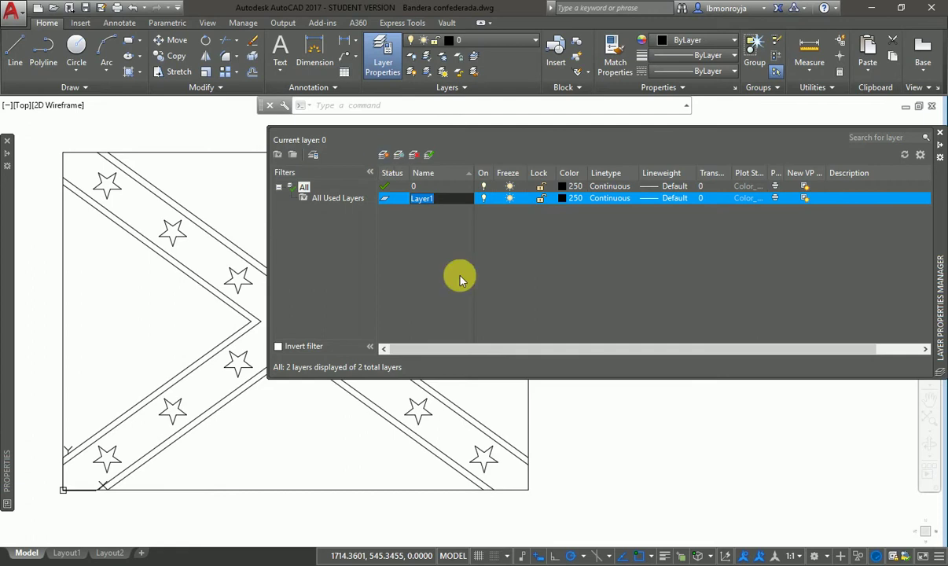
pyautogui.write('Es')
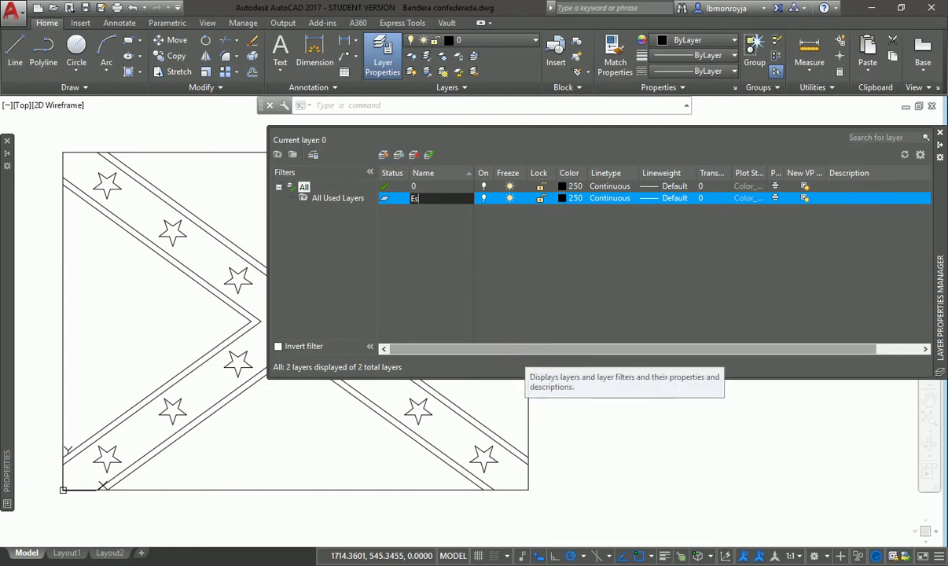
pyautogui.write('trellas')
pyautogui.press('Return')
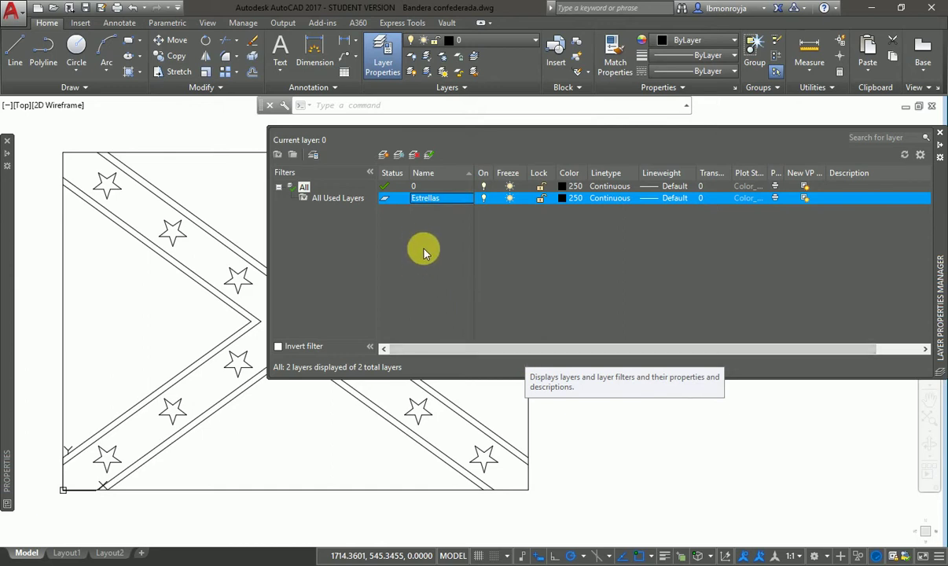
pyautogui.click(414, 155)
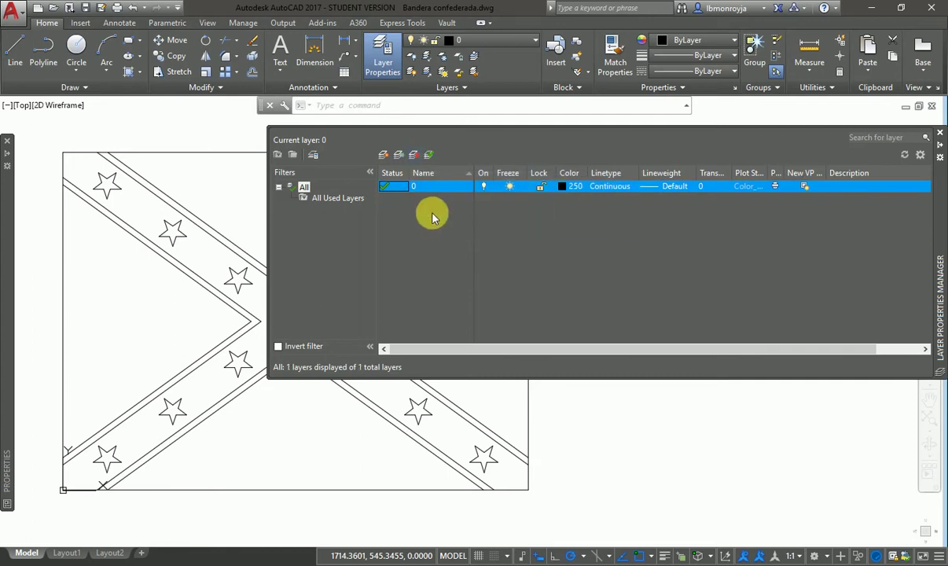
# Add a new layer to the drawing and name it Estrellas
pyautogui.click(384, 155)
pyautogui.write('E')
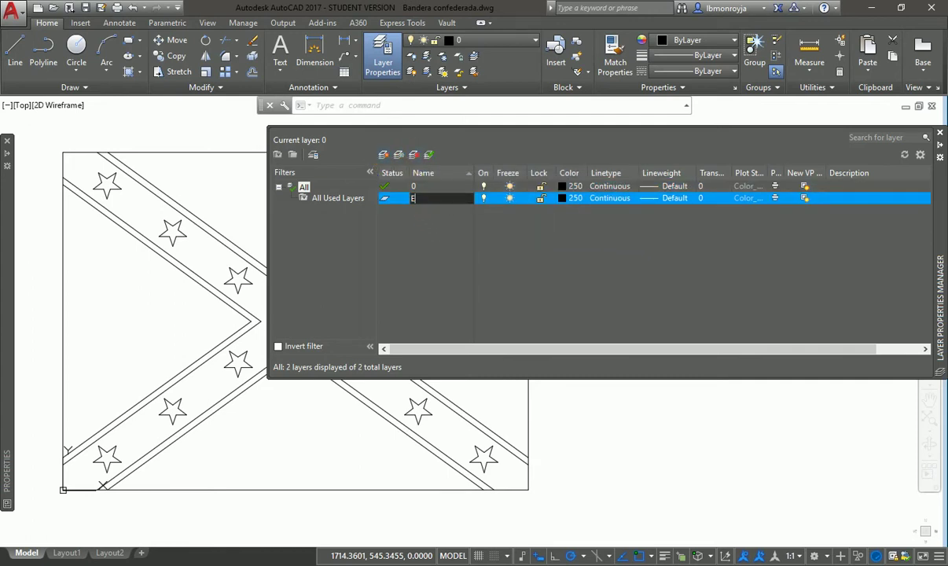
pyautogui.write('strellas')
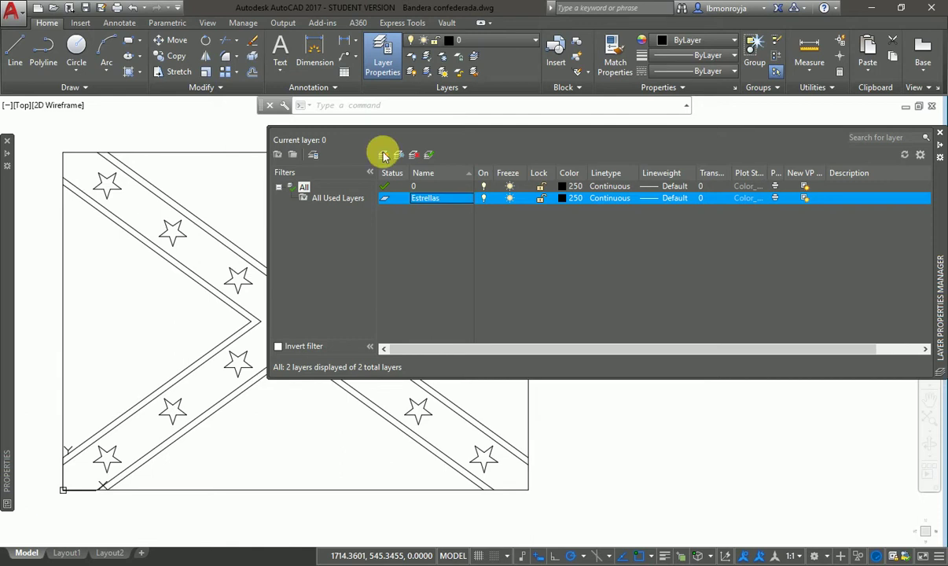
# Try to delete layer 0 from the layer list
pyautogui.click(414, 188)
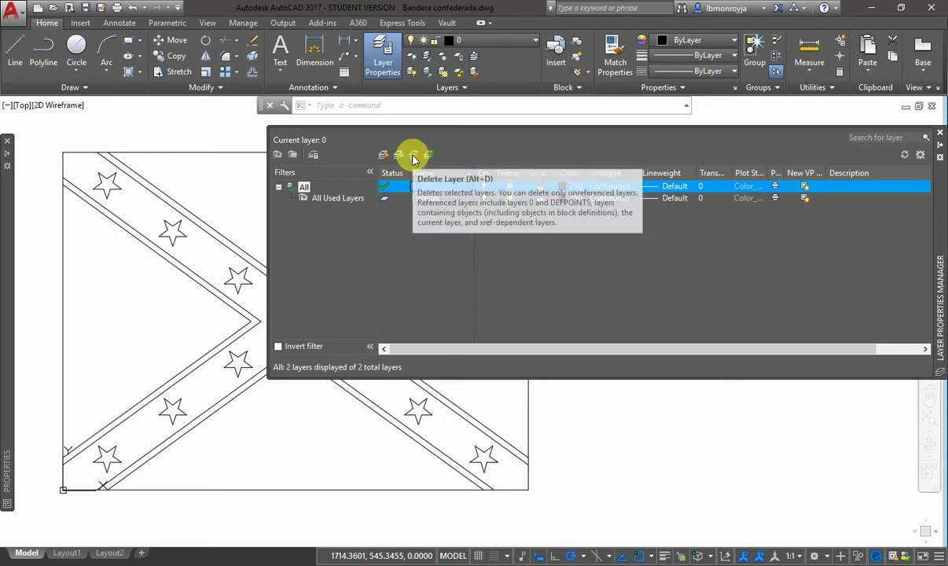
pyautogui.click(414, 157)
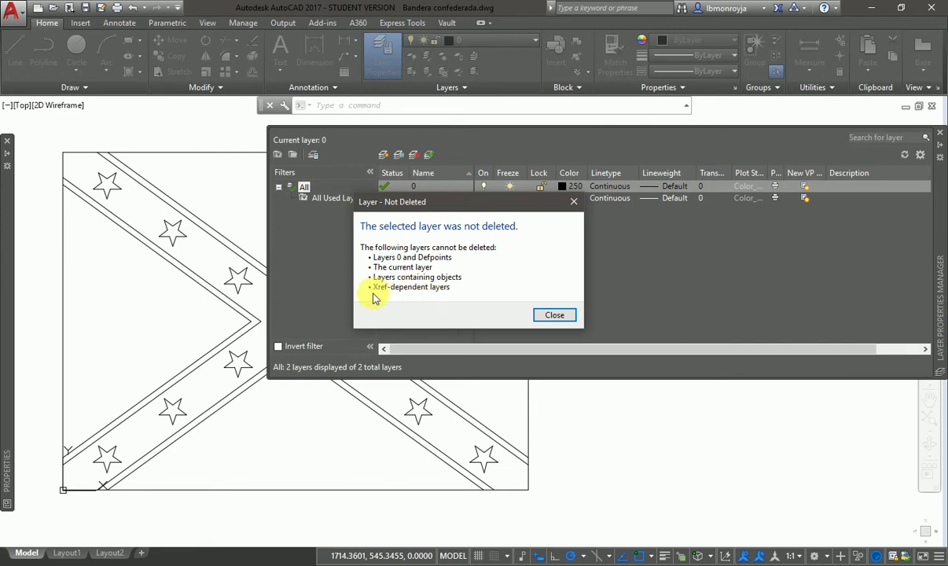
pyautogui.click(554, 316)
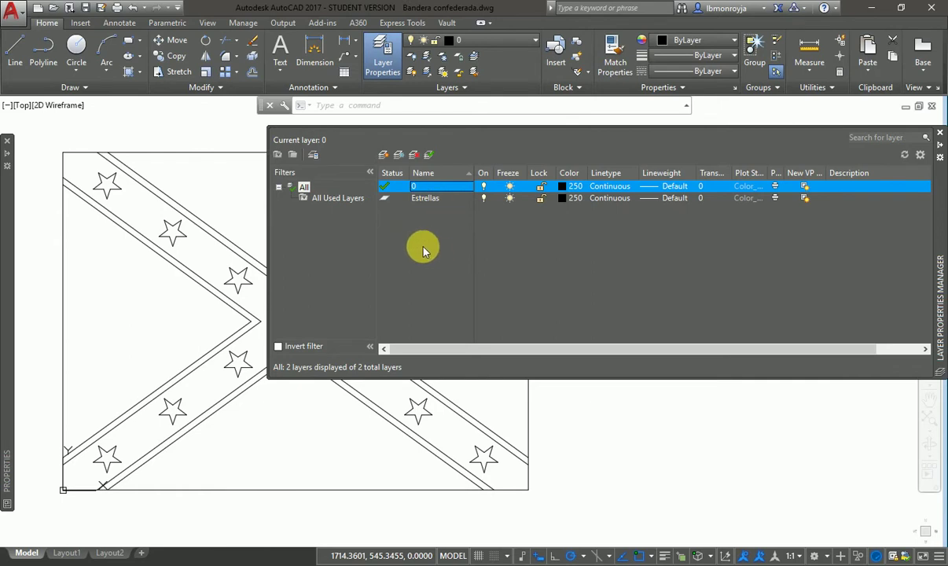
# Rename the Estrellas layer as Sterne
pyautogui.click(431, 199)
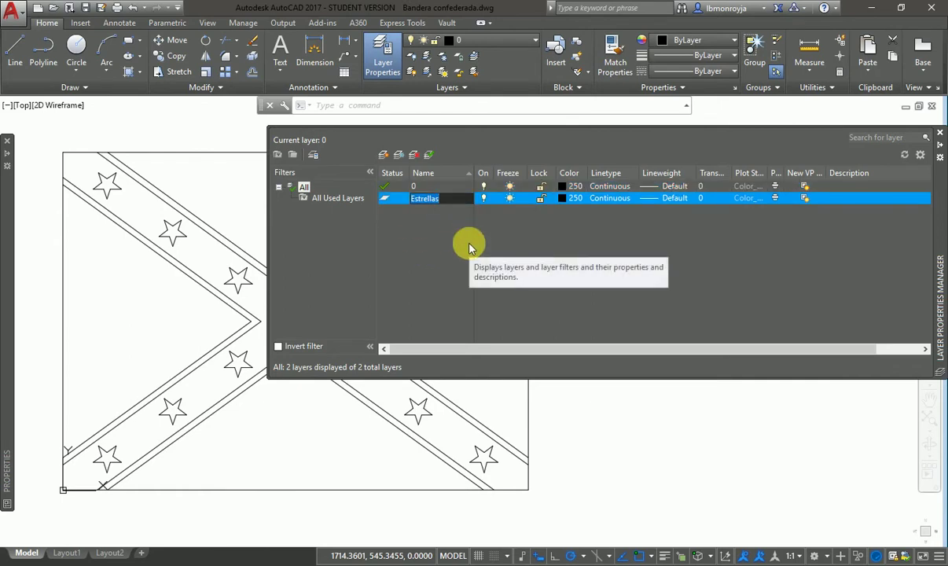
pyautogui.write('Sterne')
pyautogui.press('Return')
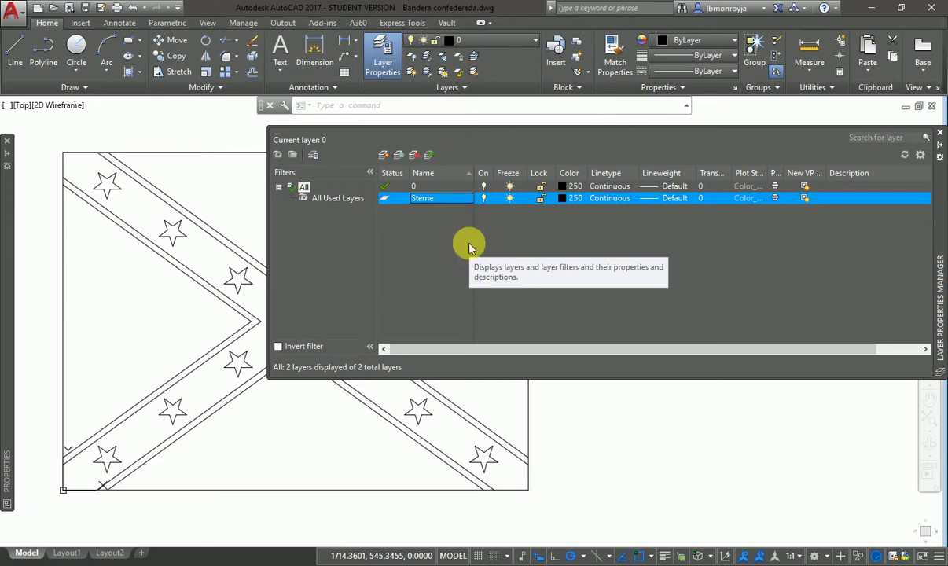
# Try to rename layer 0 in the layer list
pyautogui.click(425, 187)
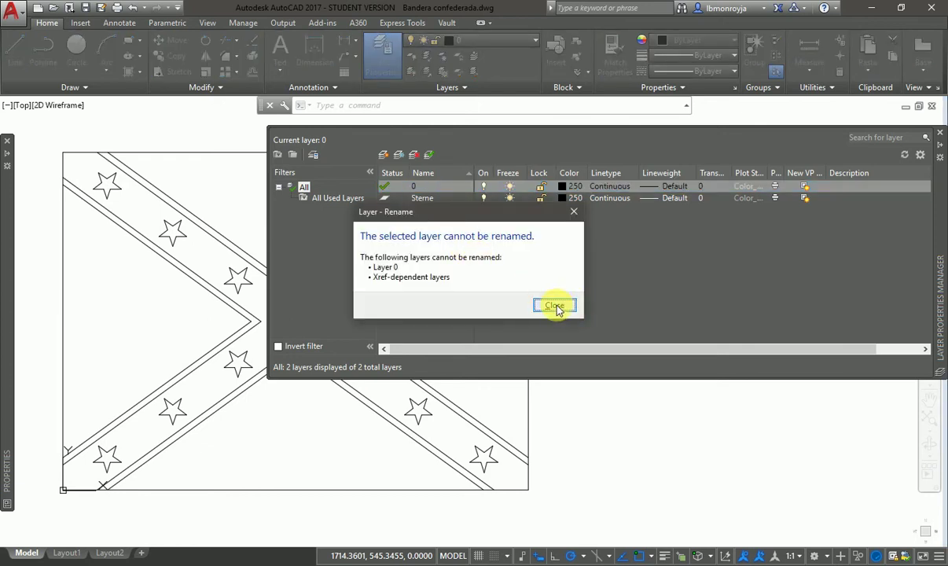
pyautogui.click(554, 306)
pyautogui.click(552, 307)
pyautogui.click(418, 188)
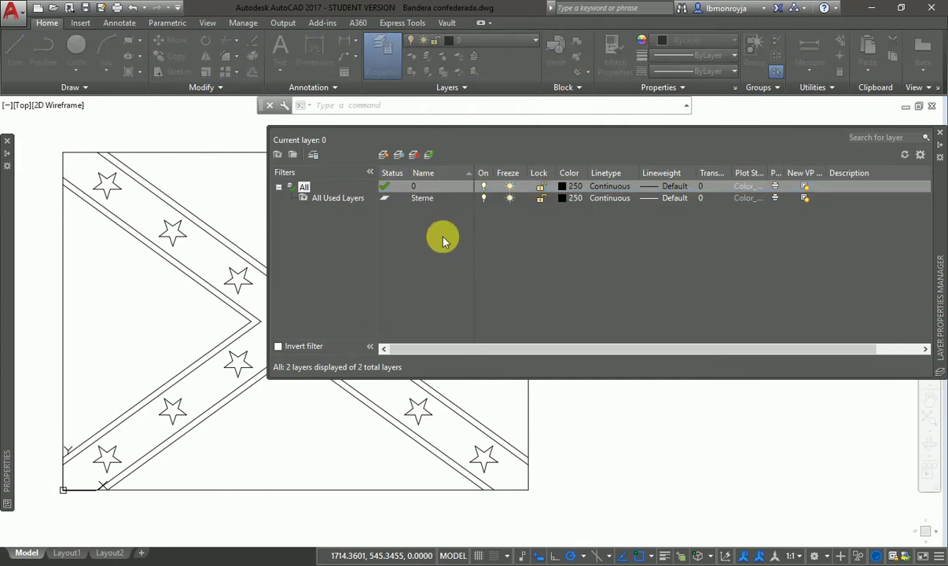
pyautogui.press('Escape')
pyautogui.click(423, 187)
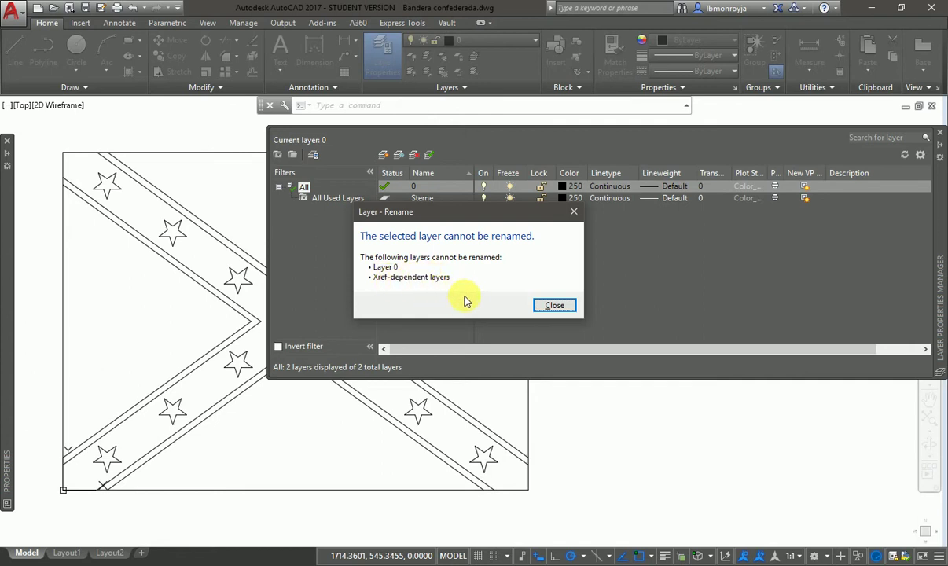
pyautogui.click(547, 310)
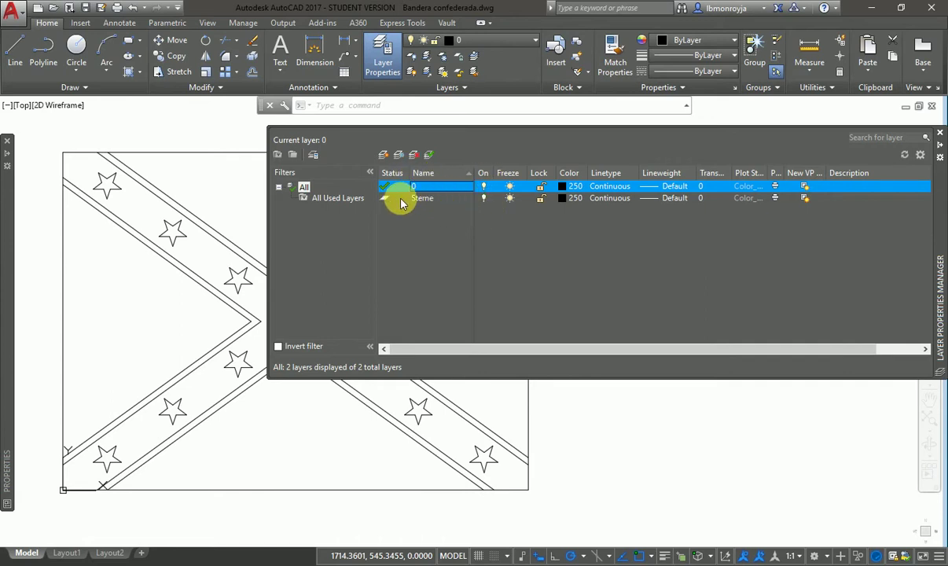
# Set the color of the Sterne layer to orange, index color 30
pyautogui.click(424, 201)
pyautogui.click(424, 189)
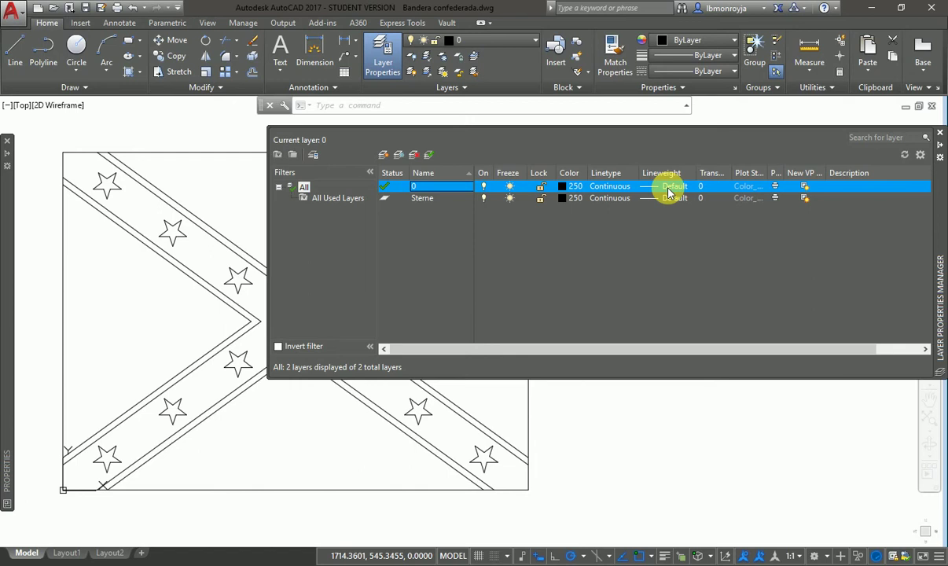
pyautogui.click(427, 199)
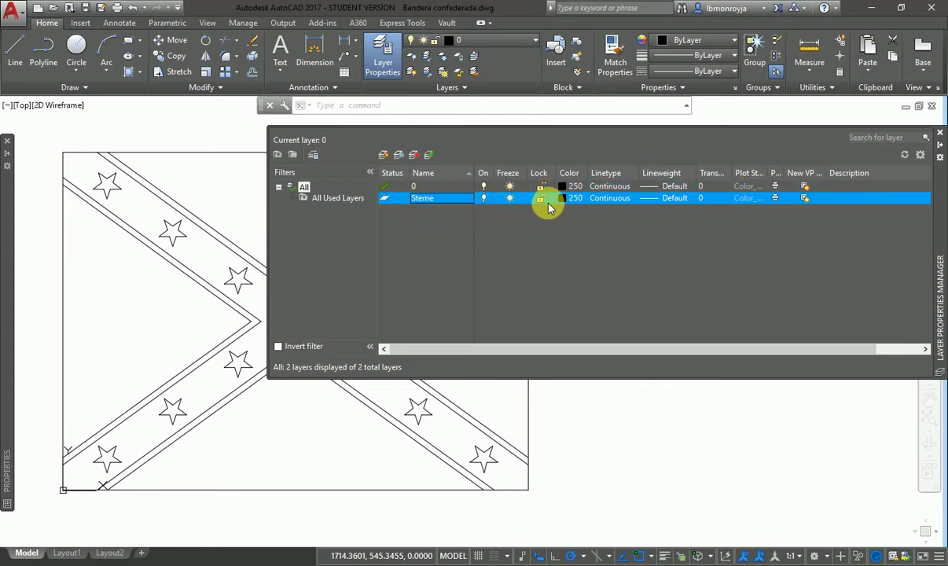
pyautogui.click(562, 200)
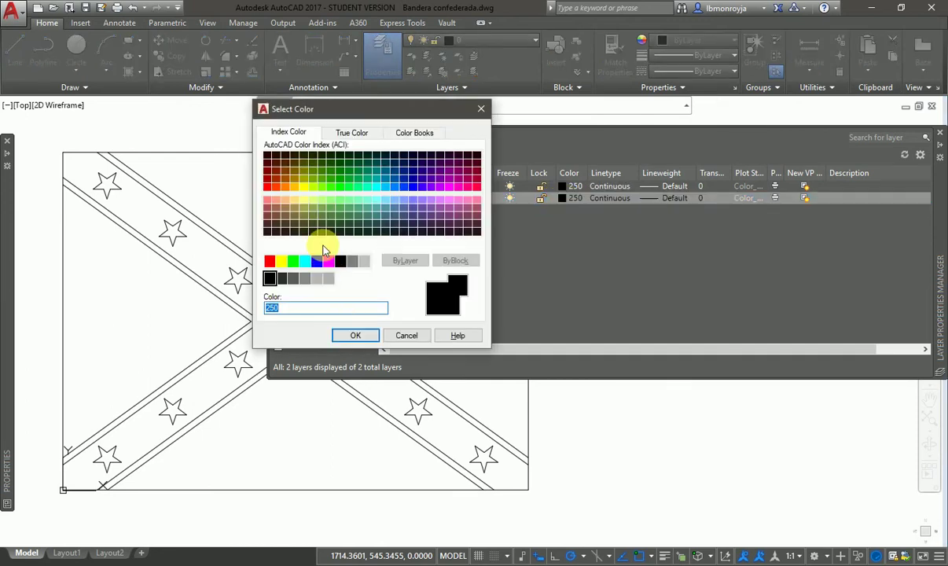
pyautogui.click(285, 187)
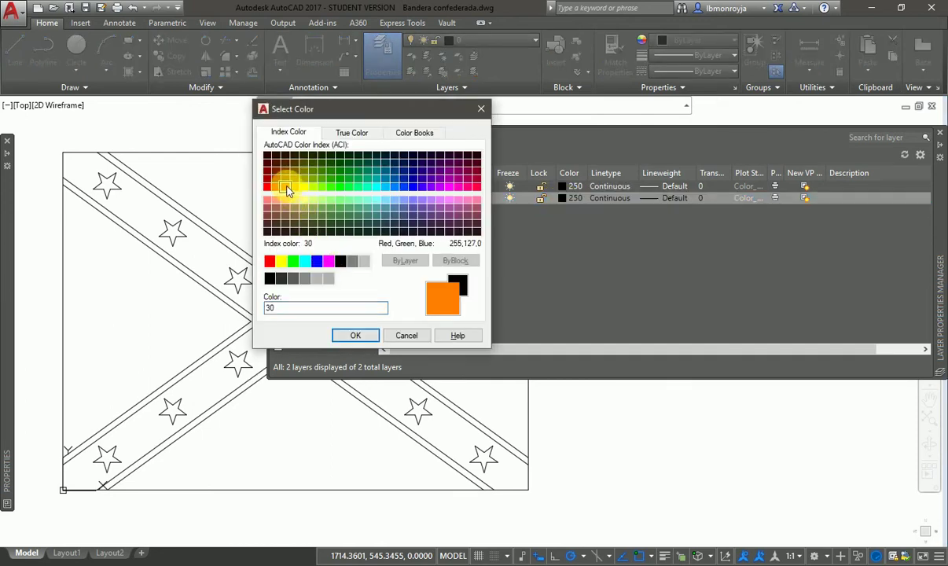
pyautogui.click(355, 337)
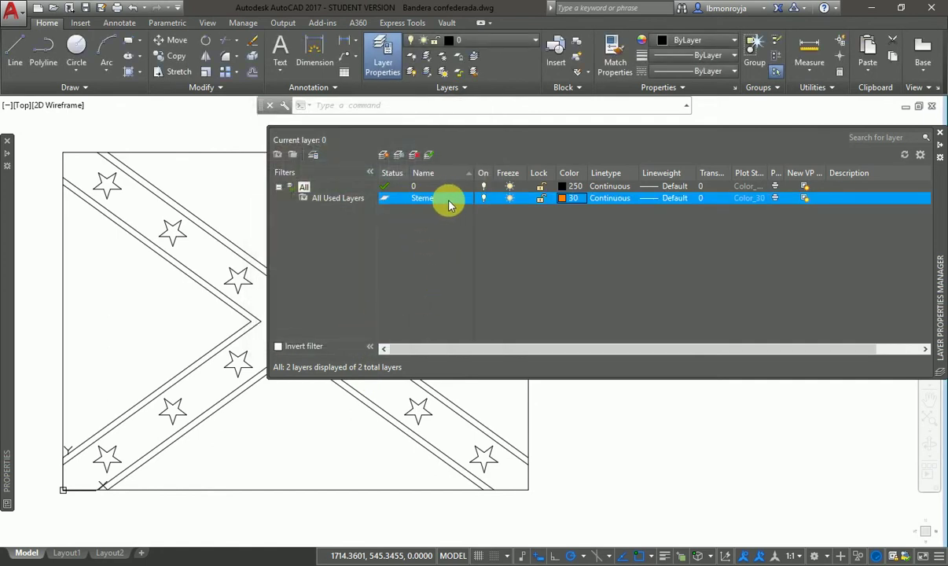
# Add a new layer based on the Sterne layer and delete it again
pyautogui.click(383, 155)
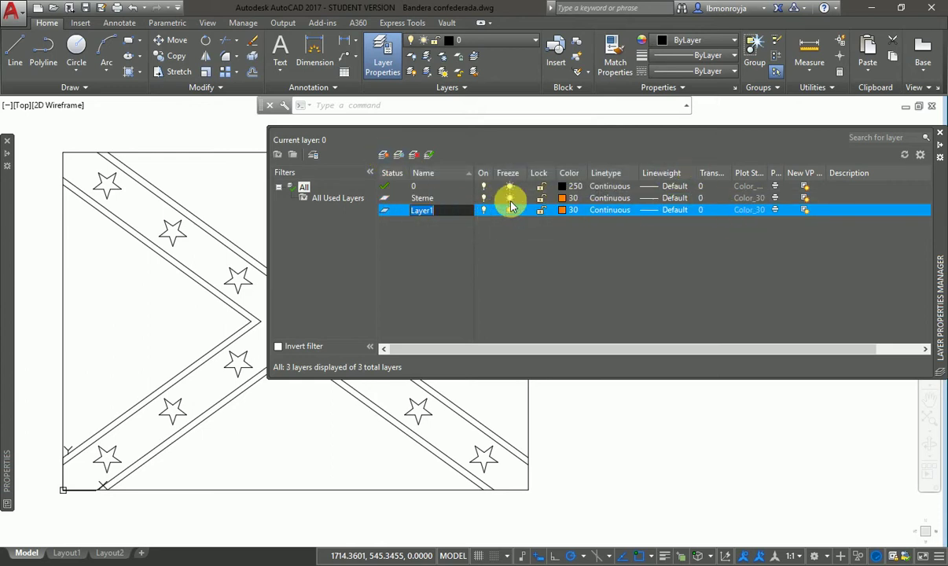
pyautogui.click(414, 155)
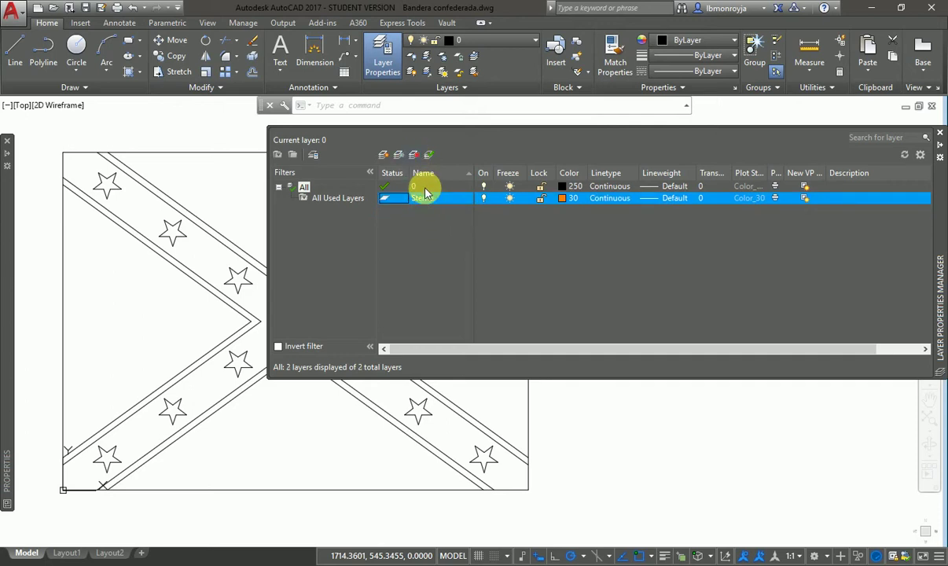
# Add a new layer based on layer 0 and delete it again
pyautogui.click(418, 186)
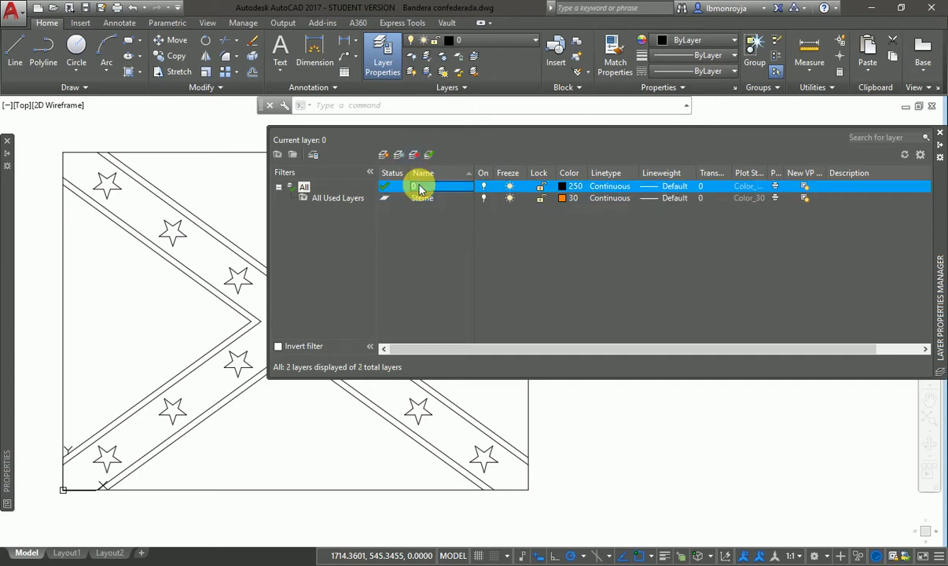
pyautogui.click(381, 155)
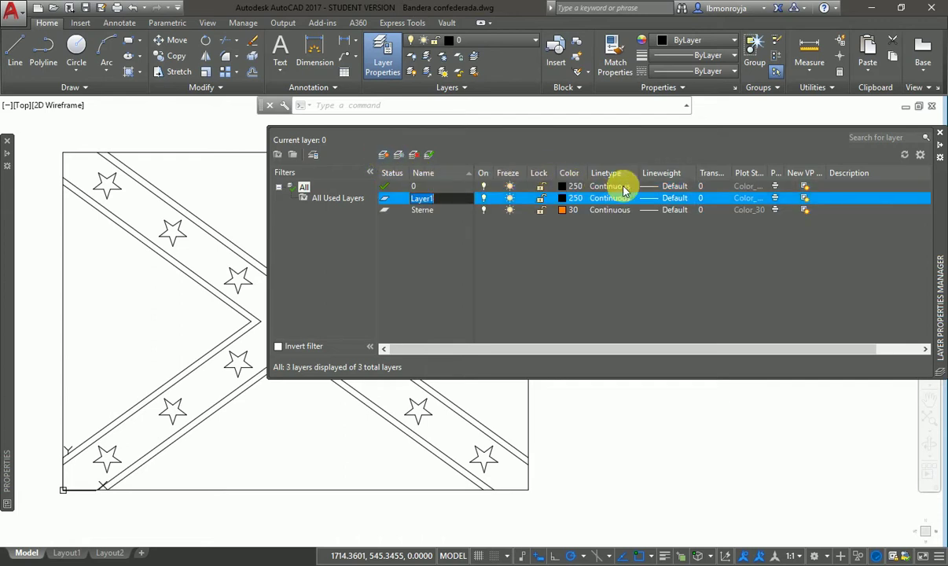
pyautogui.click(414, 156)
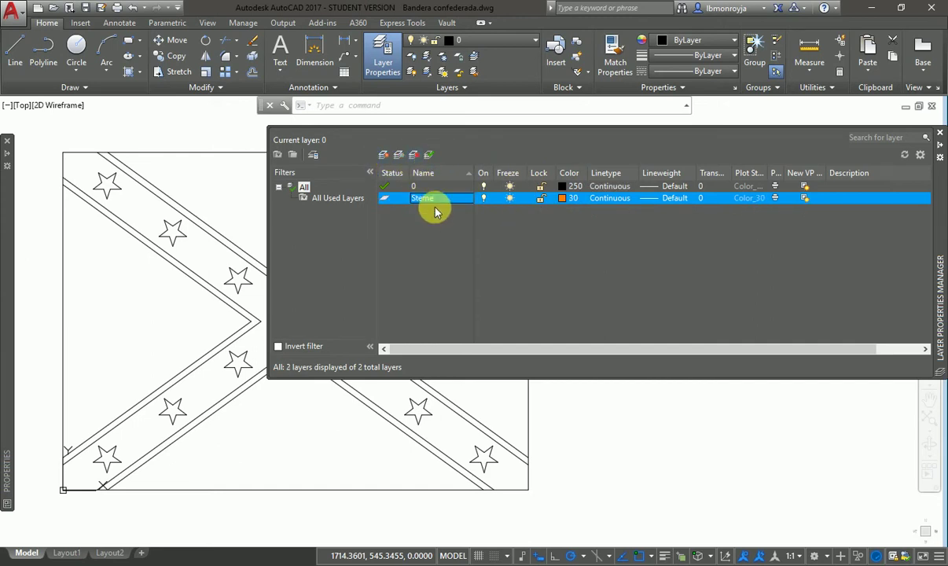
pyautogui.press('Up')
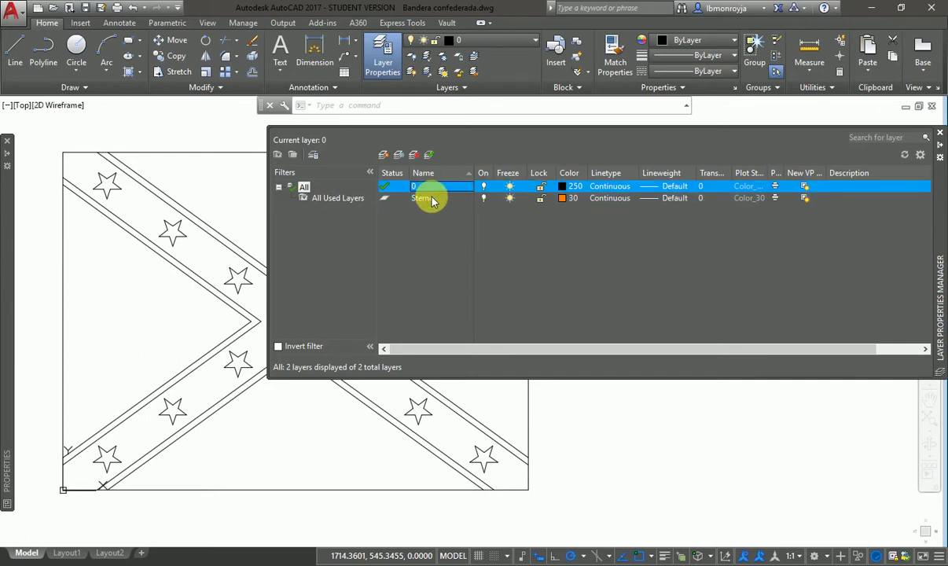
pyautogui.press('Down')
pyautogui.press('Up')
pyautogui.click(431, 198)
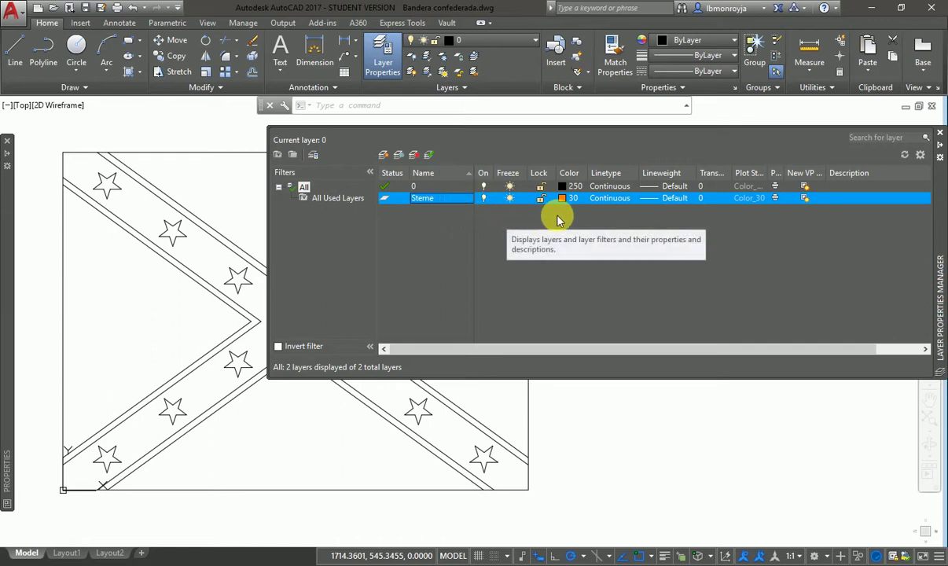
# Set the lineweight of both layer 0 and the Sterne layer to 0.30 mm
pyautogui.click(650, 187)
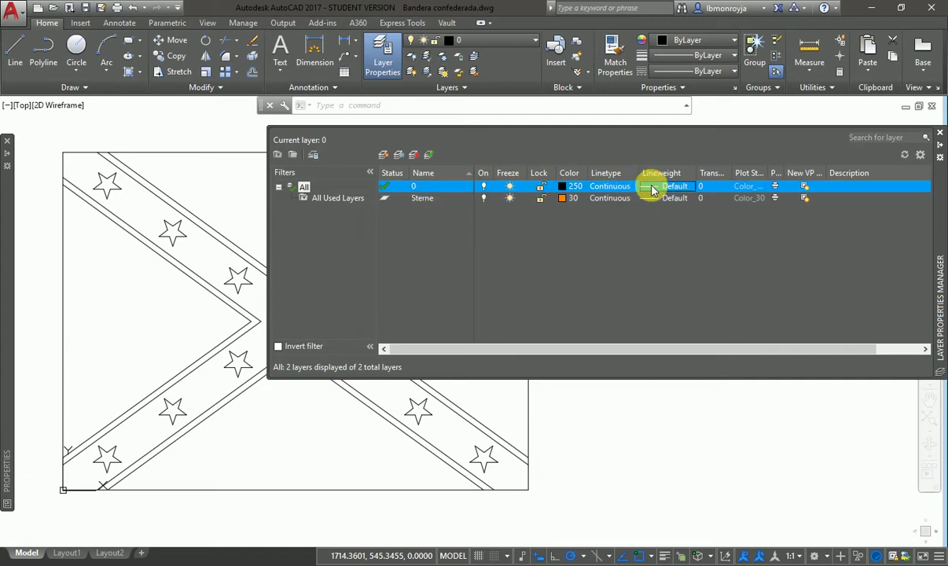
pyautogui.click(650, 187)
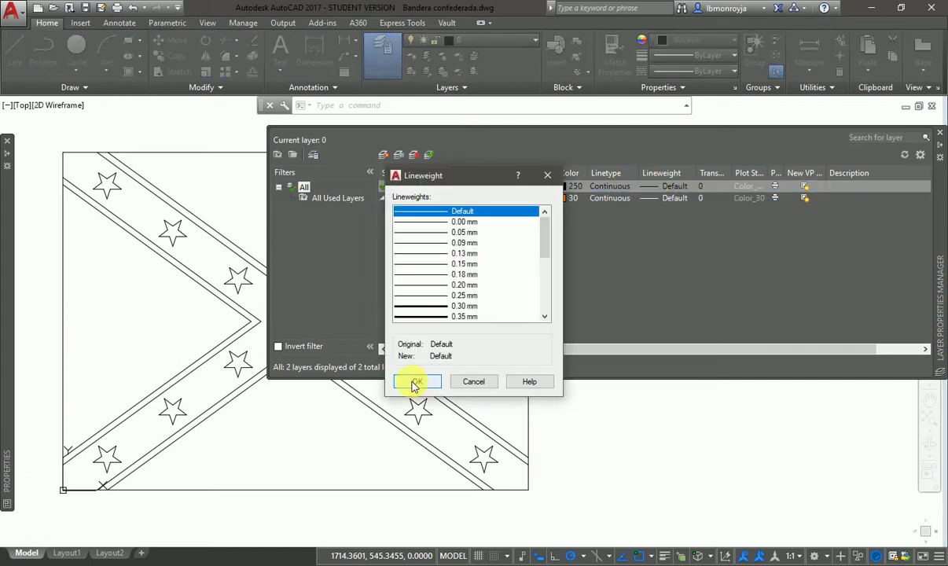
pyautogui.click(404, 307)
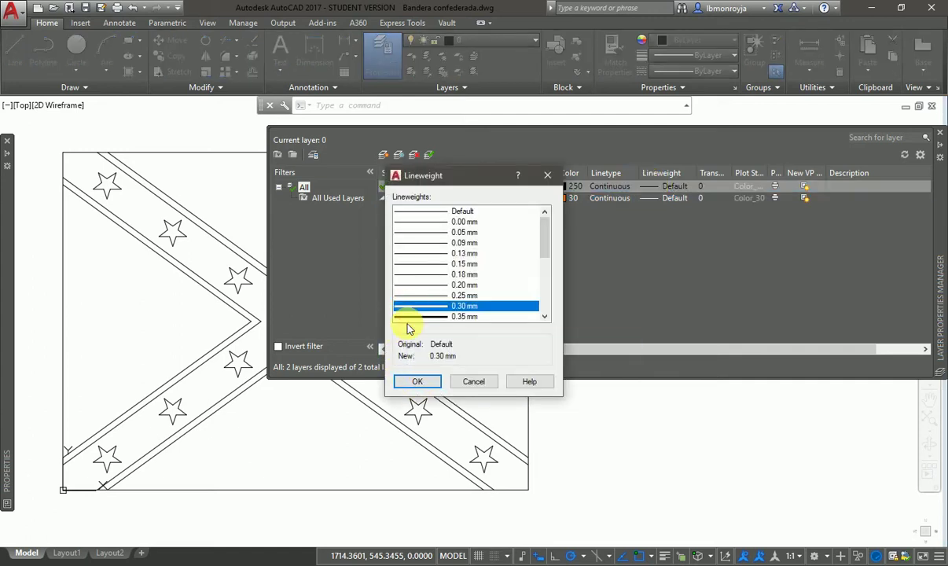
pyautogui.click(418, 382)
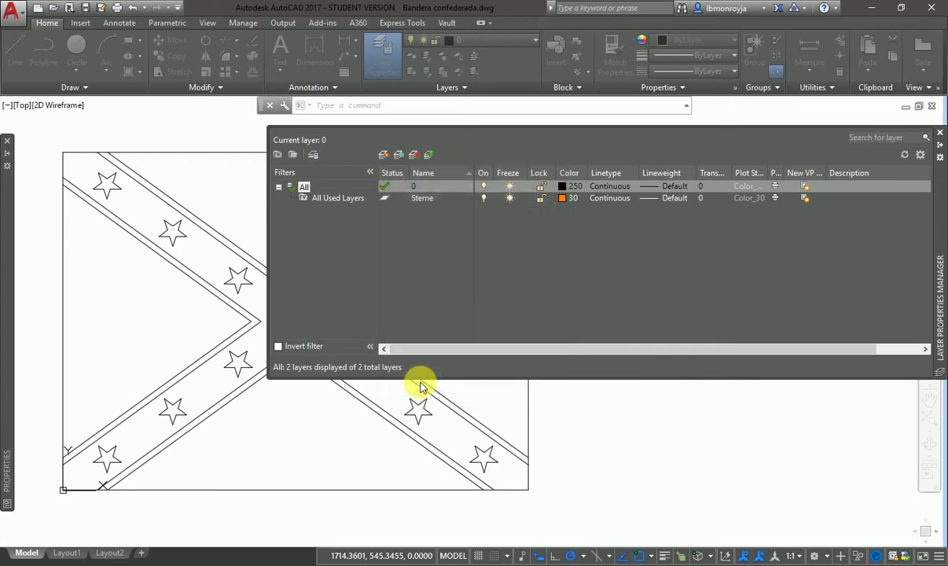
pyautogui.click(646, 198)
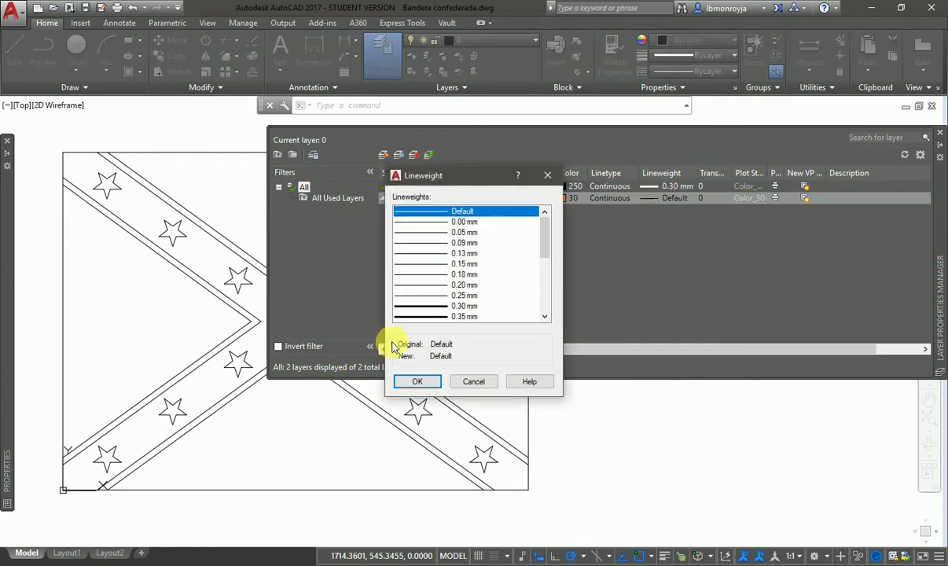
pyautogui.click(437, 306)
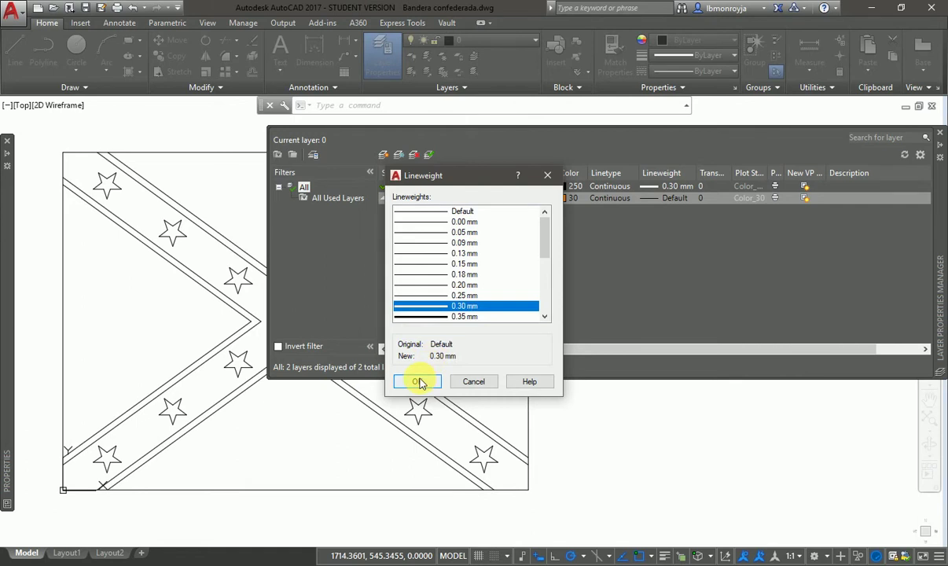
pyautogui.click(418, 381)
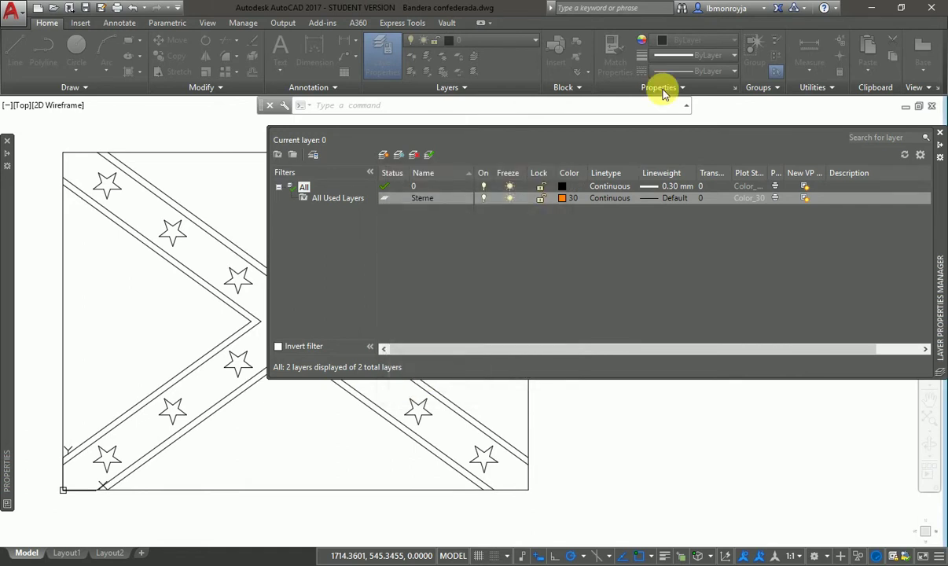
# Set the color of the Sterne layer to black, index color 250
pyautogui.click(561, 199)
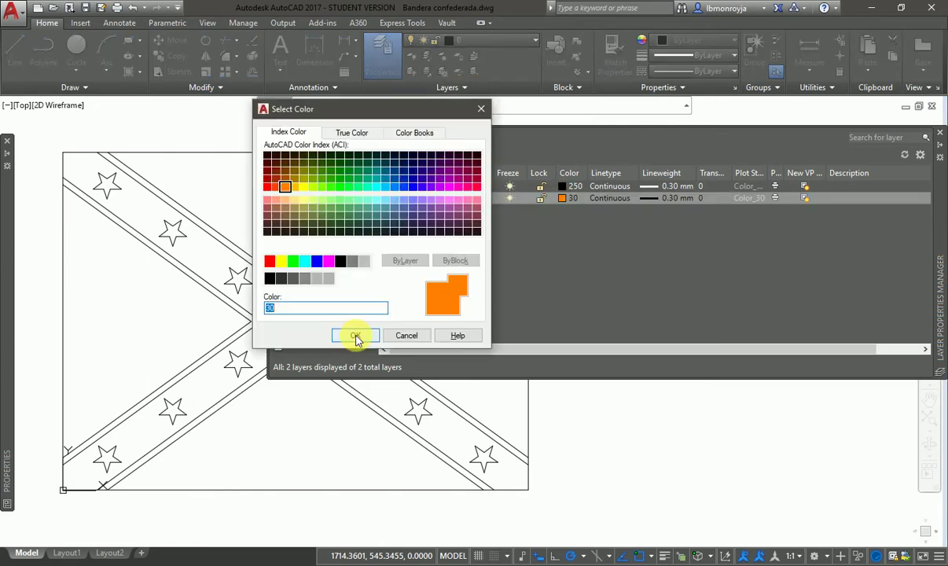
pyautogui.click(269, 278)
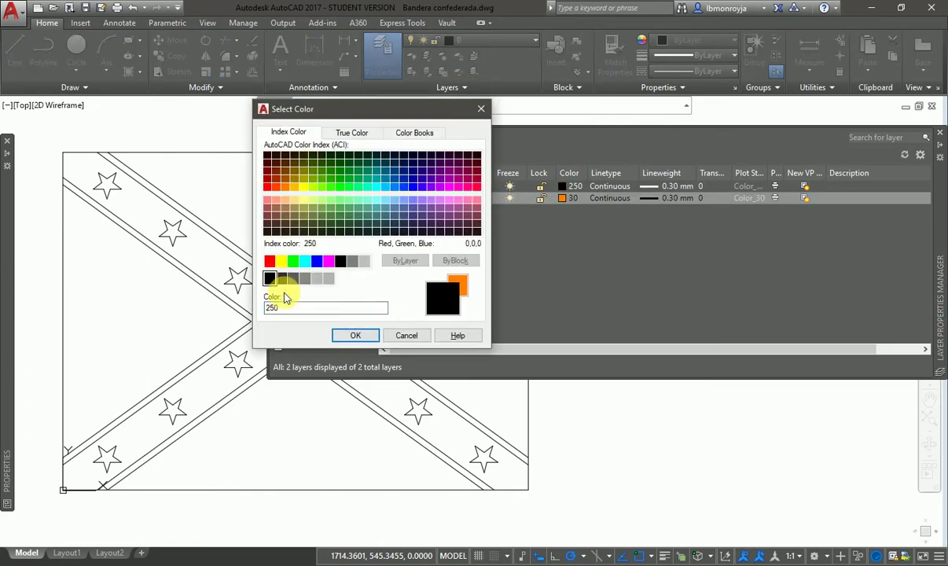
pyautogui.click(354, 336)
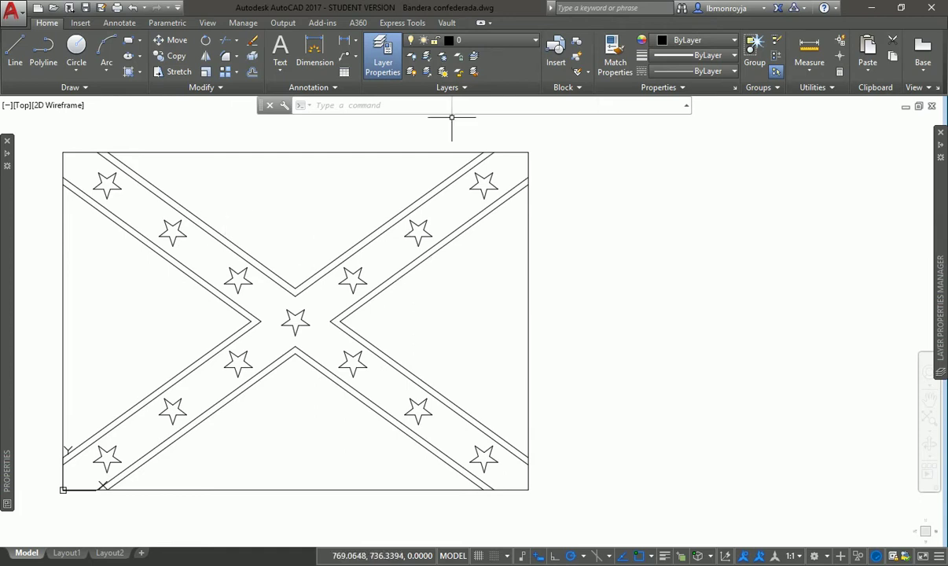
# Change the color of the Sterne layer back to orange, index color 30
pyautogui.click(501, 39)
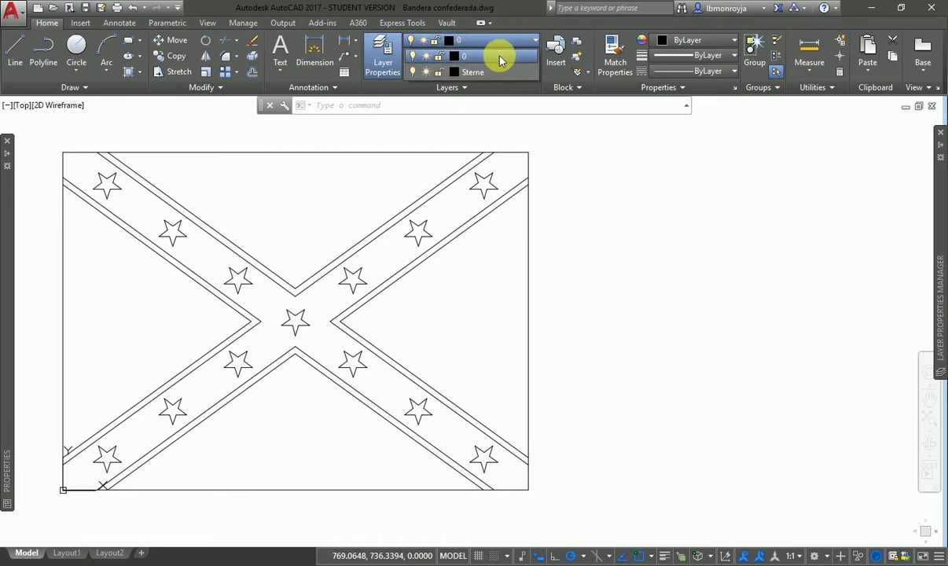
pyautogui.click(498, 43)
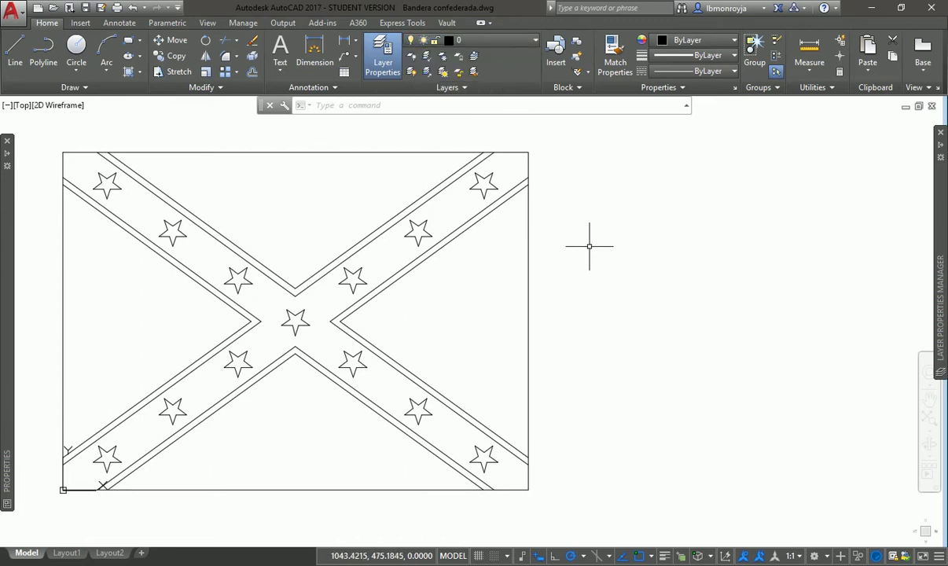
pyautogui.click(507, 46)
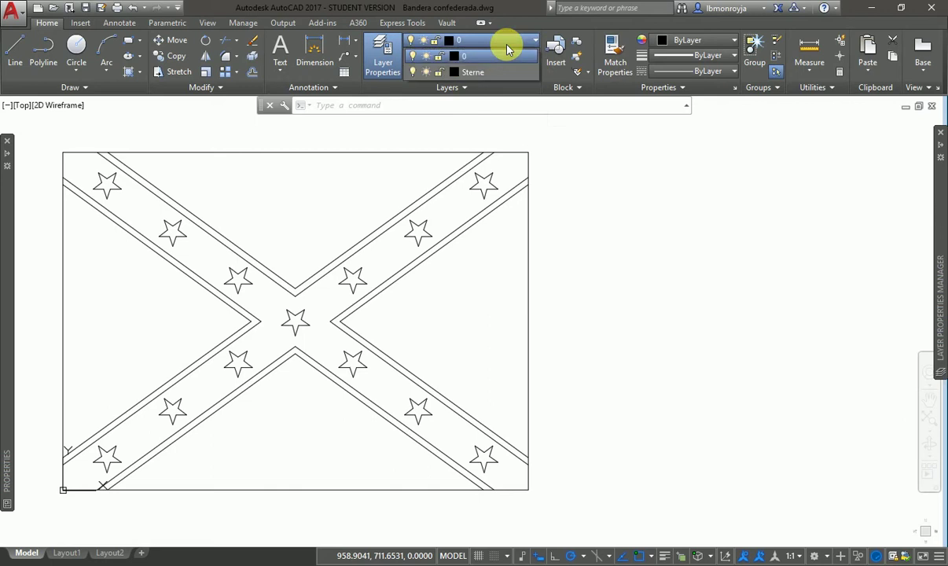
pyautogui.click(450, 77)
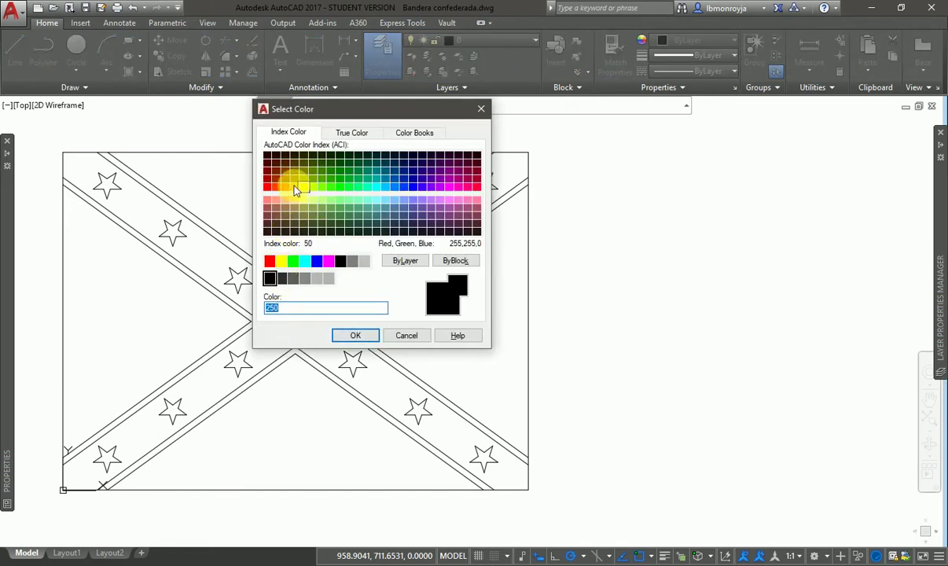
pyautogui.click(286, 190)
pyautogui.click(355, 335)
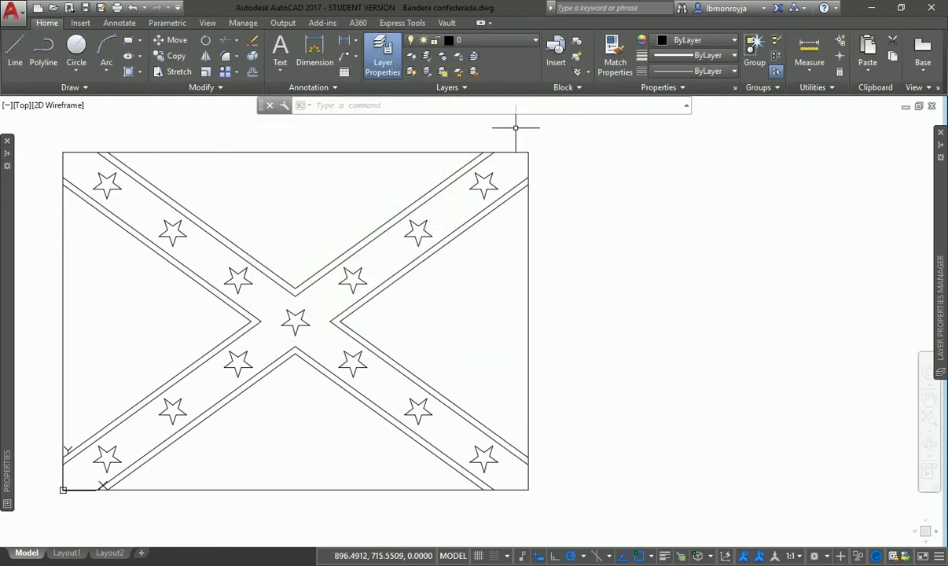
# Move the three stars on the flag's upper-right arm onto the Sterne layer and clear the selection
pyautogui.click(481, 193)
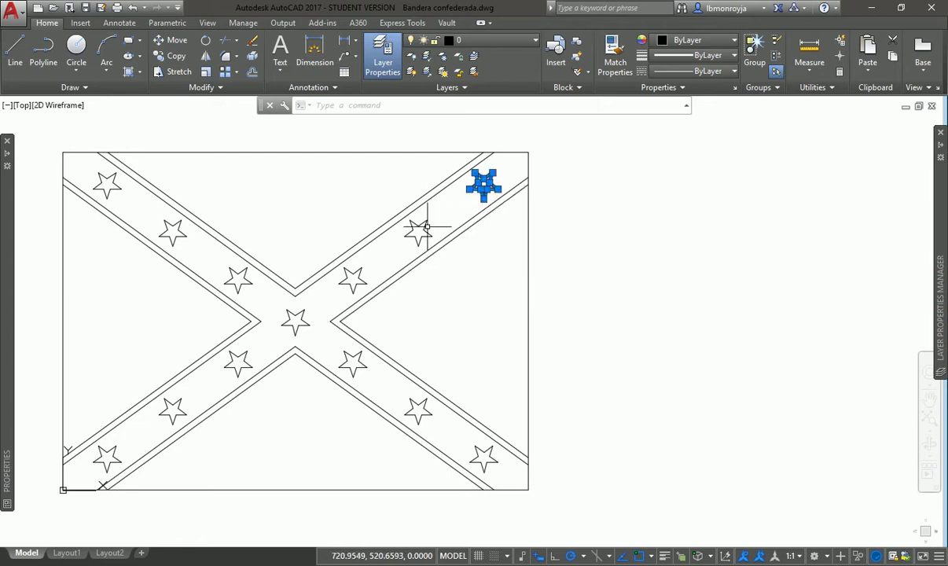
pyautogui.click(424, 228)
pyautogui.click(352, 277)
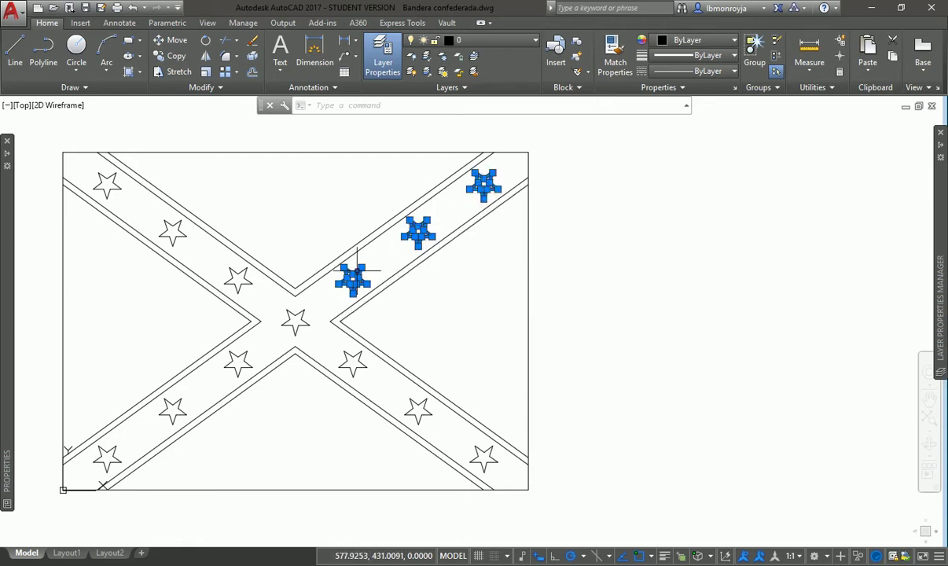
pyautogui.click(508, 47)
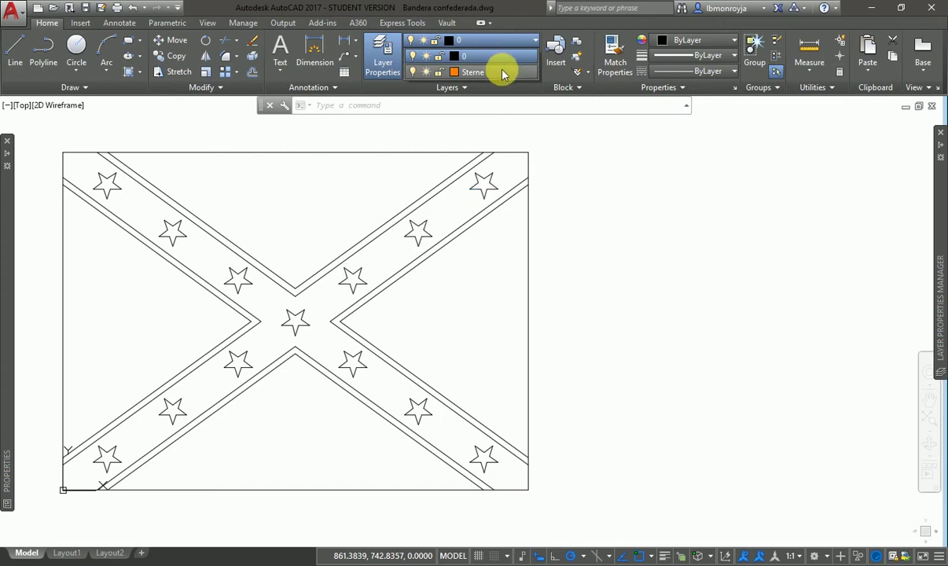
pyautogui.click(502, 72)
pyautogui.click(500, 72)
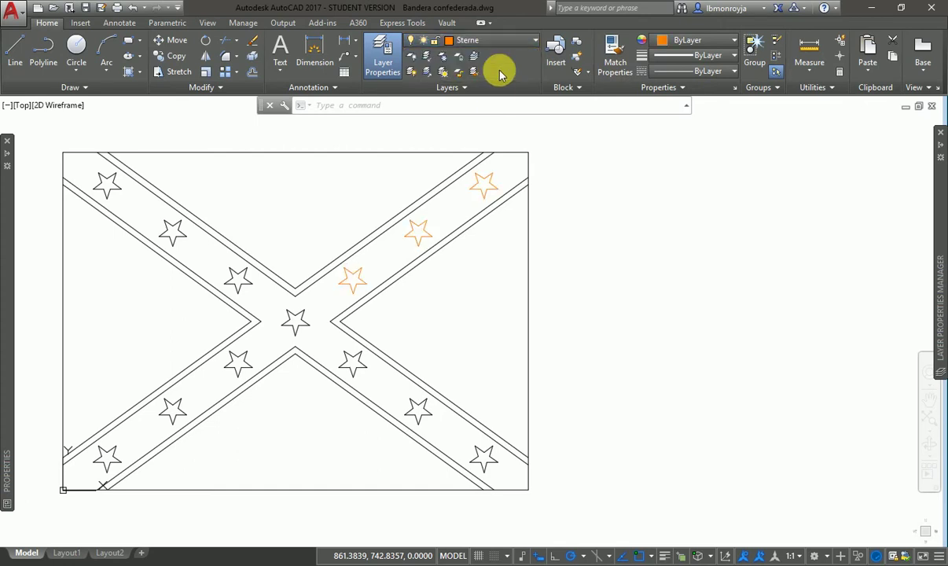
pyautogui.press('Escape')
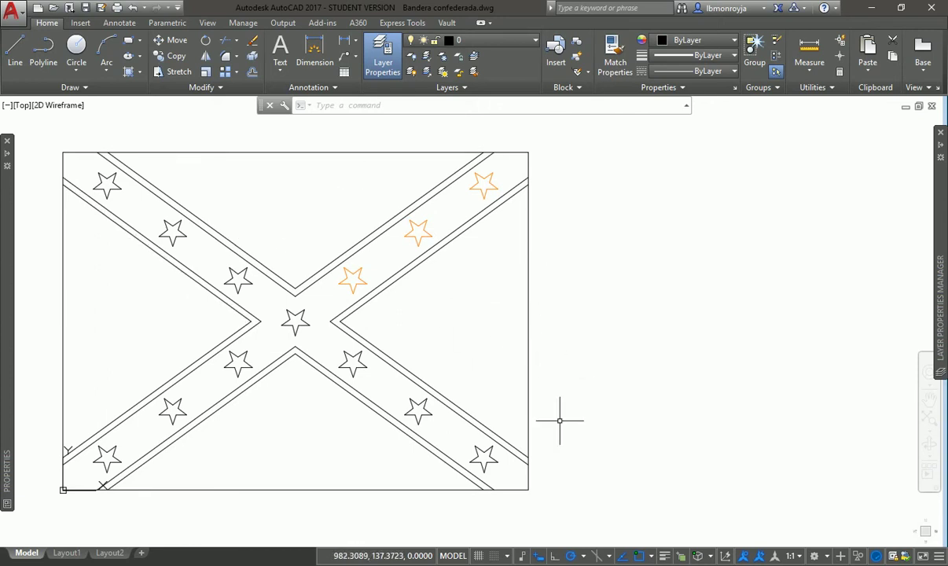
# Turn on the display of lineweights in the drawing
pyautogui.click(664, 556)
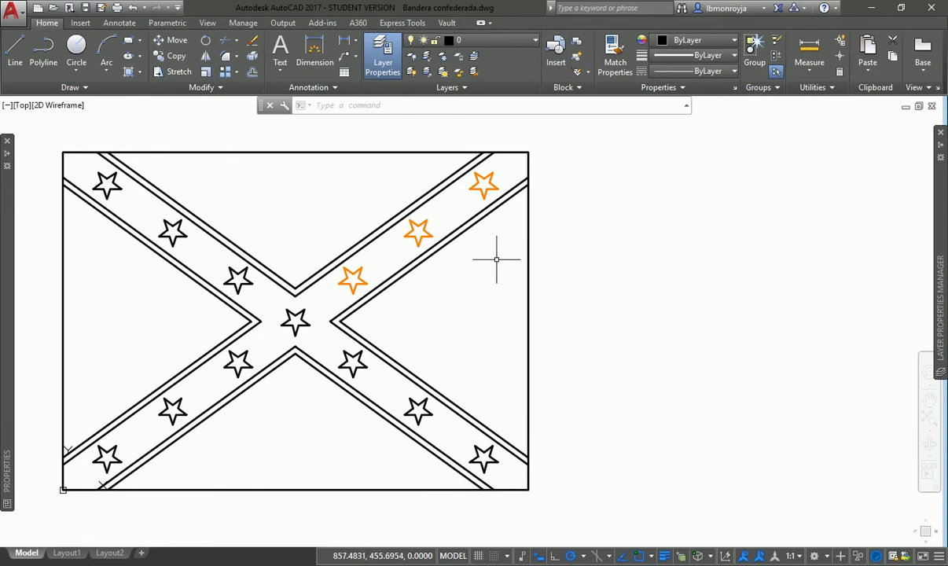
# Examine which layer the upper-right stars and the flag's outer rectangle belong to by selecting them in turn
pyautogui.click(480, 191)
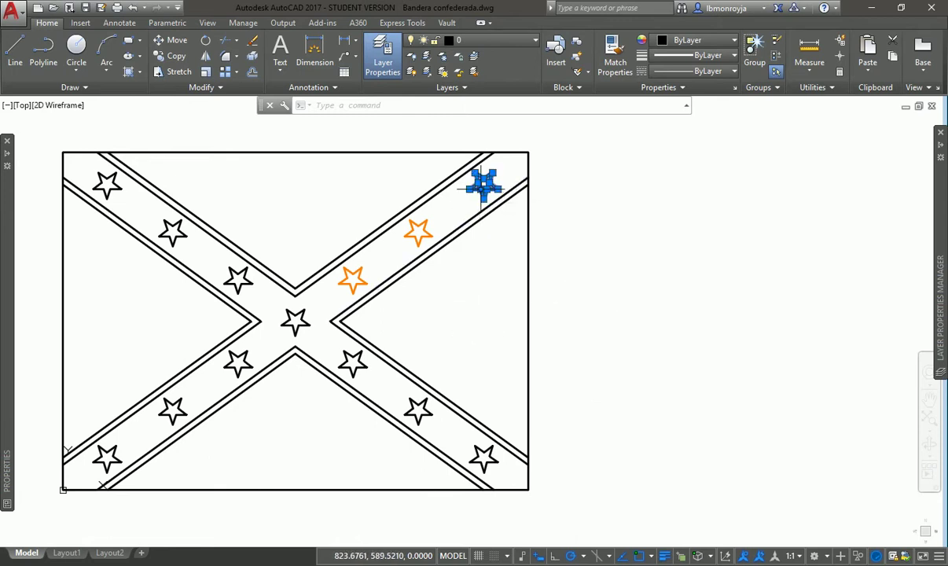
pyautogui.click(479, 44)
pyautogui.press('Escape')
pyautogui.press('Escape')
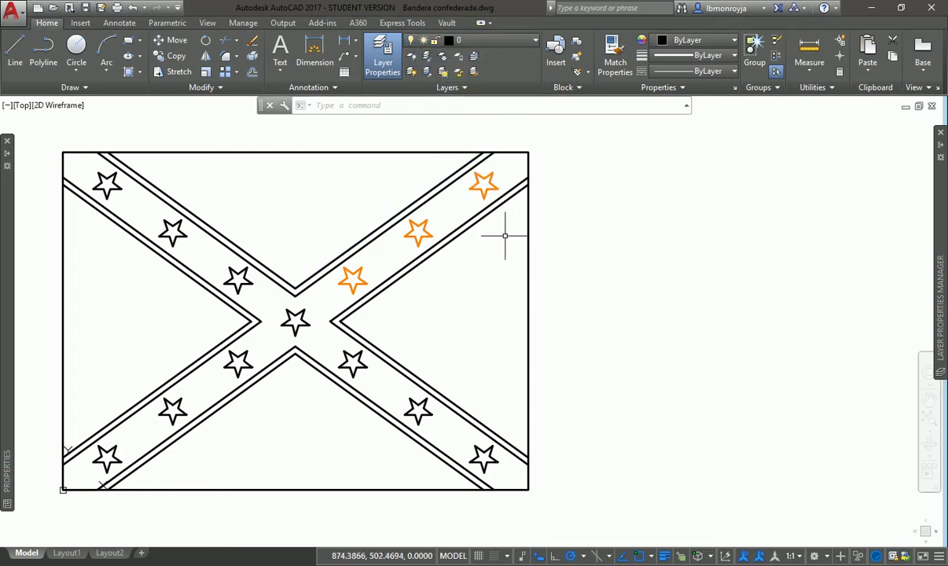
pyautogui.click(529, 208)
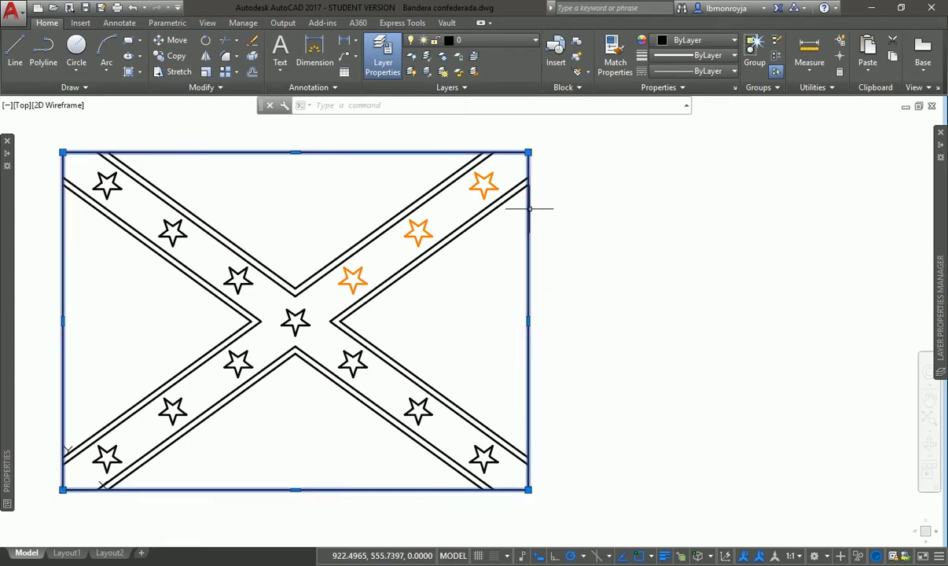
pyautogui.press('Escape')
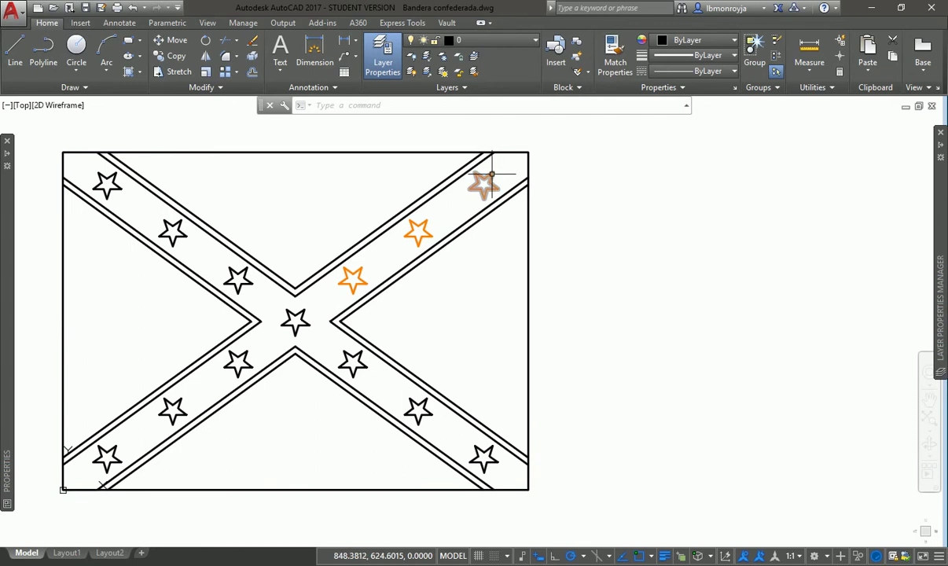
pyautogui.click(492, 173)
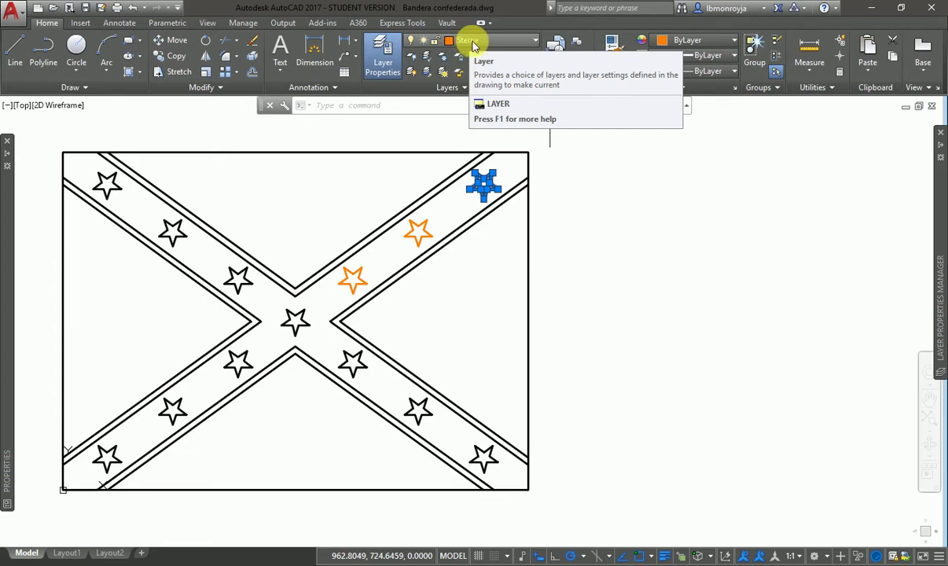
pyautogui.press('Escape')
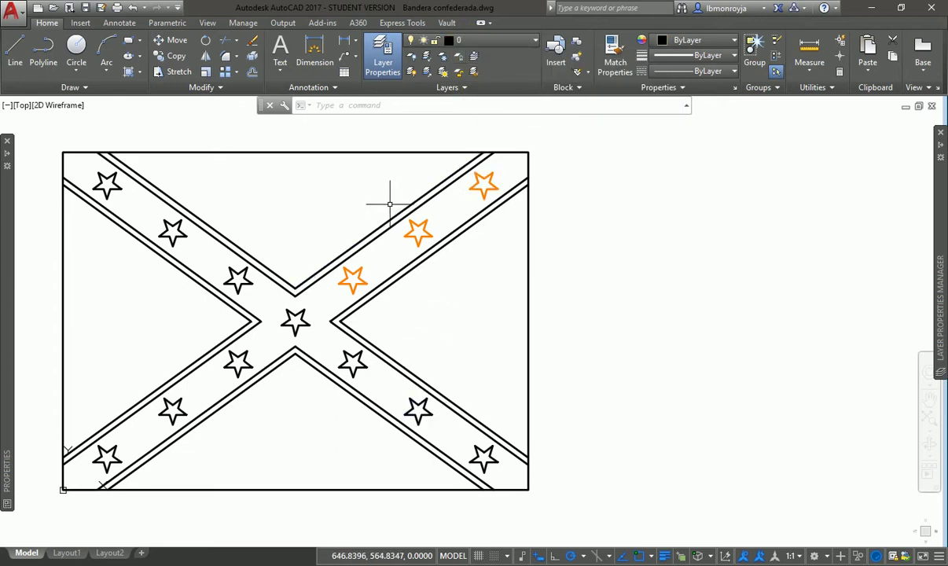
pyautogui.click(416, 232)
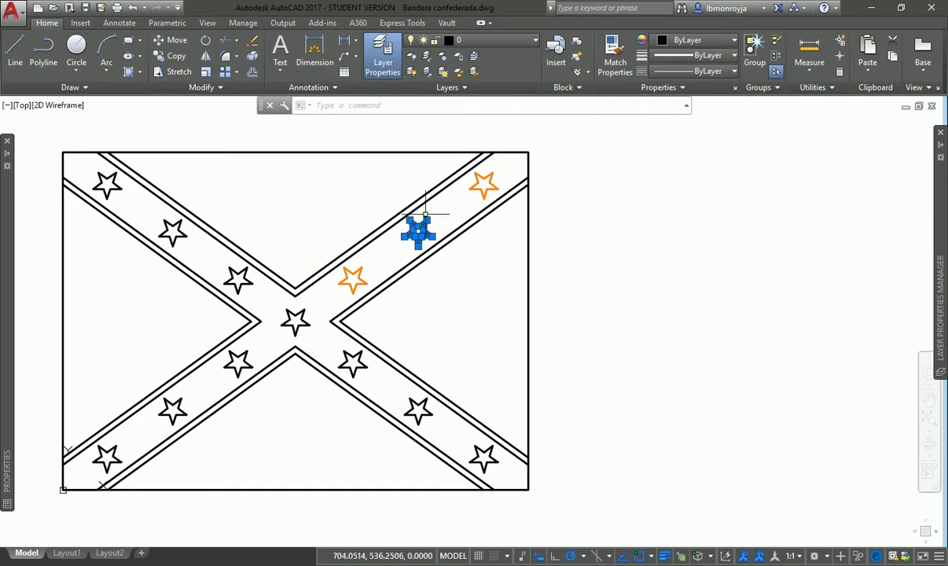
pyautogui.click(476, 189)
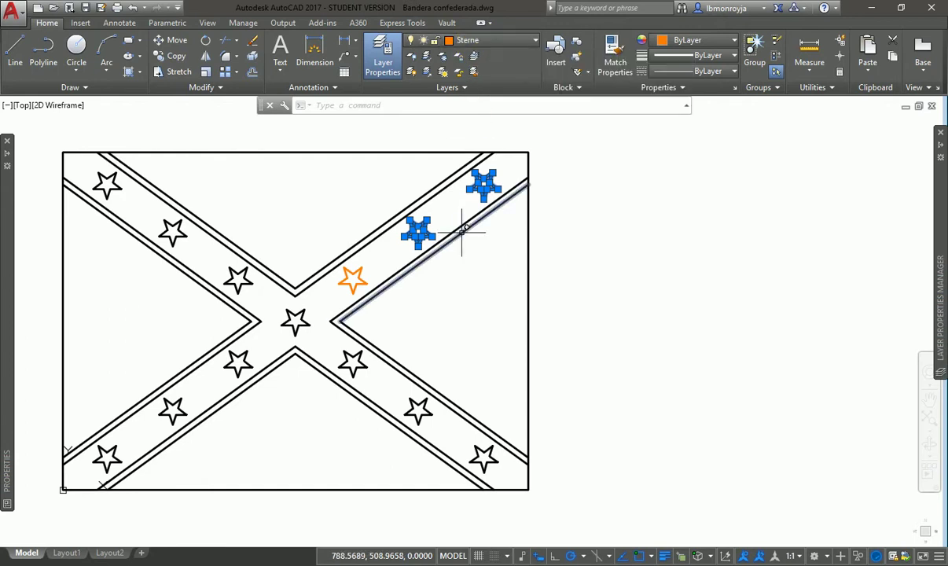
pyautogui.press('Escape')
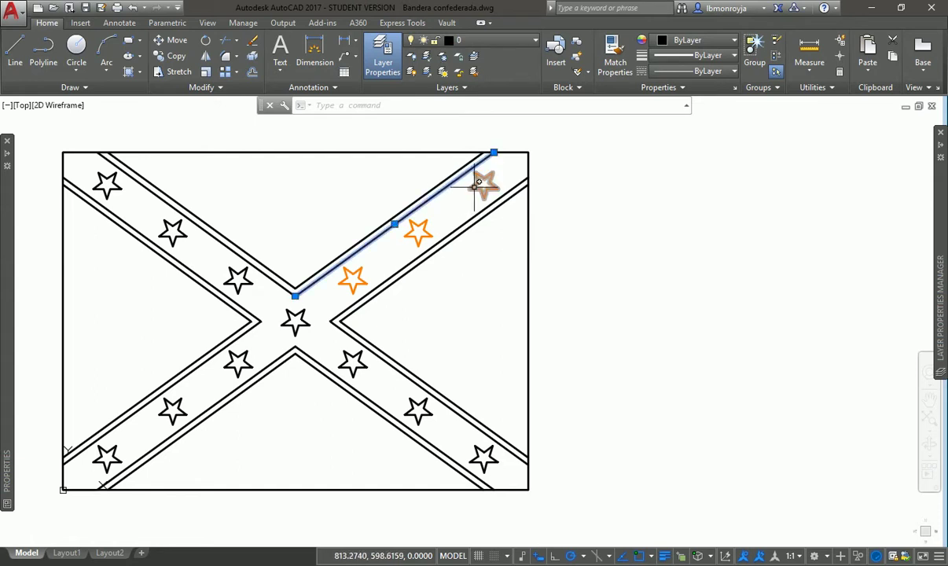
# Examine the layer shown when the upper-right arm's inner border line is selected with an orange star, and with a black star
pyautogui.click(474, 183)
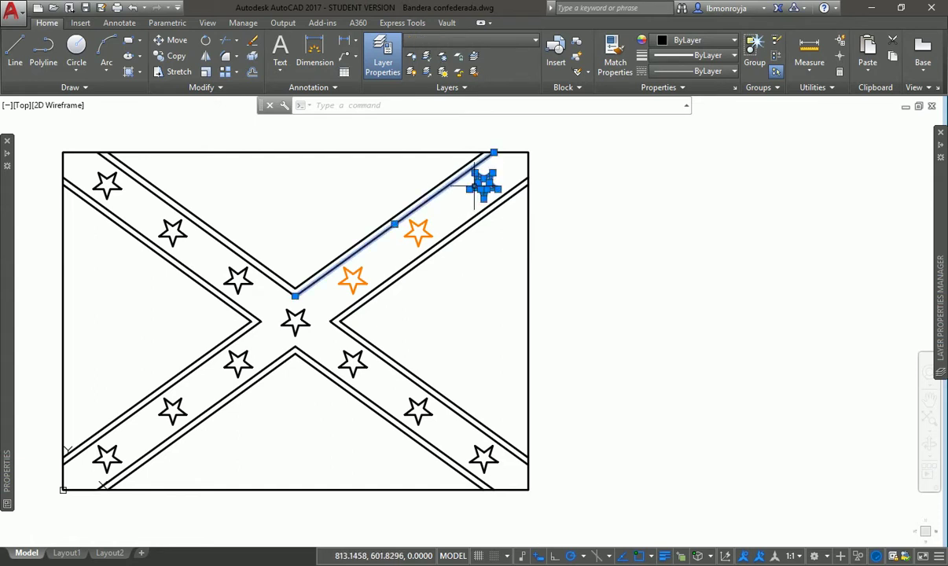
pyautogui.click(481, 45)
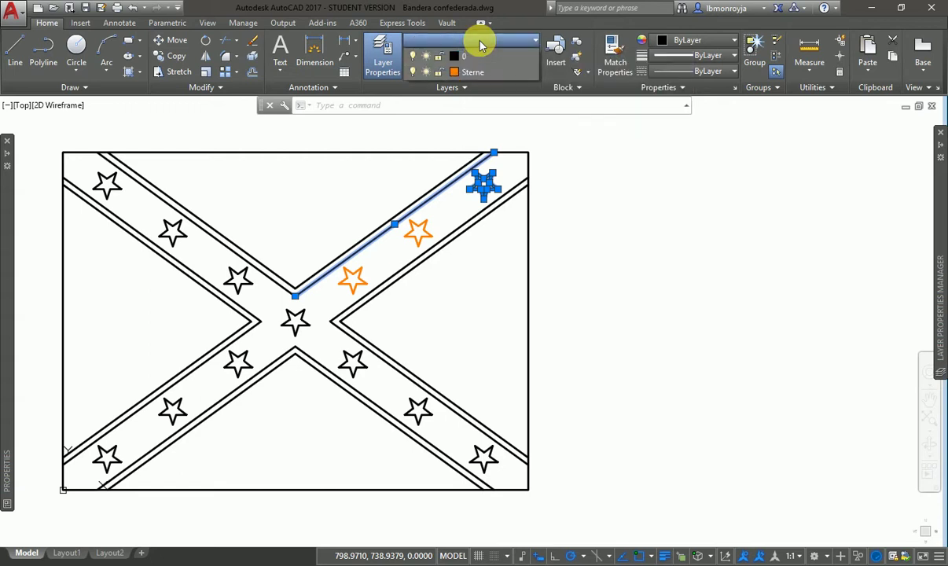
pyautogui.click(471, 71)
pyautogui.press('Escape')
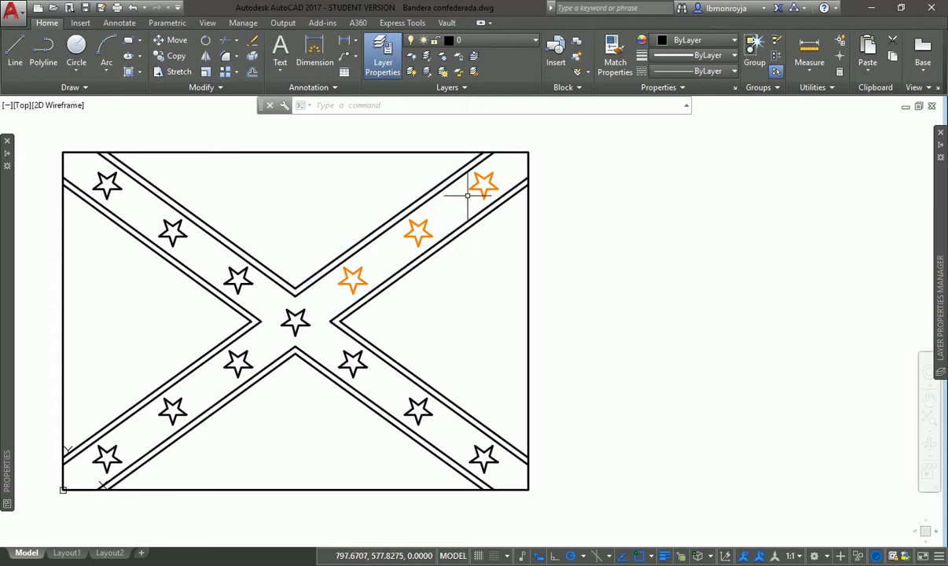
pyautogui.click(428, 200)
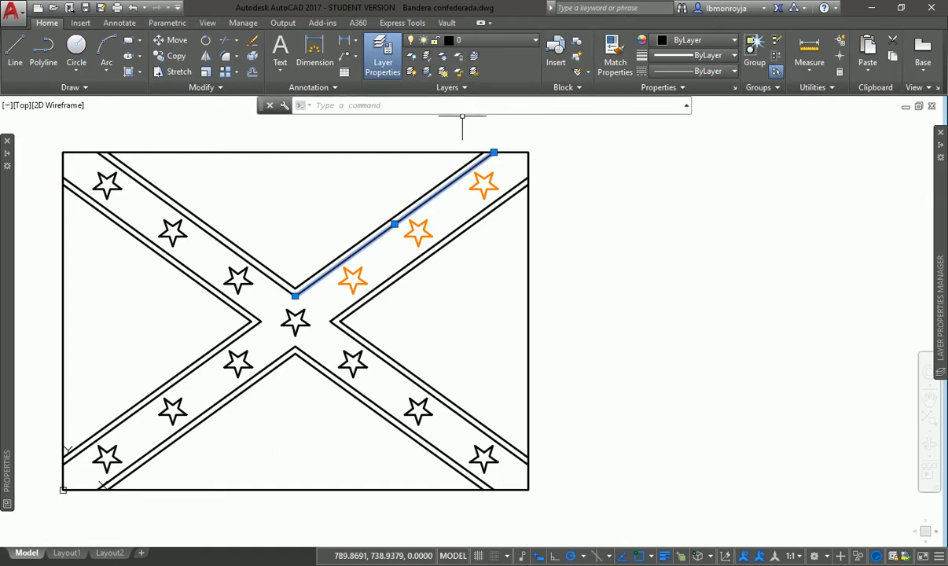
pyautogui.click(244, 279)
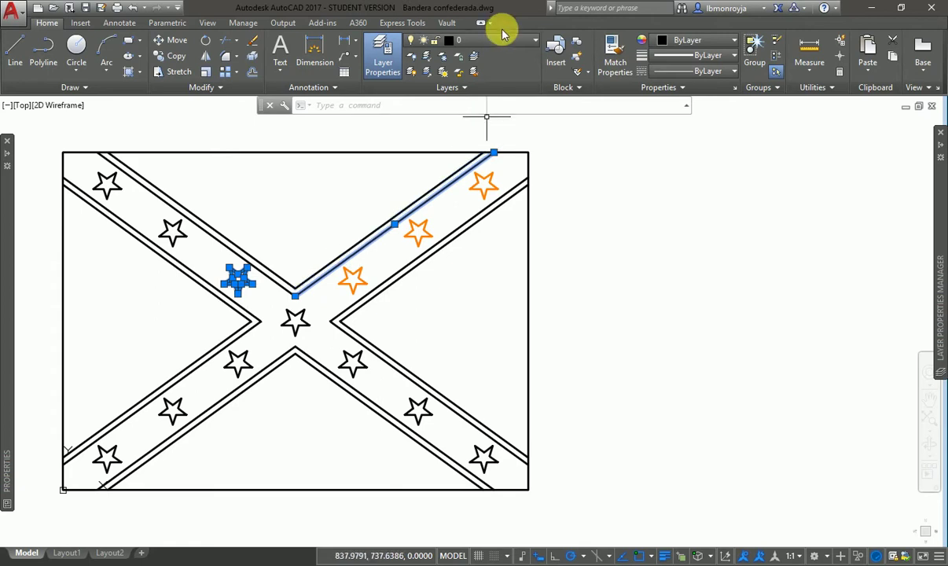
pyautogui.press('Escape')
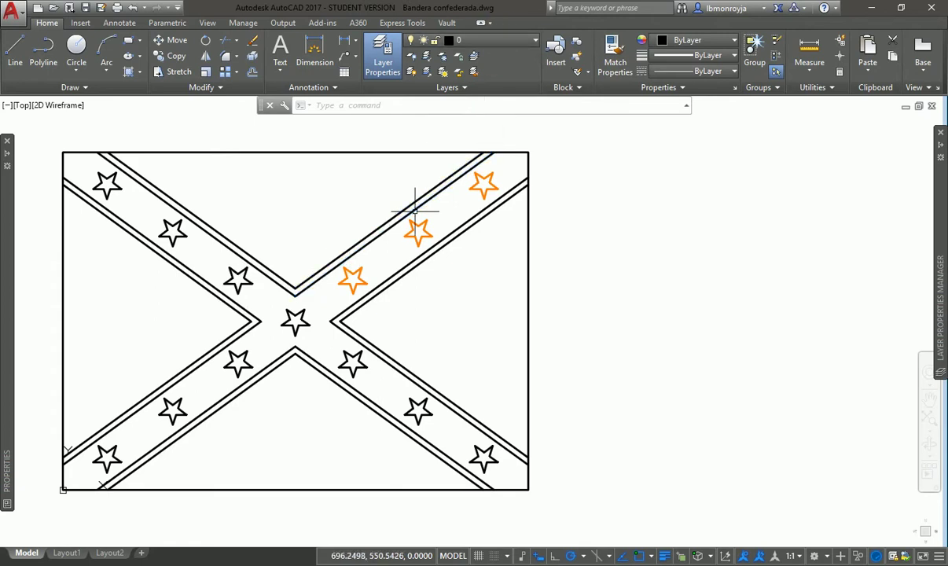
# Assign the two stars nearest the centre on the upper arms to the Sterne layer and clear the selection
pyautogui.click(355, 271)
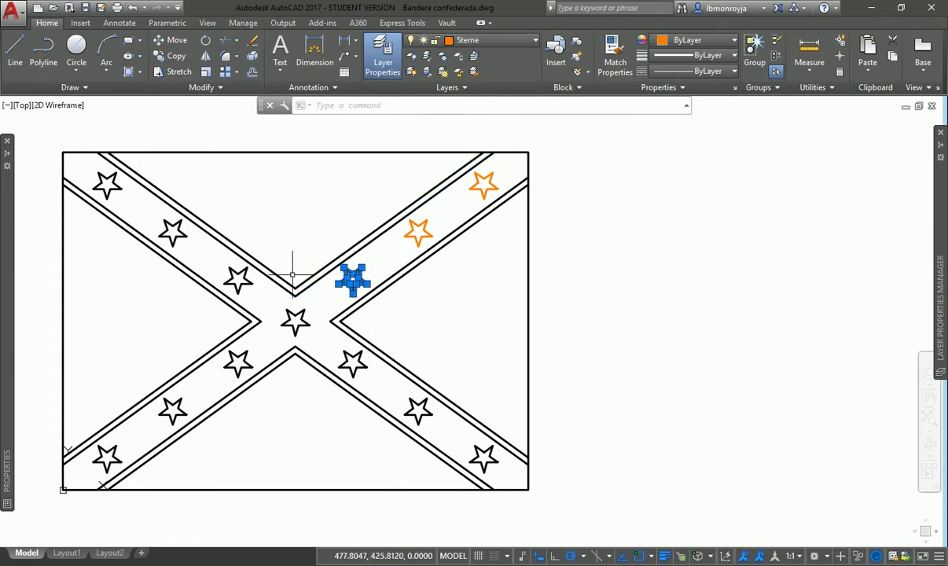
pyautogui.click(250, 279)
pyautogui.click(500, 43)
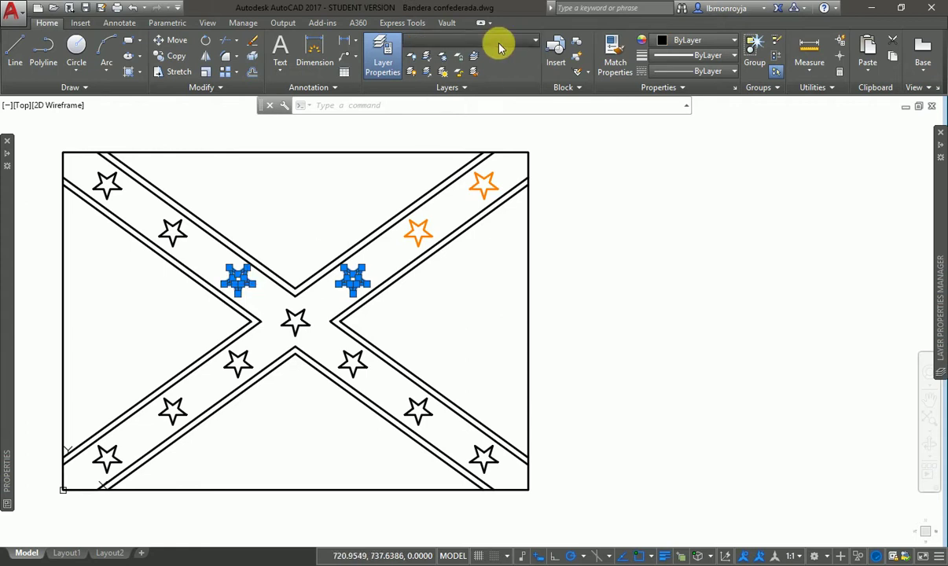
pyautogui.click(493, 73)
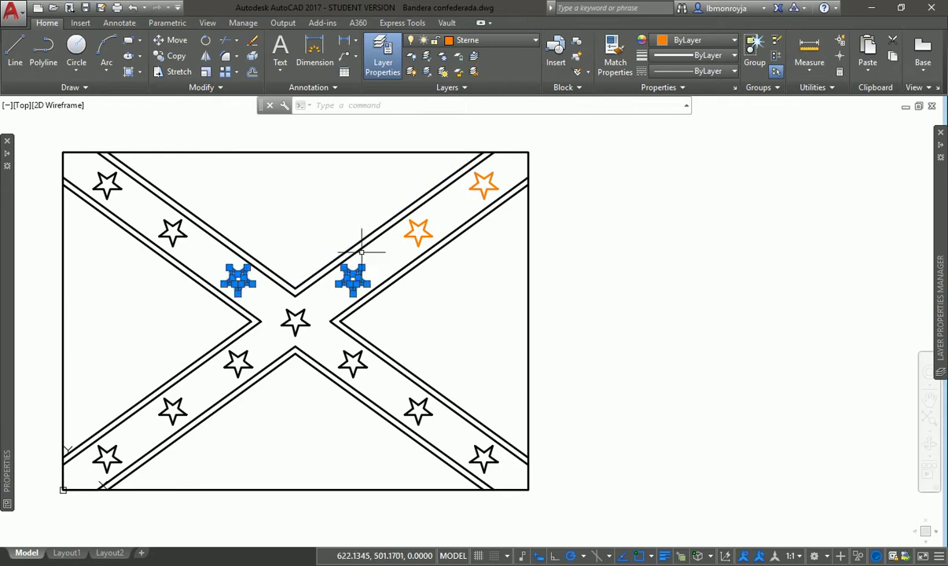
pyautogui.press('Escape')
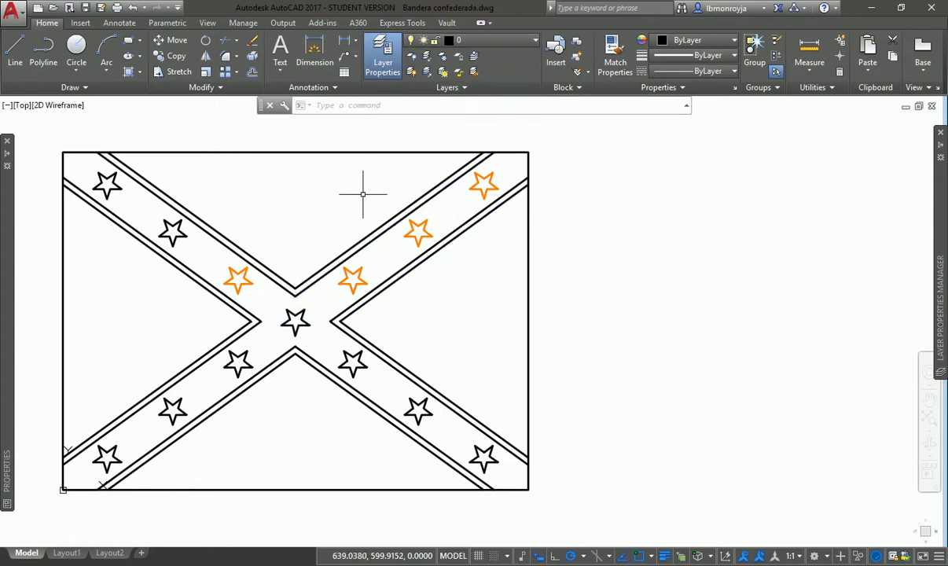
# Change the layer property of the two outer stars on the upper-left arm to Sterne and clear the selection
pyautogui.click(114, 189)
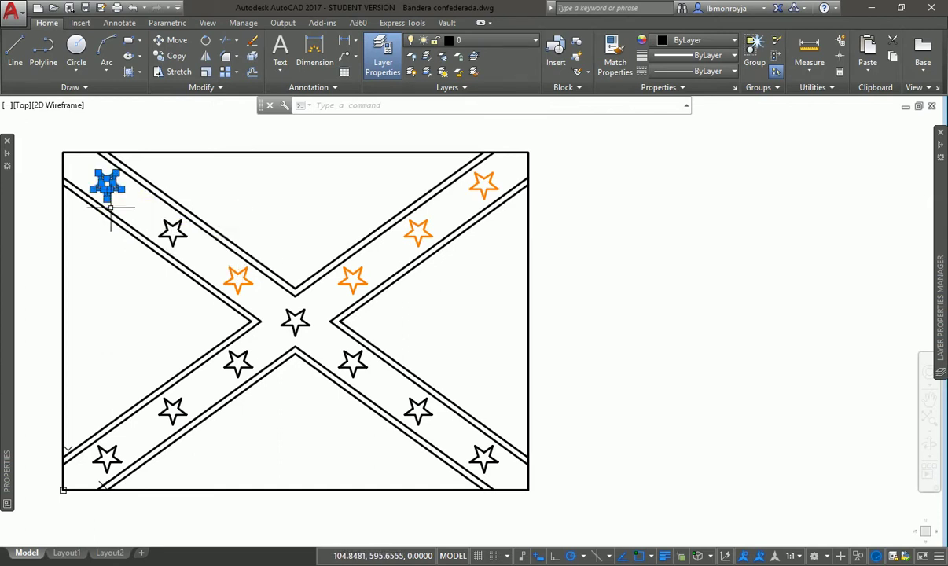
pyautogui.click(175, 229)
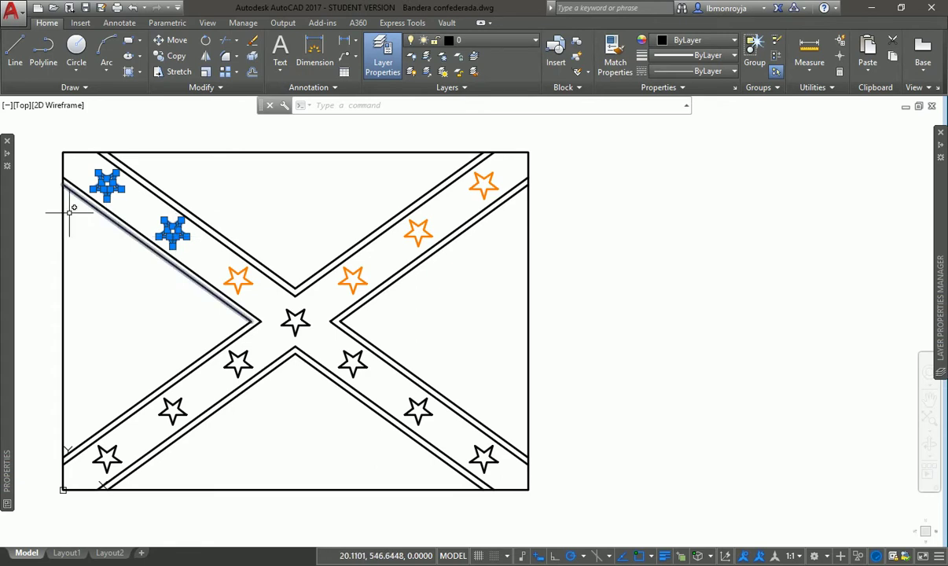
pyautogui.moveTo(11, 208)
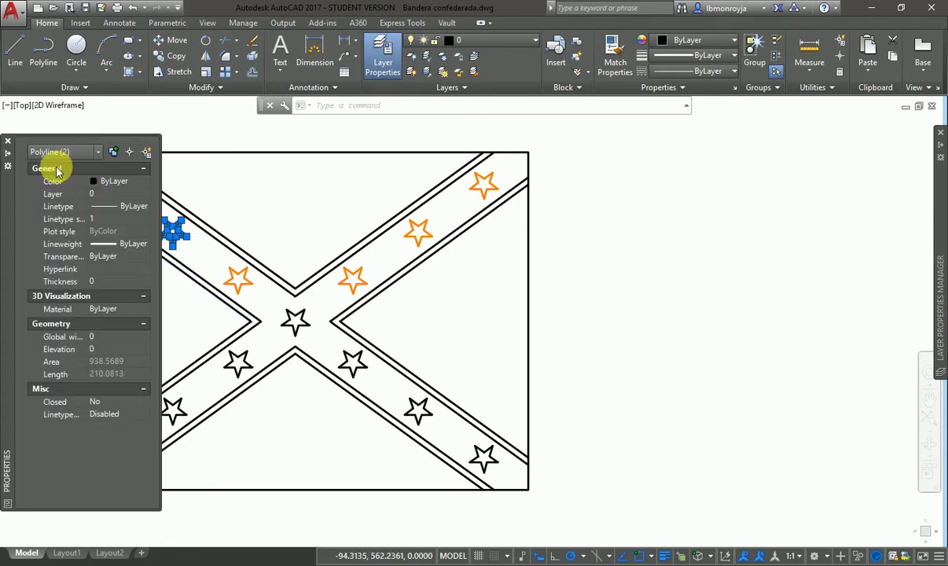
pyautogui.click(112, 194)
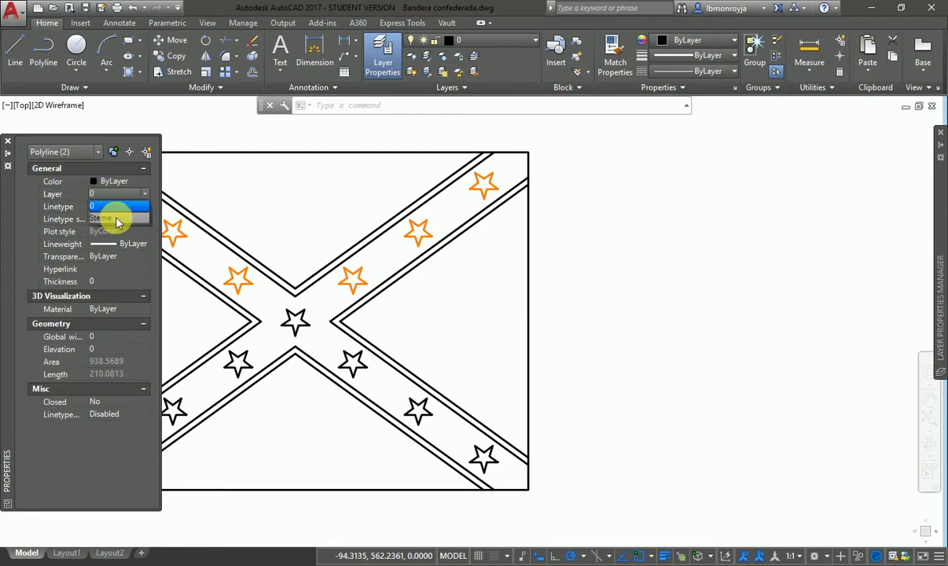
pyautogui.click(117, 221)
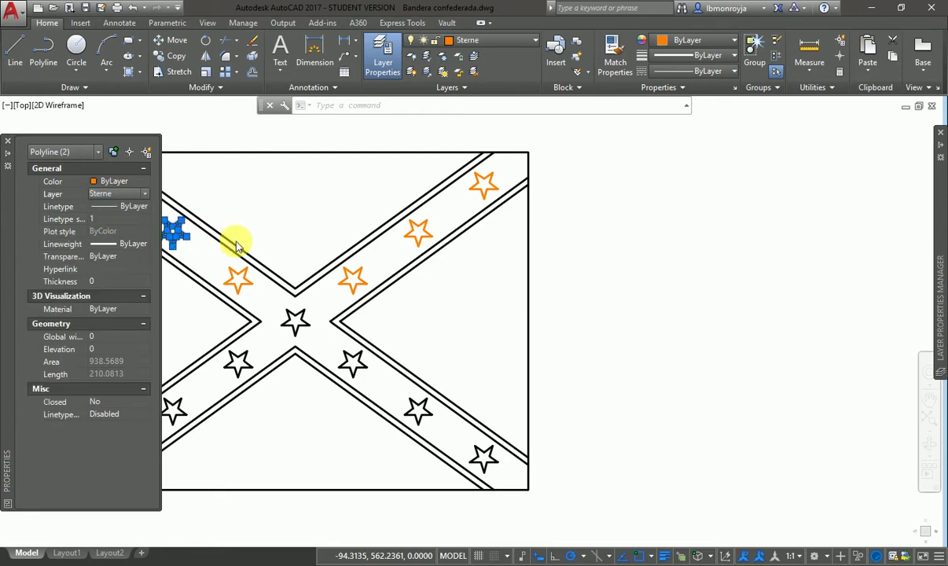
pyautogui.press('Escape')
pyautogui.hotkey('ctrl', '1')
pyautogui.click(263, 201)
pyautogui.press('Escape')
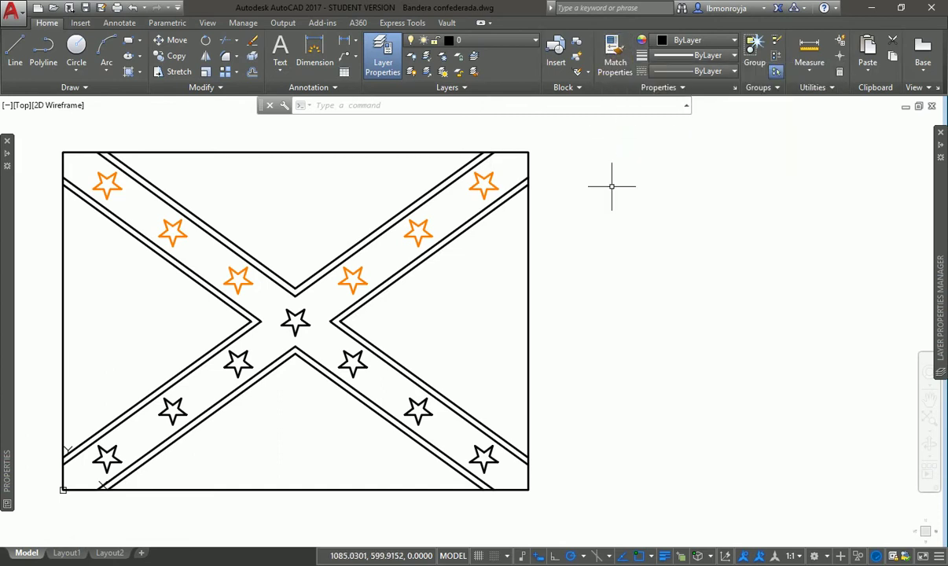
# Match the properties of the innermost upper-right star onto the centre star and the three stars on the lower-right arm
pyautogui.write('MA')
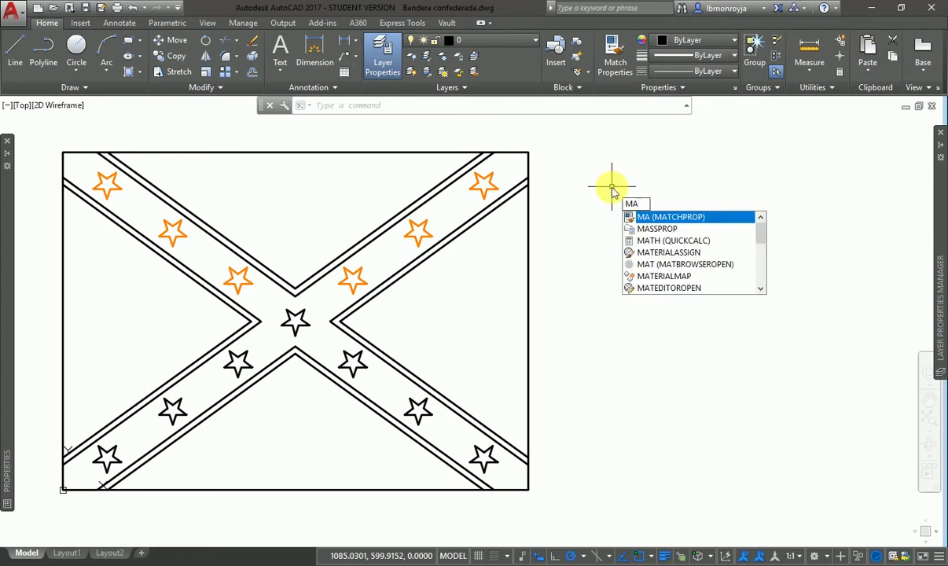
pyautogui.press('Return')
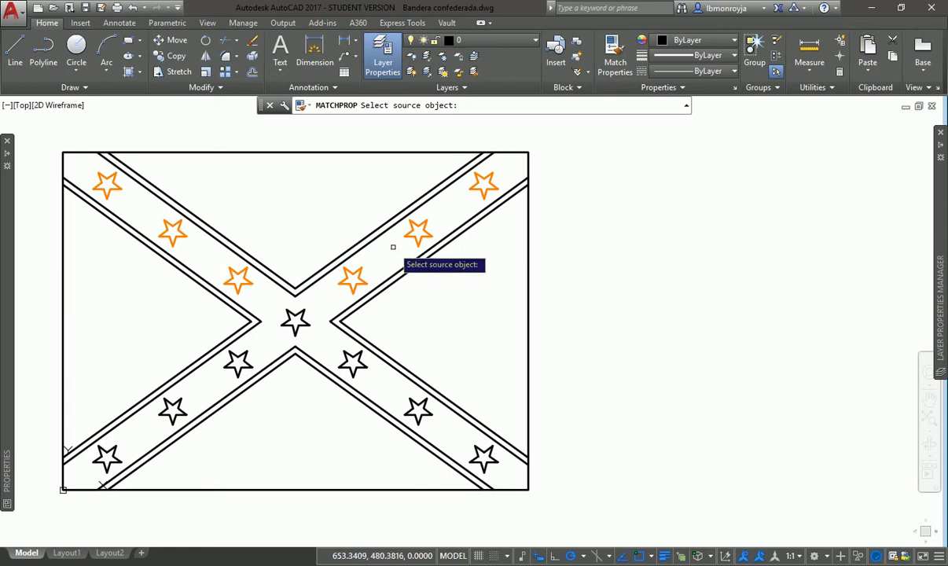
pyautogui.click(349, 283)
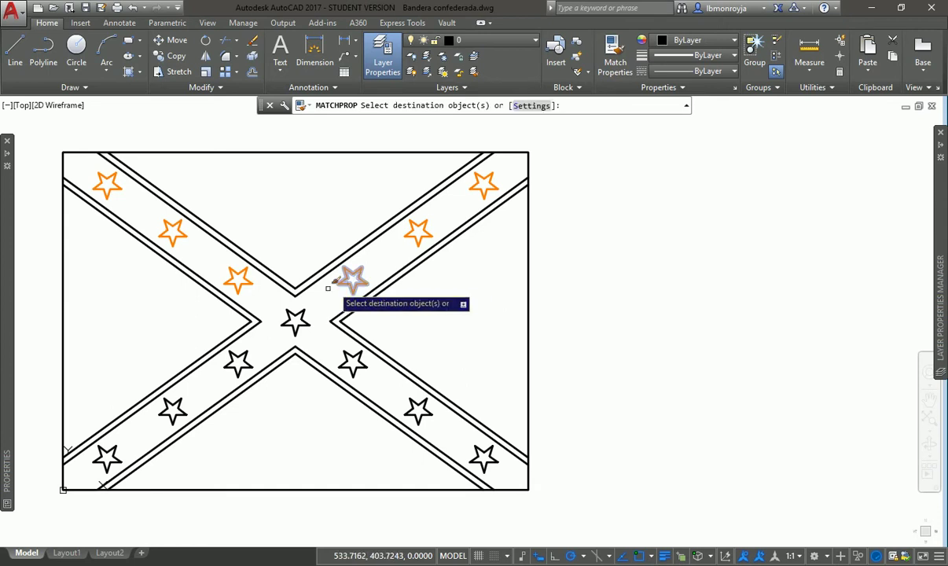
pyautogui.click(301, 313)
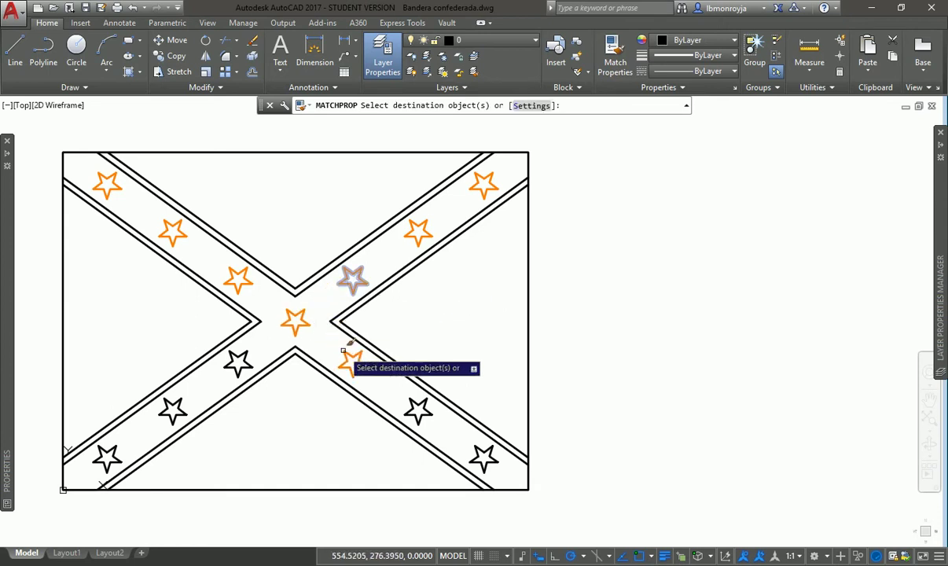
pyautogui.click(345, 352)
pyautogui.click(414, 397)
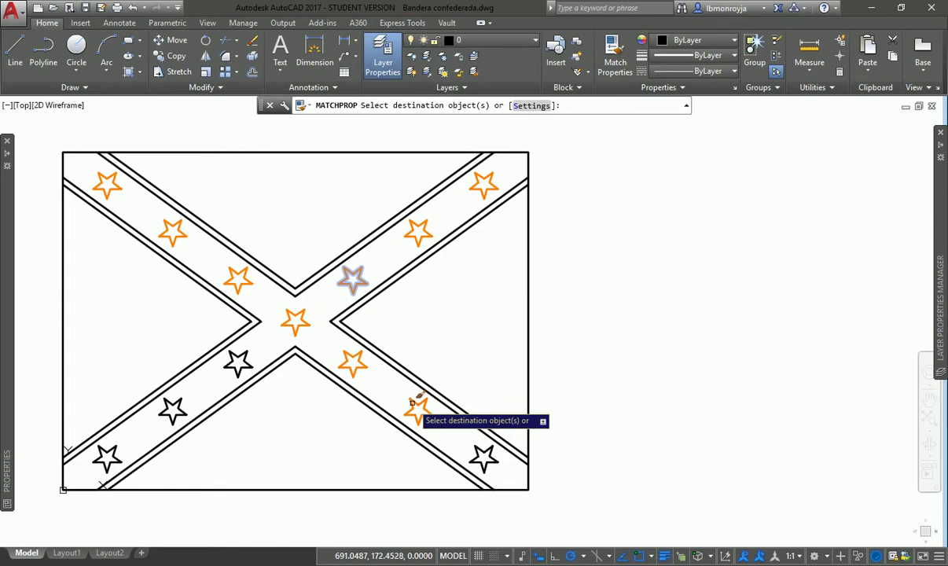
pyautogui.click(478, 447)
pyautogui.press('Return')
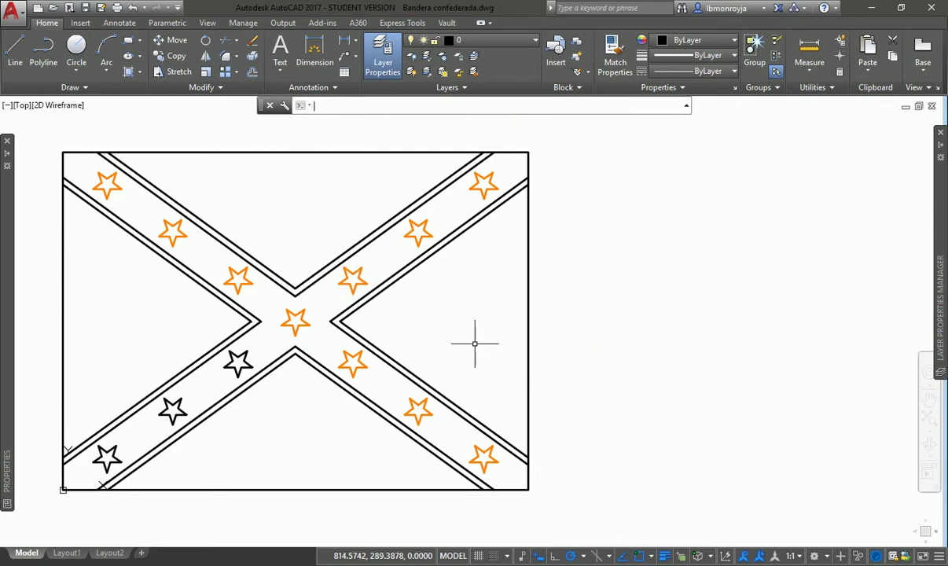
# With the innermost upper-right star as source, match its properties onto the three stars on the lower-left arm
pyautogui.click(346, 279)
pyautogui.write('ma')
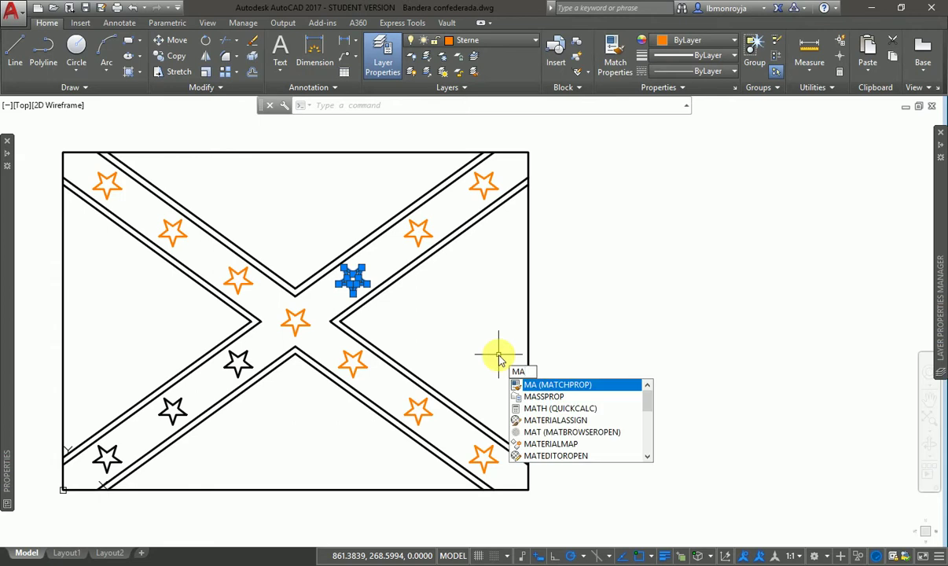
pyautogui.press('Return')
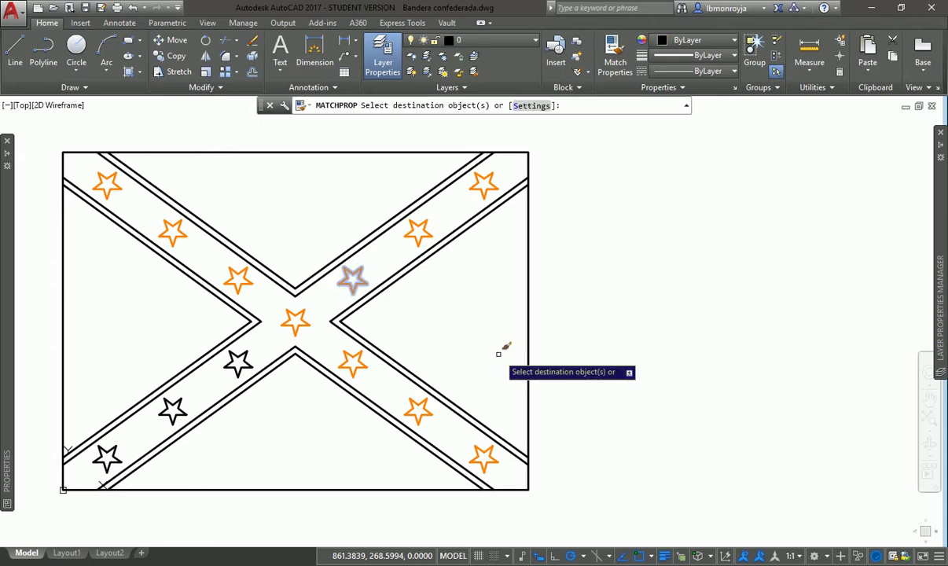
pyautogui.click(239, 363)
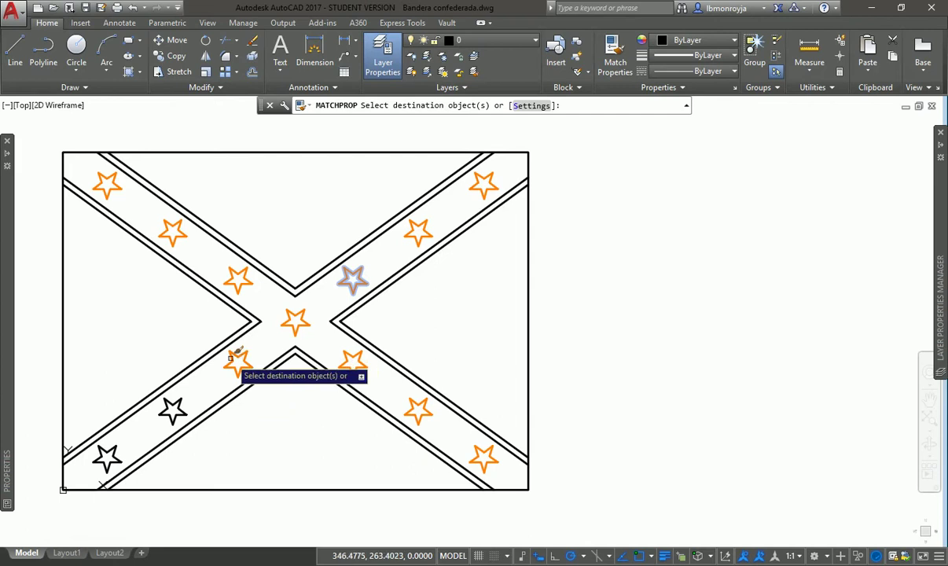
pyautogui.click(180, 399)
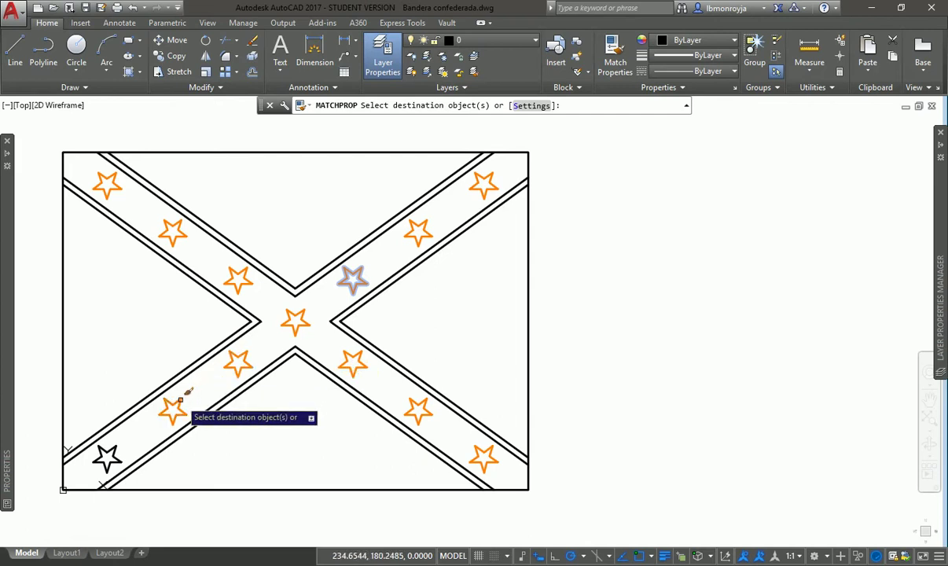
pyautogui.click(112, 448)
pyautogui.click(154, 447)
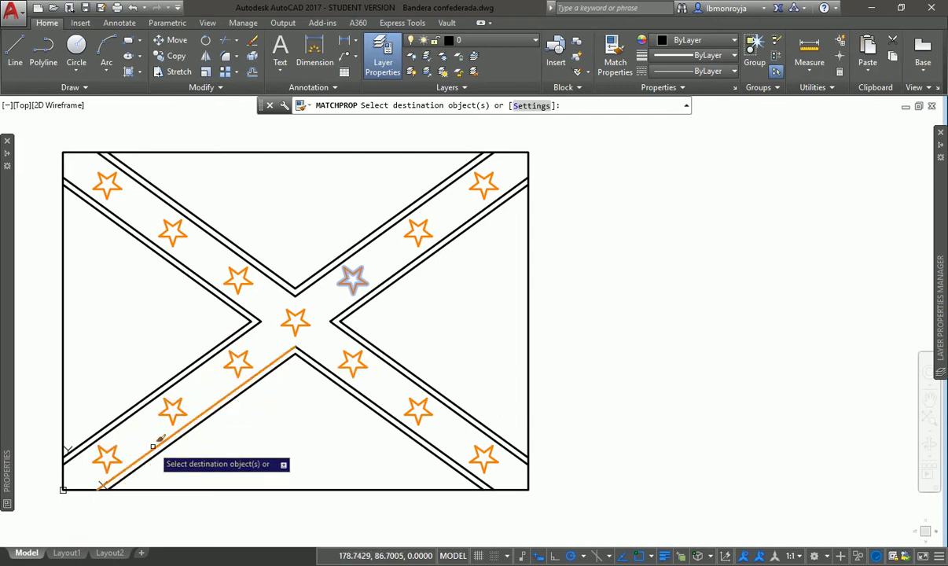
pyautogui.press('Return')
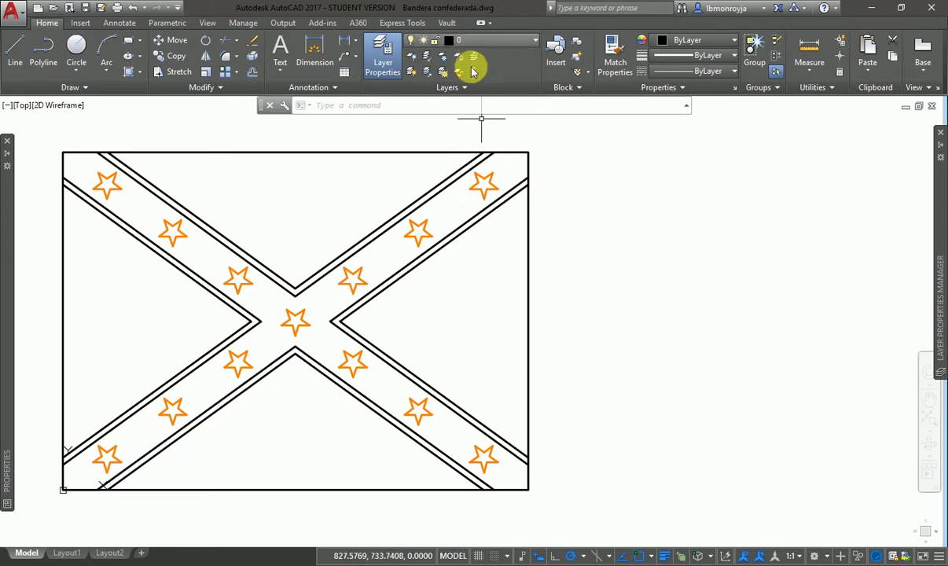
pyautogui.moveTo(7, 269)
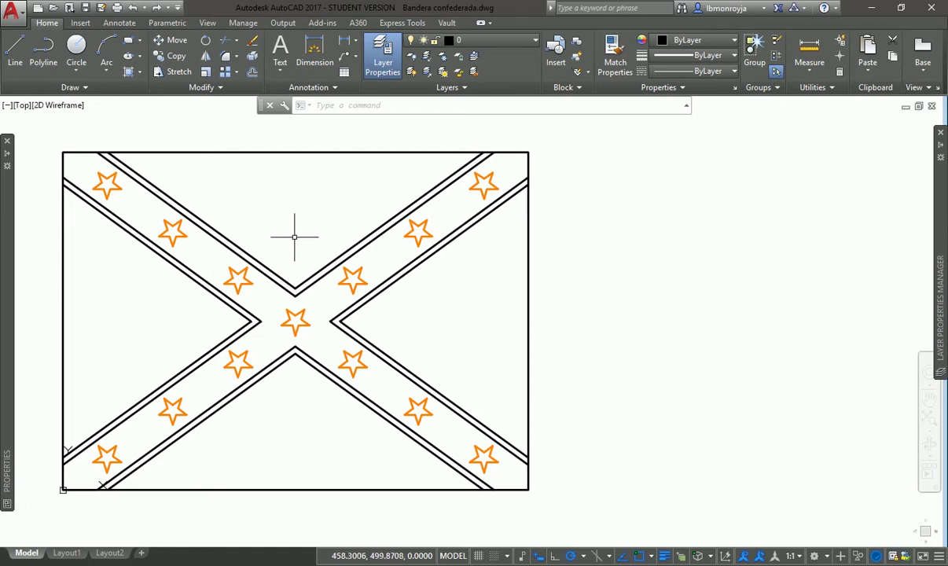
pyautogui.click(493, 41)
pyautogui.click(454, 72)
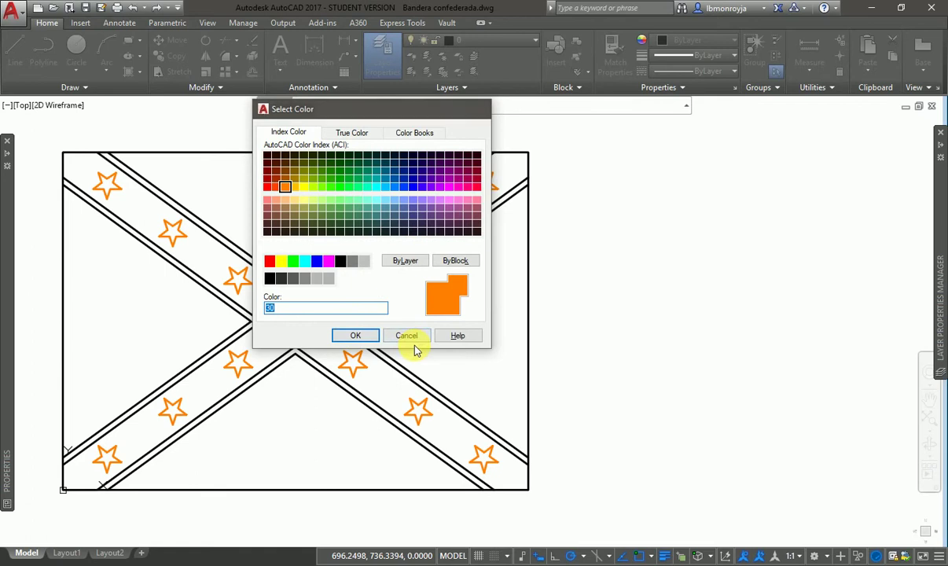
pyautogui.click(413, 341)
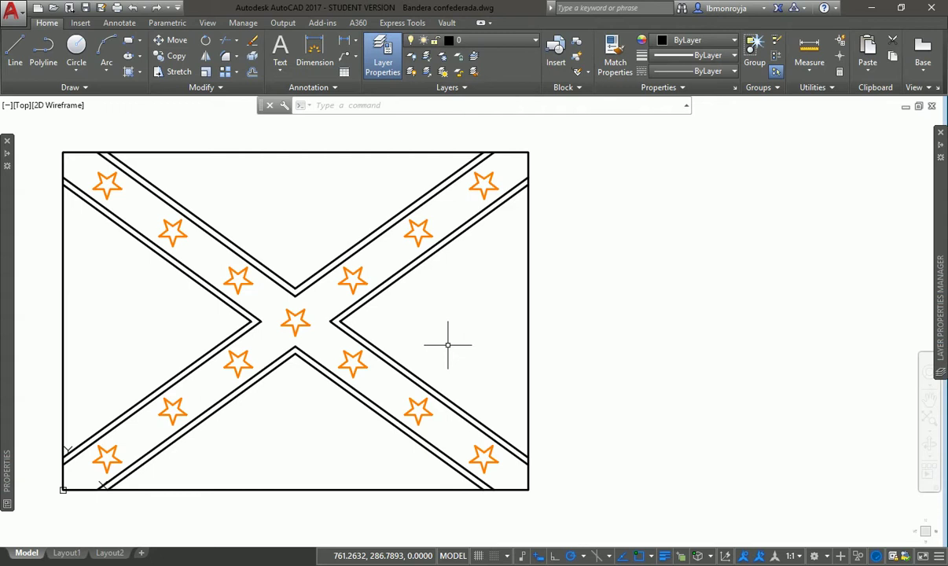
# Turn layer 0 off and back on
pyautogui.click(504, 43)
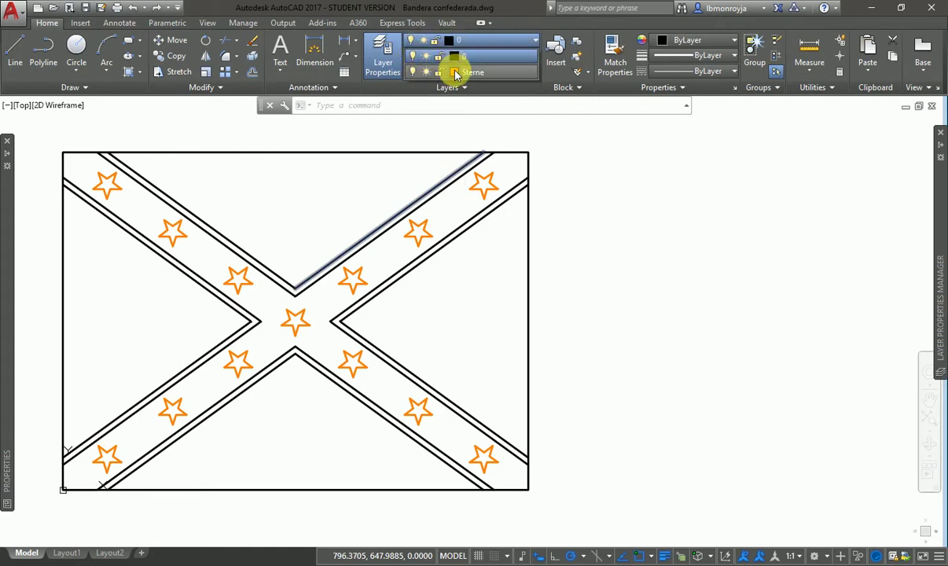
pyautogui.click(413, 58)
pyautogui.click(413, 57)
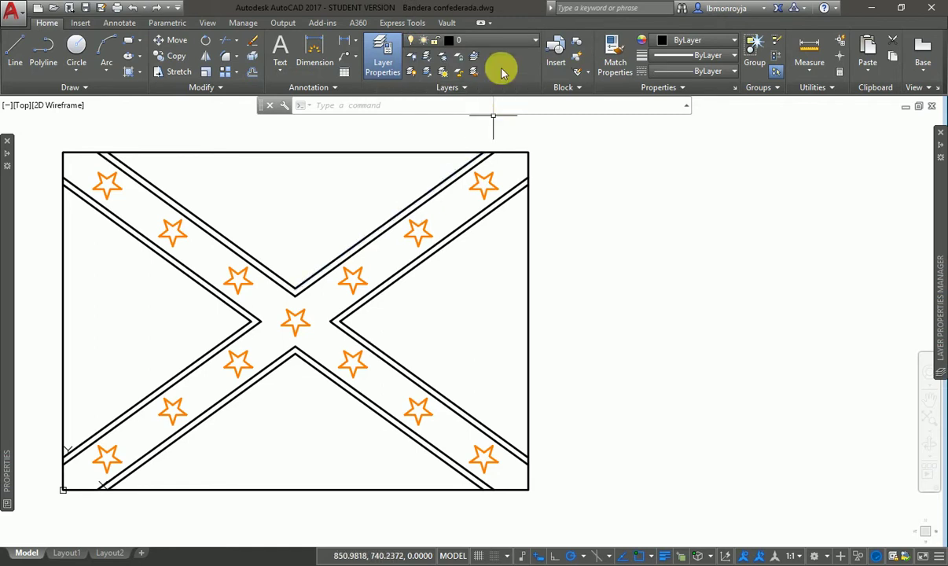
# Turn the Sterne layer off and back on
pyautogui.click(492, 38)
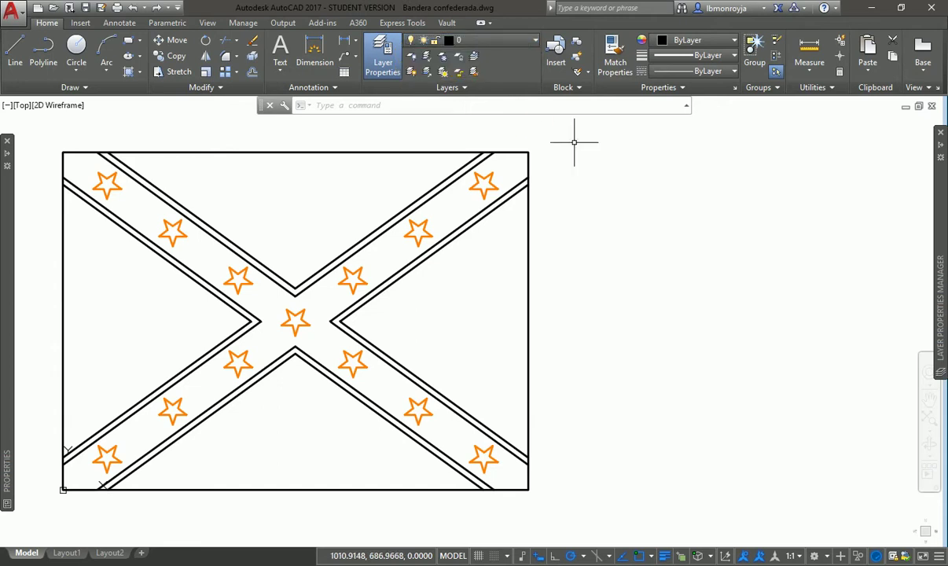
pyautogui.click(498, 42)
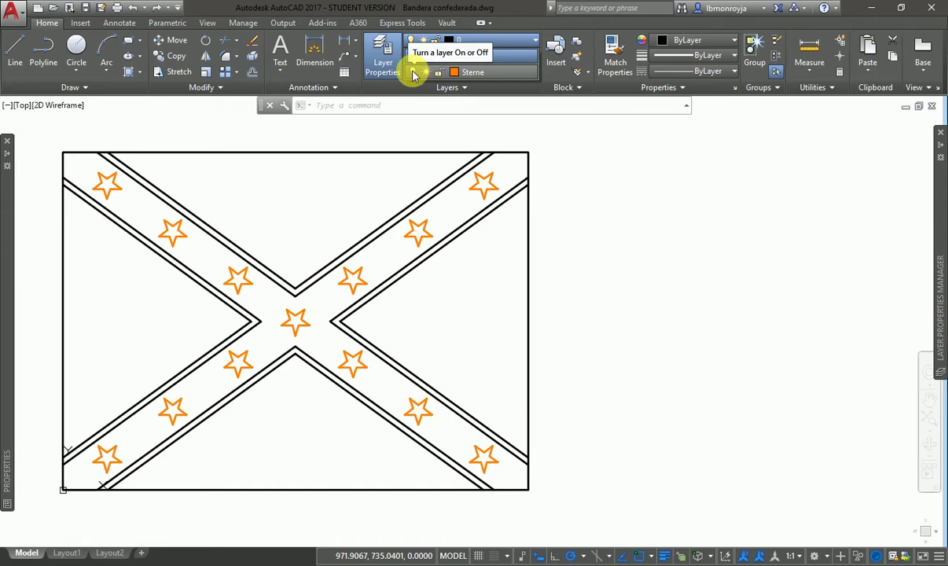
pyautogui.click(414, 72)
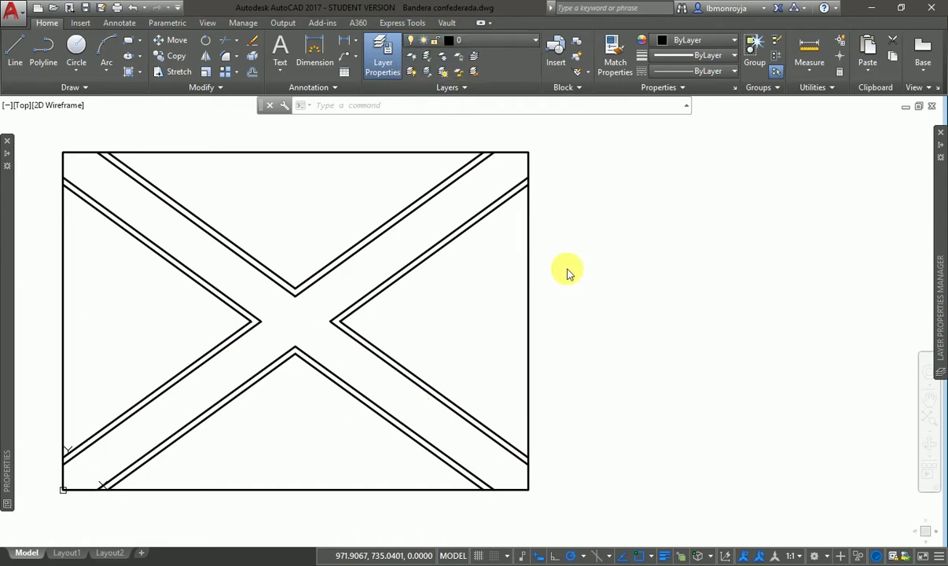
pyautogui.click(491, 42)
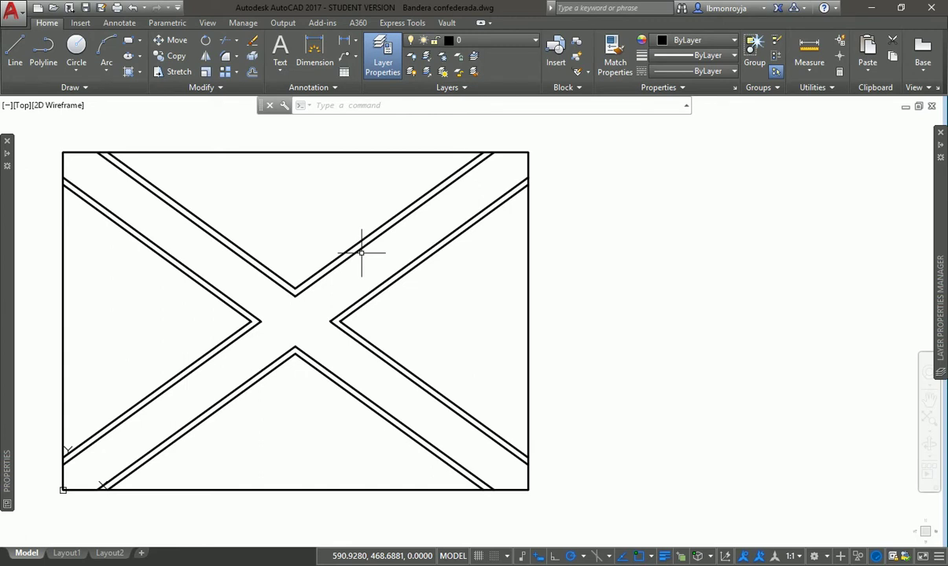
pyautogui.click(490, 39)
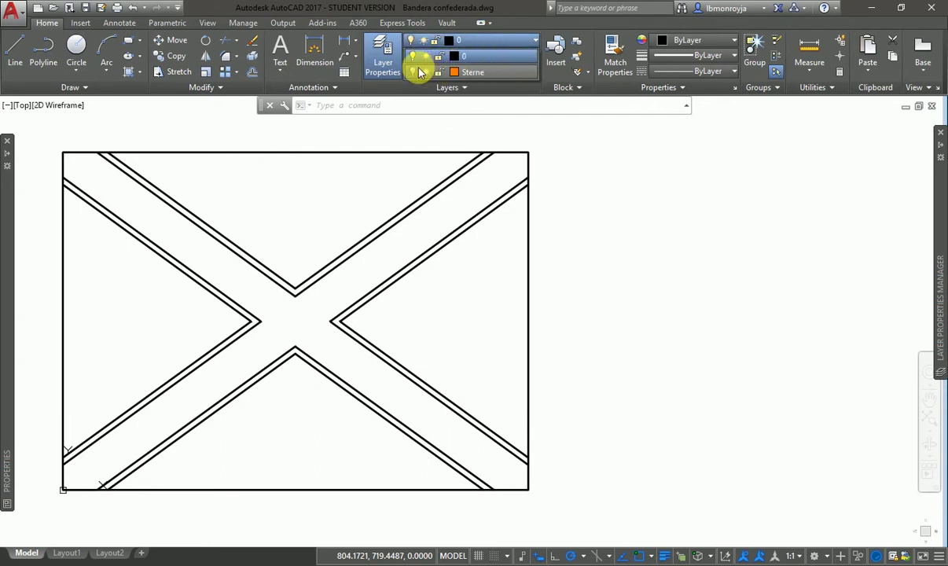
pyautogui.click(421, 71)
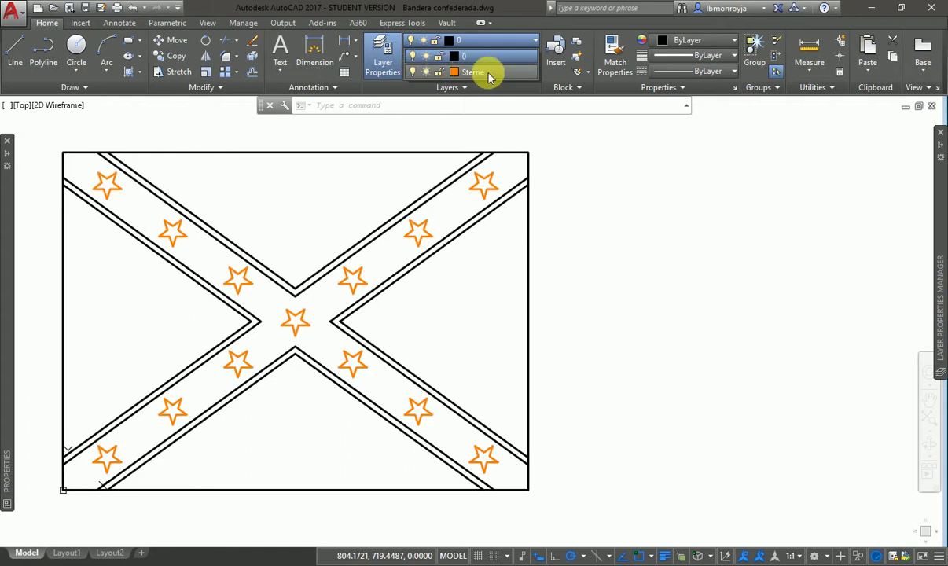
# Make Sterne the current layer and draw four connected line segments in the empty area beside the flag
pyautogui.click(491, 75)
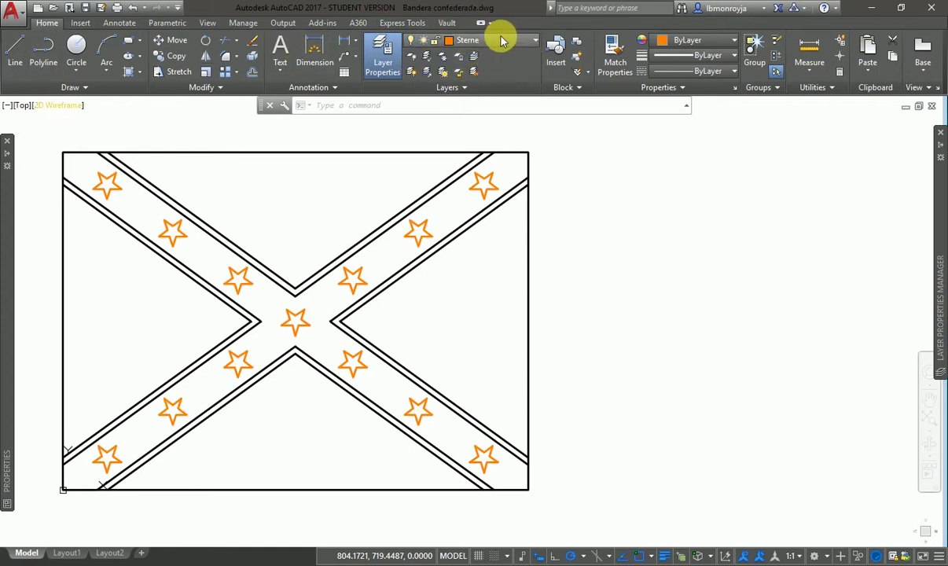
pyautogui.click(15, 51)
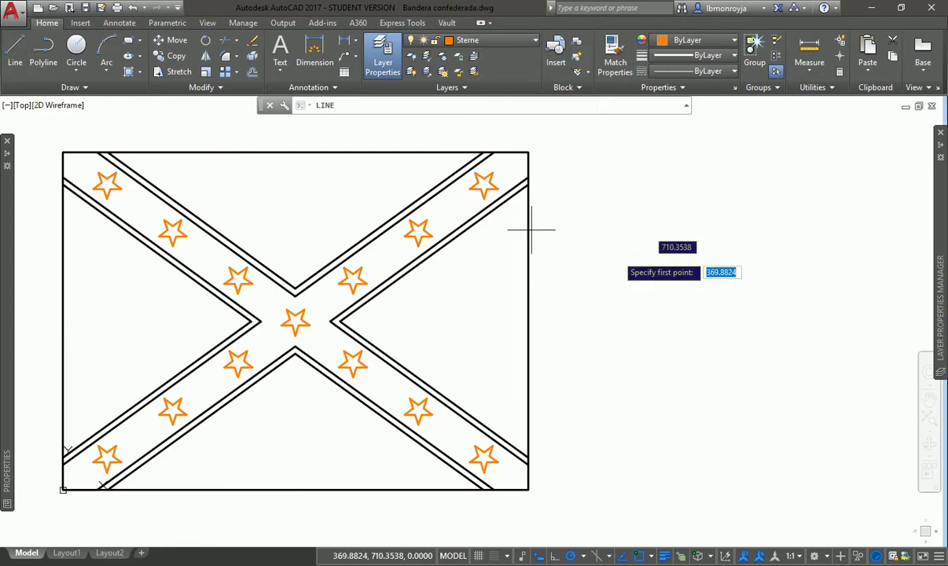
pyautogui.click(667, 200)
pyautogui.click(583, 343)
pyautogui.click(583, 269)
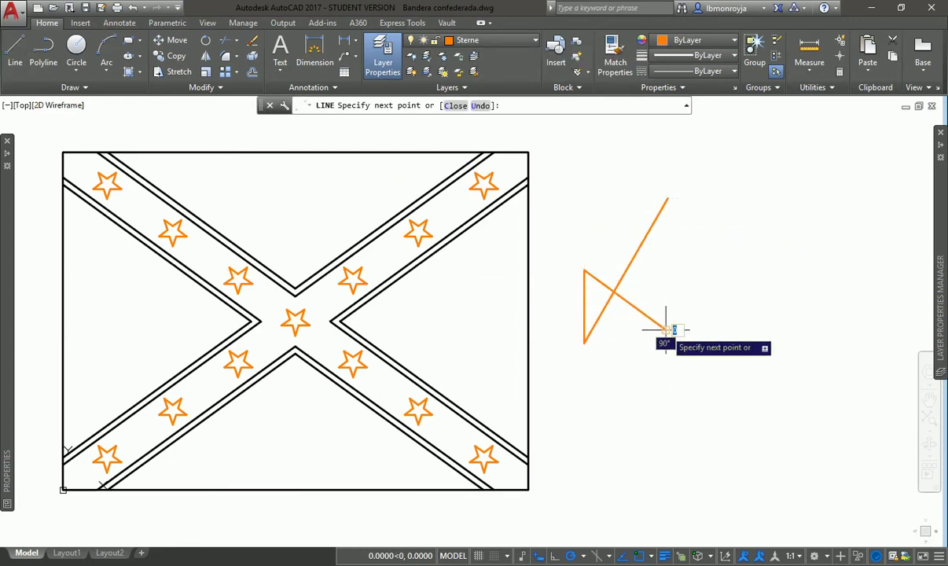
pyautogui.click(666, 330)
pyautogui.click(609, 233)
pyautogui.press('Escape')
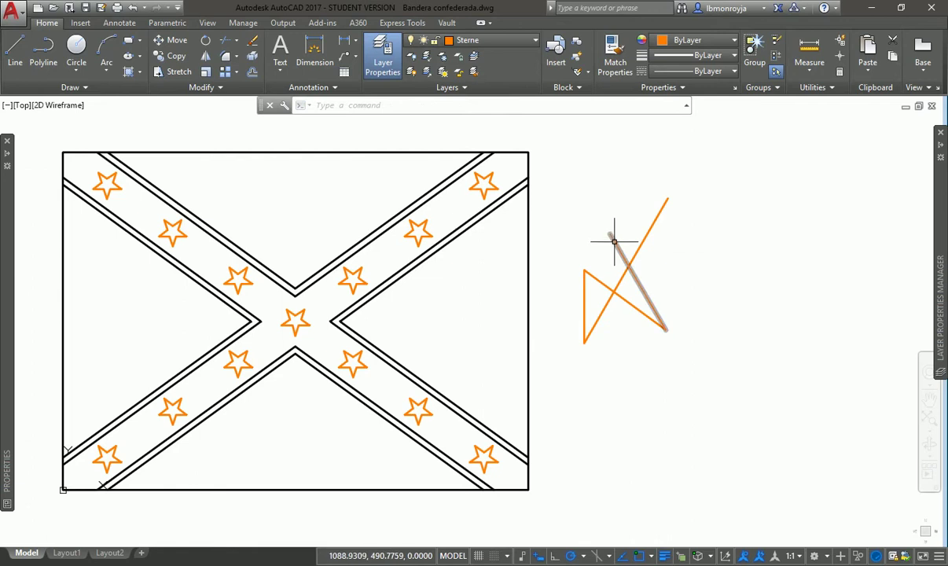
pyautogui.click(615, 242)
pyautogui.press('Escape')
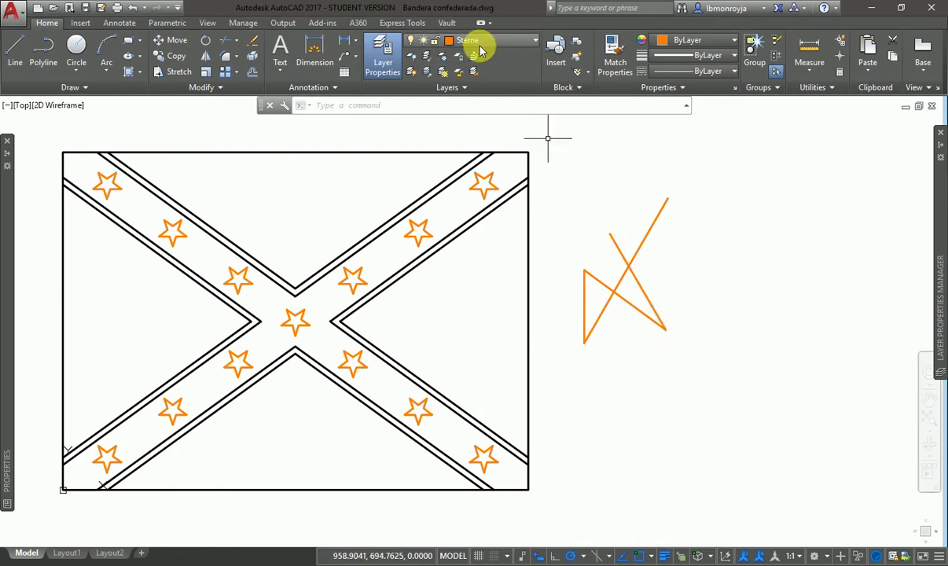
# Make layer 0 current and draw a circle centred on the upper crossing of the loose orange lines
pyautogui.click(493, 43)
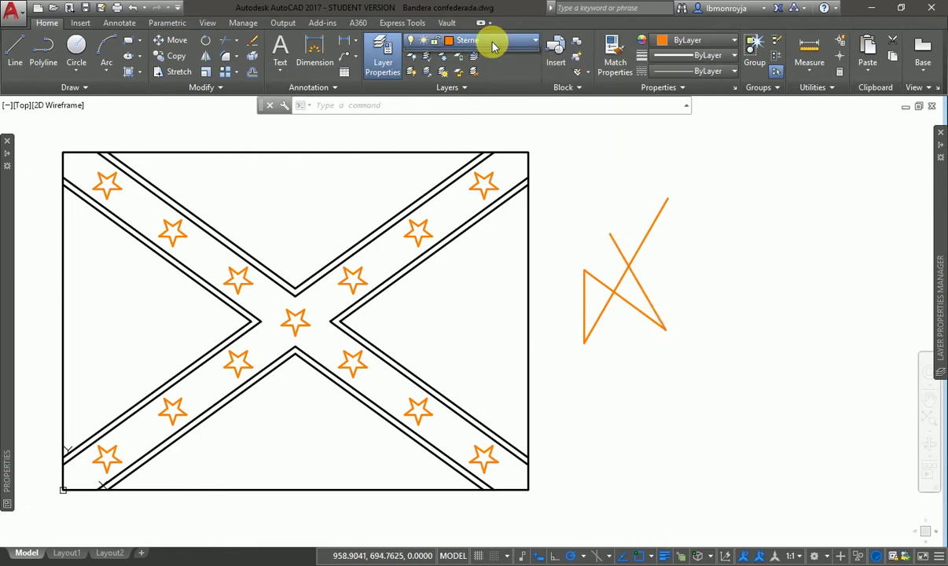
pyautogui.click(474, 73)
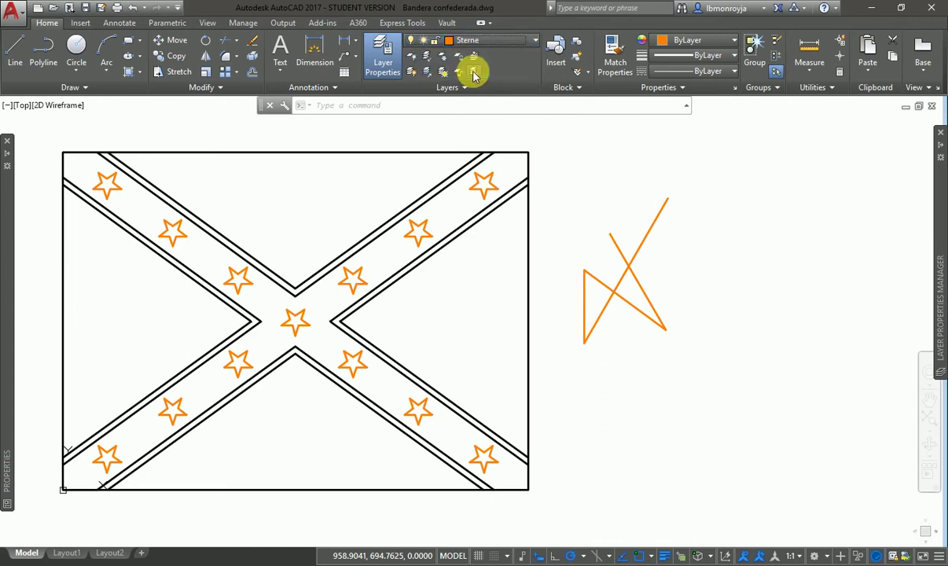
pyautogui.click(469, 39)
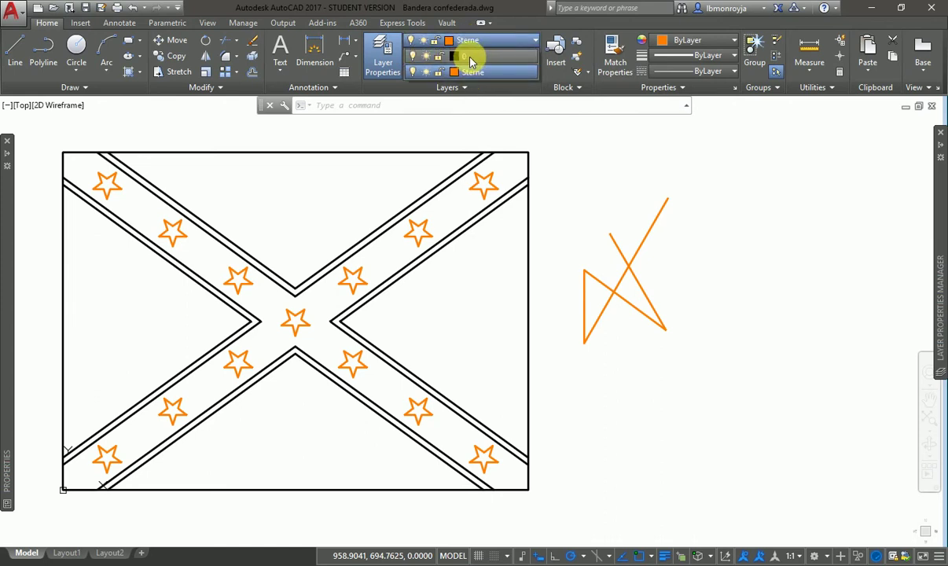
pyautogui.click(470, 57)
pyautogui.click(77, 49)
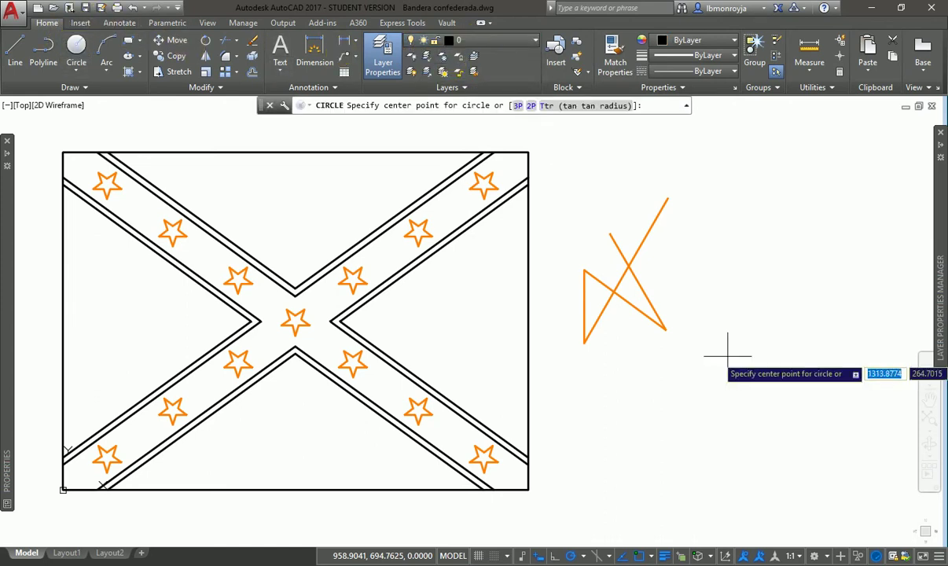
pyautogui.click(628, 265)
pyautogui.click(676, 276)
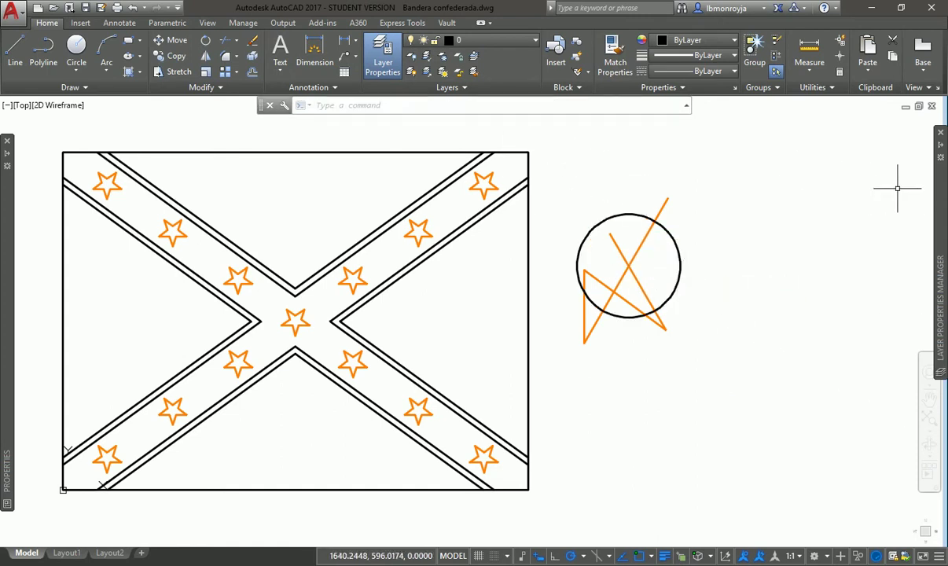
# Set Sterne as the current layer in the Layer Properties Manager and draw three connected line segments across the circle beside the flag
pyautogui.moveTo(937, 190)
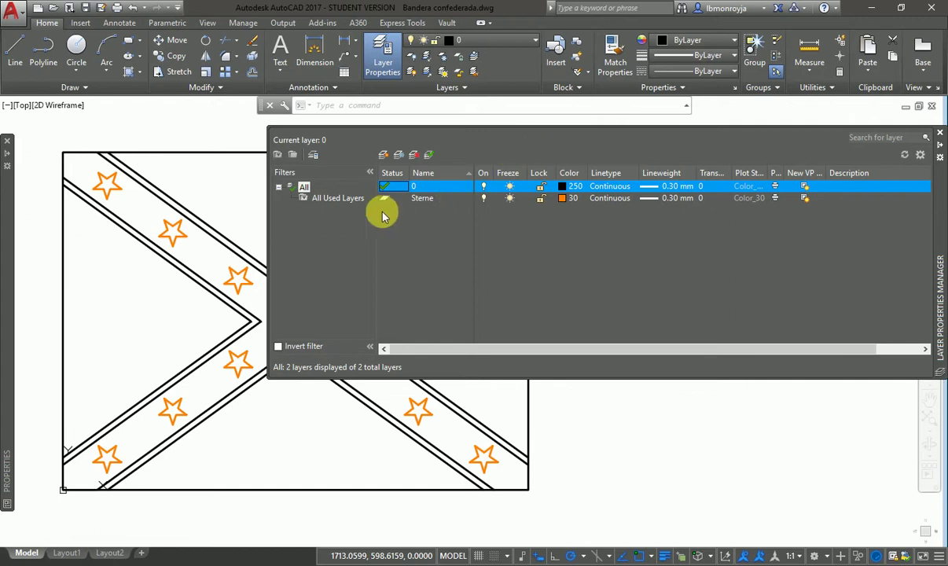
pyautogui.click(417, 201)
pyautogui.click(384, 198)
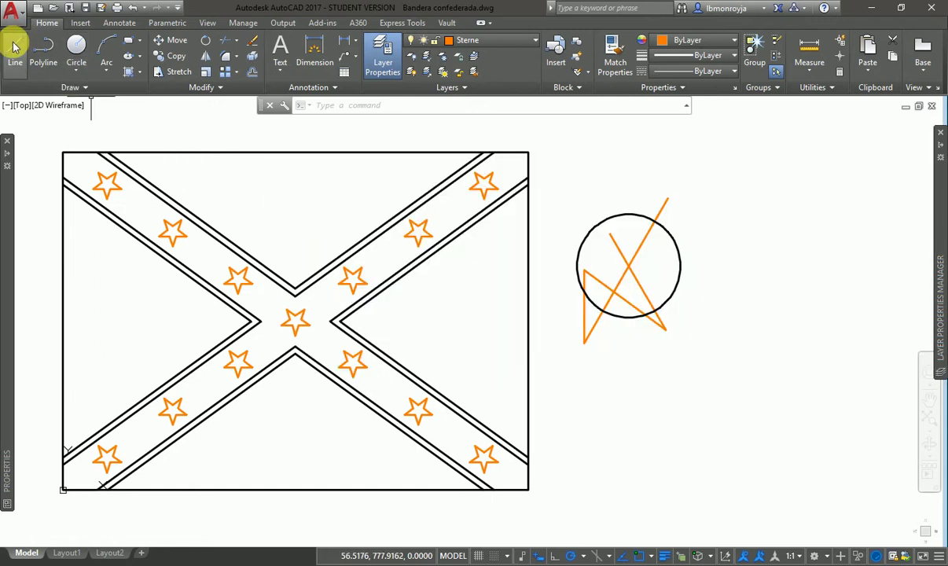
pyautogui.click(15, 49)
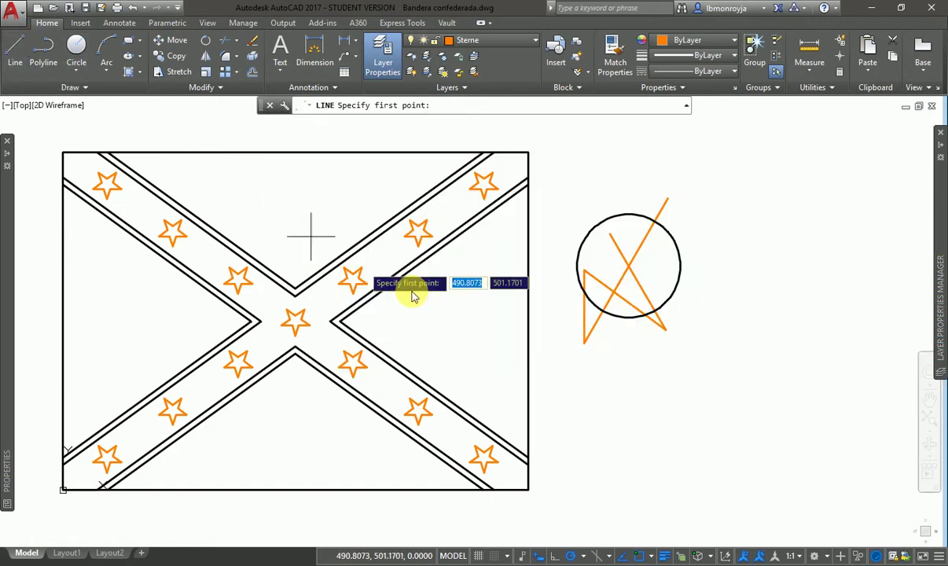
pyautogui.click(555, 315)
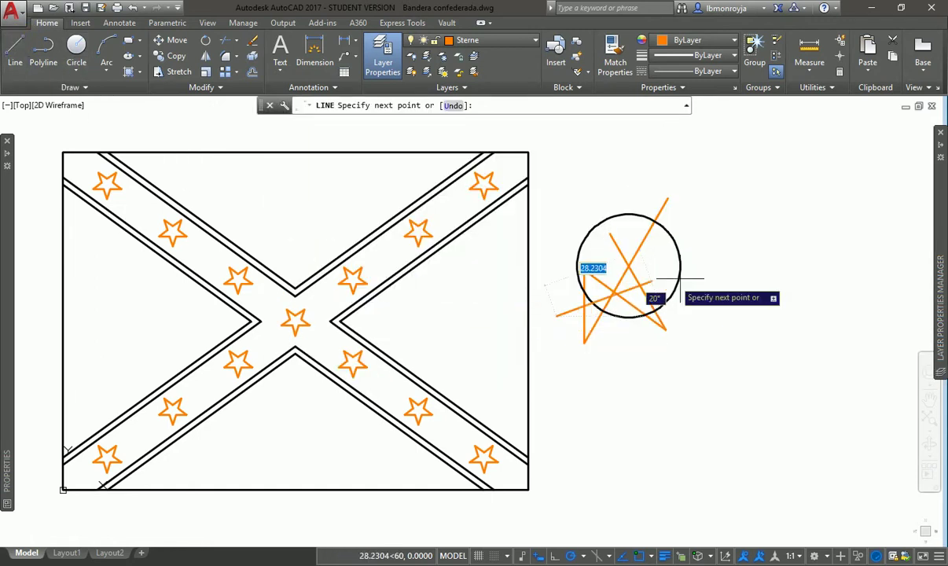
pyautogui.click(744, 267)
pyautogui.click(585, 207)
pyautogui.click(610, 233)
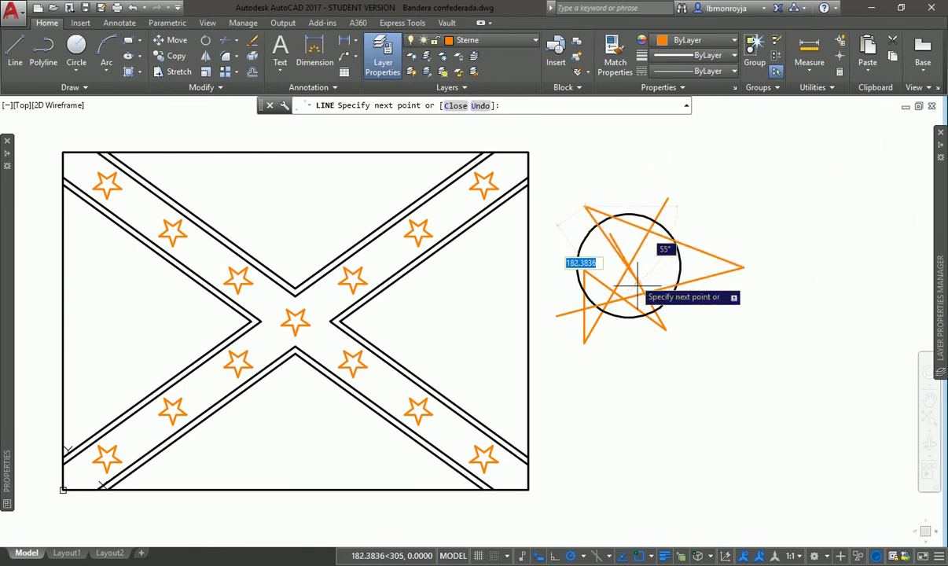
pyautogui.click(711, 398)
pyautogui.press('Return')
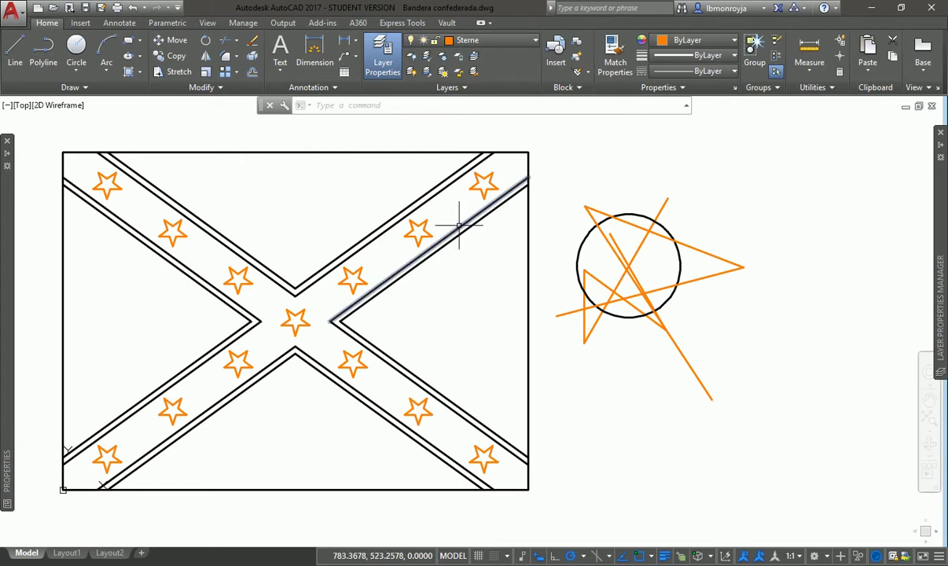
# Turn off layer 0 and zoom to the extents of the remaining orange objects
pyautogui.click(486, 40)
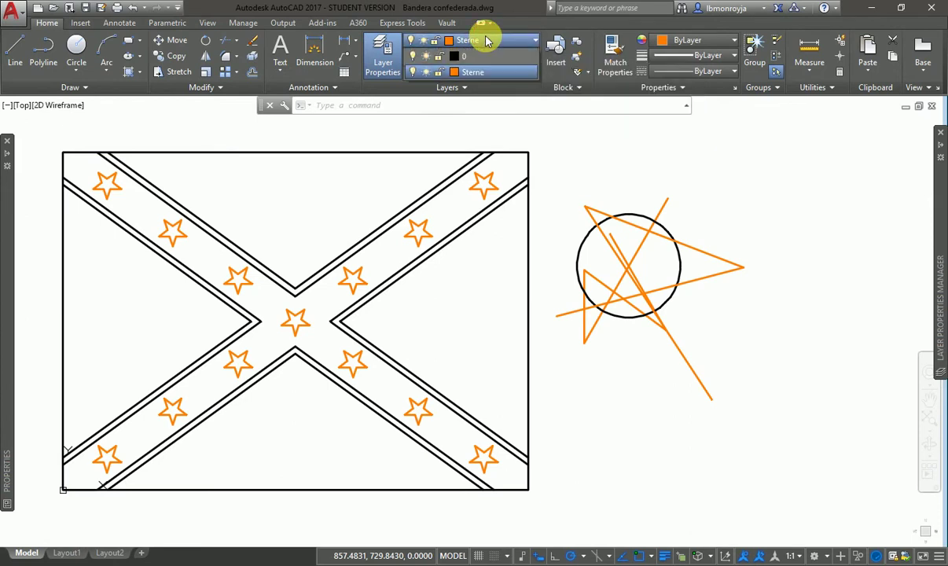
pyautogui.click(416, 57)
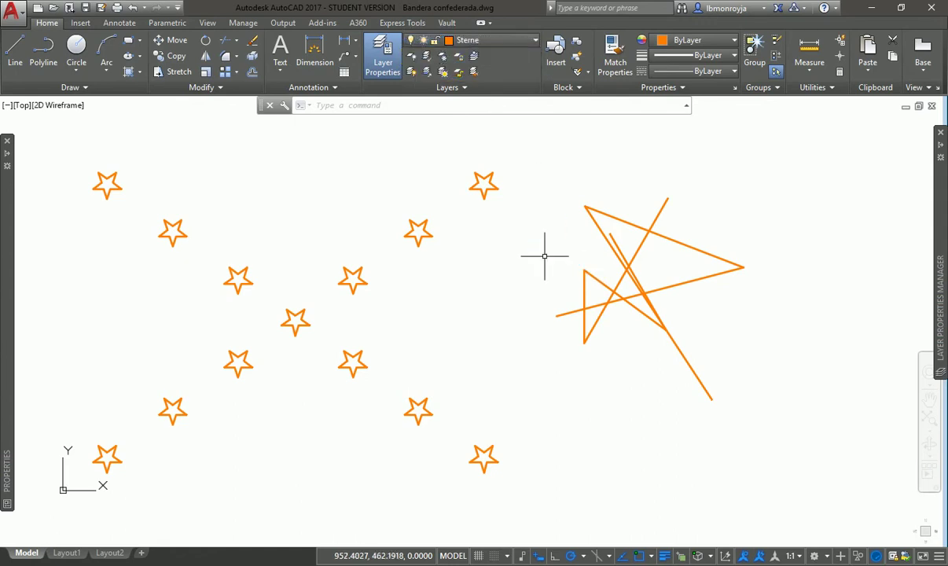
pyautogui.write('z')
pyautogui.press('Return')
pyautogui.press('Return')
pyautogui.write('e')
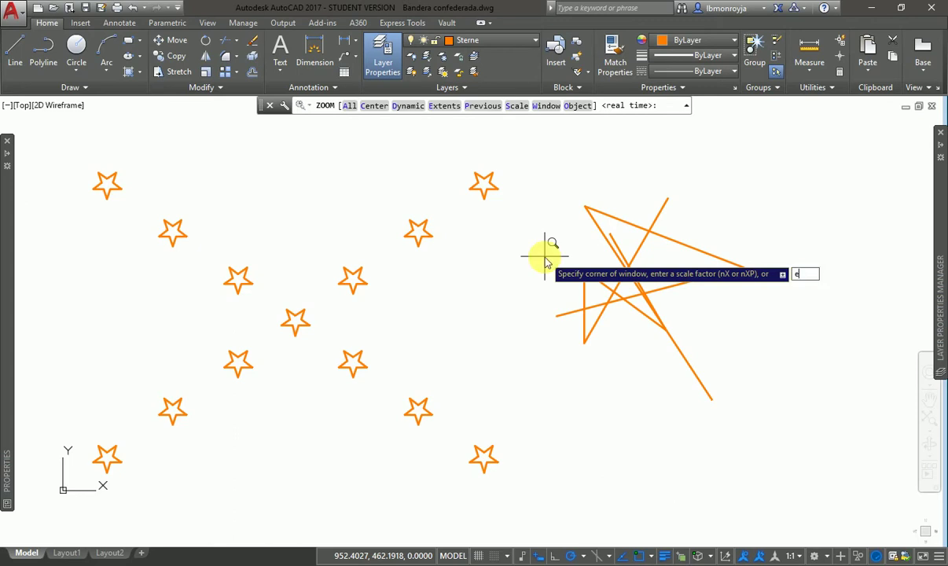
pyautogui.press('Return')
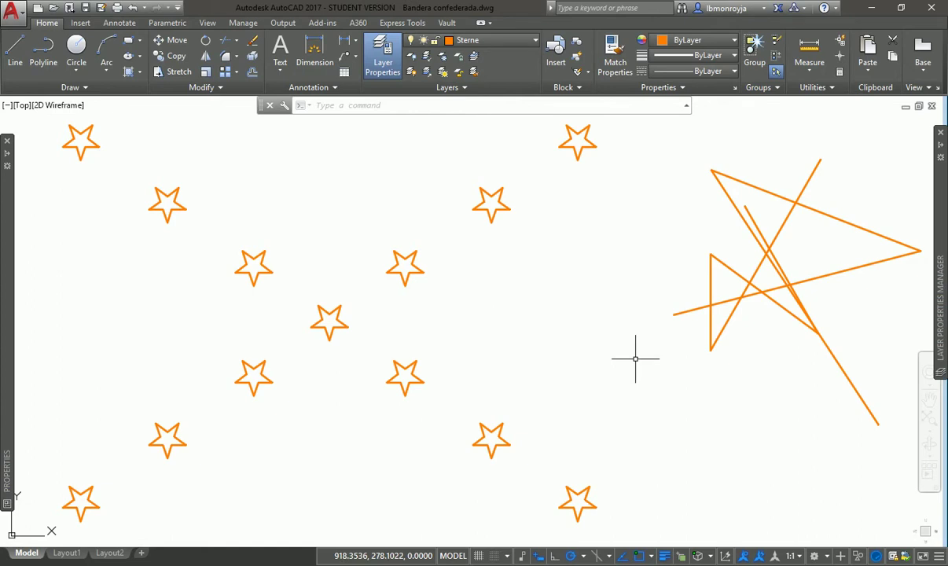
# Zoom in and back out in real time around the stars and the loose orange lines
pyautogui.write('z')
pyautogui.press('Return')
pyautogui.press('Return')
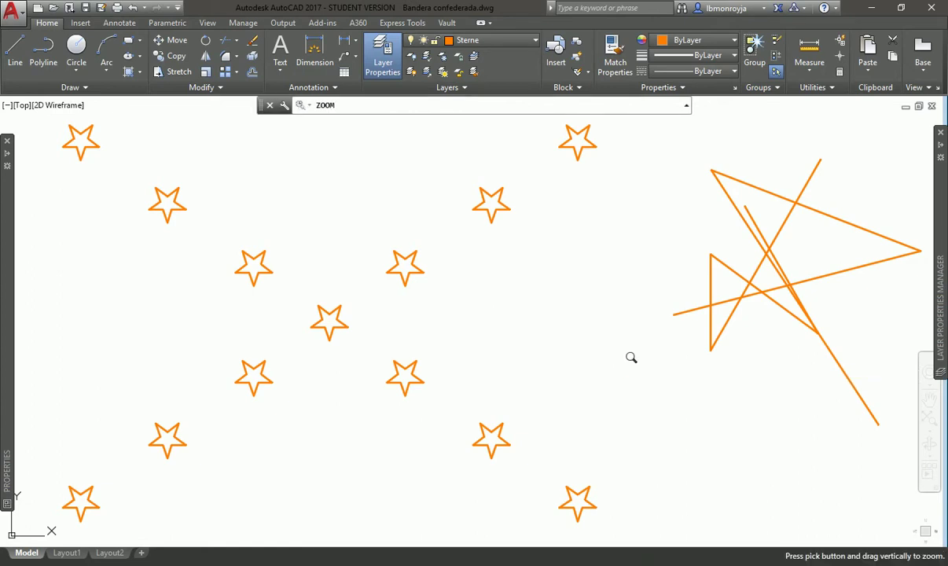
pyautogui.moveTo(622, 359); pyautogui.dragTo(622, 291)
pyautogui.press('Escape')
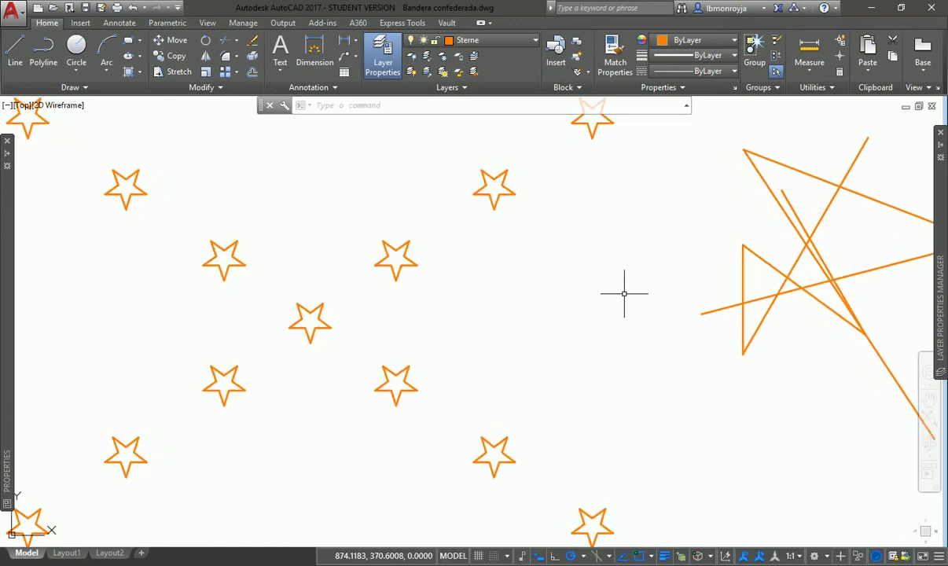
pyautogui.click(650, 304)
pyautogui.press('Return')
pyautogui.press('Return')
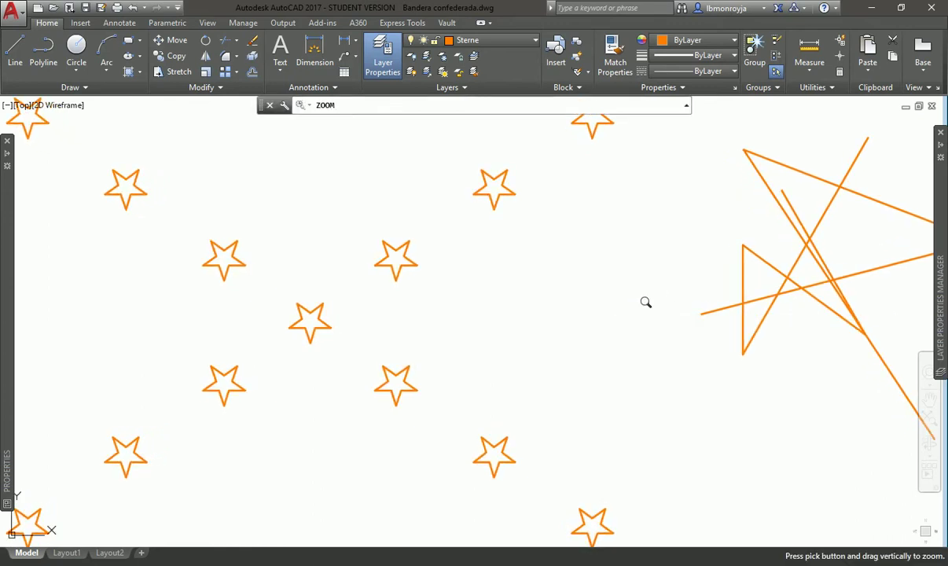
pyautogui.press('Escape')
pyautogui.press('Return')
pyautogui.press('Escape')
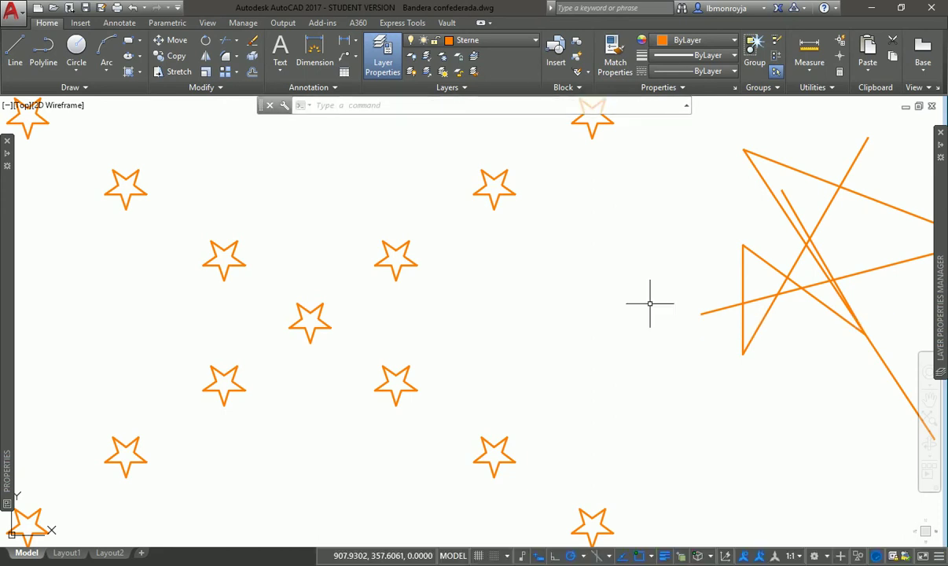
pyautogui.write('z')
pyautogui.press('Return')
pyautogui.press('Return')
pyautogui.moveTo(657, 290); pyautogui.dragTo(672, 269)
pyautogui.press('Escape')
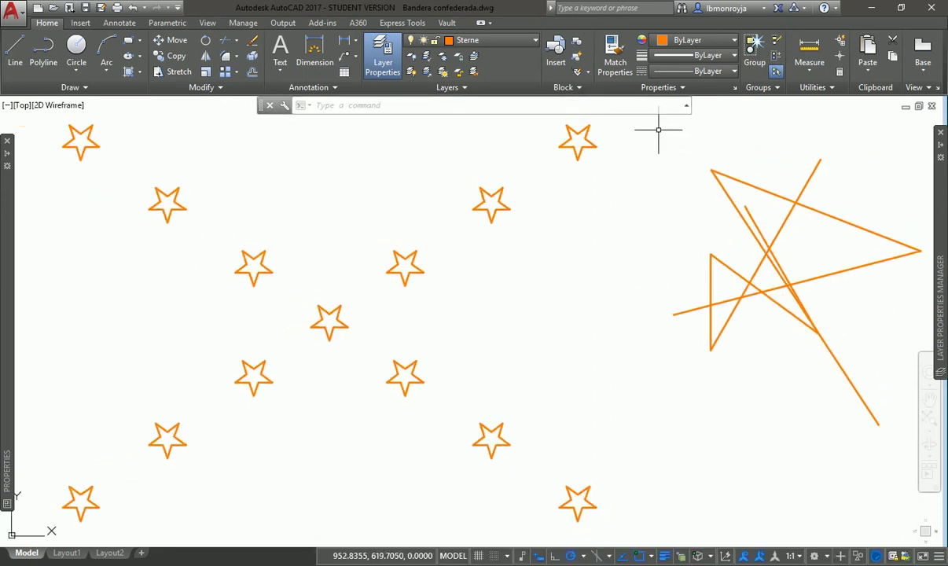
# Delete all seven loose orange lines beside the stars
pyautogui.click(658, 131)
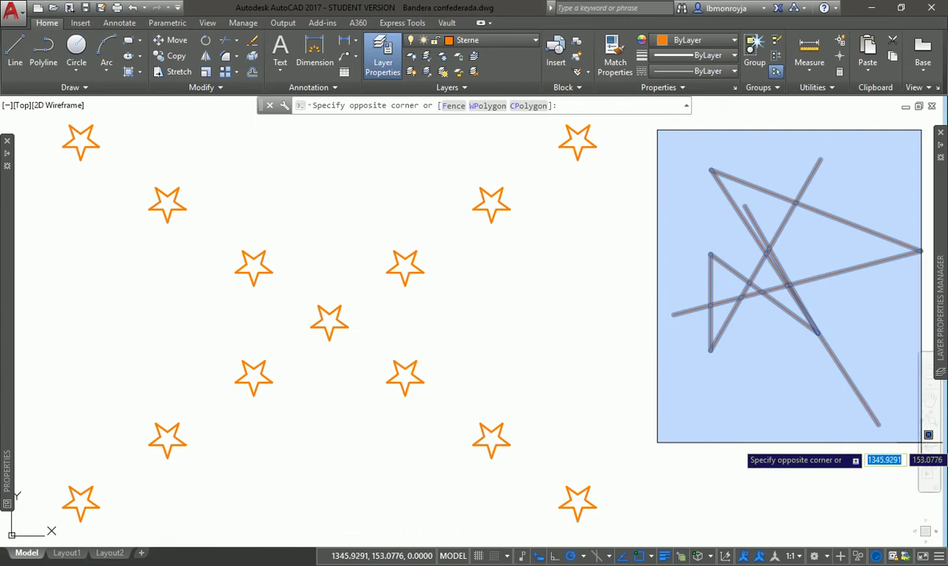
pyautogui.click(914, 441)
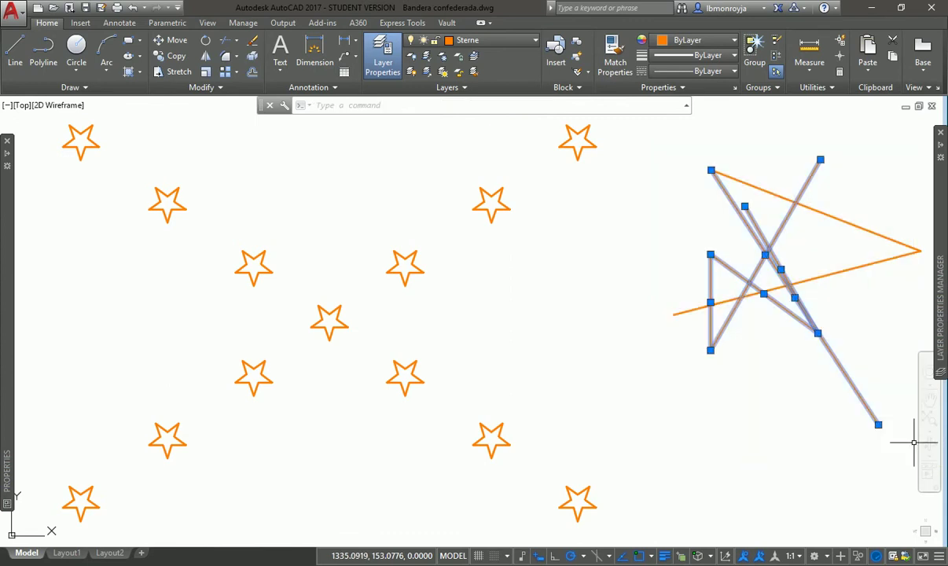
pyautogui.press('Delete')
pyautogui.click(852, 259)
pyautogui.click(851, 267)
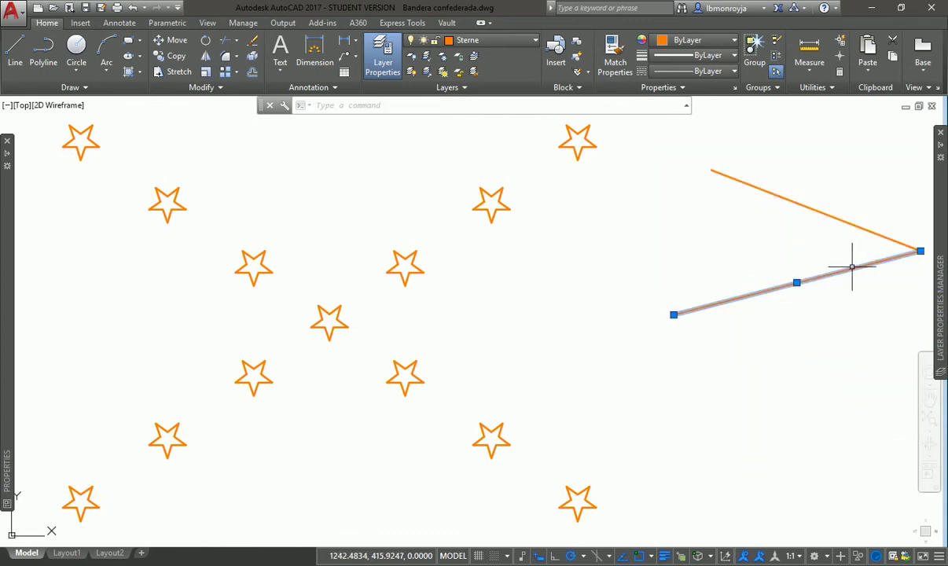
pyautogui.click(840, 220)
pyautogui.press('Delete')
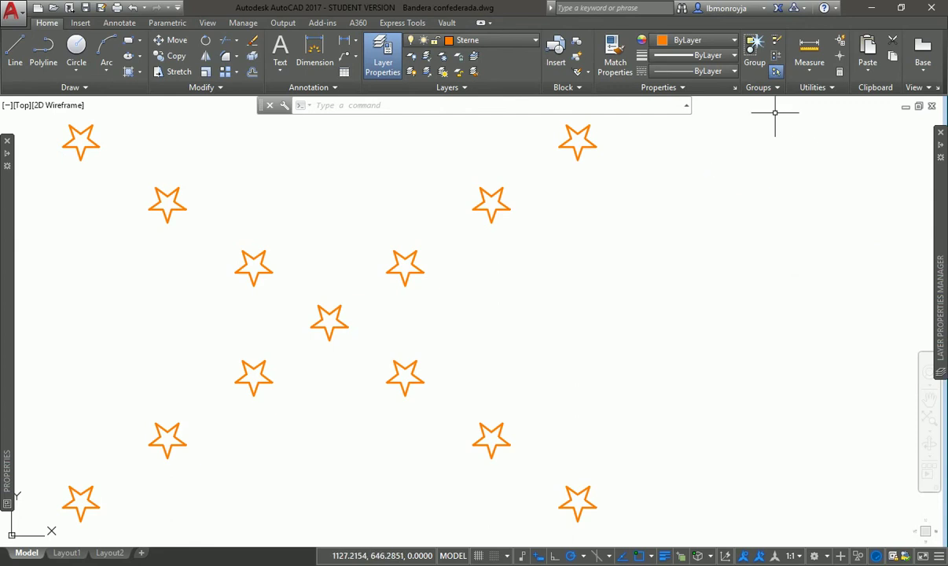
# Zoom to the drawing's extents with layer 0 hidden and zoom in slightly on the stars in real time
pyautogui.write('z')
pyautogui.press('Return')
pyautogui.write('e')
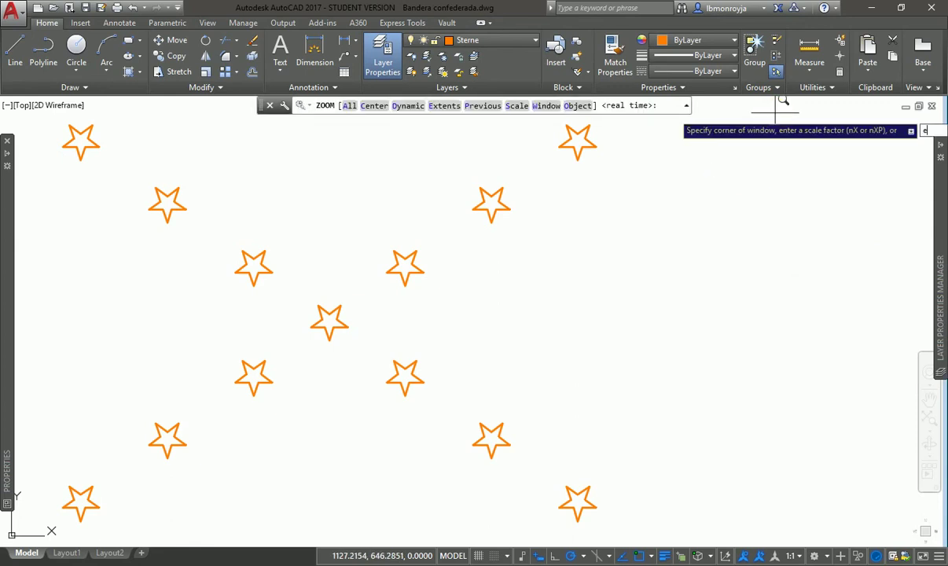
pyautogui.press('Return')
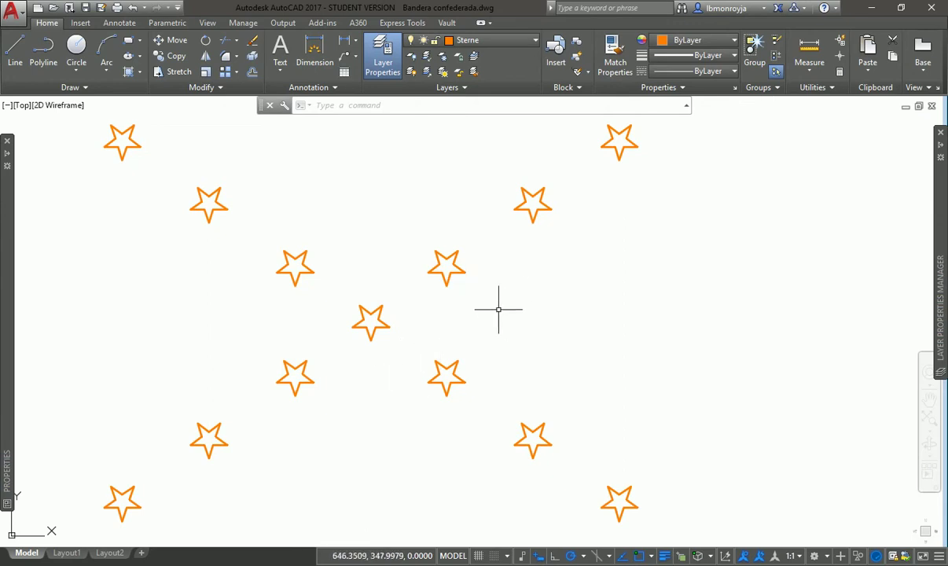
pyautogui.write('z')
pyautogui.press('Return')
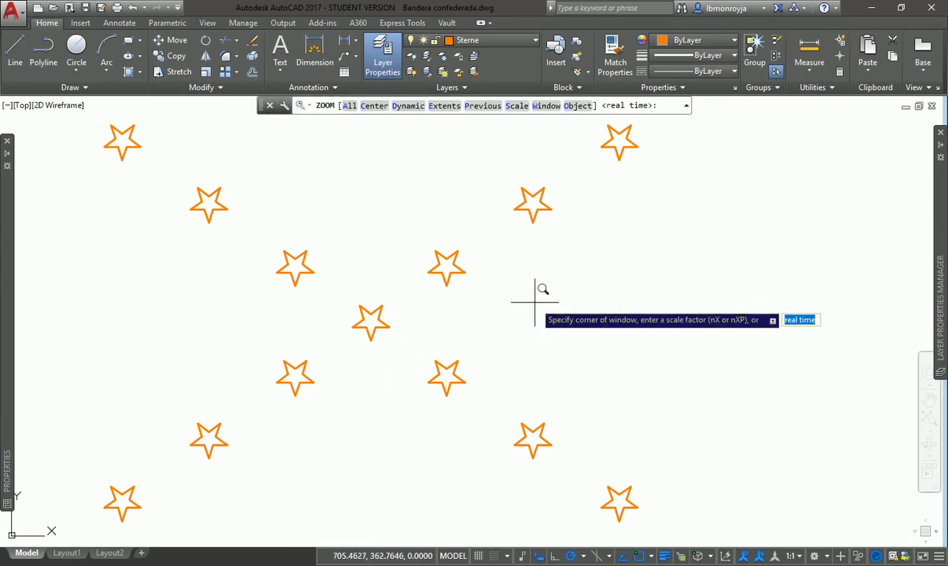
pyautogui.press('Return')
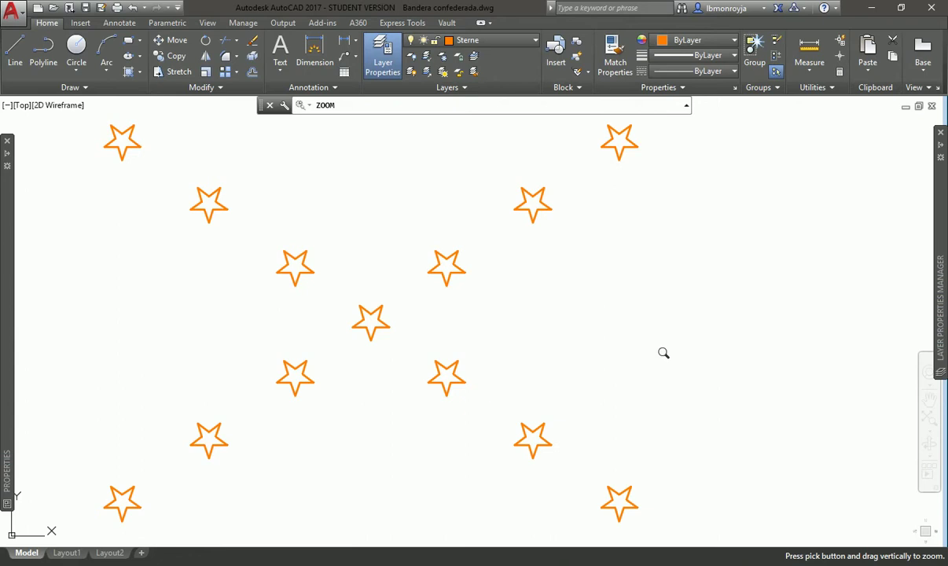
pyautogui.moveTo(664, 352)
pyautogui.mouseDown()
pyautogui.moveTo(660, 275)
pyautogui.moveTo(657, 298)
pyautogui.mouseUp()
pyautogui.press('Escape')
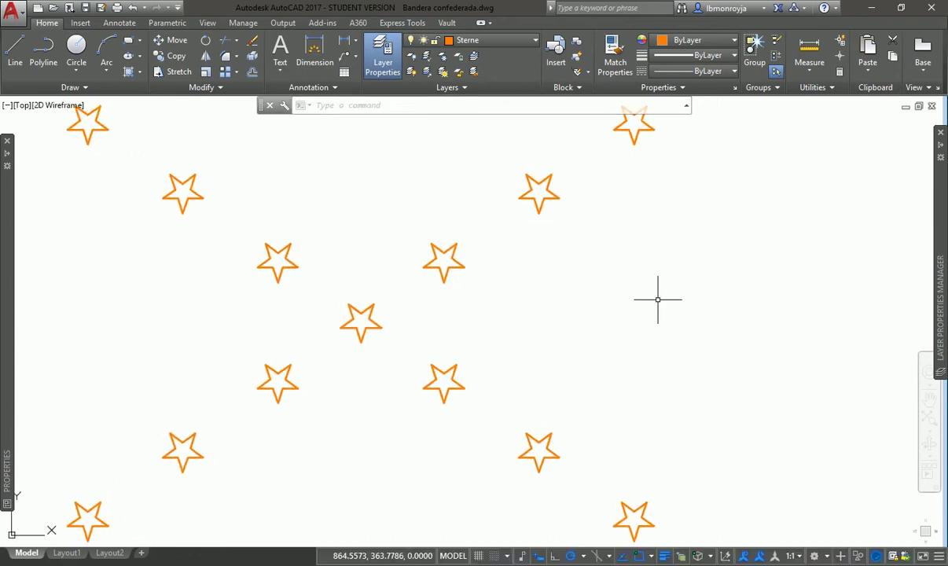
# Turn layer 0 back on and zoom to the extents of the whole drawing
pyautogui.click(483, 39)
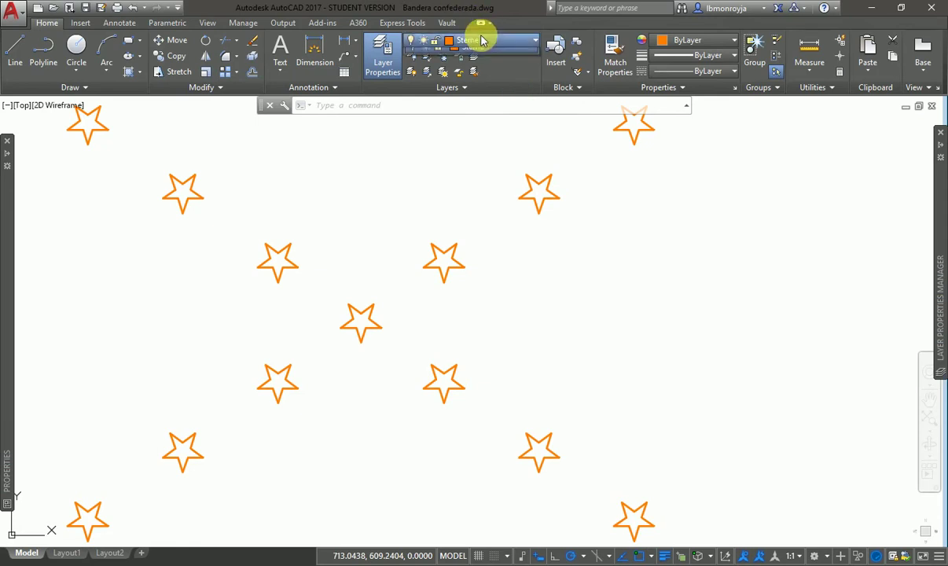
pyautogui.click(412, 55)
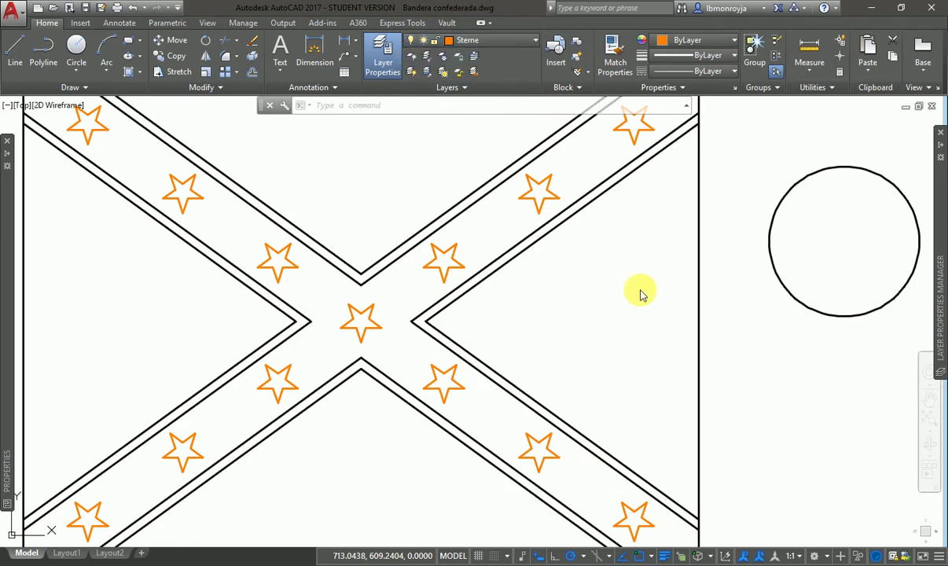
pyautogui.write('z')
pyautogui.press('Return')
pyautogui.write('e')
pyautogui.press('Return')
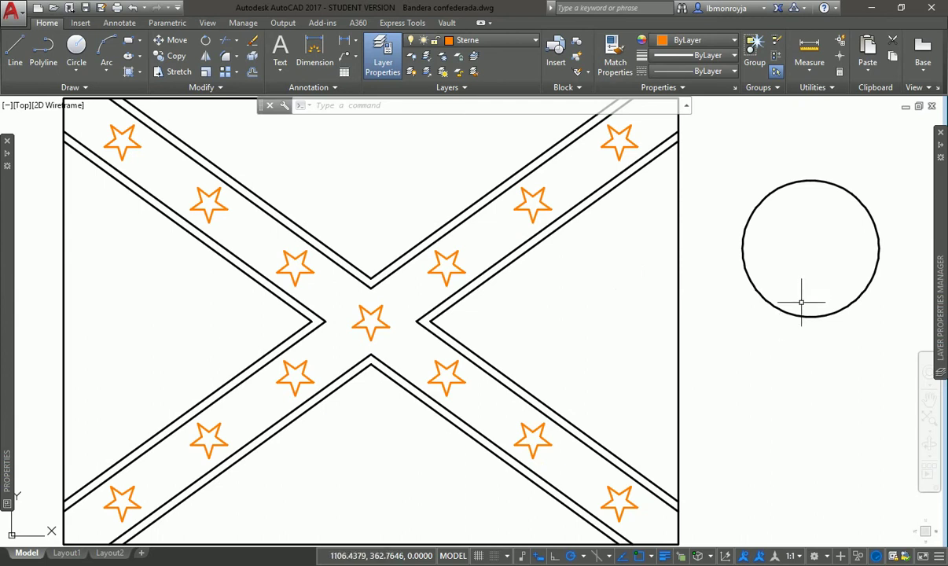
# Delete the circle beside the flag and fit the remaining flag drawing to the view
pyautogui.click(775, 306)
pyautogui.press('Delete')
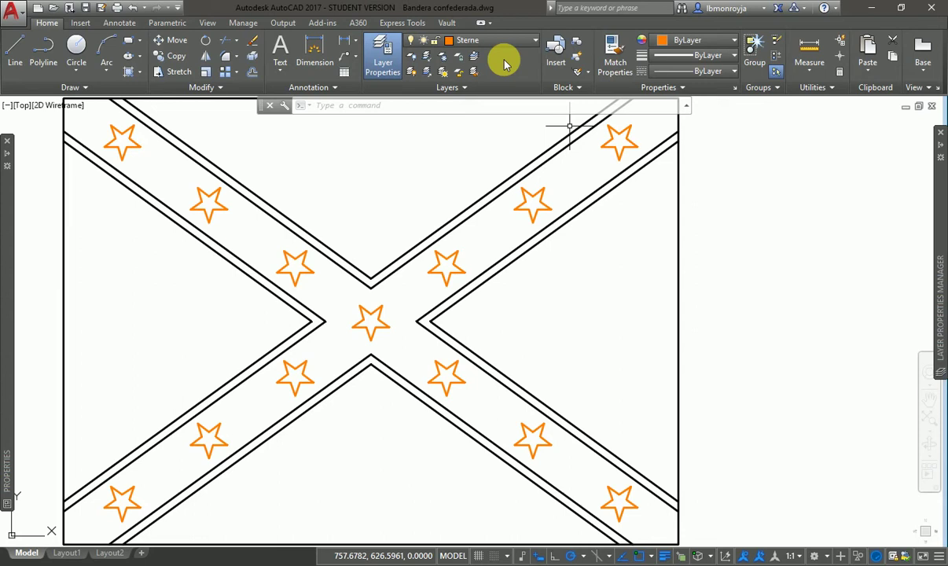
pyautogui.write('p')
pyautogui.press('Return')
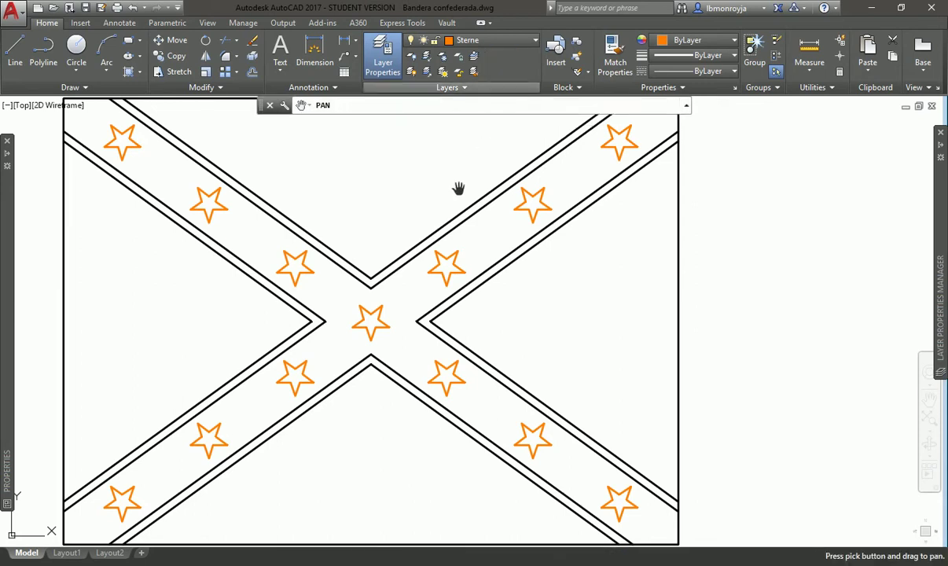
pyautogui.press('Escape')
pyautogui.write('z')
pyautogui.press('Return')
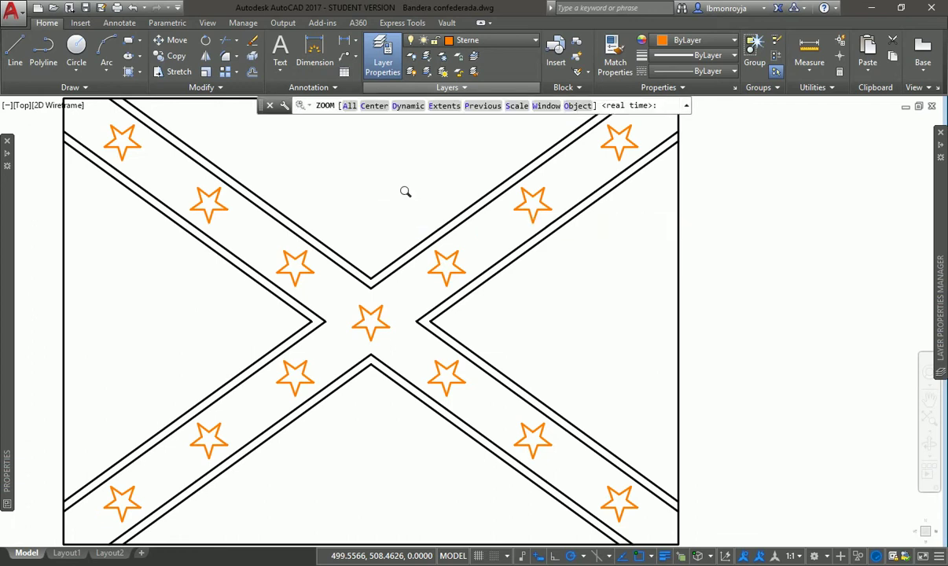
pyautogui.write('e')
pyautogui.press('Return')
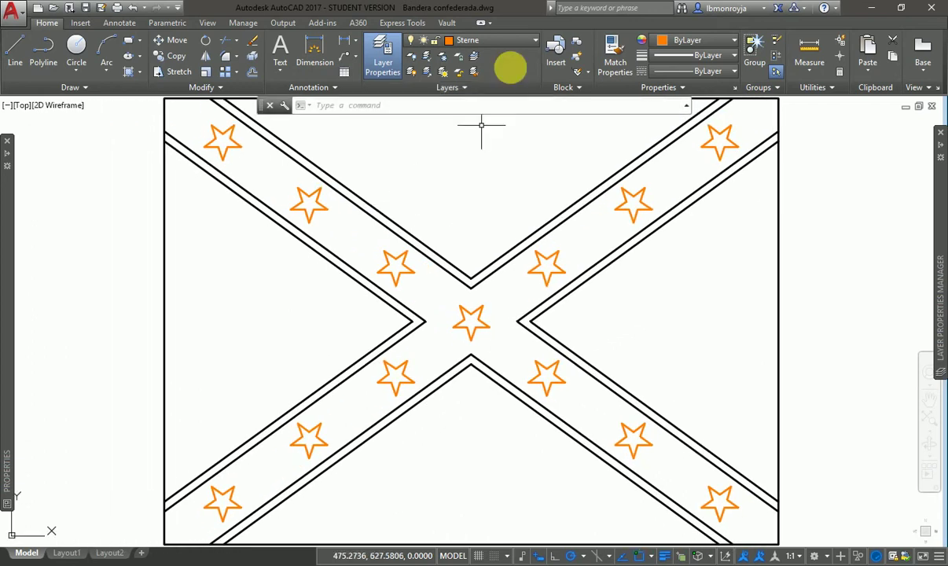
# Turn off layer 0, zoom out in real time and zoom back to the extents of the stars
pyautogui.click(503, 39)
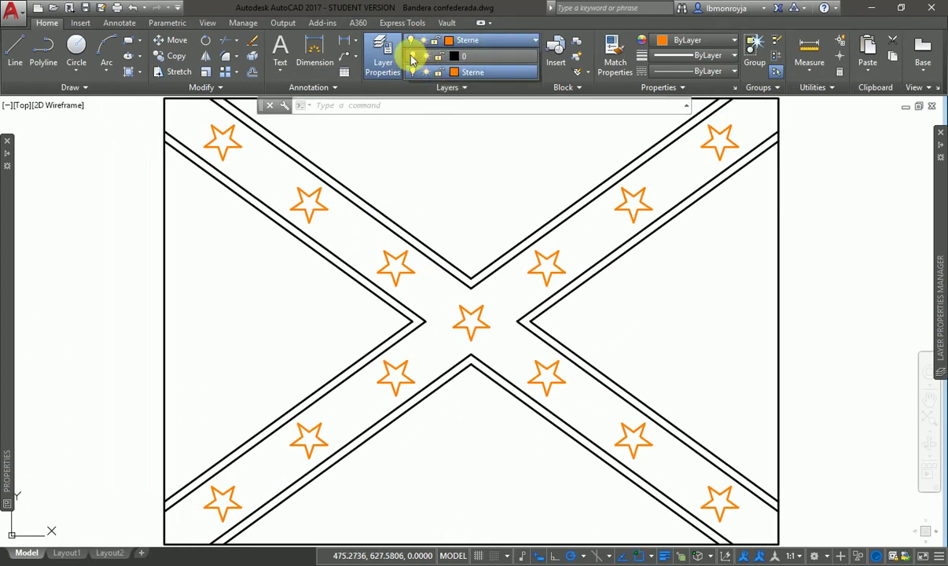
pyautogui.click(412, 55)
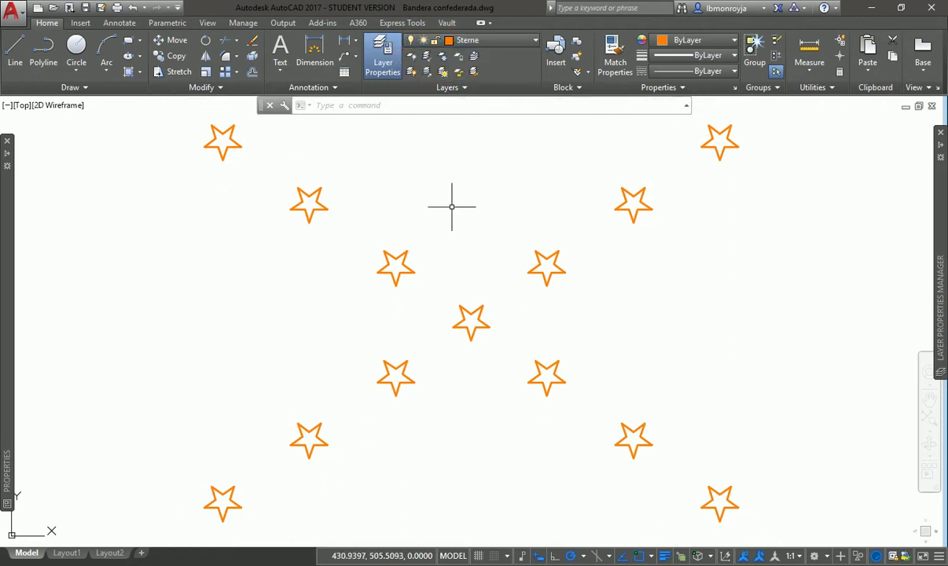
pyautogui.write('z')
pyautogui.press('Return')
pyautogui.press('Return')
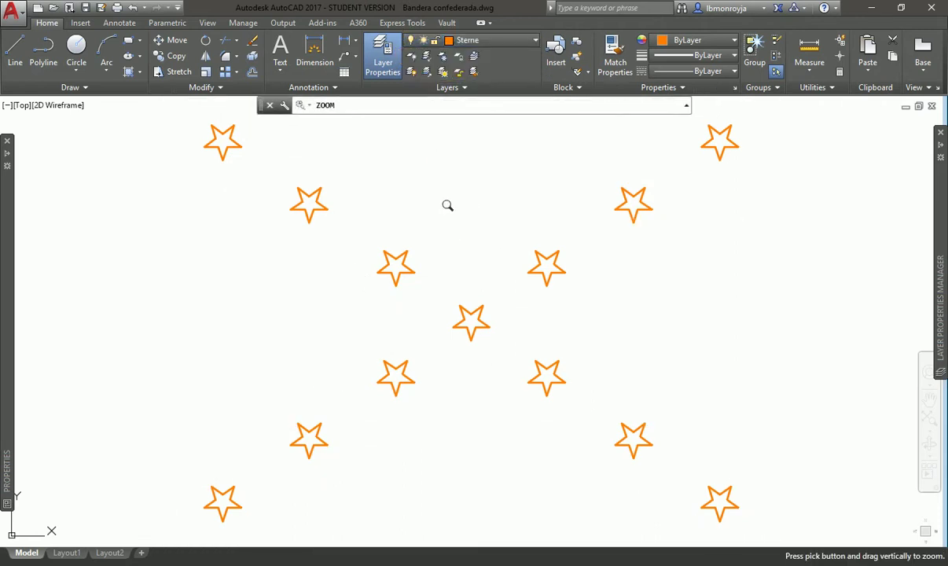
pyautogui.moveTo(454, 226); pyautogui.dragTo(550, 520)
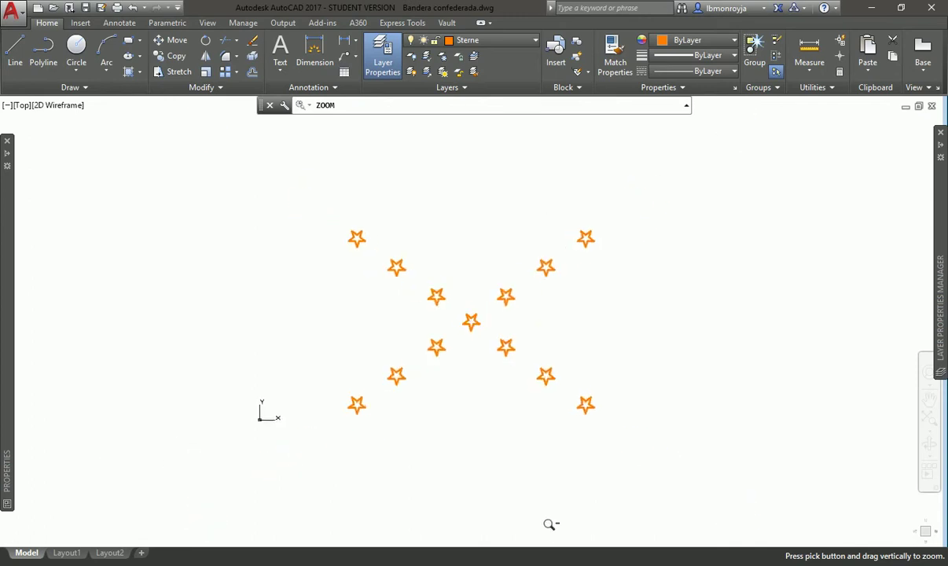
pyautogui.press('Escape')
pyautogui.write('z')
pyautogui.press('Return')
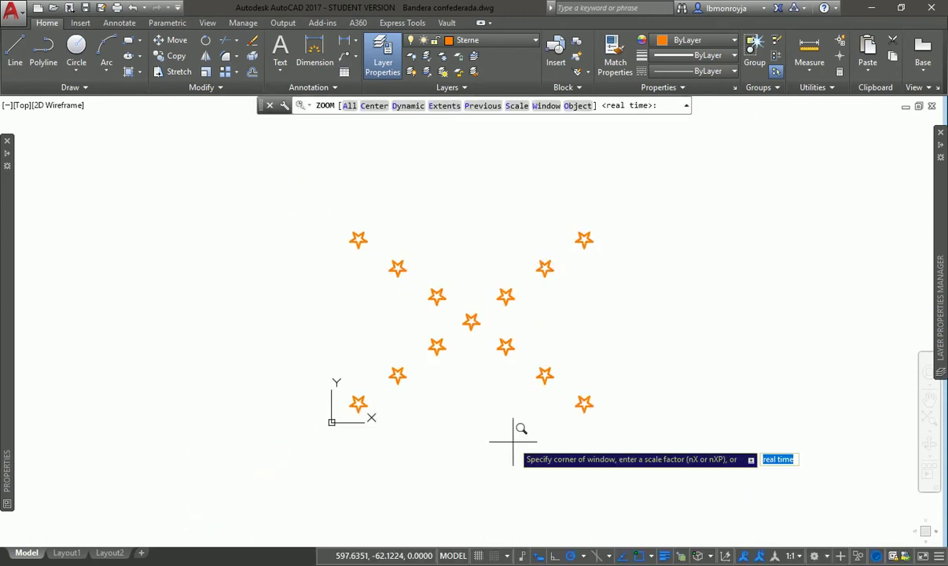
pyautogui.write('e')
pyautogui.press('Return')
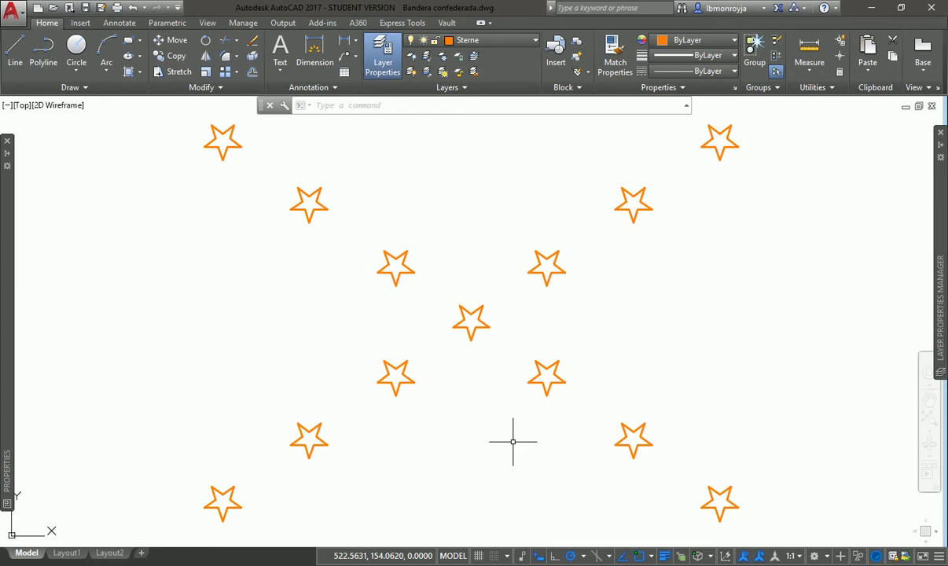
# Turn layer 0 back on and freeze it in all viewports
pyautogui.click(485, 40)
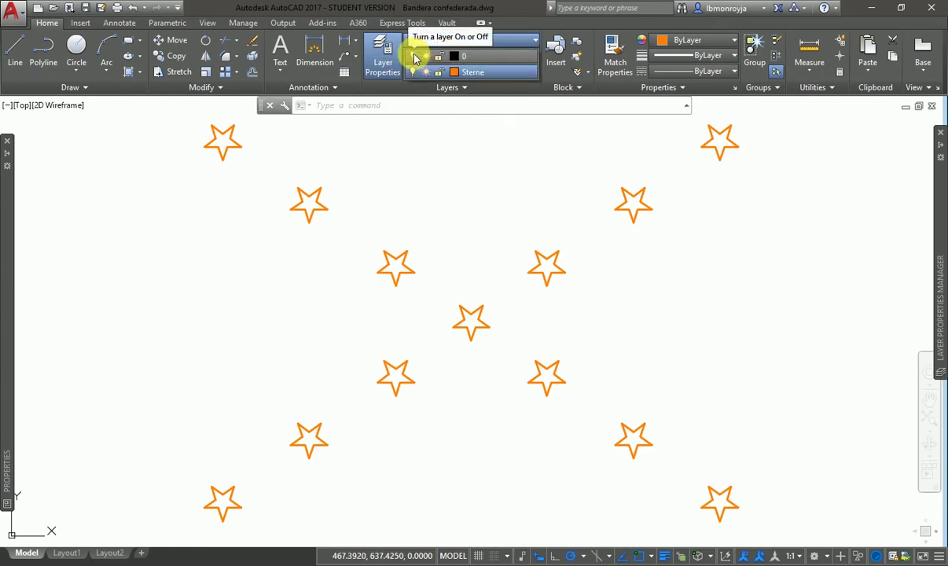
pyautogui.click(415, 58)
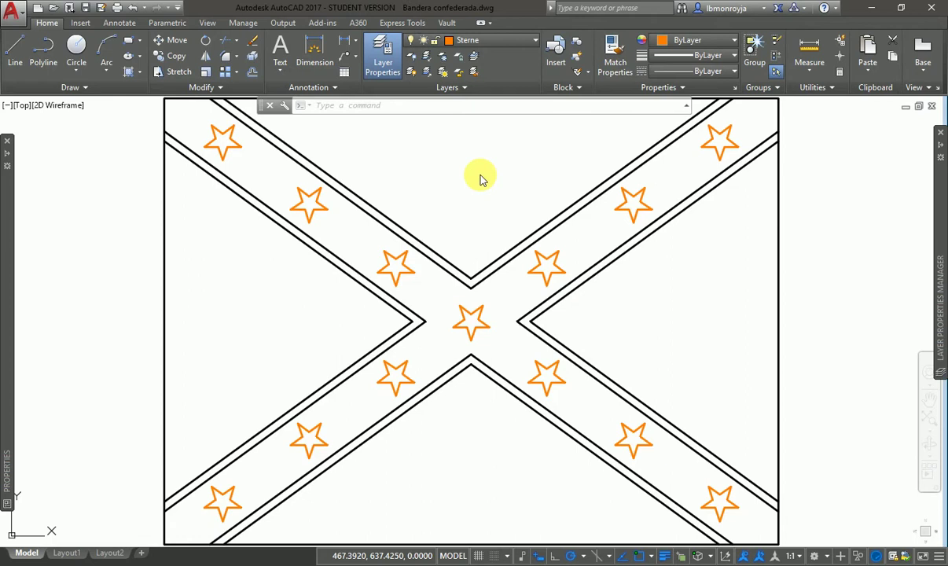
pyautogui.click(486, 44)
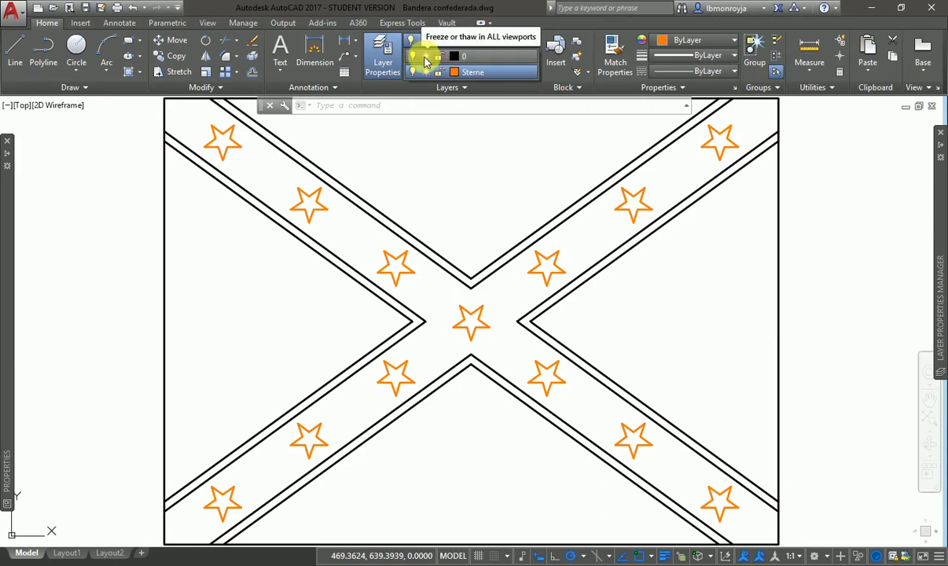
pyautogui.click(424, 57)
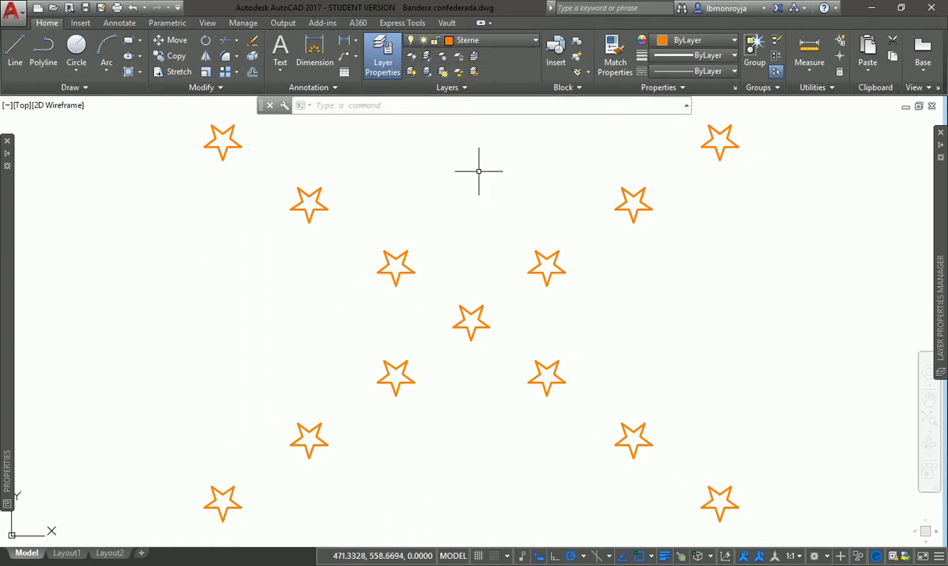
# Zoom out in real time and fit the drawing's extents to compare the view with layer 0 frozen
pyautogui.write('z')
pyautogui.press('Return')
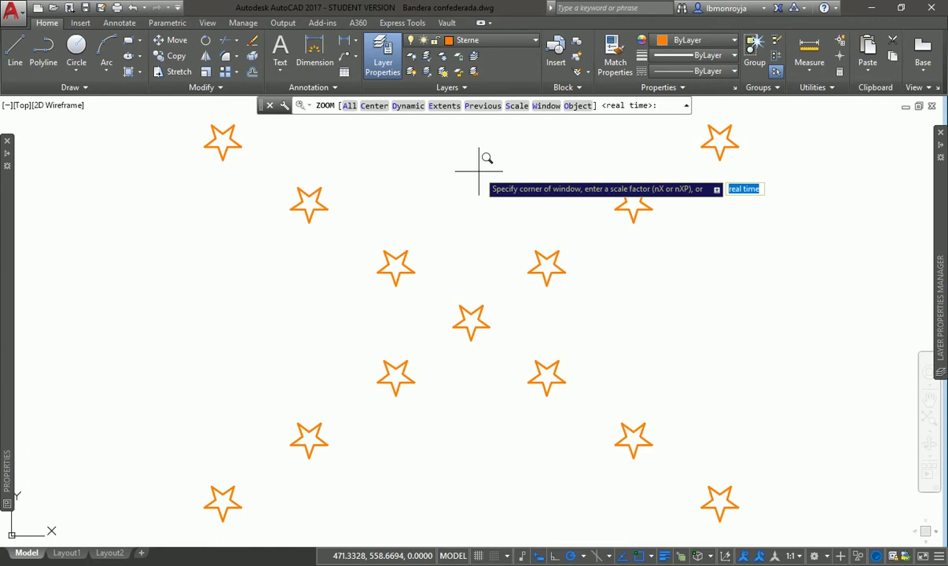
pyautogui.press('Return')
pyautogui.moveTo(475, 174)
pyautogui.mouseDown()
pyautogui.moveTo(450, 168)
pyautogui.moveTo(506, 343)
pyautogui.moveTo(507, 377)
pyautogui.mouseUp()
pyautogui.press('Escape')
pyautogui.write('z')
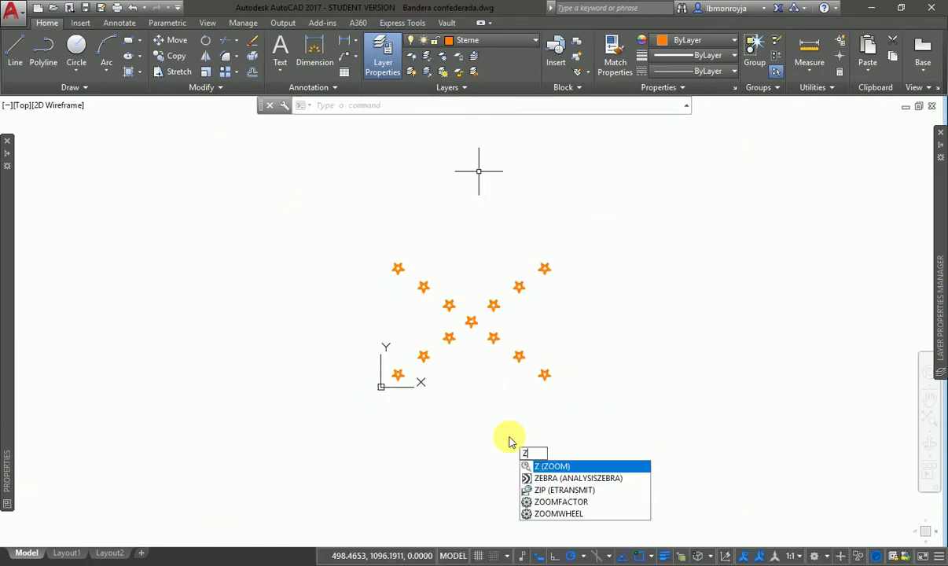
pyautogui.press('Return')
pyautogui.write('e')
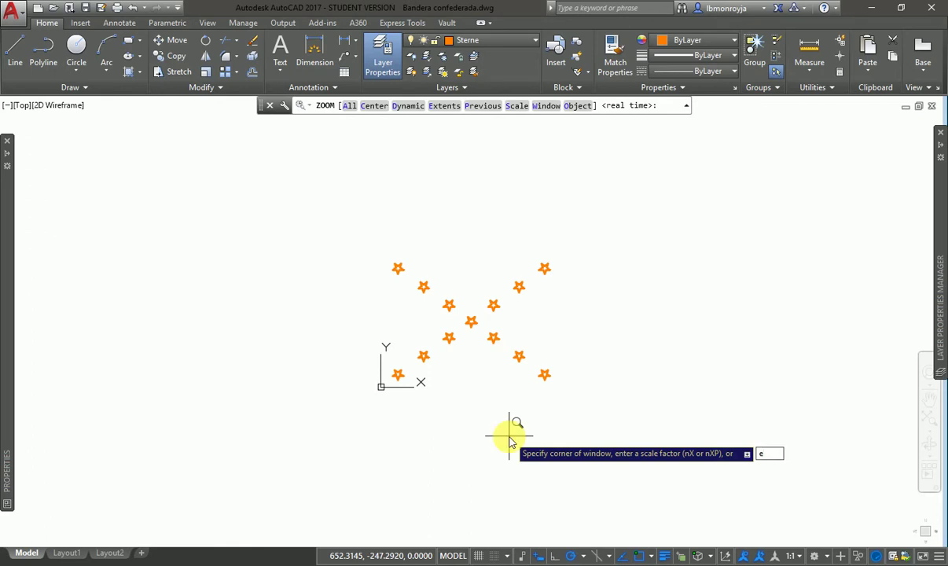
pyautogui.press('Return')
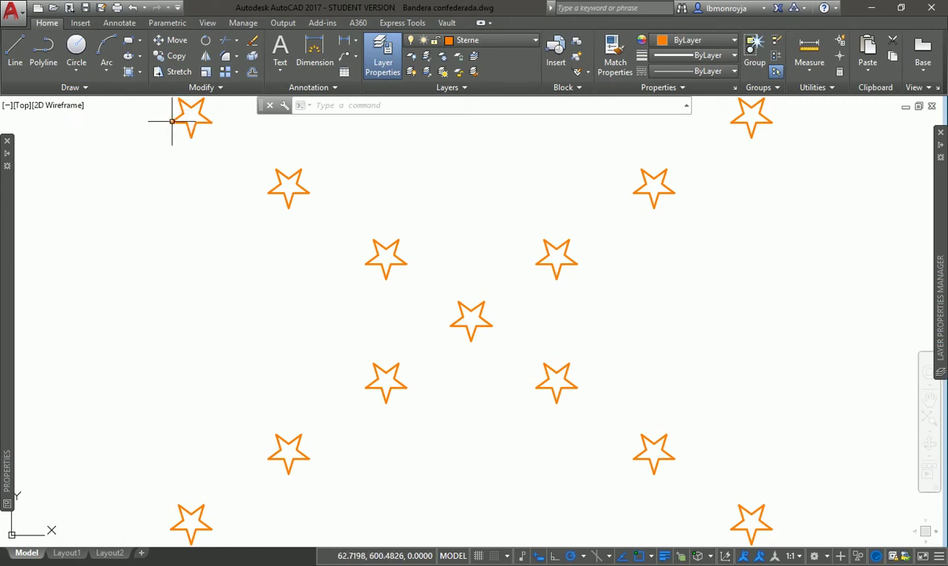
# Thaw layer 0 and zoom out slightly in real time so the whole flag fits in the view
pyautogui.click(492, 39)
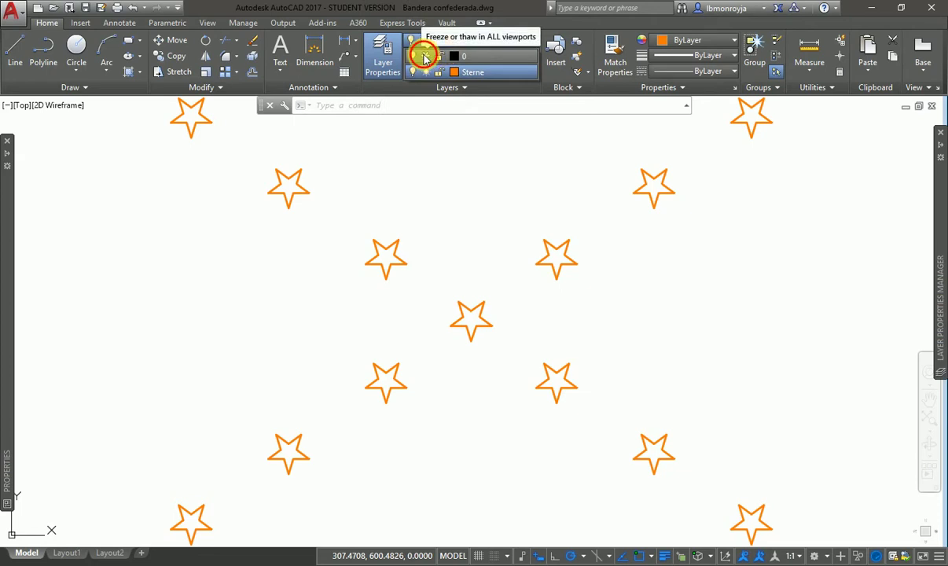
pyautogui.click(425, 56)
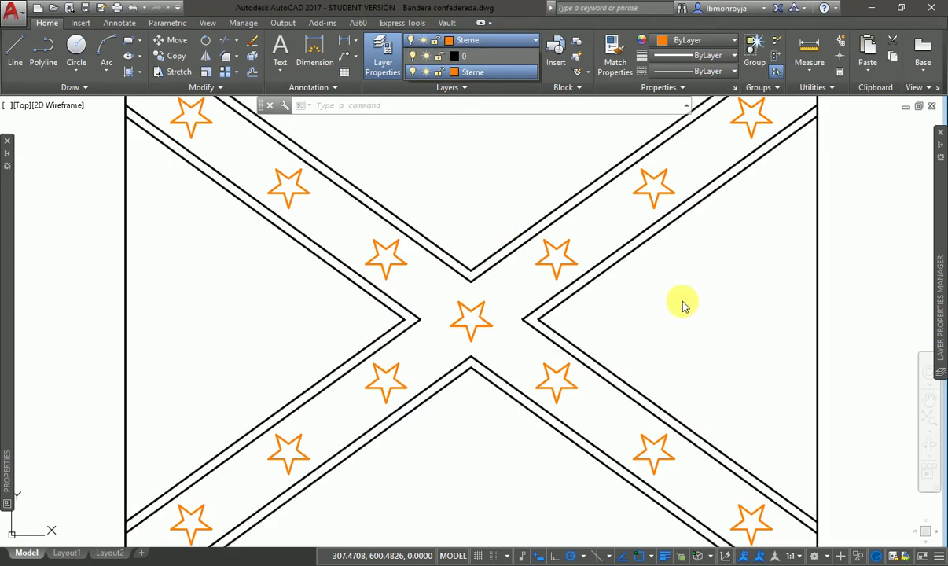
pyautogui.click(508, 233)
pyautogui.write('z')
pyautogui.press('Return')
pyautogui.press('Return')
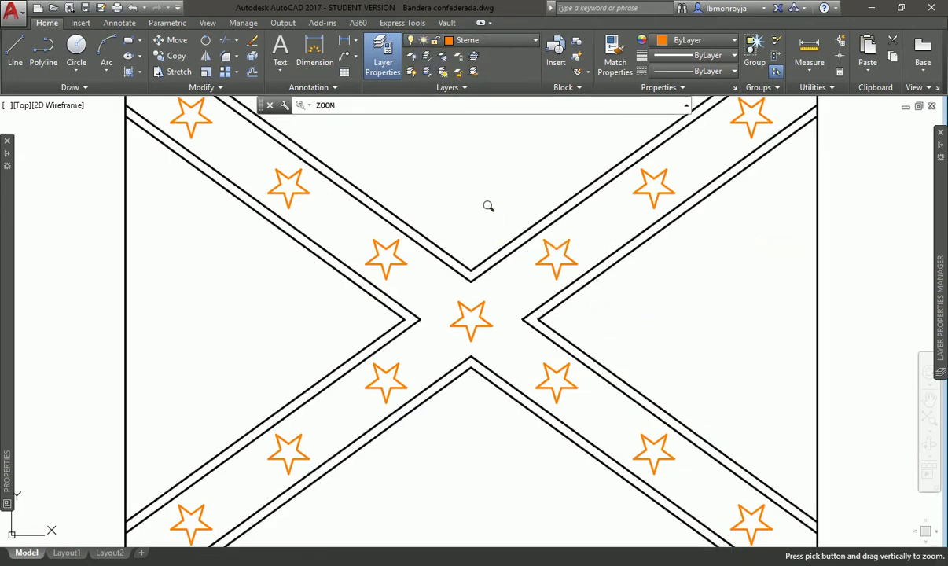
pyautogui.moveTo(487, 205); pyautogui.dragTo(477, 234)
pyautogui.press('Escape')
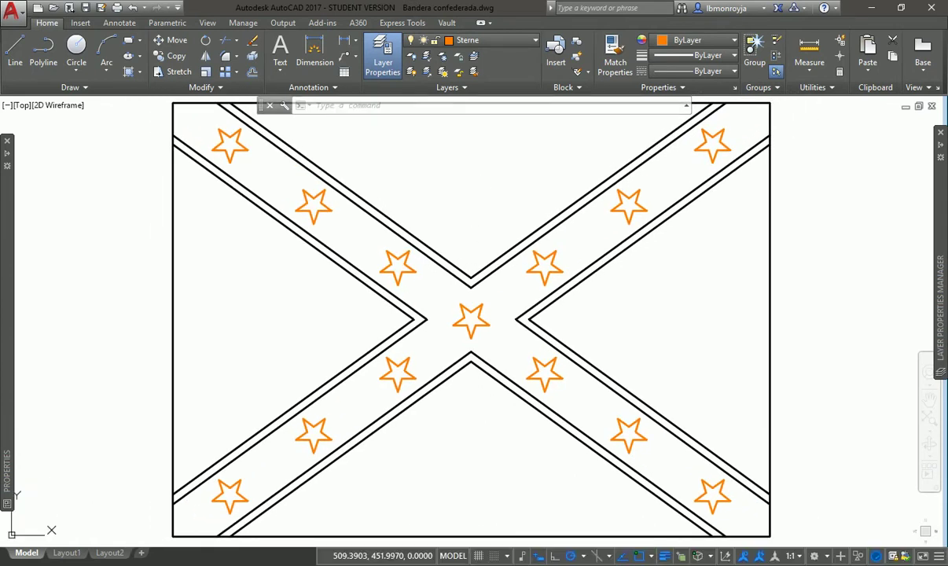
pyautogui.click(484, 42)
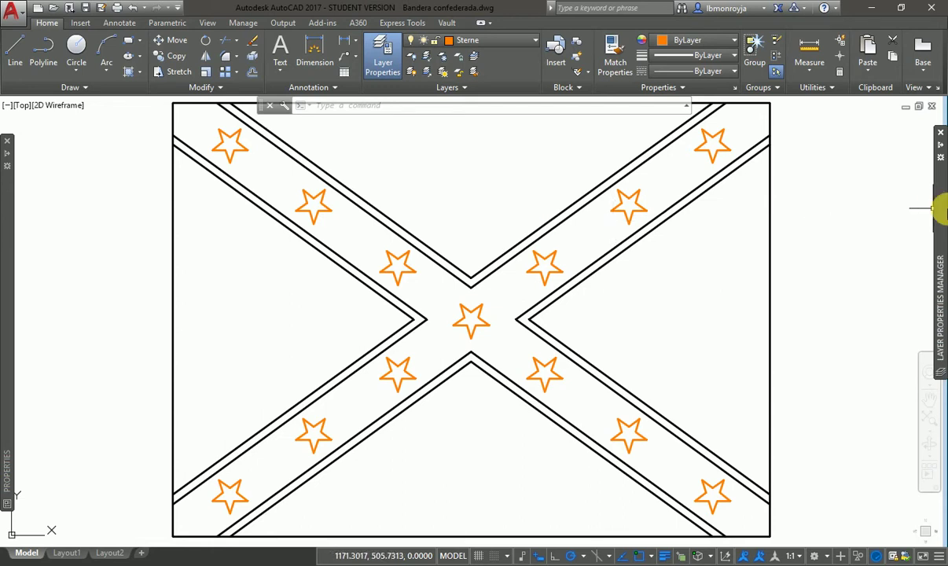
# Create a new layer named Construcciones in the Layer Properties Manager
pyautogui.moveTo(939, 206)
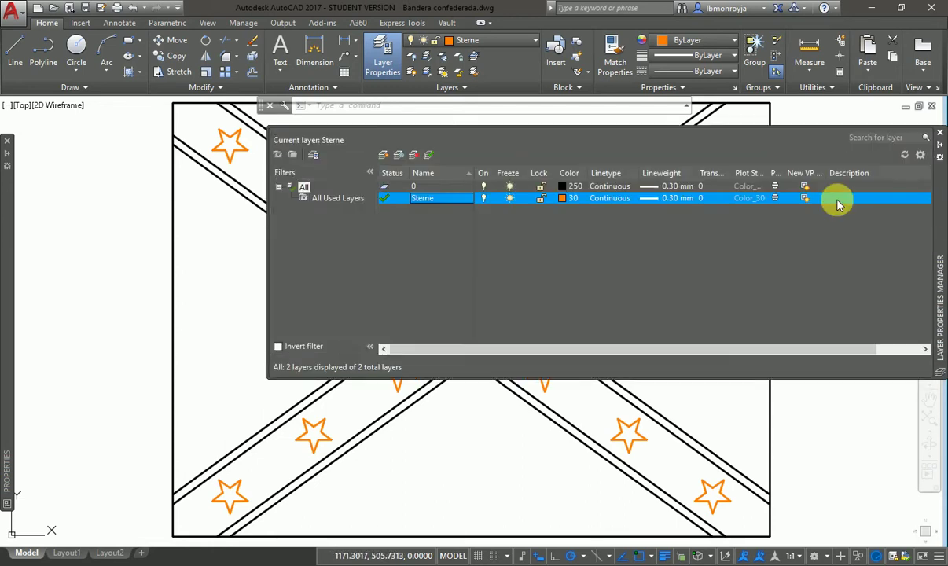
pyautogui.click(383, 155)
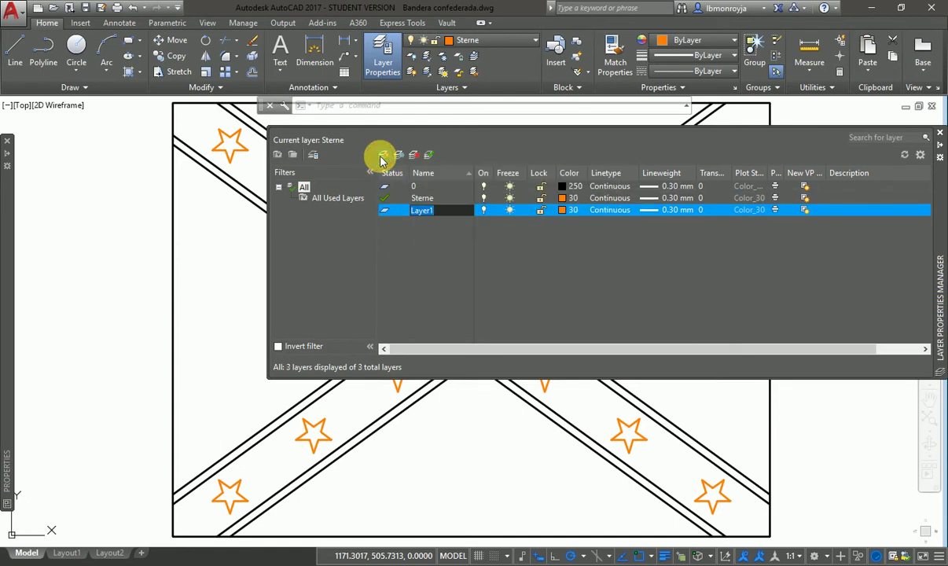
pyautogui.write('CO')
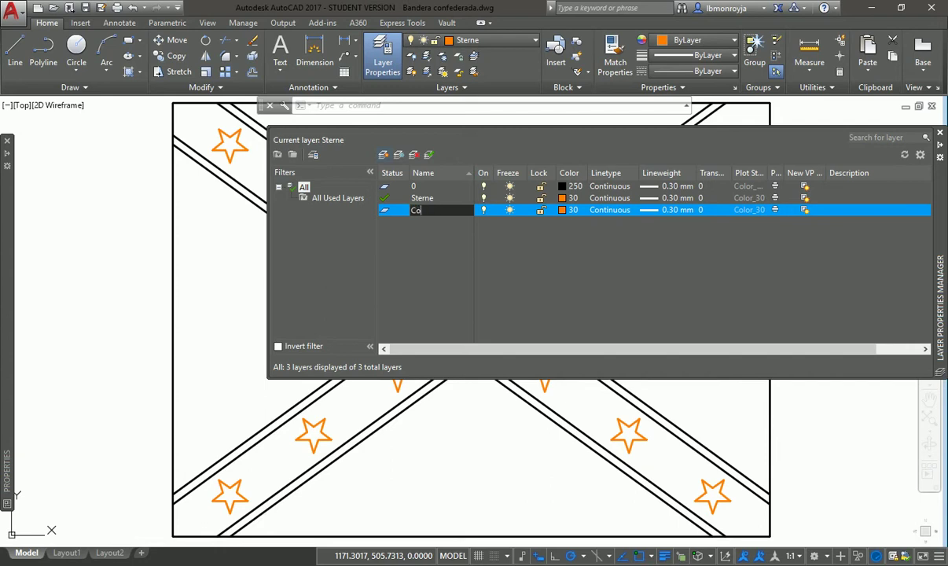
pyautogui.write('nstrucciones')
pyautogui.press('Return')
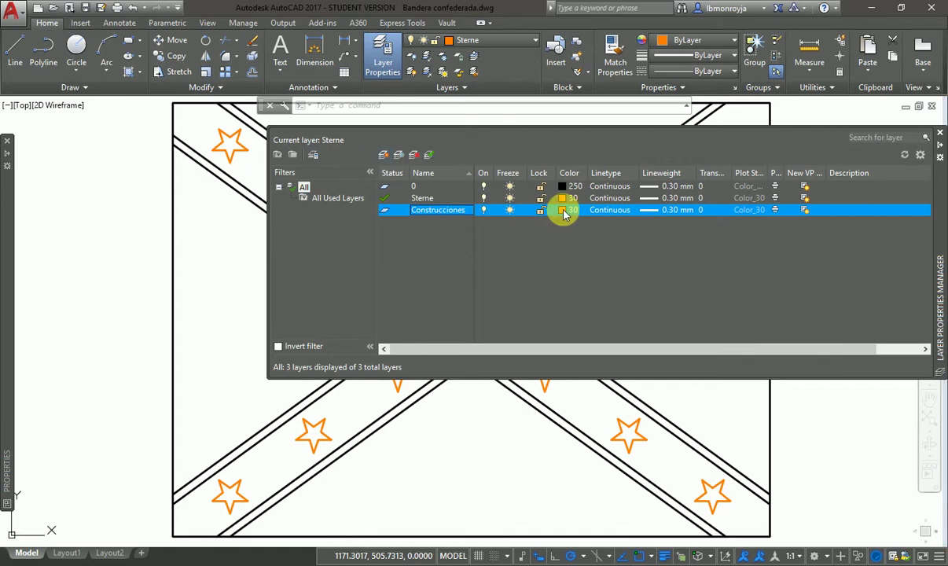
# Set the Construcciones layer's color to index 92 and its lineweight to Default
pyautogui.click(561, 209)
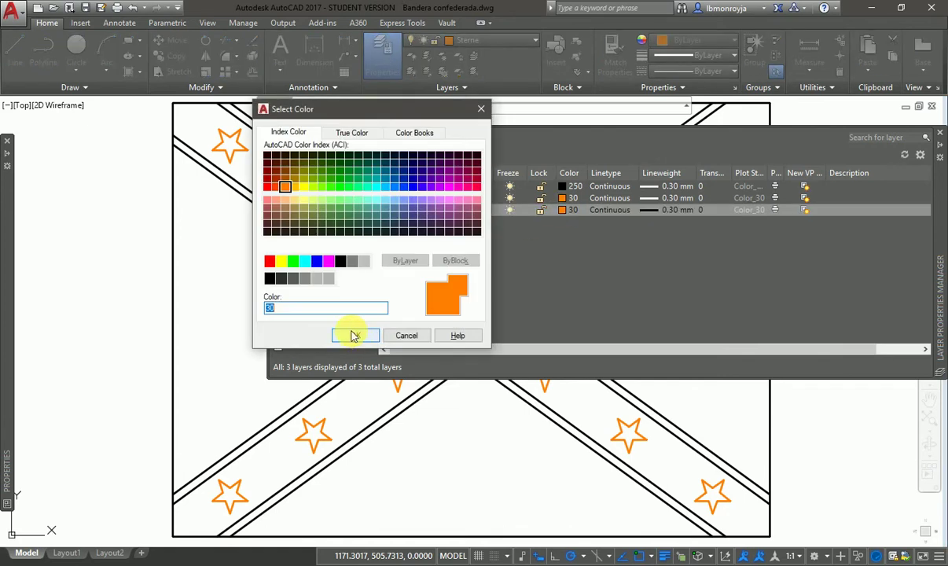
pyautogui.click(341, 179)
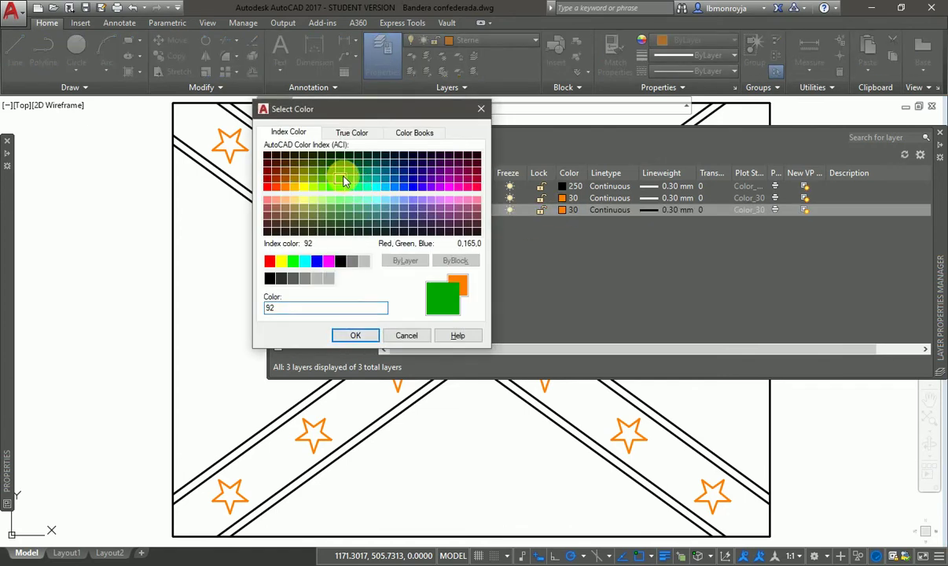
pyautogui.click(355, 336)
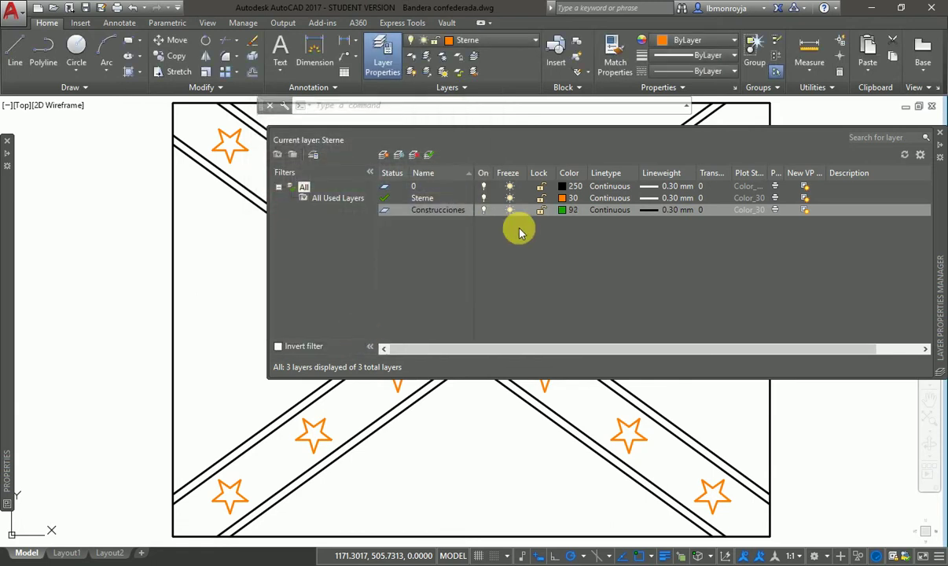
pyautogui.click(649, 217)
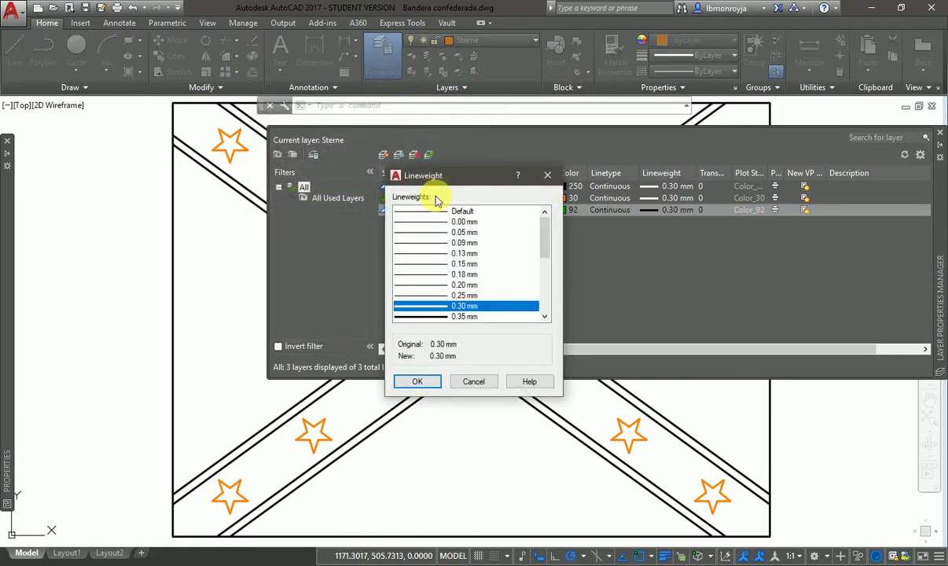
pyautogui.click(433, 211)
pyautogui.click(421, 381)
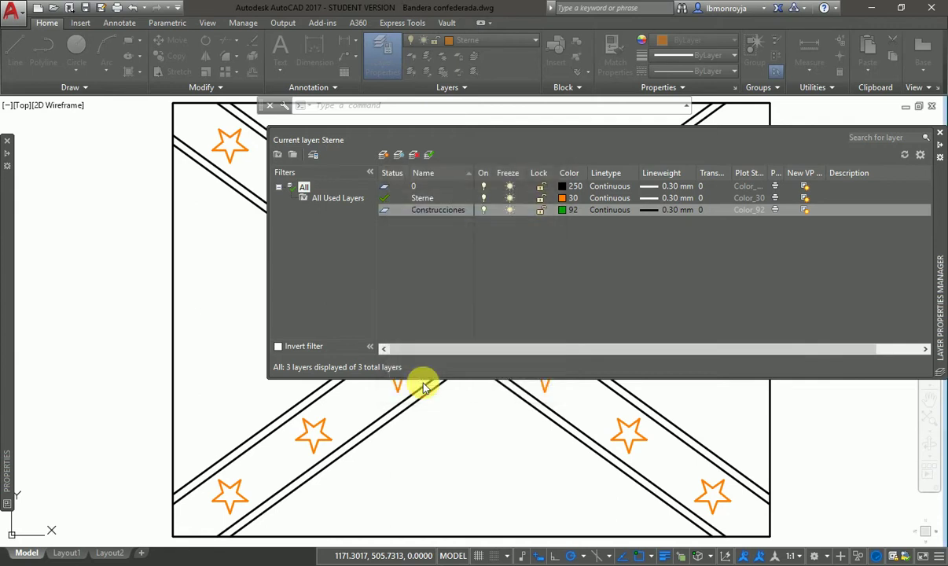
# Change the Sterne layer's color to index 7 (white)
pyautogui.click(564, 198)
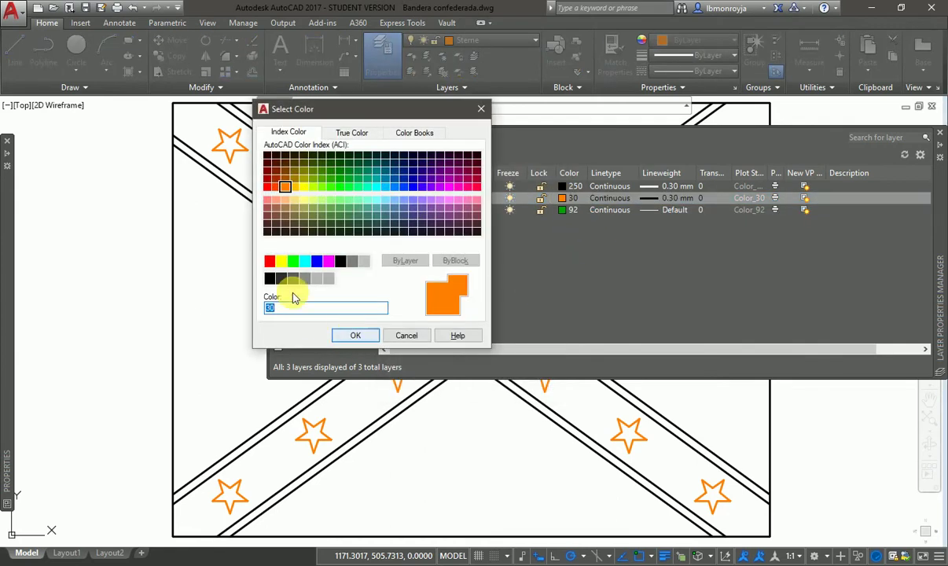
pyautogui.click(339, 261)
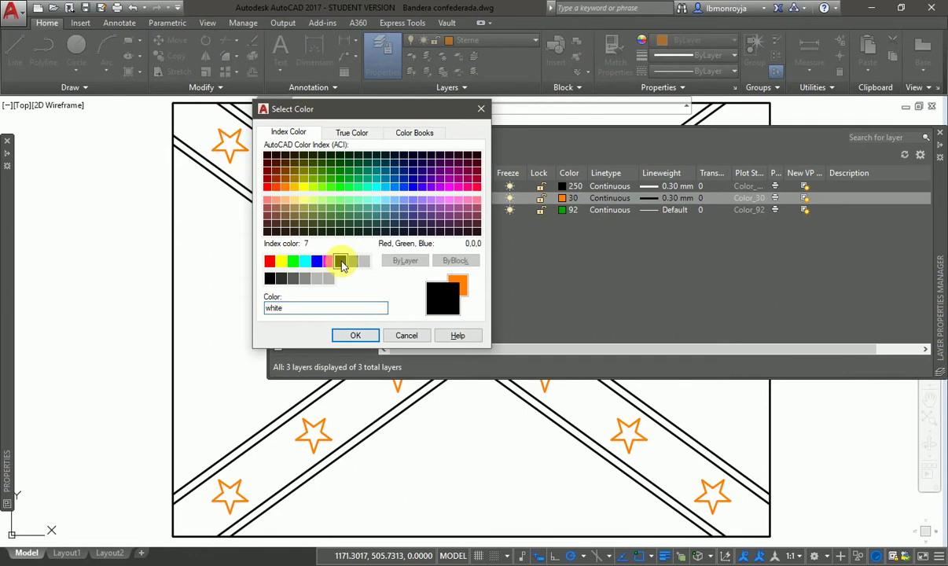
pyautogui.click(353, 338)
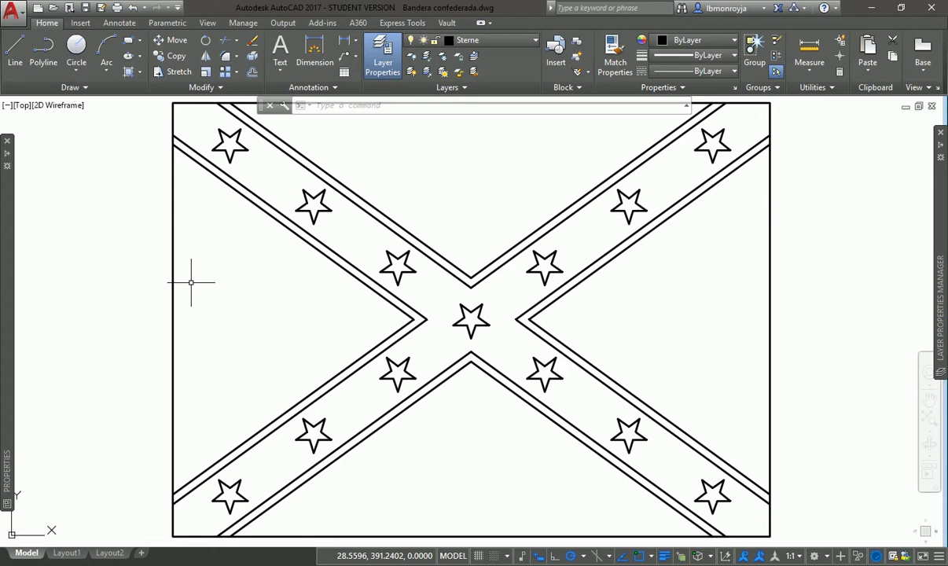
# Draw a circle of radius 140 centered on the central star, reaching the center of an innermost neighboring star
pyautogui.write('c')
pyautogui.press('Return')
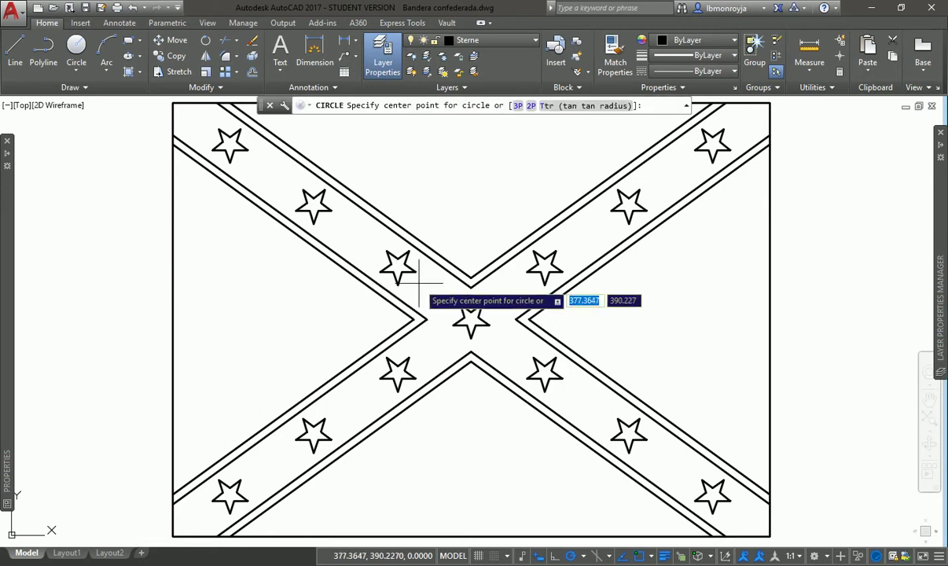
pyautogui.click(471, 318)
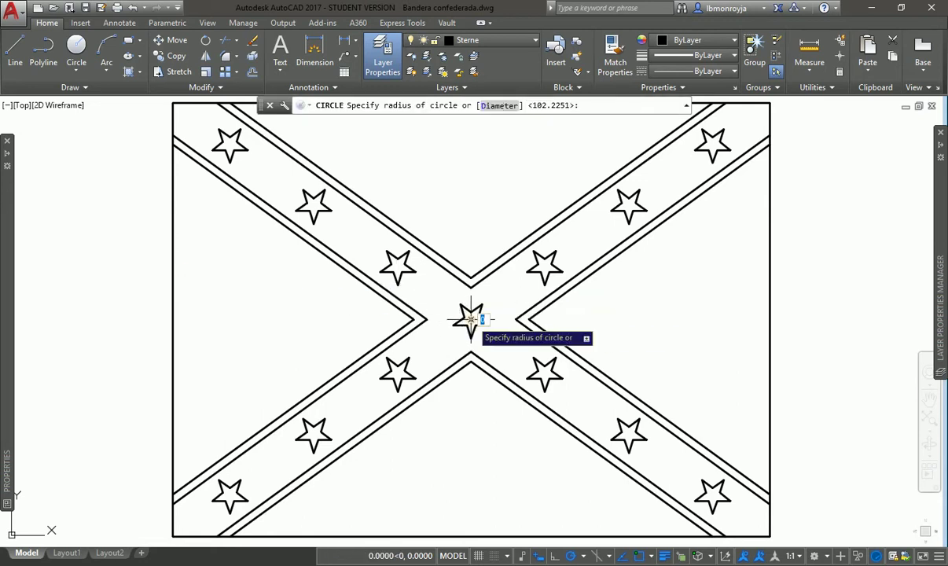
pyautogui.click(397, 265)
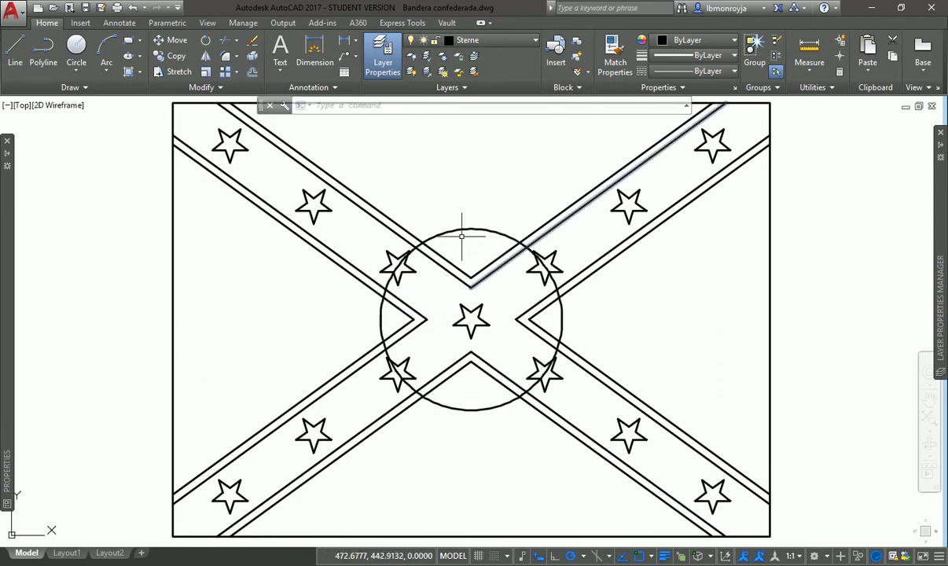
# Move the new circle around the central star to the Construcciones layer and clear the selection
pyautogui.click(561, 320)
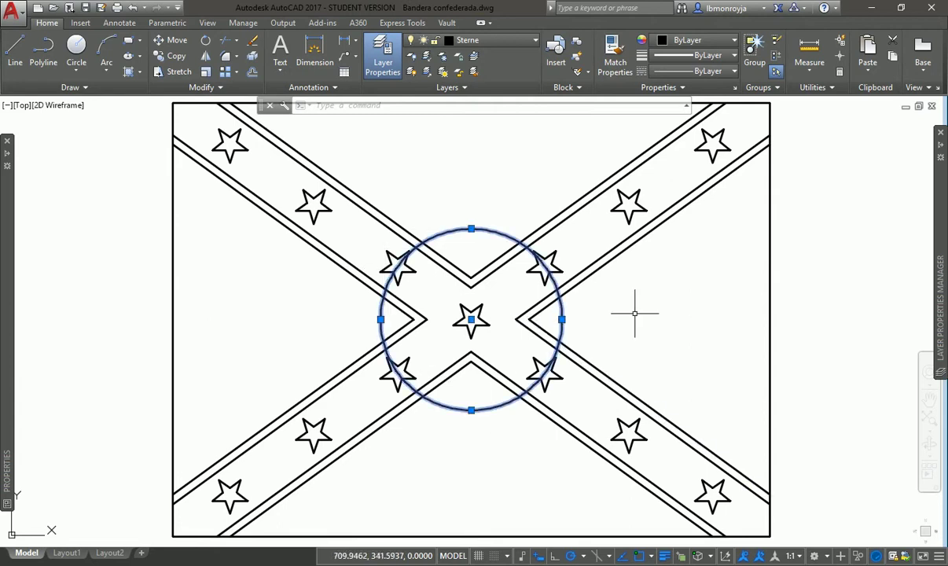
pyautogui.press('Escape')
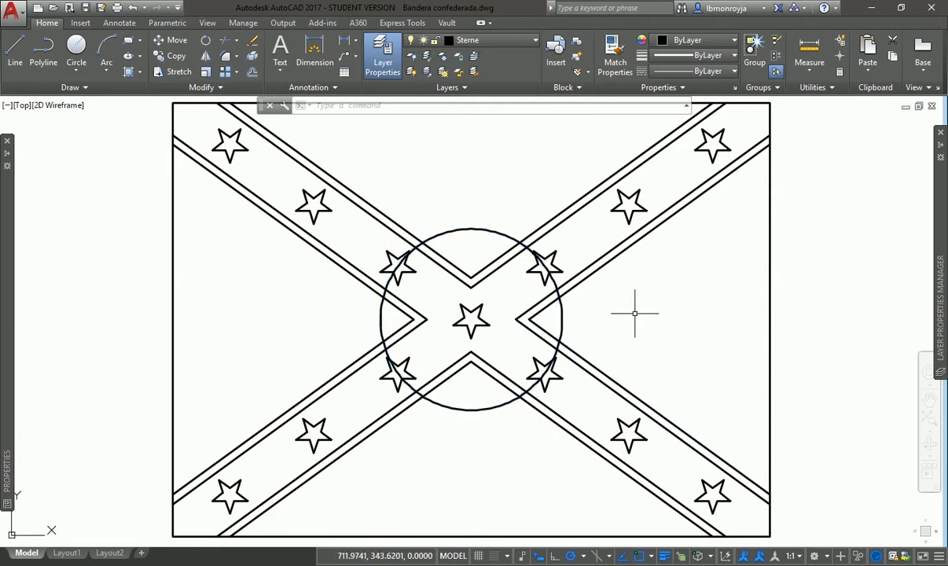
pyautogui.click(560, 313)
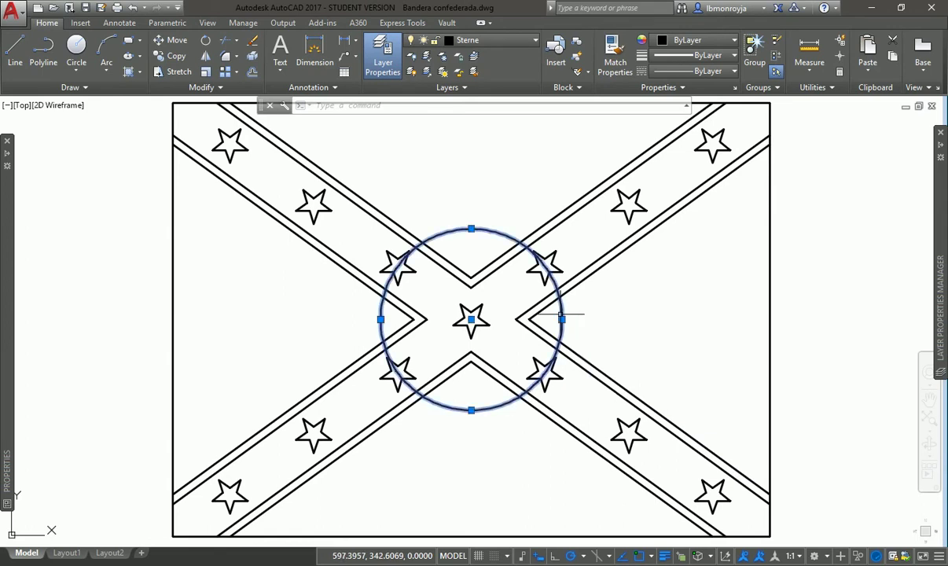
pyautogui.click(500, 42)
pyautogui.click(498, 74)
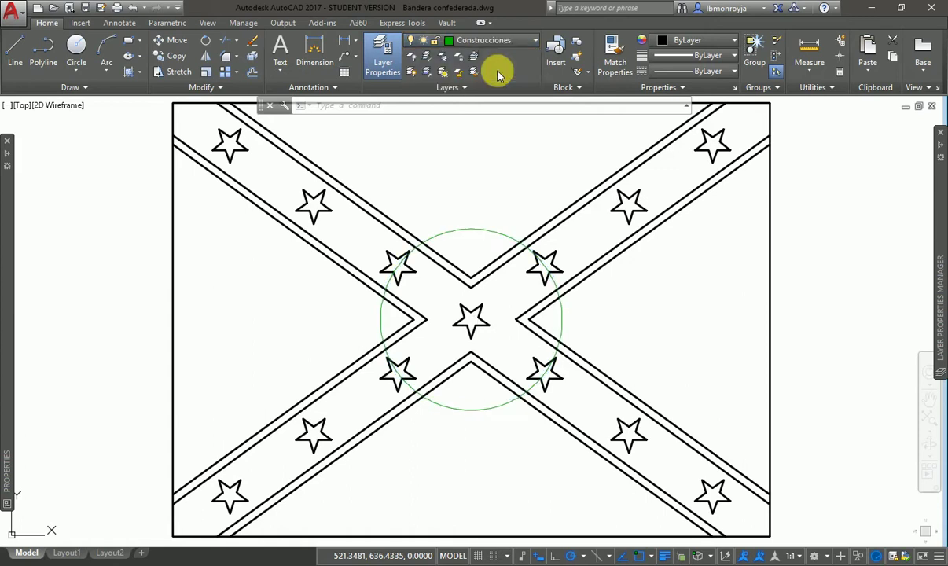
pyautogui.press('Escape')
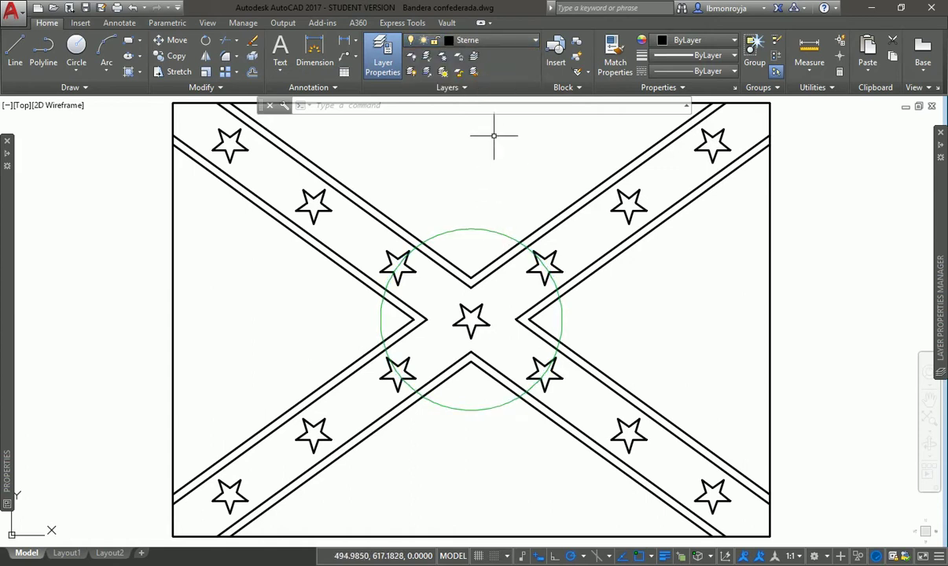
# Make Construcciones the current layer and draw a circle of radius 300 from the central star to the second star on an arm
pyautogui.click(494, 42)
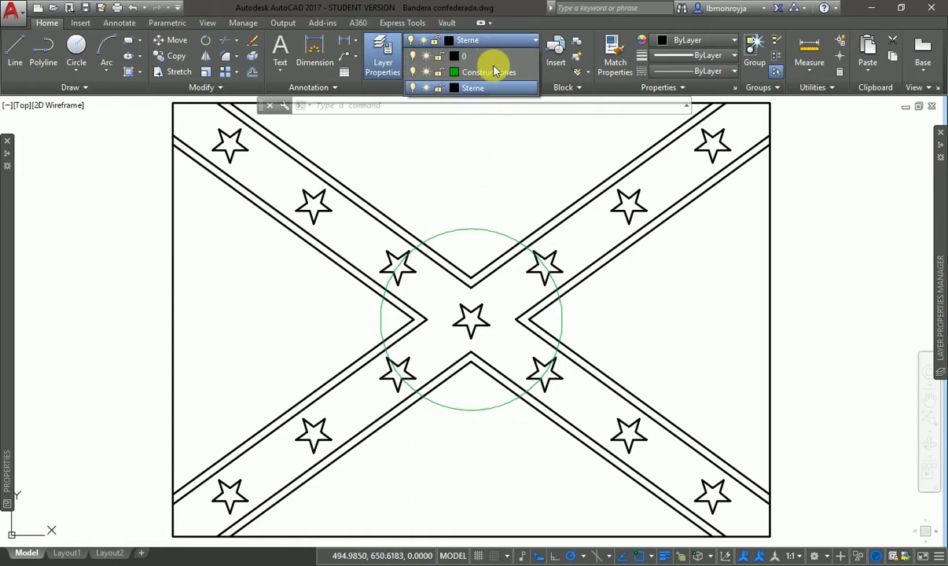
pyautogui.click(494, 73)
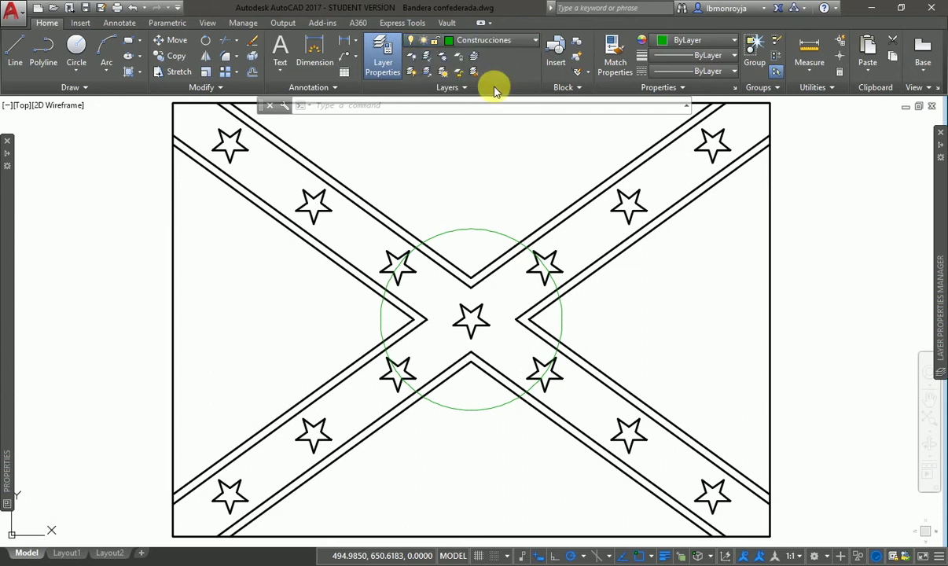
pyautogui.write('c')
pyautogui.press('Return')
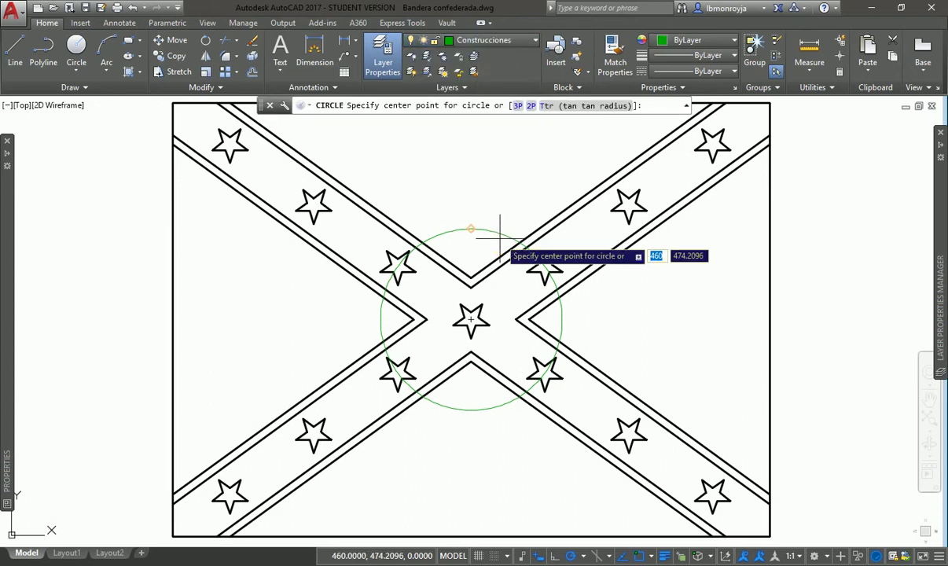
pyautogui.click(469, 317)
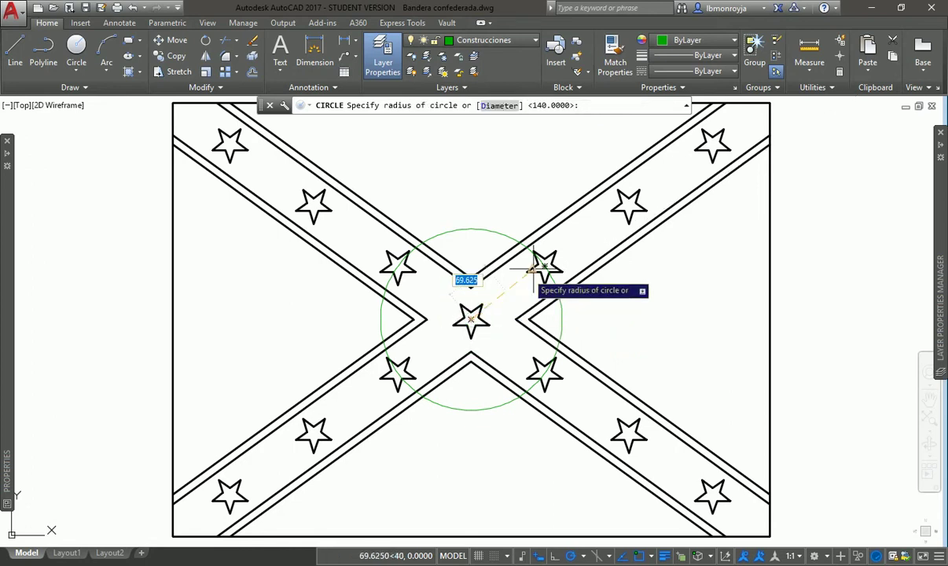
pyautogui.click(627, 206)
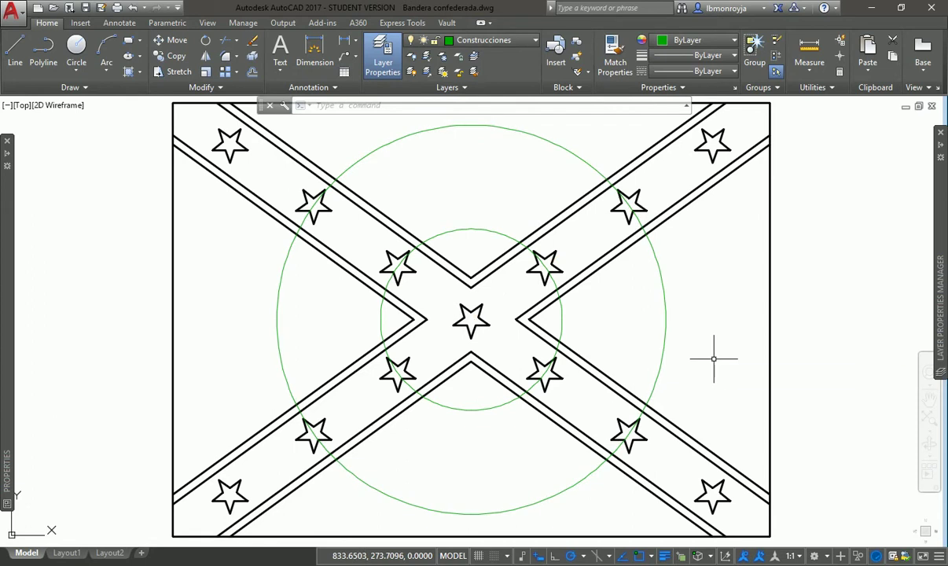
# Draw a third concentric circle from the central star to the upper-right corner star's center and fit the drawing's extents
pyautogui.press('Return')
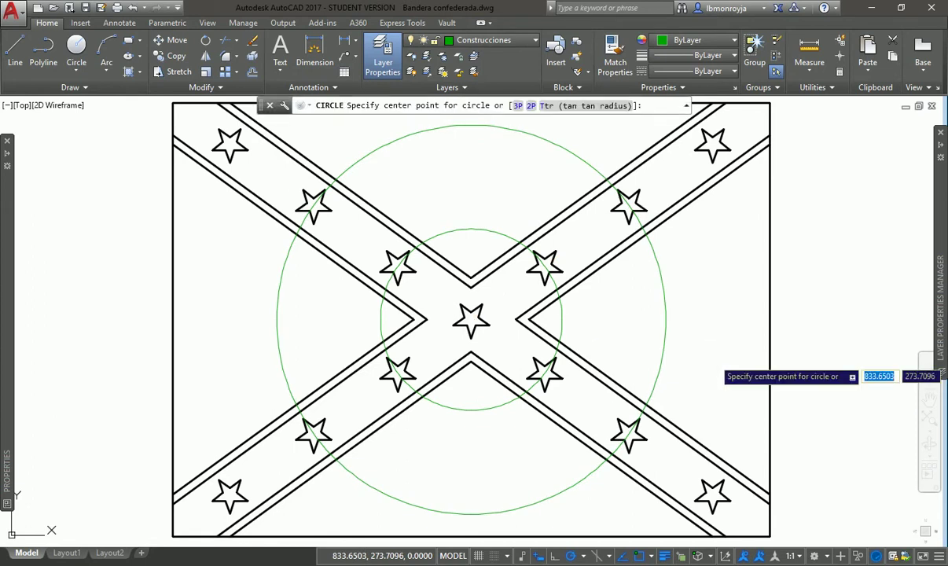
pyautogui.click(471, 319)
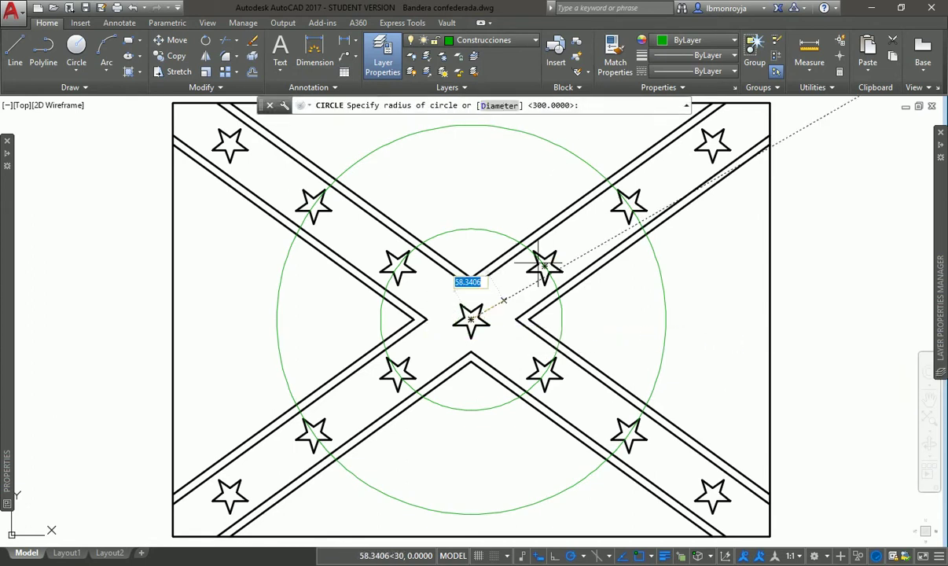
pyautogui.click(713, 144)
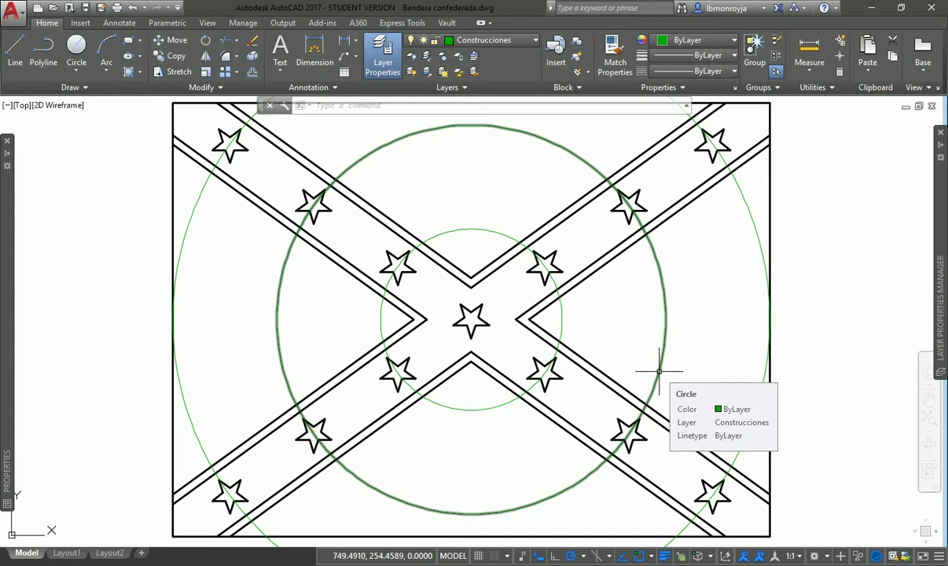
pyautogui.write('z')
pyautogui.press('Return')
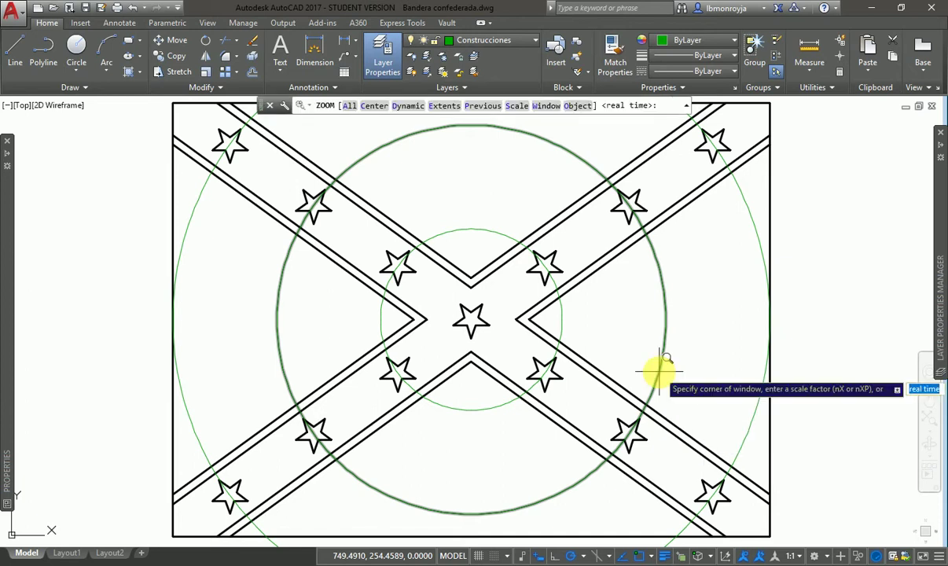
pyautogui.write('e')
pyautogui.press('Return')
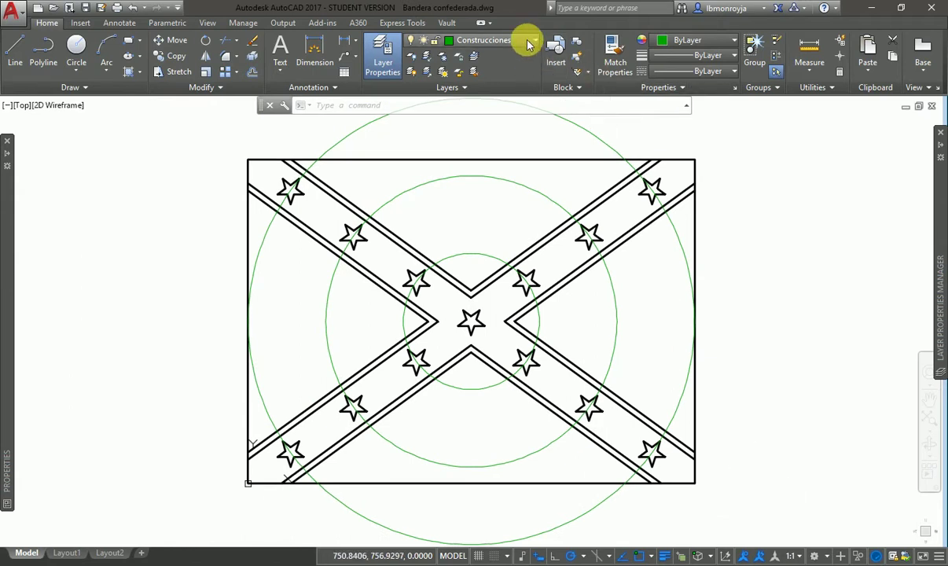
# Turn off the current layer Construcciones, choosing to turn it off rather than keep it on
pyautogui.click(478, 43)
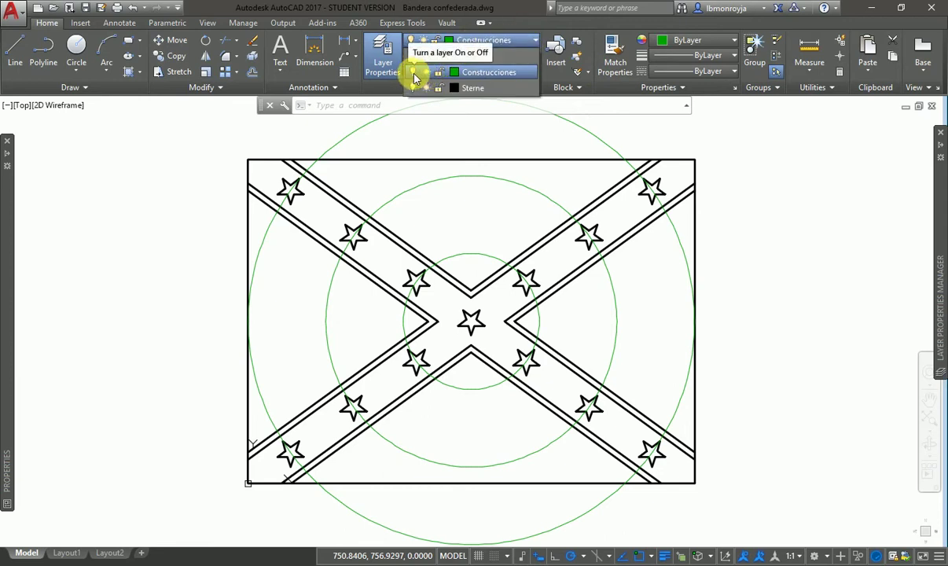
pyautogui.click(496, 73)
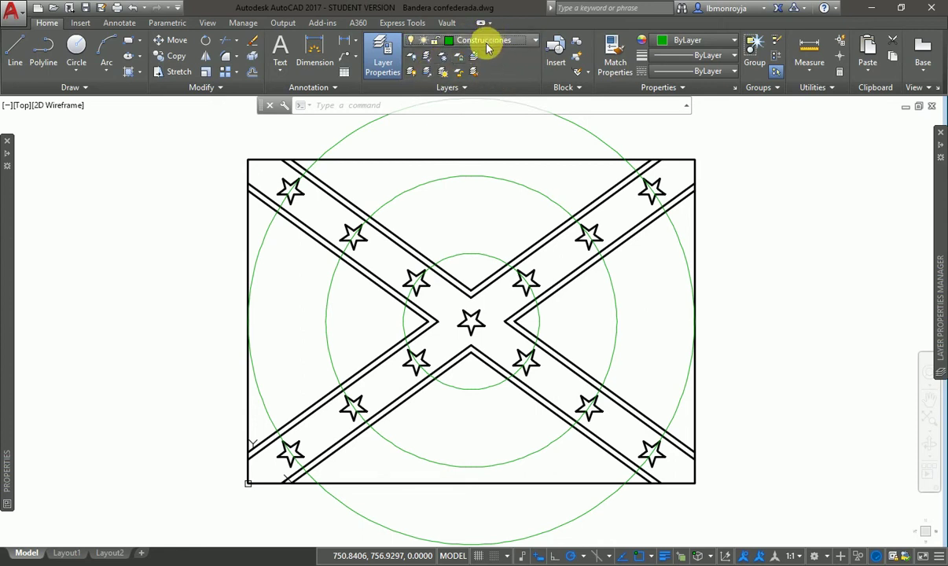
pyautogui.click(486, 41)
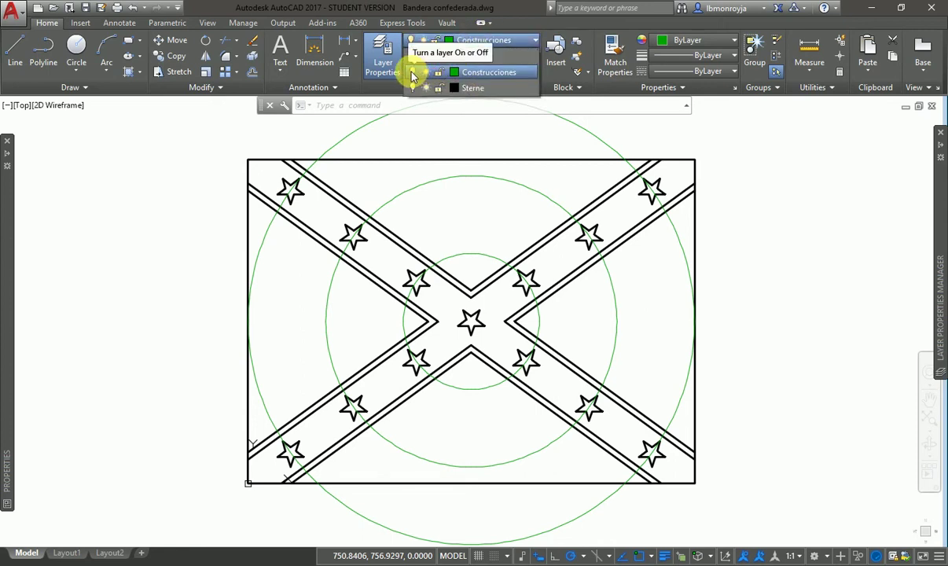
pyautogui.click(411, 71)
pyautogui.click(411, 71)
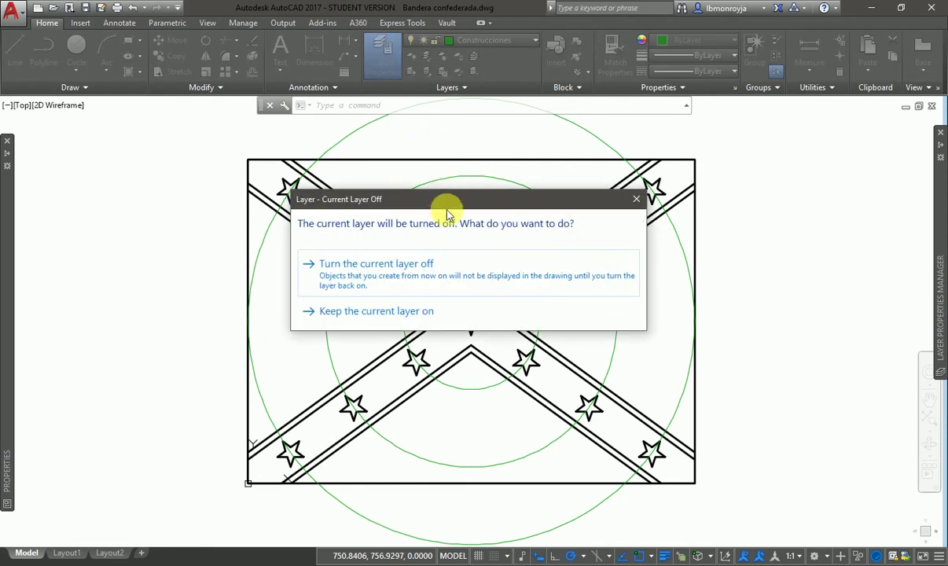
pyautogui.moveTo(444, 206); pyautogui.dragTo(446, 259)
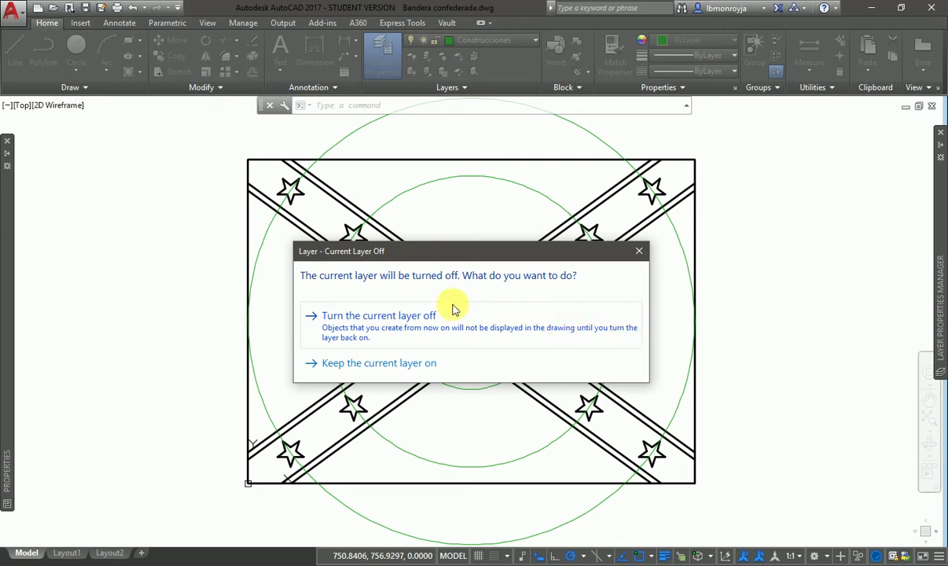
pyautogui.click(369, 333)
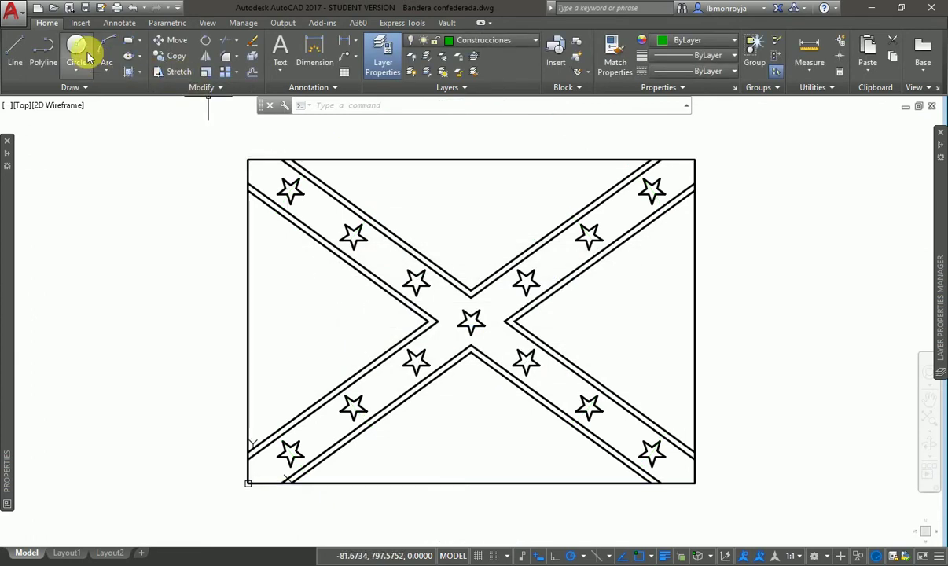
# Draw two diagonal lines joining the centers of opposite corner stars on the turned-off Construcciones layer
pyautogui.click(15, 51)
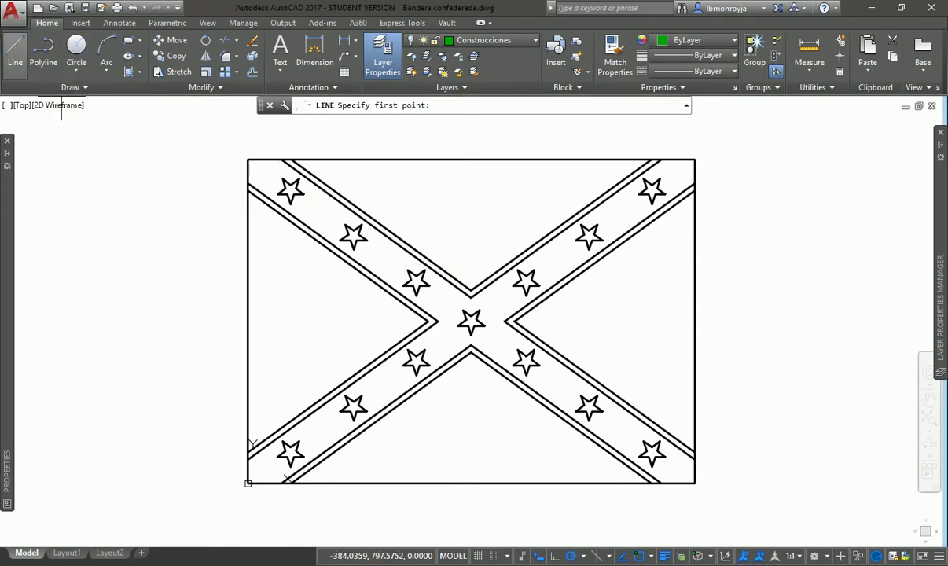
pyautogui.click(291, 191)
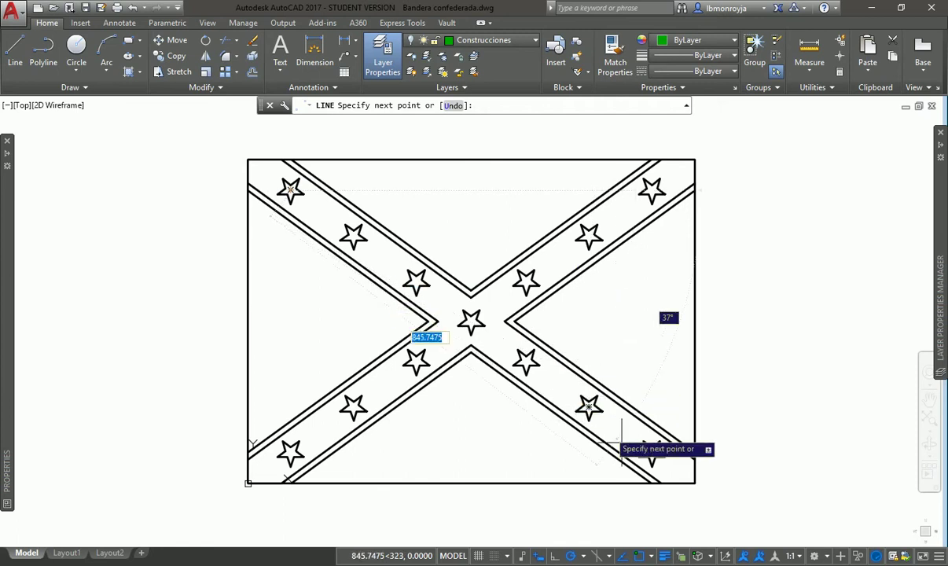
pyautogui.click(650, 451)
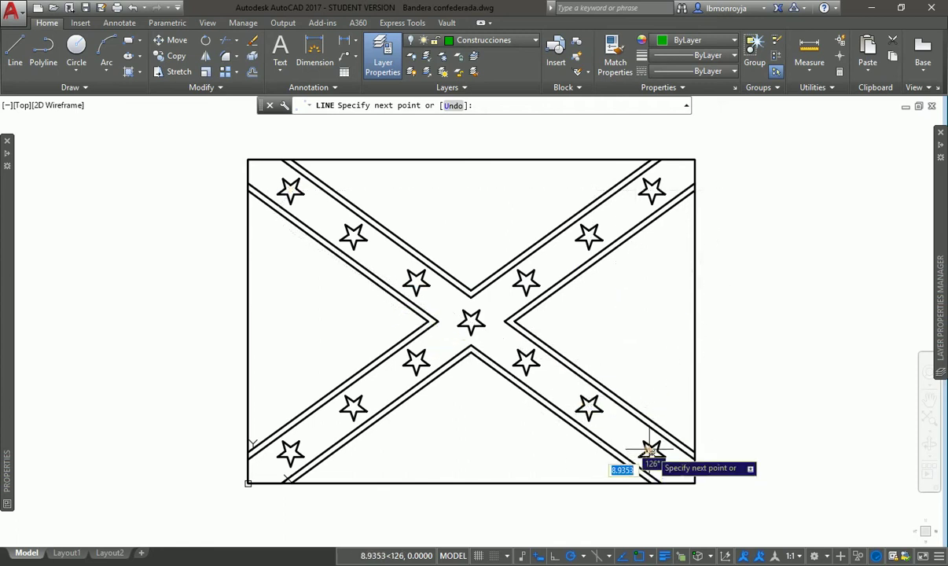
pyautogui.press('Escape')
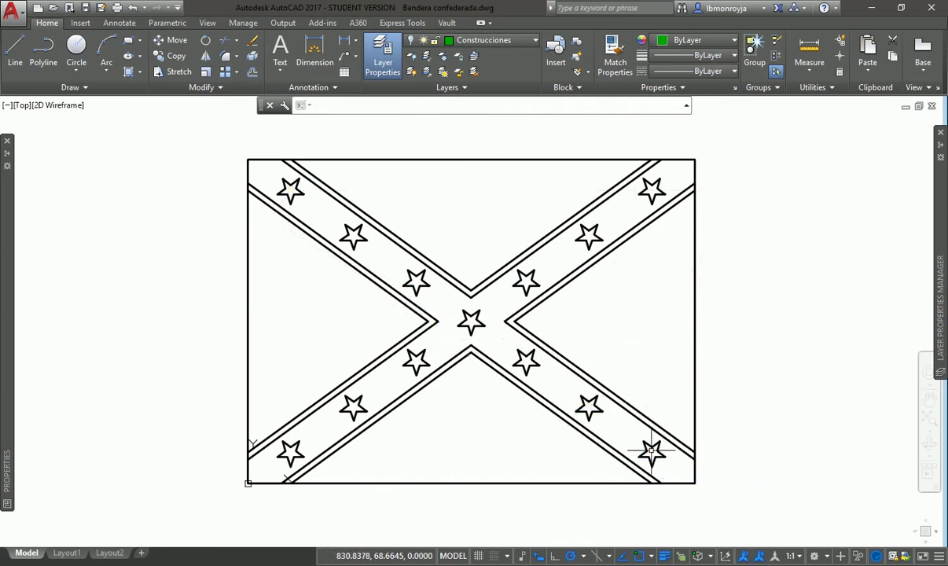
pyautogui.press('Return')
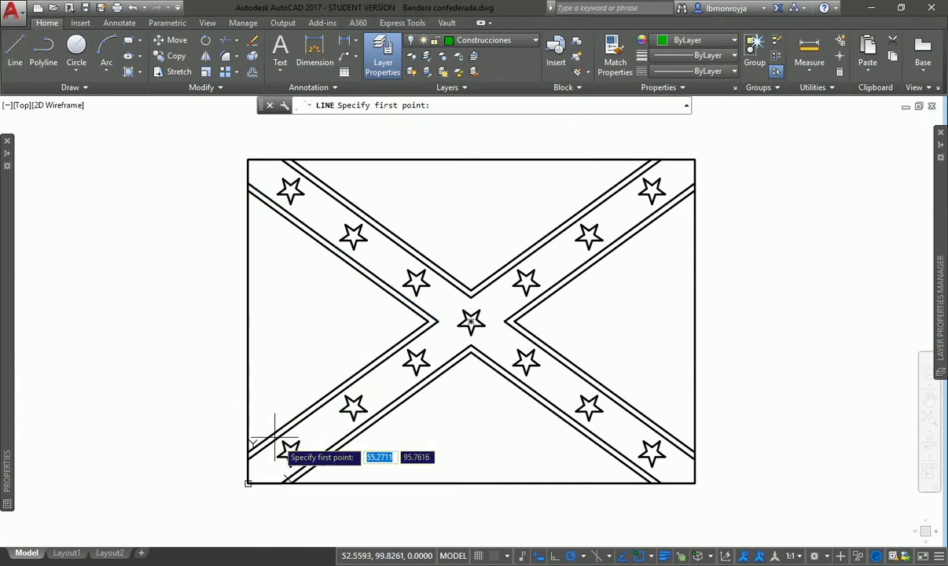
pyautogui.click(248, 481)
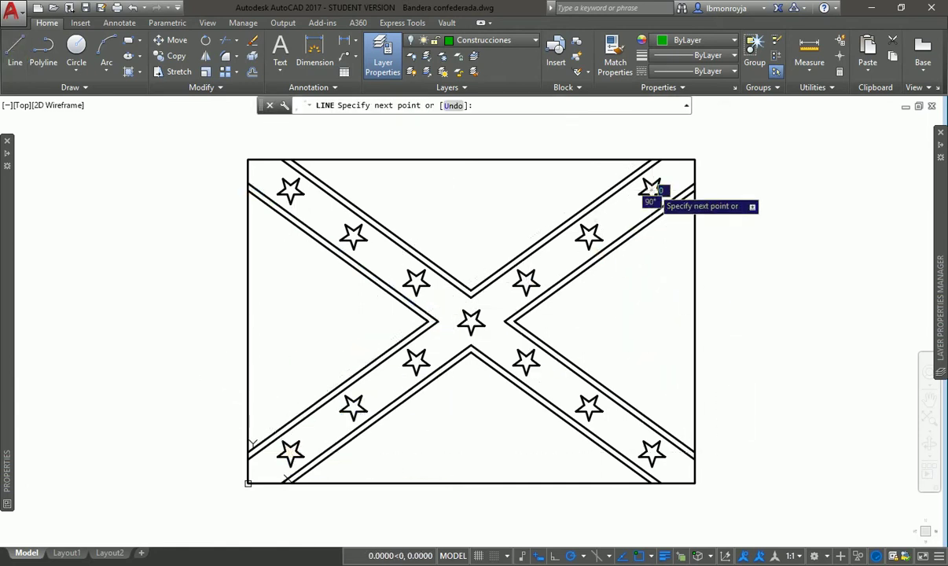
pyautogui.press('Escape')
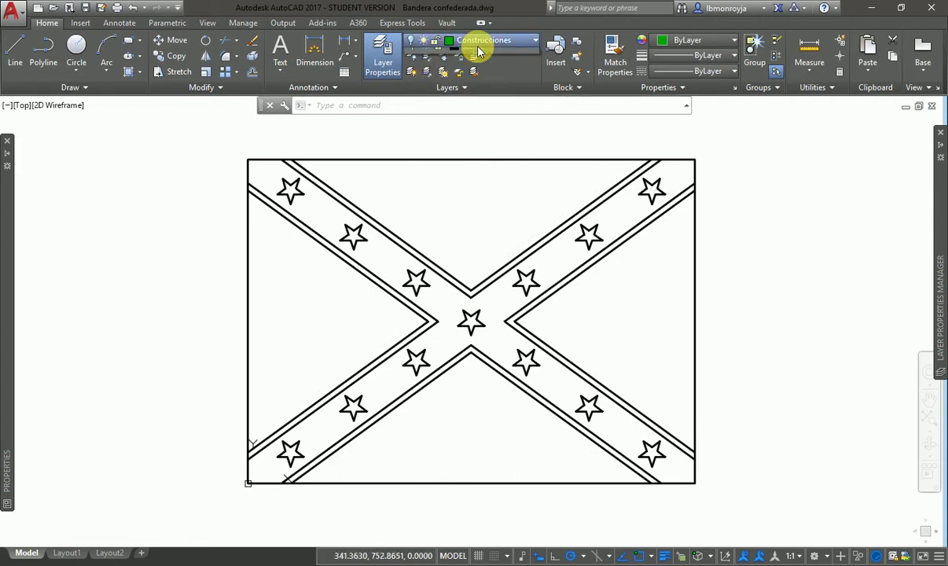
# Turn the Construcciones layer back on, select the diagonal lines to check them, and clear the selection
pyautogui.click(475, 41)
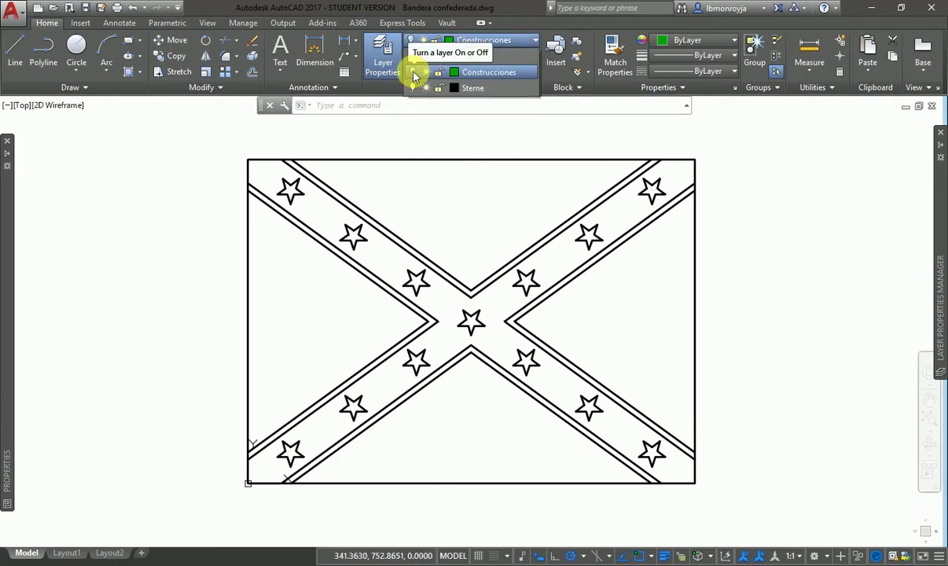
pyautogui.click(414, 72)
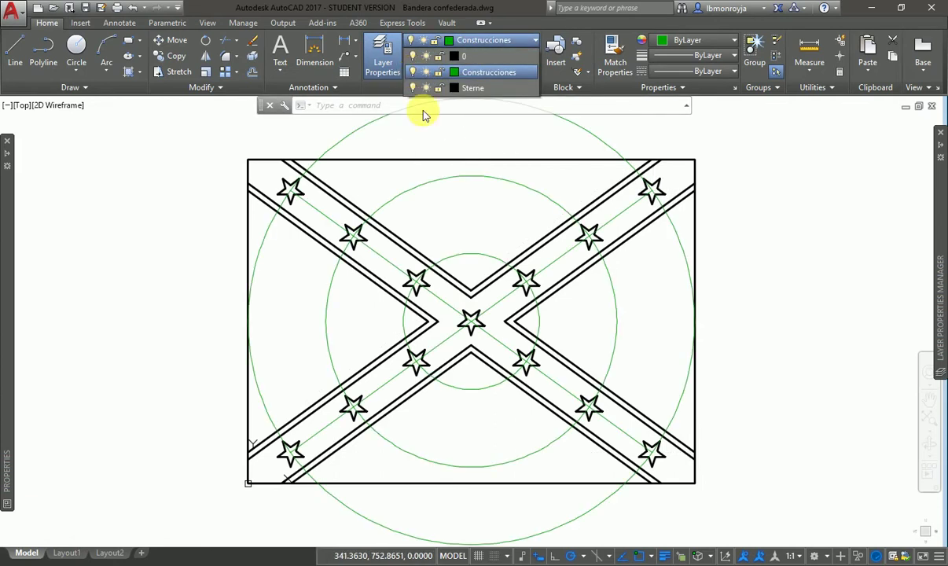
pyautogui.click(550, 266)
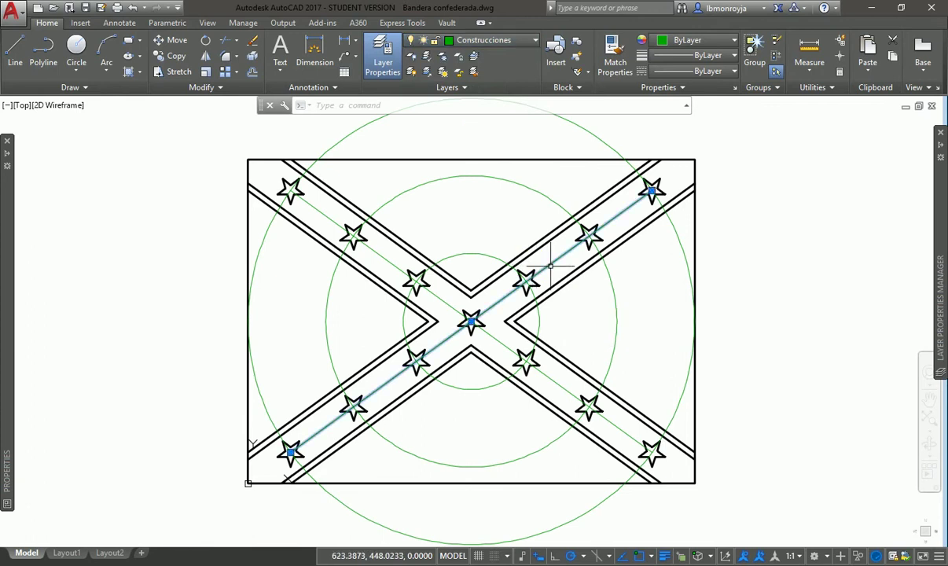
pyautogui.click(389, 258)
pyautogui.press('Escape')
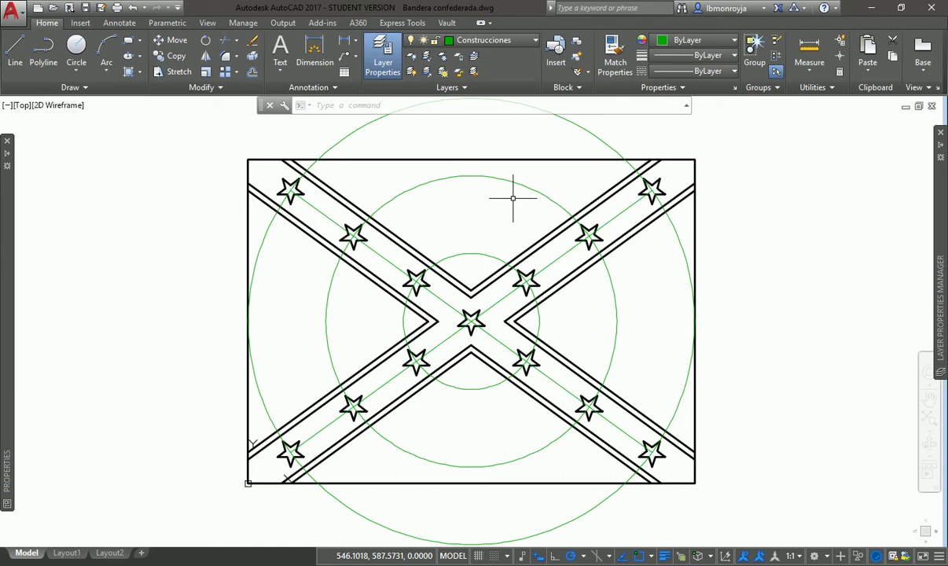
# Try to freeze the Construcciones layer while it is the current layer
pyautogui.click(487, 44)
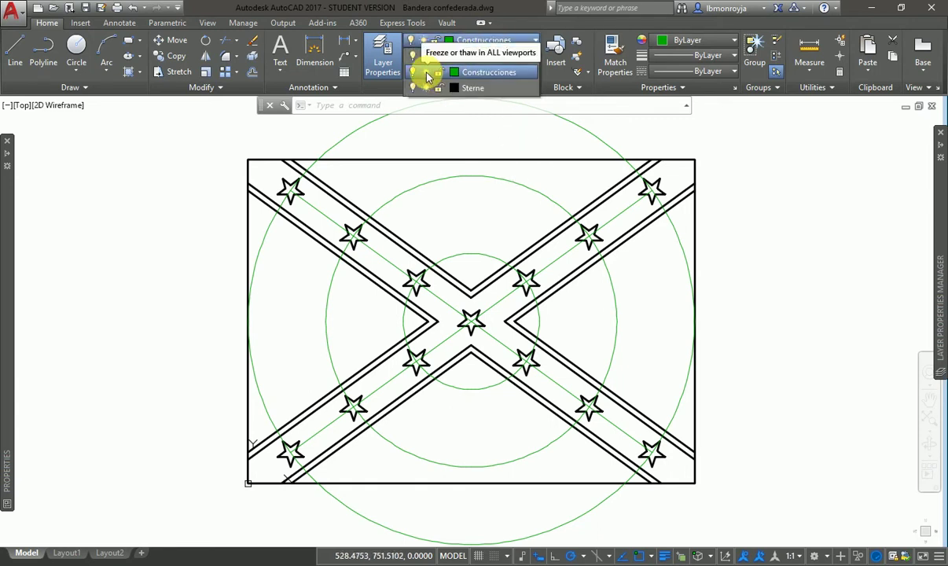
pyautogui.click(427, 76)
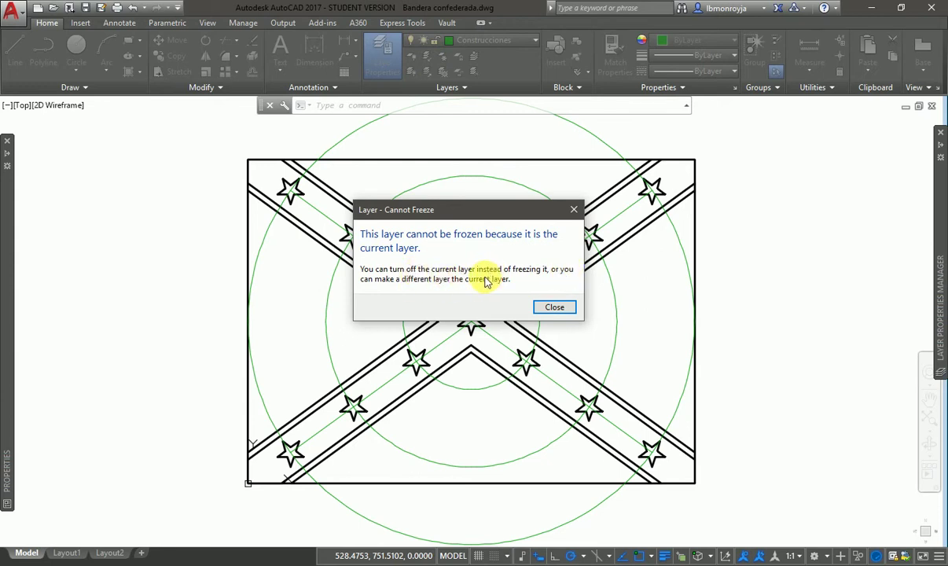
pyautogui.click(554, 306)
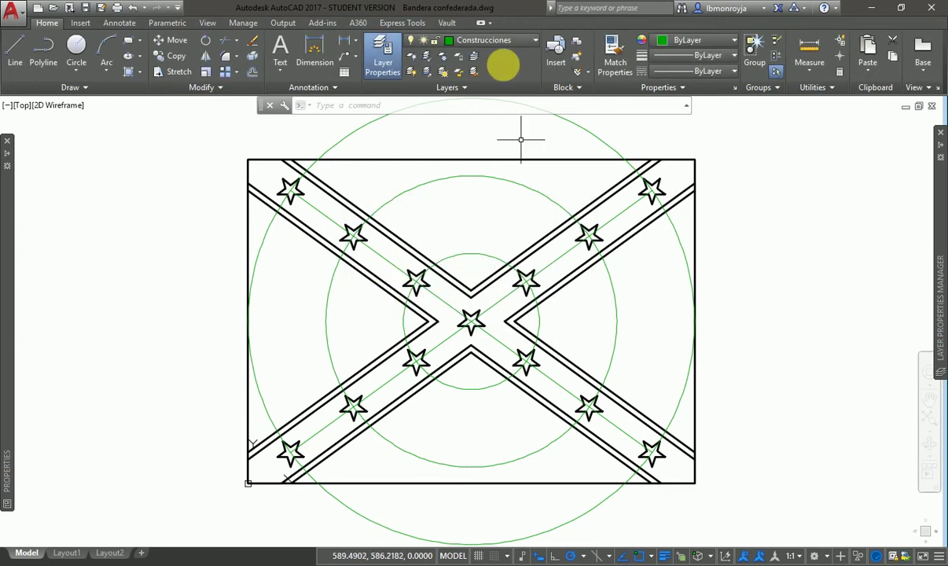
# Make Sterne the current layer, and freeze and thaw the Construcciones layer
pyautogui.click(499, 40)
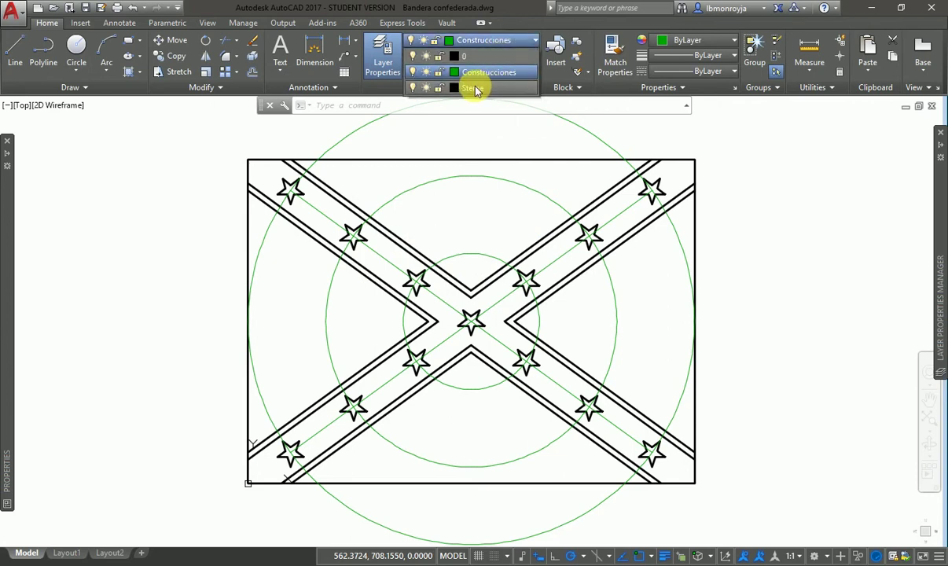
pyautogui.click(475, 89)
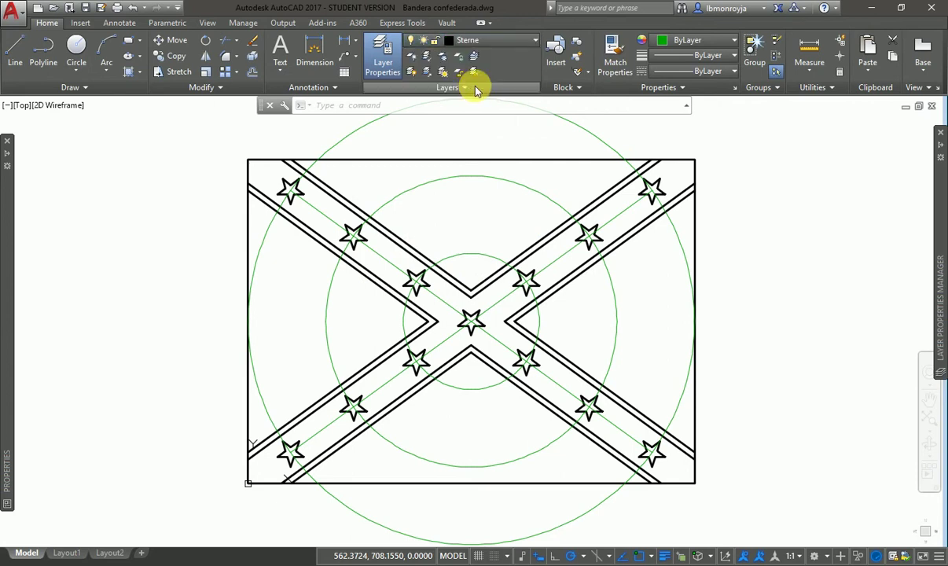
pyautogui.click(481, 37)
pyautogui.click(424, 73)
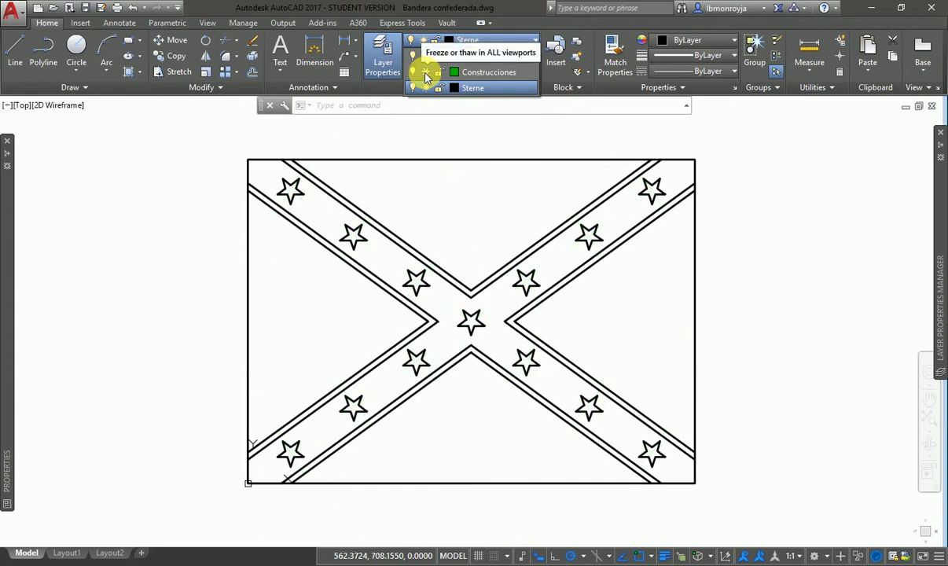
pyautogui.click(425, 73)
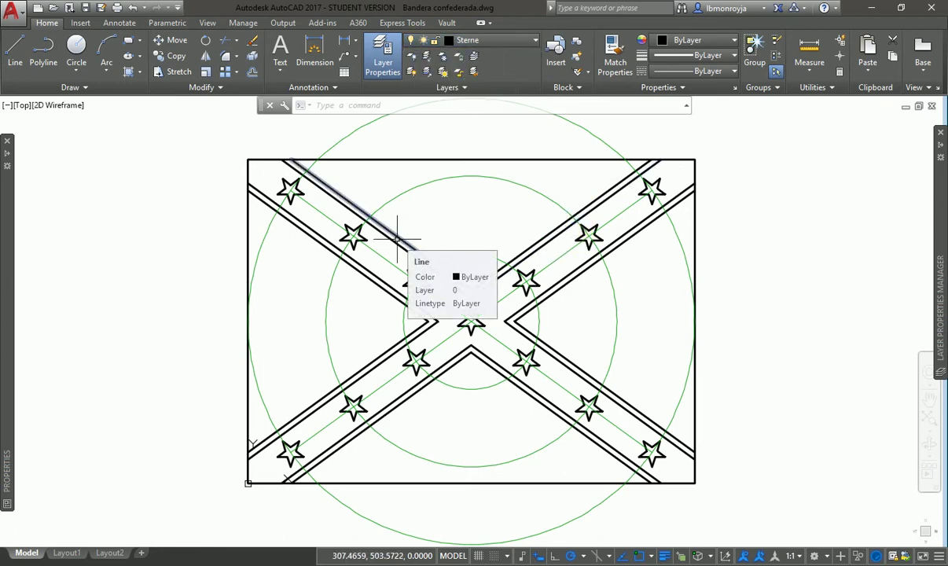
pyautogui.click(617, 213)
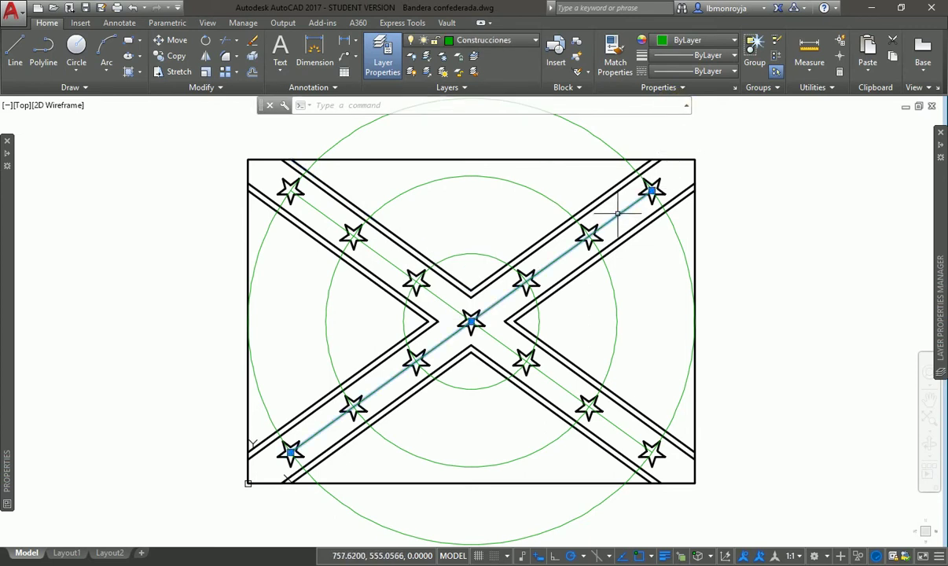
pyautogui.click(651, 191)
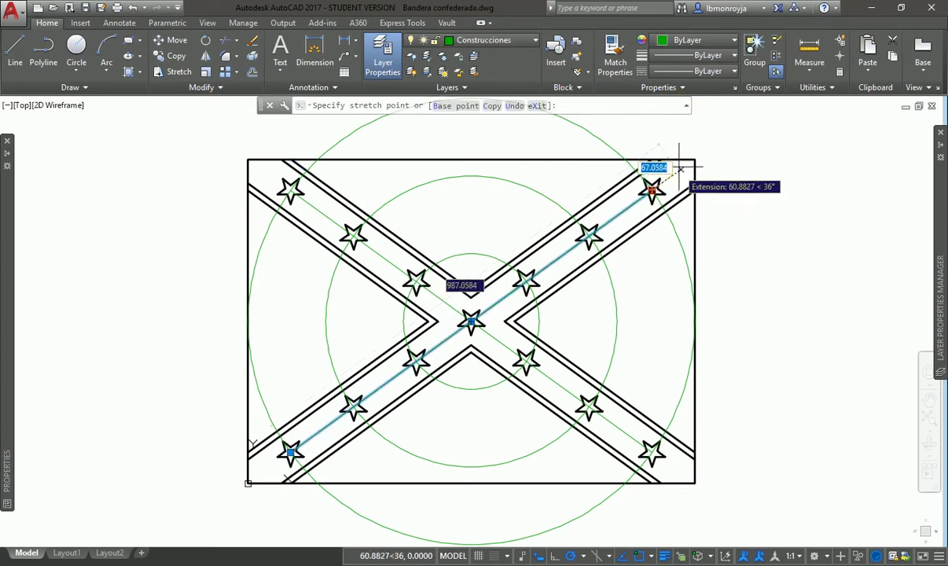
pyautogui.click(695, 159)
pyautogui.press('Escape')
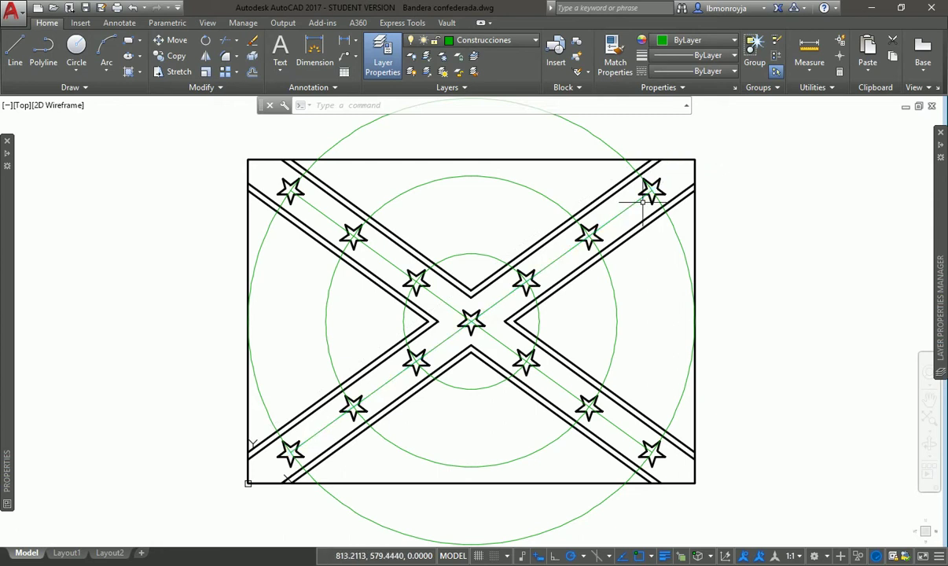
# Extend both ends of the two construction diagonals to the flag's outer rectangle
pyautogui.click(695, 172)
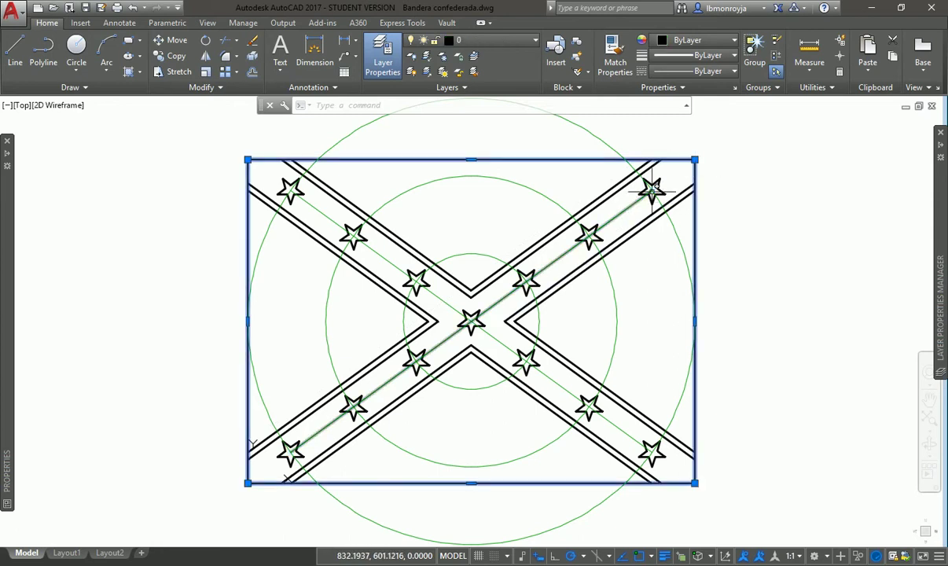
pyautogui.write('EX')
pyautogui.press('Return')
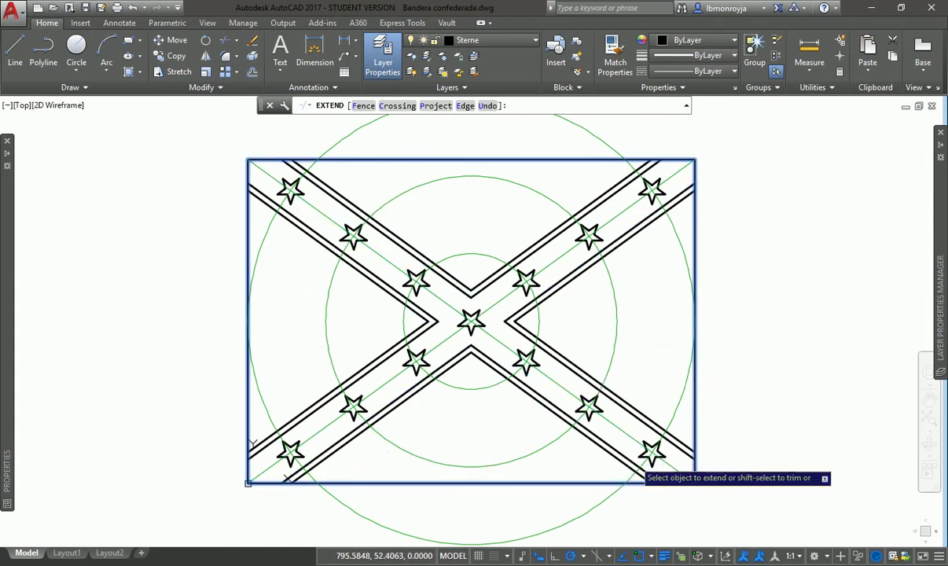
pyautogui.press('Escape')
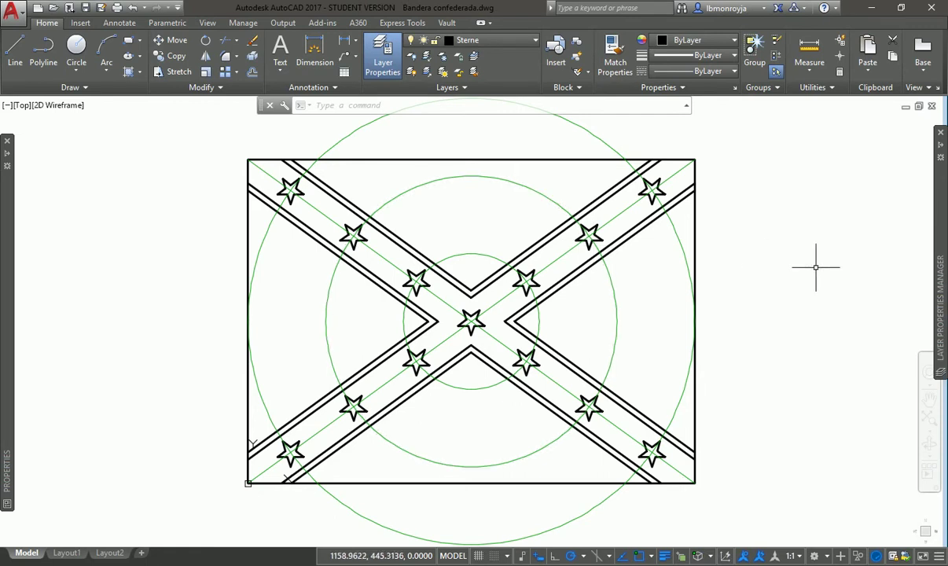
pyautogui.moveTo(937, 214)
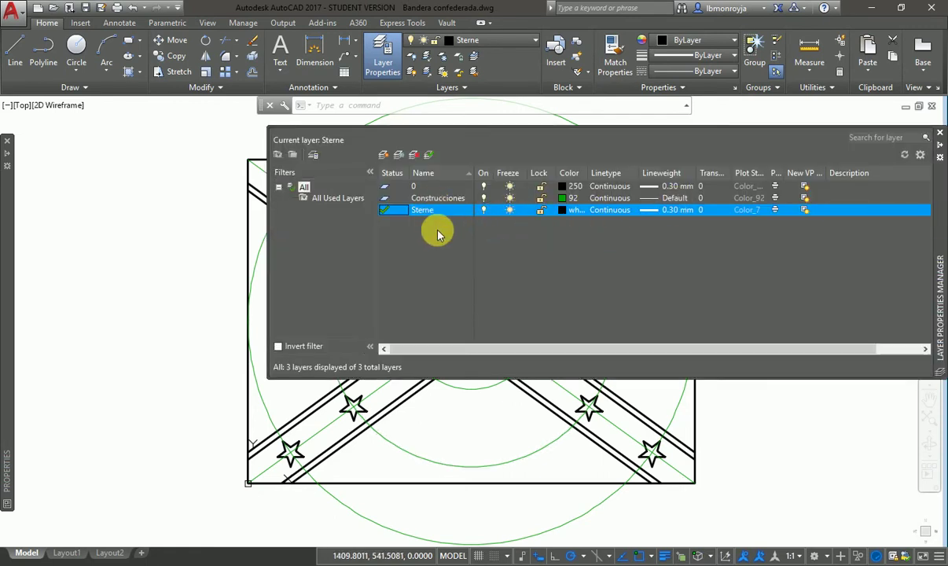
pyautogui.click(424, 173)
pyautogui.click(424, 173)
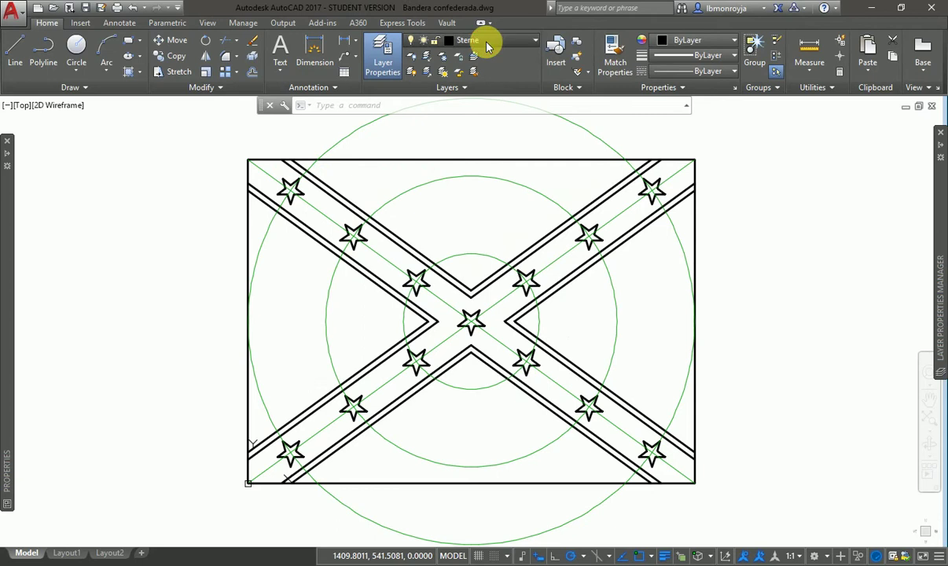
pyautogui.click(487, 47)
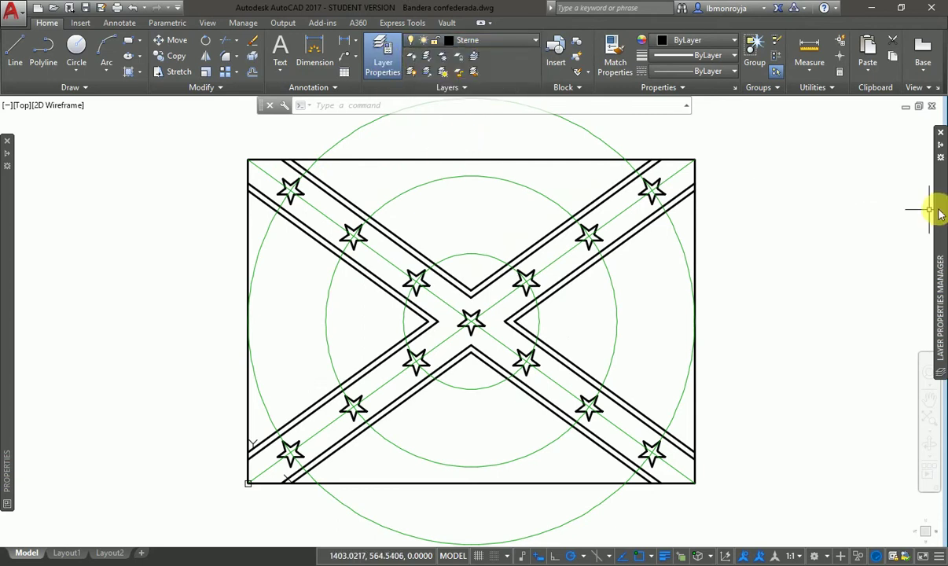
# Load the ACAD_ISO08W100 linetype from acadiso.lin while choosing a linetype for the Construcciones layer
pyautogui.moveTo(932, 206)
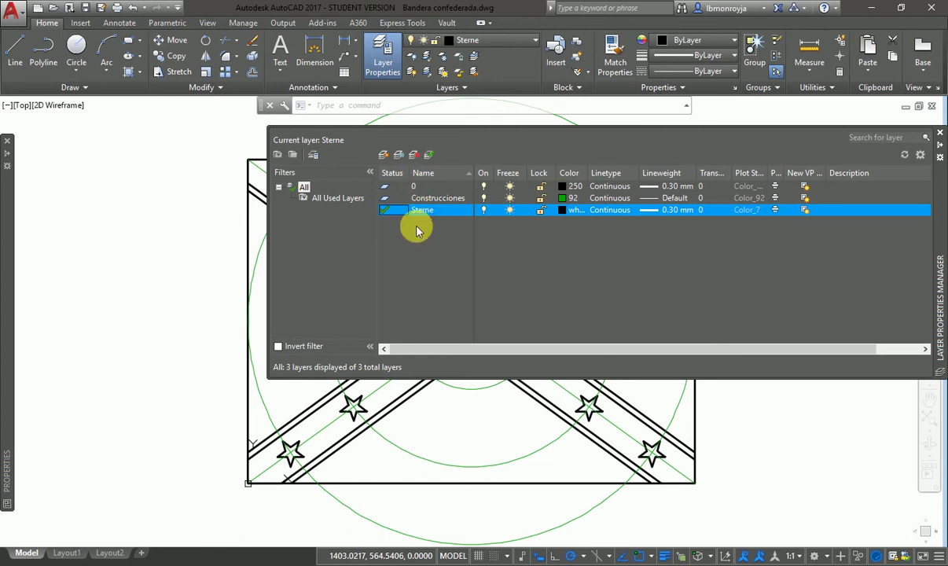
pyautogui.click(605, 199)
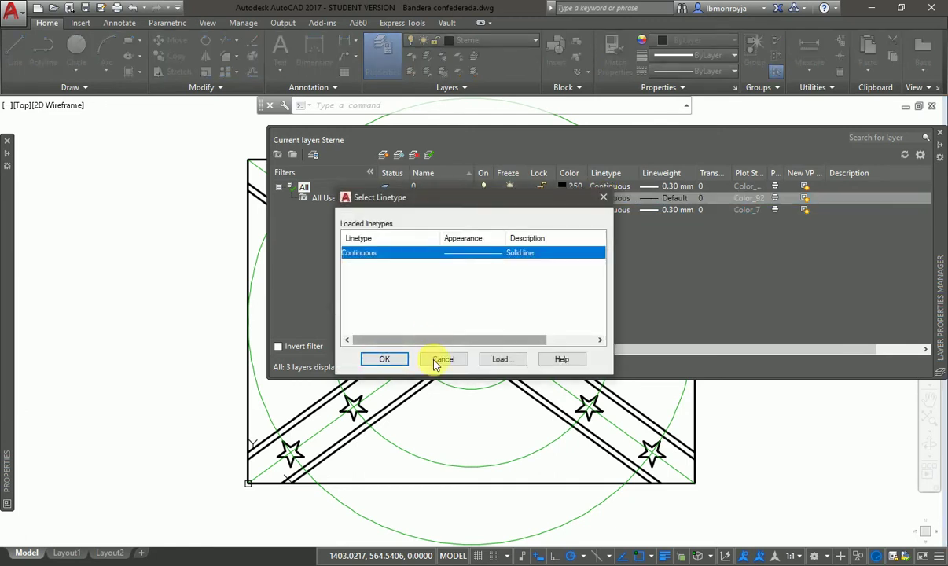
pyautogui.click(440, 359)
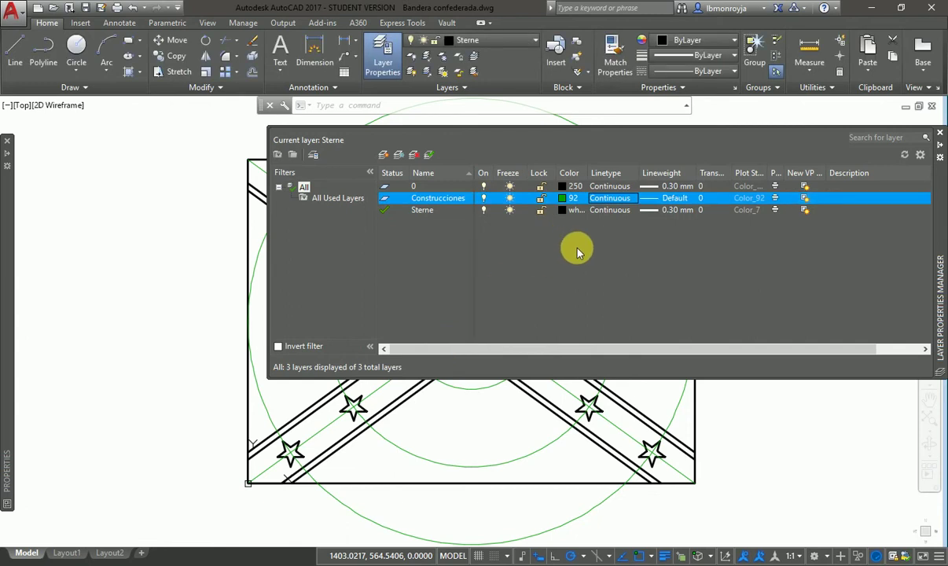
pyautogui.click(609, 201)
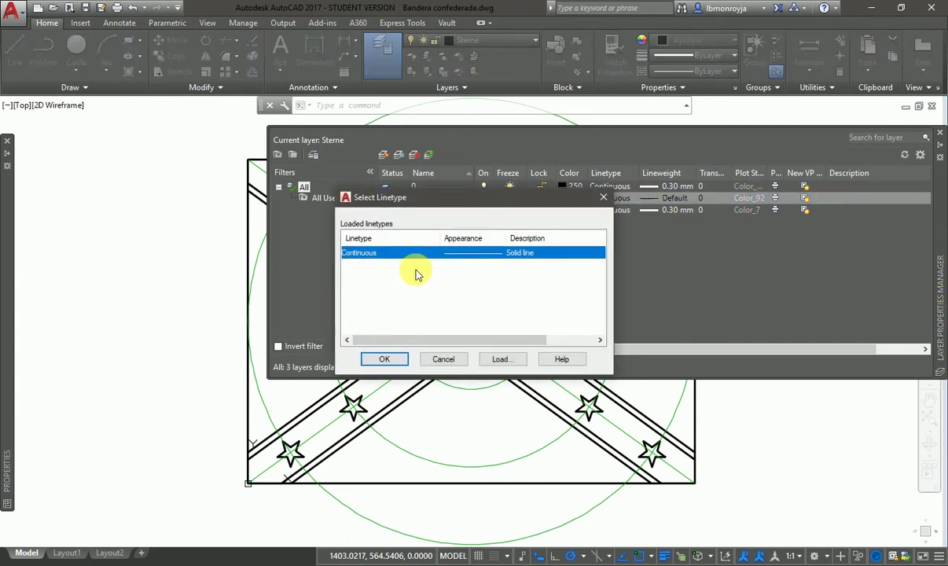
pyautogui.moveTo(428, 206); pyautogui.dragTo(226, 185)
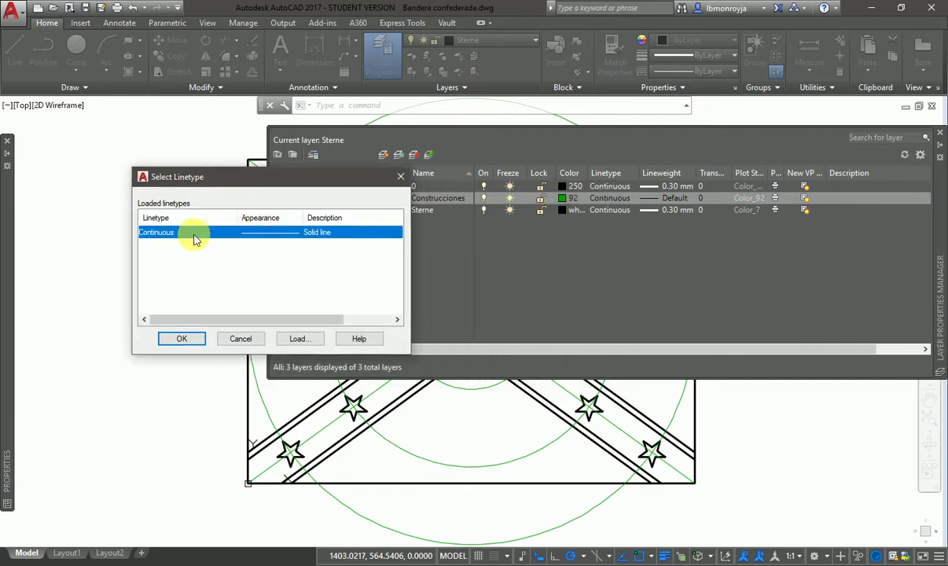
pyautogui.click(297, 340)
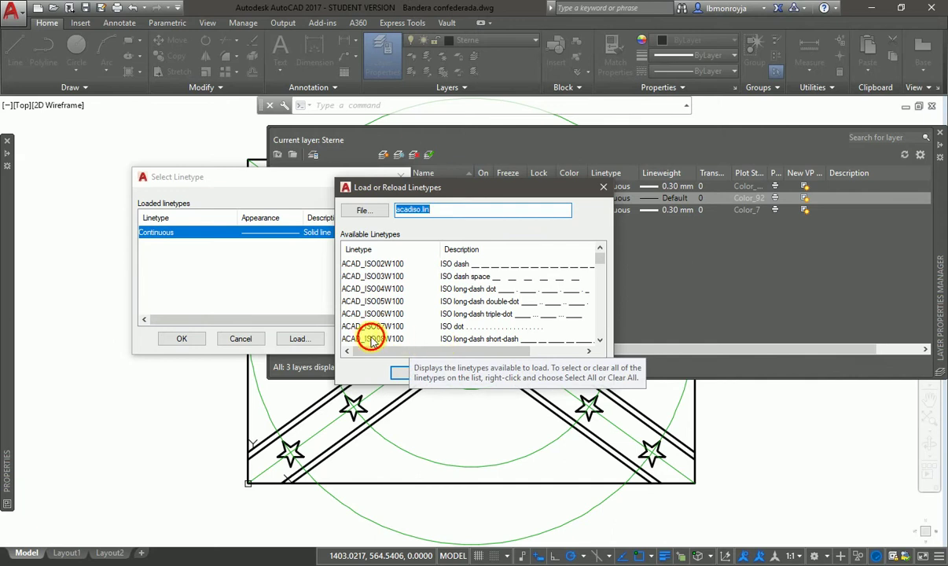
pyautogui.click(371, 339)
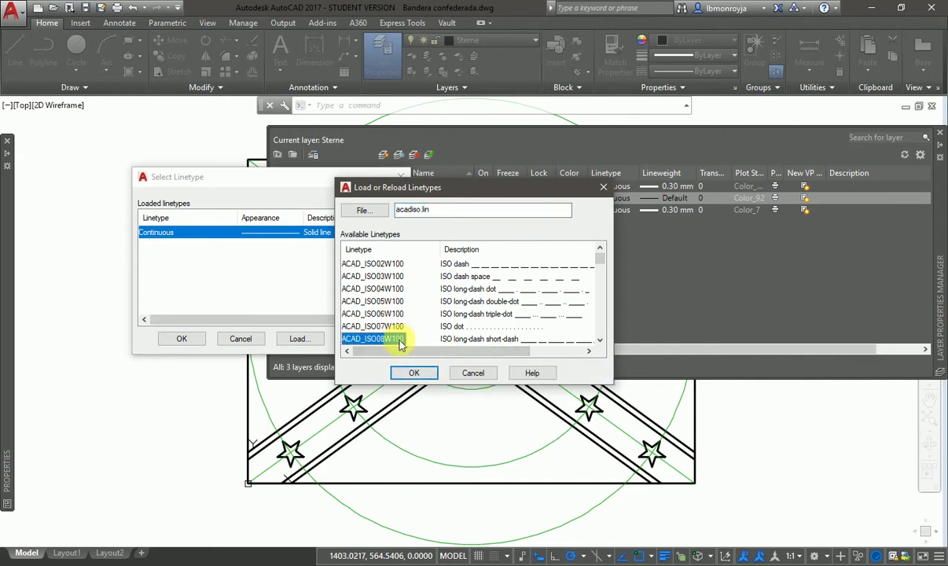
pyautogui.click(416, 372)
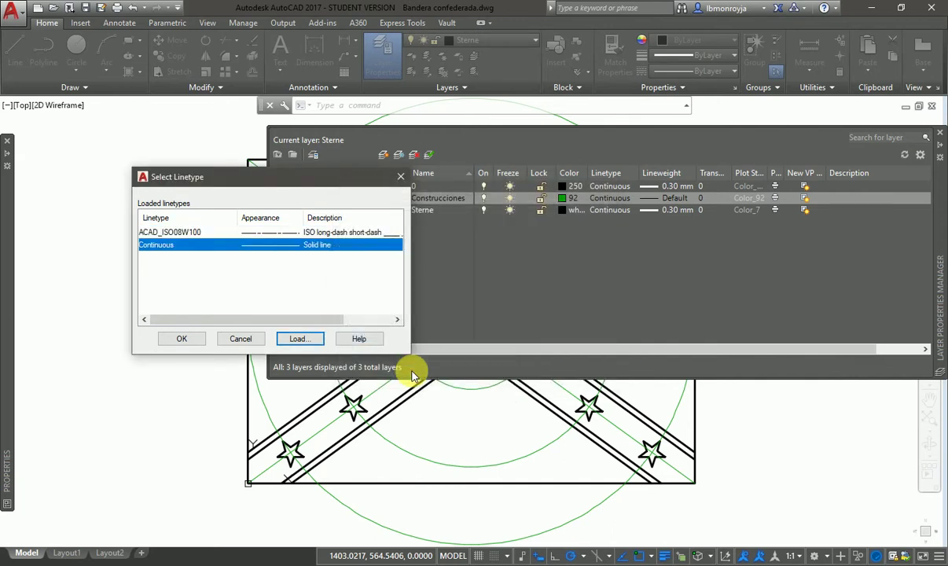
# Assign the ACAD_ISO08W100 linetype to the Construcciones layer
pyautogui.click(181, 232)
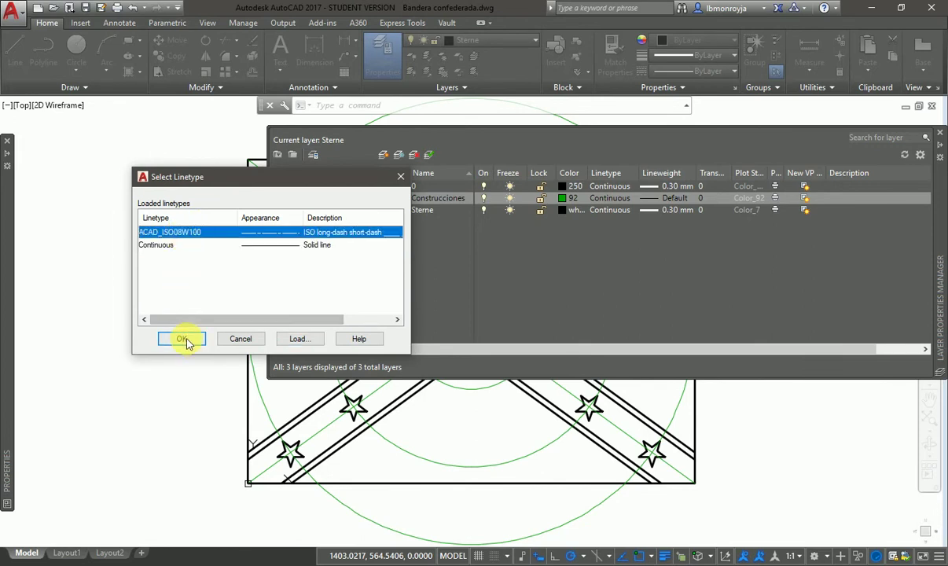
pyautogui.click(182, 338)
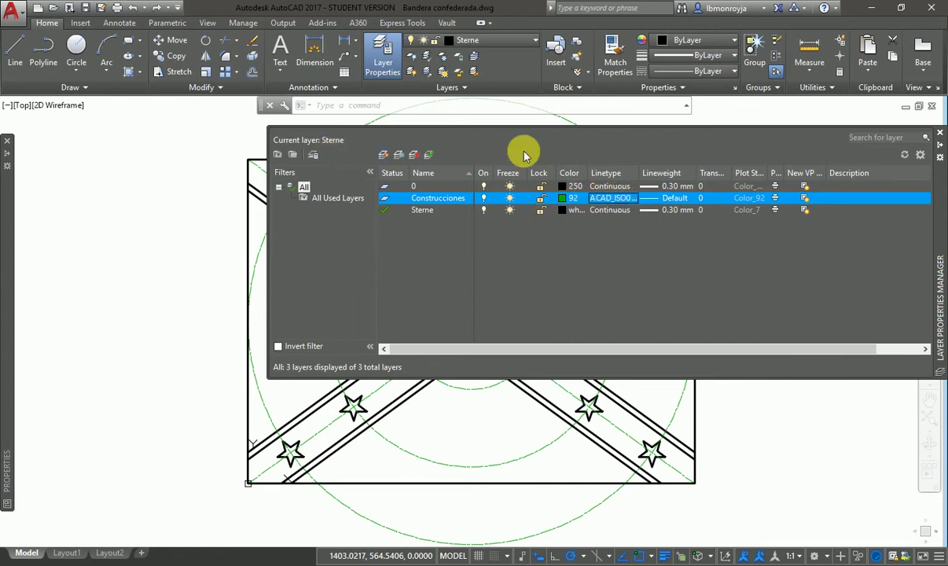
pyautogui.click(209, 196)
pyautogui.press('Escape')
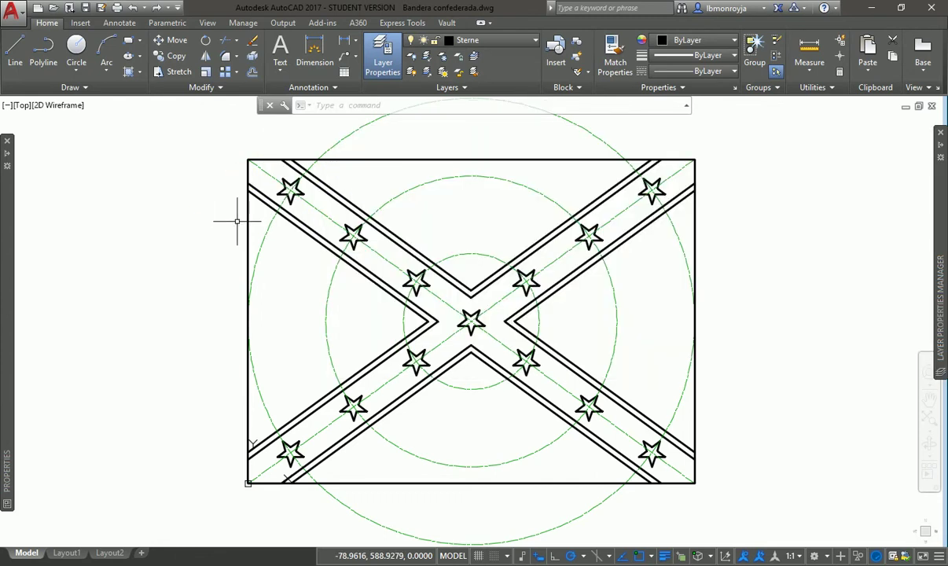
# Examine the dash pattern of the construction lines and circles close up around a star, and review the list of layers
pyautogui.press('Return')
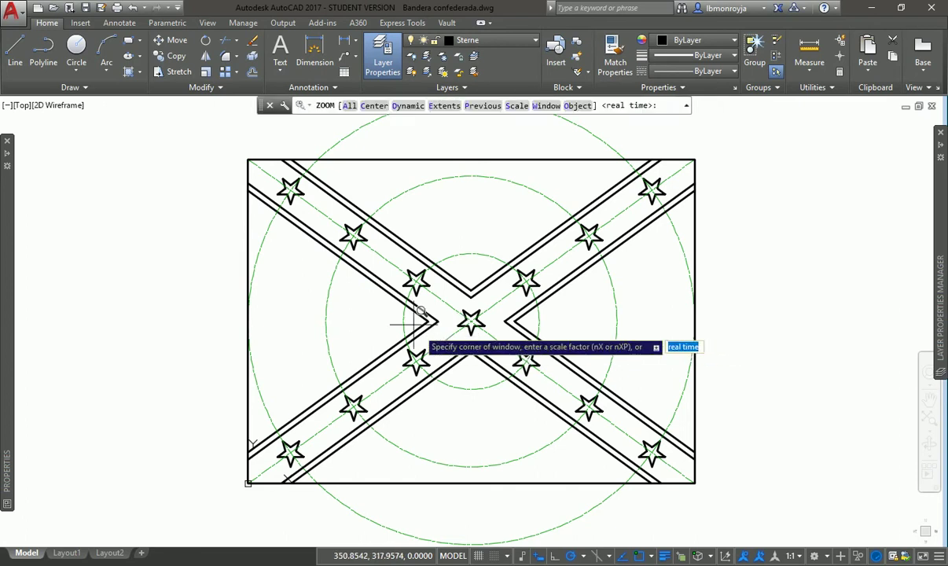
pyautogui.click(371, 308)
pyautogui.click(482, 224)
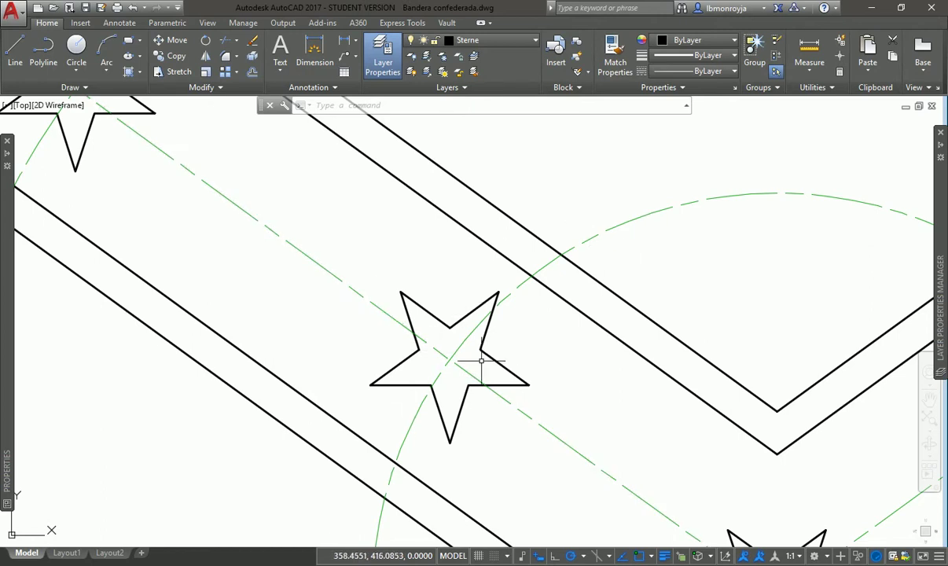
pyautogui.middleClick(558, 205)
pyautogui.middleClick(559, 205)
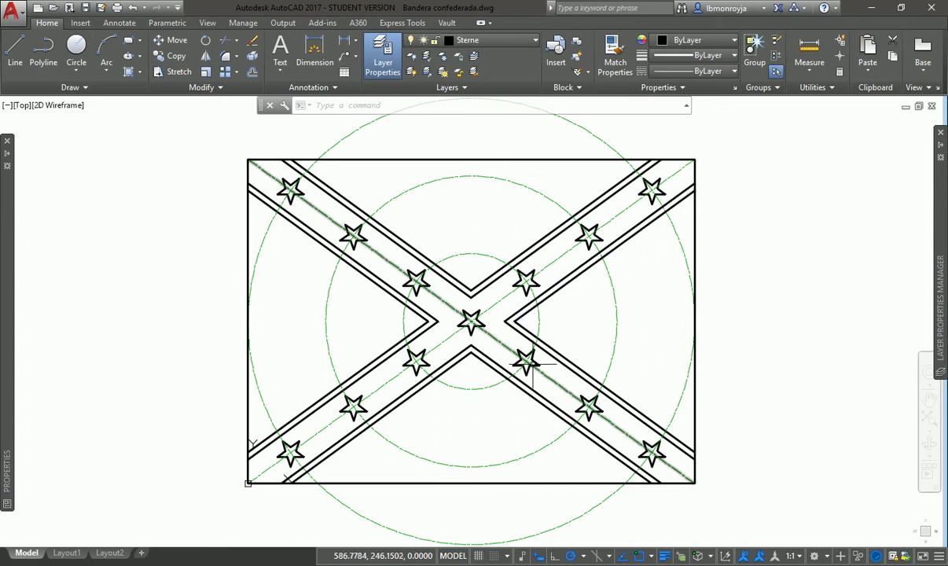
pyautogui.moveTo(526, 280)
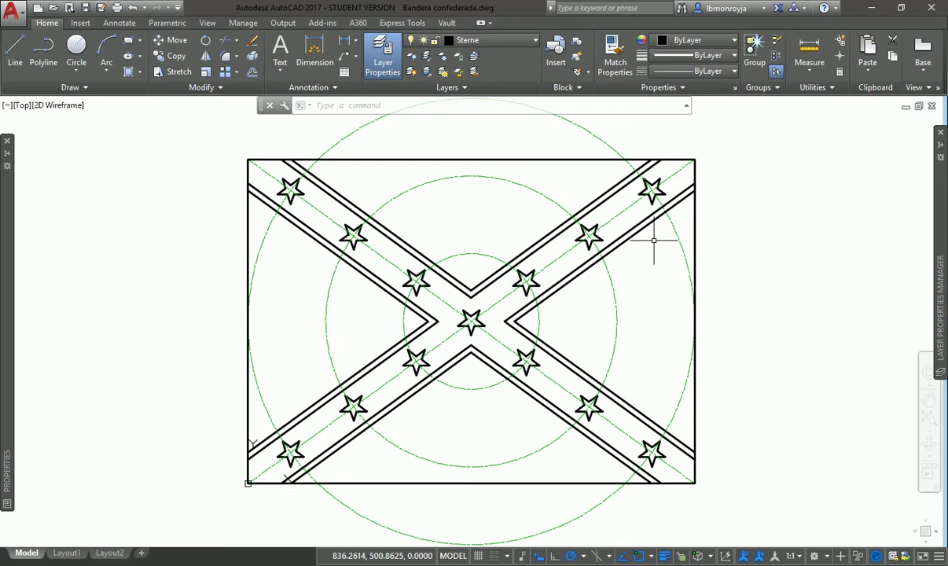
pyautogui.click(515, 41)
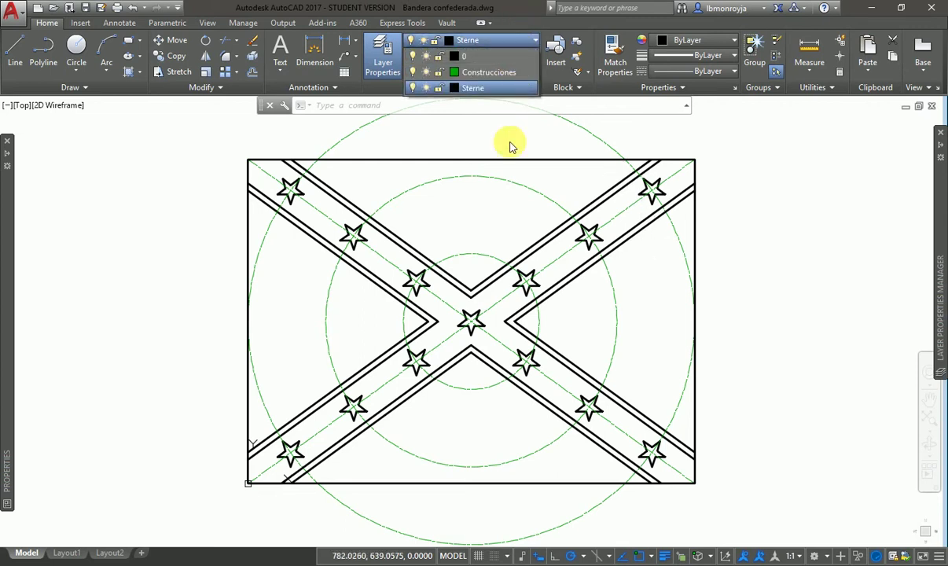
pyautogui.click(478, 88)
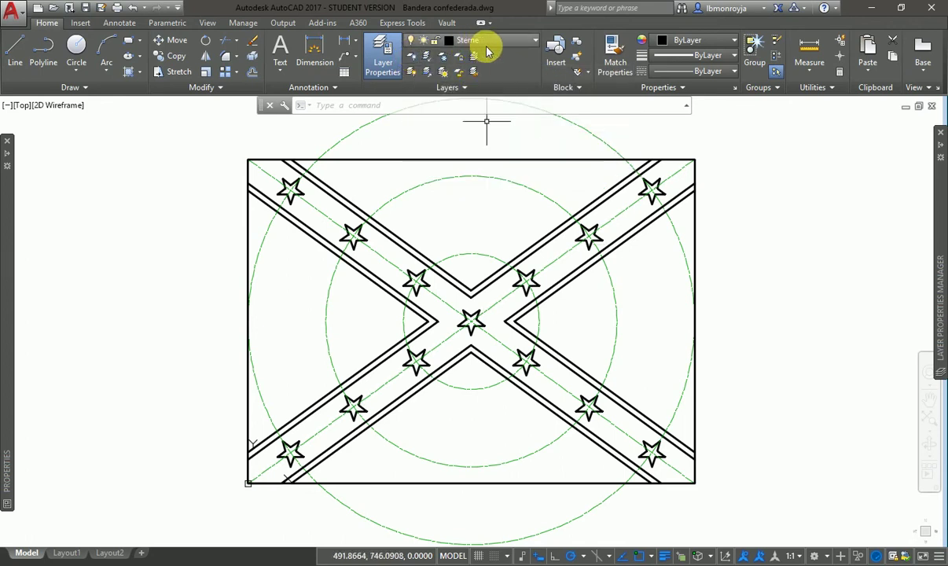
# Turn off the Sterne and Construcciones layers by picking a star and a construction circle, and turn all layers back on
pyautogui.click(414, 59)
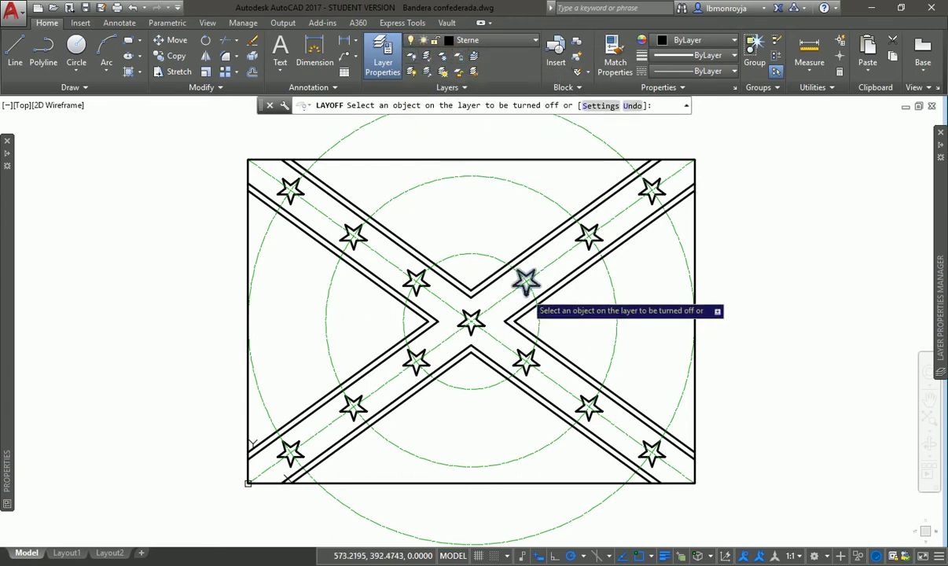
pyautogui.click(525, 289)
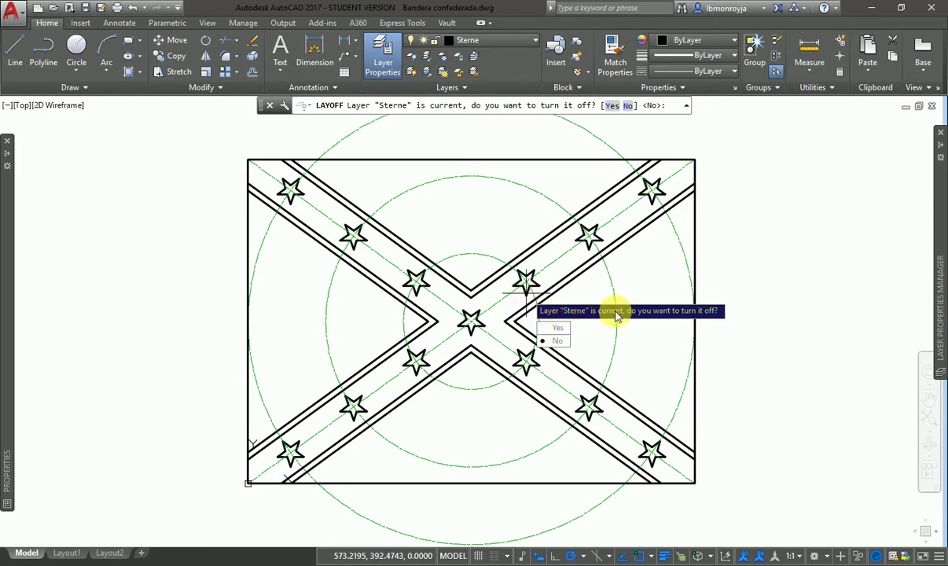
pyautogui.click(561, 328)
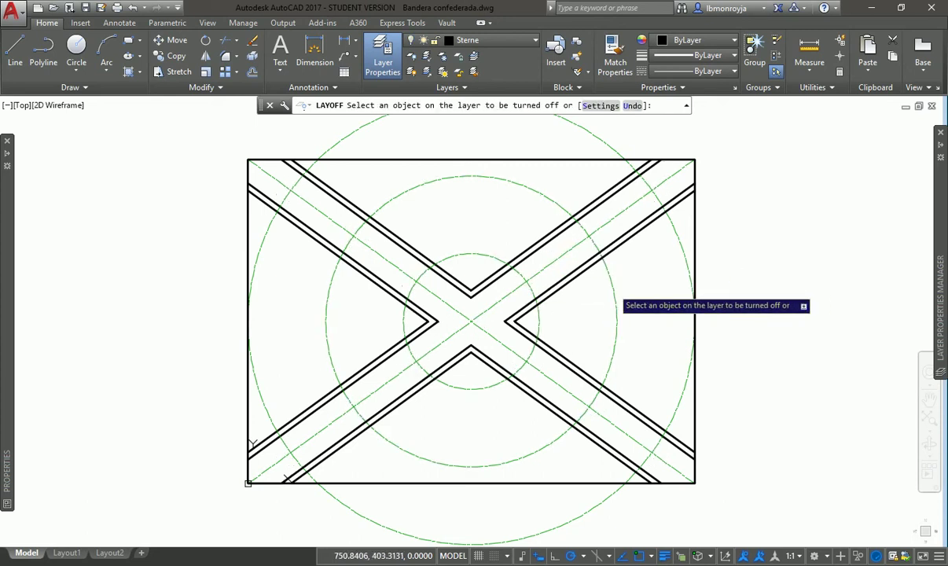
pyautogui.click(612, 287)
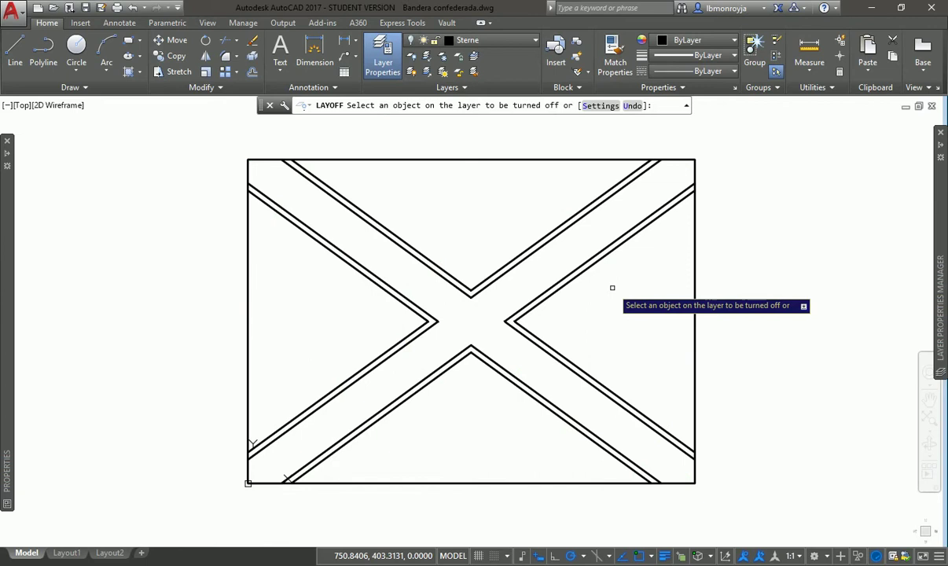
pyautogui.press('Return')
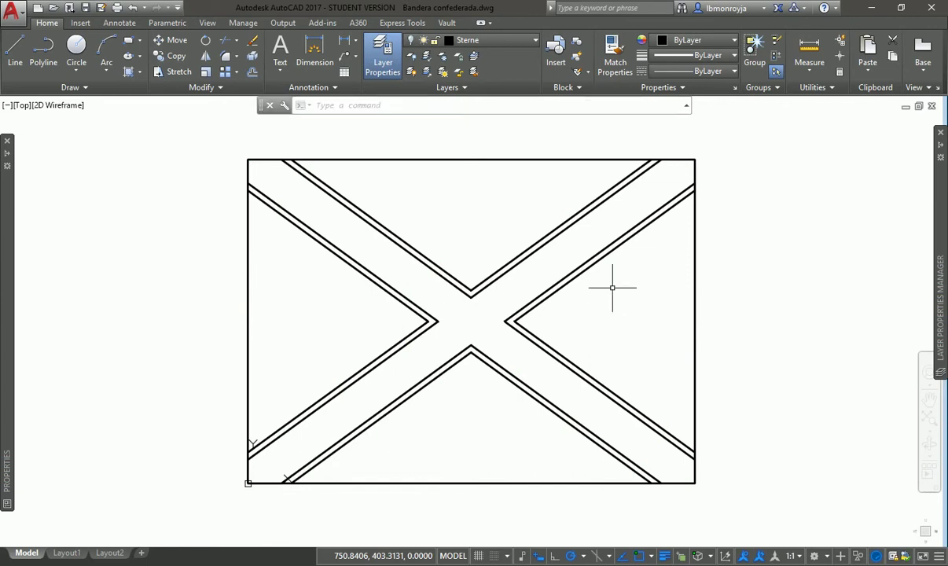
pyautogui.click(411, 72)
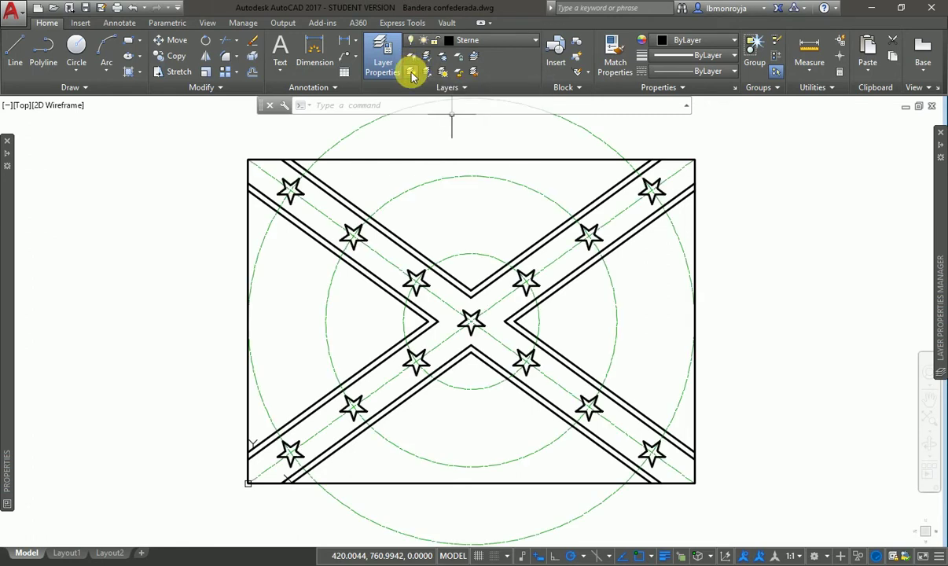
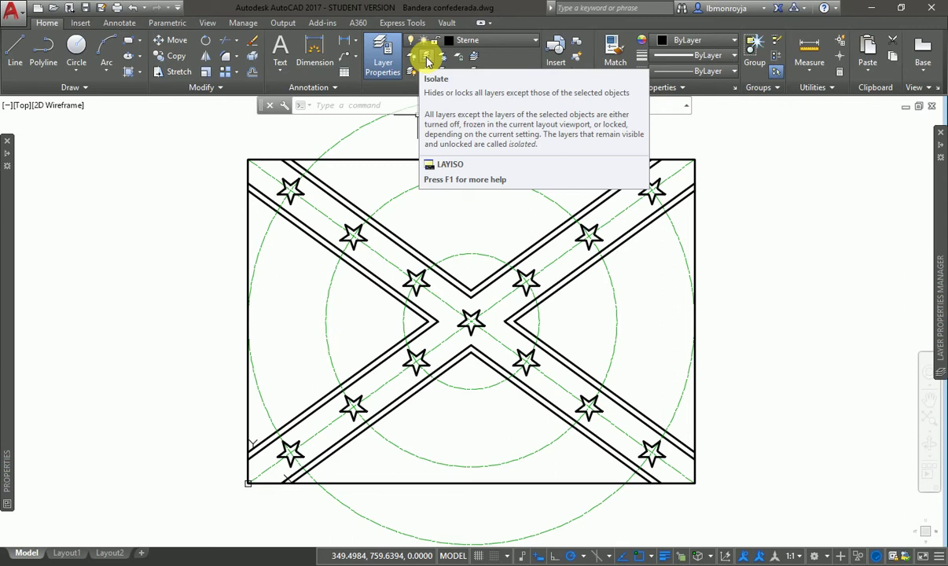
# Isolate layer 0 by picking one of the flag's stripe lines, and restore the hidden layers with Unisolate
pyautogui.click(427, 61)
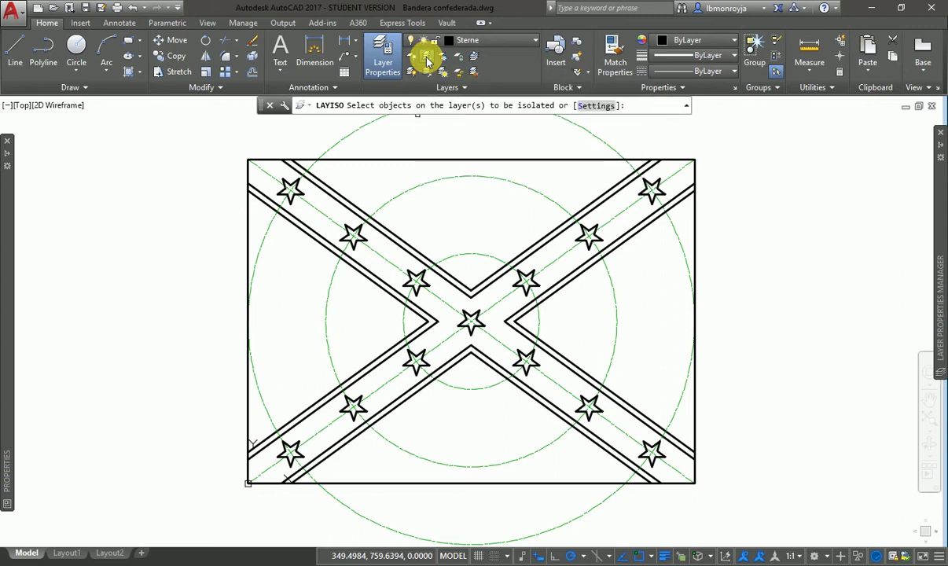
pyautogui.click(527, 249)
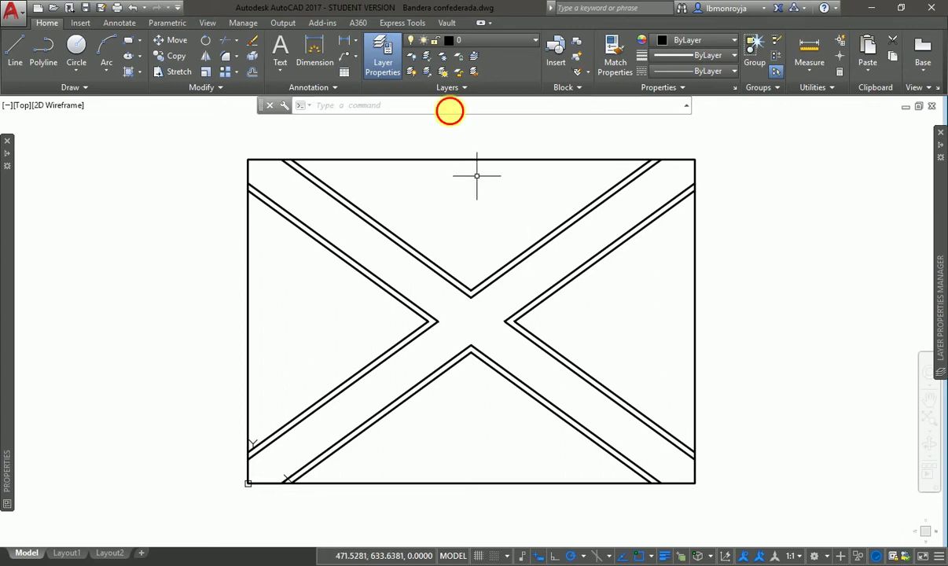
pyautogui.click(425, 75)
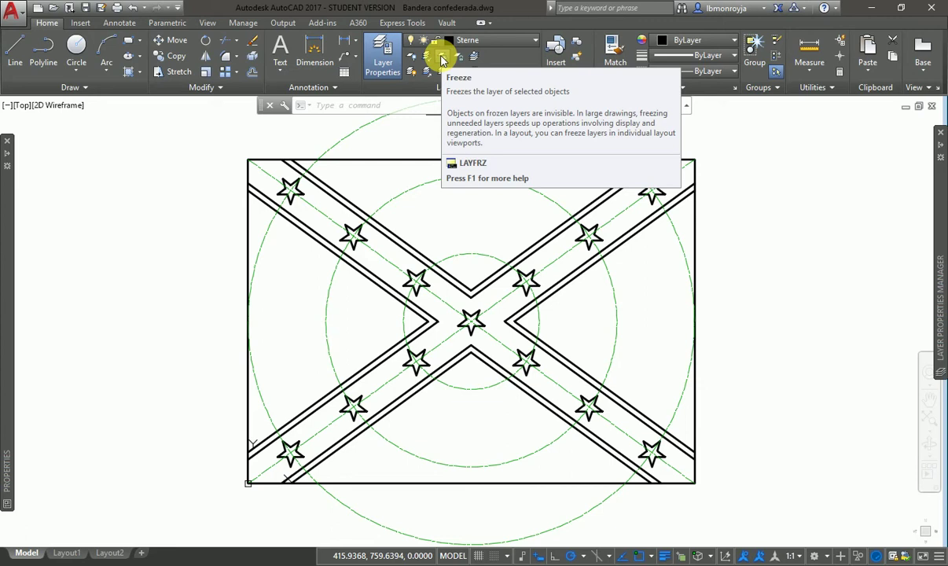
# Freeze the Construcciones layer by picking a construction circle, and thaw all layers
pyautogui.click(443, 60)
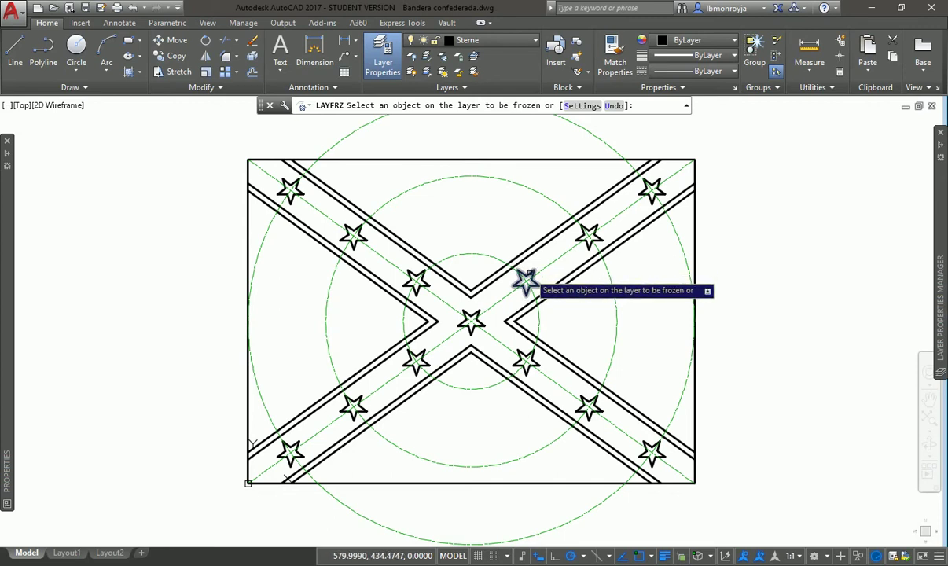
pyautogui.click(542, 196)
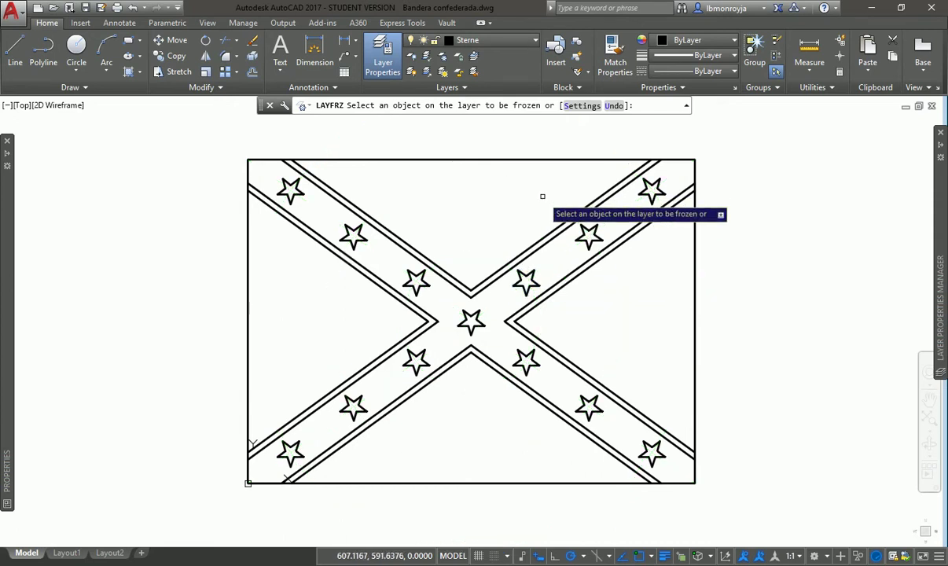
pyautogui.press('Return')
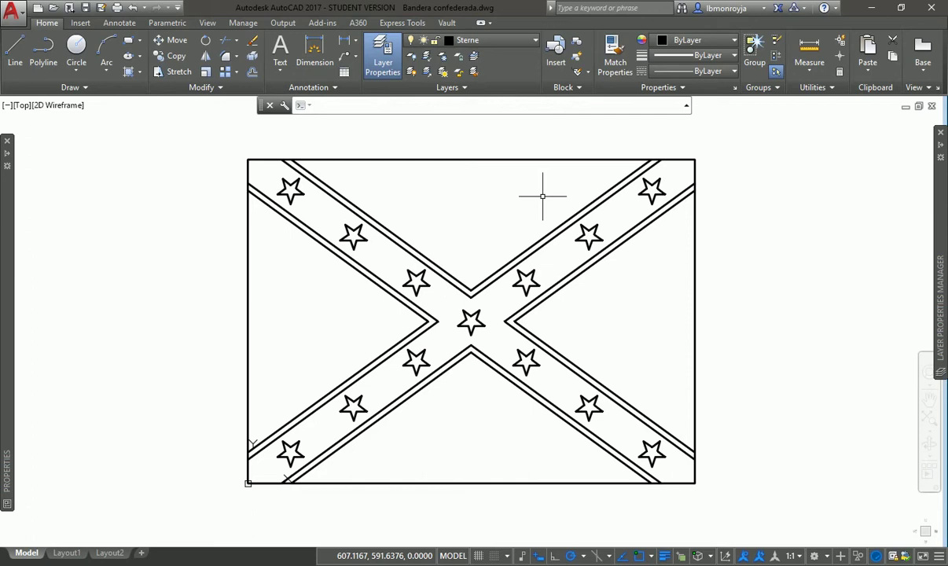
pyautogui.click(443, 73)
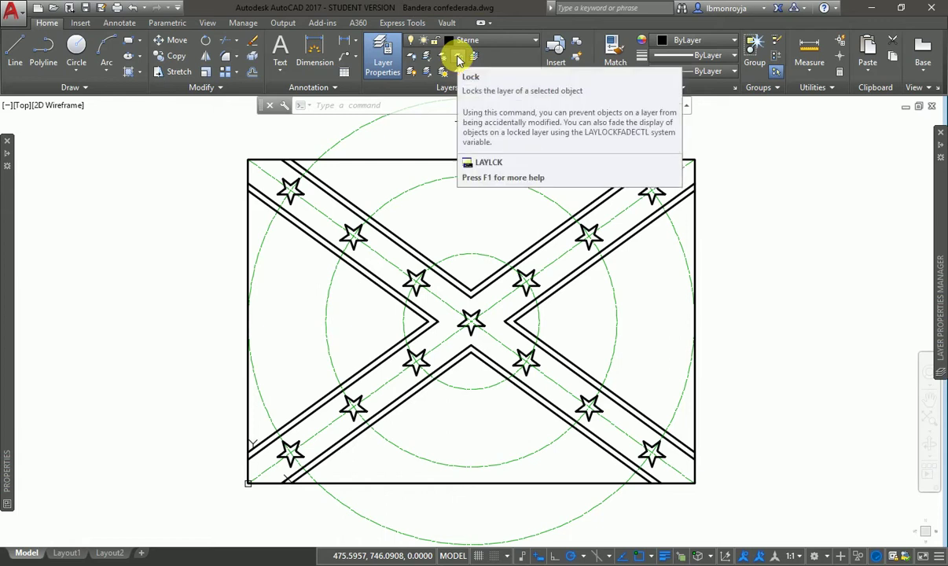
# Lock the Construcciones layer and layer 0 by picking a construction circle and a stripe line
pyautogui.click(459, 60)
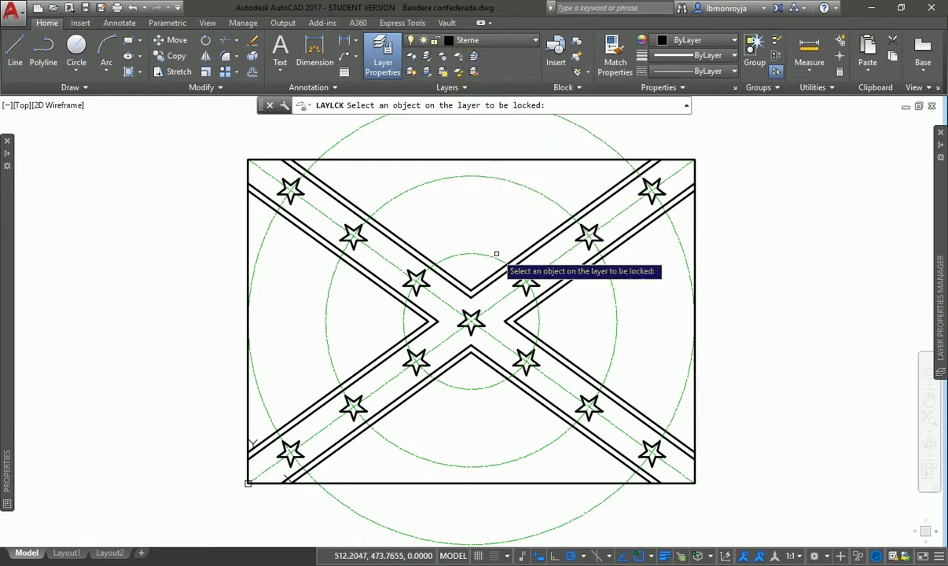
pyautogui.click(536, 190)
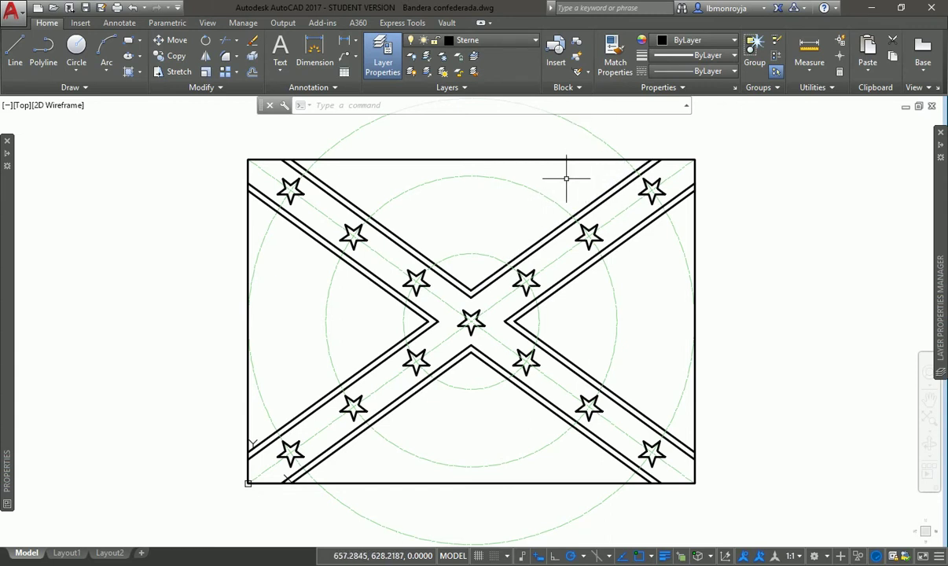
pyautogui.click(459, 63)
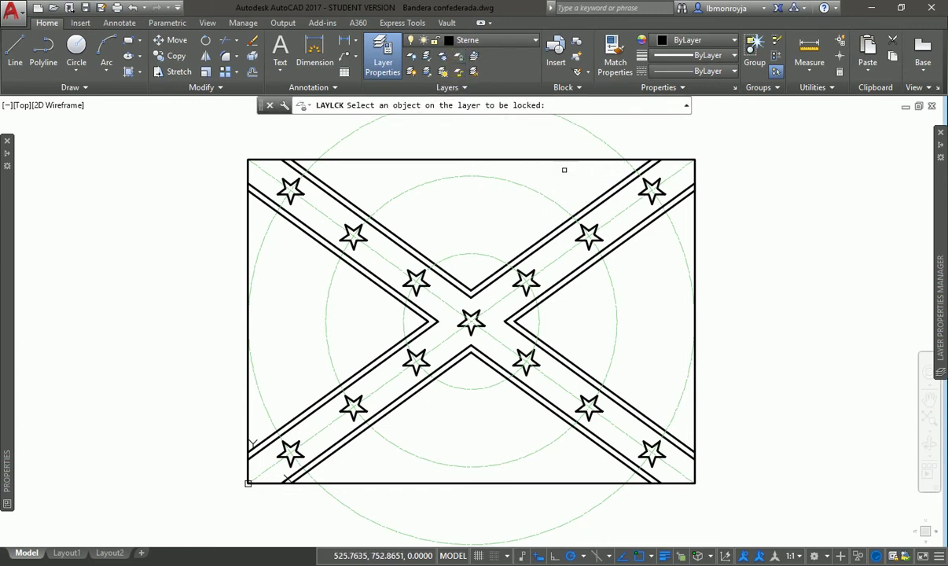
pyautogui.click(650, 223)
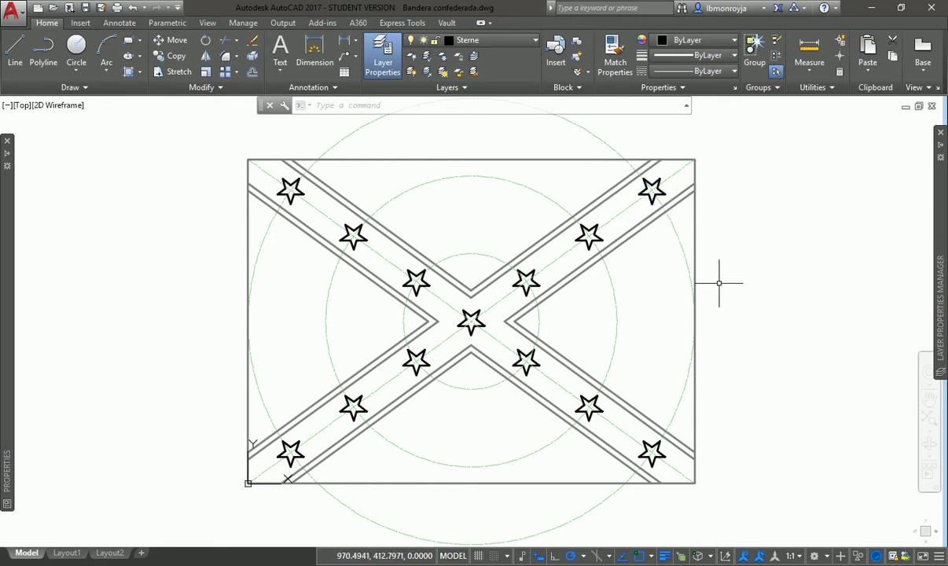
# Try to copy the whole flag from a base point beside it while layers 0 and Construcciones are locked
pyautogui.click(709, 138)
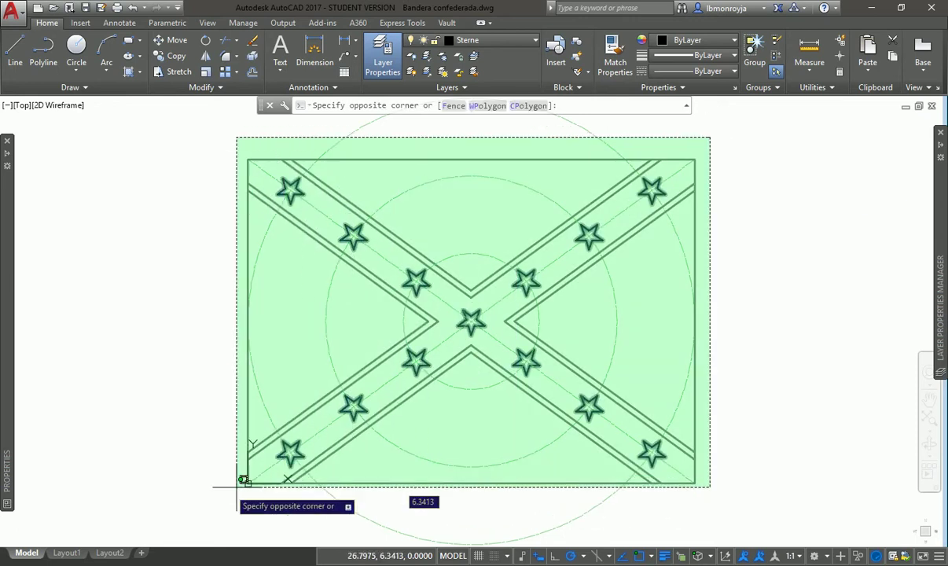
pyautogui.click(207, 493)
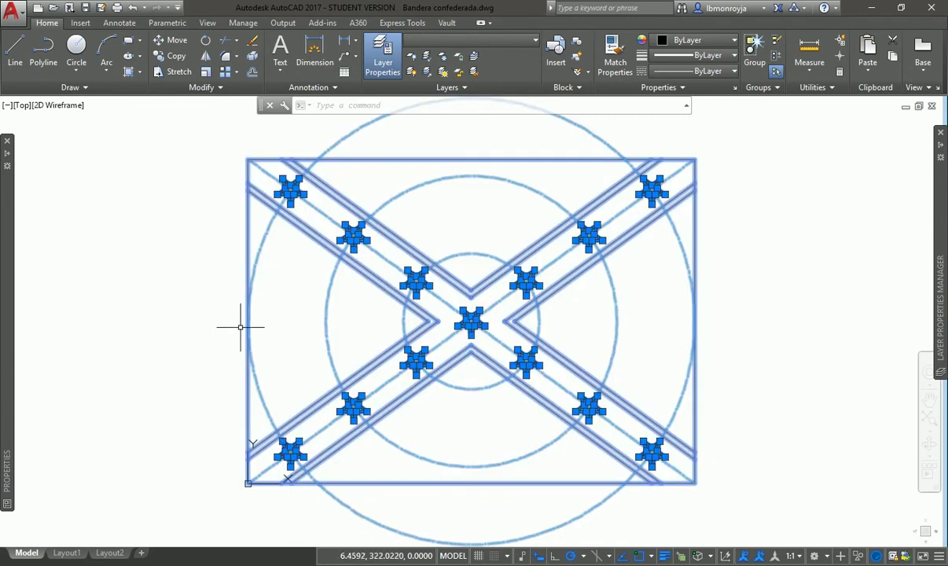
pyautogui.write('co')
pyautogui.press('Return')
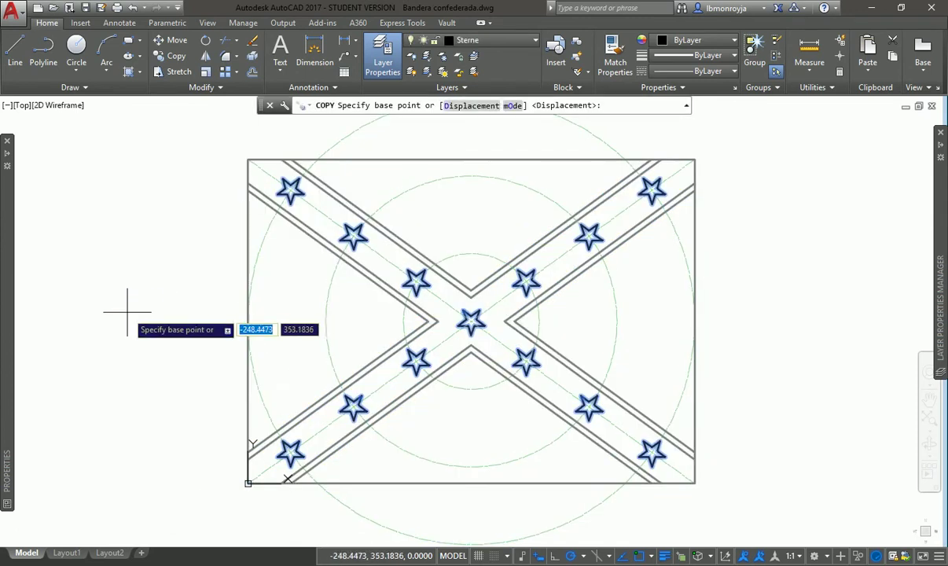
pyautogui.click(128, 312)
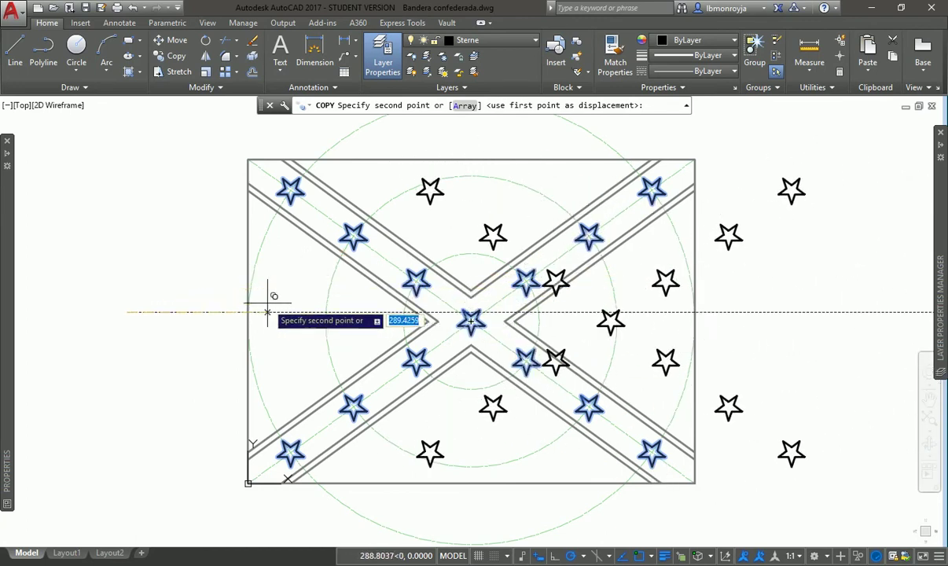
pyautogui.press('Escape')
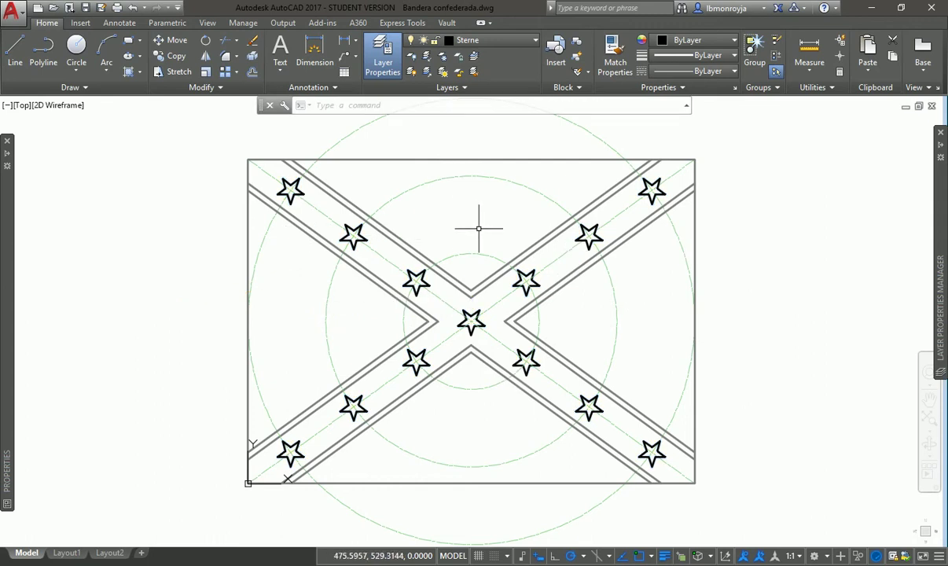
# Unlock the Construcciones layer and layer 0
pyautogui.click(493, 40)
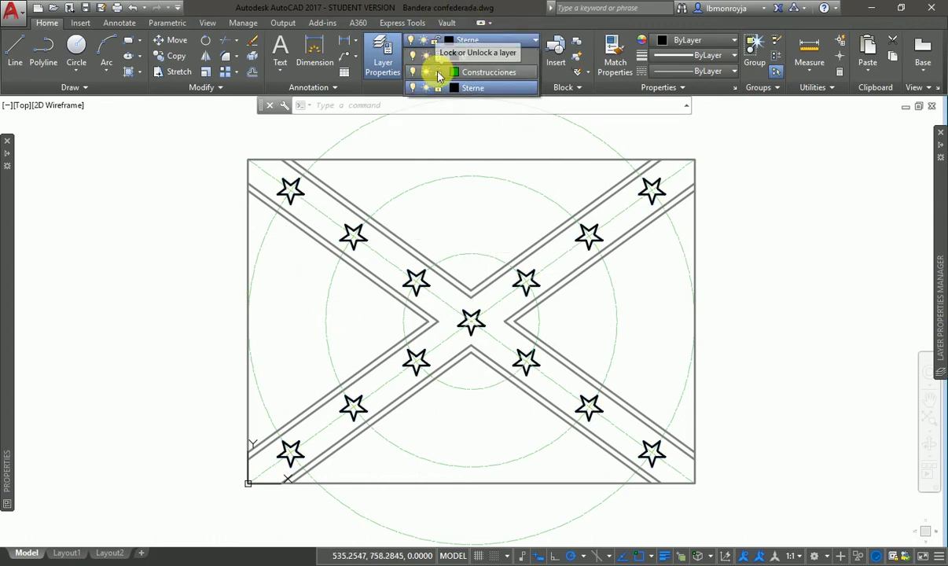
pyautogui.click(438, 56)
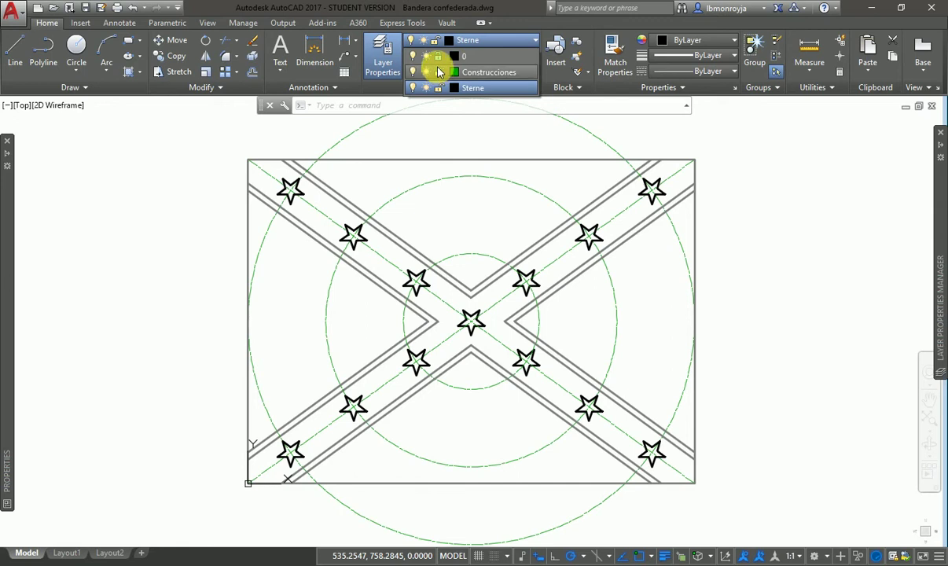
pyautogui.click(433, 115)
pyautogui.click(501, 42)
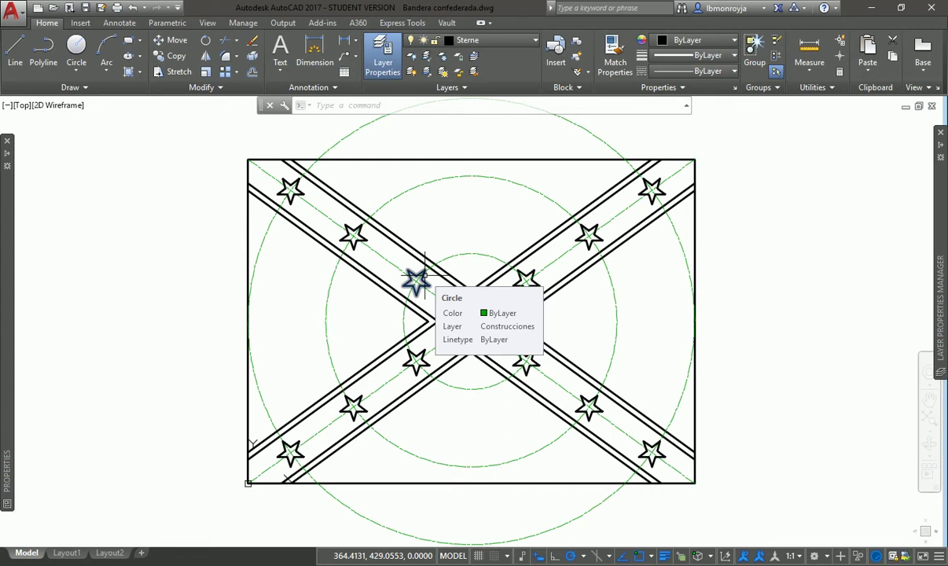
# Lock layer 0 from the layer list
pyautogui.click(503, 42)
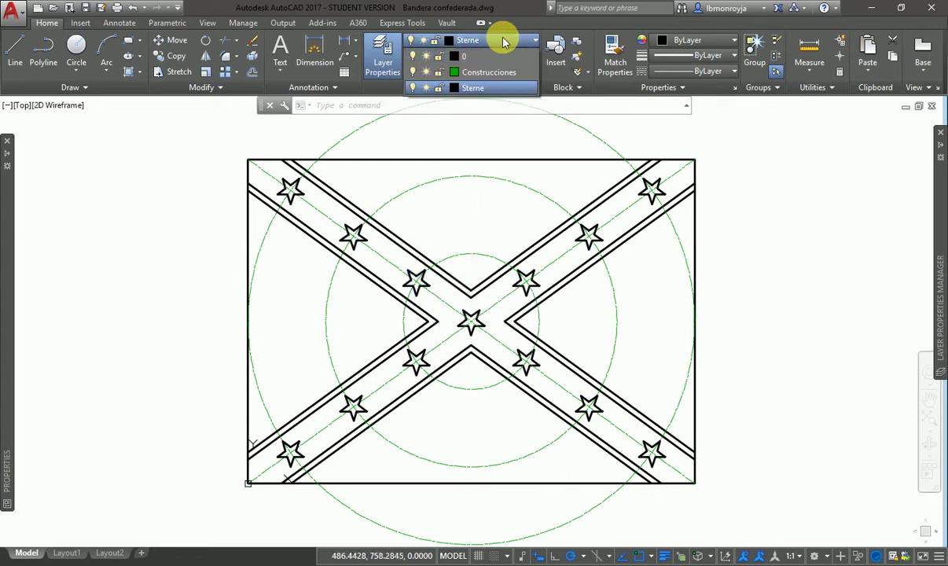
pyautogui.click(438, 56)
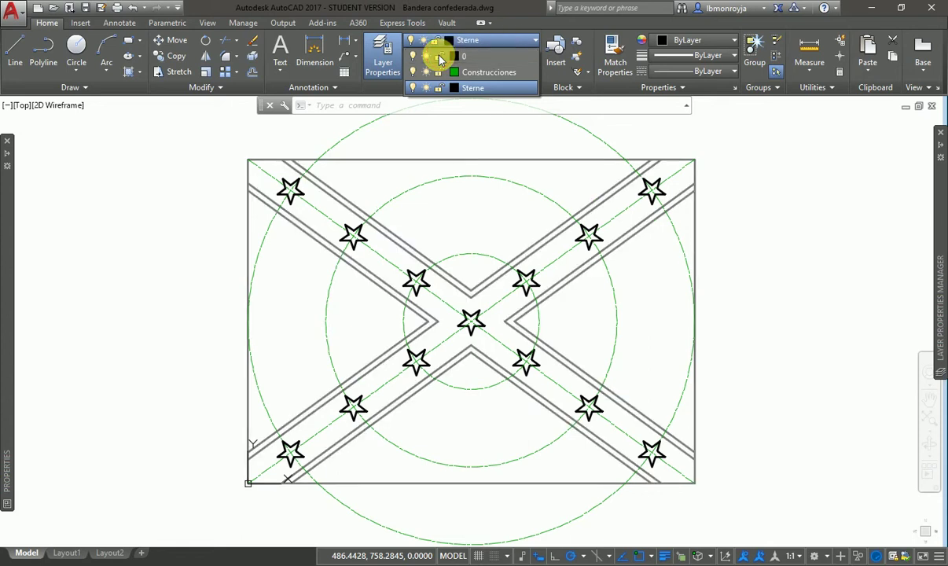
pyautogui.click(657, 265)
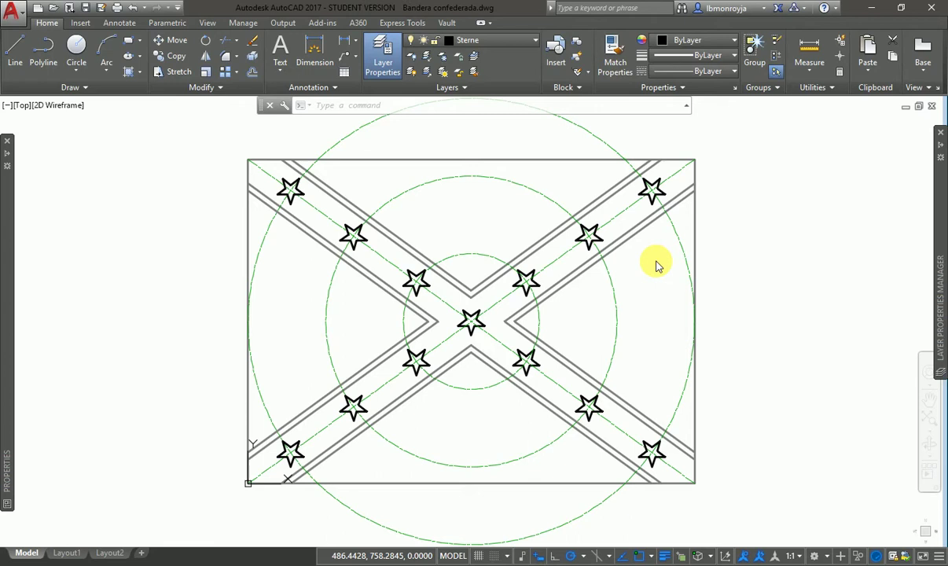
# Trim the outermost construction circle above and below the flag, using the locked border rectangle as the cutting edge
pyautogui.click(224, 44)
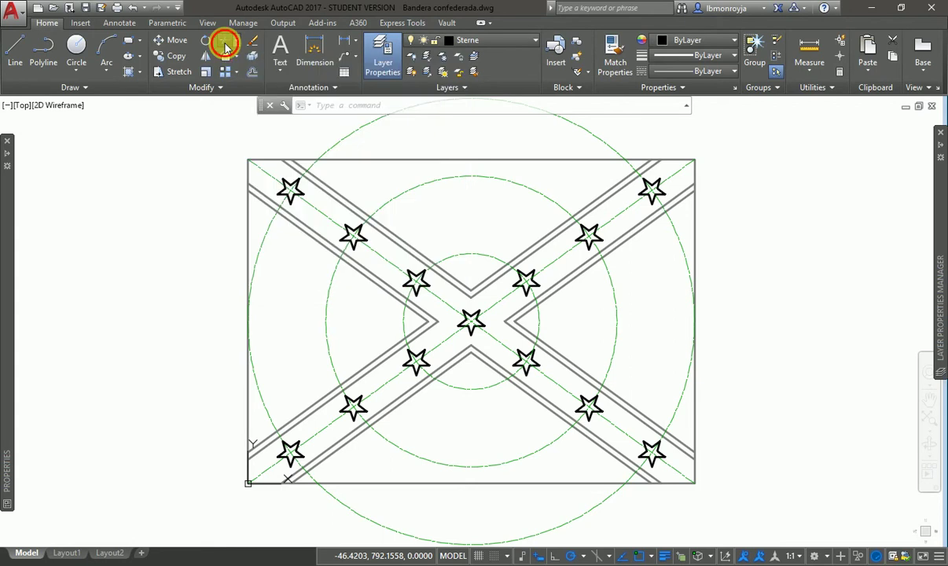
pyautogui.click(417, 159)
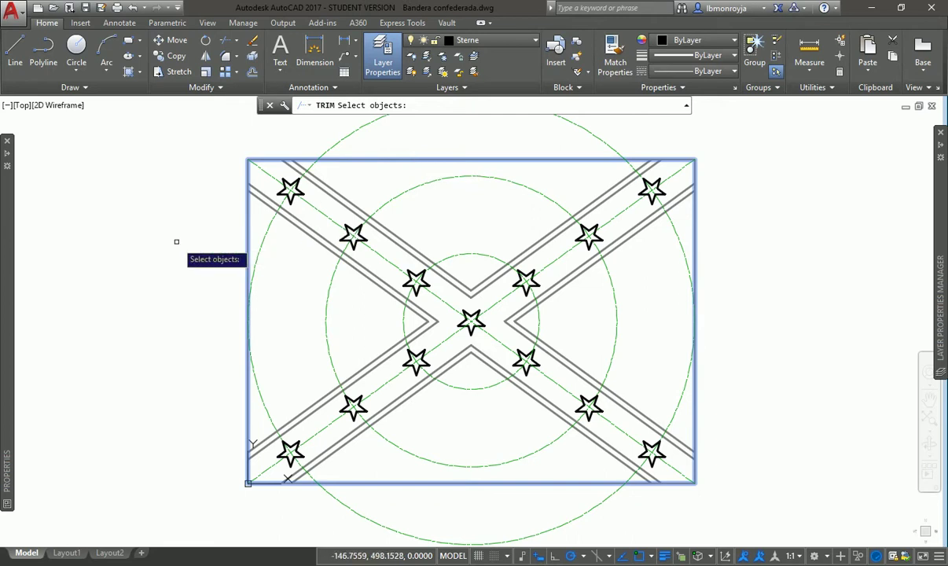
pyautogui.press('Return')
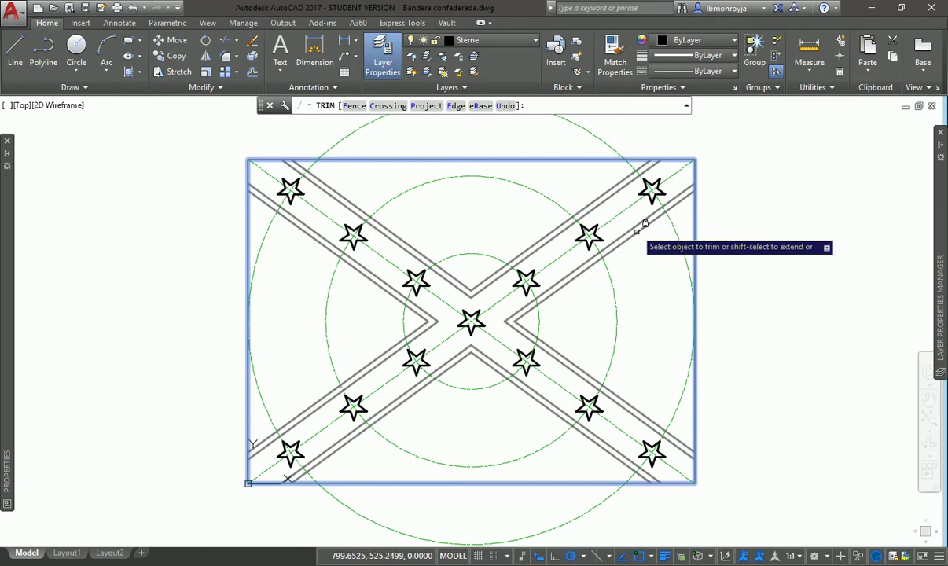
pyautogui.click(605, 140)
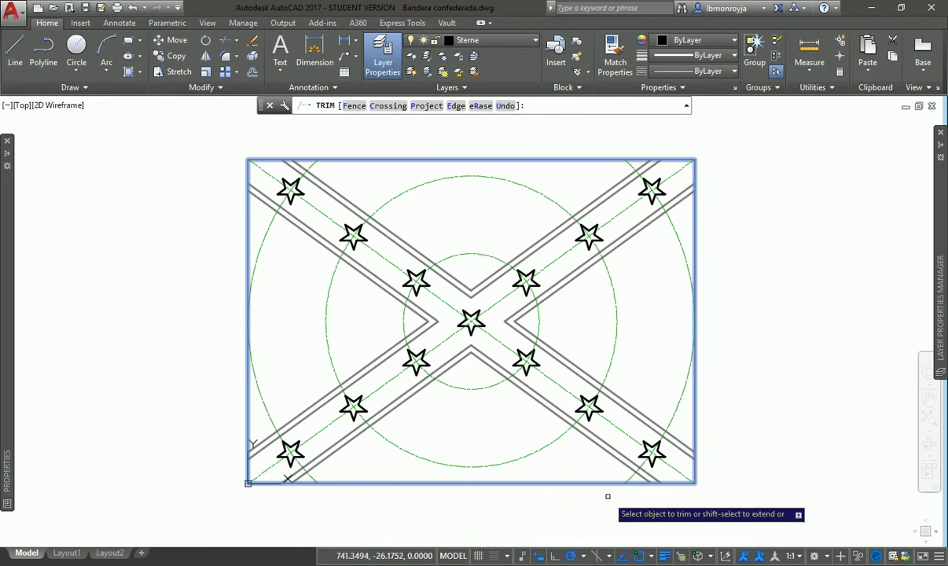
pyautogui.press('Escape')
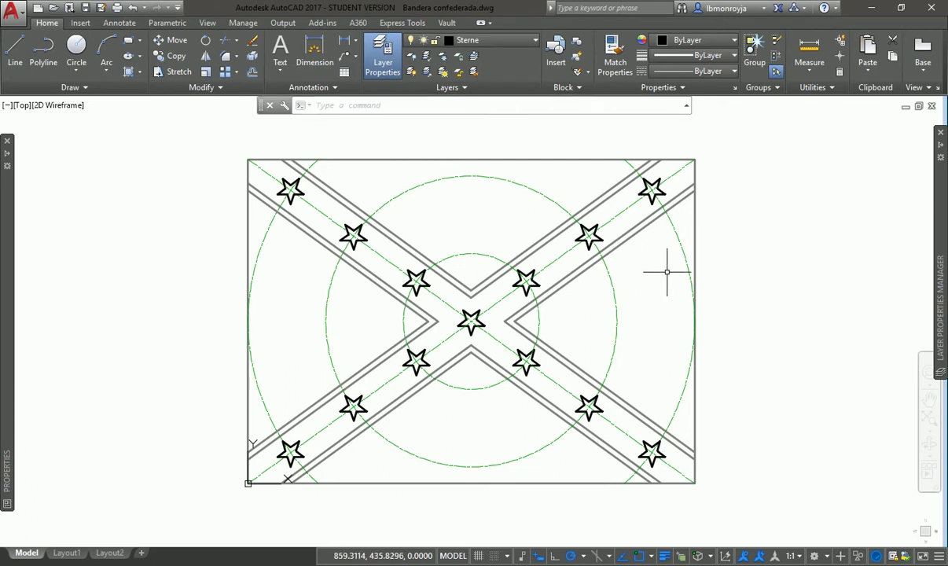
# Select the border rectangle and the two trimmed arcs of the outer construction circle to inspect them, and clear the selection
pyautogui.click(695, 235)
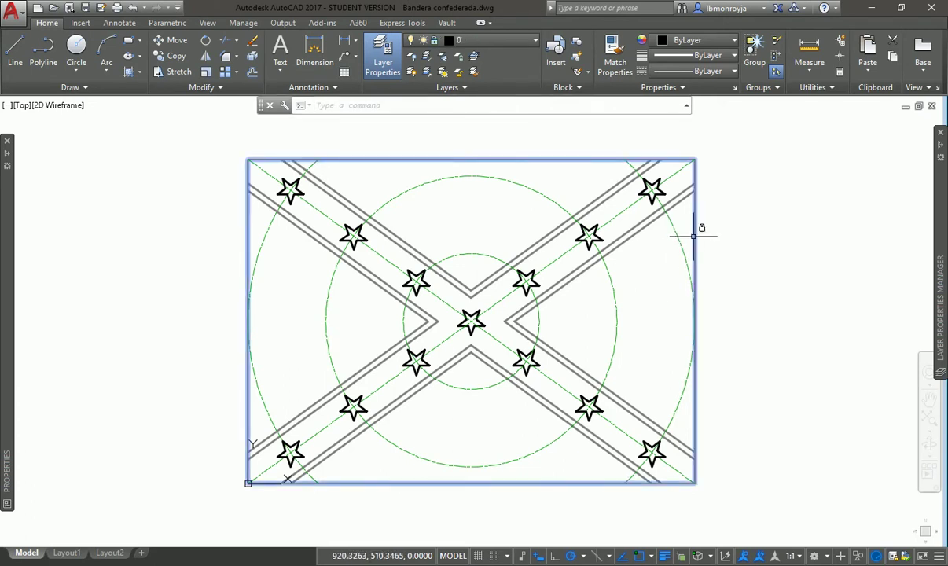
pyautogui.press('Escape')
pyautogui.click(678, 235)
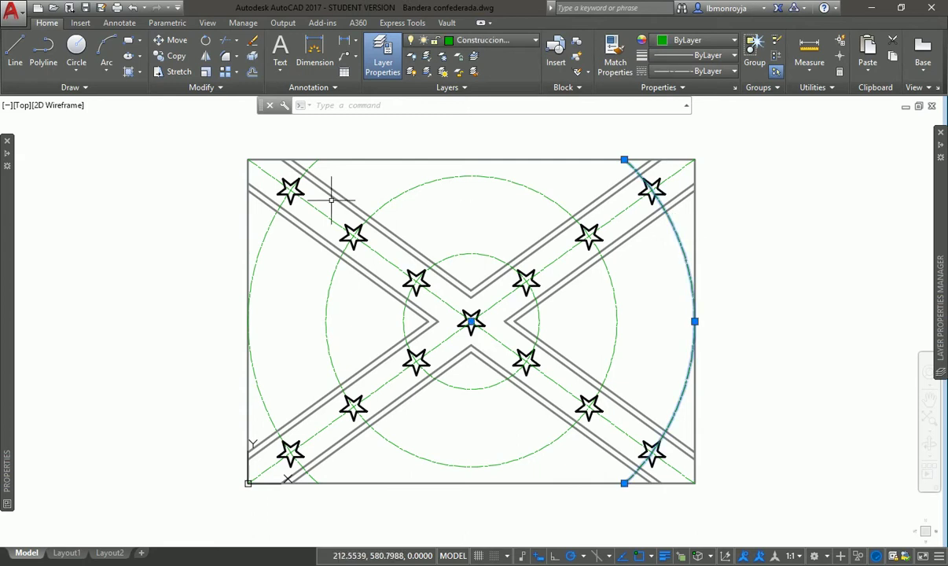
pyautogui.click(276, 211)
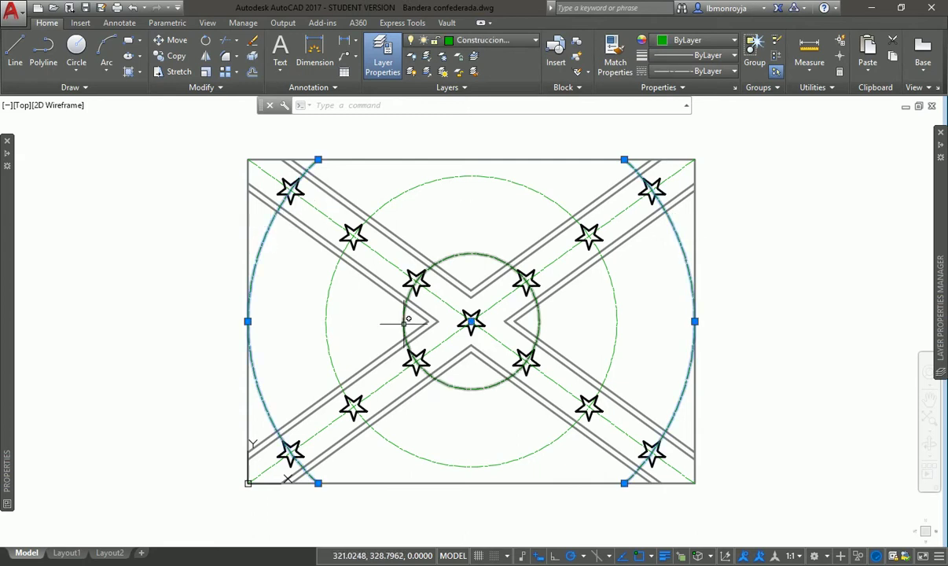
pyautogui.moveTo(408, 319)
pyautogui.press('Escape')
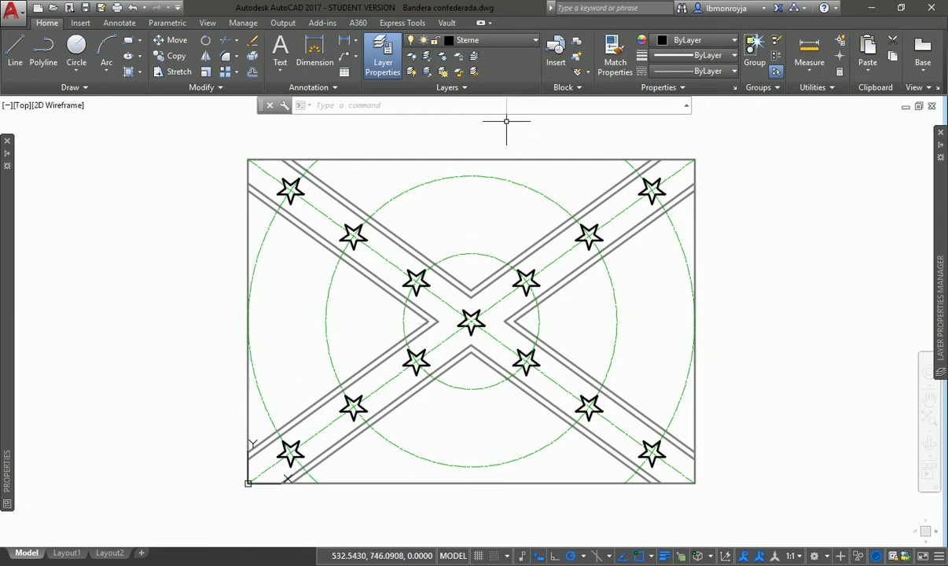
pyautogui.click(491, 44)
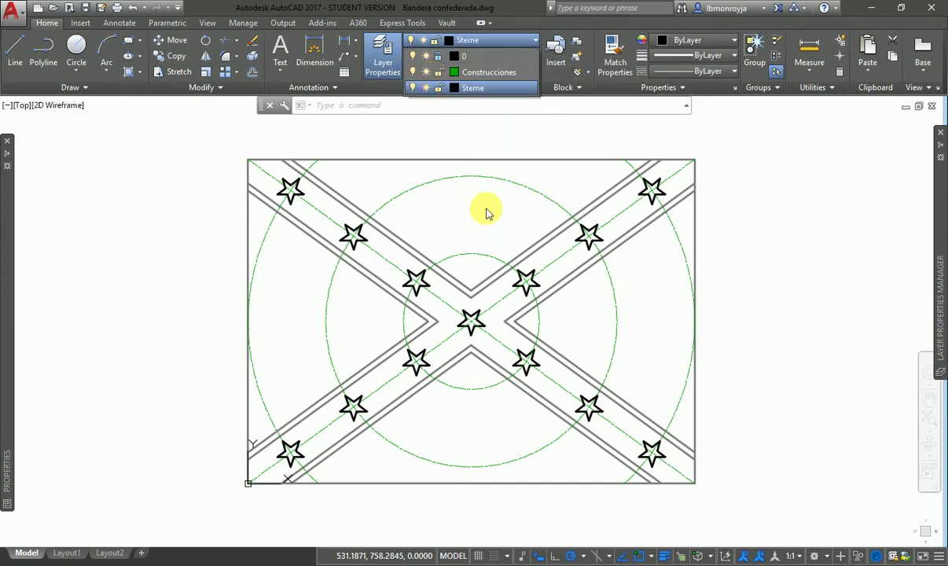
pyautogui.click(462, 138)
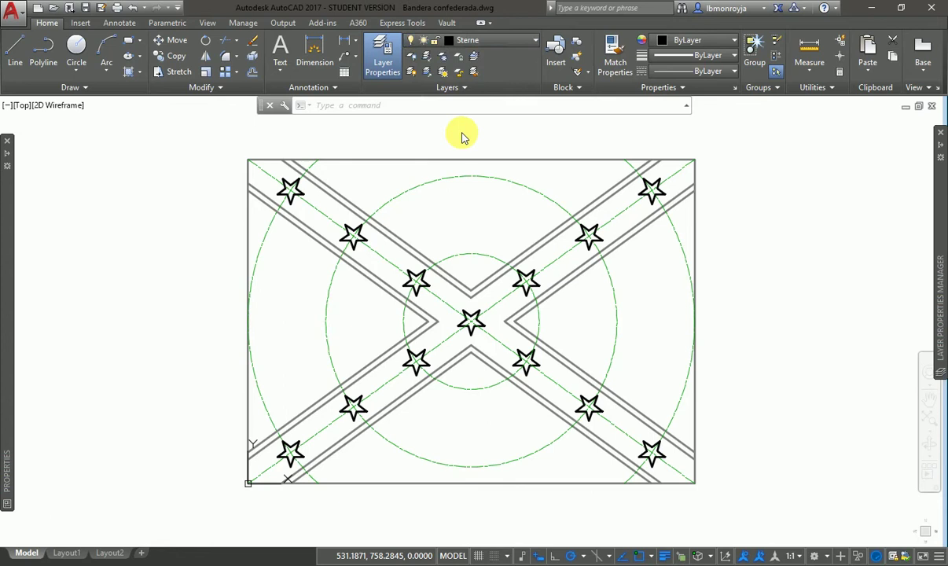
pyautogui.click(492, 41)
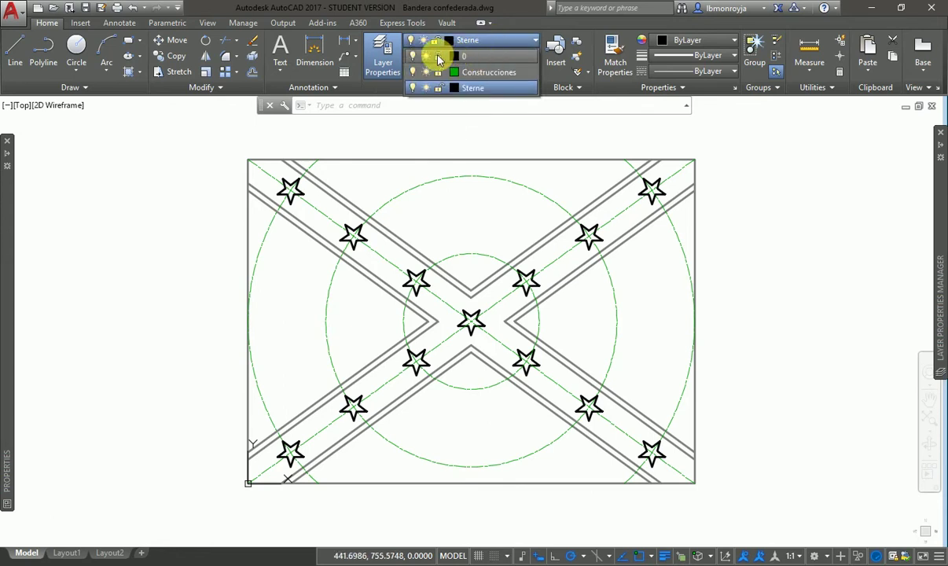
pyautogui.click(7, 37)
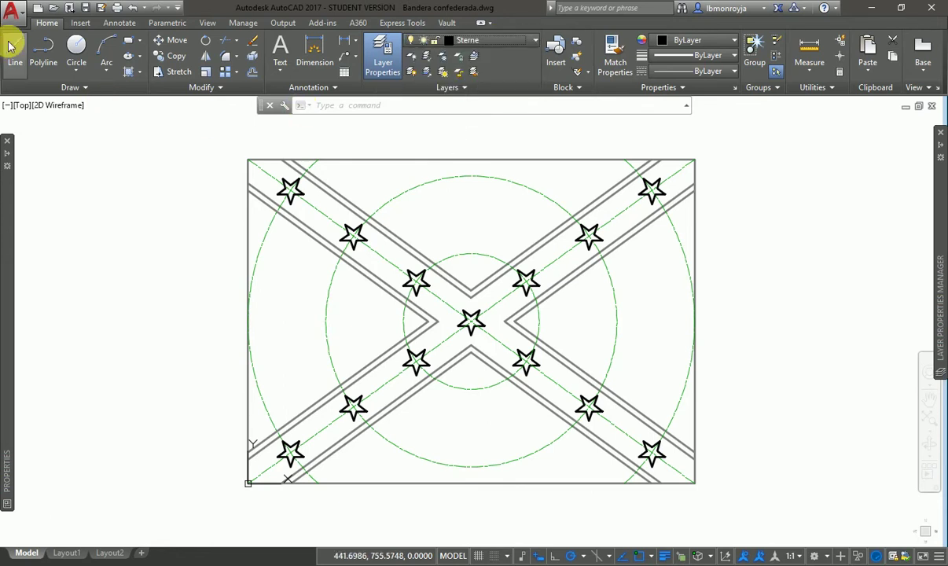
pyautogui.click(491, 42)
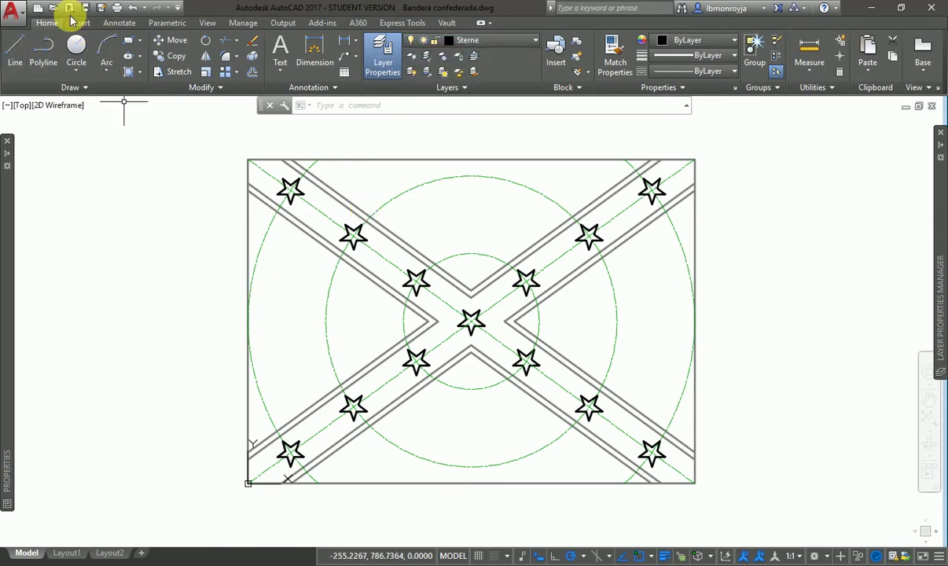
# Draw a test circle of about 144 units radius centred on the upper V-shaped corner of the stripes, and erase it
pyautogui.click(76, 44)
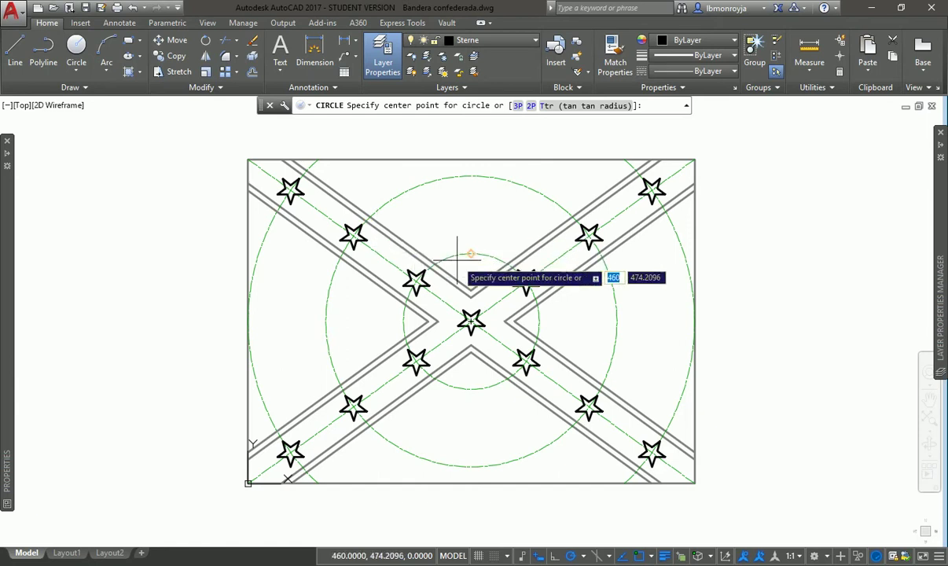
pyautogui.write('460')
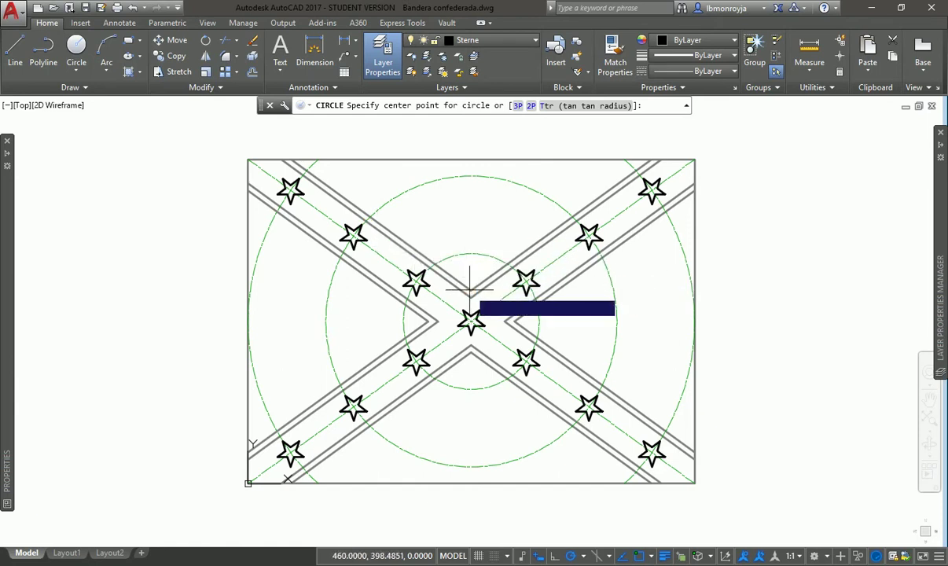
pyautogui.click(471, 290)
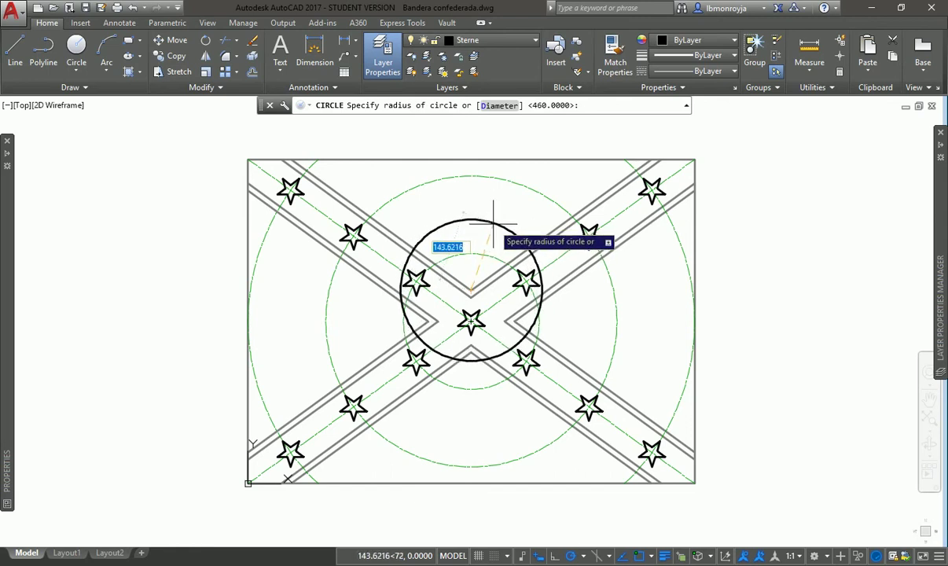
pyautogui.click(493, 222)
pyautogui.click(494, 222)
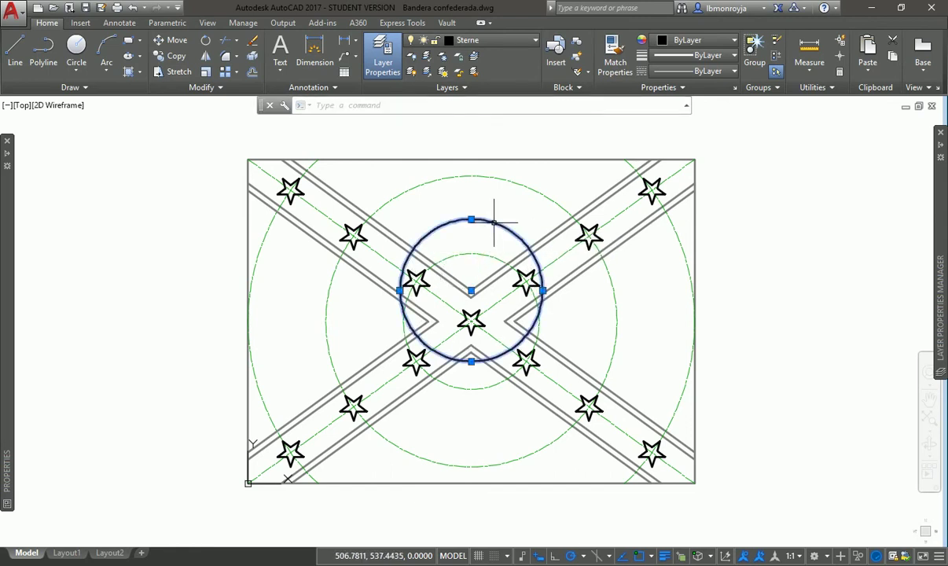
pyautogui.press('Delete')
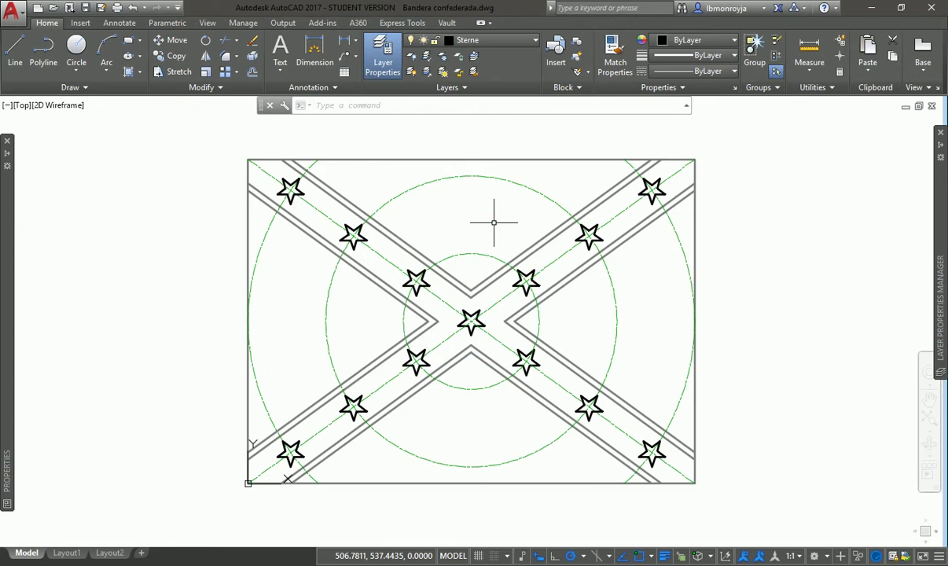
# Lock the Sterne layer
pyautogui.click(489, 39)
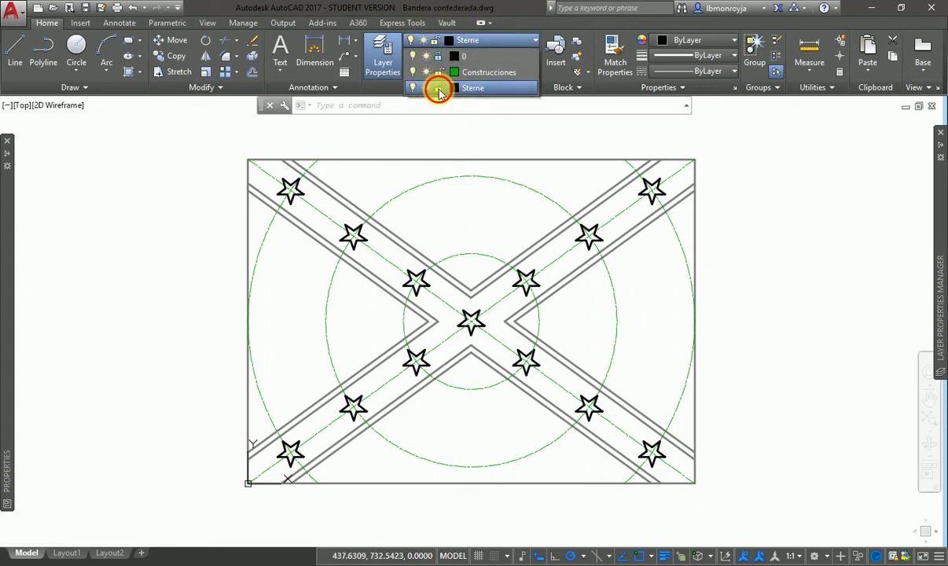
pyautogui.click(438, 91)
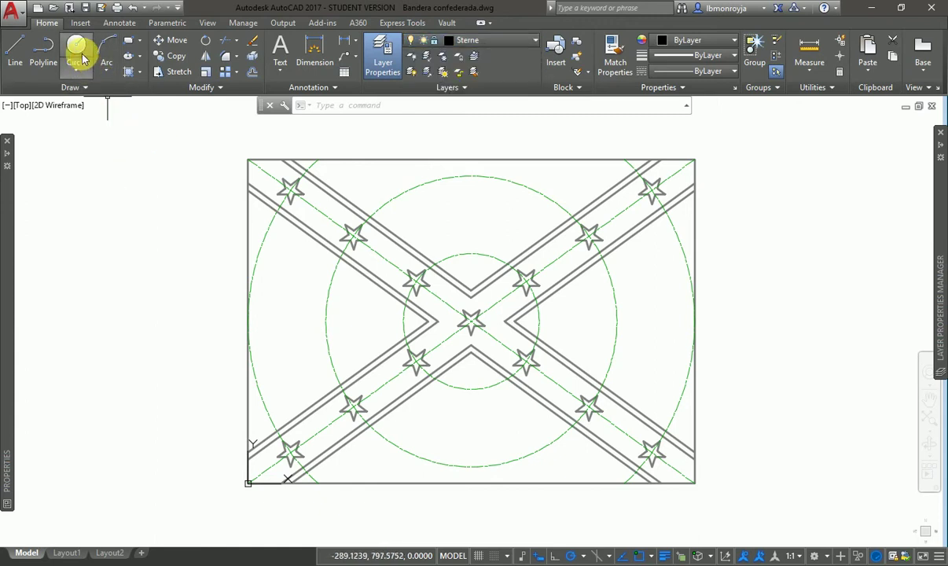
# Draw a closed eight-sided outline of freehand lines across the flag on the locked Sterne layer, and undo it
pyautogui.click(15, 50)
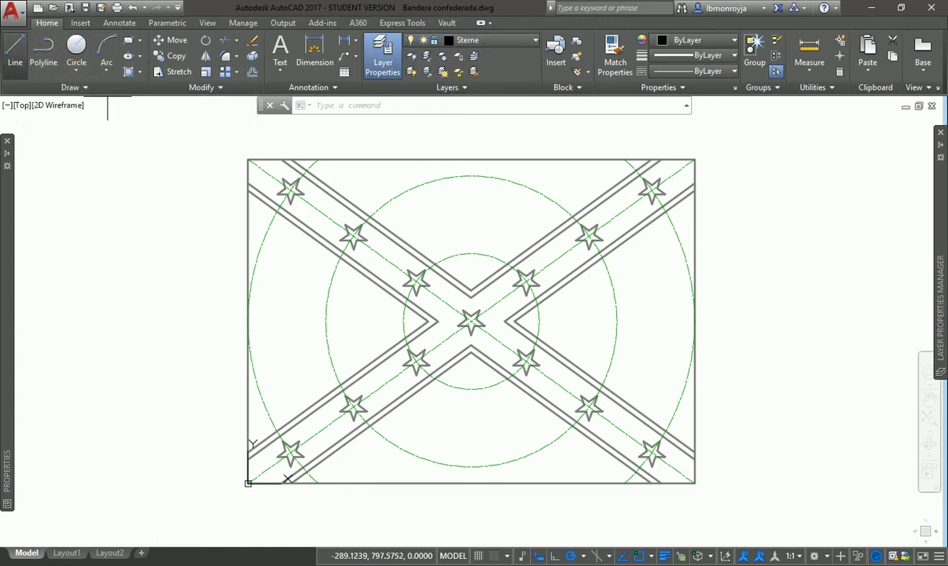
pyautogui.click(277, 278)
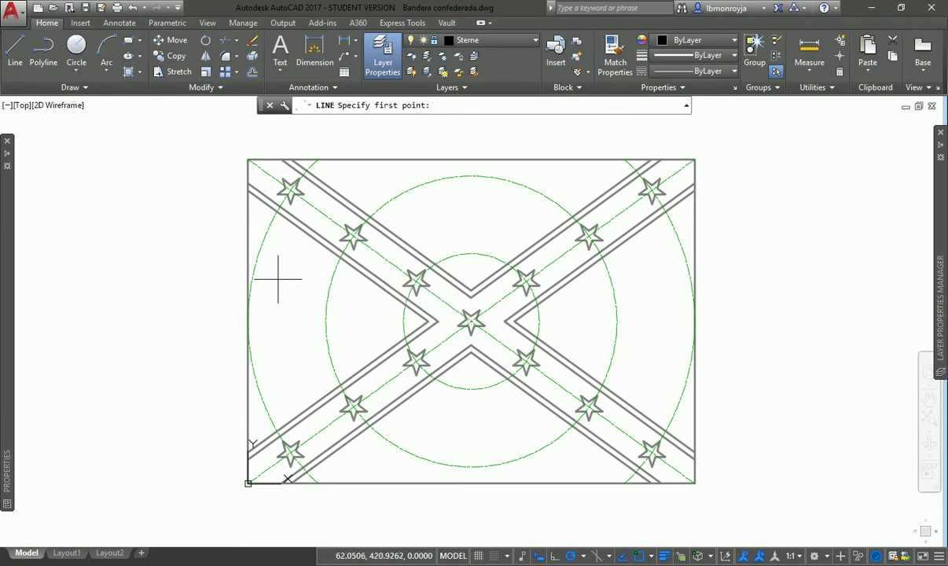
pyautogui.click(379, 178)
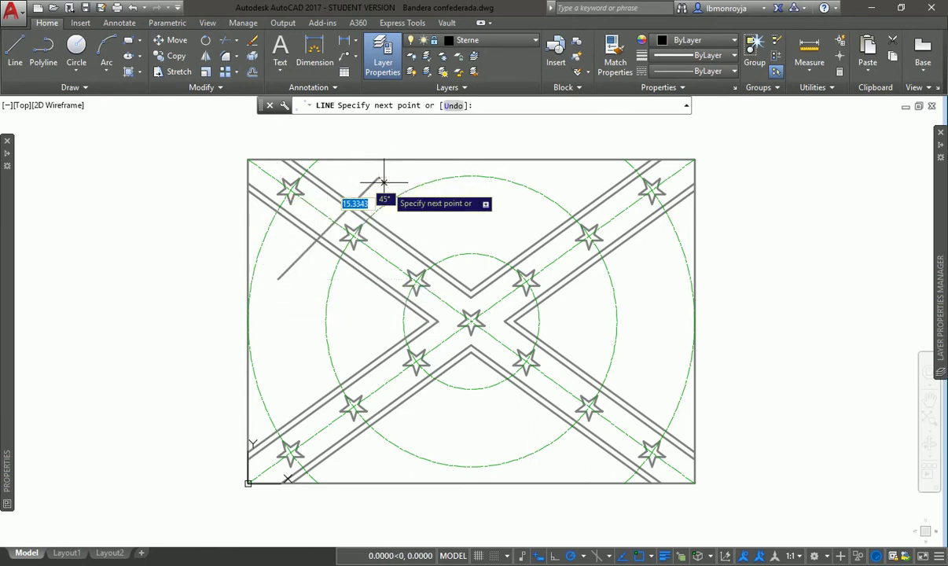
pyautogui.click(518, 220)
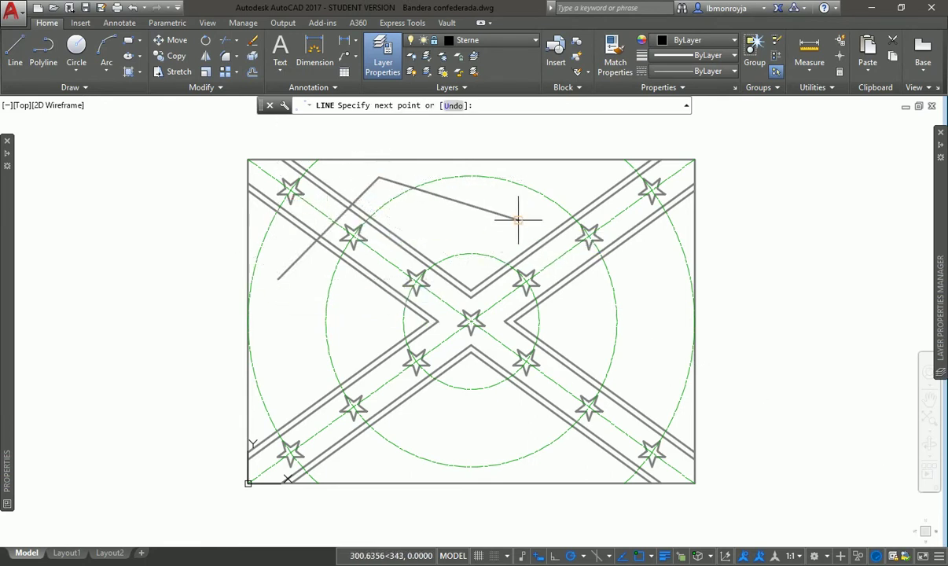
pyautogui.click(595, 323)
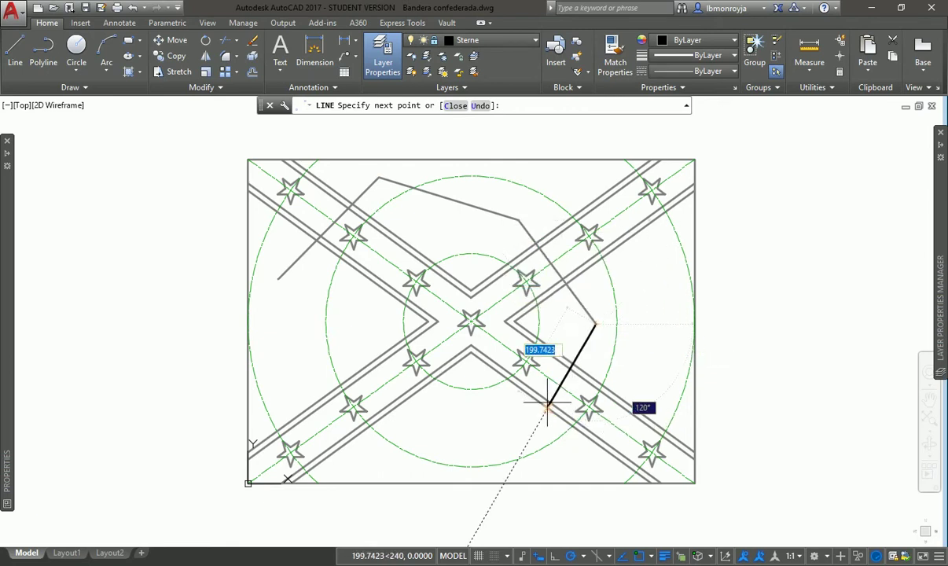
pyautogui.click(505, 421)
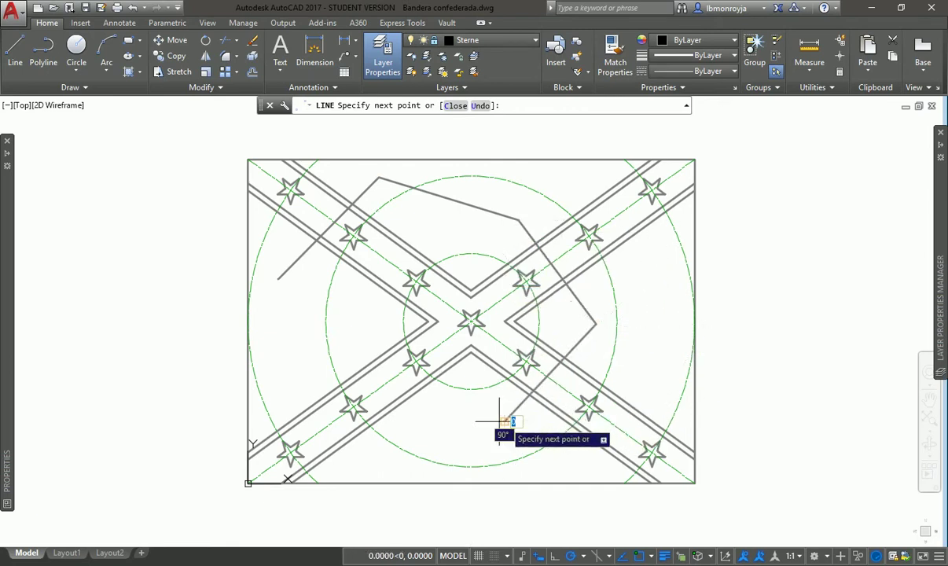
pyautogui.click(426, 421)
pyautogui.click(356, 338)
pyautogui.click(267, 327)
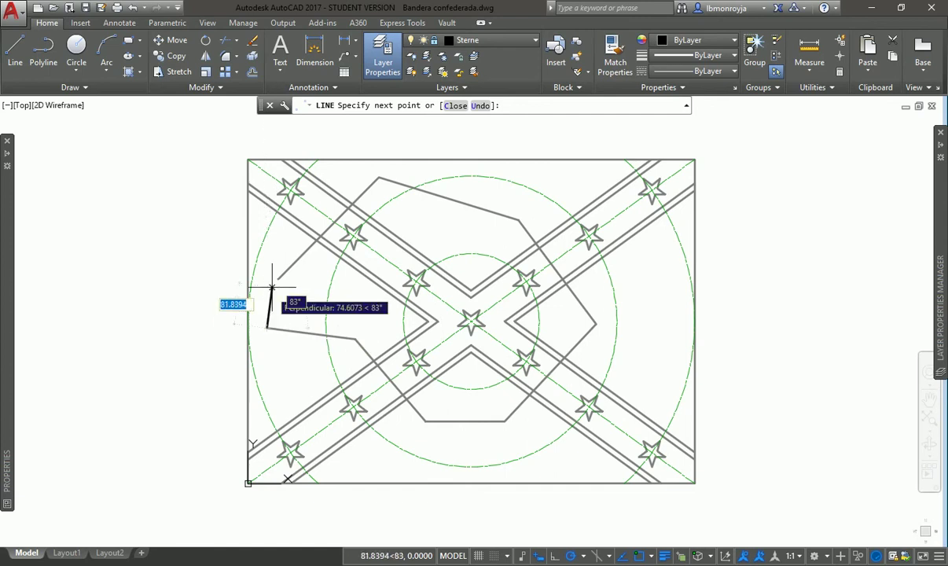
pyautogui.click(277, 277)
pyautogui.rightClick(335, 339)
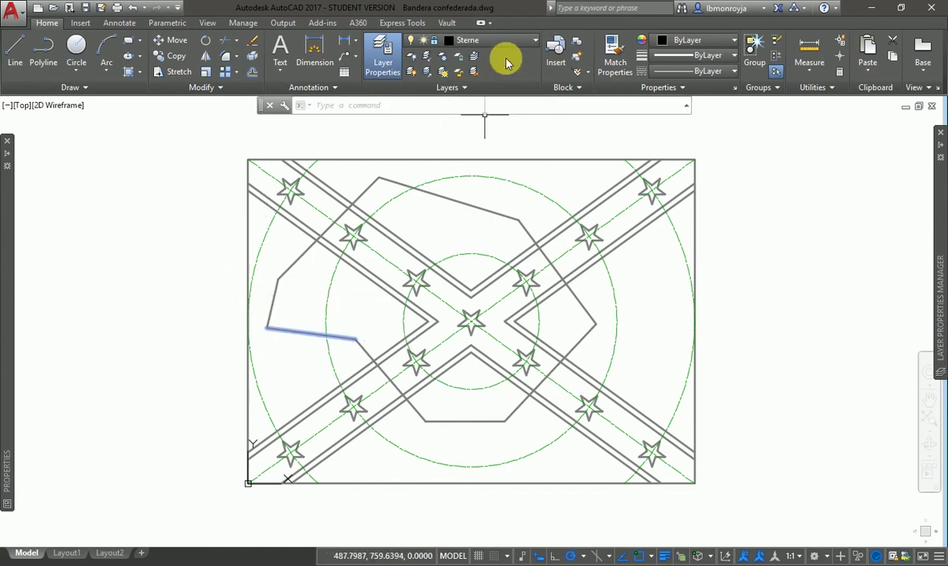
pyautogui.hotkey('ctrl', 'z')
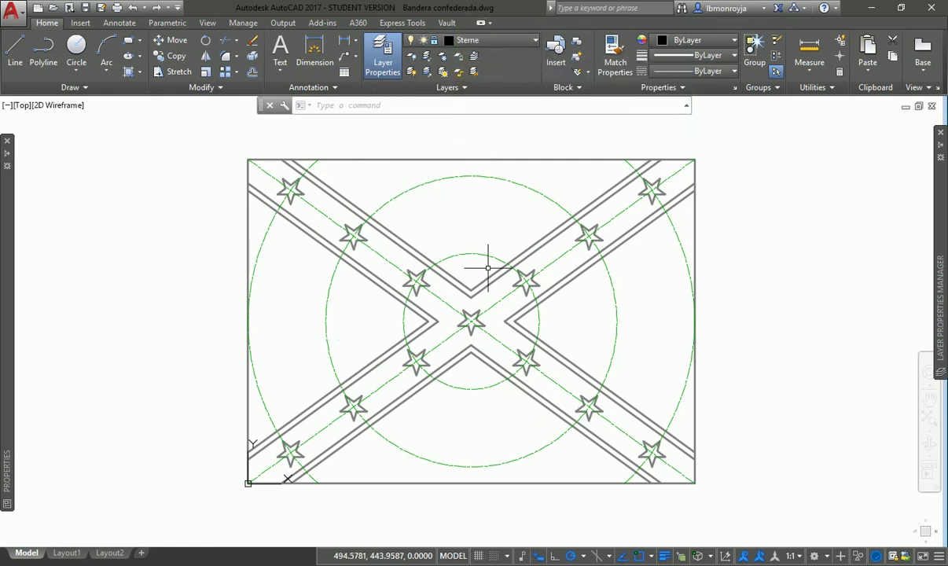
# Unlock layer 0 and the Sterne layer
pyautogui.click(511, 39)
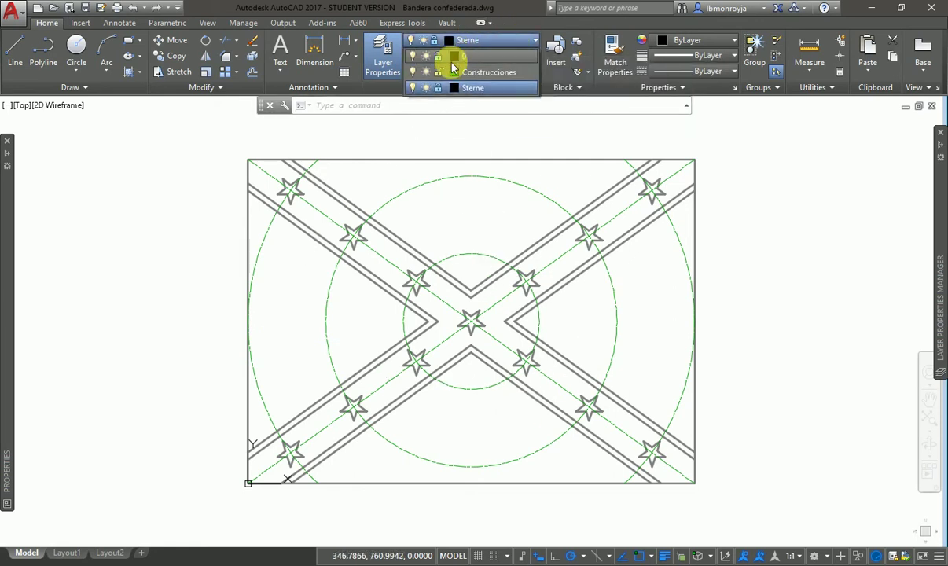
pyautogui.click(437, 55)
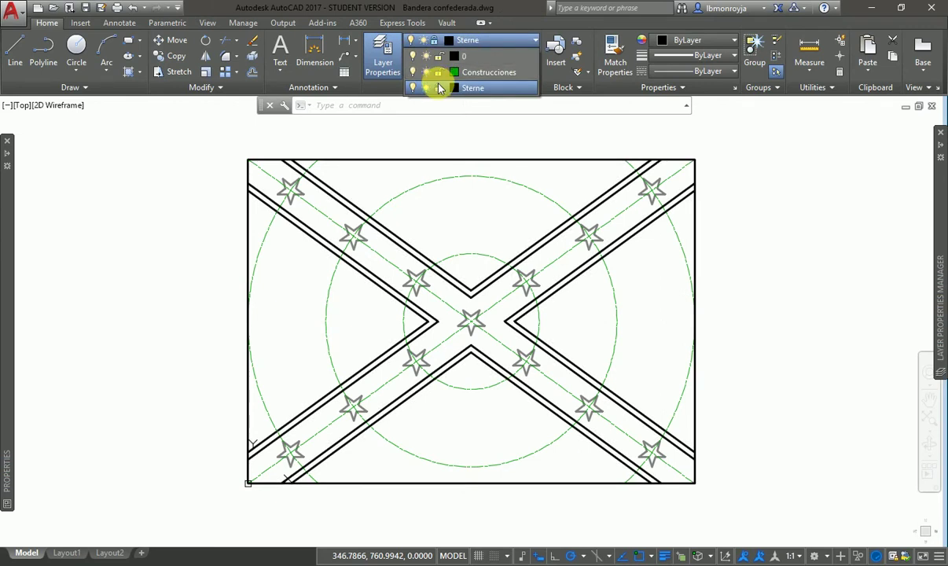
pyautogui.click(437, 87)
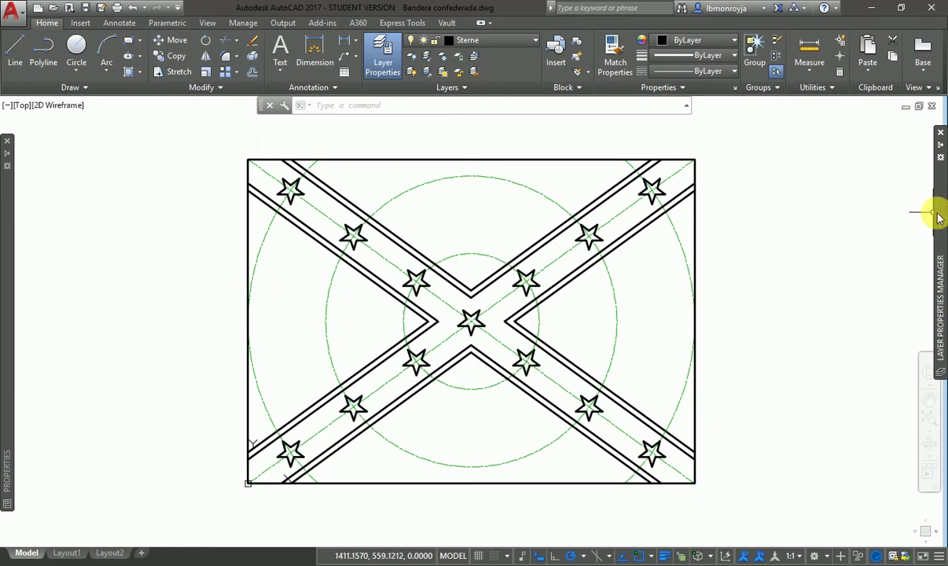
pyautogui.moveTo(937, 212)
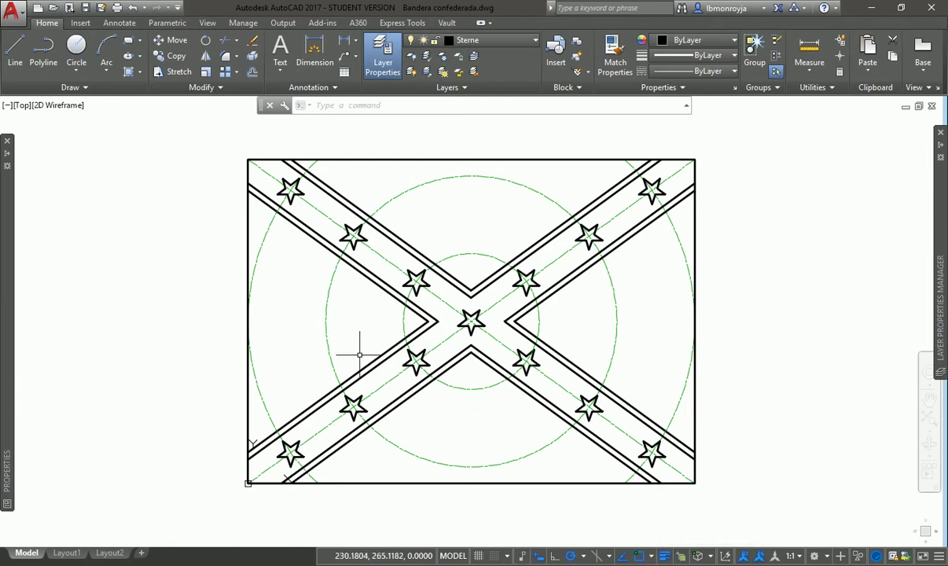
pyautogui.moveTo(7, 218)
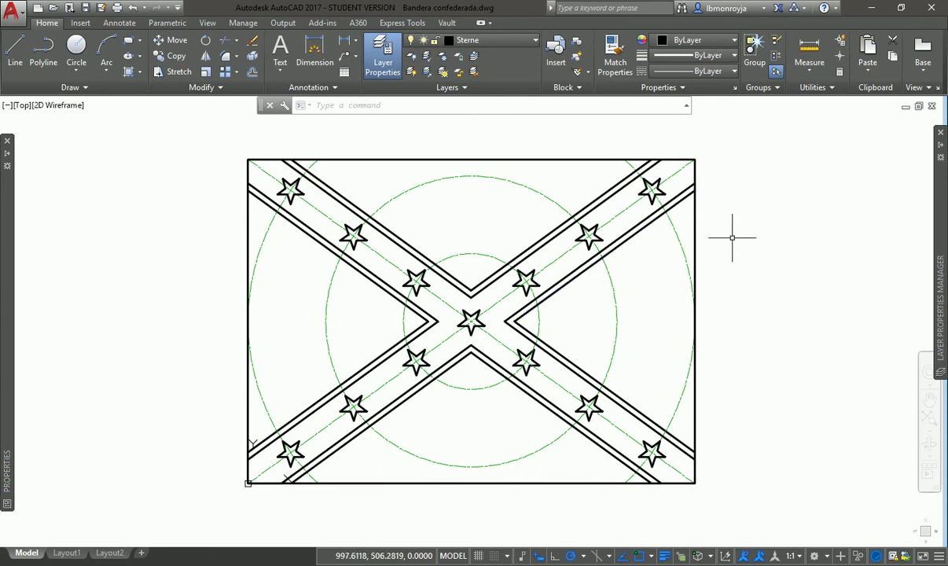
pyautogui.press('Return')
pyautogui.moveTo(762, 296); pyautogui.dragTo(582, 301)
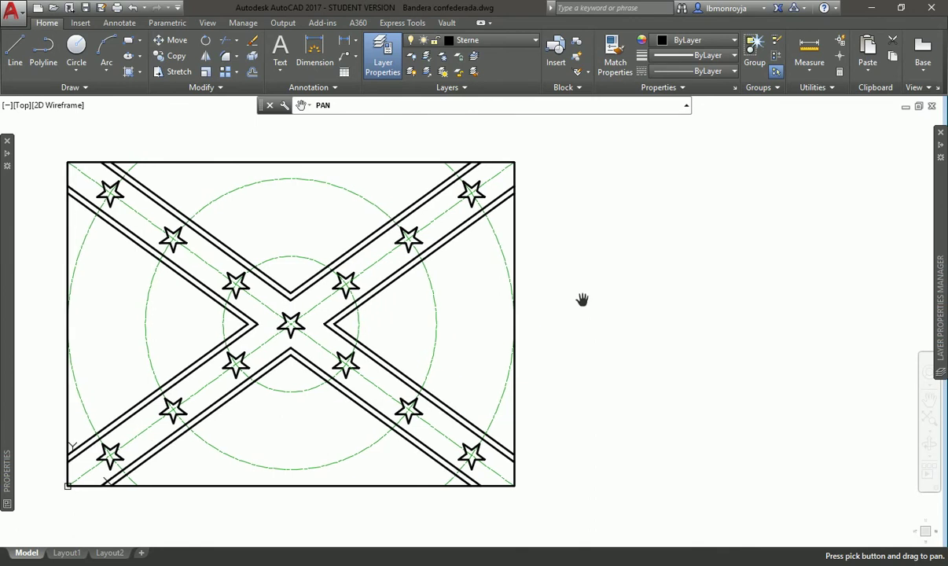
pyautogui.press('Escape')
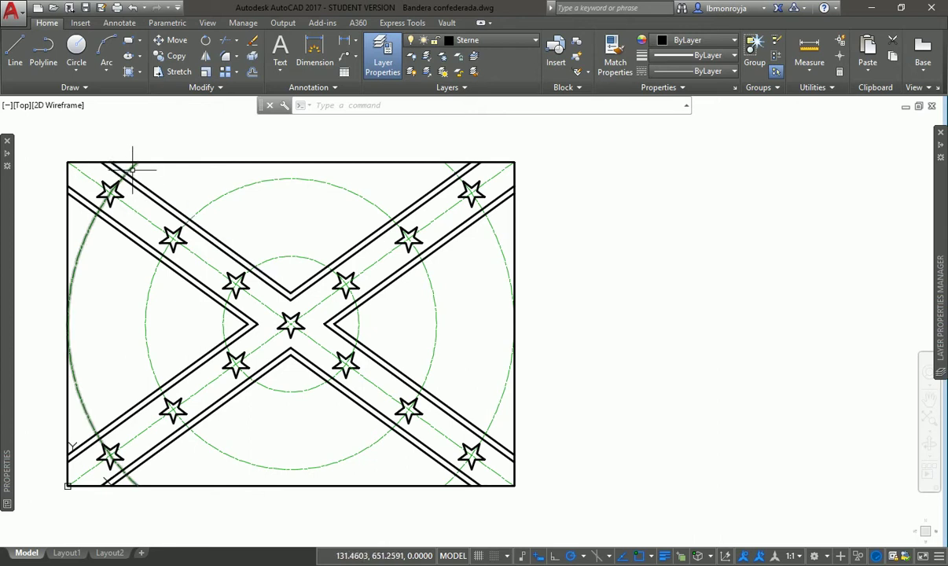
# Lock the Construcciones layer
pyautogui.click(491, 46)
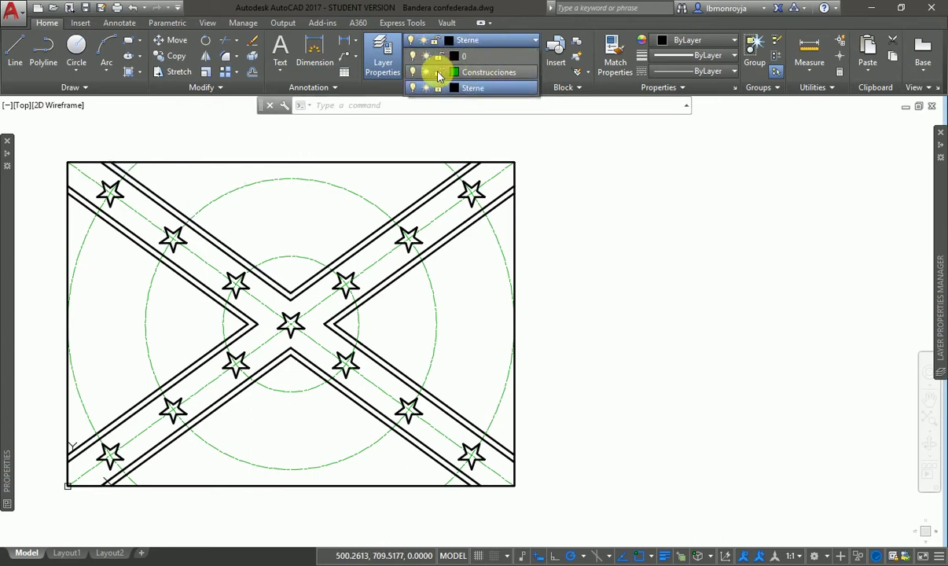
pyautogui.click(438, 71)
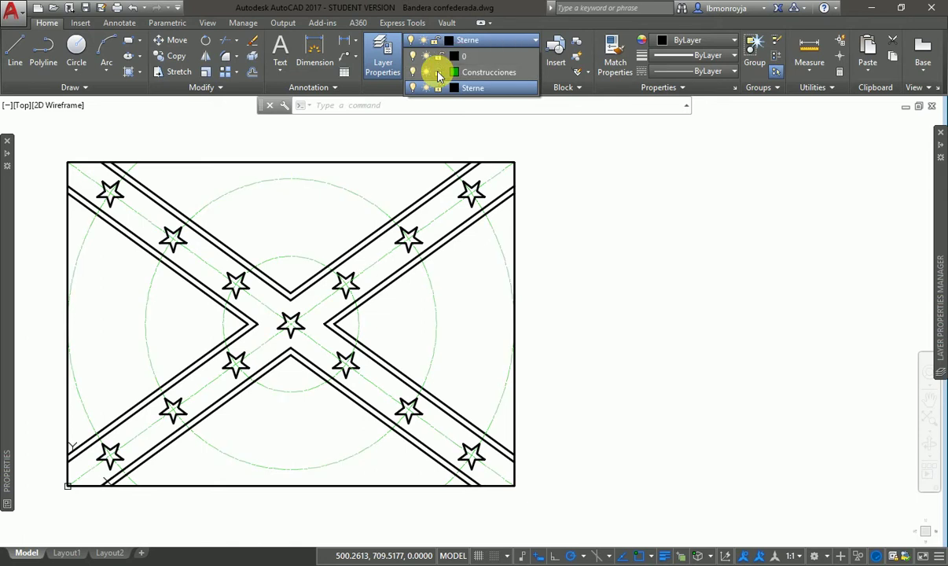
pyautogui.click(48, 179)
# Copy the whole flag horizontally to the right of the original, using its lower-left corner as base point and leaving a small gap
pyautogui.click(48, 145)
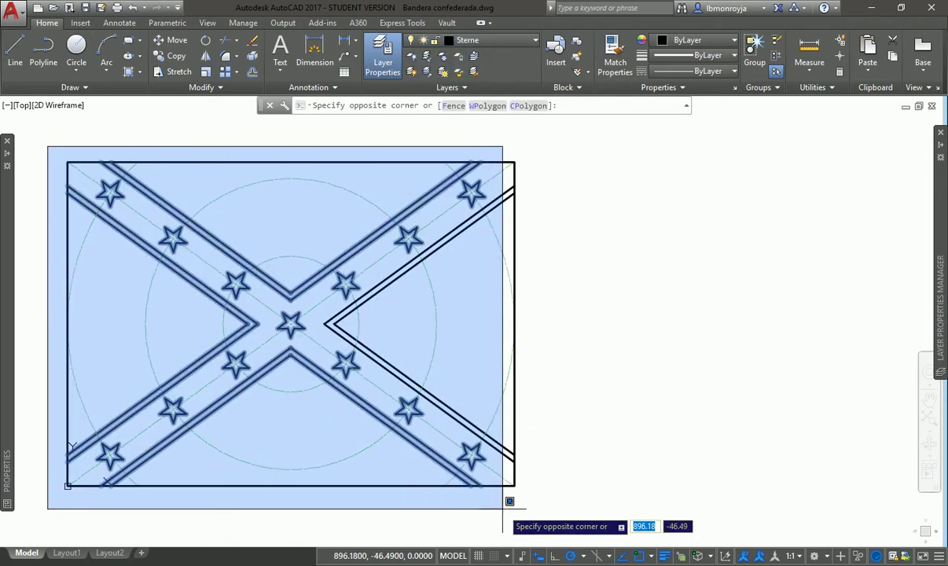
pyautogui.click(553, 517)
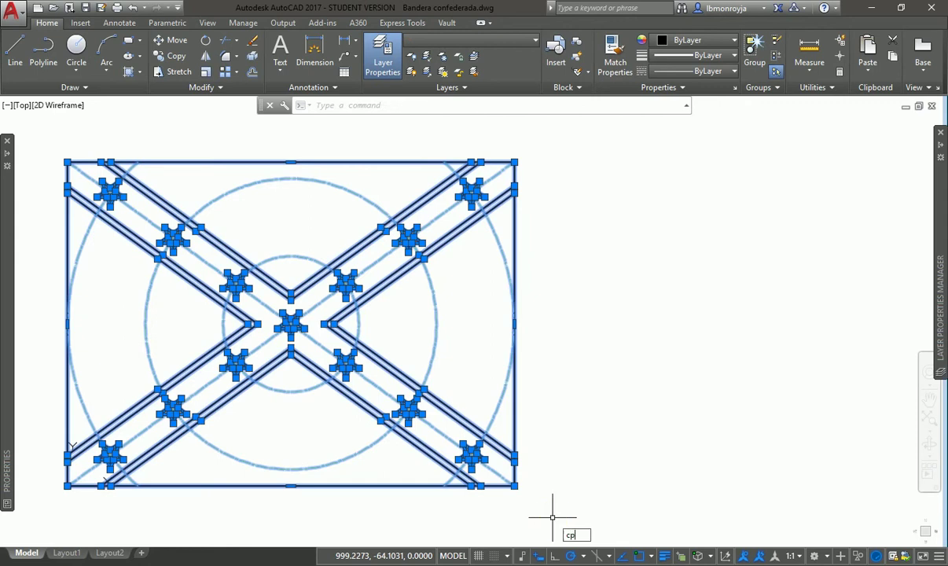
pyautogui.press('Return')
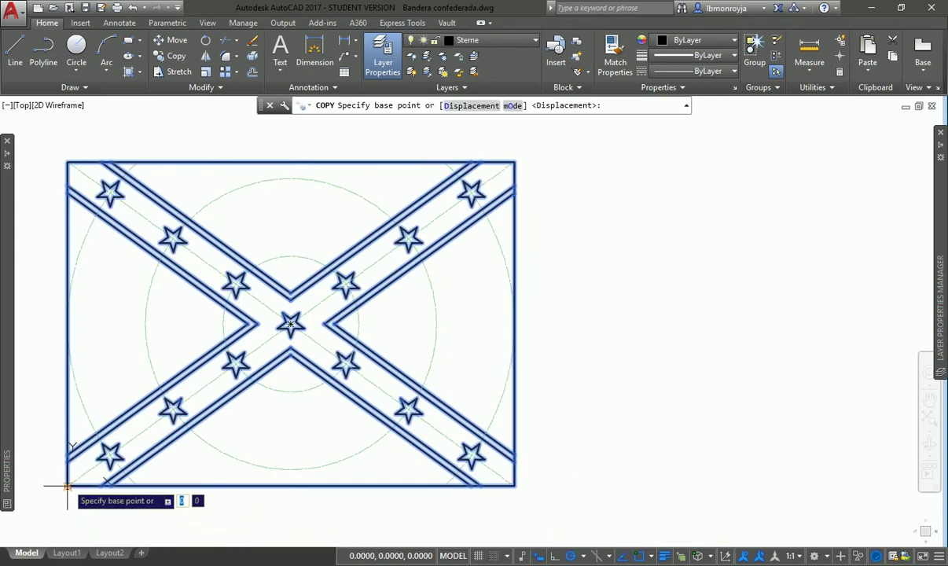
pyautogui.click(67, 486)
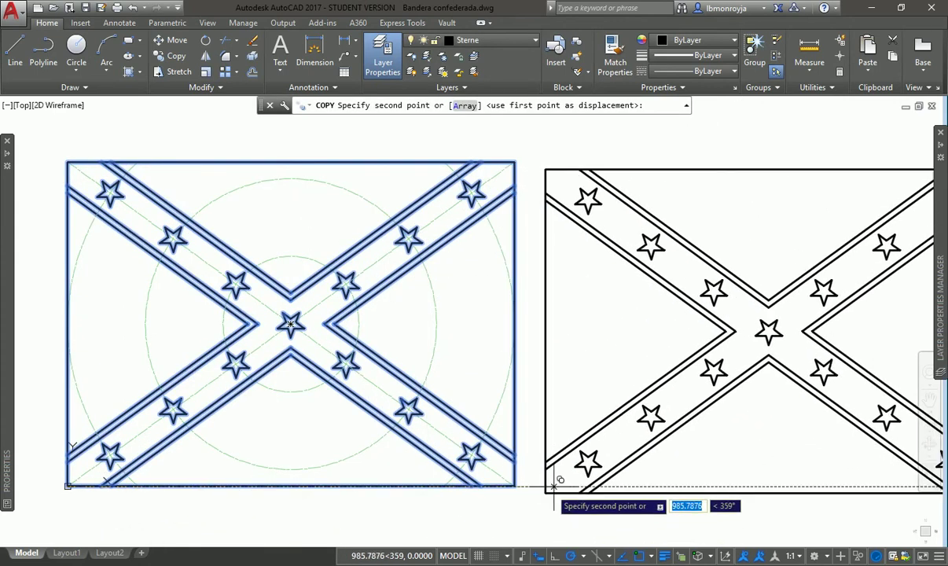
pyautogui.click(567, 486)
pyautogui.press('Return')
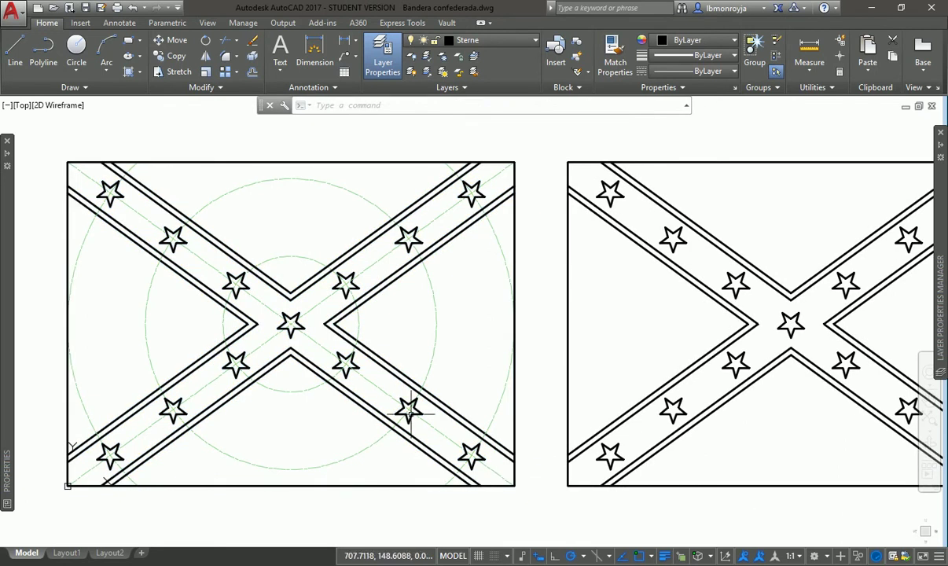
# Reframe the drawing so that the original flag and its copy both fit completely in view
pyautogui.press('Return')
pyautogui.press('Return')
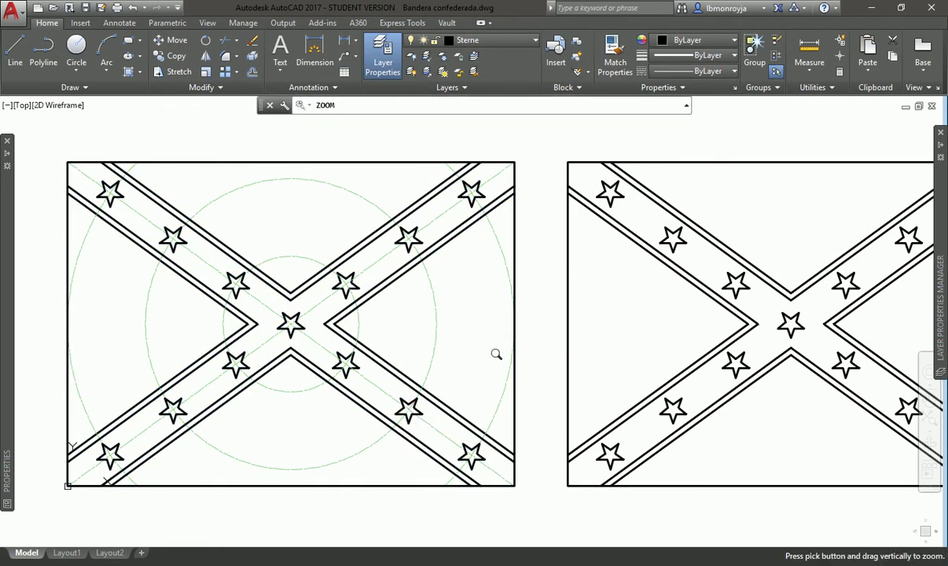
pyautogui.moveTo(496, 354); pyautogui.dragTo(497, 395)
pyautogui.press('Escape')
pyautogui.write('p')
pyautogui.press('Return')
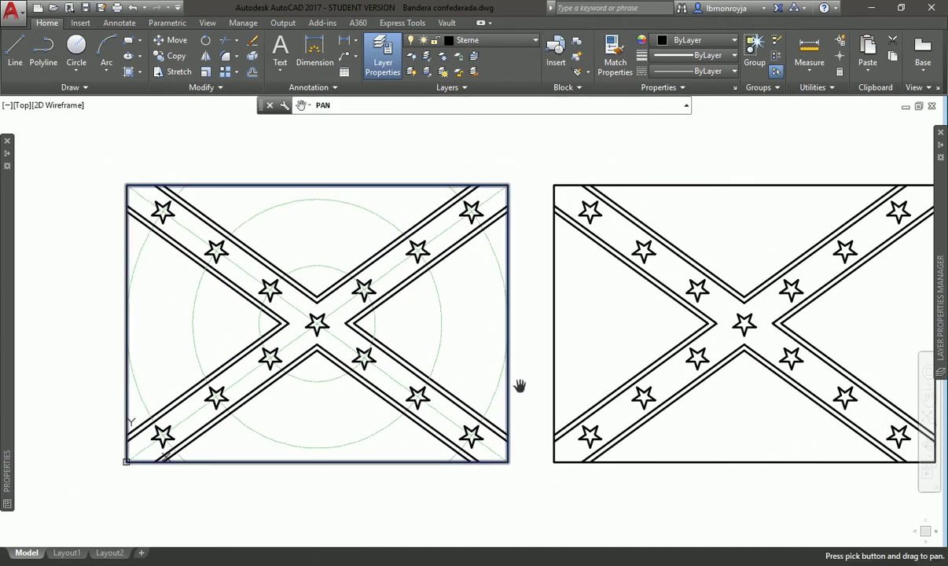
pyautogui.moveTo(523, 389); pyautogui.dragTo(453, 381)
pyautogui.press('Escape')
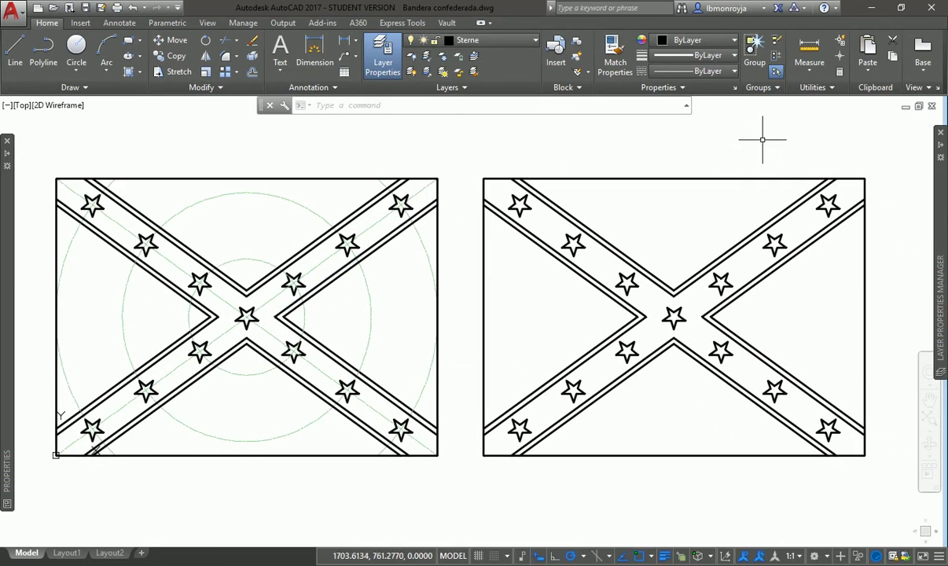
# Create a new layer named pintura
pyautogui.moveTo(937, 194)
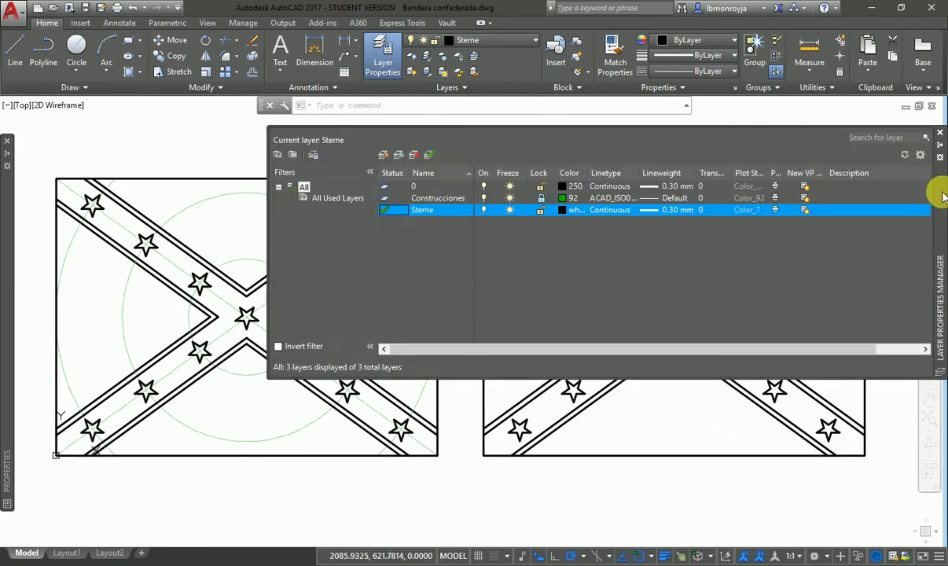
pyautogui.click(383, 155)
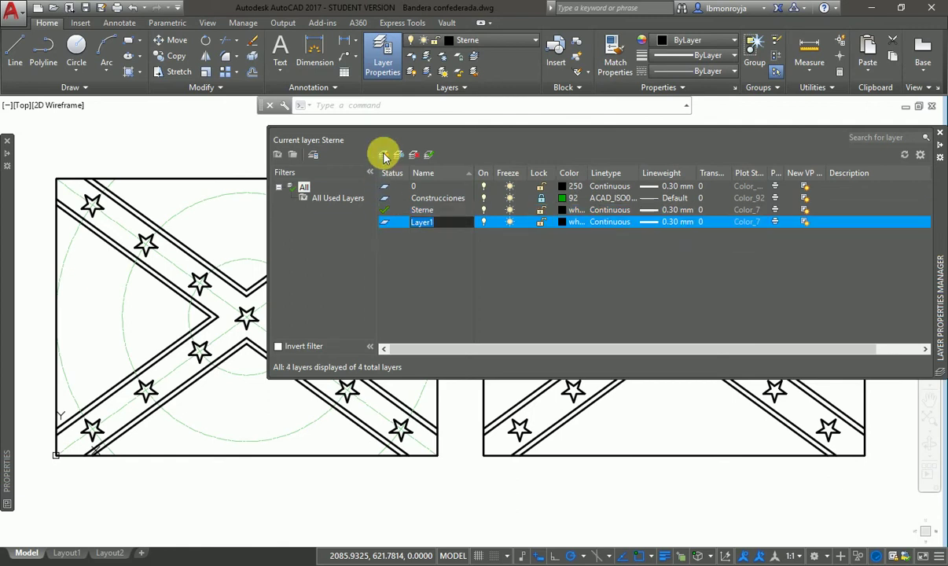
pyautogui.write('pintura')
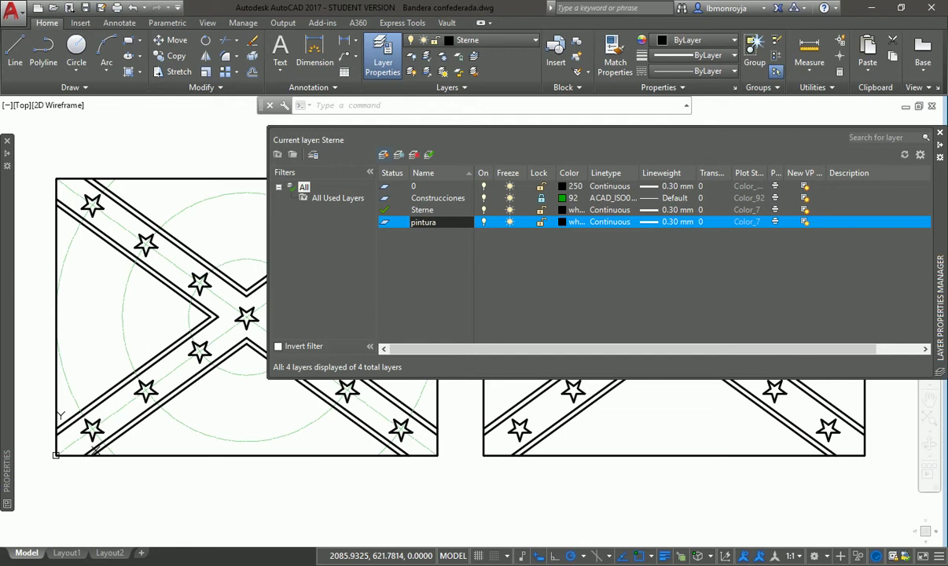
pyautogui.press('Return')
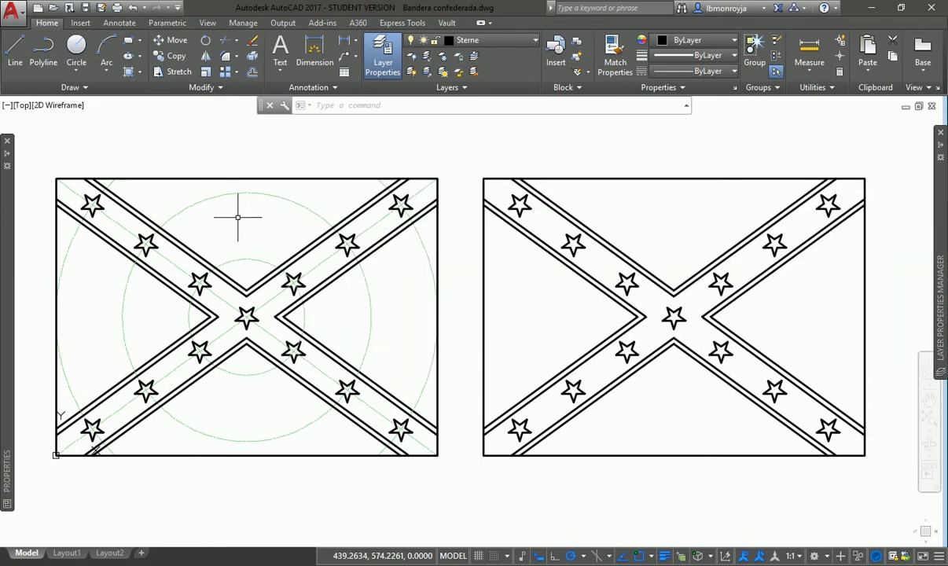
# Rename the Sterne layer to Estrellas
pyautogui.moveTo(937, 238)
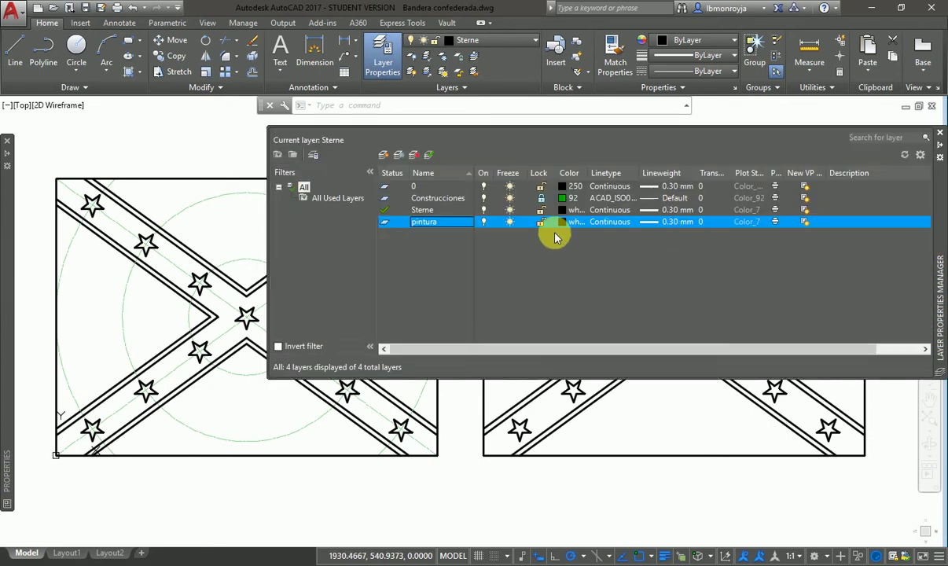
pyautogui.click(435, 211)
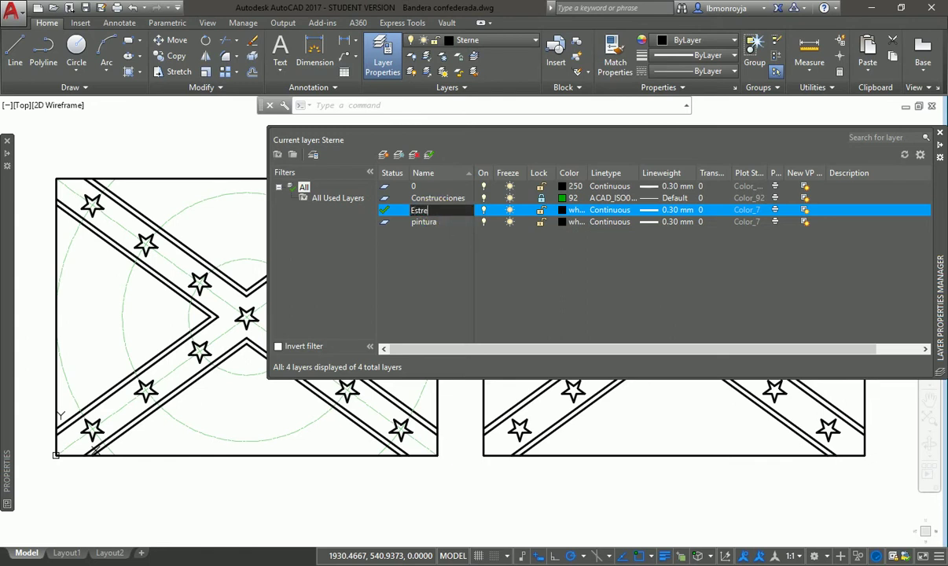
pyautogui.press('Return')
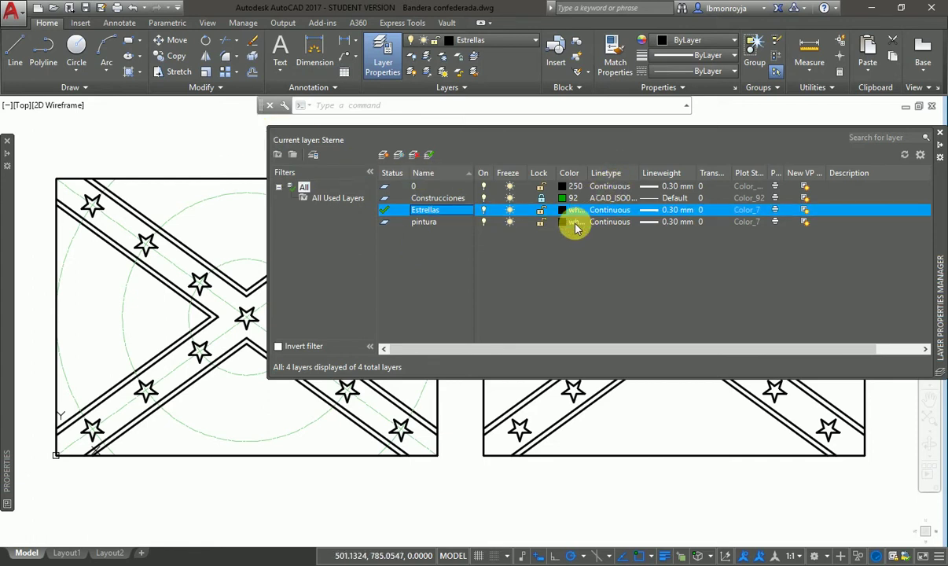
pyautogui.click(199, 132)
pyautogui.press('Escape')
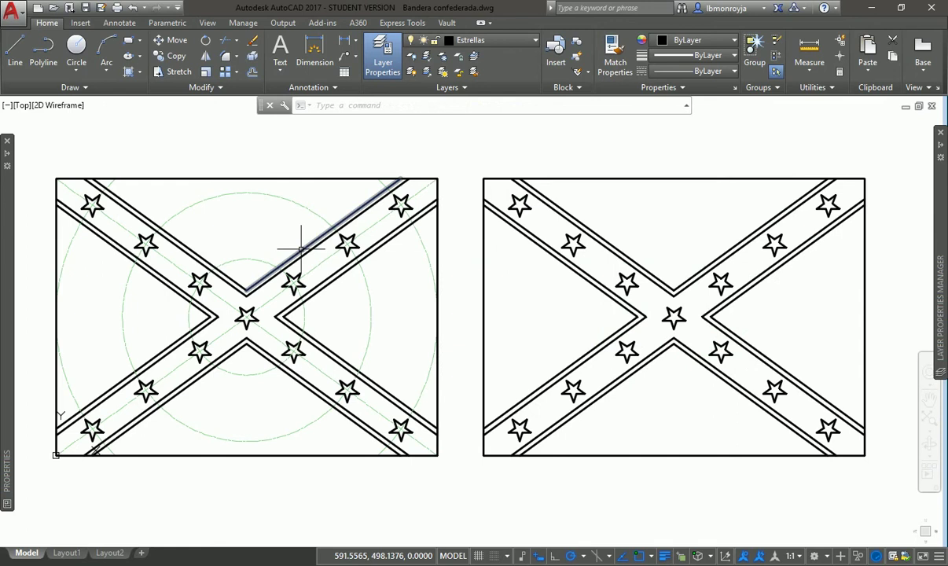
pyautogui.hotkey('ctrl', 'Tab')
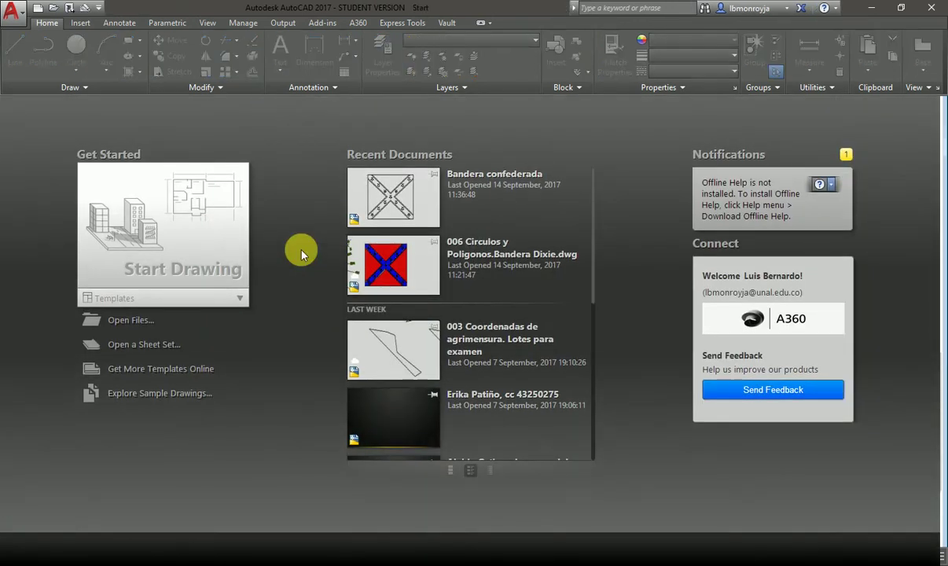
pyautogui.hotkey('ctrl', 'Tab')
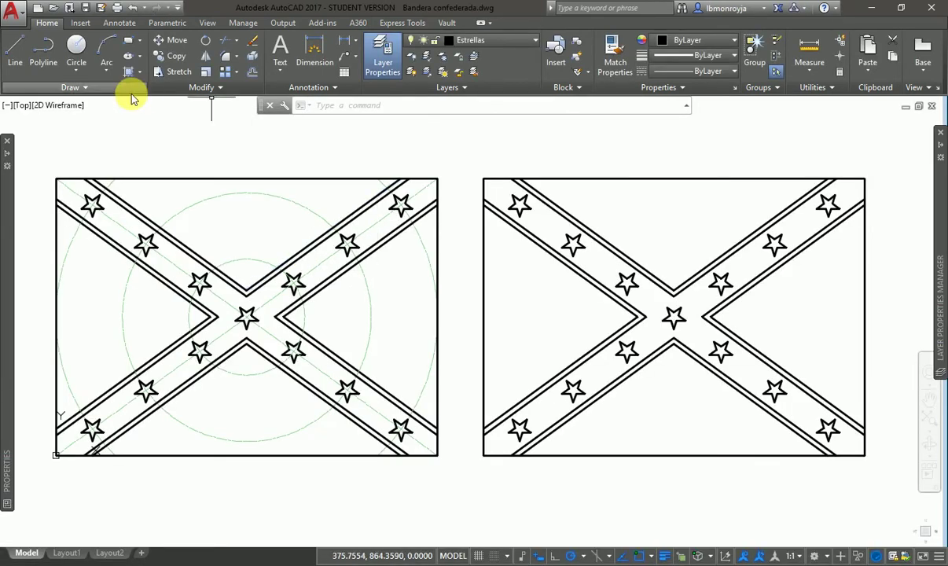
# Make pintura the current layer and fill the four triangular fields of the copied flag with a solid red hatch
pyautogui.click(507, 39)
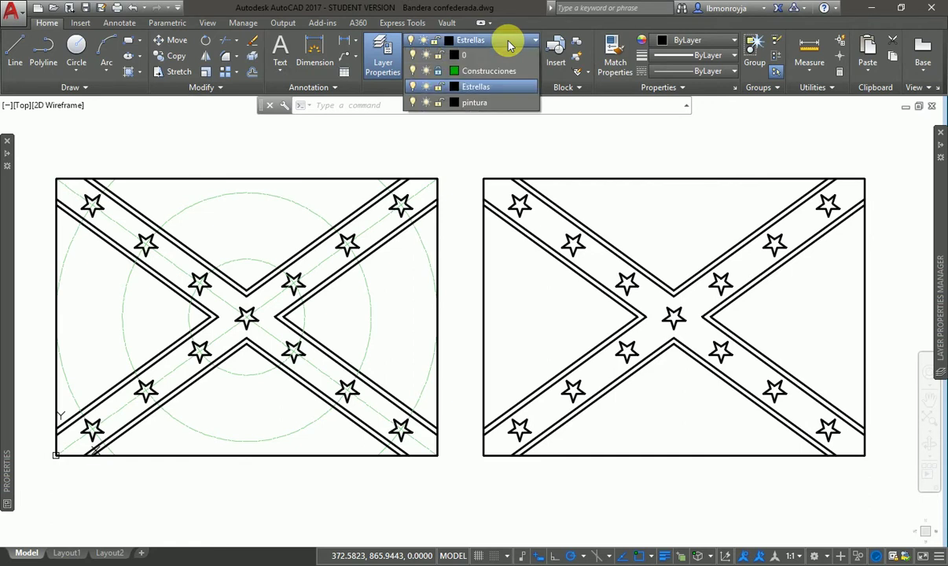
pyautogui.click(481, 106)
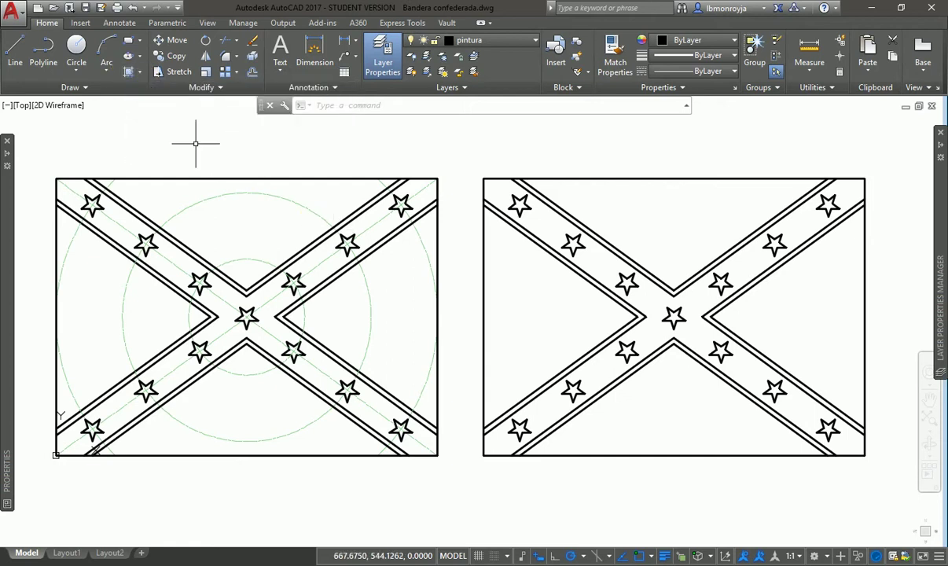
pyautogui.click(127, 70)
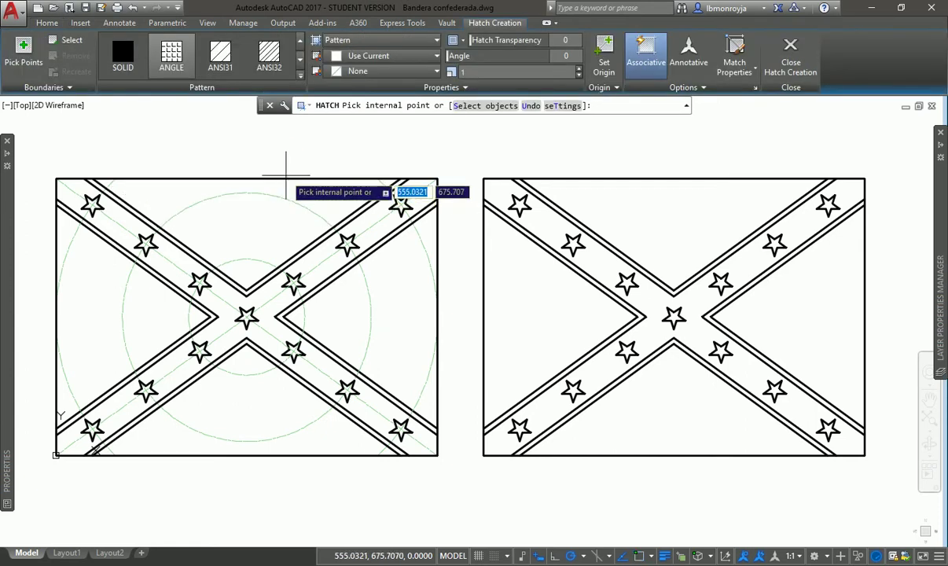
pyautogui.click(125, 61)
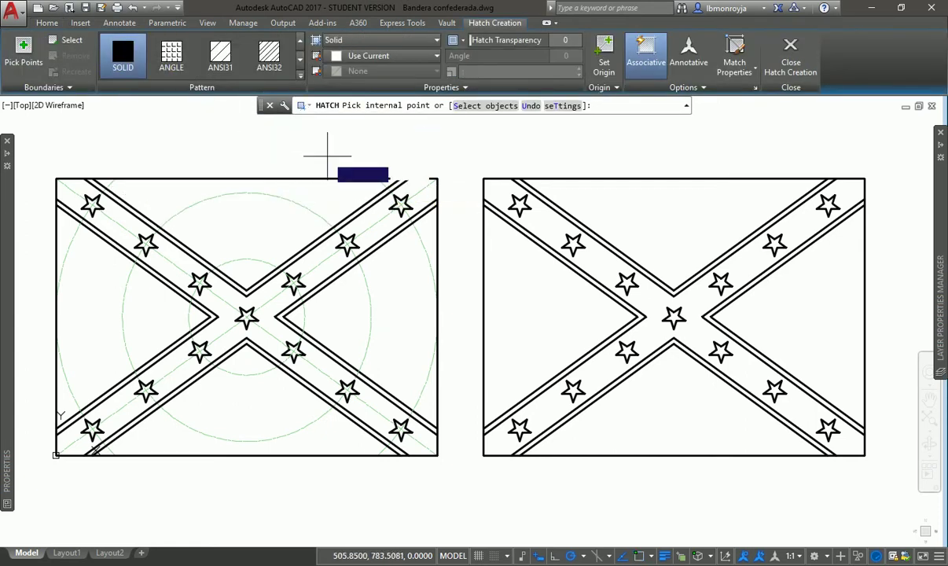
pyautogui.click(534, 198)
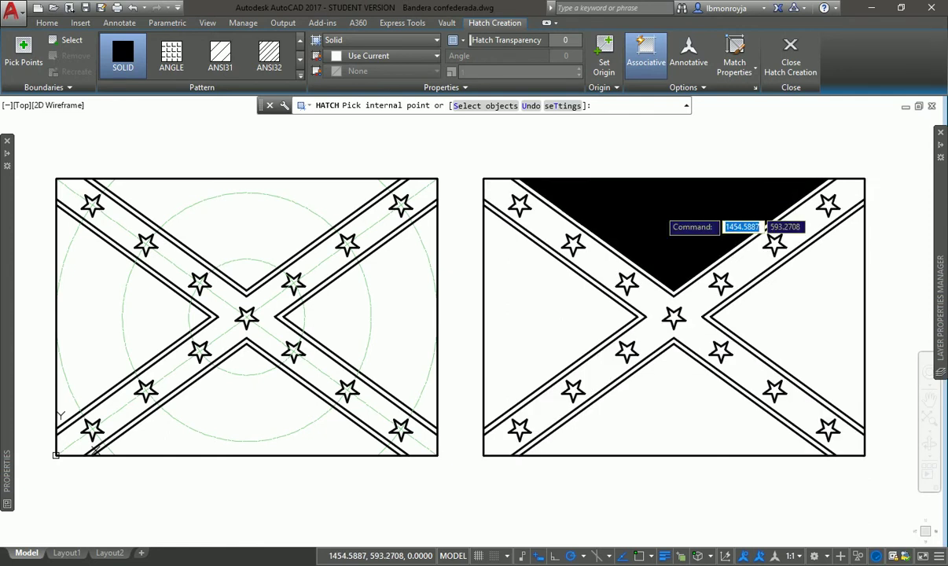
pyautogui.click(403, 56)
pyautogui.click(332, 205)
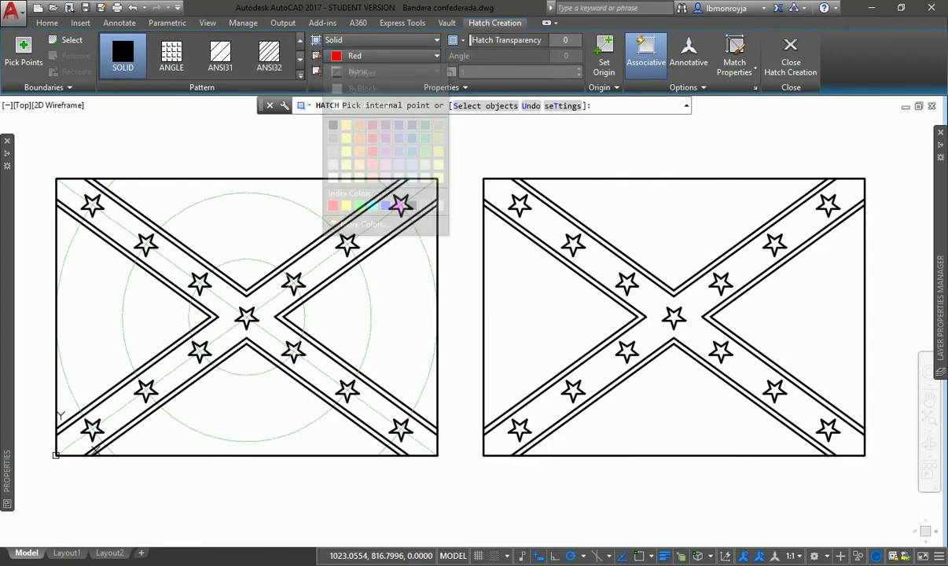
pyautogui.click(673, 202)
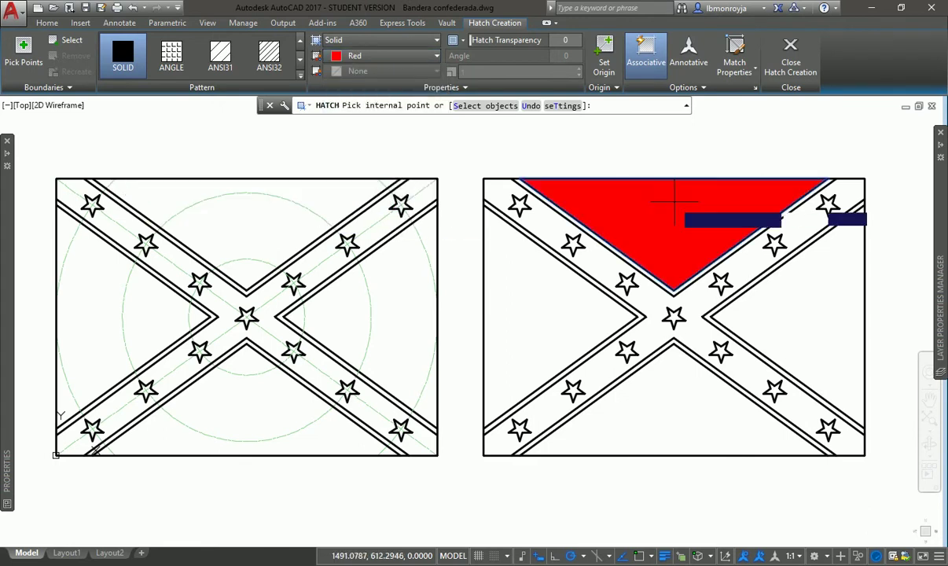
pyautogui.click(540, 318)
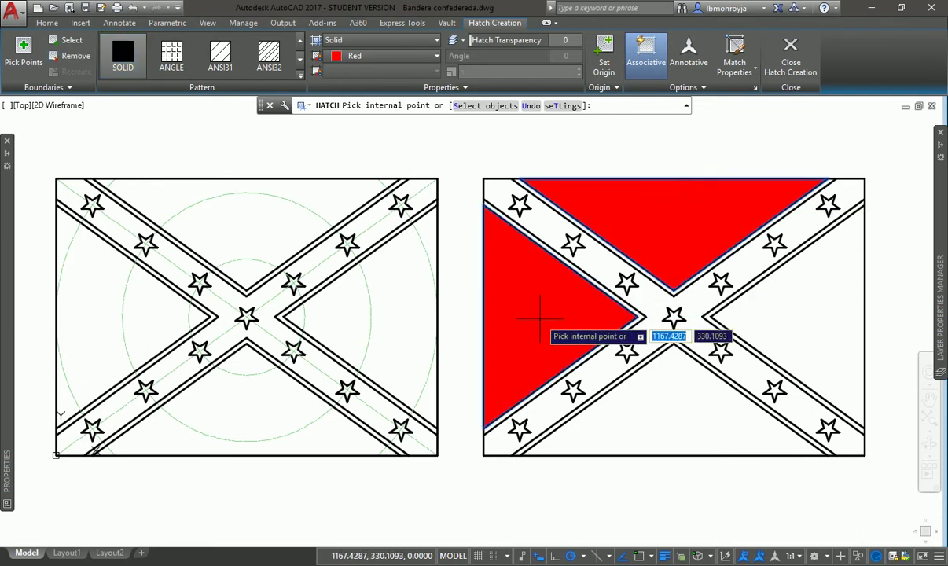
pyautogui.click(655, 401)
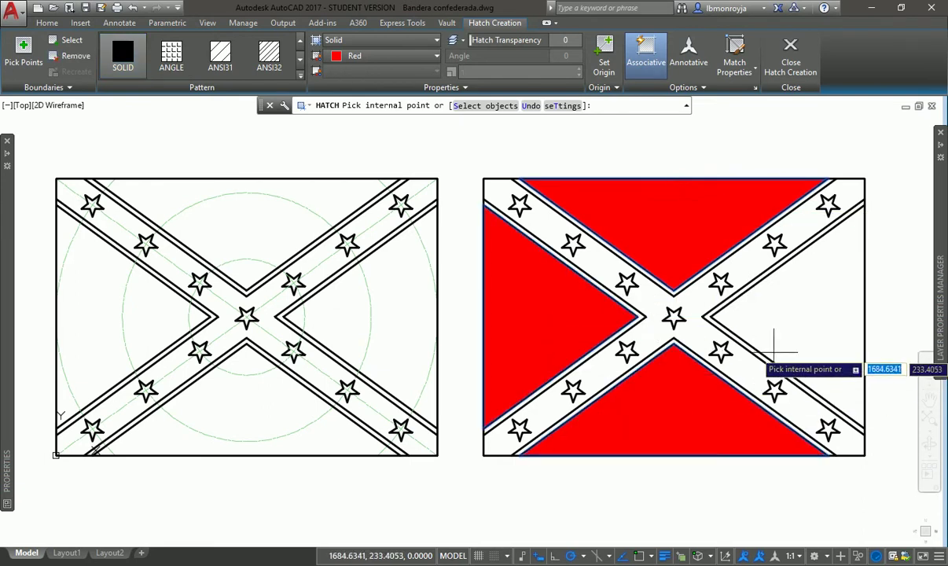
pyautogui.click(798, 333)
pyautogui.press('Return')
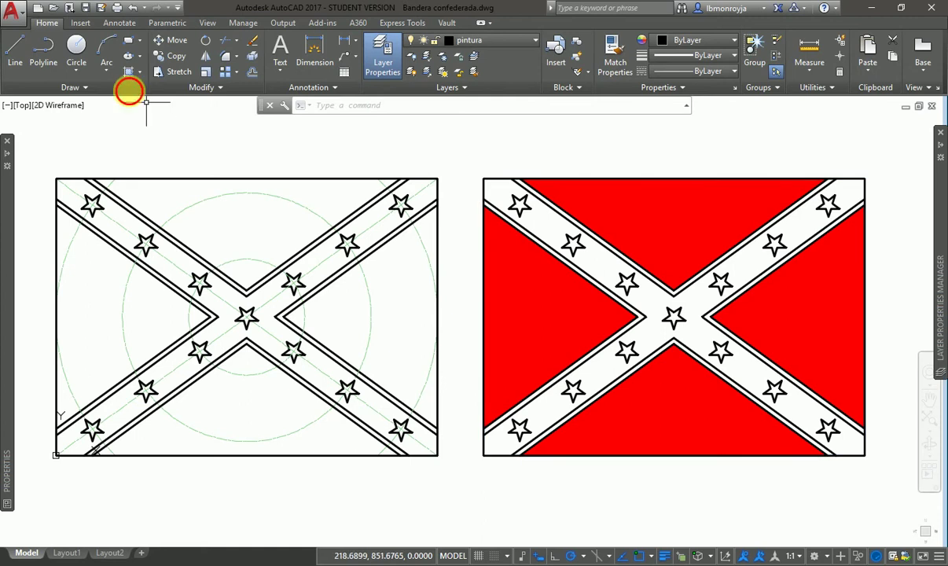
# Try to fill the copied flag's diagonal cross around the stars with a solid blue hatch
pyautogui.click(129, 74)
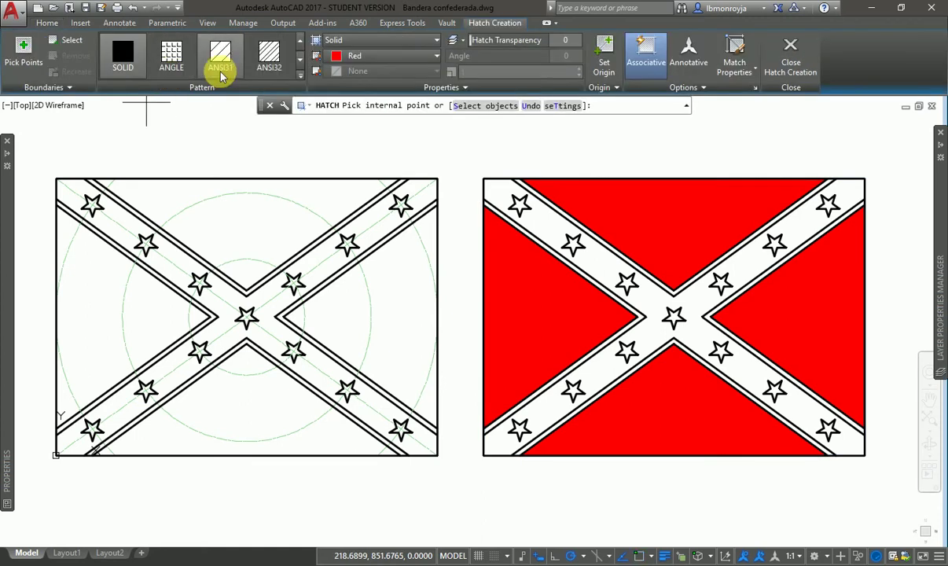
pyautogui.click(364, 59)
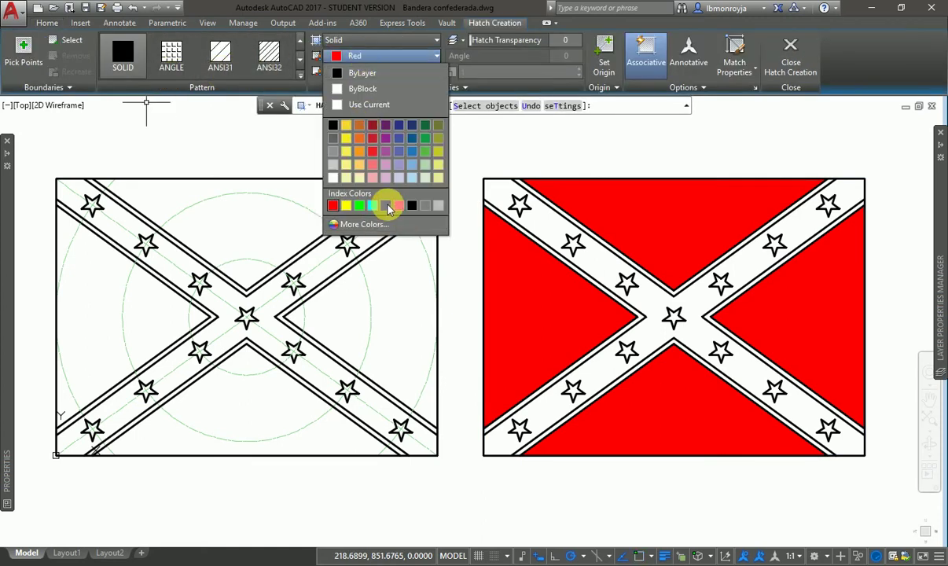
pyautogui.click(385, 205)
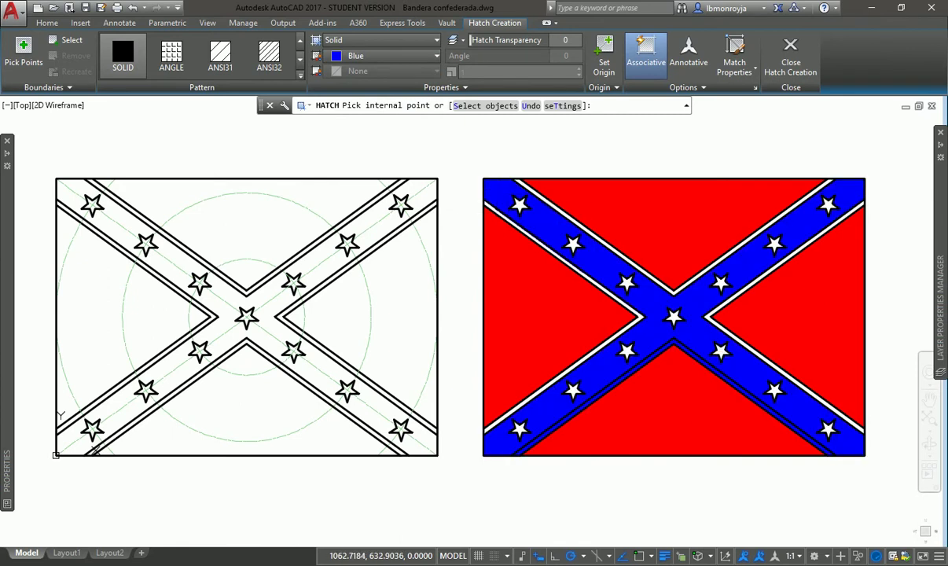
pyautogui.click(493, 193)
pyautogui.press('Return')
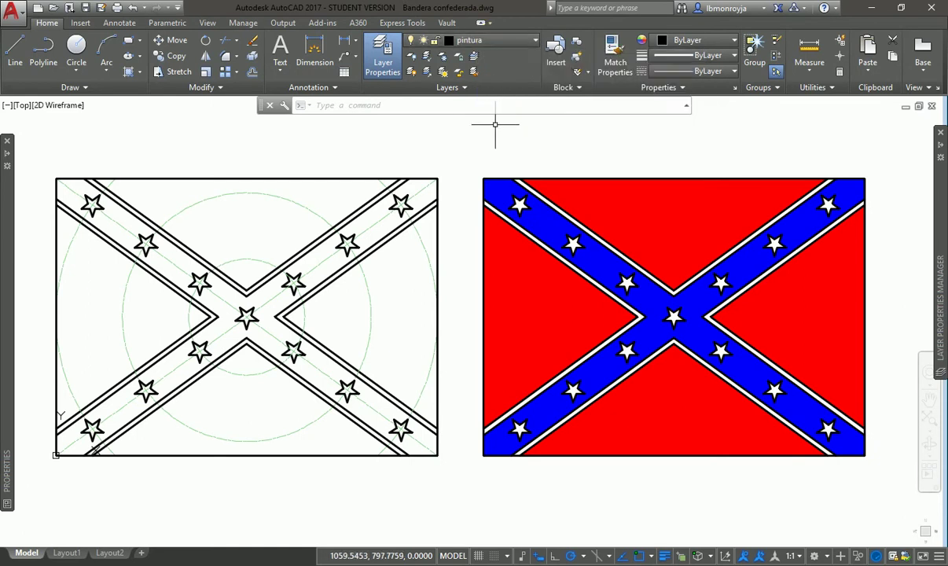
# Undo the blue hatch on the copied flag's cross
pyautogui.hotkey('ctrl', 'z')
pyautogui.hotkey('ctrl', 'z')
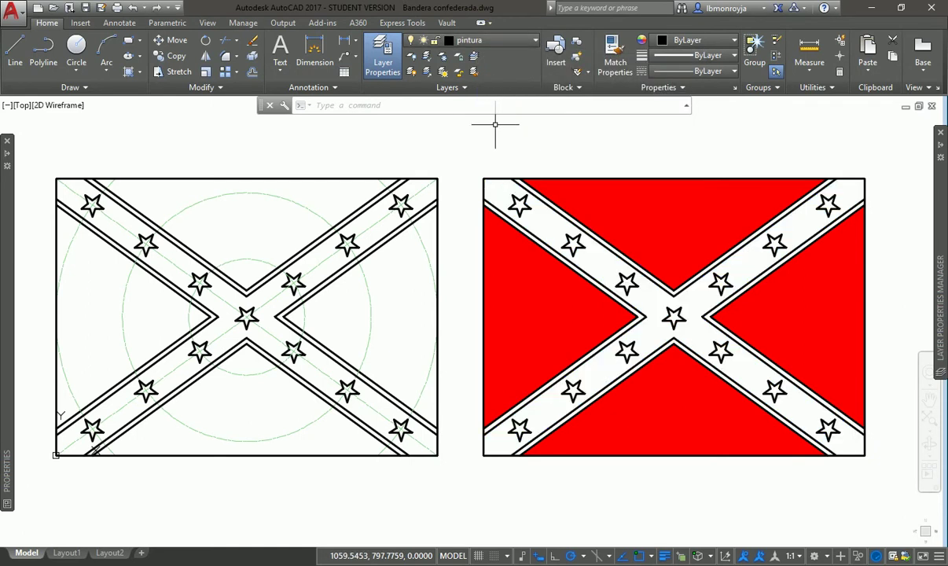
# Freeze the Construcciones layer
pyautogui.click(505, 39)
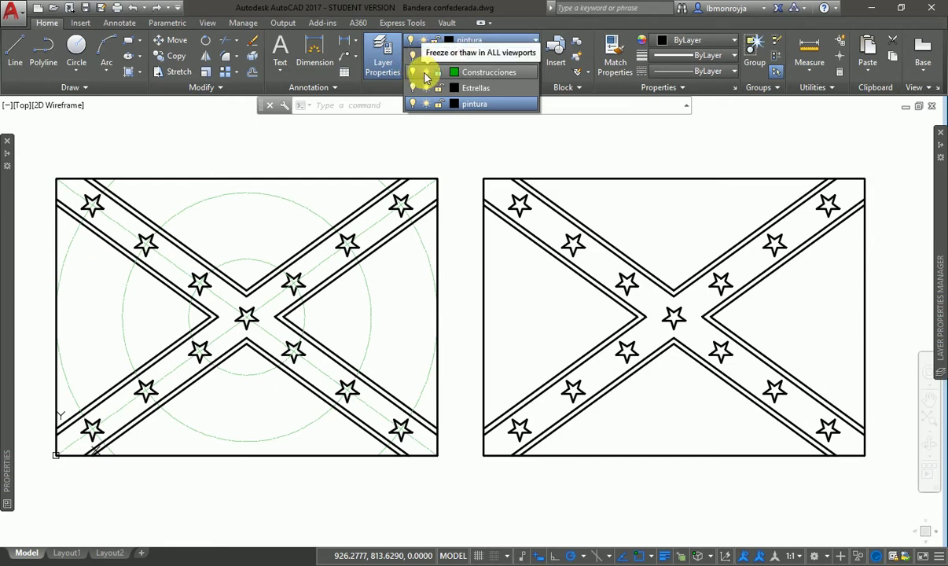
pyautogui.click(424, 75)
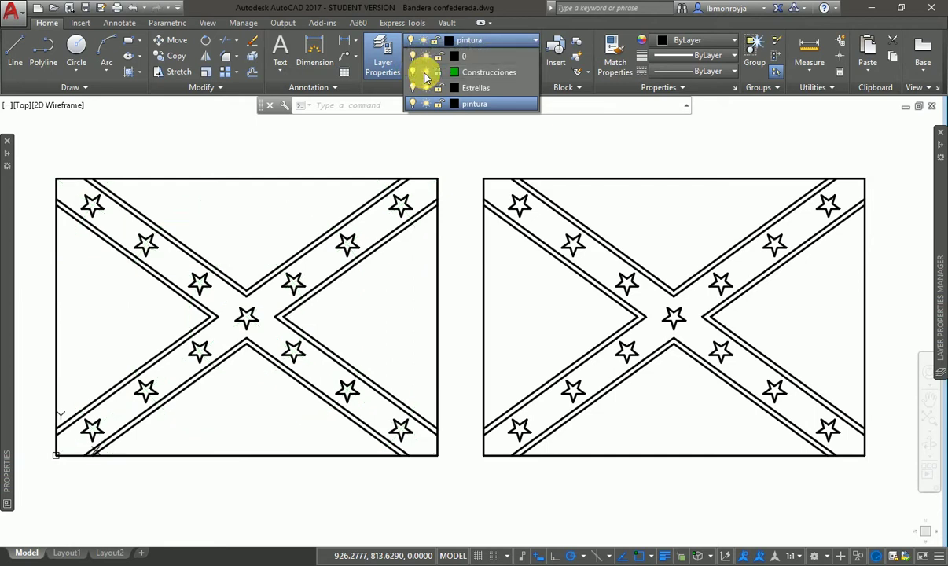
pyautogui.click(446, 173)
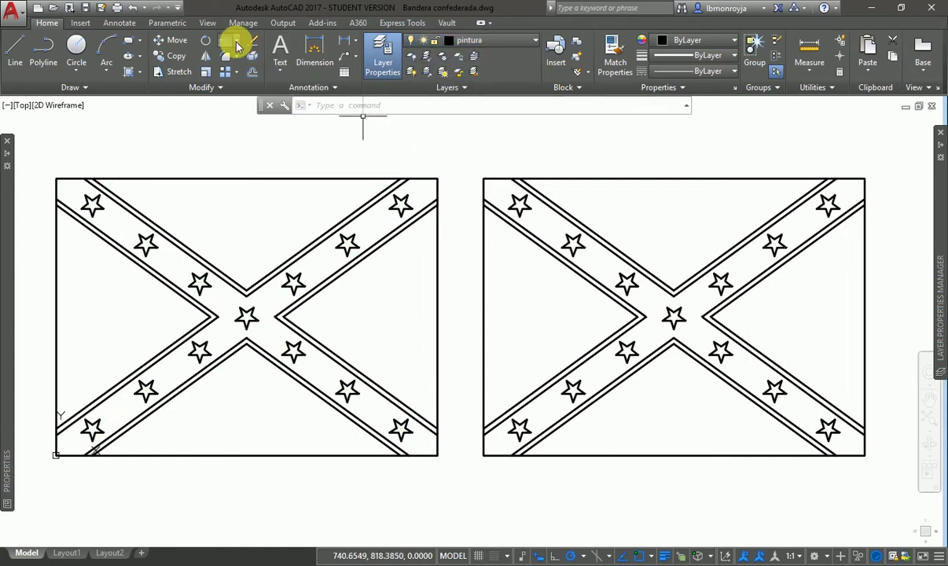
# Fill the four triangular fields of the original flag with a solid red hatch
pyautogui.click(131, 75)
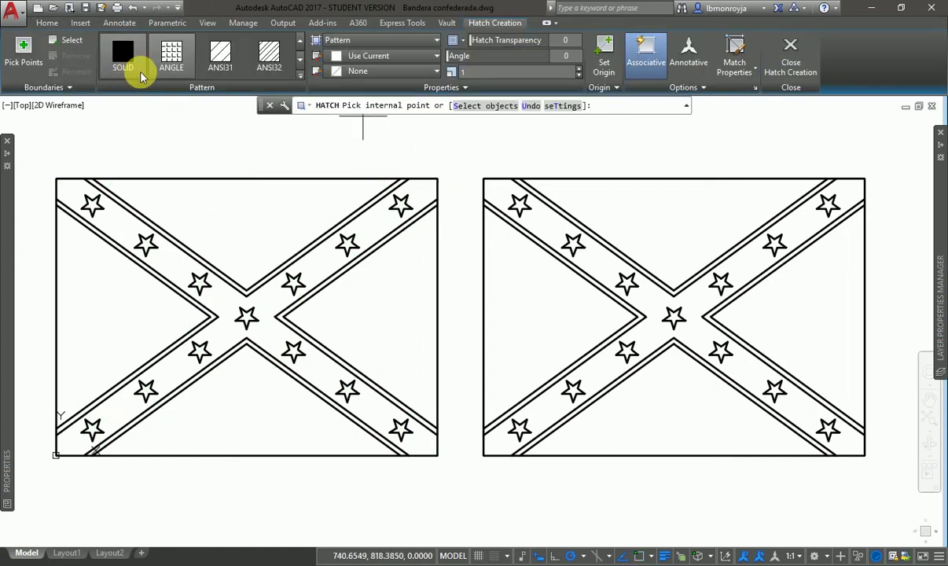
pyautogui.click(366, 57)
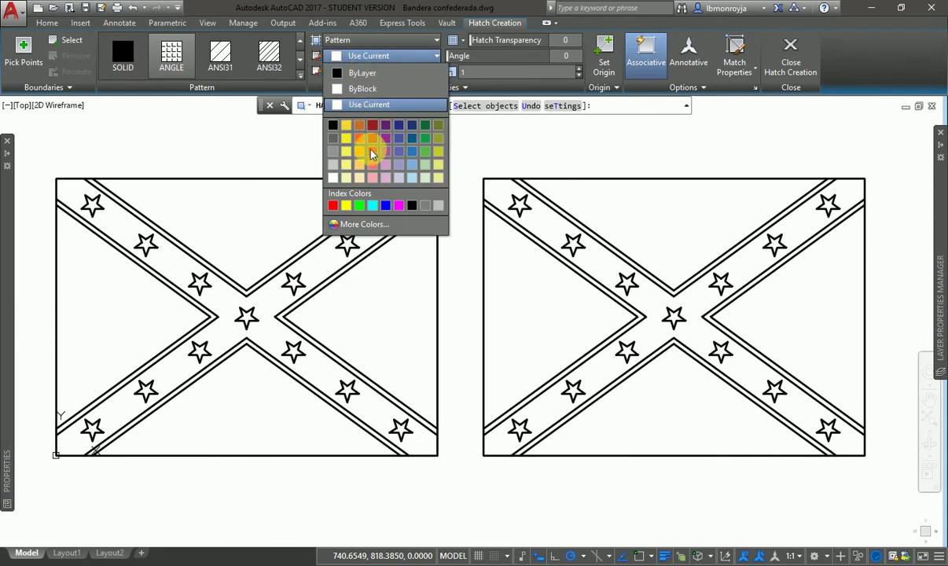
pyautogui.click(332, 205)
pyautogui.click(250, 219)
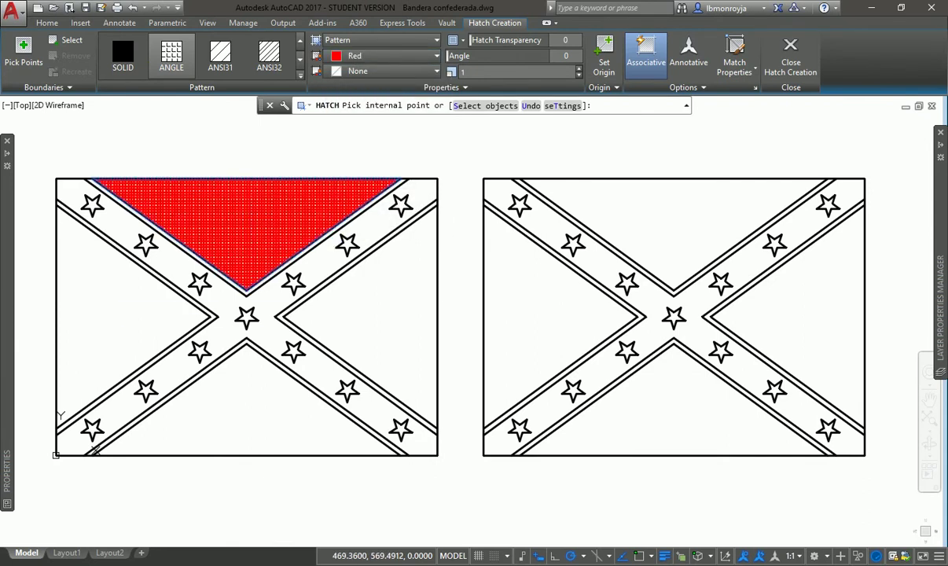
pyautogui.click(114, 295)
pyautogui.click(130, 63)
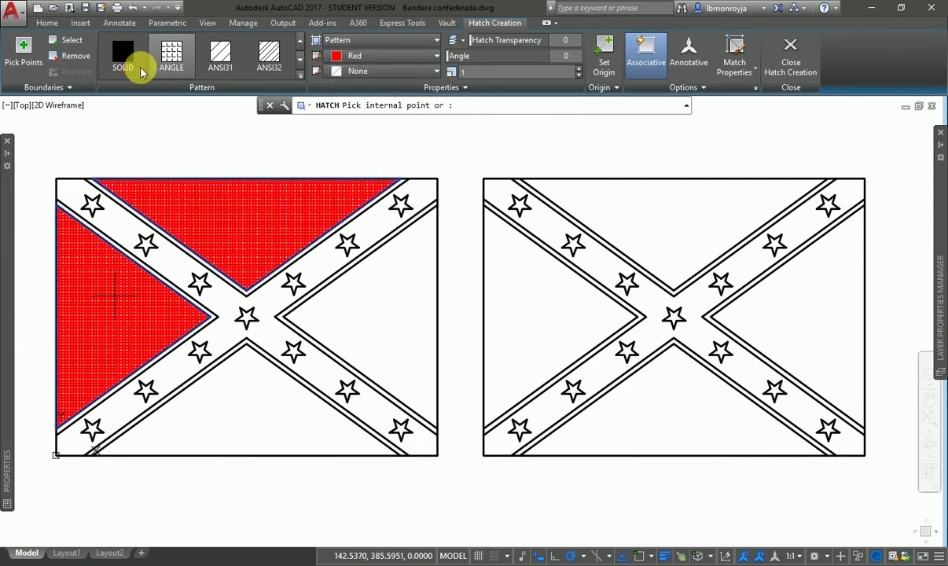
pyautogui.click(266, 429)
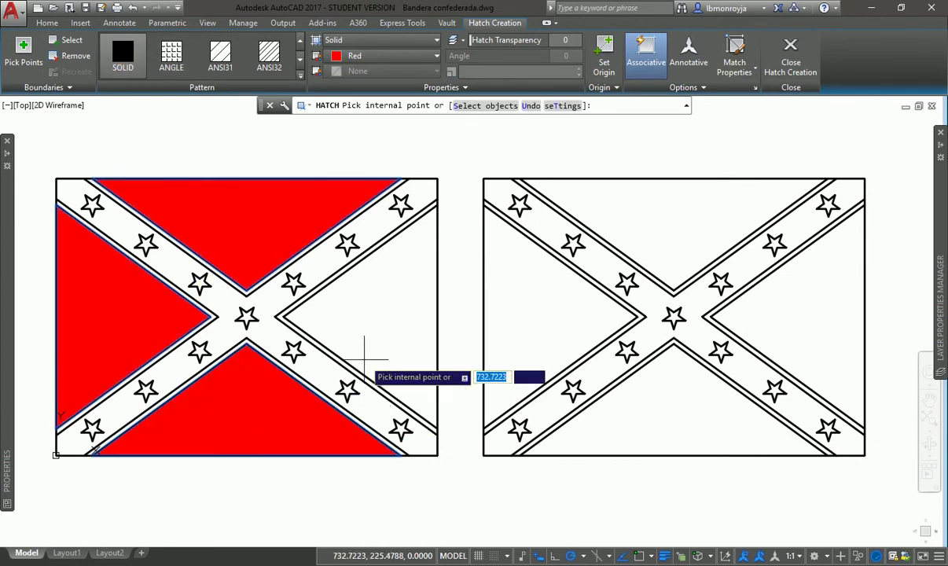
pyautogui.click(370, 353)
pyautogui.press('Return')
# Fill the original flag's diagonal cross around the stars with a solid blue hatch
pyautogui.write('h')
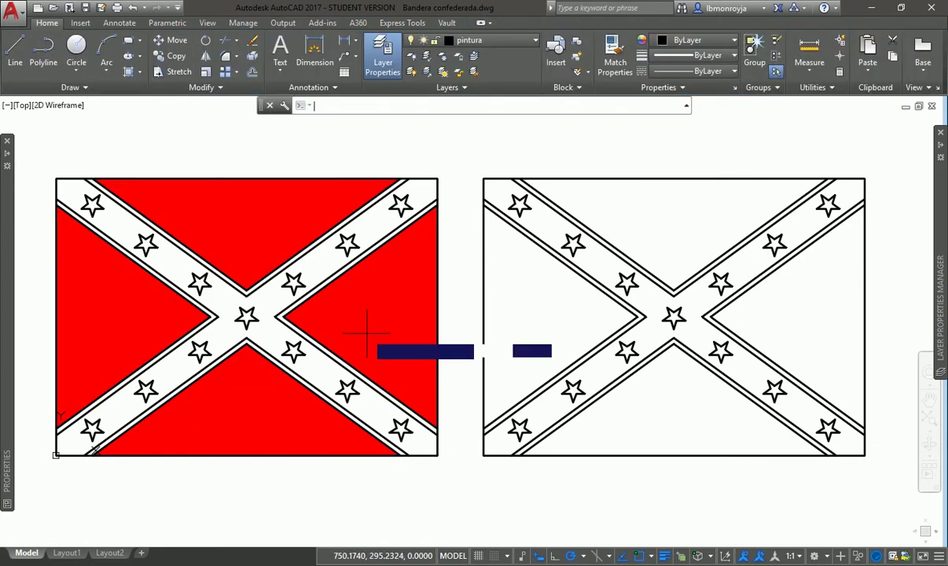
pyautogui.press('Return')
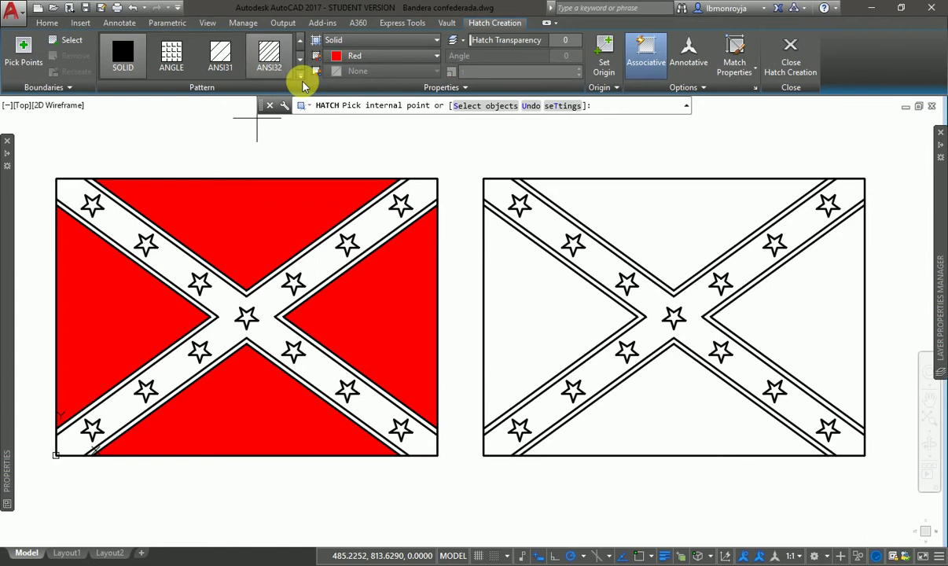
pyautogui.click(370, 57)
pyautogui.click(385, 206)
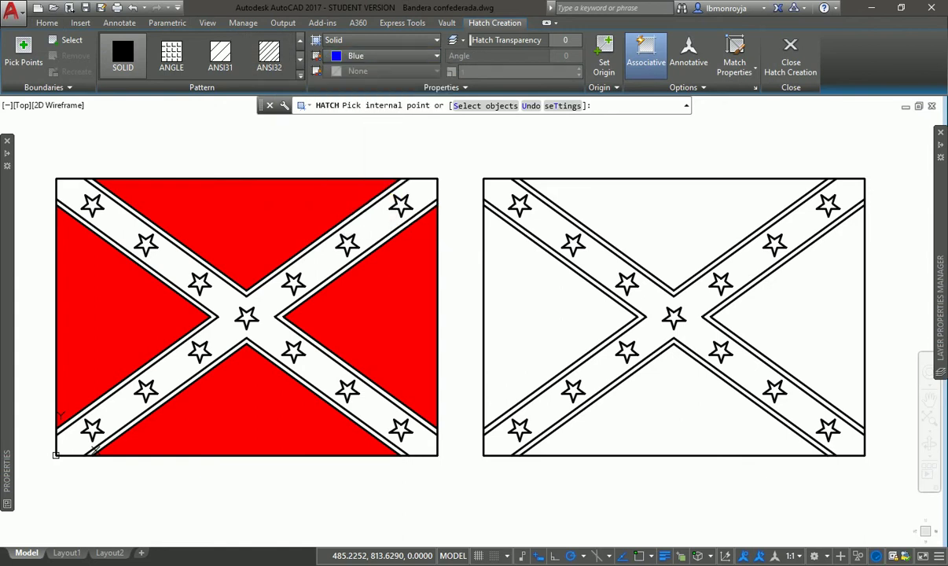
pyautogui.click(362, 218)
pyautogui.press('Return')
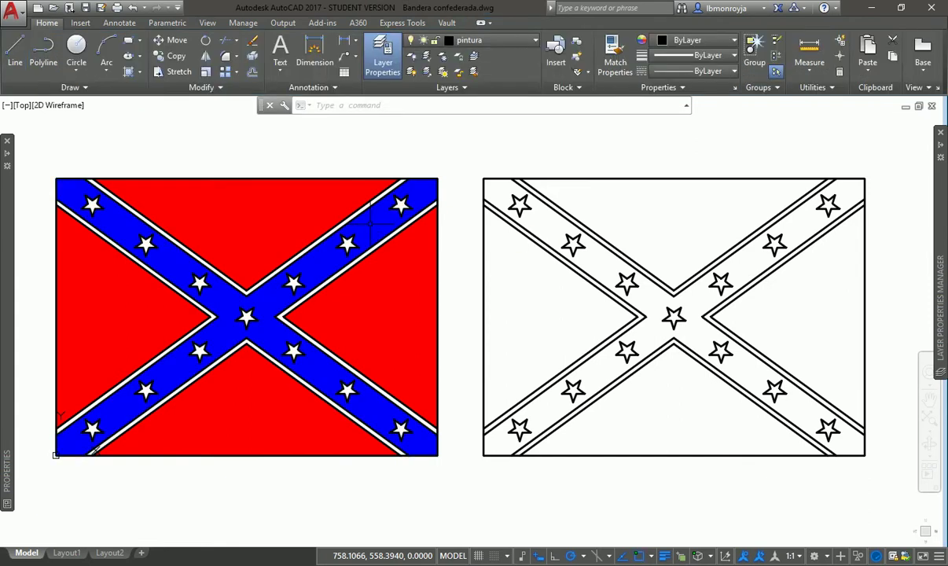
# Delete the whole uncoloured copy of the flag
pyautogui.click(468, 155)
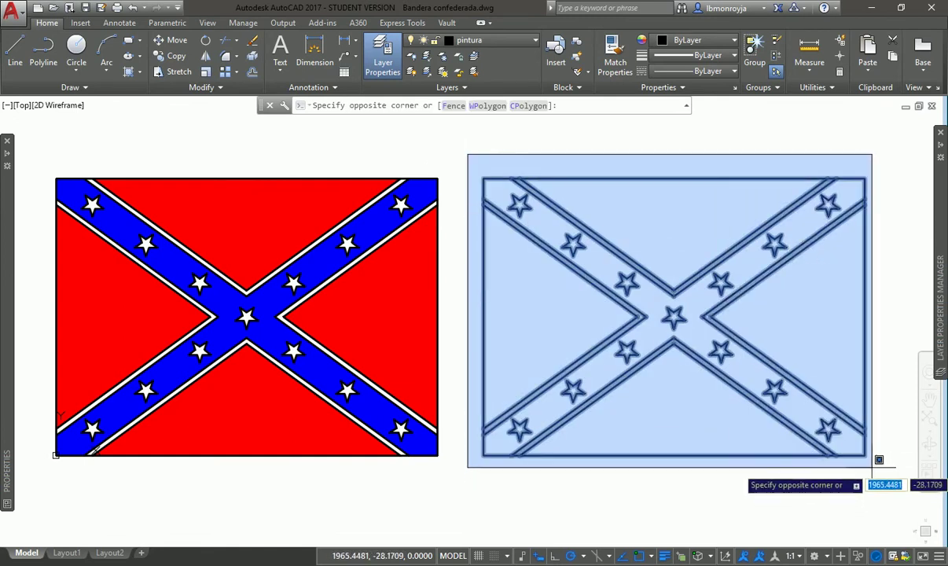
pyautogui.click(872, 464)
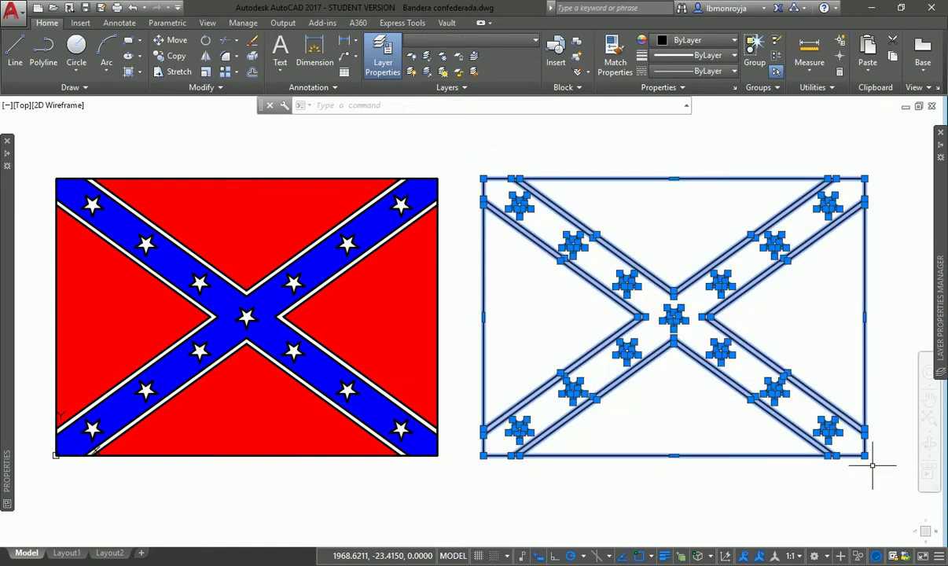
pyautogui.press('Delete')
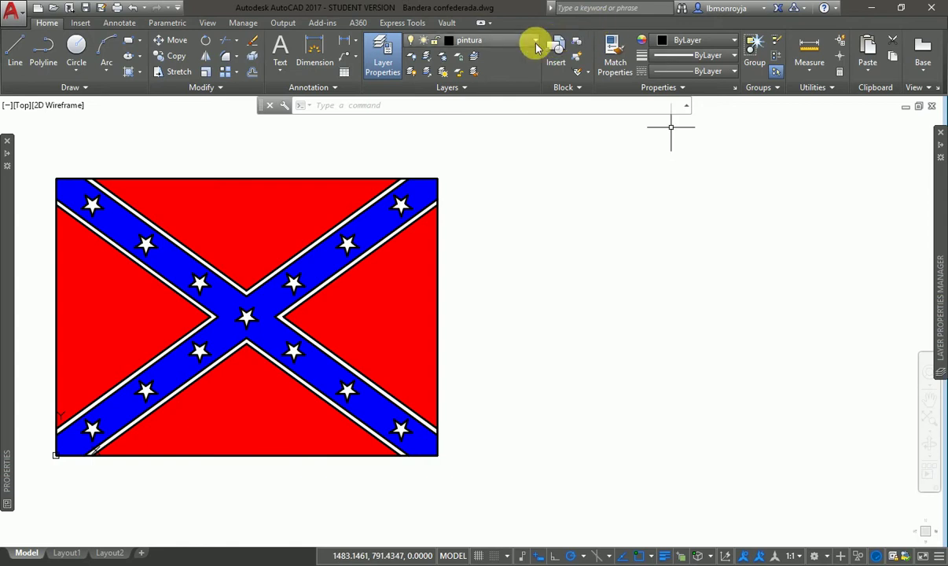
# Try to freeze the pintura layer while it is the current layer
pyautogui.click(497, 46)
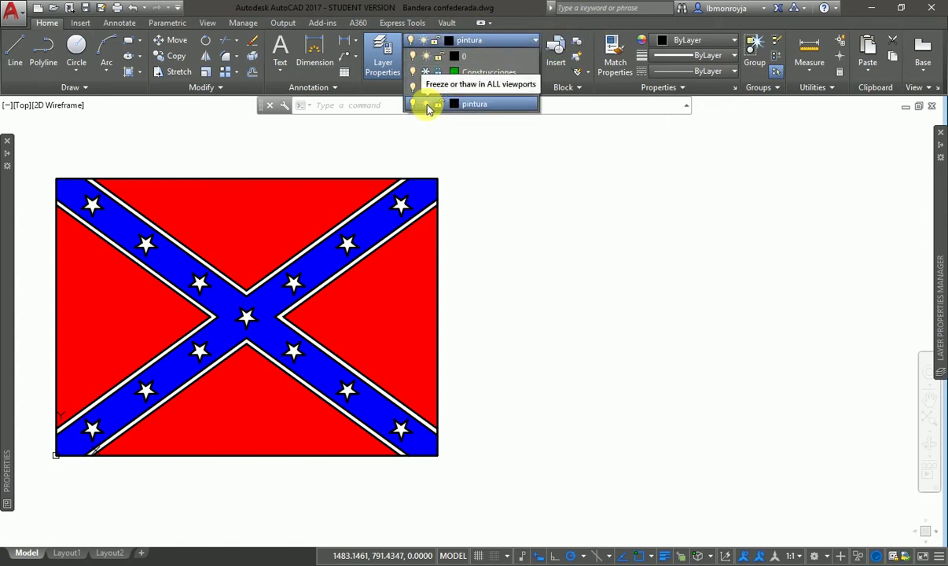
pyautogui.click(426, 104)
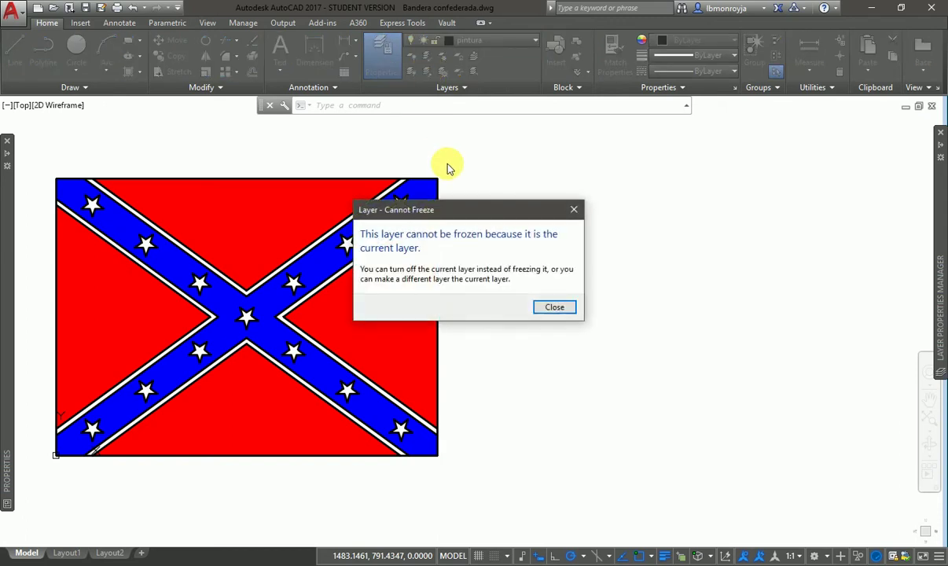
pyautogui.press('Return')
# Make layer 0 current, freeze the pintura layer and thaw the Construcciones layer
pyautogui.click(484, 40)
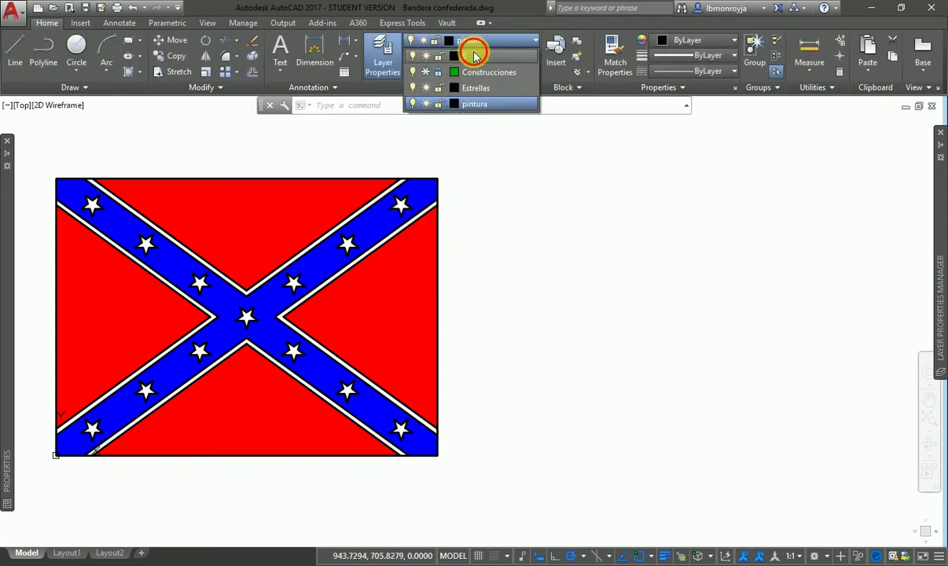
pyautogui.click(473, 55)
pyautogui.click(470, 40)
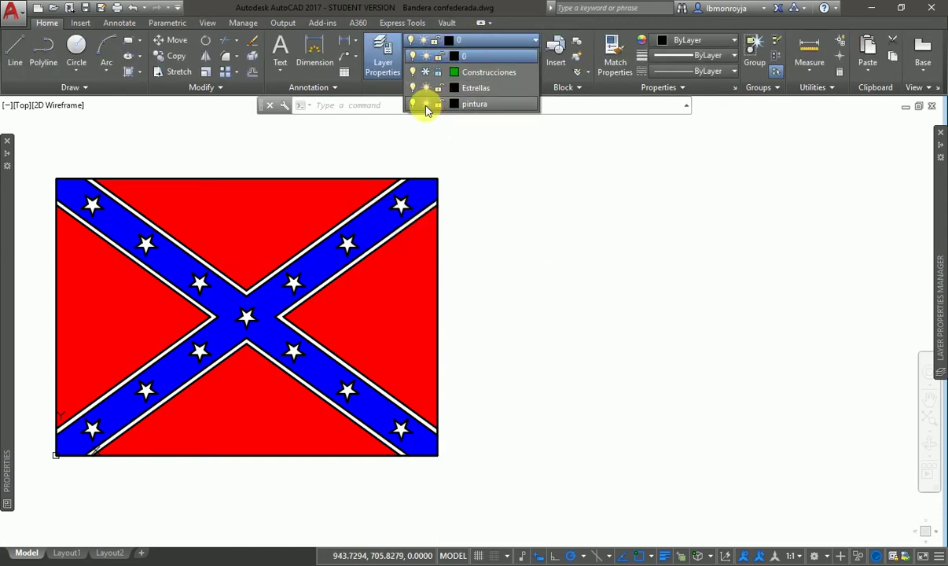
pyautogui.click(425, 105)
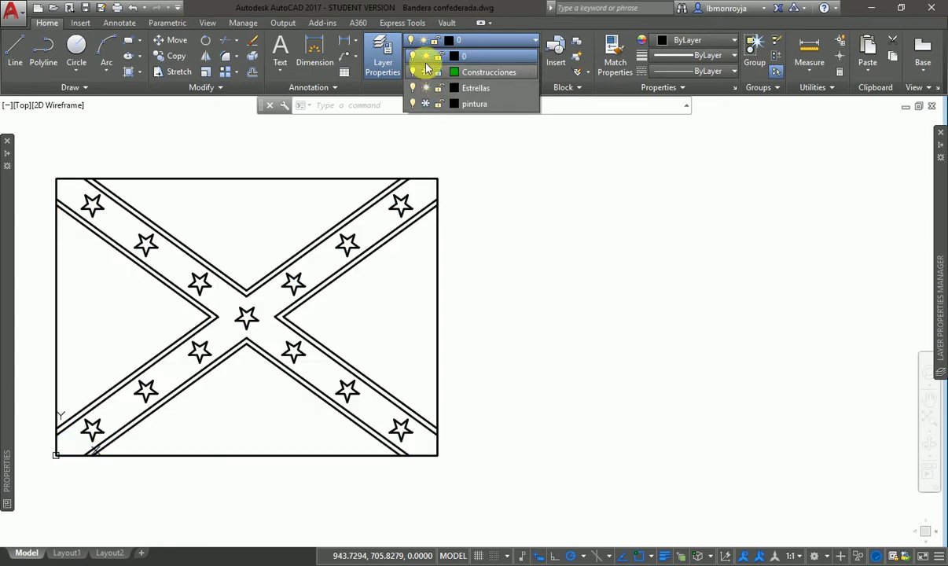
pyautogui.click(425, 72)
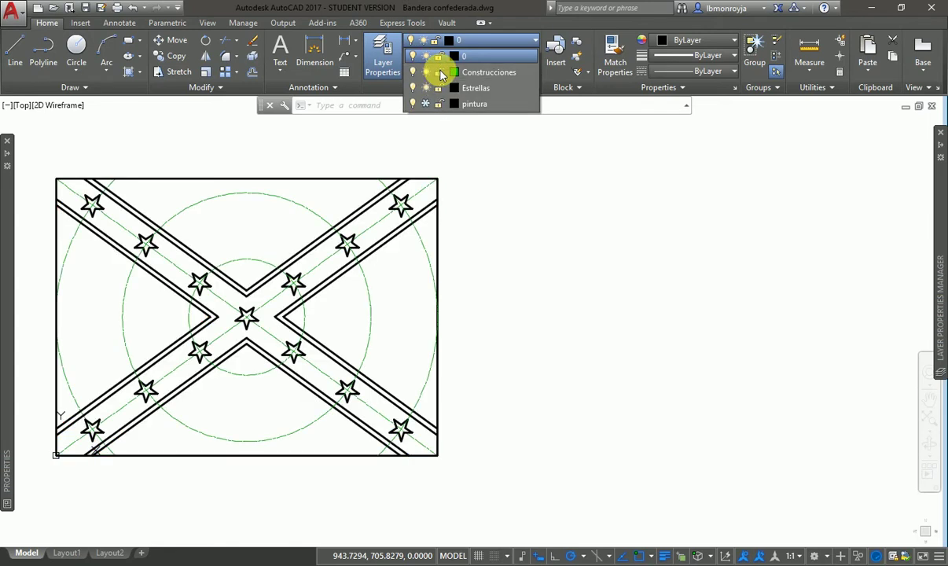
# Thaw pintura, switch Construcciones between frozen and thawed to compare the views, and freeze pintura again
pyautogui.click(425, 104)
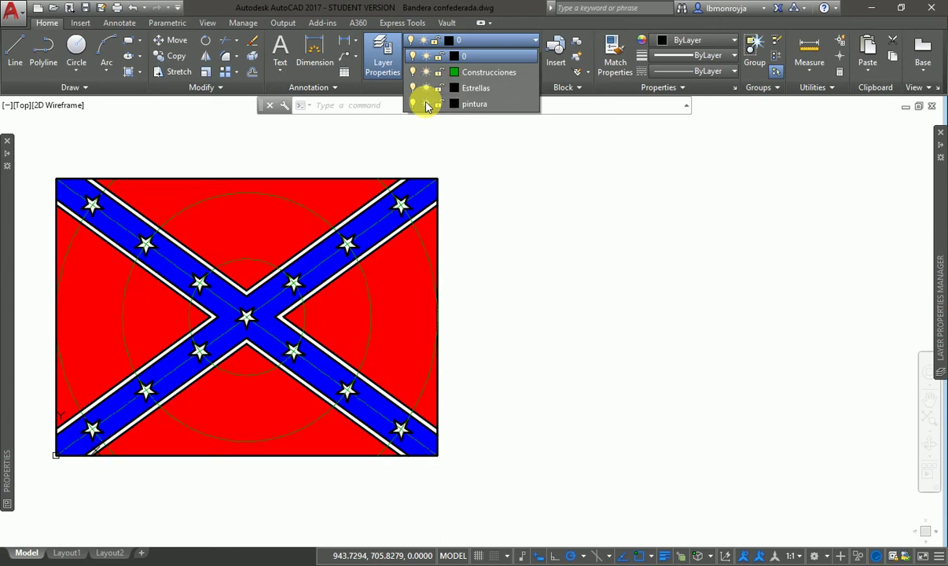
pyautogui.click(425, 72)
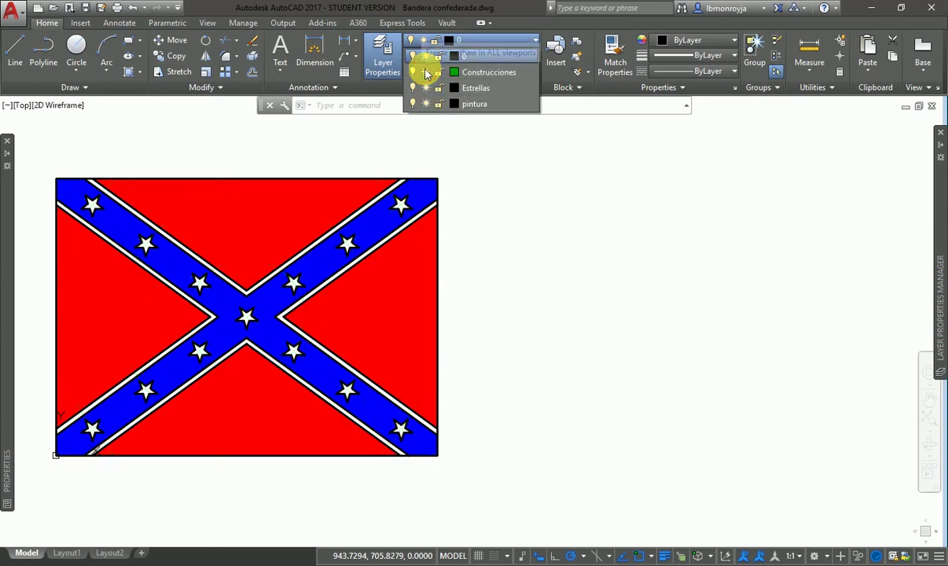
pyautogui.click(425, 73)
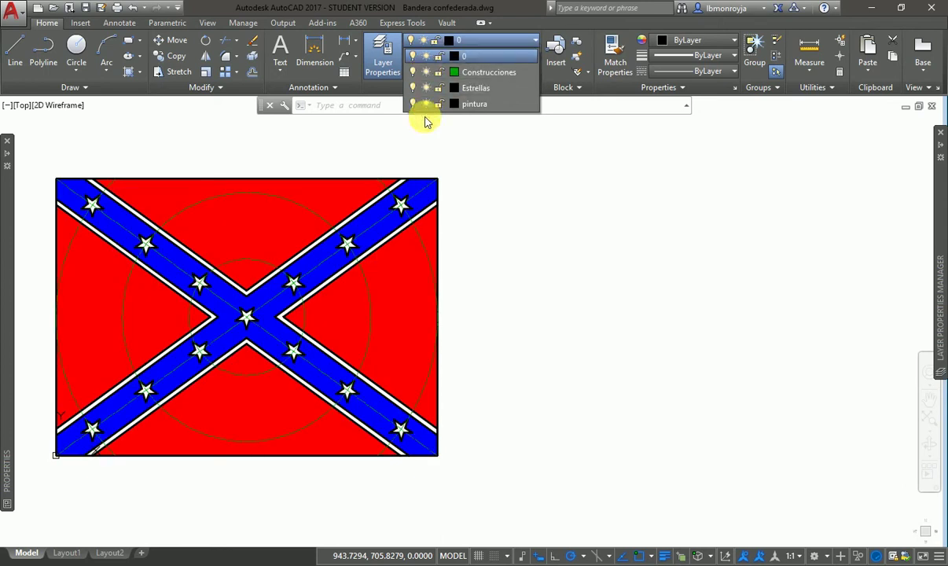
pyautogui.click(426, 104)
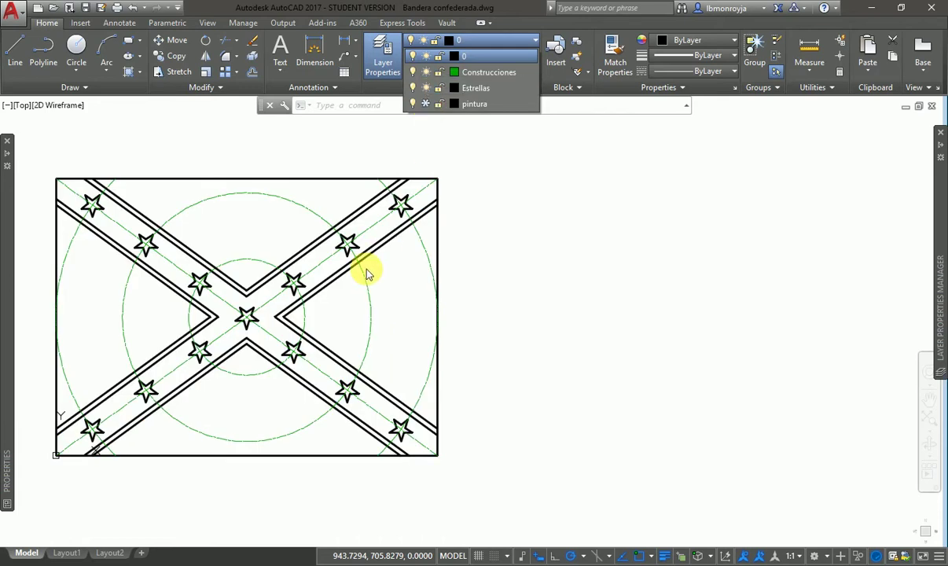
pyautogui.click(268, 238)
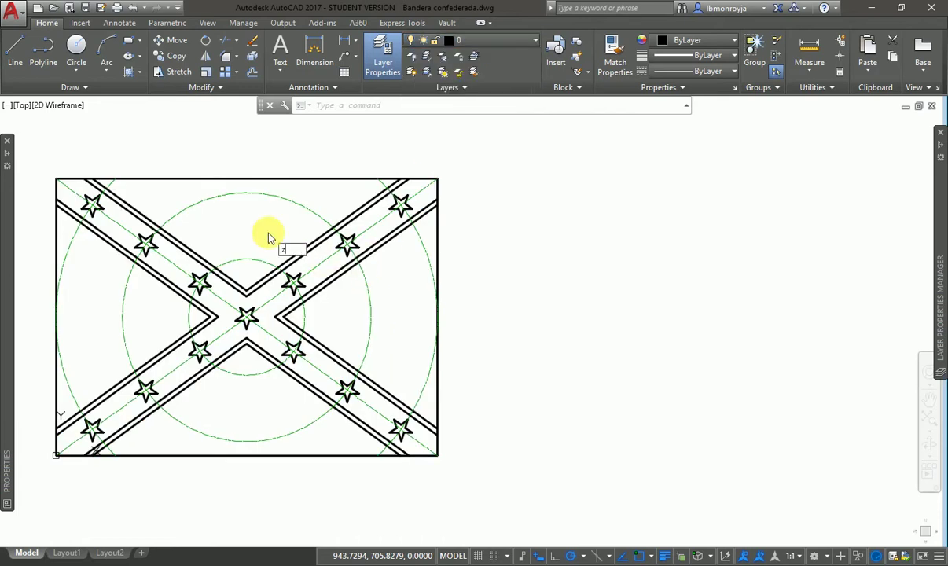
# Thaw the pintura layer to view the enlarged flag in colour, and freeze it again
pyautogui.press('Return')
pyautogui.click(48, 169)
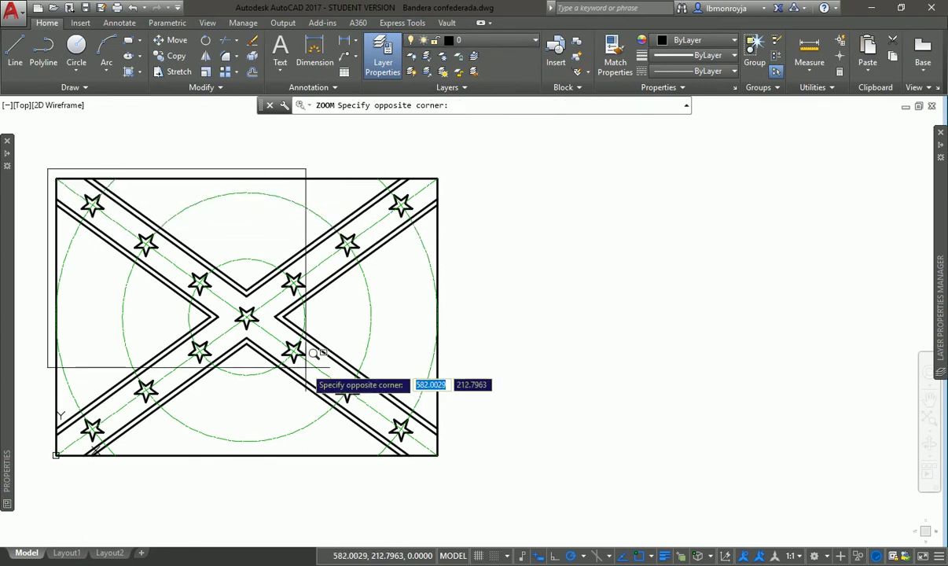
pyautogui.click(468, 453)
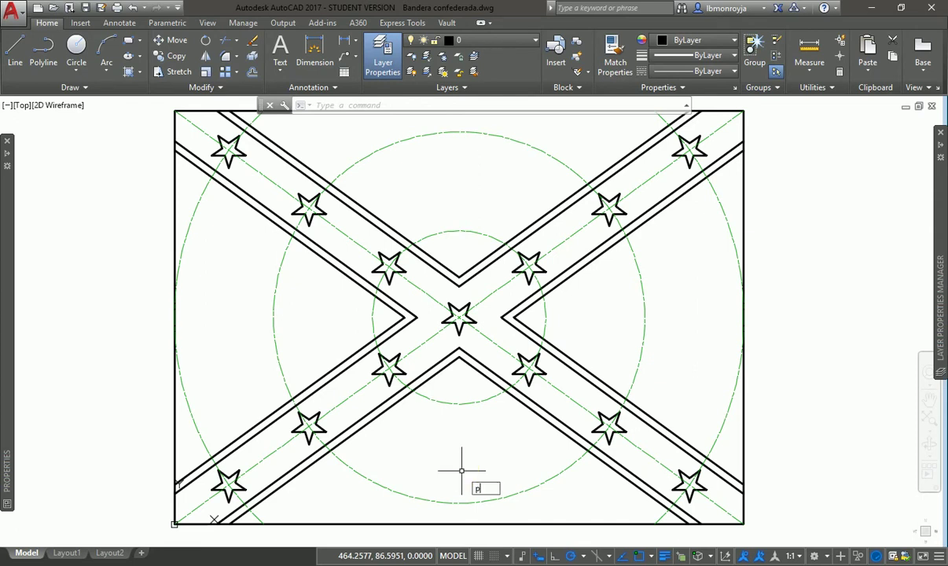
pyautogui.press('Return')
pyautogui.moveTo(793, 277); pyautogui.dragTo(791, 289)
pyautogui.press('Escape')
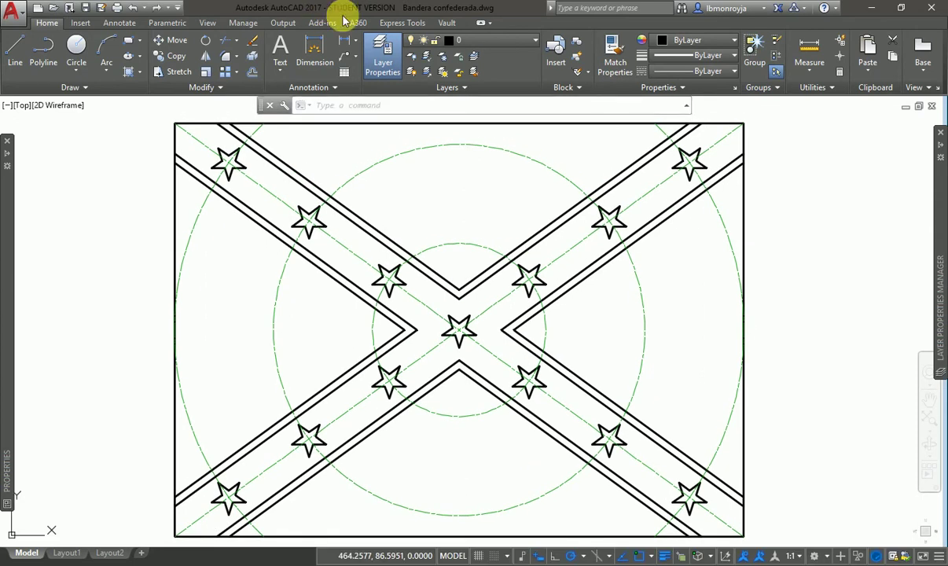
pyautogui.click(482, 44)
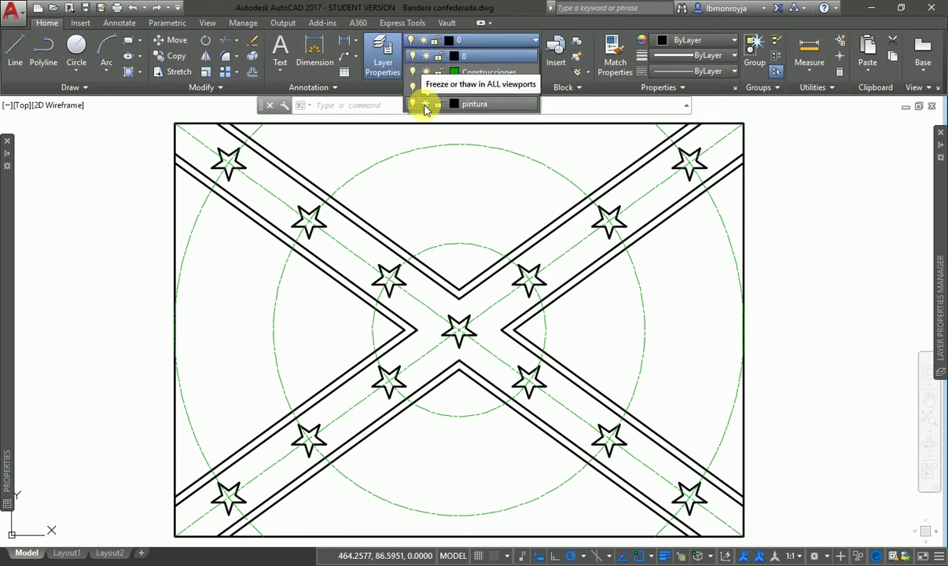
pyautogui.click(424, 104)
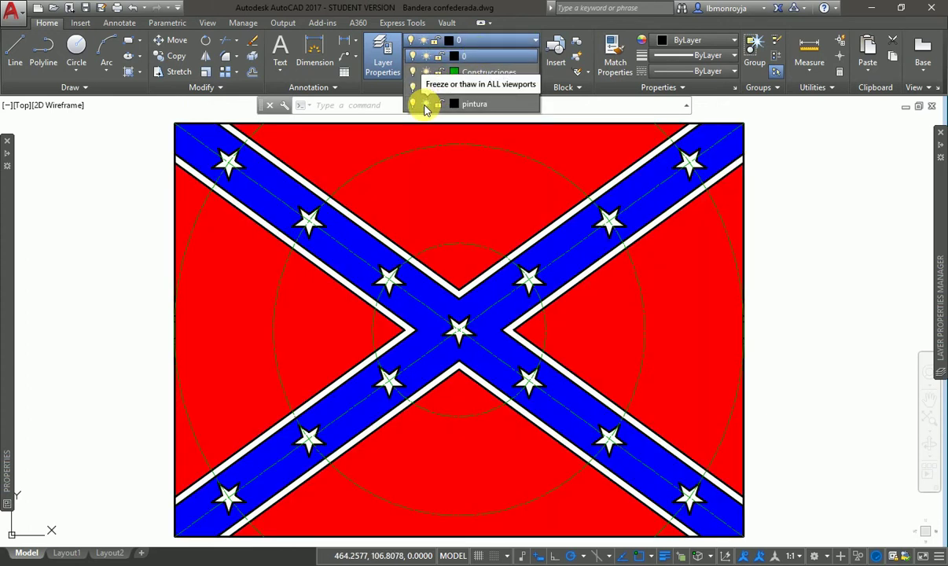
pyautogui.click(425, 104)
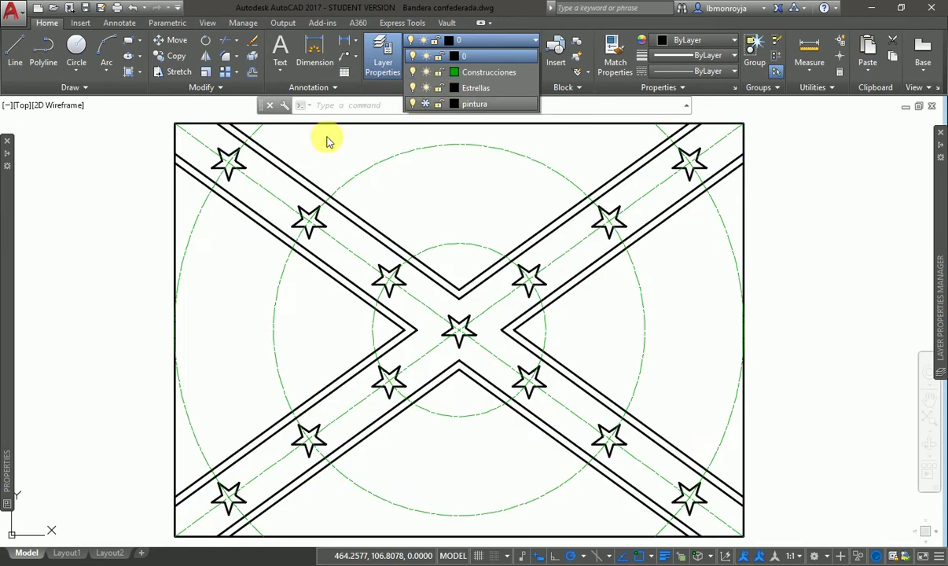
pyautogui.click(202, 296)
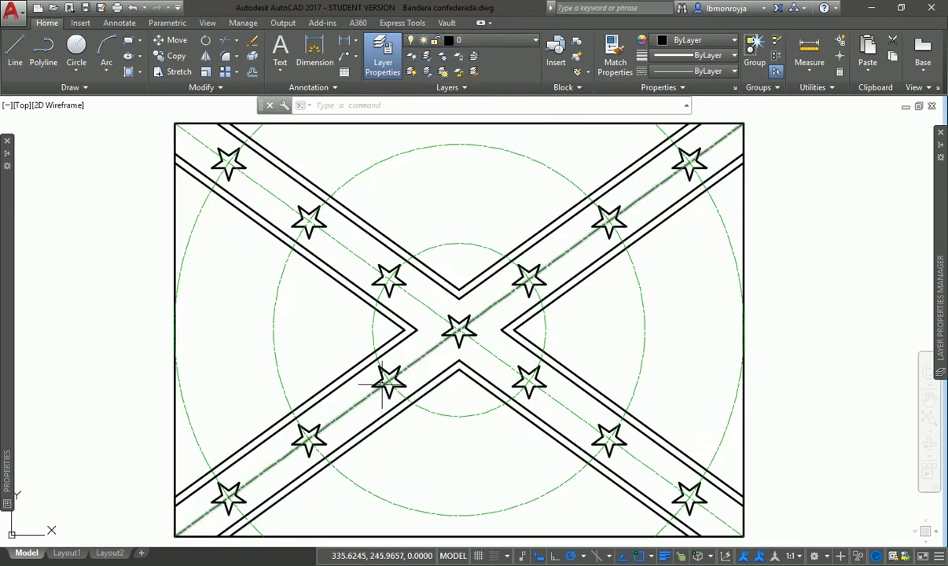
# Place a linear dimension between the centres of the middle stars on the two upper arms, and erase it
pyautogui.moveTo(383, 385)
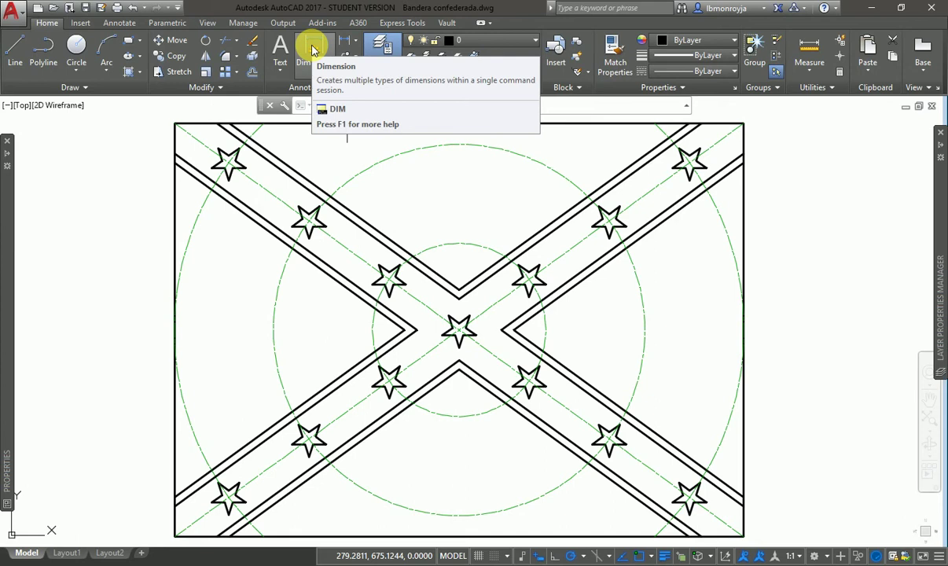
pyautogui.click(355, 45)
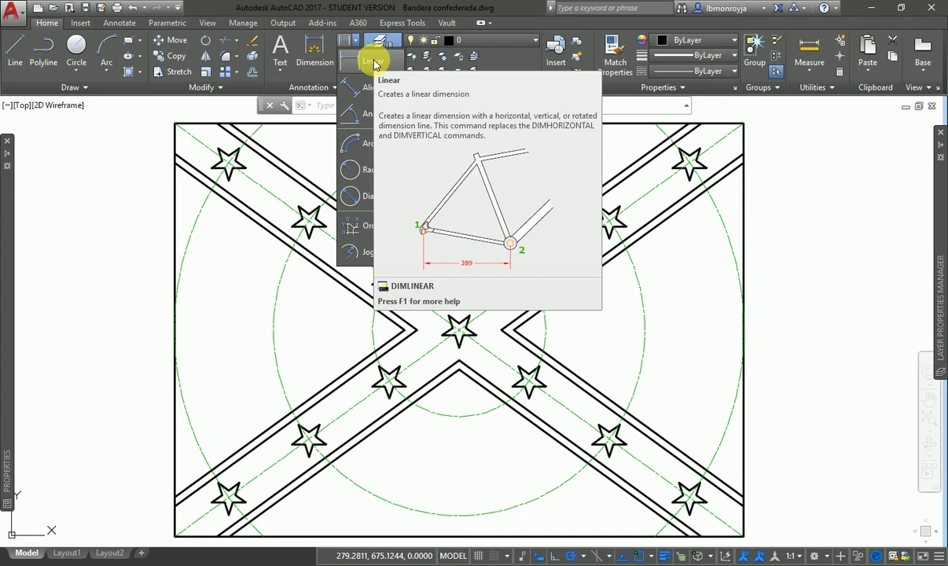
pyautogui.click(374, 63)
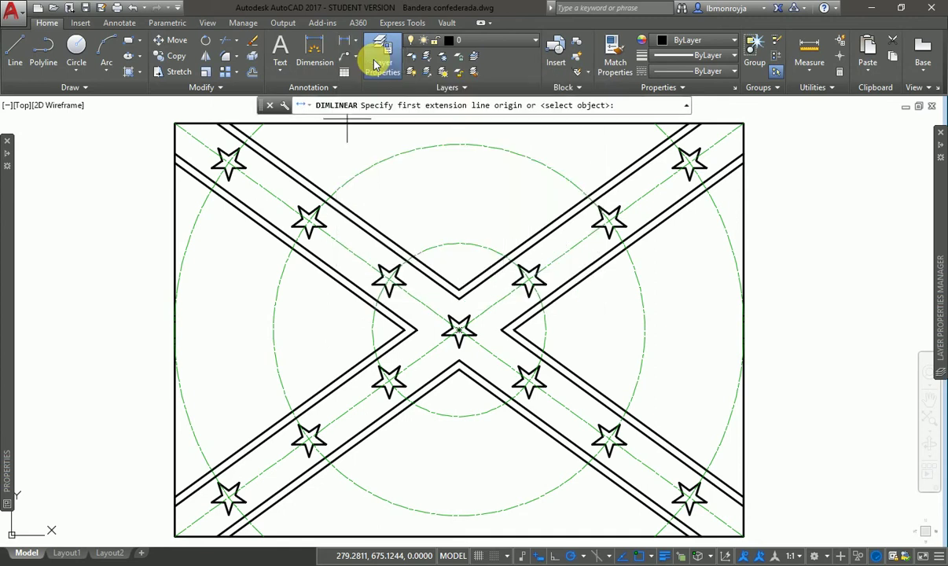
pyautogui.click(309, 220)
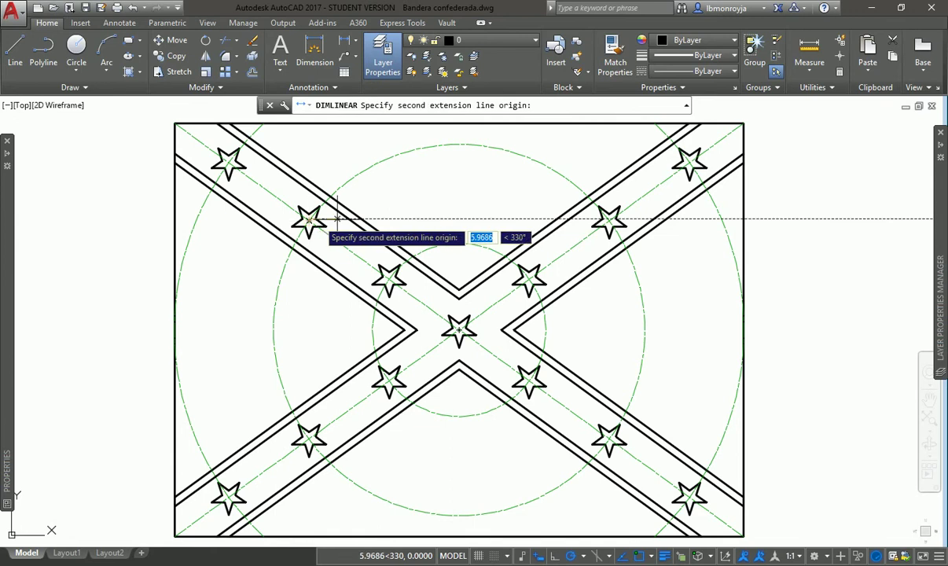
pyautogui.click(609, 219)
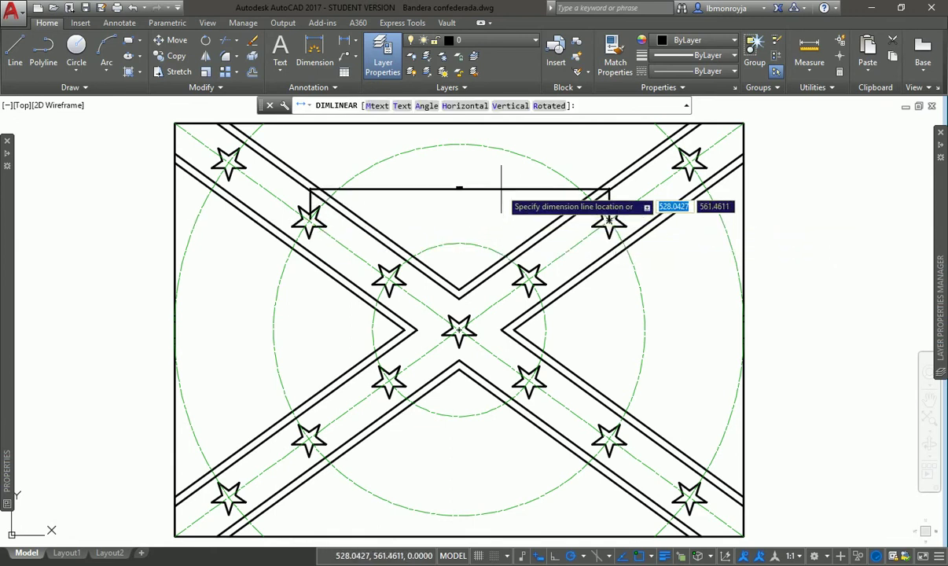
pyautogui.click(491, 182)
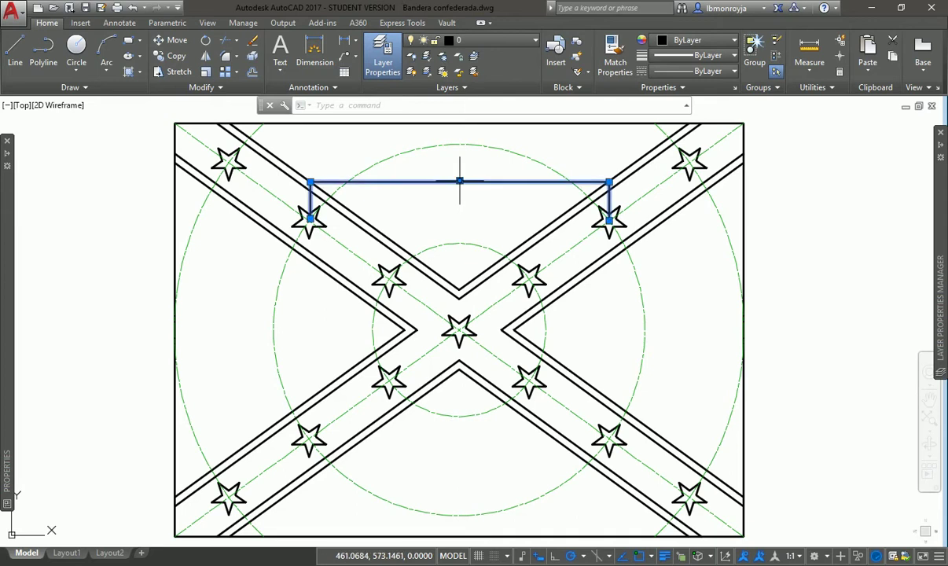
pyautogui.press('Return')
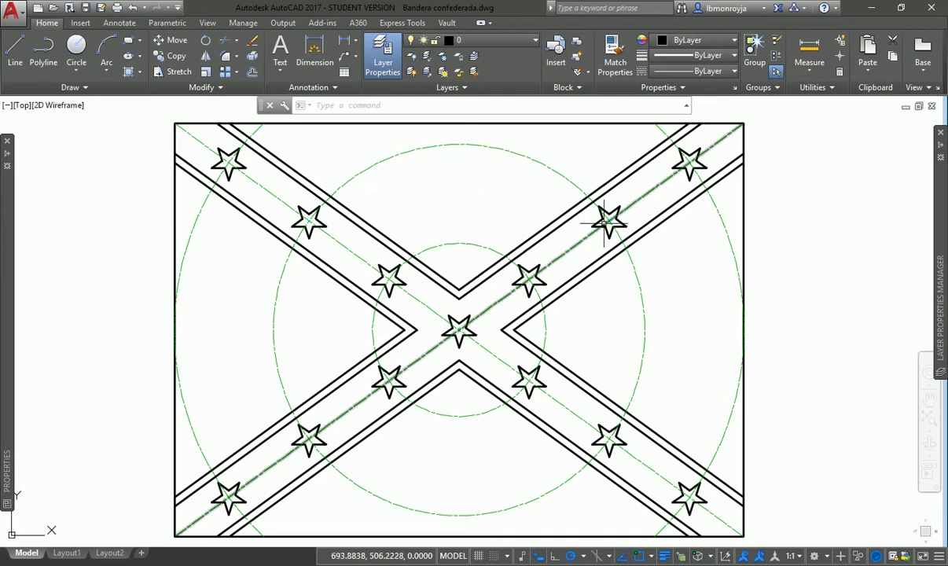
# Create a new layer named dimensiones based on the Construcciones layer
pyautogui.moveTo(935, 204)
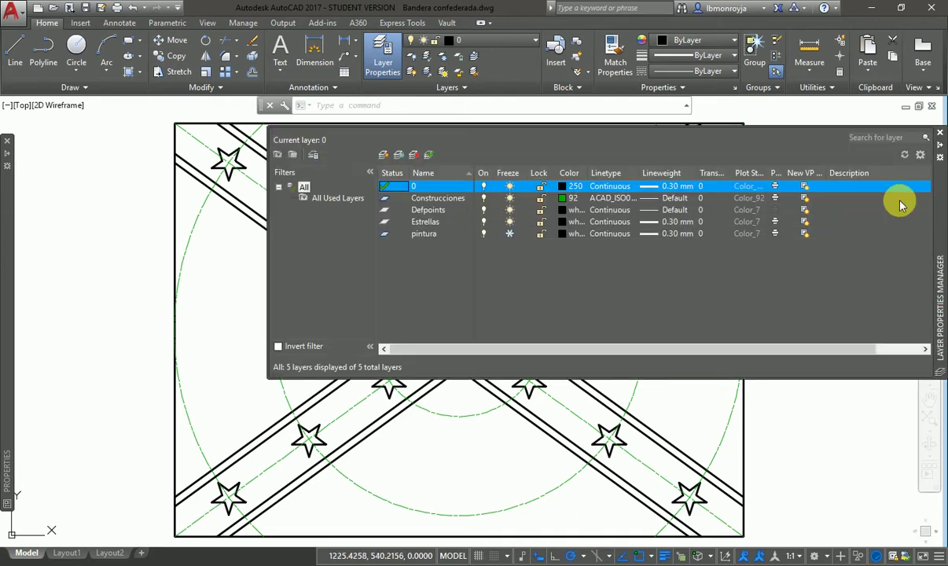
pyautogui.doubleClick(439, 199)
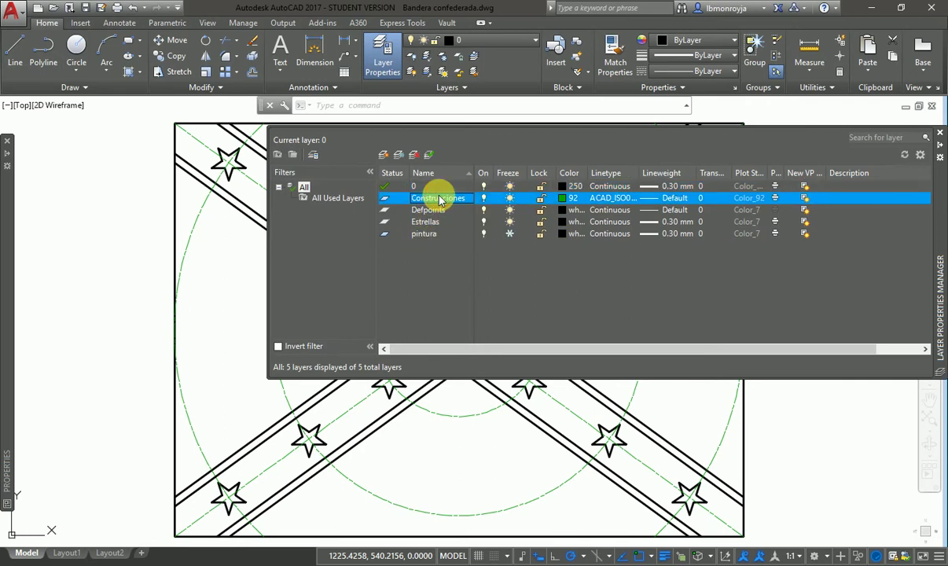
pyautogui.click(382, 155)
pyautogui.write('dimen')
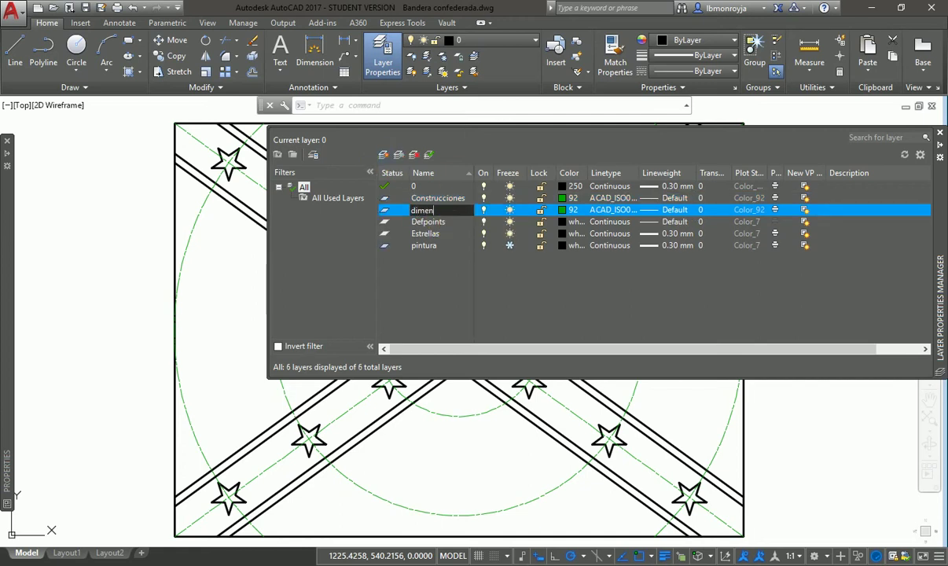
pyautogui.write('siones')
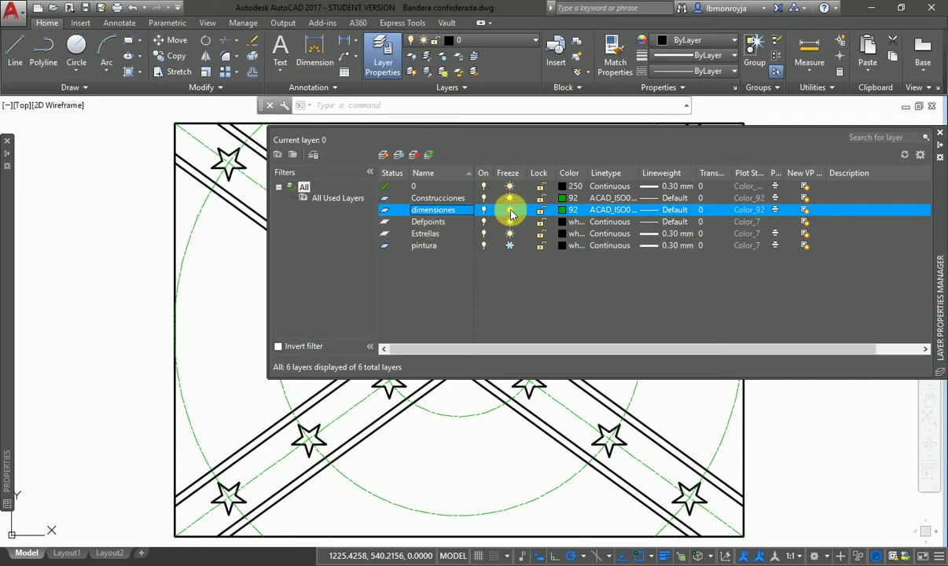
# Set the dimensiones layer's color to blue and its linetype to Continuous
pyautogui.click(562, 210)
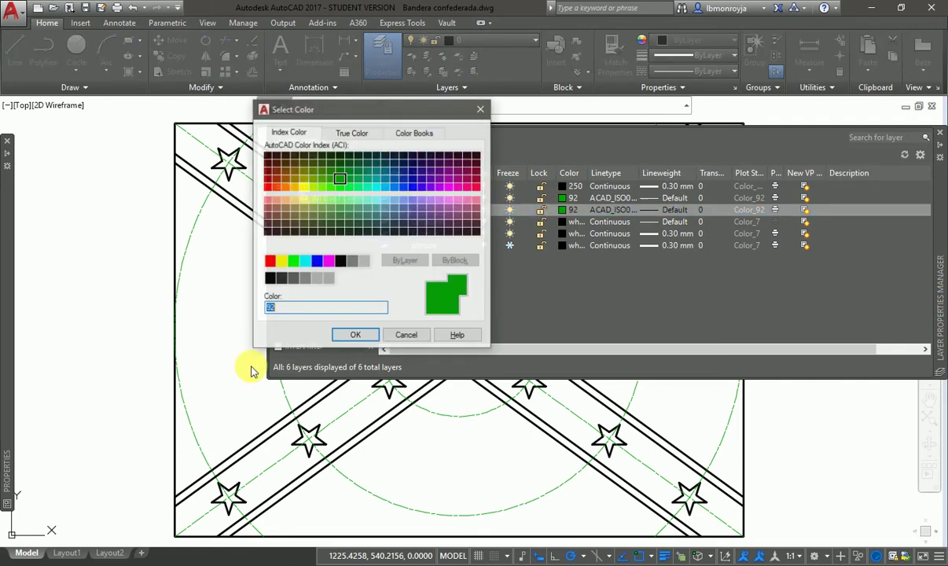
pyautogui.click(316, 261)
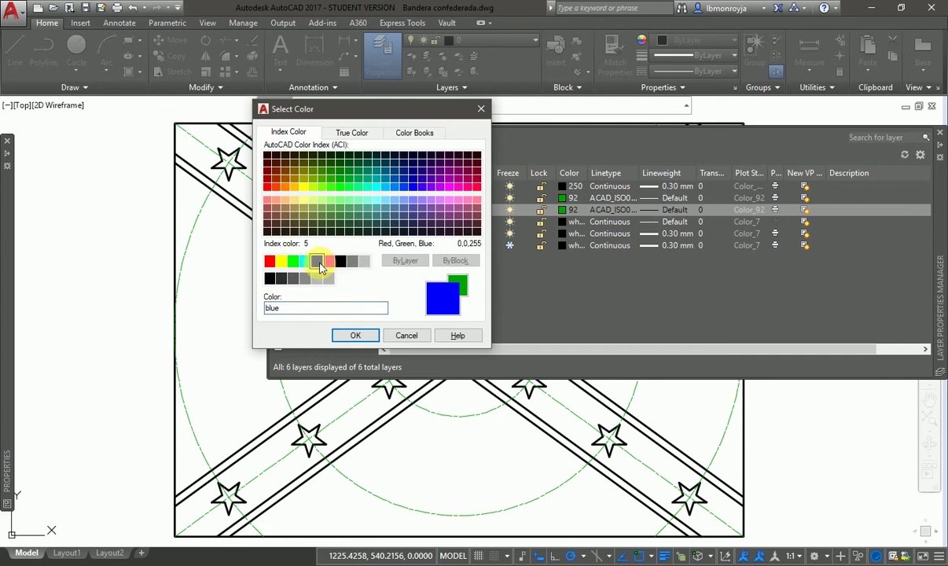
pyautogui.click(357, 336)
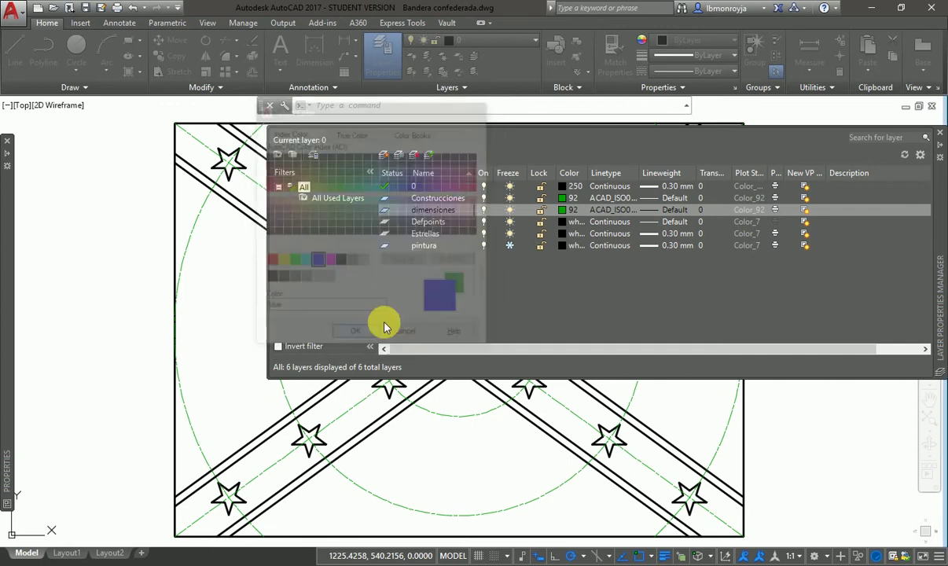
pyautogui.click(593, 211)
pyautogui.click(597, 210)
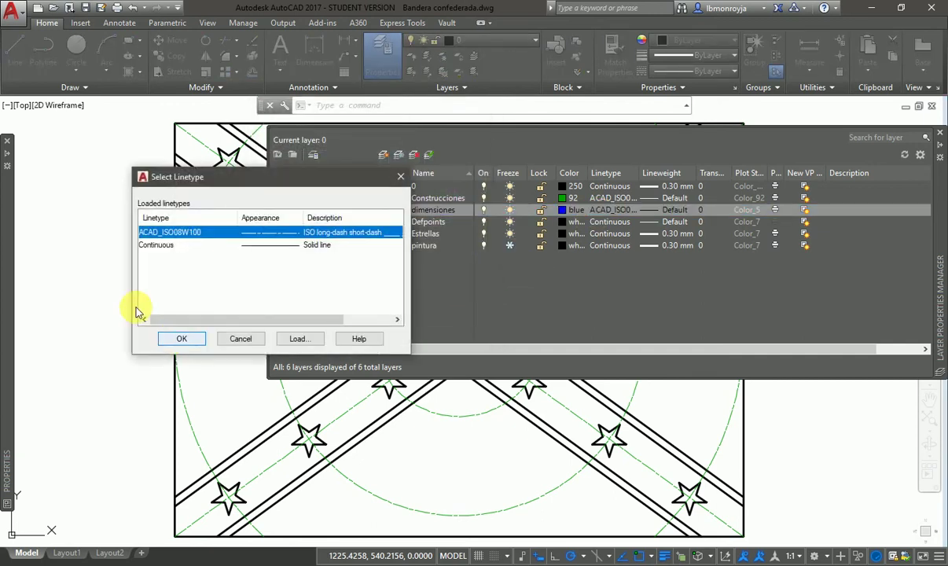
pyautogui.click(168, 245)
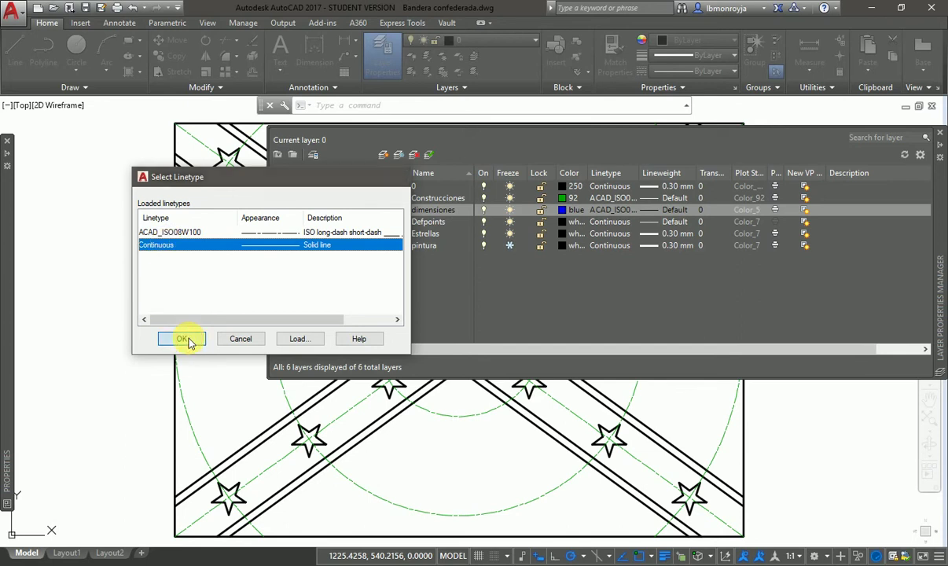
pyautogui.click(184, 339)
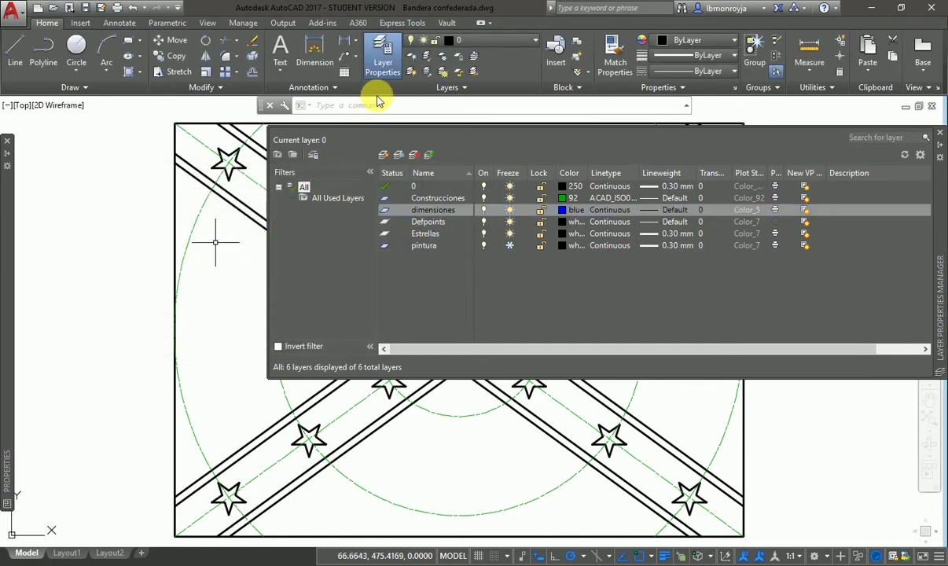
pyautogui.click(124, 286)
pyautogui.press('Escape')
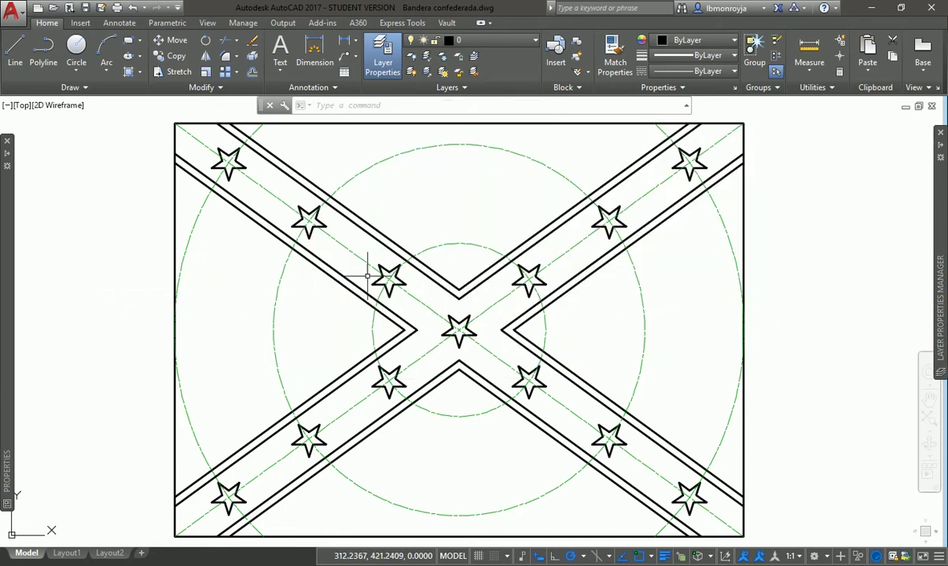
# Place an aligned dimension between the centres of the inner and middle stars on the upper-left arm
pyautogui.click(358, 40)
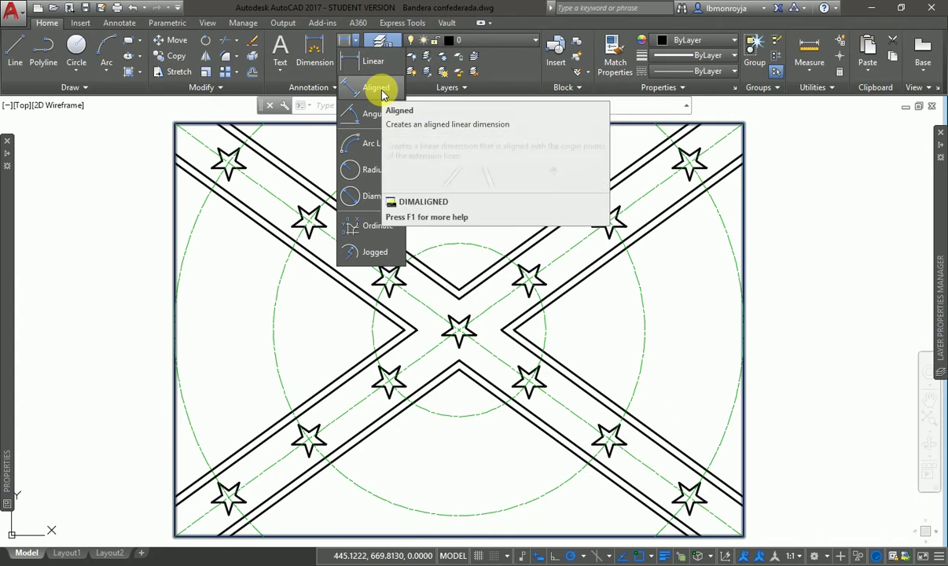
pyautogui.click(379, 89)
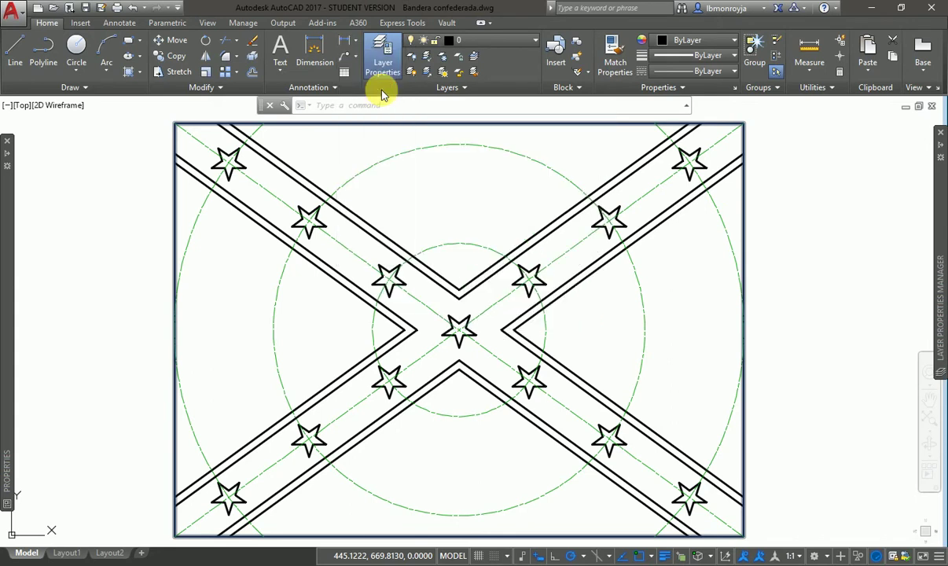
pyautogui.click(388, 278)
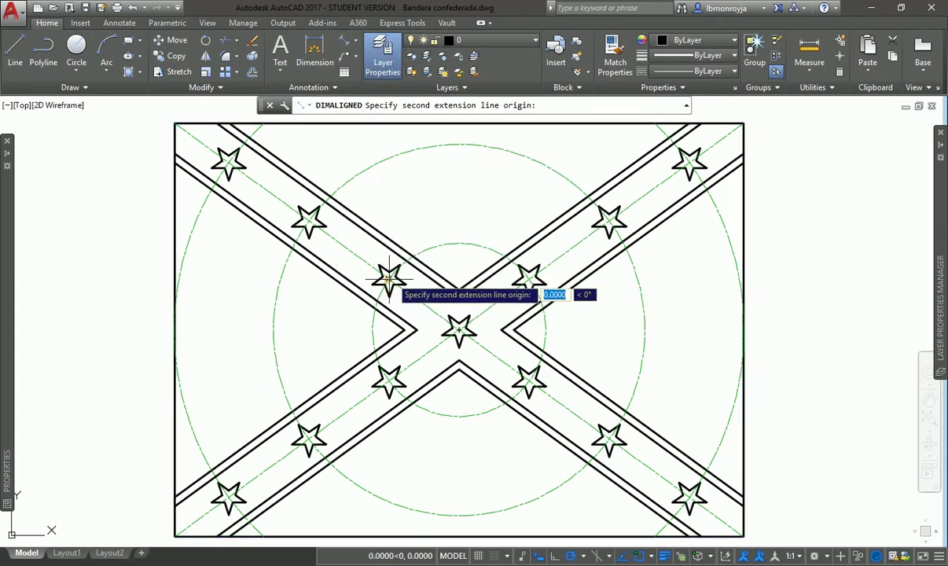
pyautogui.click(308, 221)
pyautogui.click(403, 228)
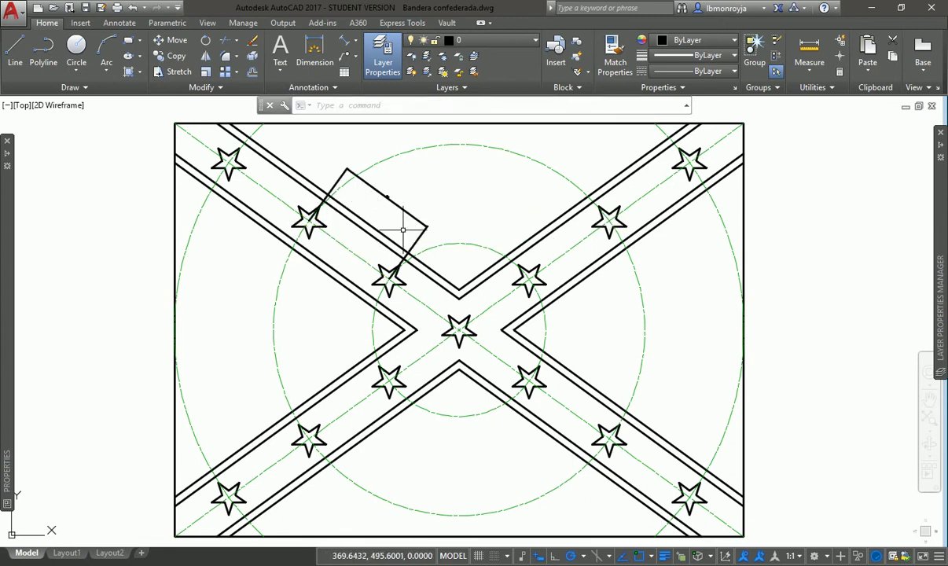
# Examine the text of the aligned dimension between the two stars up close
pyautogui.write('z')
pyautogui.press('Return')
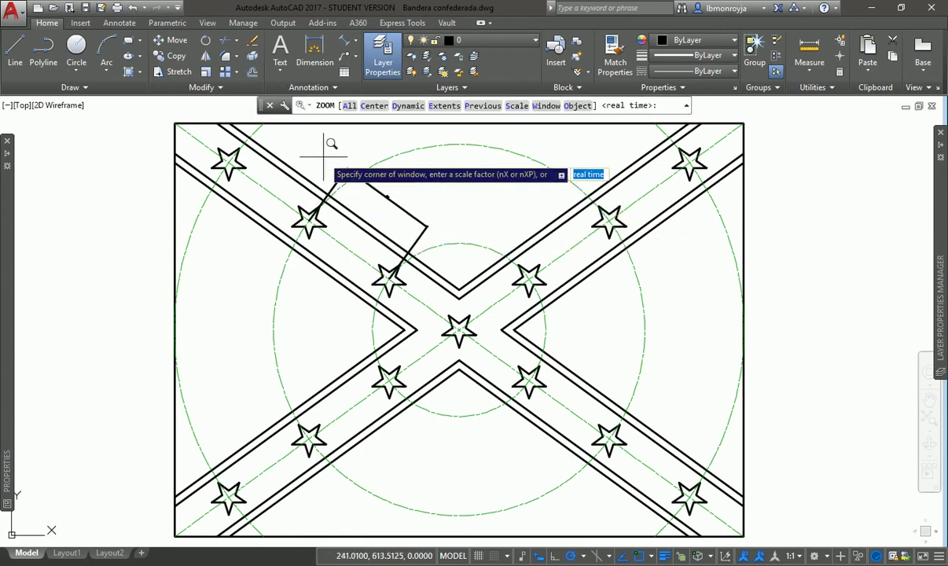
pyautogui.click(286, 157)
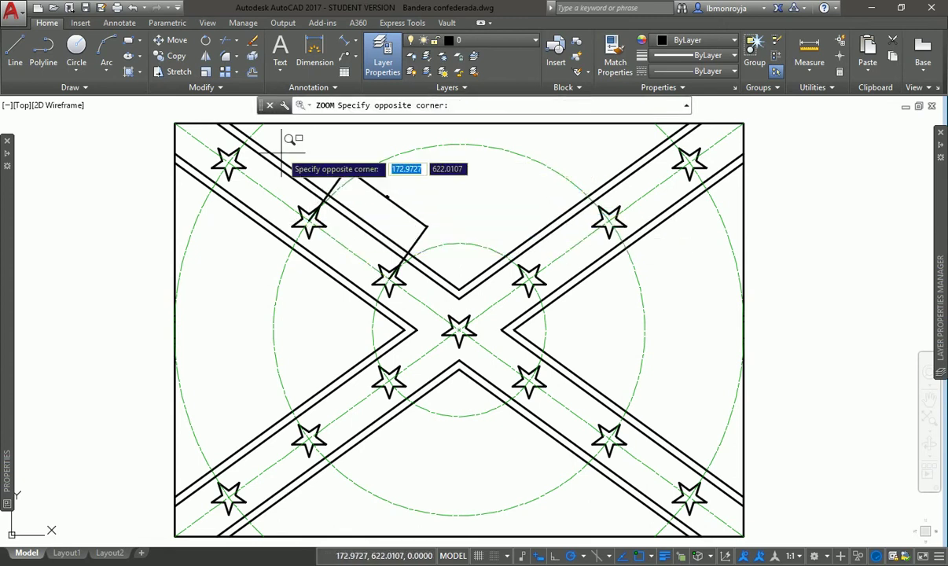
pyautogui.click(433, 304)
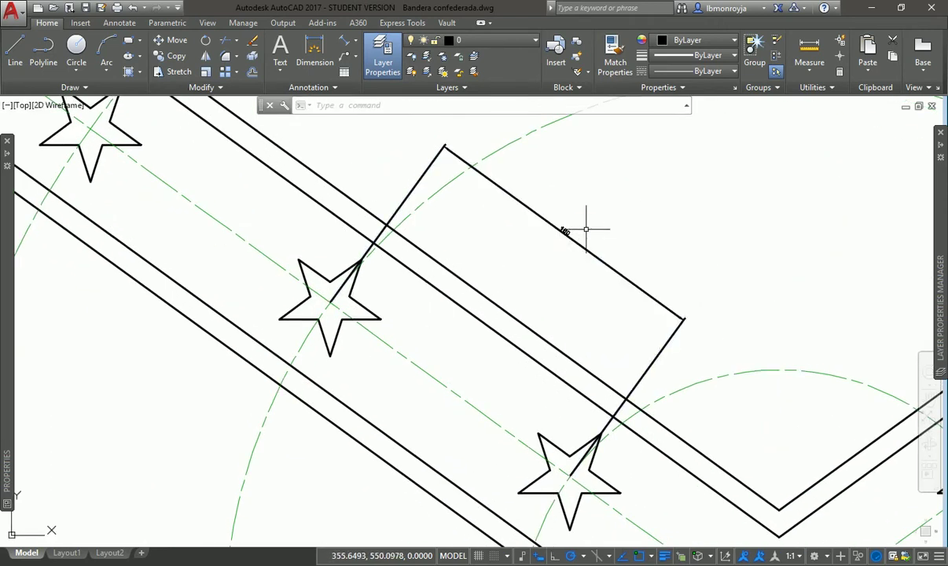
pyautogui.write('z')
pyautogui.press('Return')
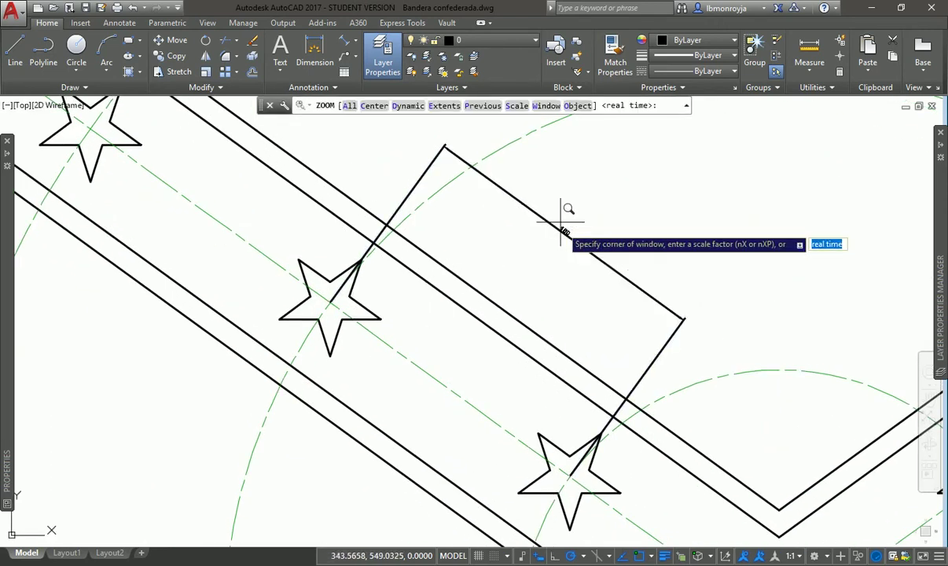
pyautogui.click(560, 223)
pyautogui.click(567, 229)
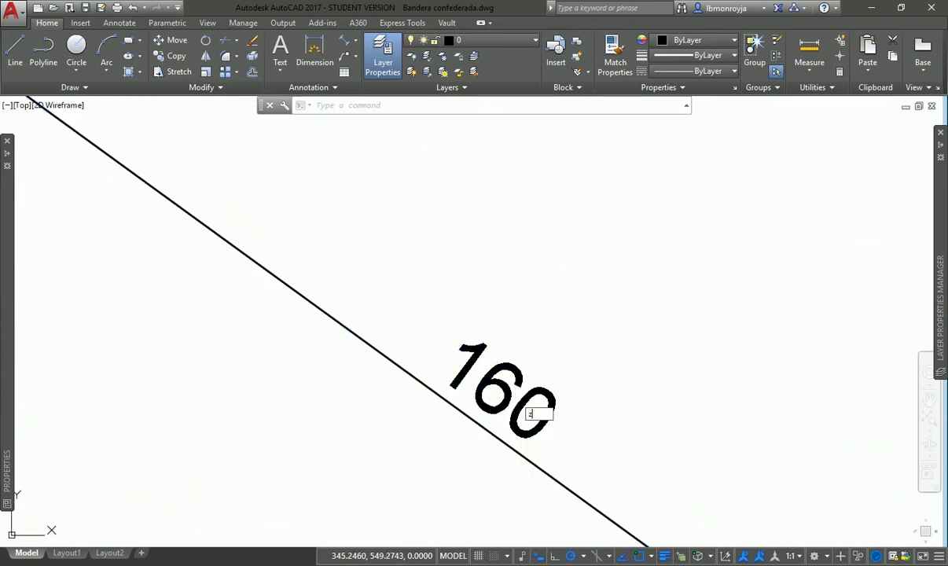
# Erase the aligned dimension between the two upper-left stars, with the whole flag in view
pyautogui.write('z')
pyautogui.press('Return')
pyautogui.write('e')
pyautogui.press('Return')
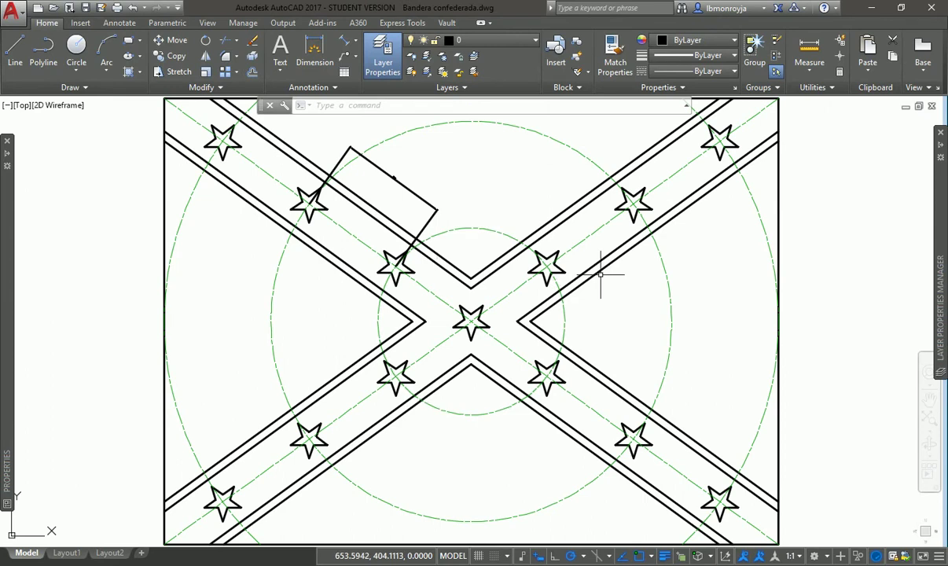
pyautogui.click(407, 186)
pyautogui.press('Delete')
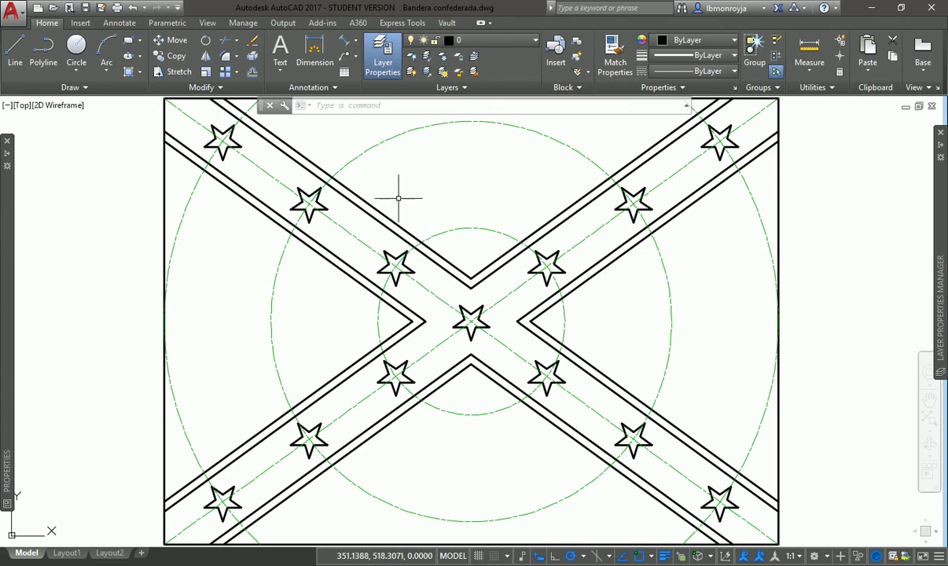
# Add an angular dimension between the two inner border lines of the flag's right-hand triangle and inspect its text
pyautogui.click(356, 42)
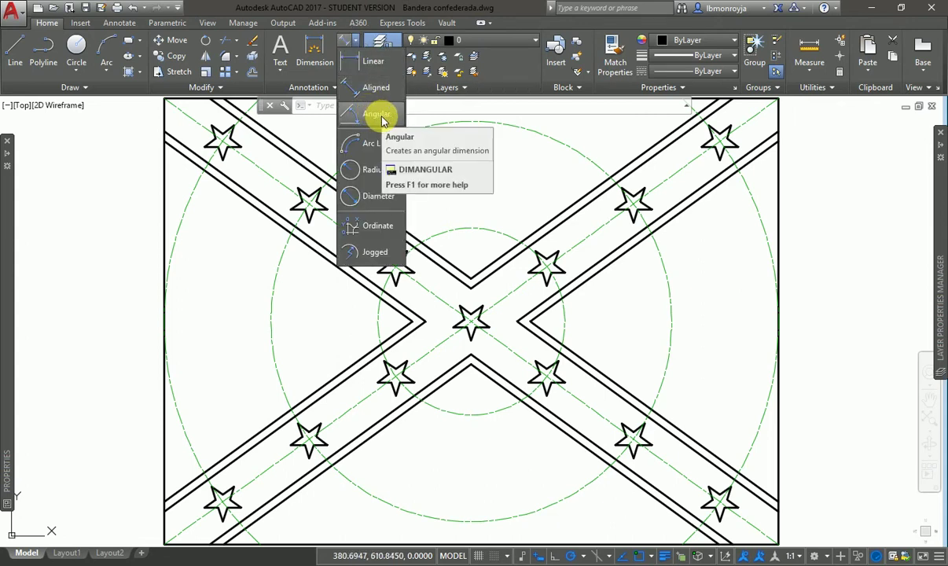
pyautogui.click(378, 116)
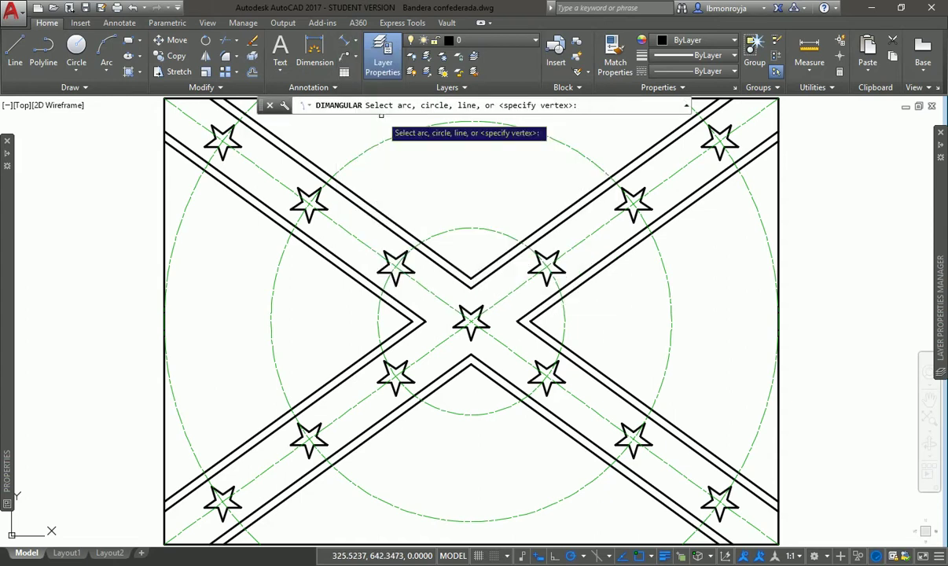
pyautogui.click(618, 384)
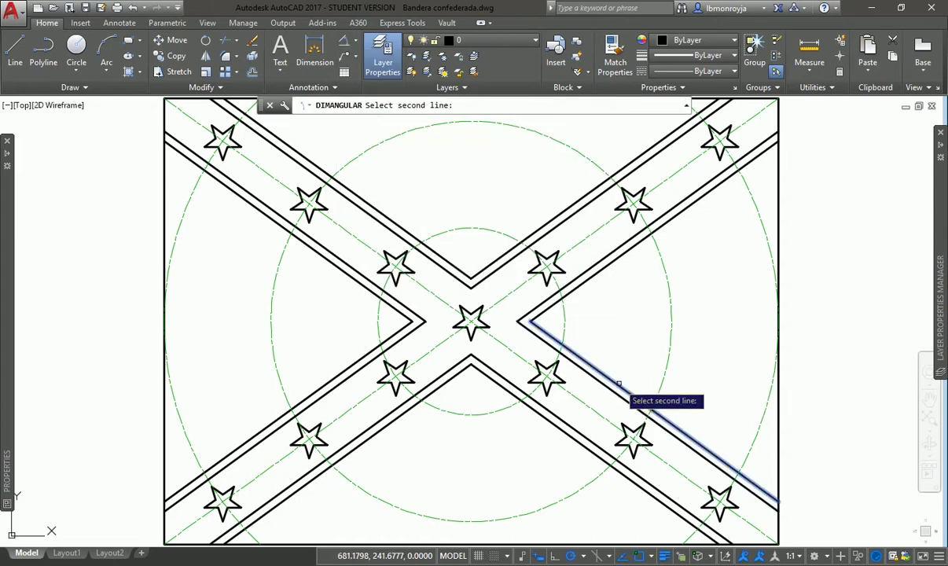
pyautogui.click(590, 278)
pyautogui.click(605, 318)
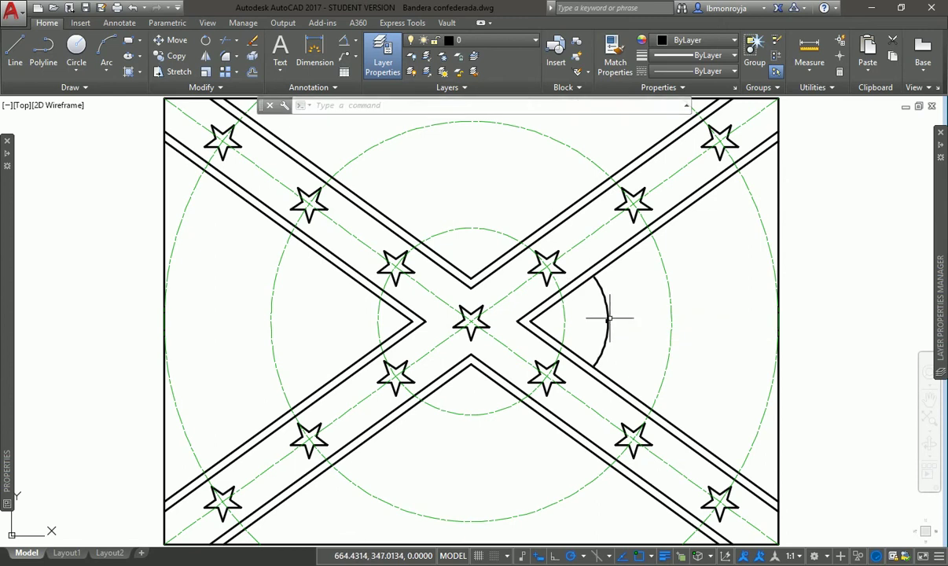
pyautogui.write('z')
pyautogui.press('Return')
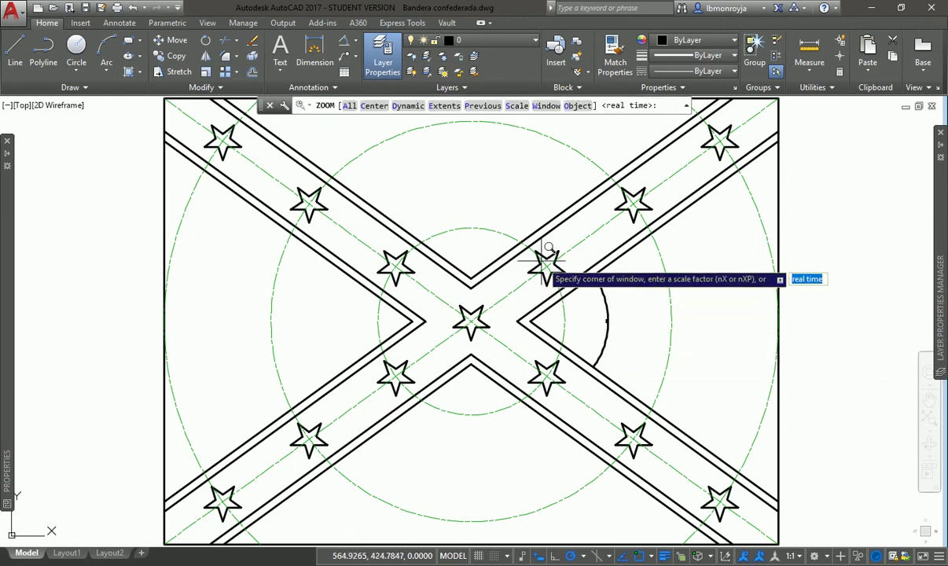
pyautogui.click(567, 260)
pyautogui.click(635, 365)
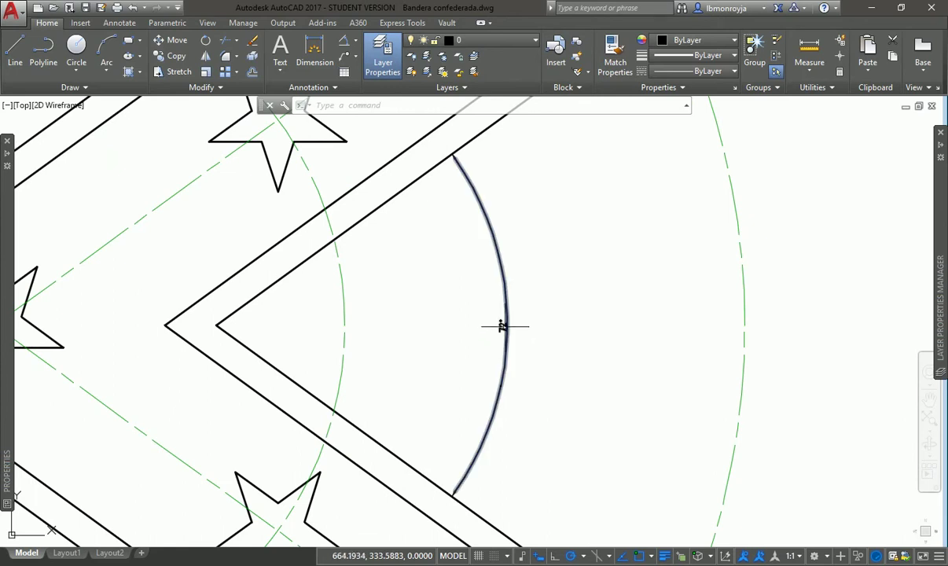
# Erase the angular dimension inside the flag's right-hand triangle and return to a view of the whole flag
pyautogui.press('Delete')
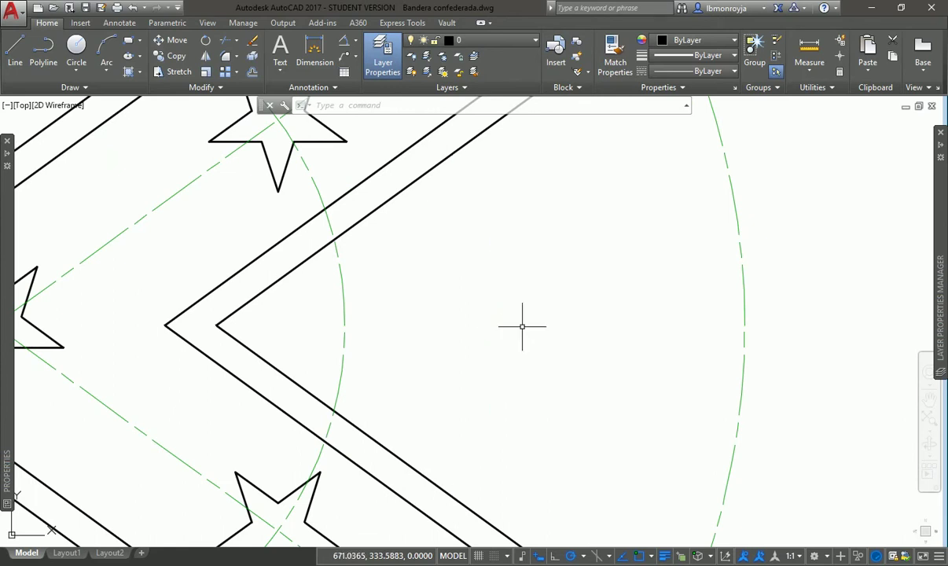
pyautogui.write('z')
pyautogui.press('Return')
pyautogui.scroll(-1, 530, 314)
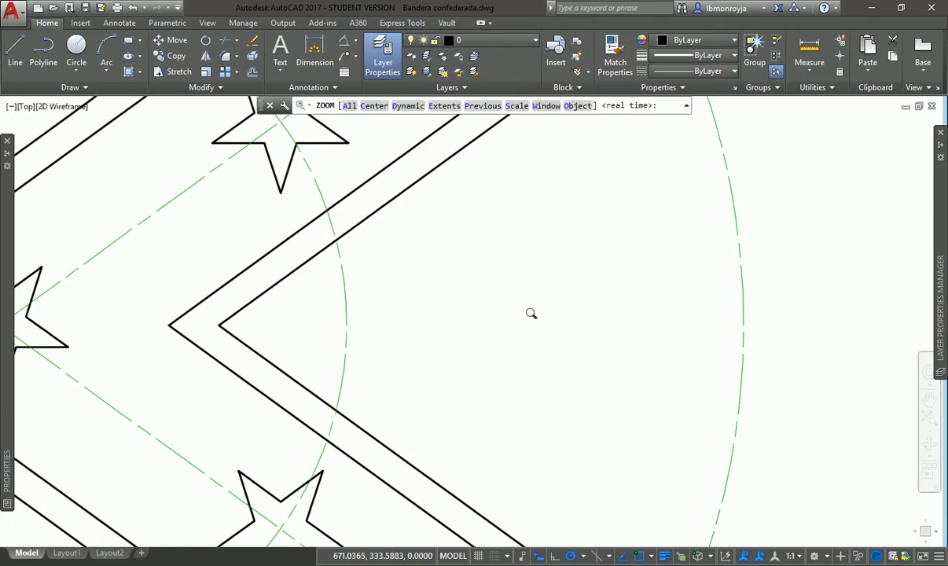
pyautogui.click(356, 40)
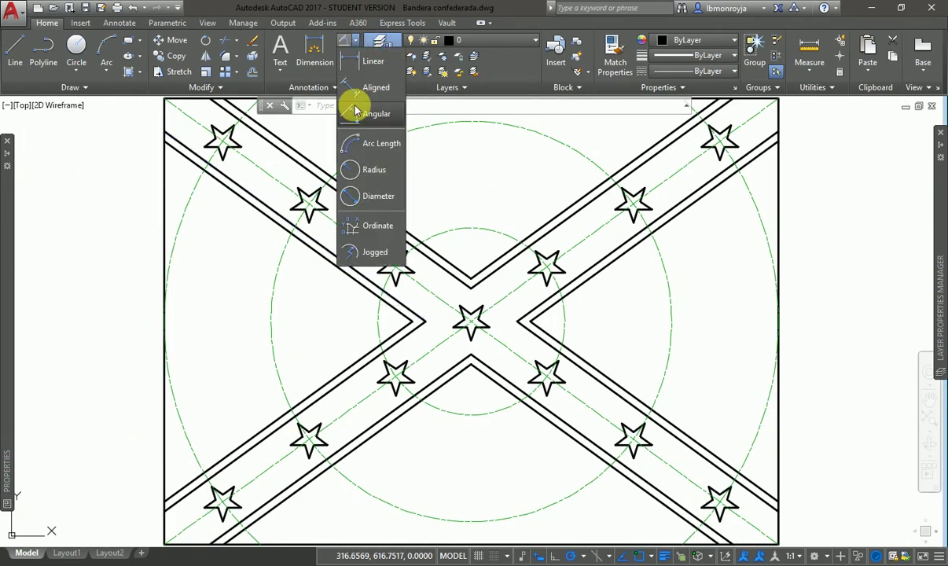
pyautogui.click(378, 146)
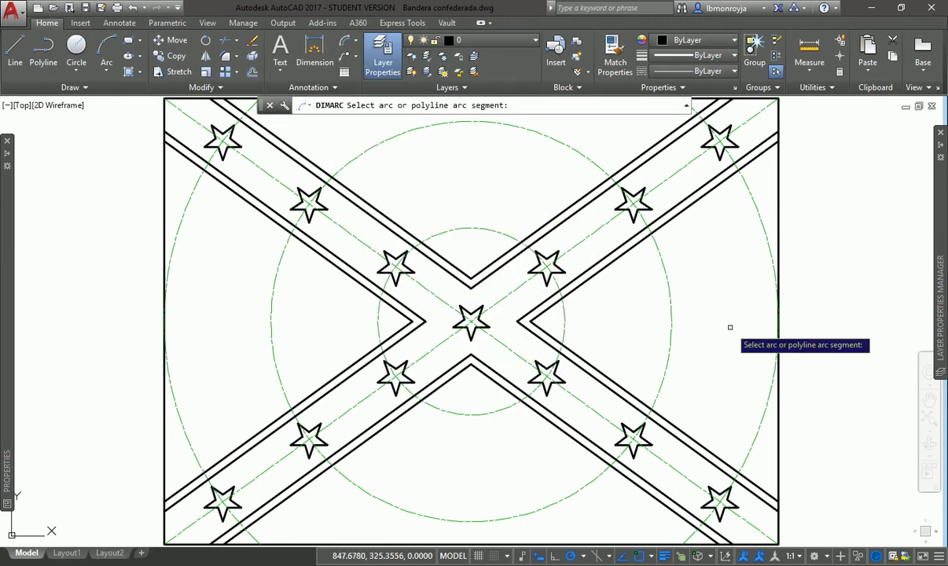
pyautogui.click(755, 182)
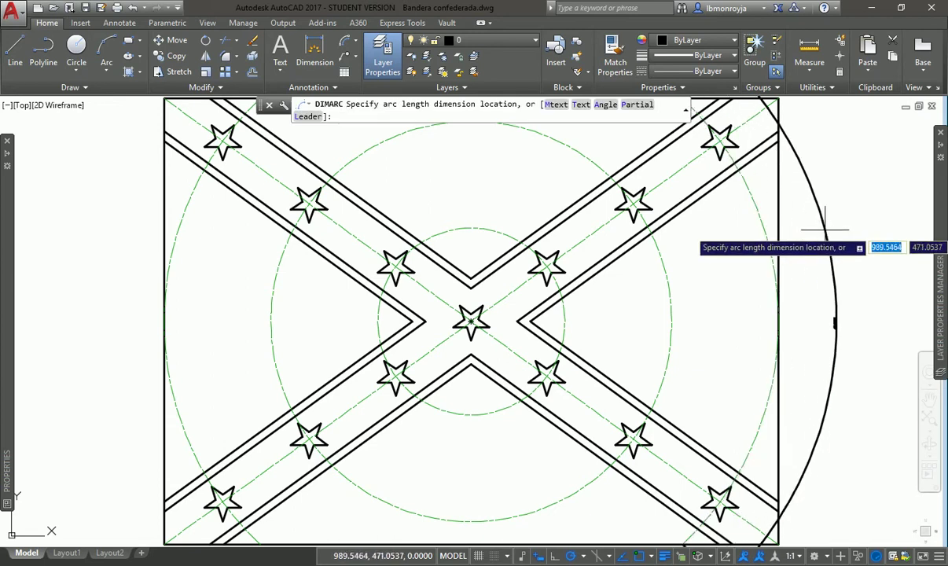
pyautogui.press('Escape')
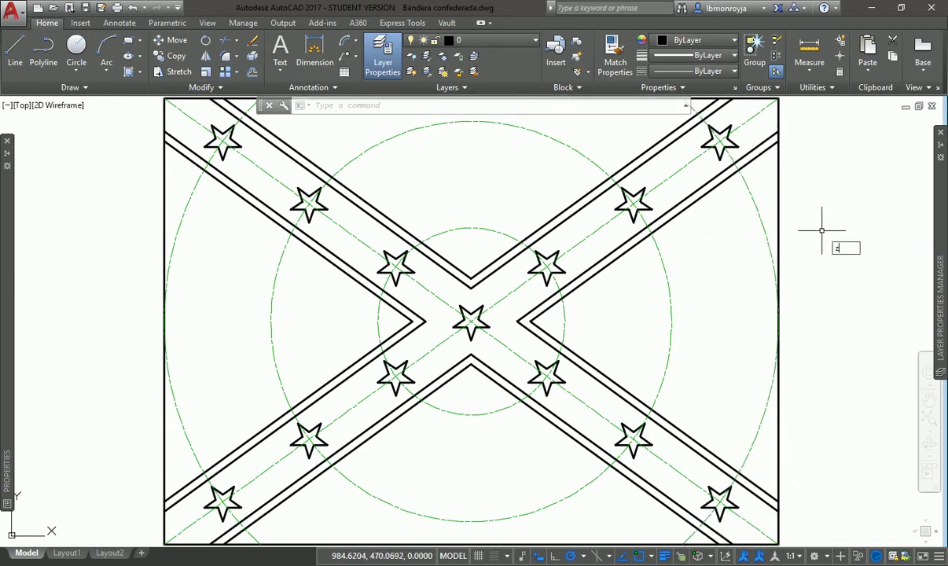
# Add an arc length dimension to the outermost guide arc on the flag's right side, placed outside the flag's edge
pyautogui.write('z')
pyautogui.press('Return')
pyautogui.press('Return')
pyautogui.moveTo(794, 277); pyautogui.dragTo(795, 300)
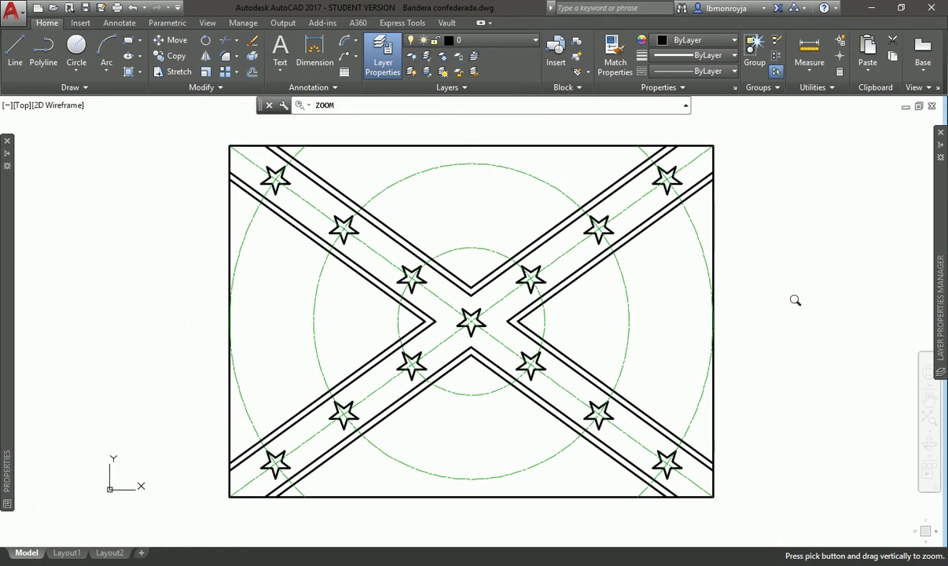
pyautogui.press('Escape')
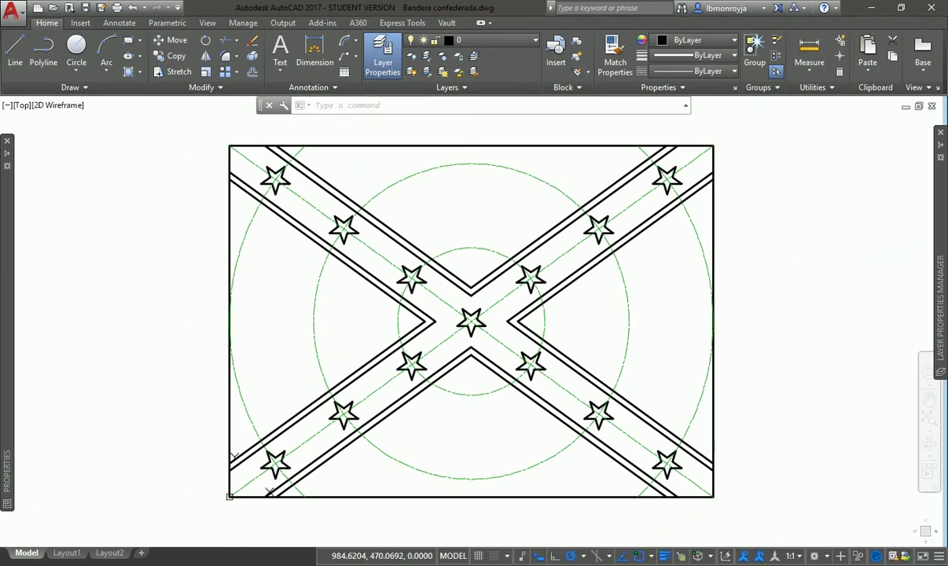
pyautogui.click(346, 44)
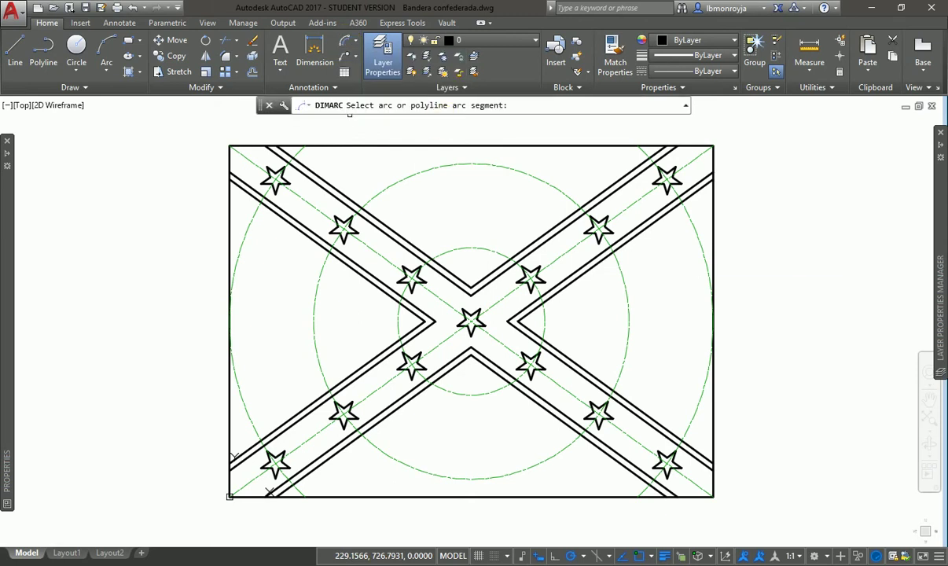
pyautogui.click(699, 250)
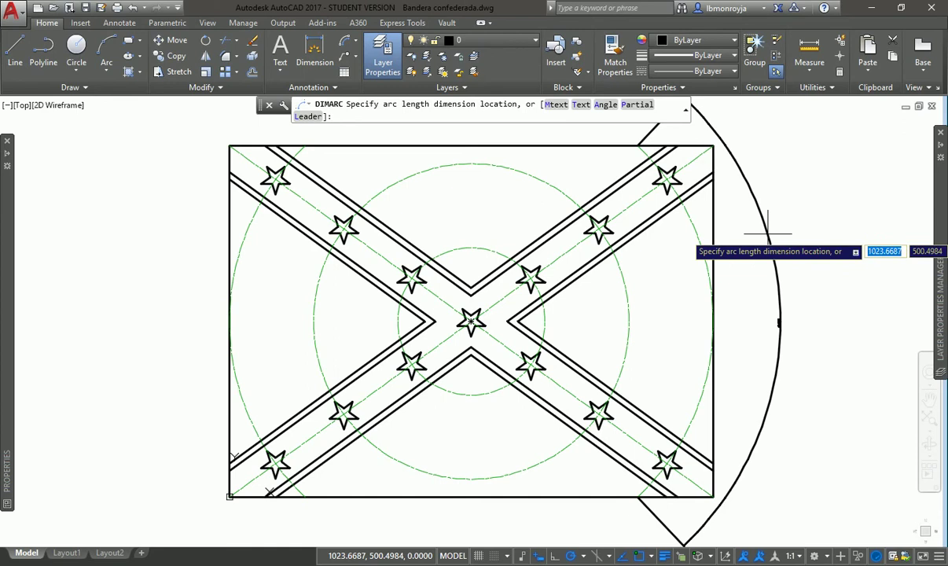
pyautogui.press('Escape')
# Inspect the text of the arc length dimension up close and undo the dimension
pyautogui.write('z')
pyautogui.press('Return')
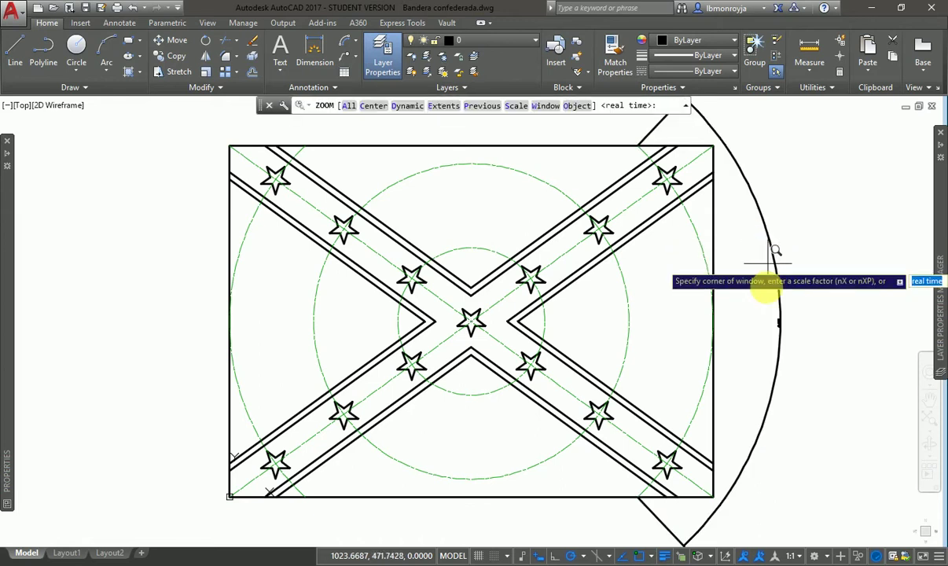
pyautogui.click(760, 304)
pyautogui.click(793, 338)
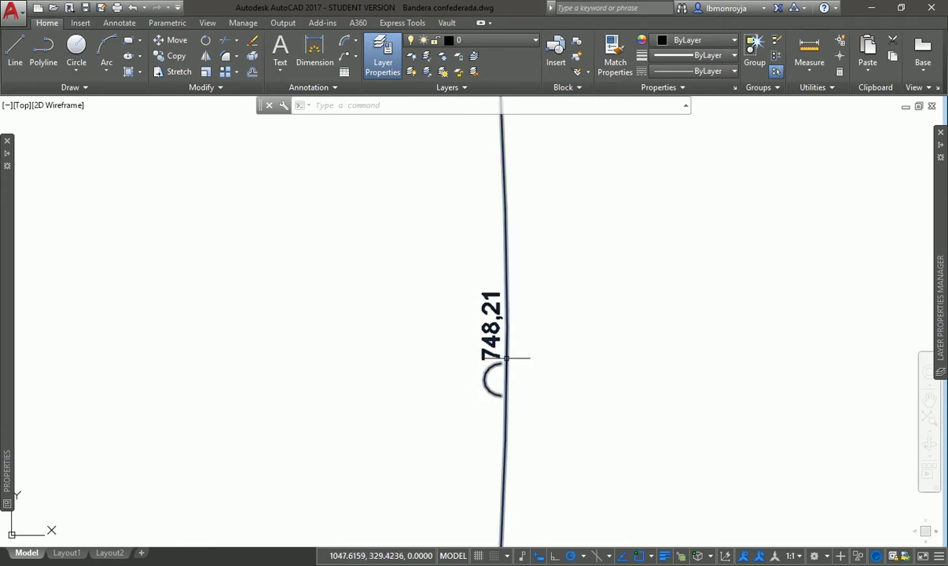
pyautogui.hotkey('ctrl', 'z')
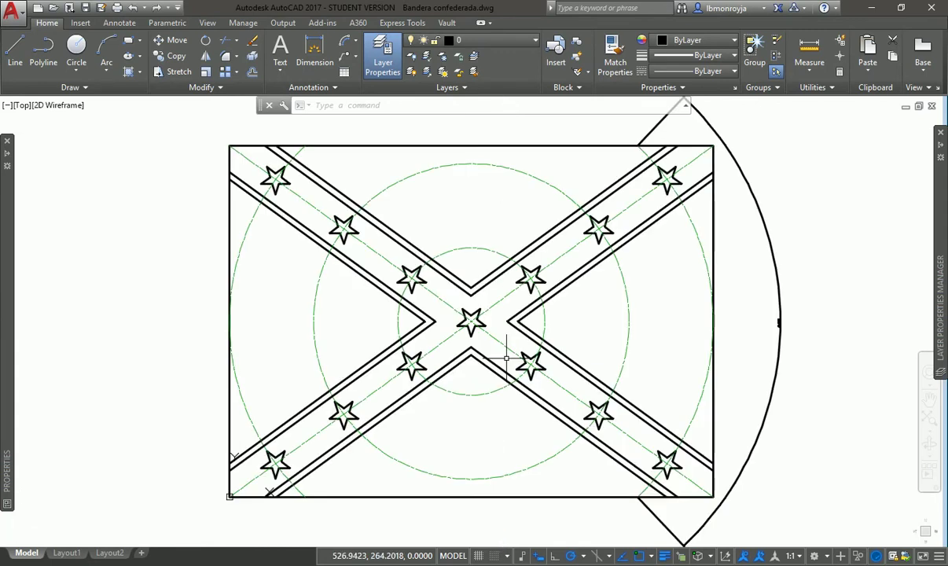
pyautogui.click(355, 44)
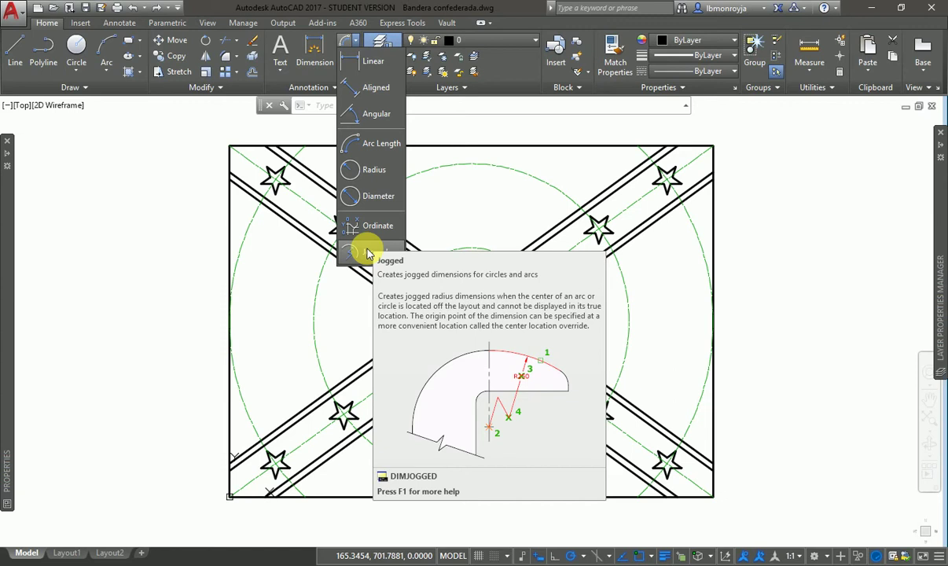
pyautogui.click(175, 286)
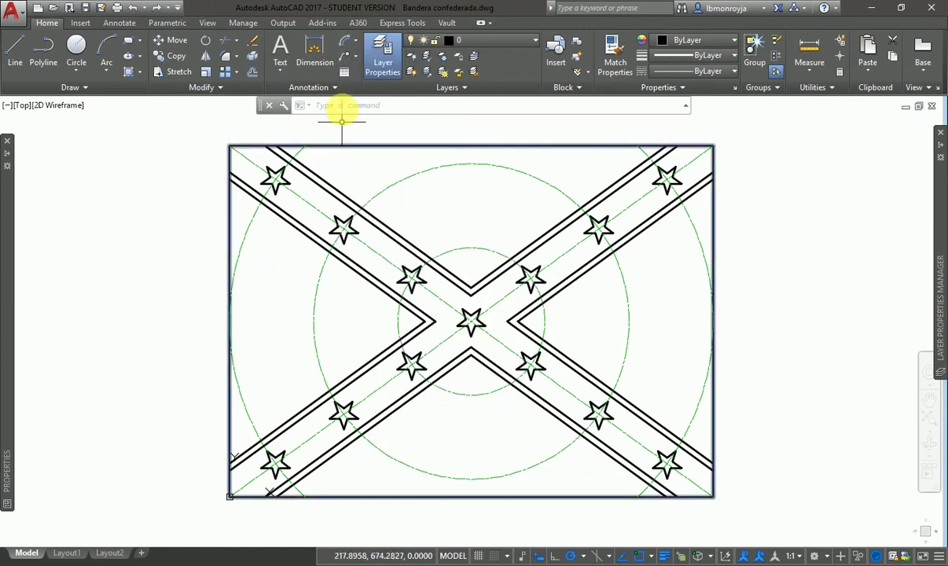
# Try a linear dimension on the left triangle's upper inner border line, using the select object option
pyautogui.click(356, 46)
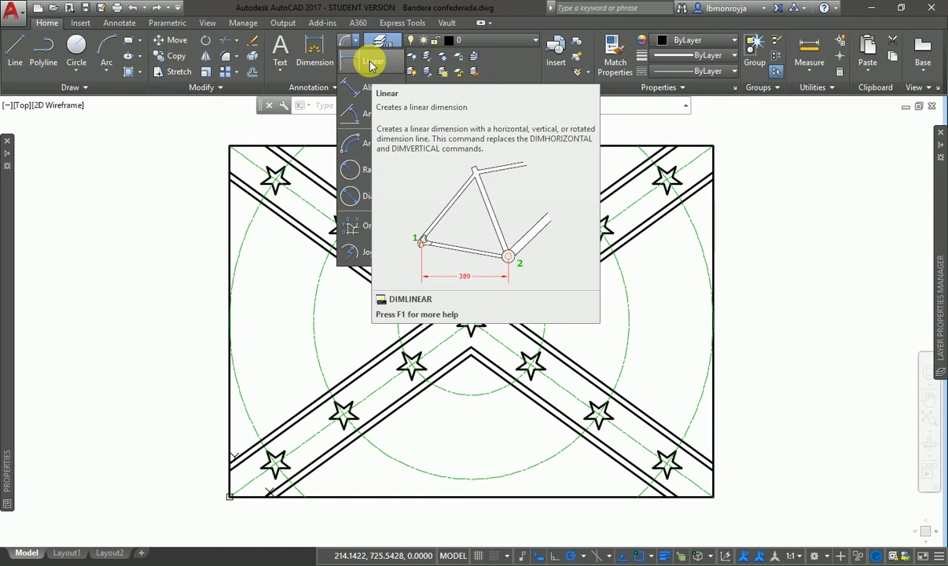
pyautogui.click(371, 64)
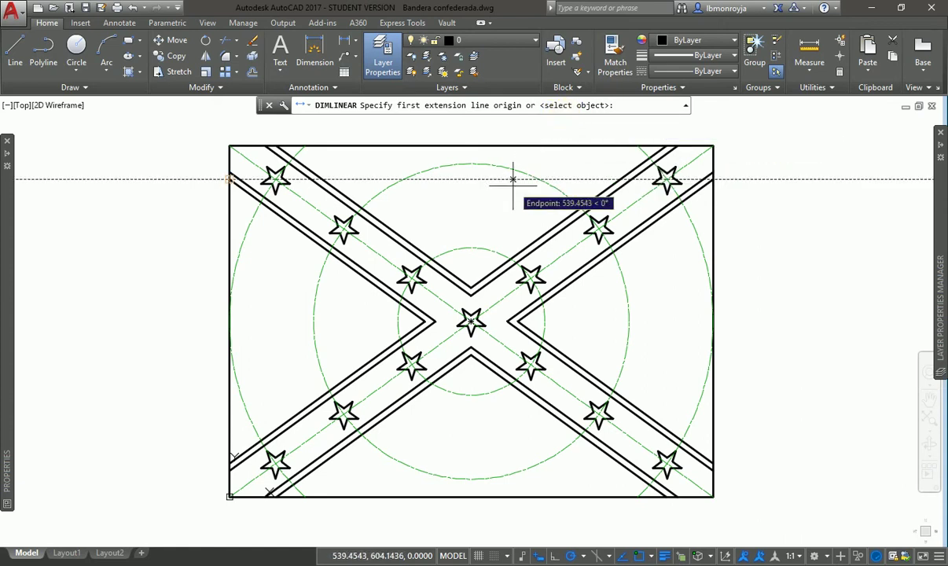
pyautogui.press('Return')
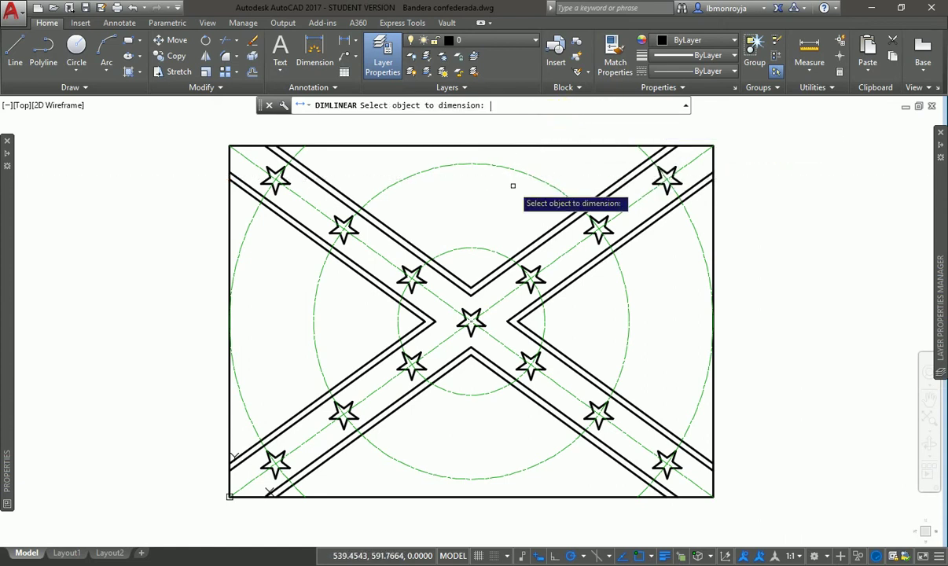
pyautogui.click(306, 235)
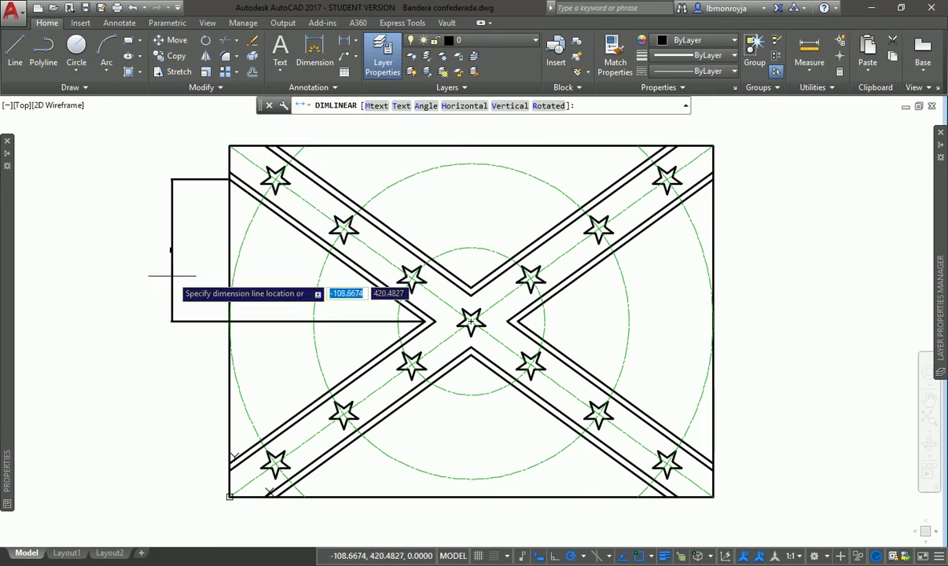
pyautogui.press('Escape')
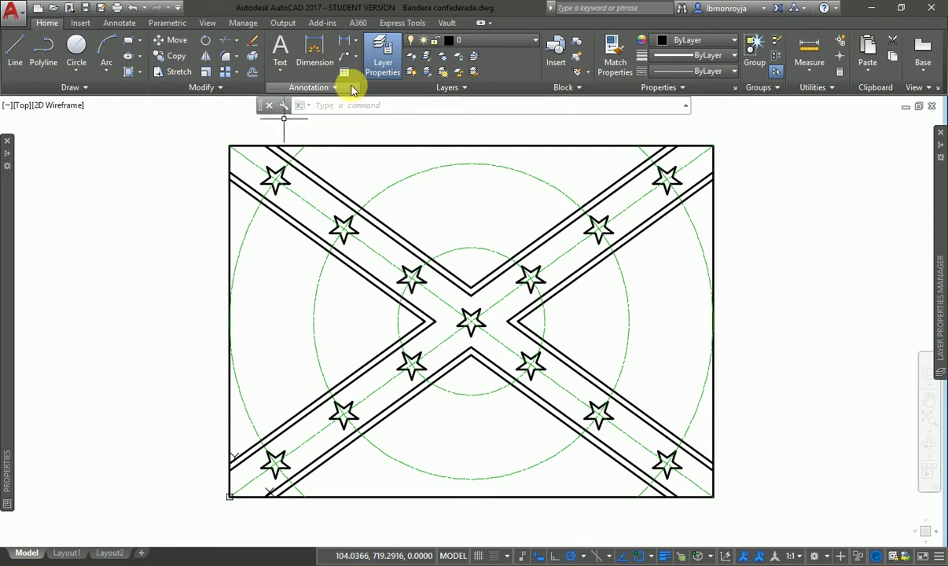
# Add an aligned dimension to the left triangle's upper inner border line by selecting the line as the object
pyautogui.click(356, 43)
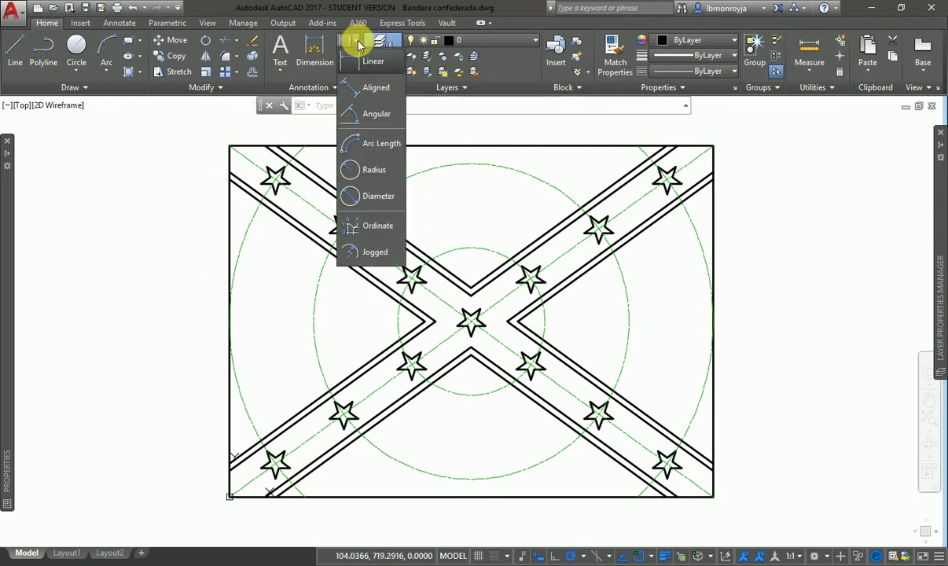
pyautogui.click(377, 92)
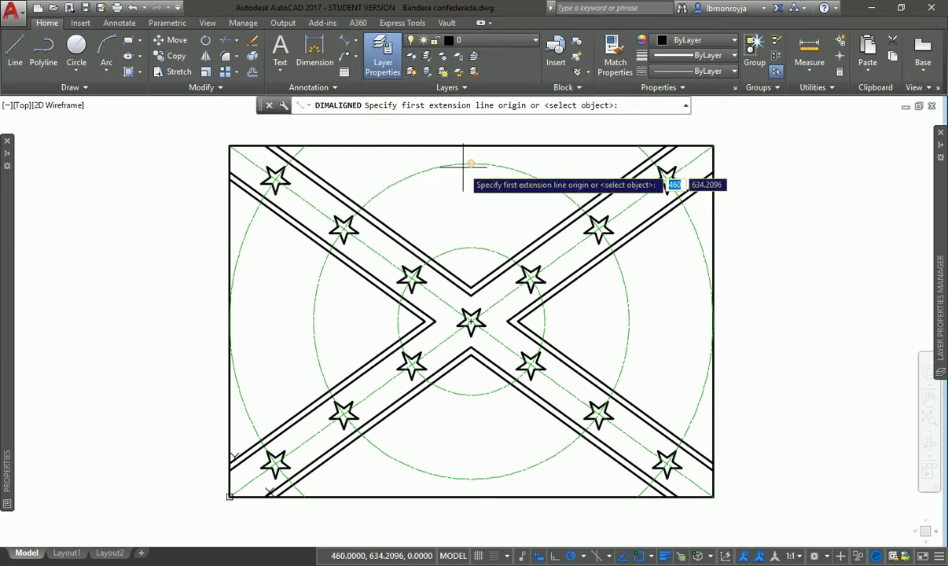
pyautogui.press('Return')
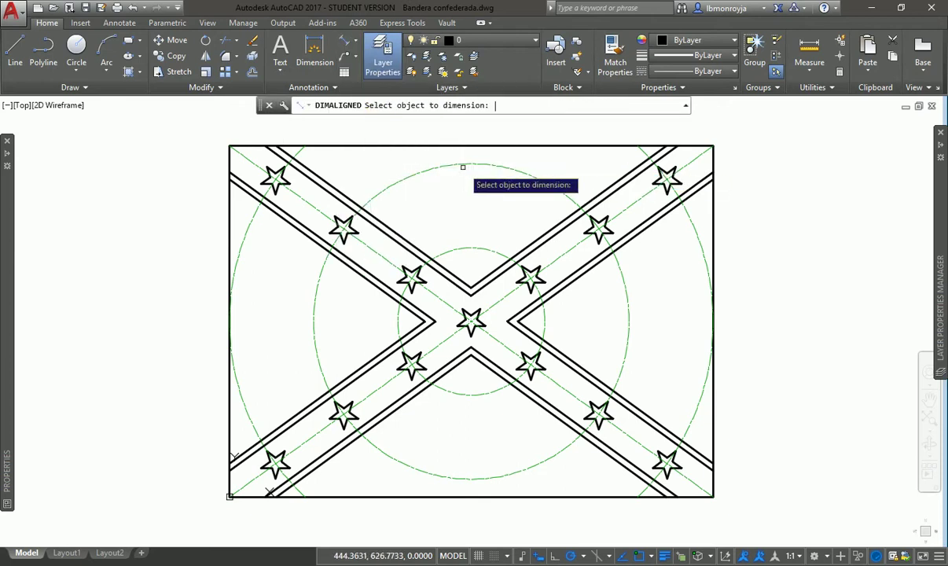
pyautogui.click(306, 239)
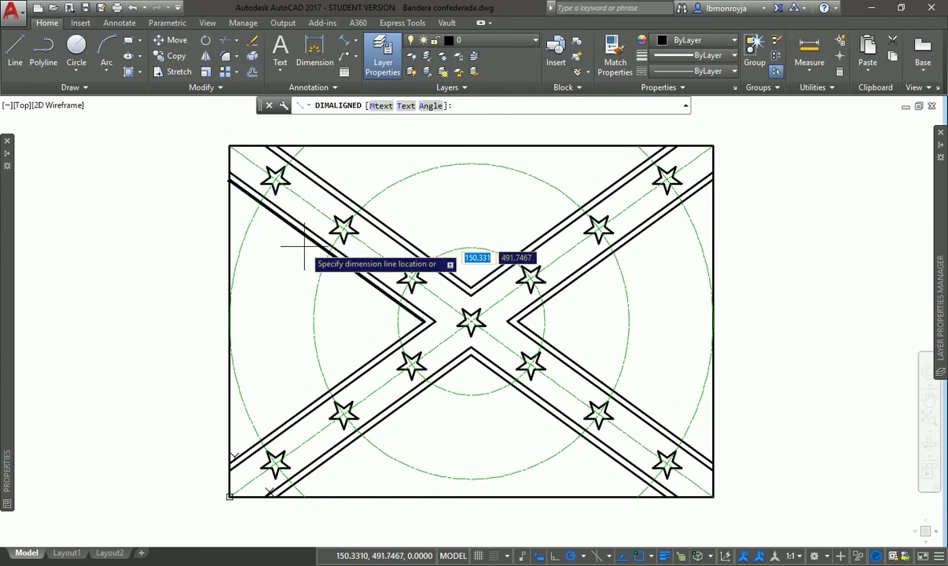
pyautogui.click(286, 257)
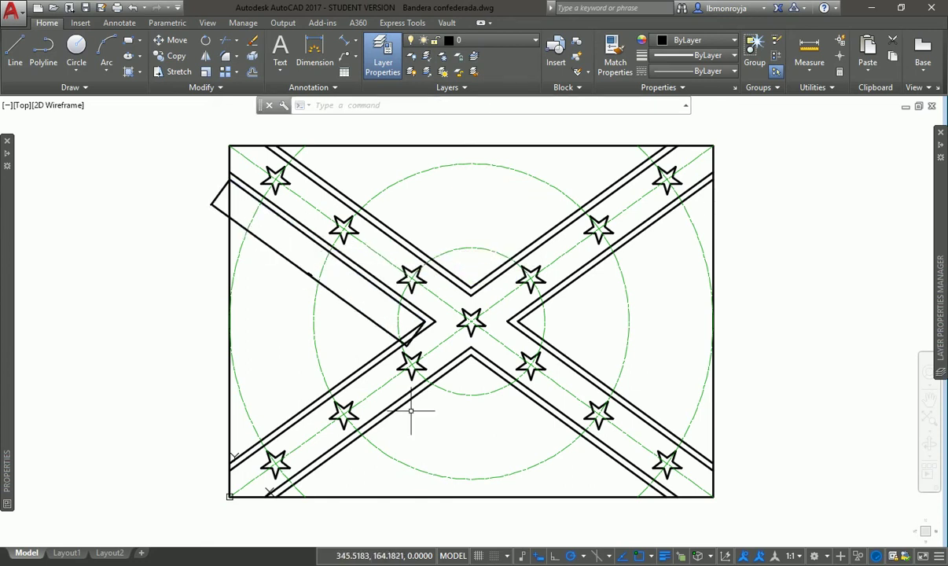
# Inspect the text of the aligned dimension up close and undo the dimension
pyautogui.write('z')
pyautogui.press('Return')
pyautogui.click(288, 251)
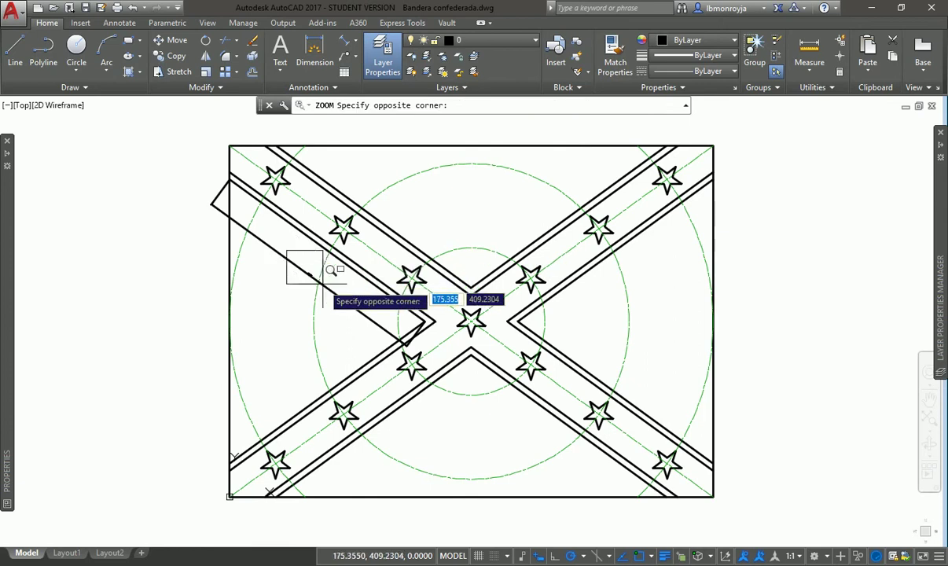
pyautogui.click(328, 280)
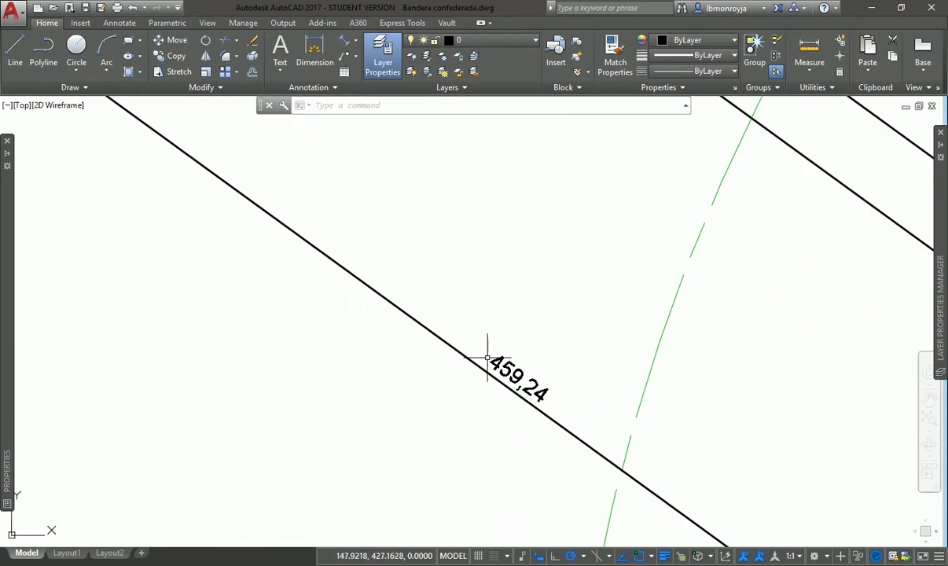
pyautogui.hotkey('ctrl', 'z')
pyautogui.hotkey('ctrl', 'z')
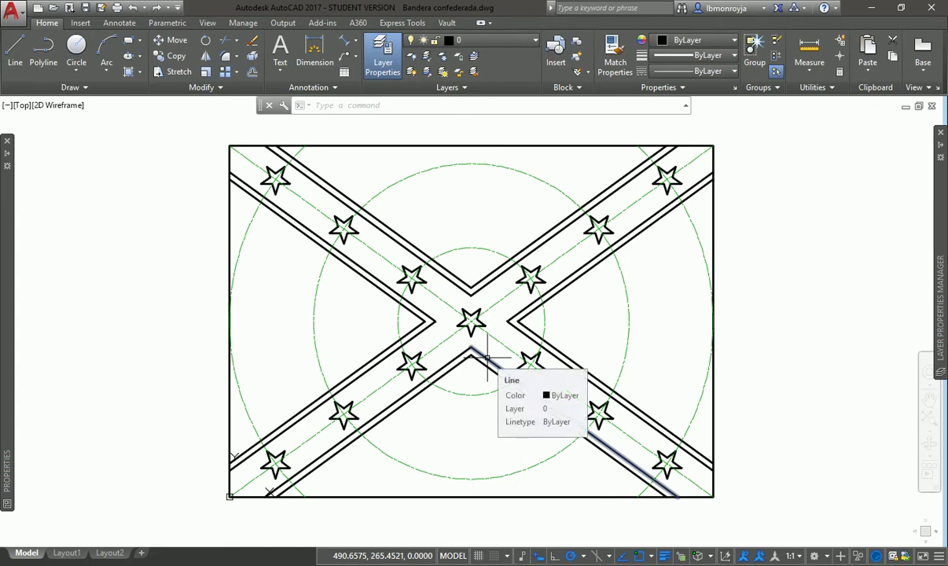
# Add an angular dimension between the flag's top edge and the upper triangle's left inner border line, inside the triangle
pyautogui.click(354, 42)
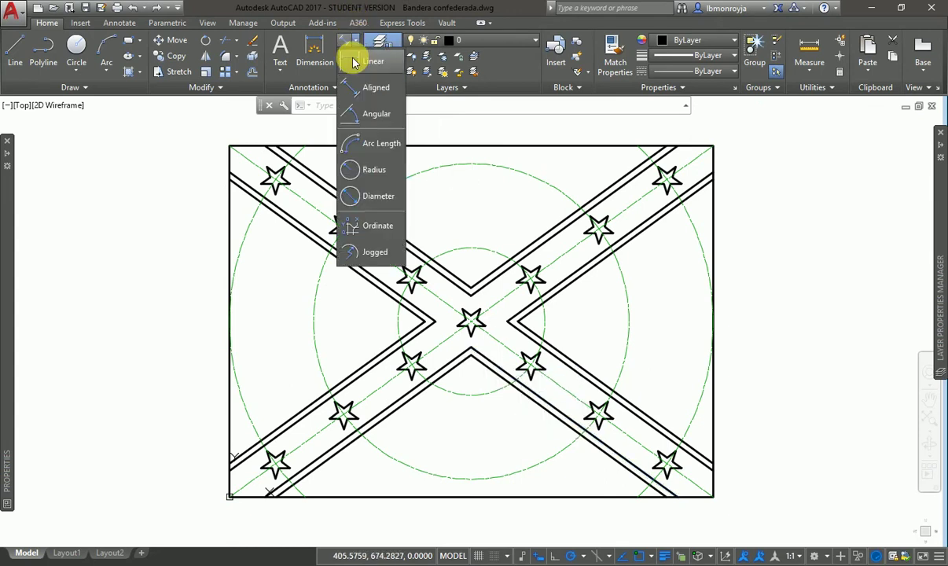
pyautogui.click(379, 117)
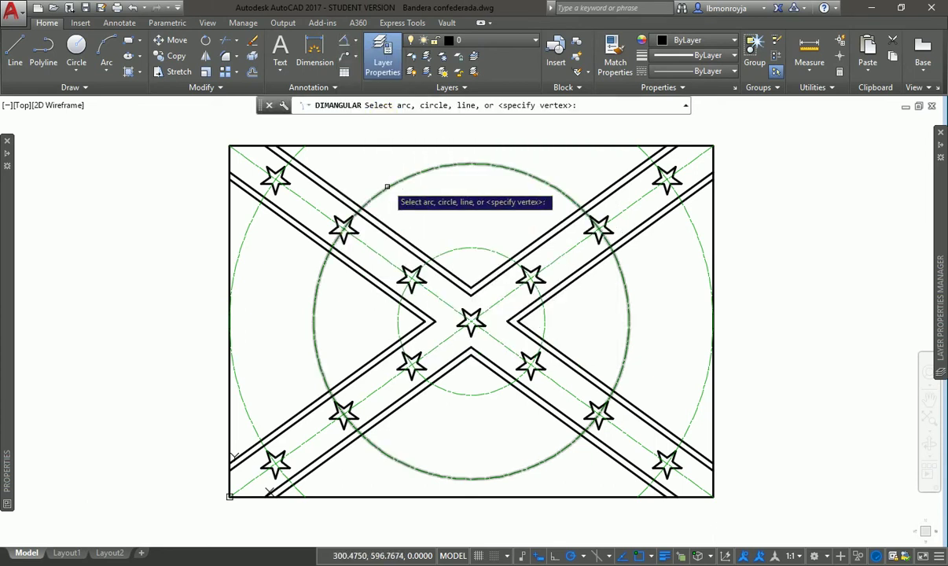
pyautogui.click(330, 183)
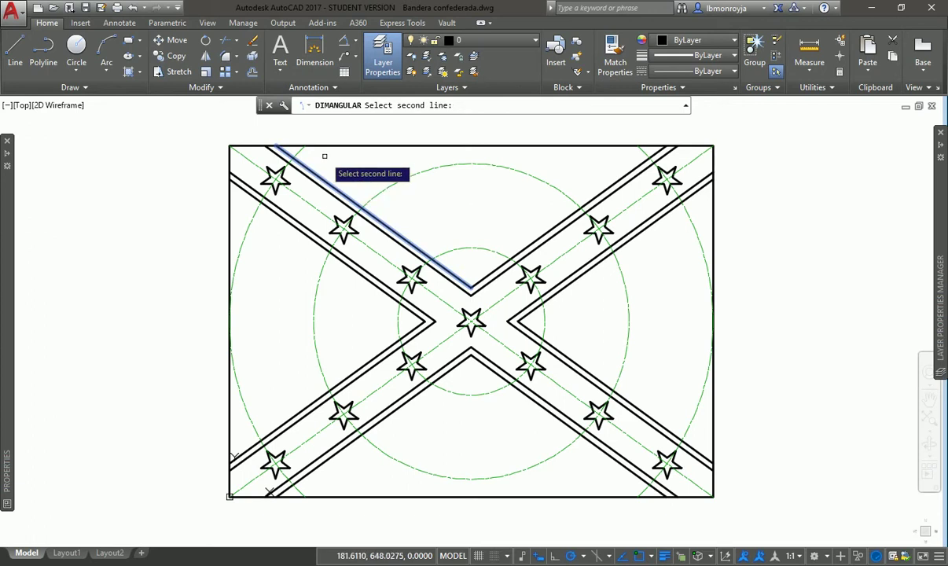
pyautogui.click(325, 145)
pyautogui.click(338, 157)
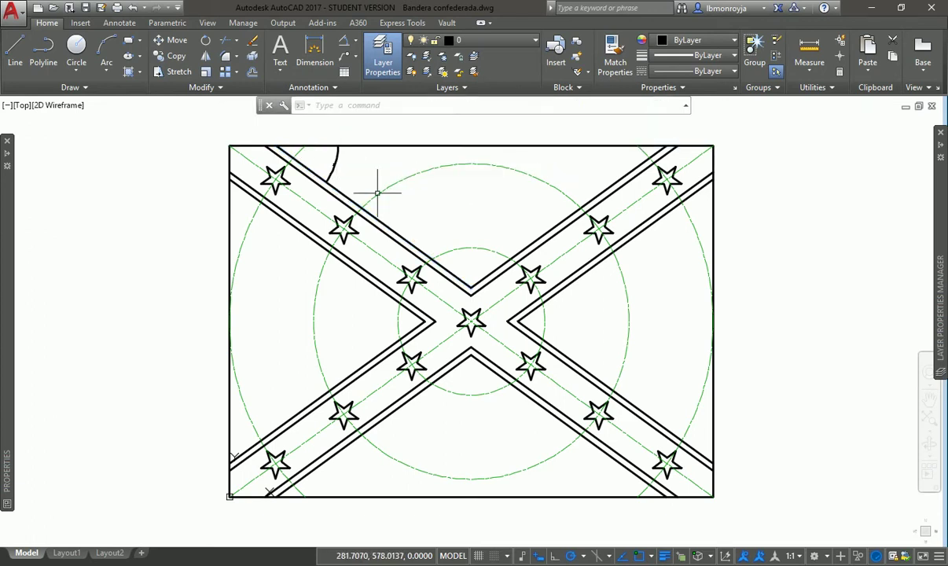
# Add an angular dimension by vertex at the upper triangle's left corner, measuring the outer angle between its inner border line and the flag's top edge
pyautogui.write('z')
pyautogui.press('Return')
pyautogui.click(184, 118)
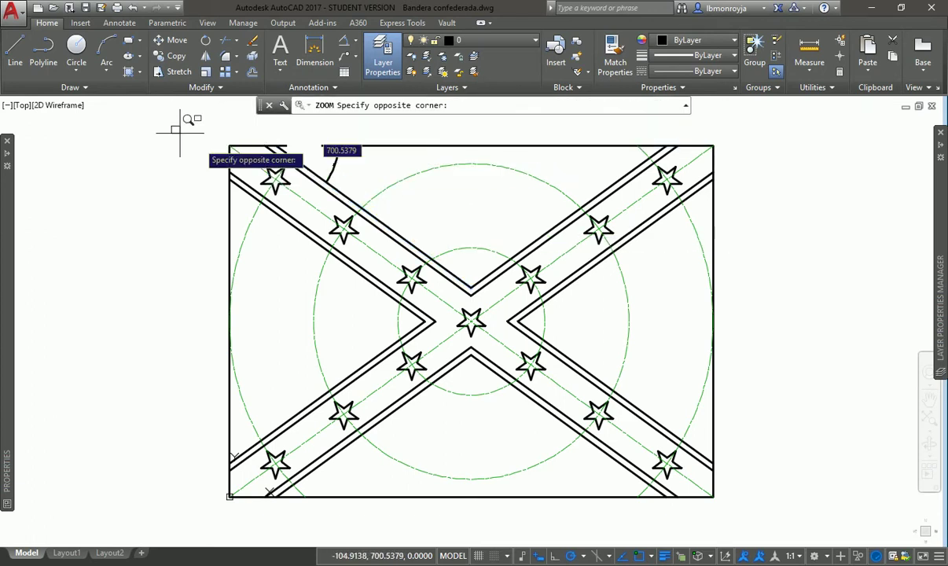
pyautogui.click(394, 223)
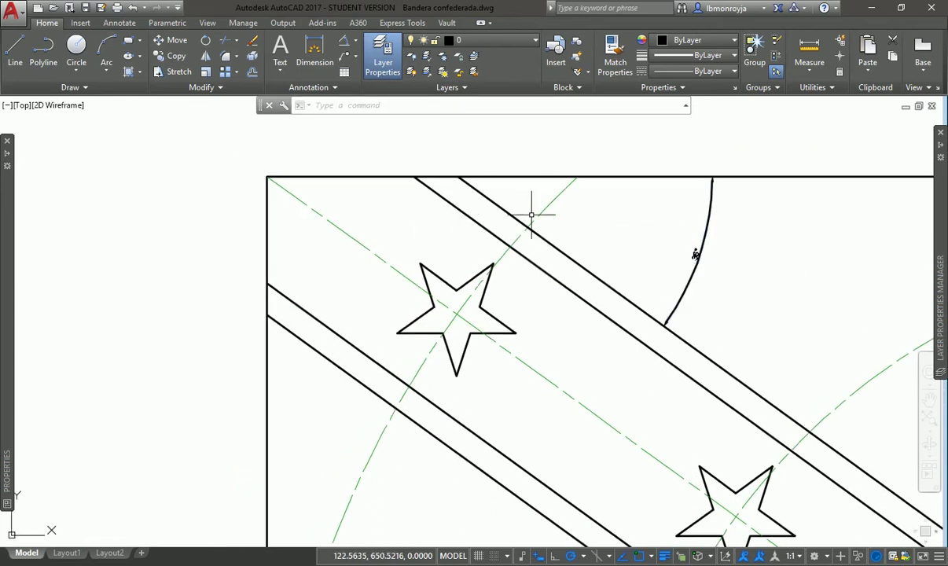
pyautogui.write('ZOOM')
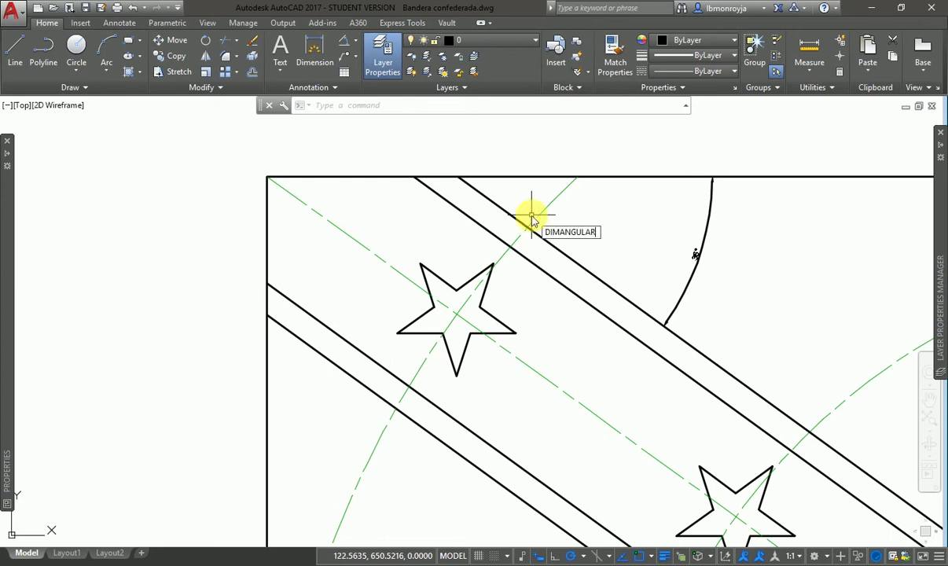
pyautogui.press('Return')
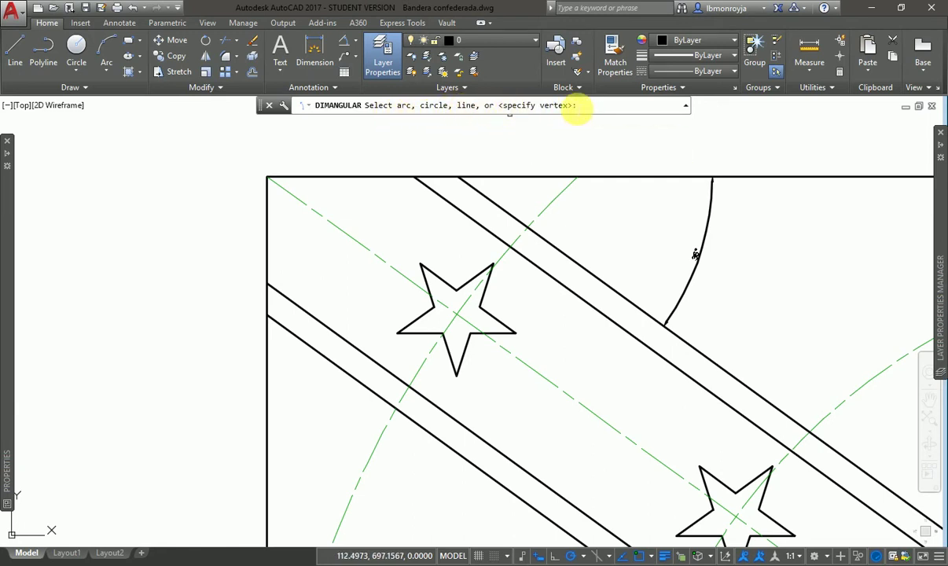
pyautogui.press('Return')
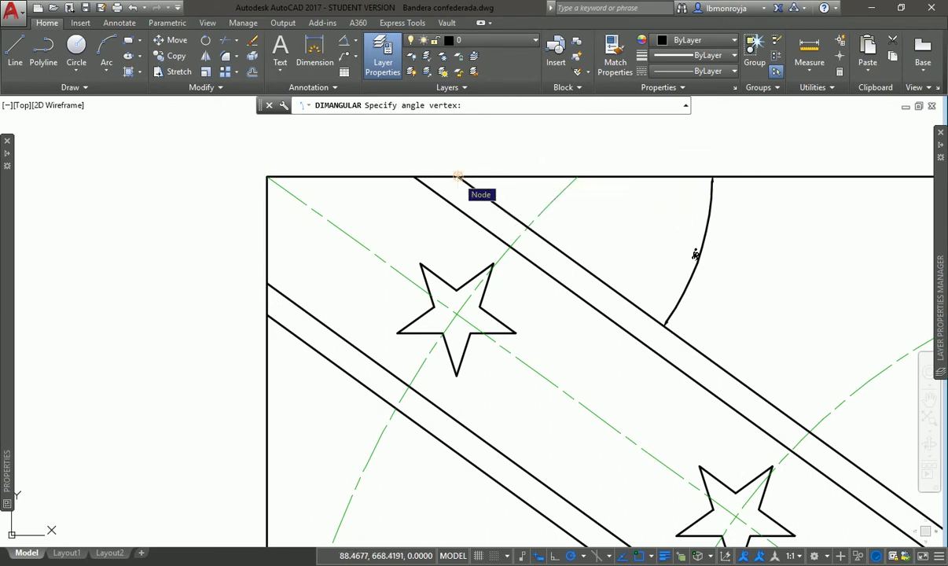
pyautogui.click(457, 175)
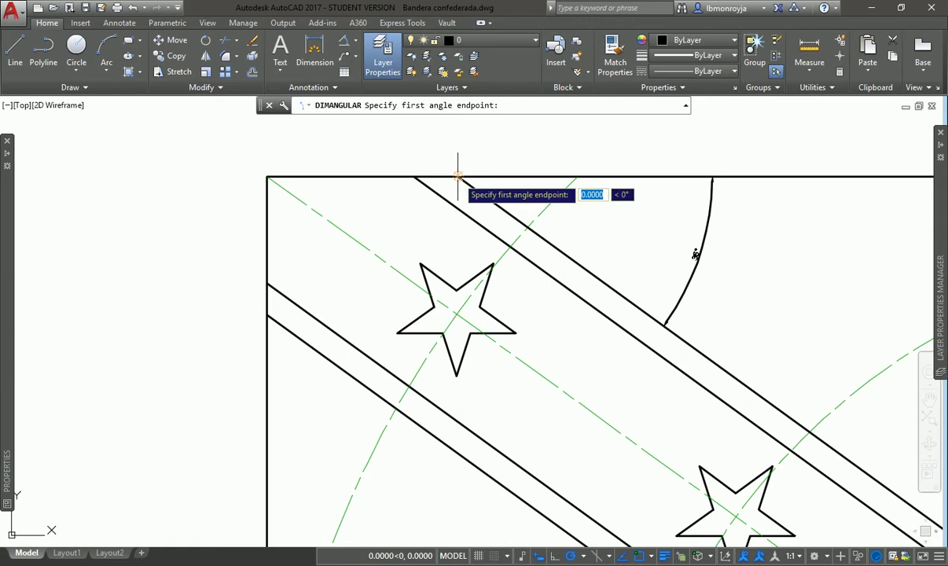
pyautogui.click(635, 306)
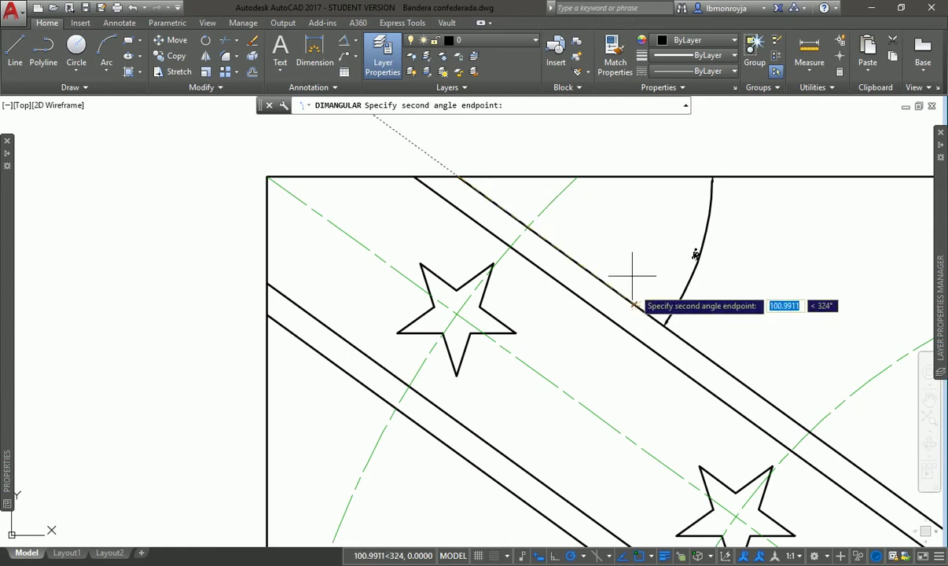
pyautogui.click(652, 176)
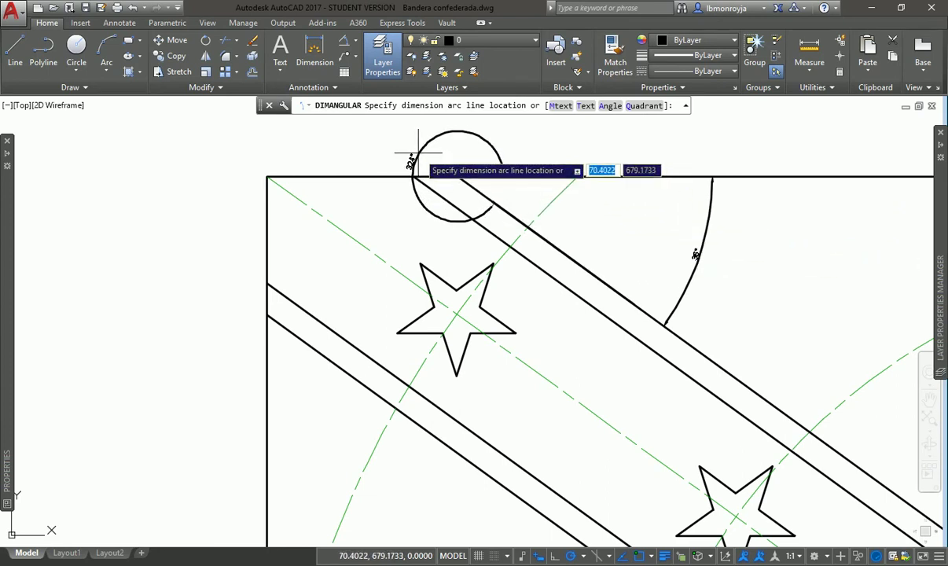
pyautogui.click(407, 154)
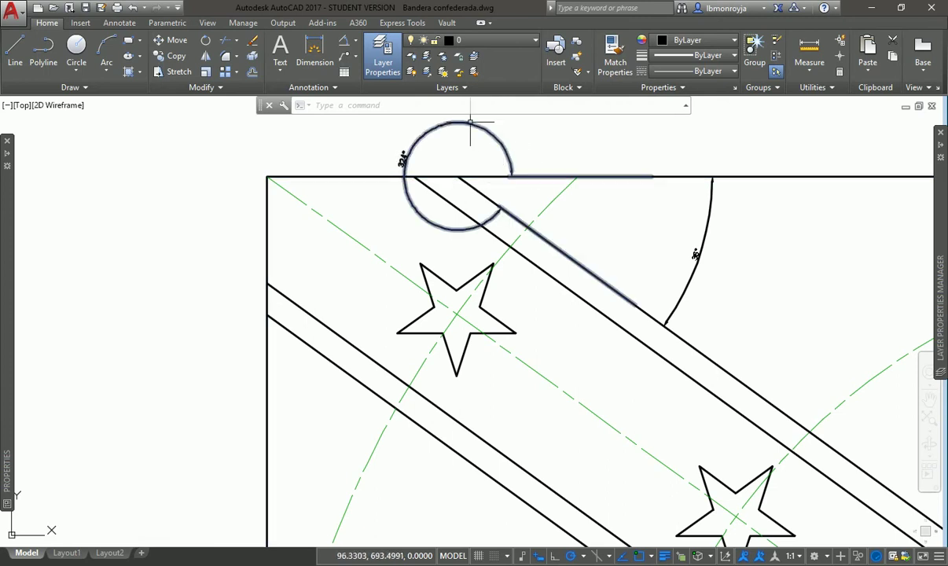
# Delete both angular dimensions at the upper triangle's left corner
pyautogui.click(493, 218)
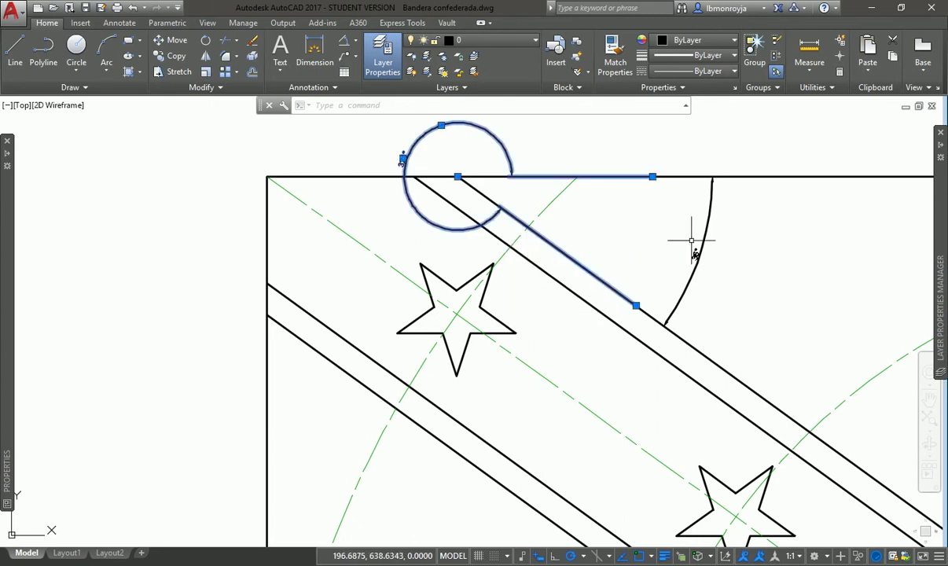
pyautogui.press('Delete')
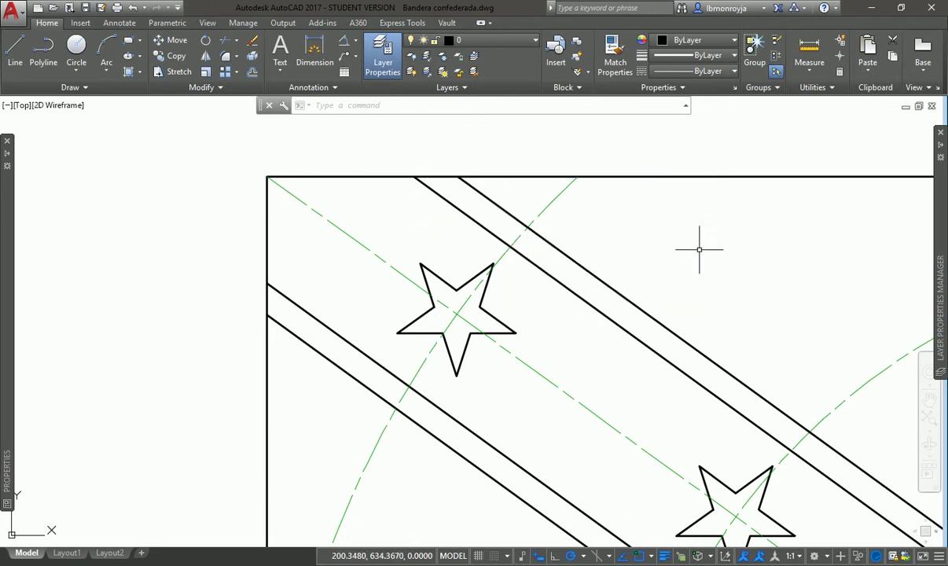
# Try an angular dimension by vertex from the top-left star's upper inner corner to its two upper tips, placed around the star, and delete it
pyautogui.write('dimang')
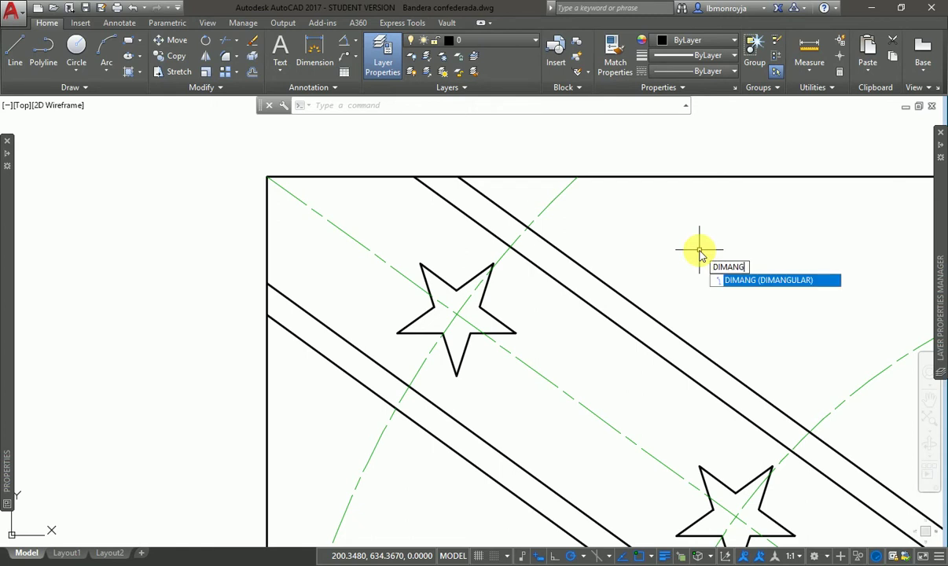
pyautogui.press('Return')
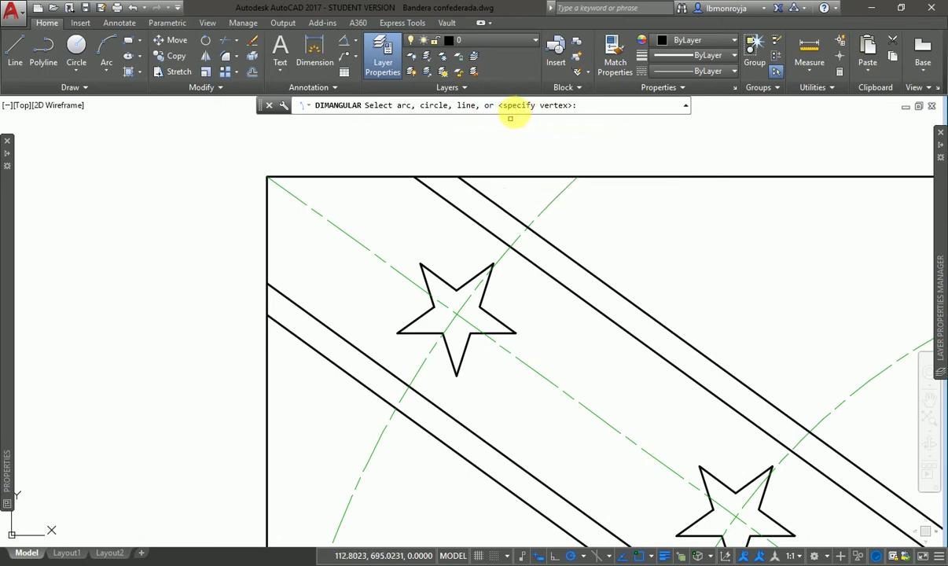
pyautogui.press('Return')
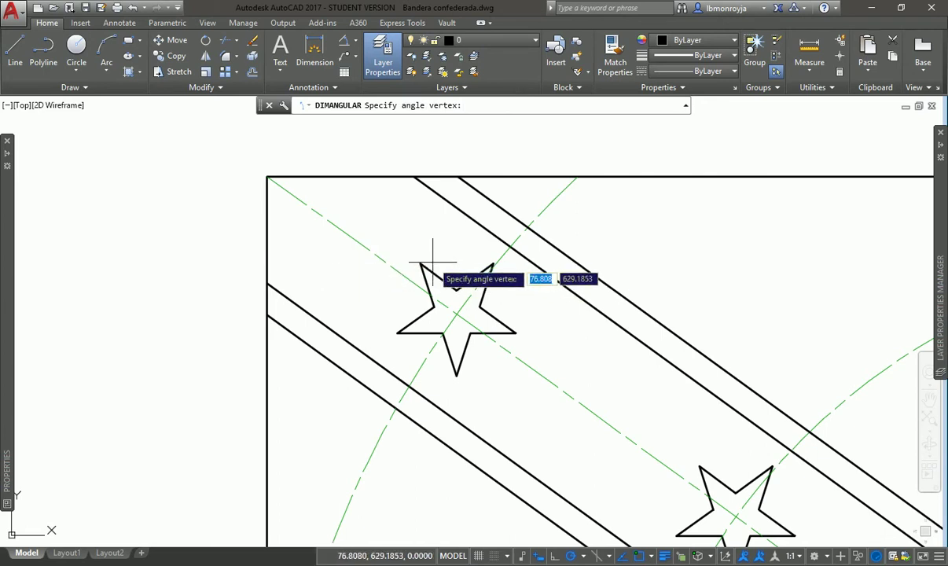
pyautogui.click(455, 313)
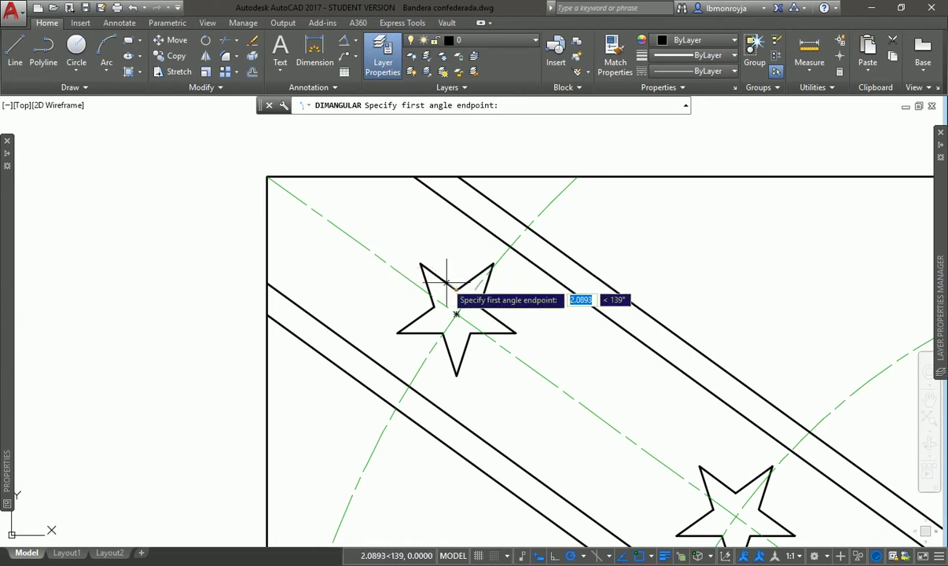
pyautogui.click(422, 261)
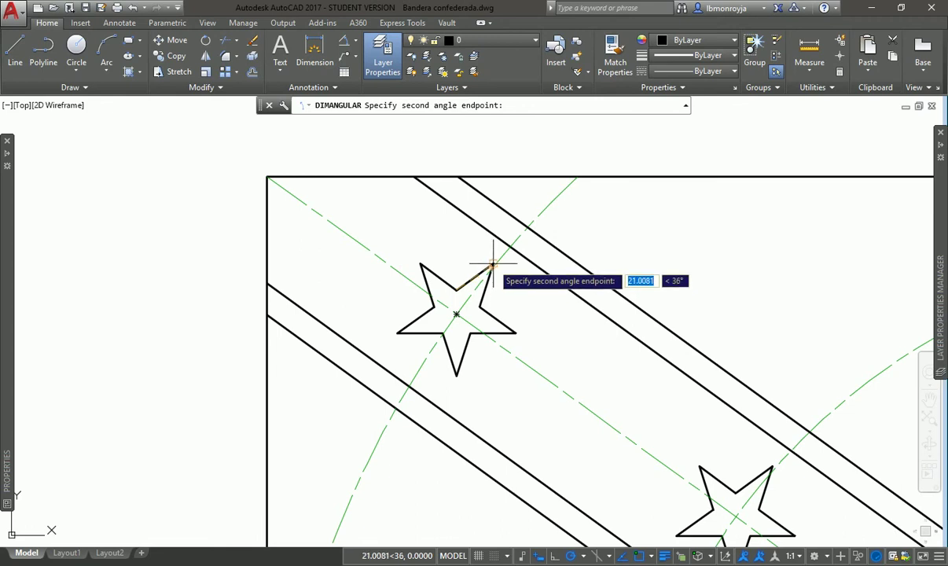
pyautogui.click(492, 265)
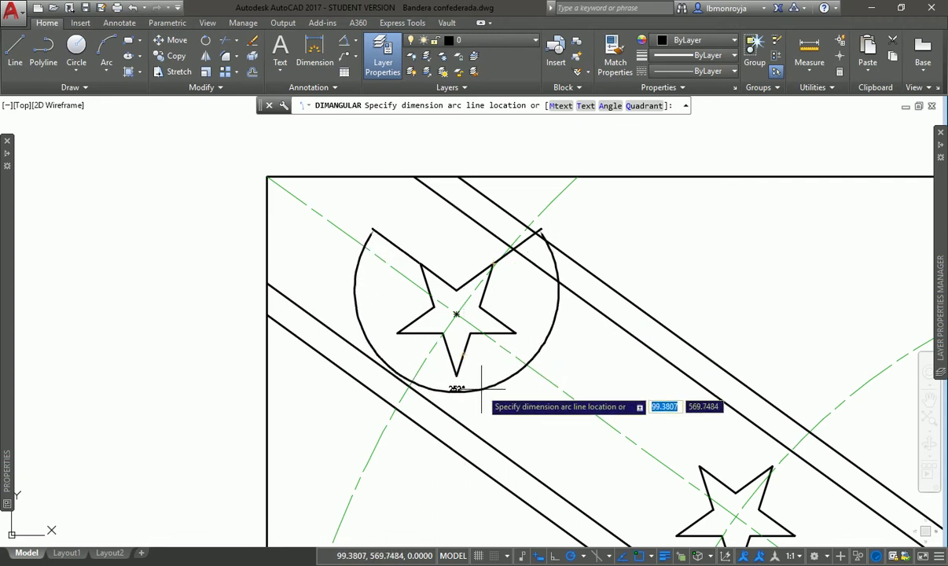
pyautogui.click(481, 387)
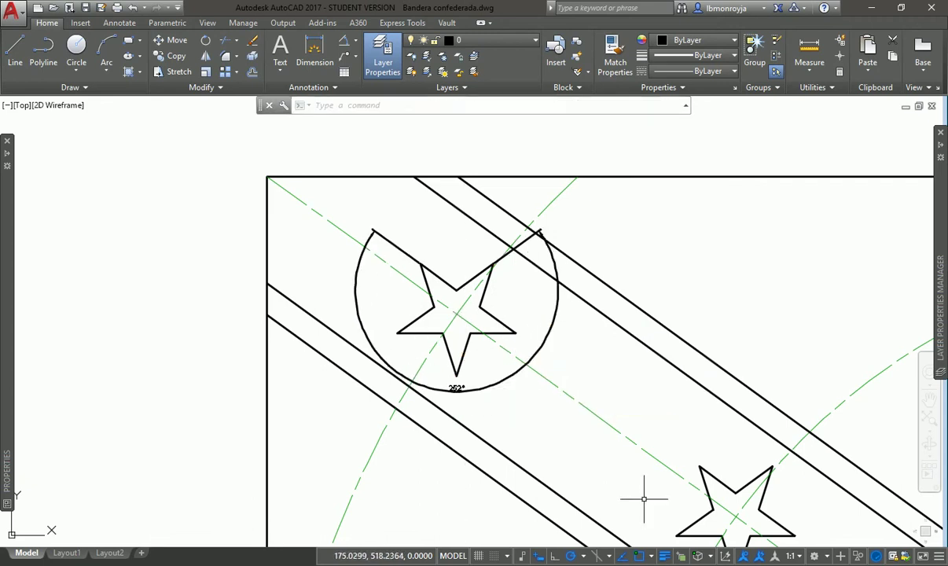
pyautogui.click(471, 388)
pyautogui.press('Delete')
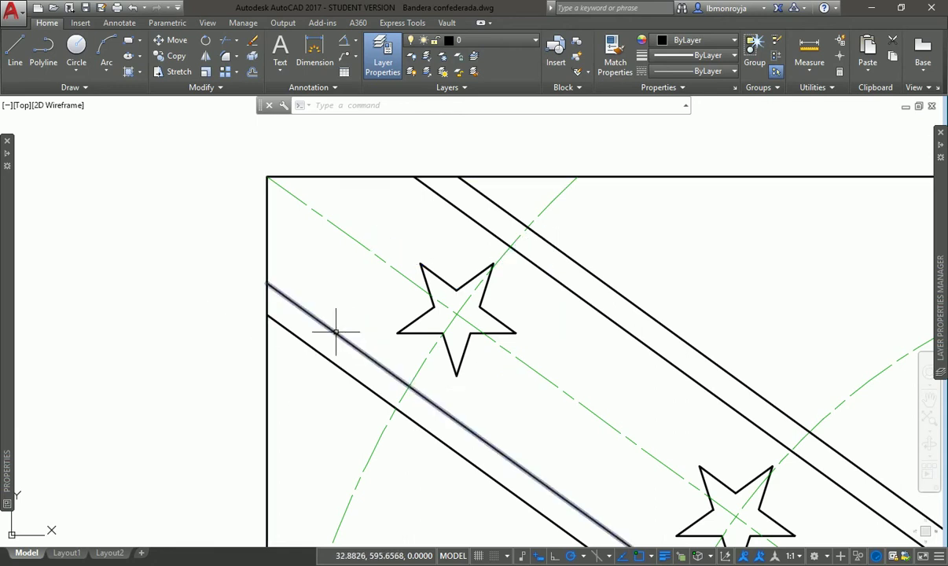
# Add an angular dimension with its vertex at the flag's centre, from a horizontal endpoint about 251 units away to the diagonal construction line towards the top-right corner
pyautogui.press('Return')
pyautogui.write('e')
pyautogui.press('Return')
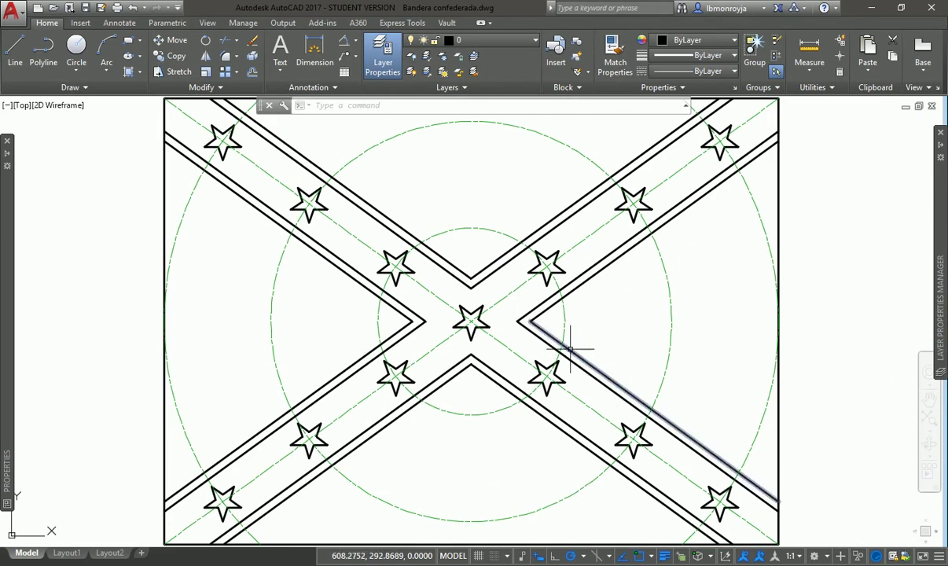
pyautogui.moveTo(570, 349)
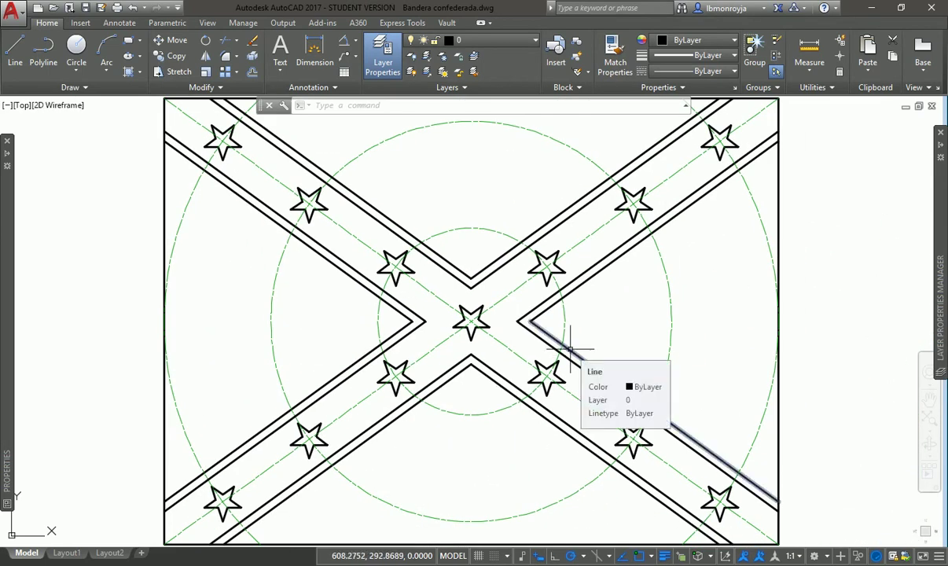
pyautogui.click(508, 295)
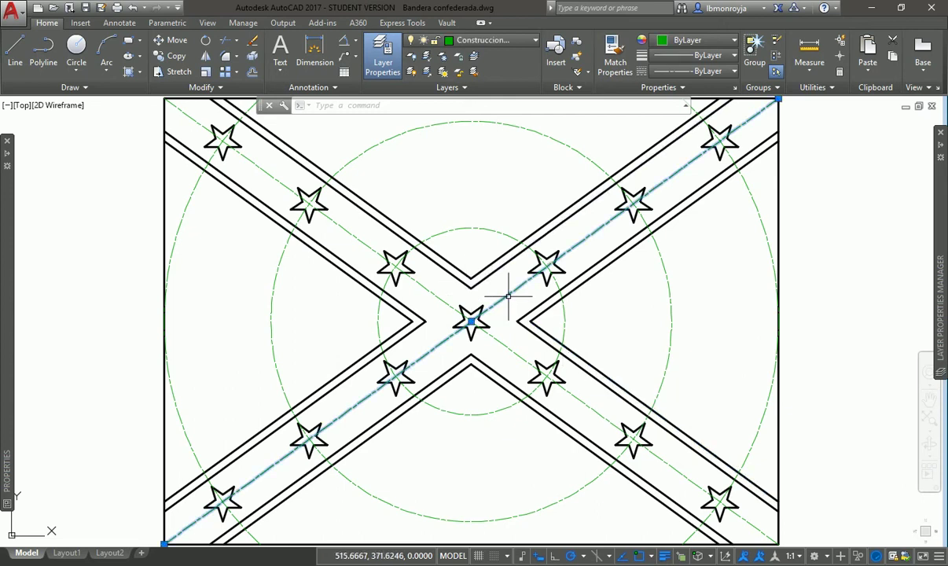
pyautogui.press('Escape')
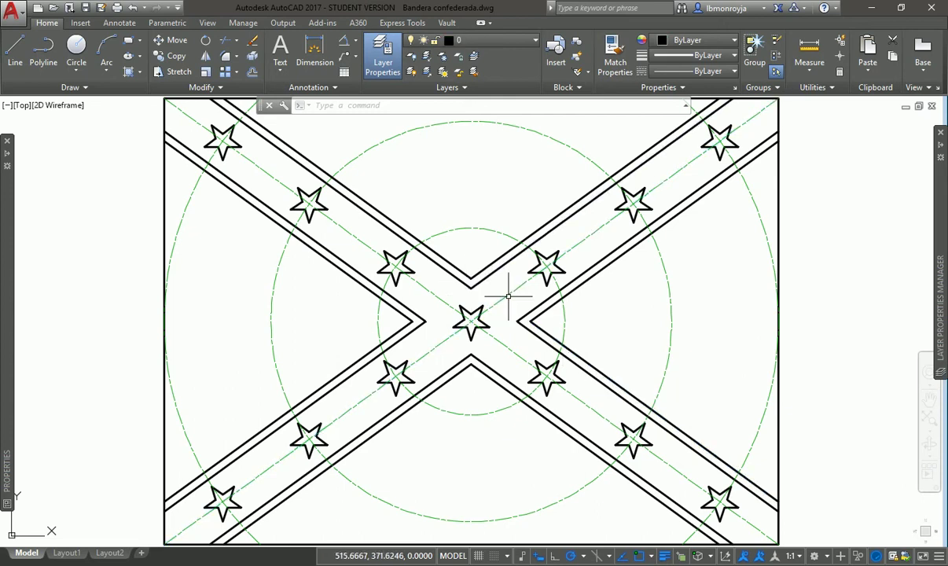
pyautogui.click(346, 42)
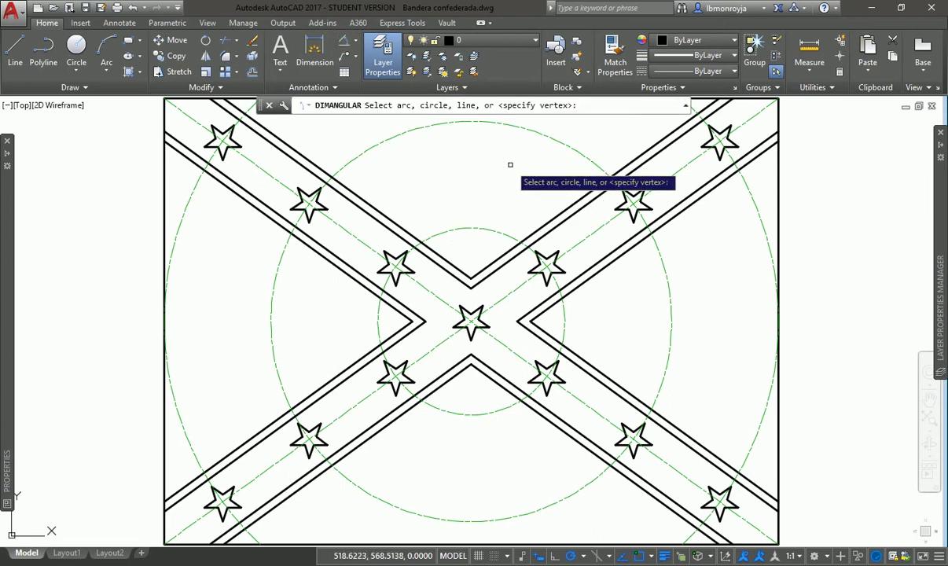
pyautogui.press('Return')
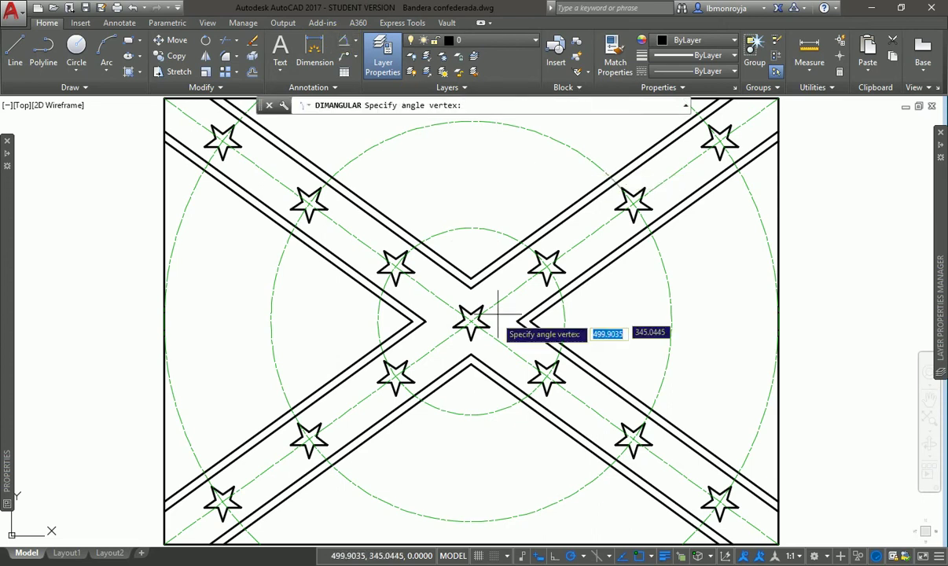
pyautogui.click(470, 321)
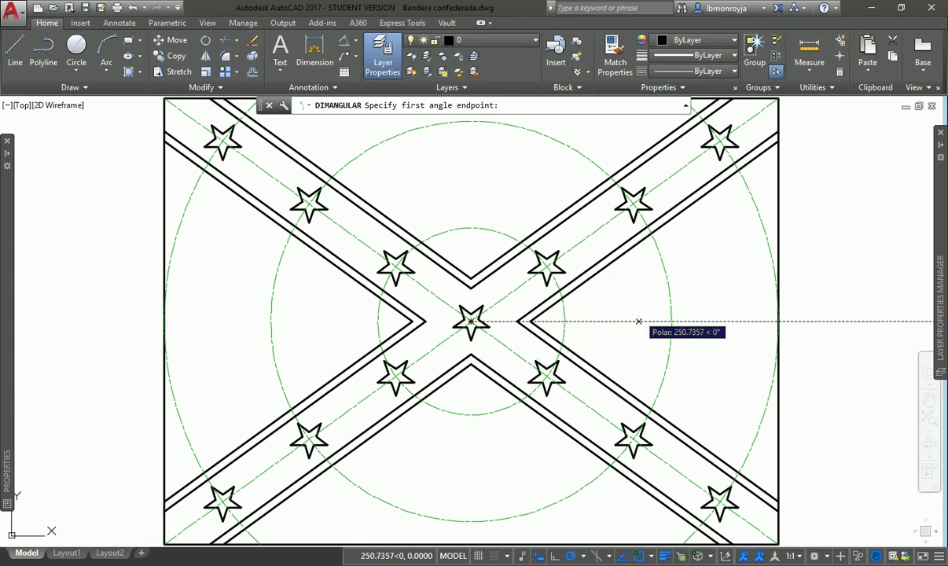
pyautogui.click(638, 320)
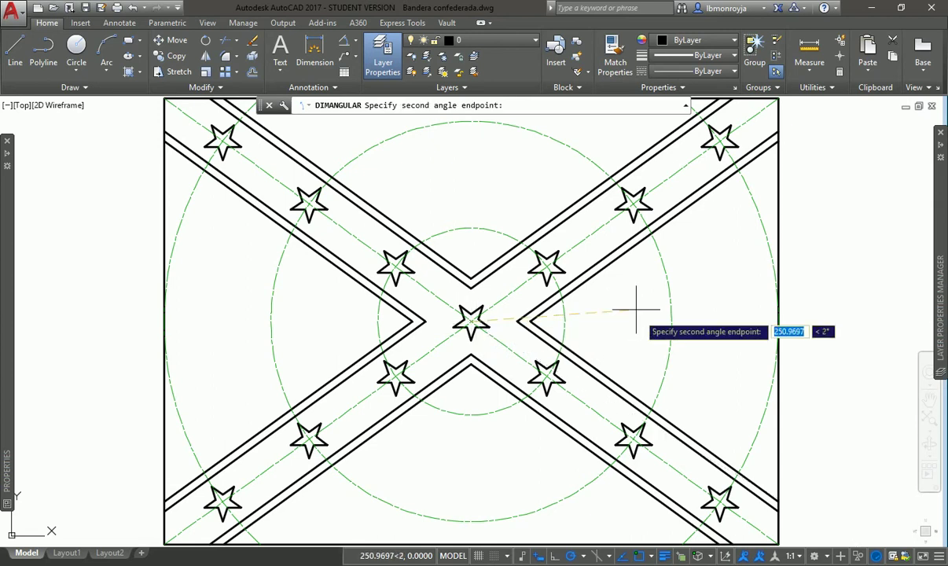
pyautogui.click(593, 229)
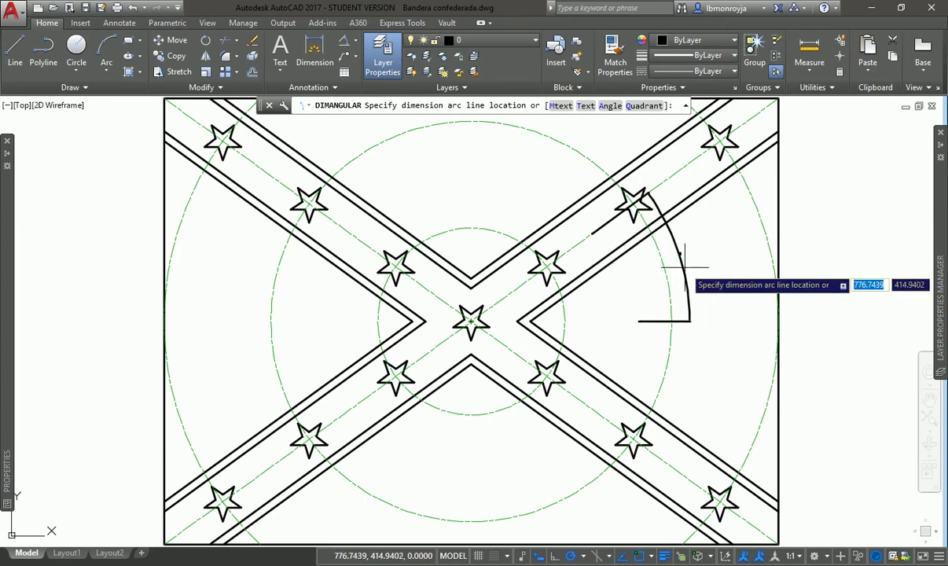
pyautogui.click(599, 285)
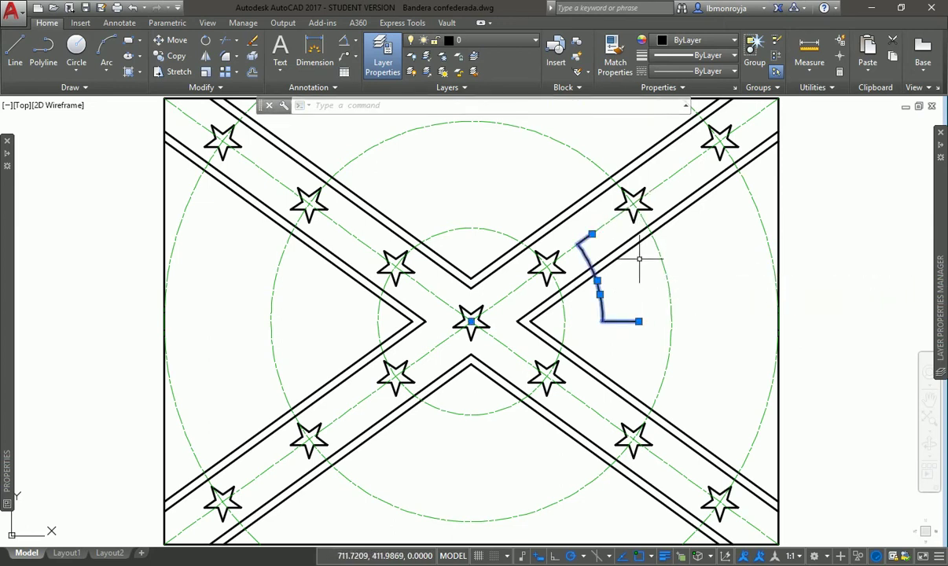
pyautogui.press('Escape')
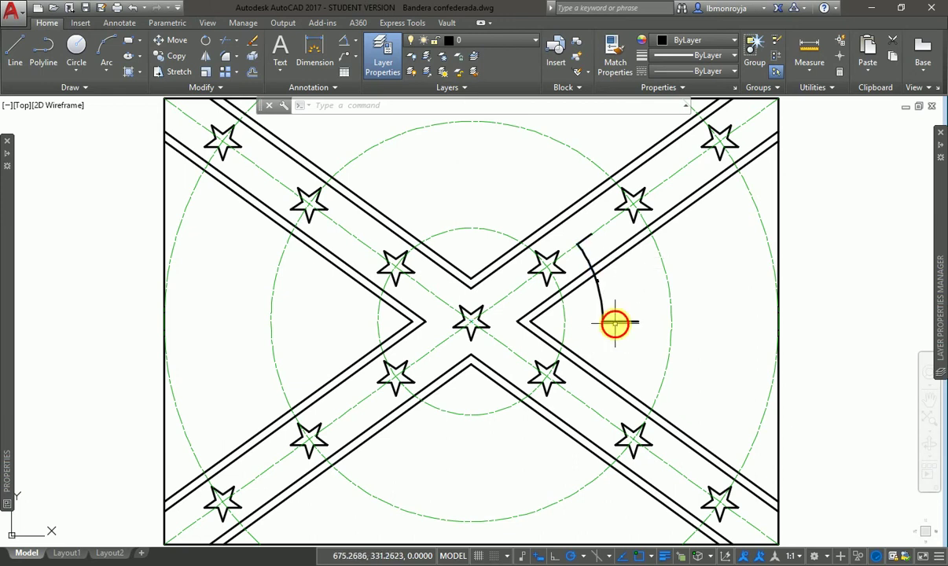
# Inspect the text of the central angular dimension up close and return to the full flag view
pyautogui.write('z')
pyautogui.press('Return')
pyautogui.click(536, 194)
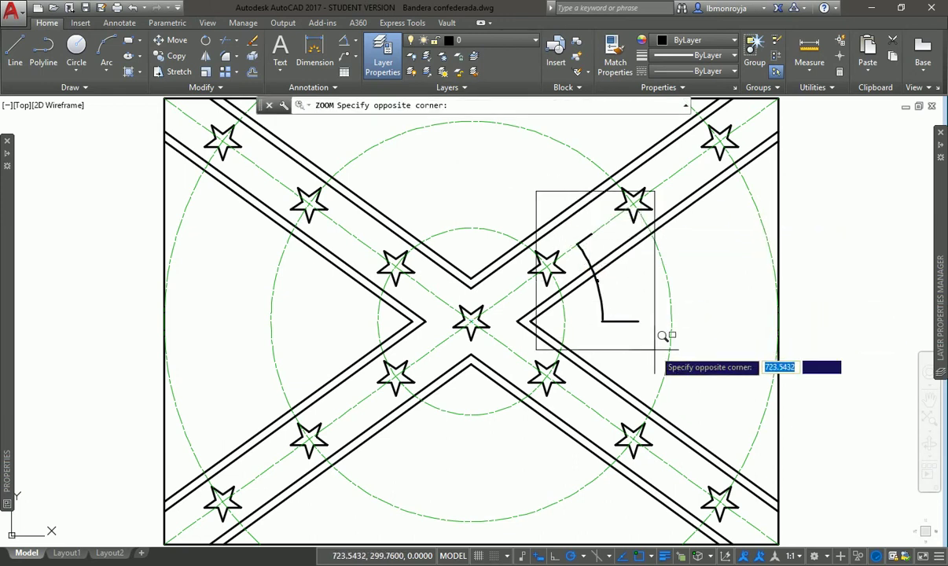
pyautogui.click(664, 333)
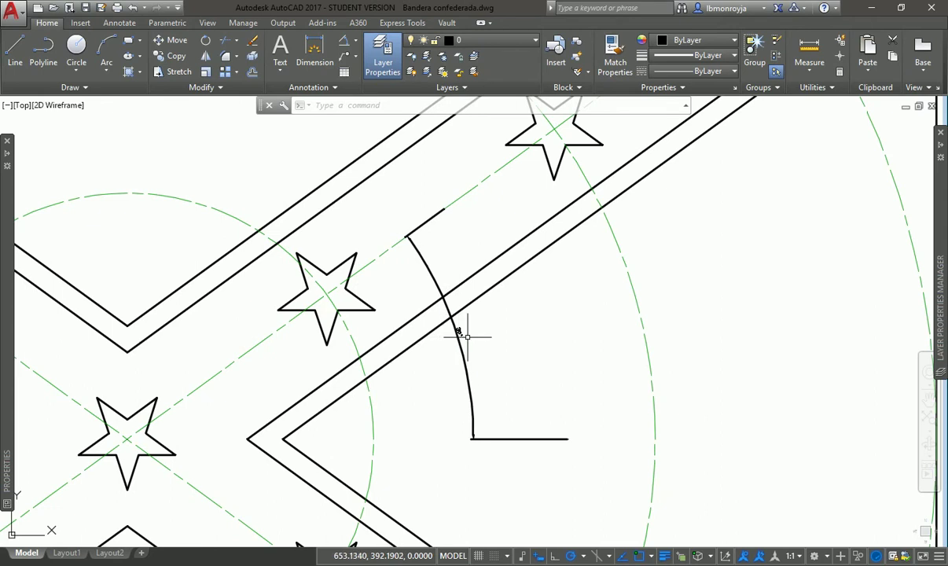
pyautogui.write('z')
pyautogui.press('Return')
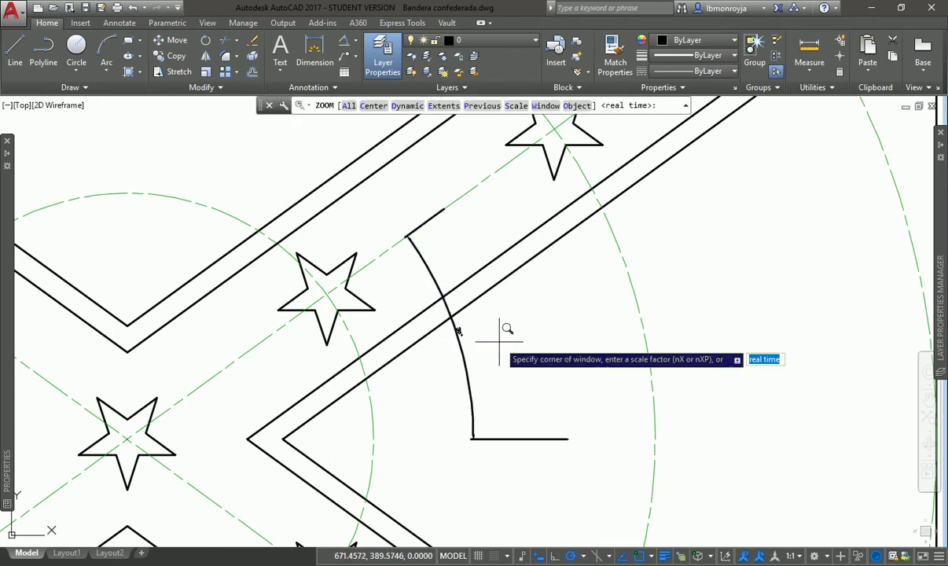
pyautogui.click(389, 282)
pyautogui.click(491, 340)
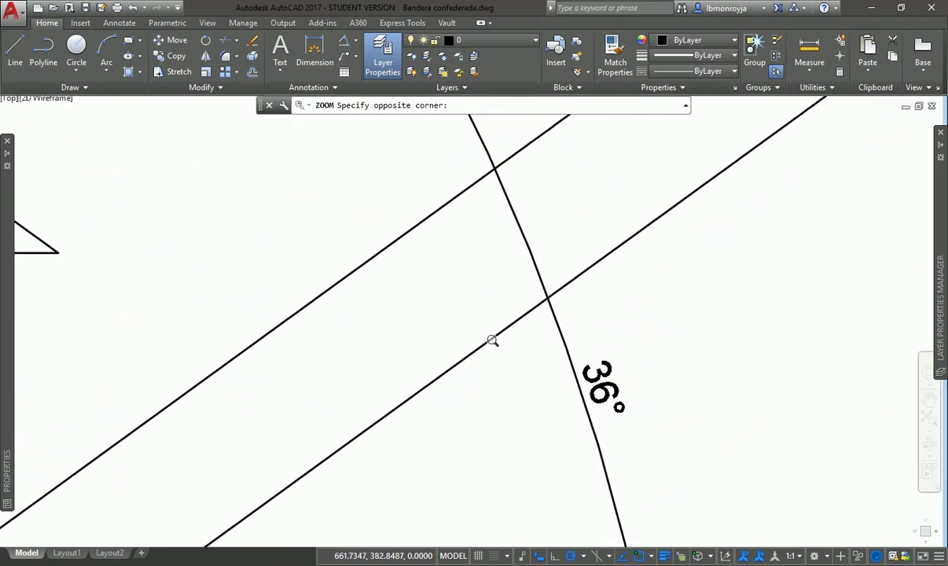
pyautogui.write('z')
pyautogui.press('Return')
pyautogui.write('e')
pyautogui.press('Return')
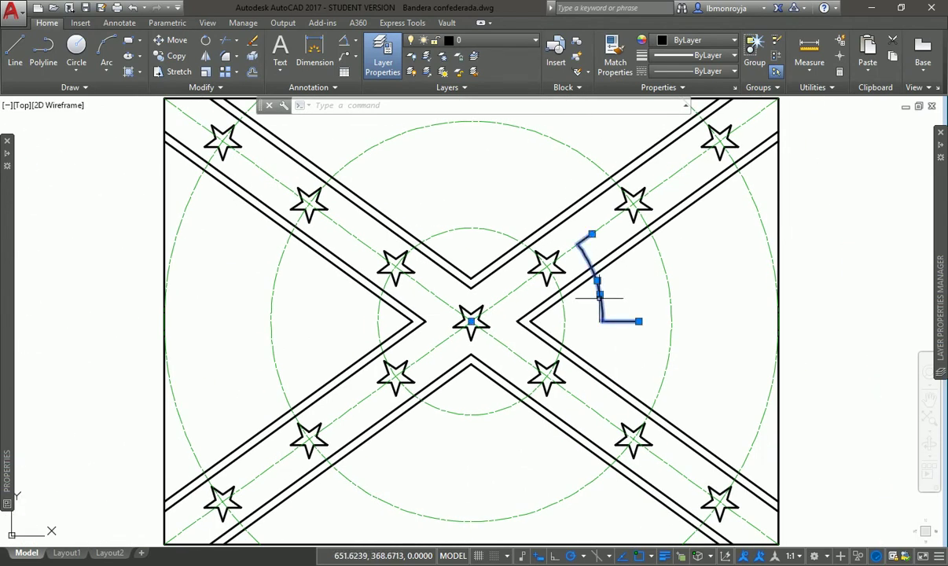
# Delete the angular dimension at the flag's centre
pyautogui.press('Delete')
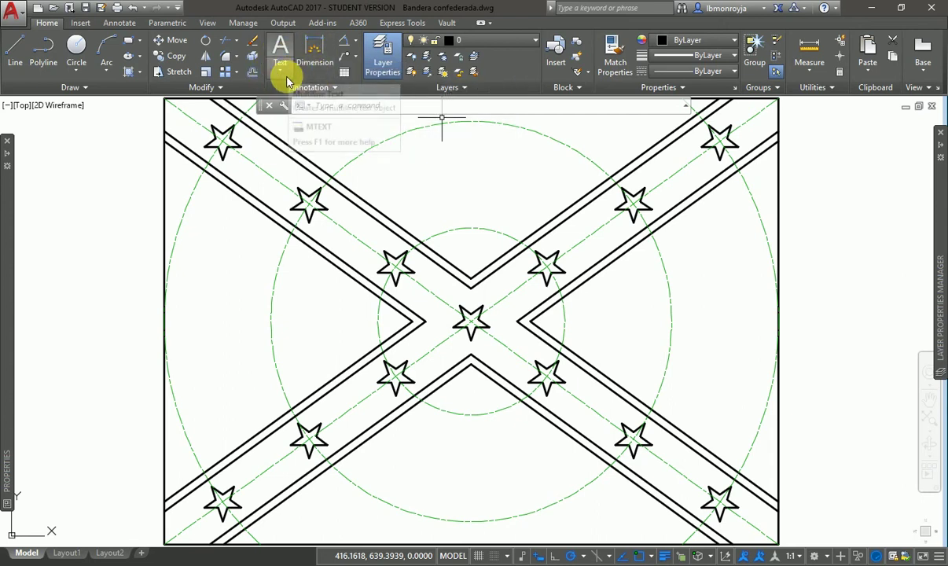
# Add the multiline text "Hello Haters" inside the flag's left triangle and save the text changes
pyautogui.click(280, 52)
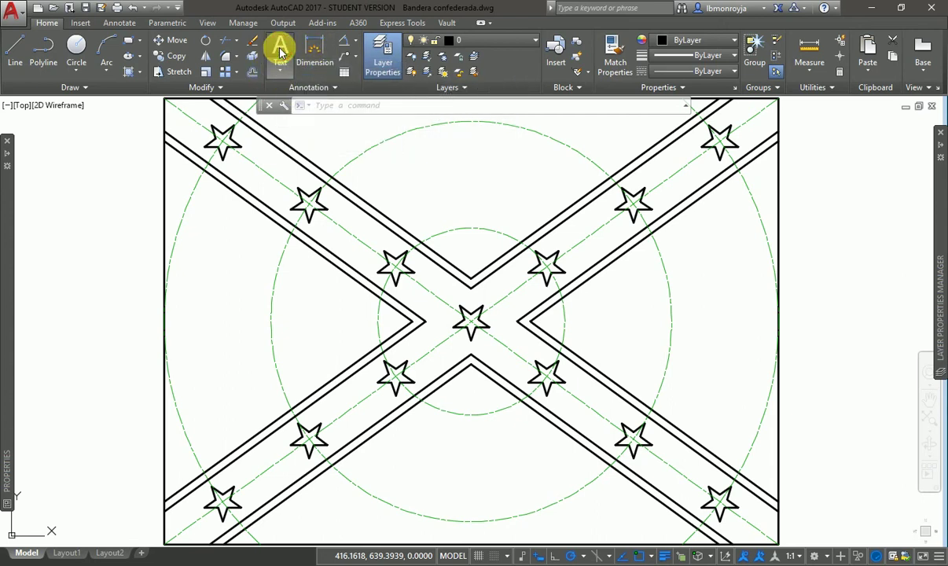
pyautogui.click(186, 242)
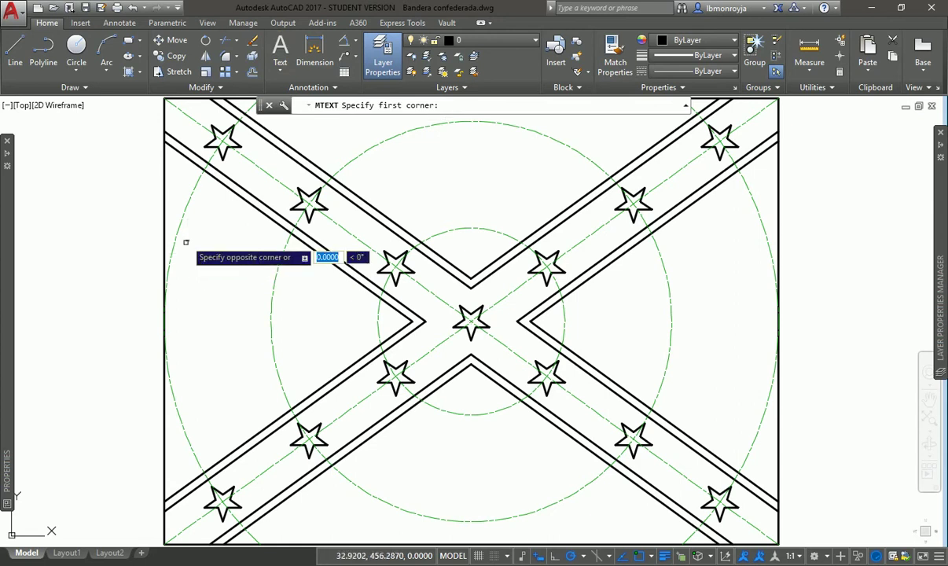
pyautogui.click(255, 331)
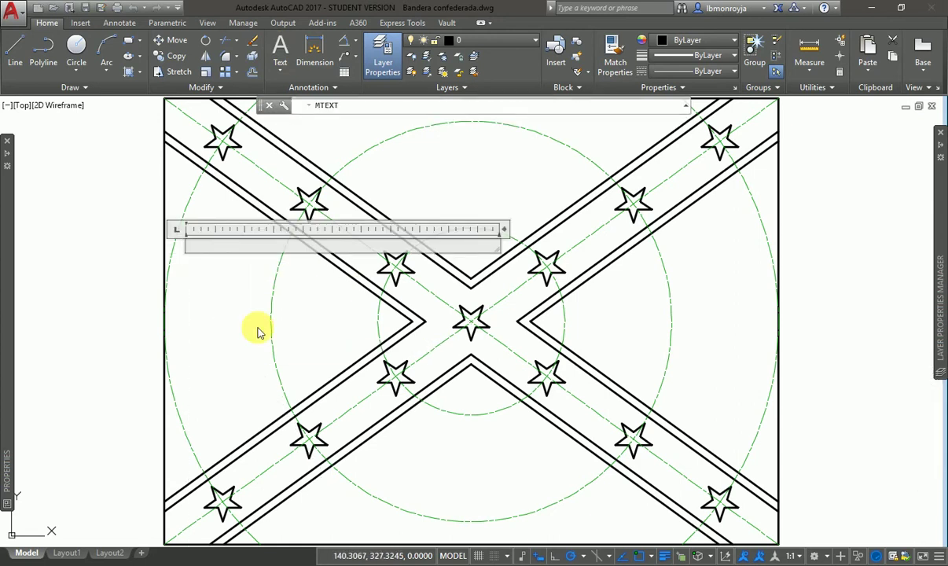
pyautogui.click(223, 248)
pyautogui.write('HOla')
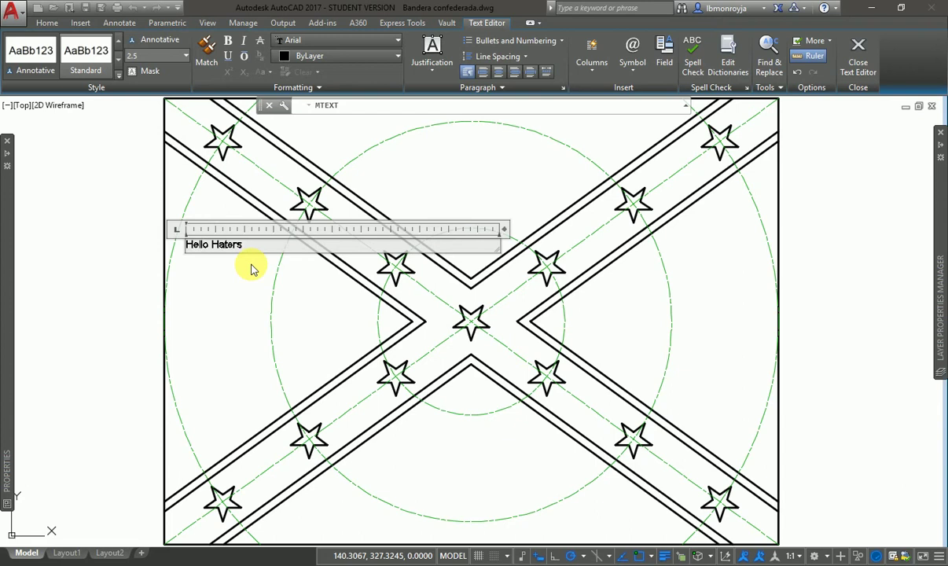
pyautogui.press('Escape')
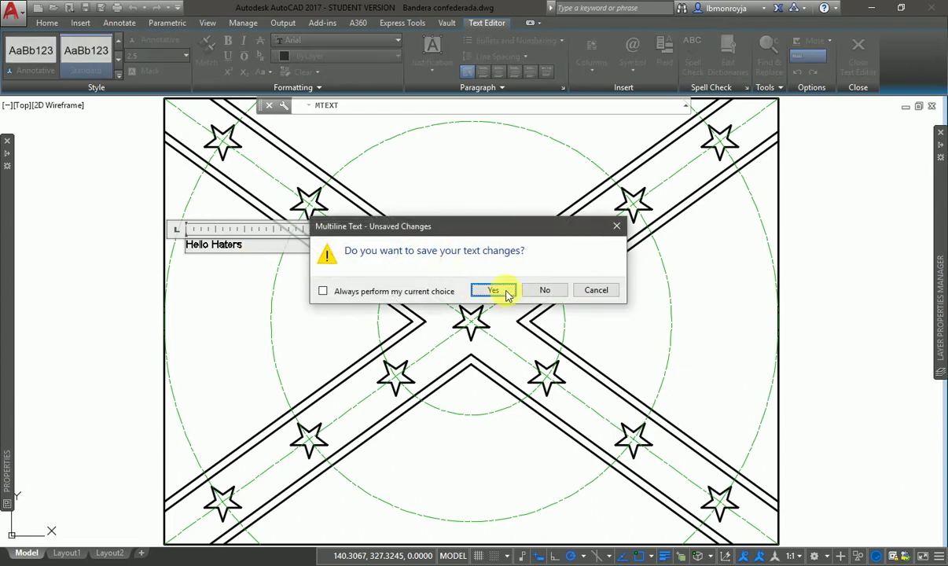
pyautogui.click(496, 290)
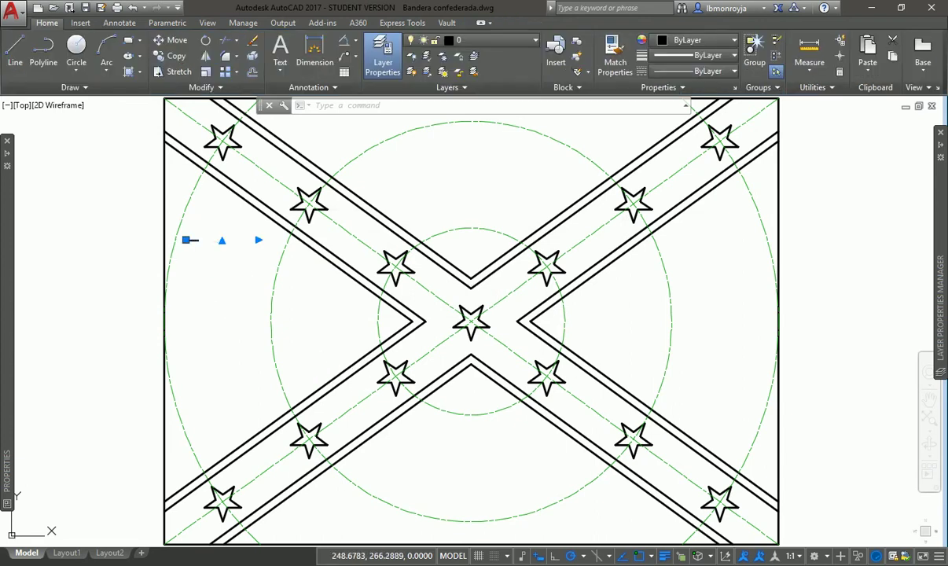
# Scale the "Hello Haters" text by a factor of 10 from its upper-left corner
pyautogui.write('z')
pyautogui.press('Return')
pyautogui.click(161, 228)
pyautogui.click(218, 252)
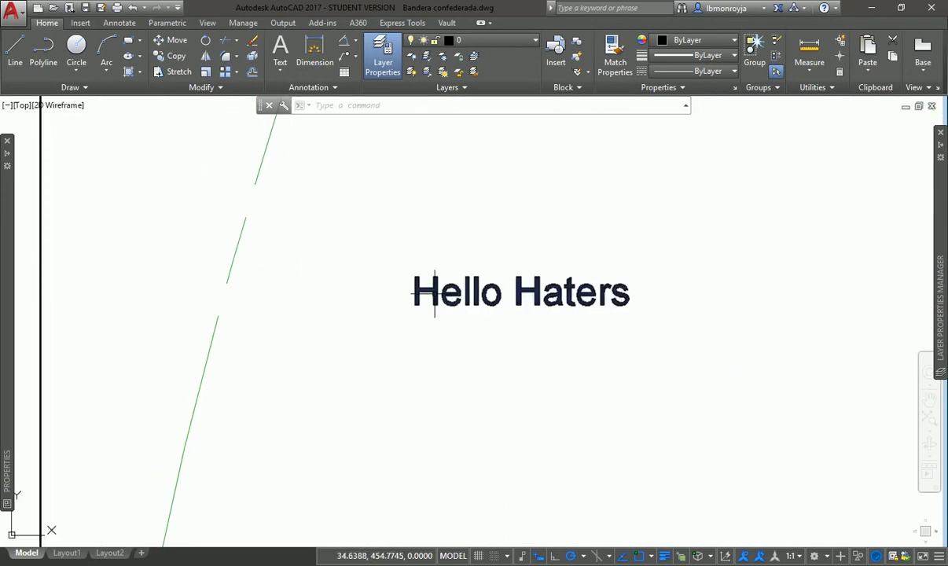
pyautogui.click(434, 293)
pyautogui.write('sc')
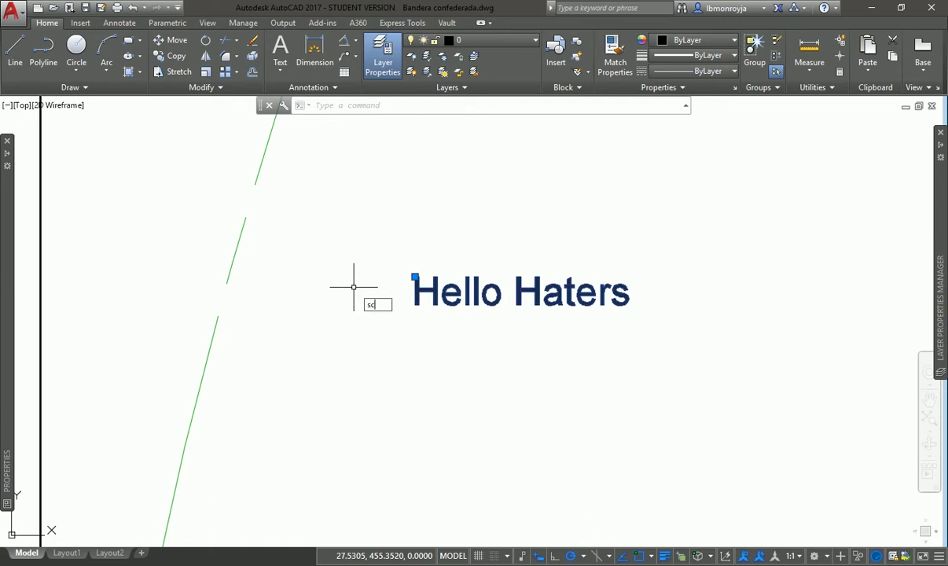
pyautogui.press('Return')
pyautogui.click(409, 275)
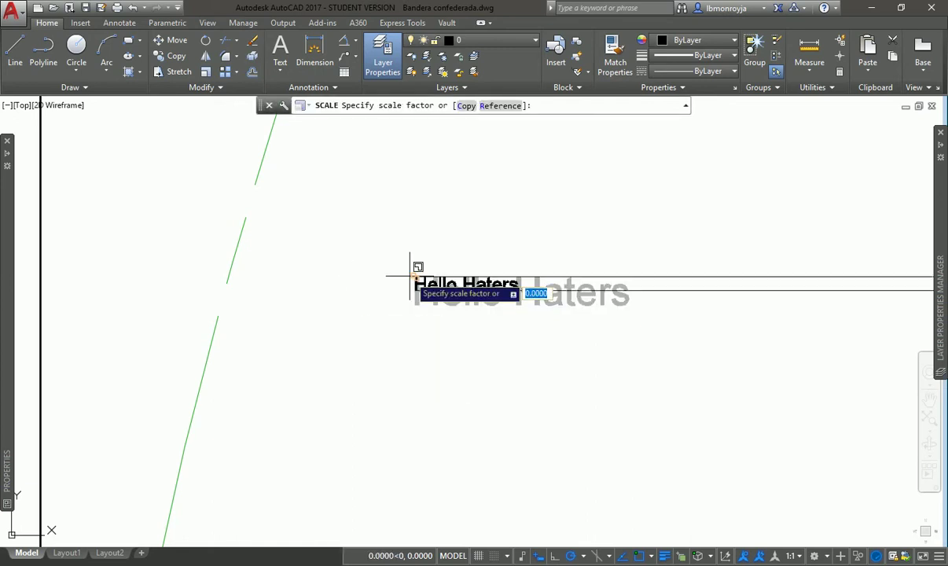
pyautogui.write('20')
pyautogui.press('Return')
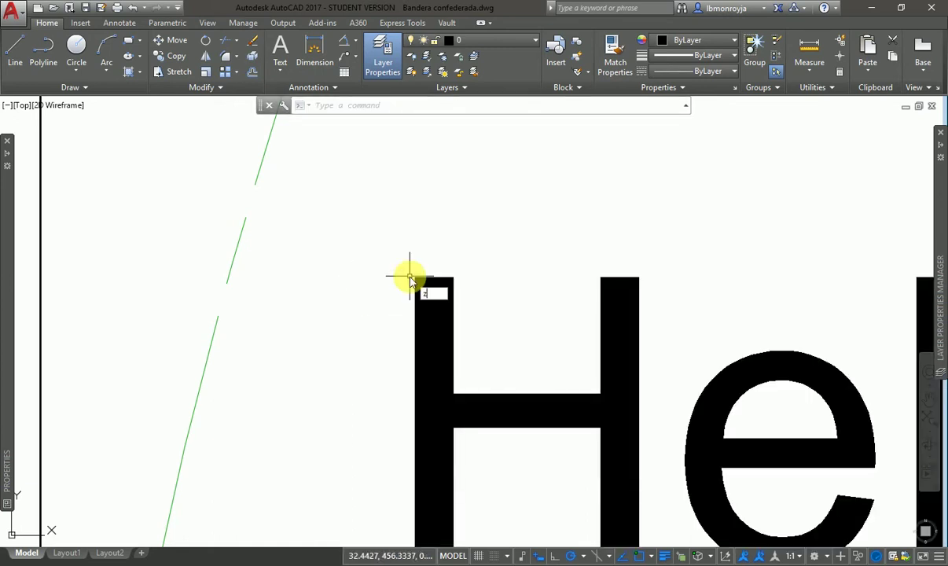
pyautogui.hotkey('ctrl', 'z')
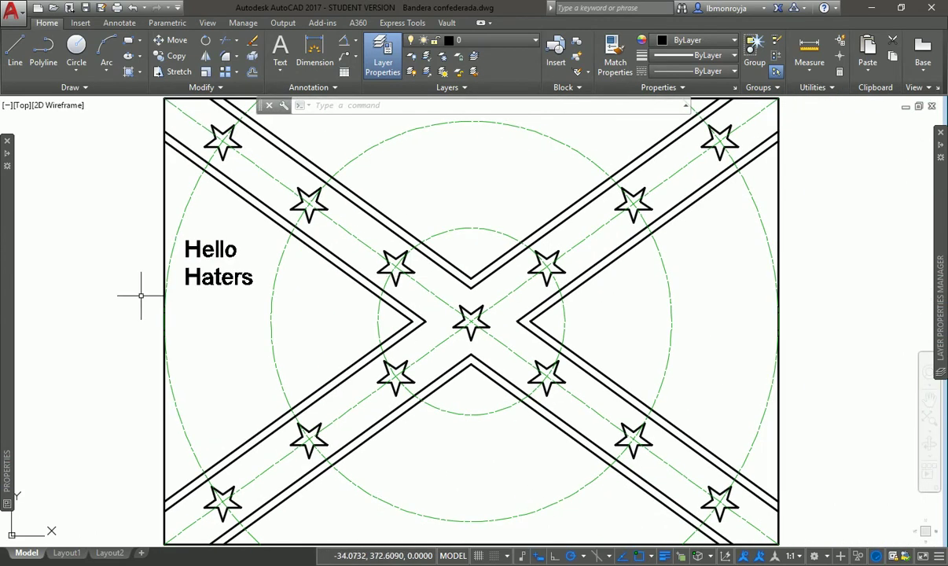
# Try the "Hello Haters" text frame wider on one line, narrower on two lines and taller, and delete the text
pyautogui.click(187, 284)
pyautogui.click(256, 237)
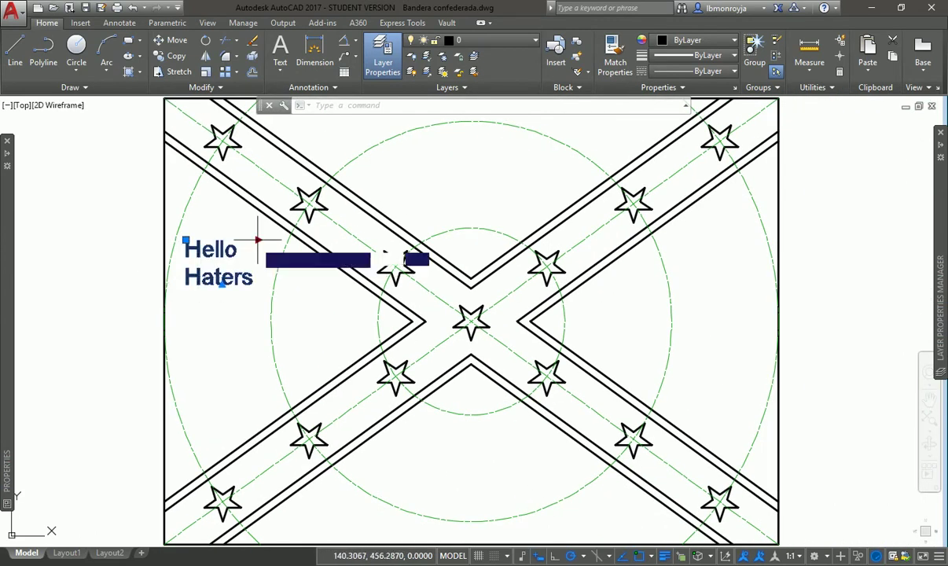
pyautogui.click(359, 240)
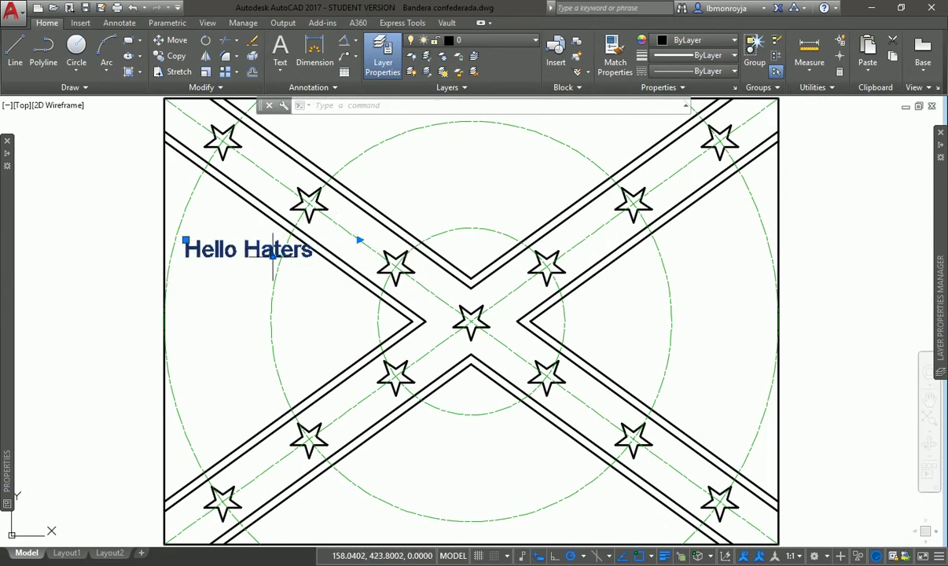
pyautogui.click(359, 240)
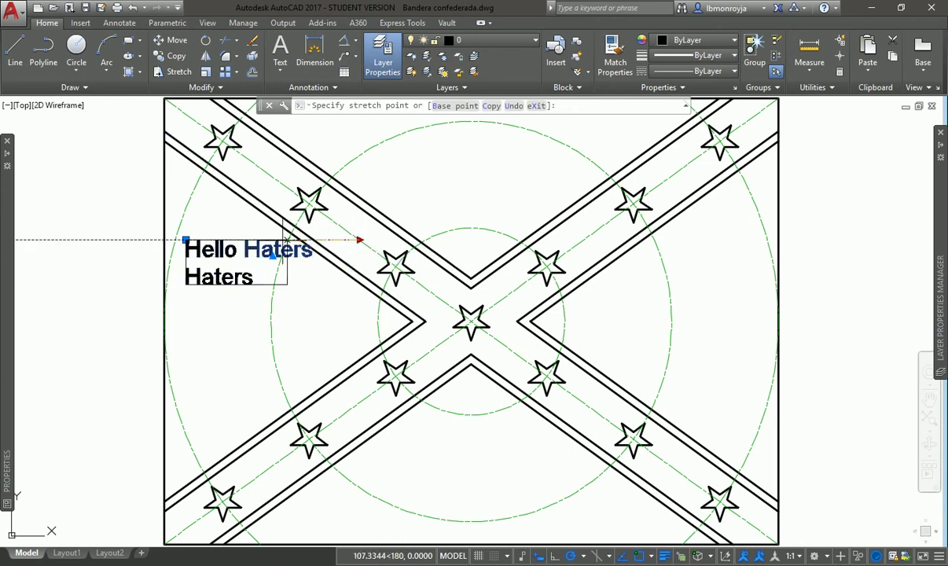
pyautogui.click(261, 240)
pyautogui.click(222, 285)
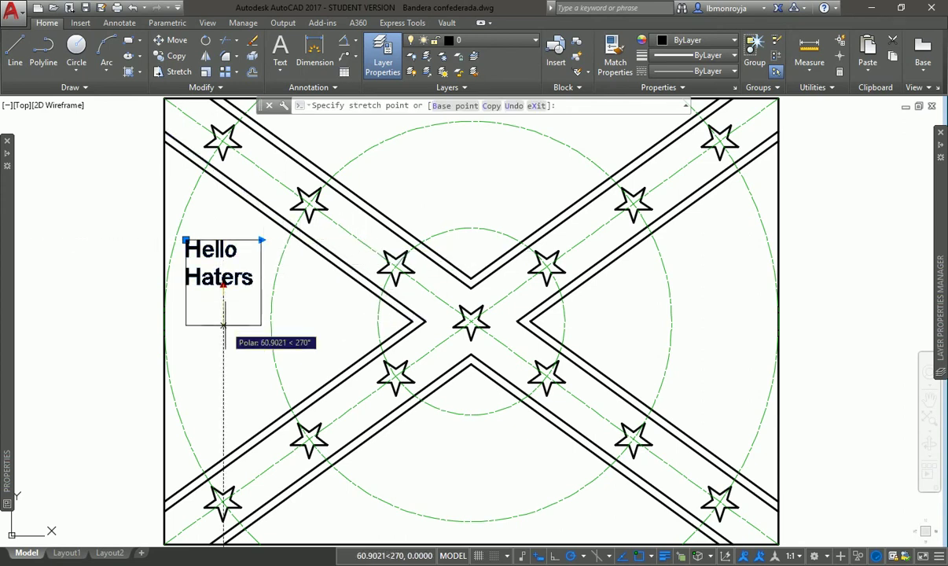
pyautogui.click(236, 329)
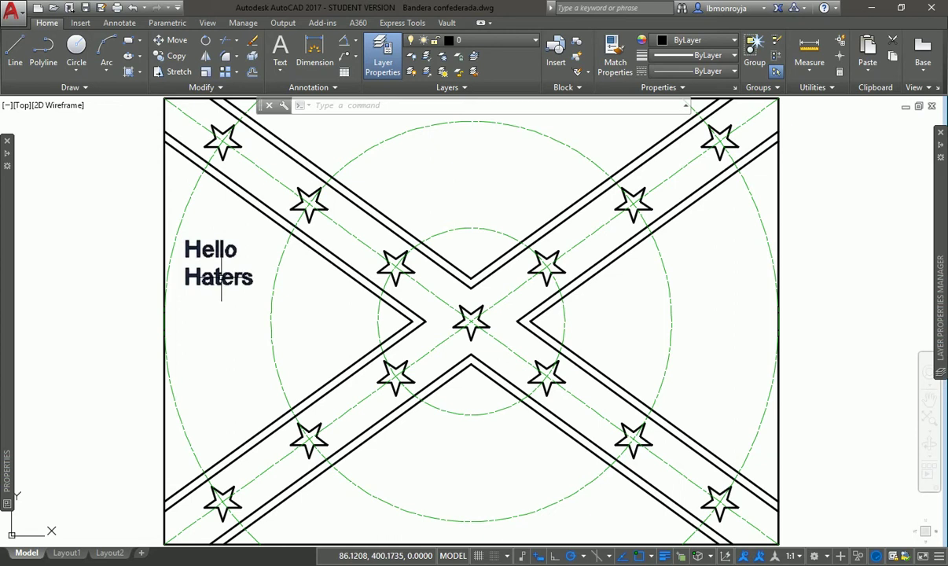
pyautogui.press('Delete')
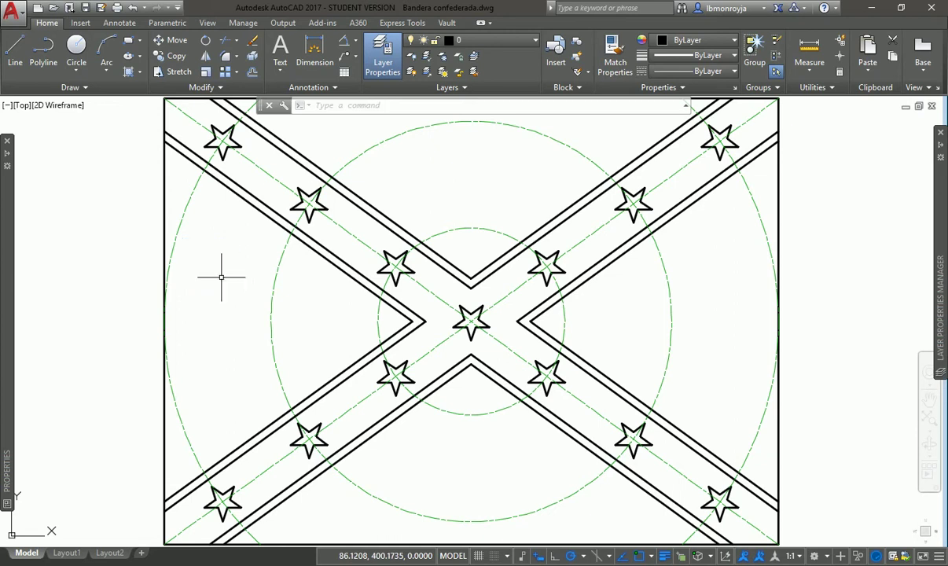
# Look through the suggested commands that start with DIM, and leave without starting one
pyautogui.click(280, 74)
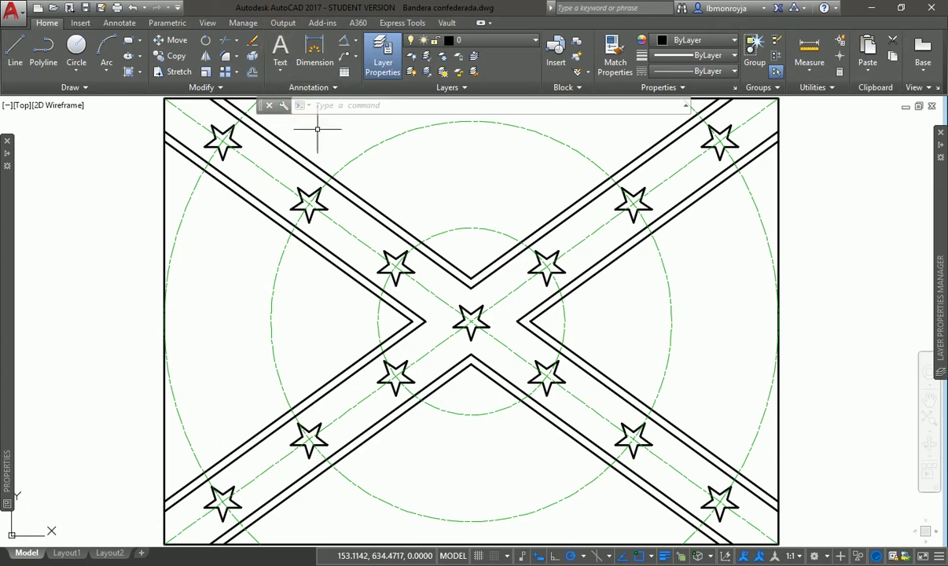
pyautogui.write('z')
pyautogui.press('Return')
pyautogui.press('Return')
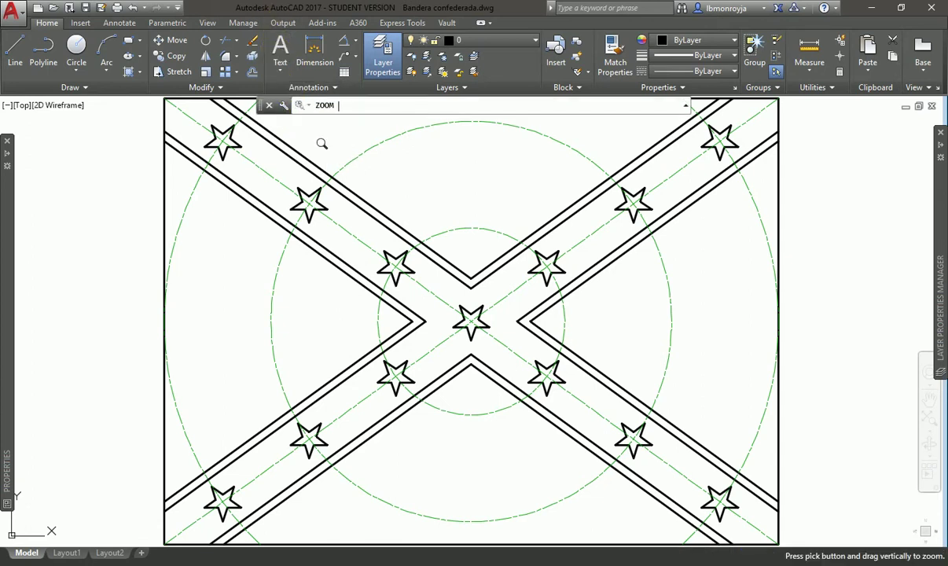
pyautogui.moveTo(417, 250)
pyautogui.mouseDown()
pyautogui.moveTo(443, 256)
pyautogui.moveTo(442, 293)
pyautogui.mouseUp()
pyautogui.press('Escape')
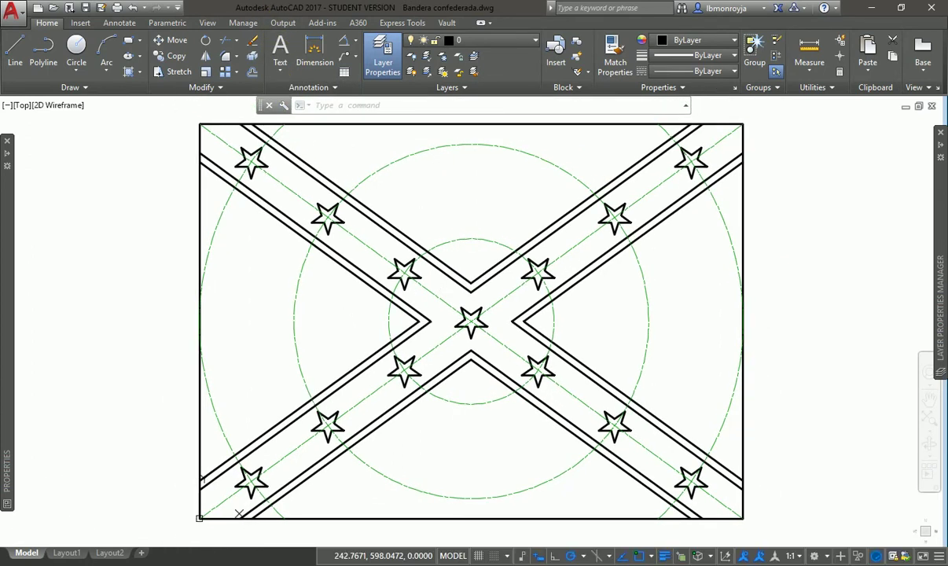
pyautogui.click(355, 41)
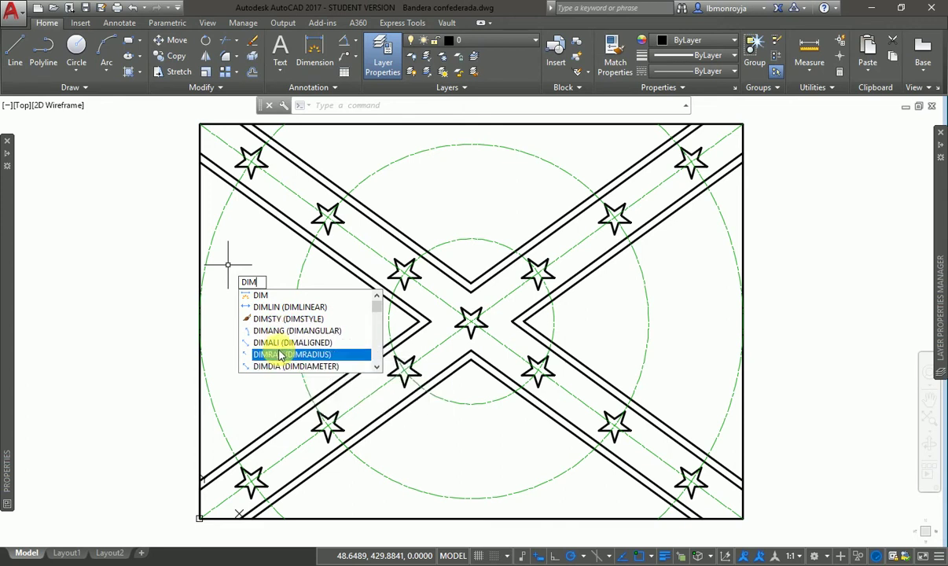
pyautogui.click(377, 370)
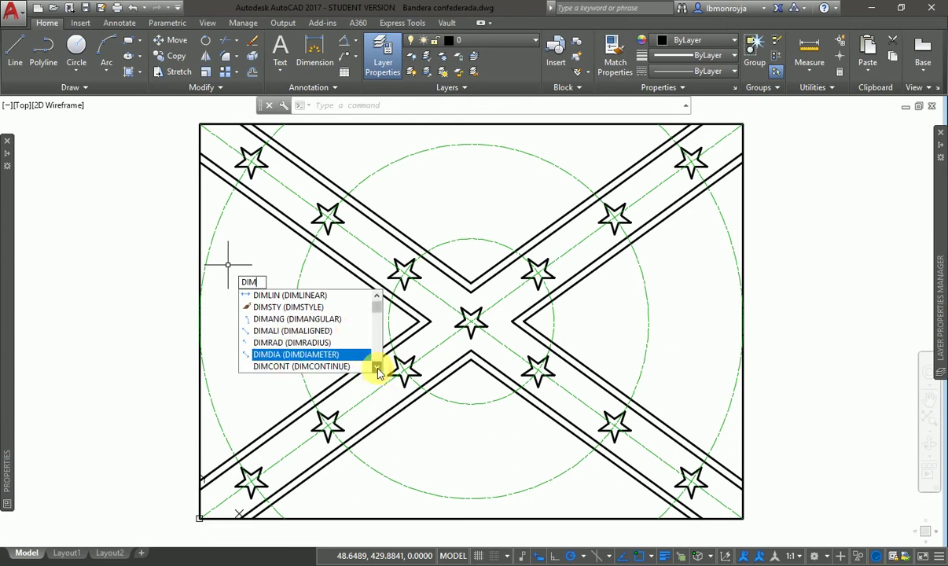
pyautogui.click(377, 369)
pyautogui.click(378, 369)
pyautogui.click(377, 369)
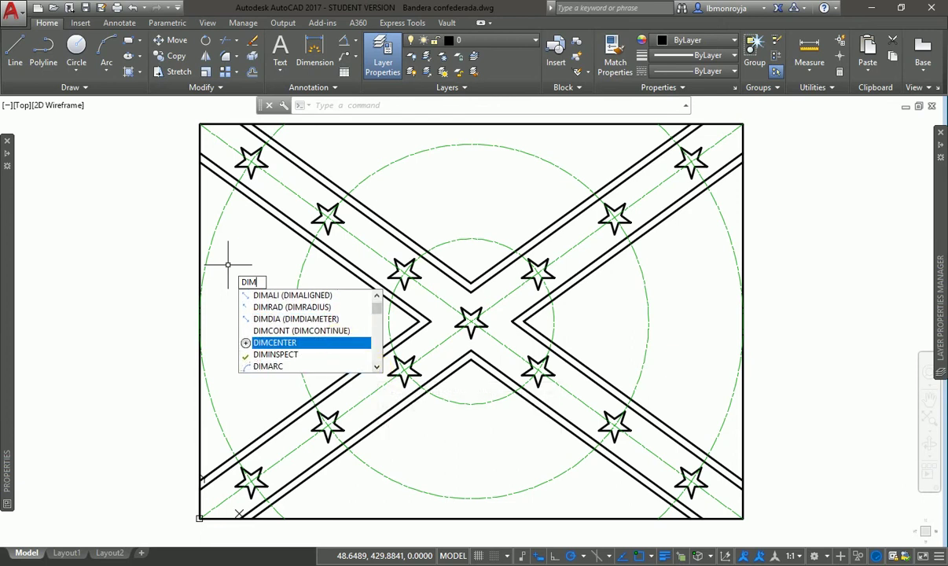
pyautogui.press('Escape')
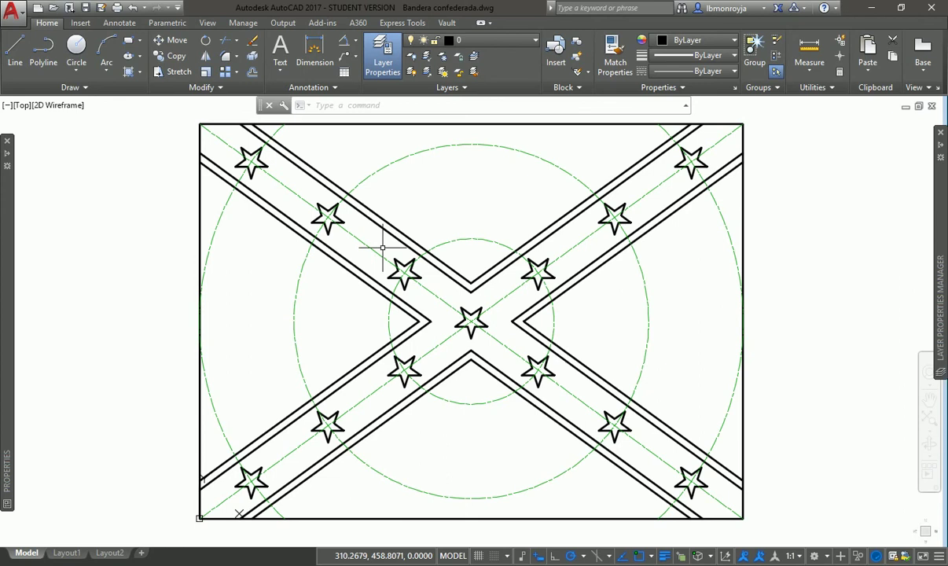
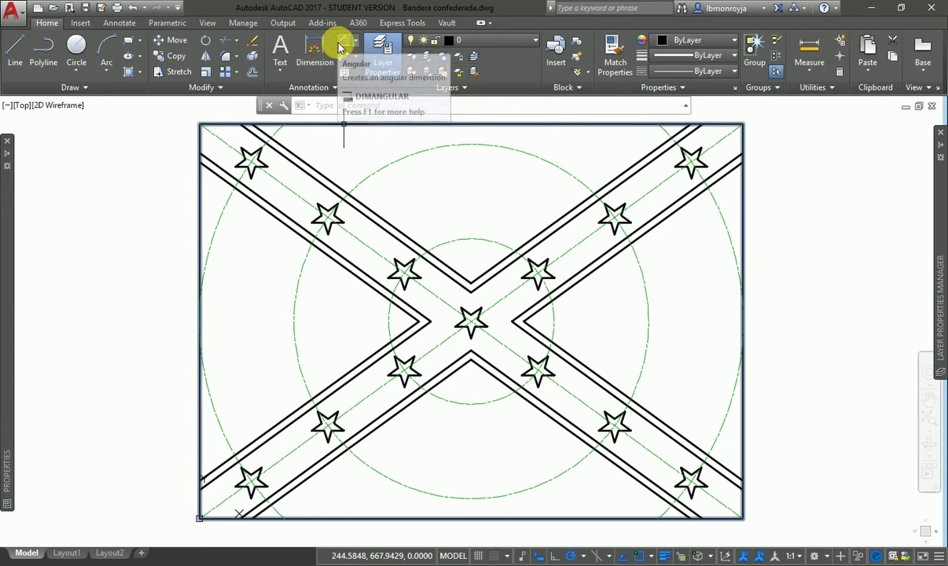
# Dimension the full height of the flag along its left edge, placing the dimension line just outside the outline
pyautogui.click(314, 53)
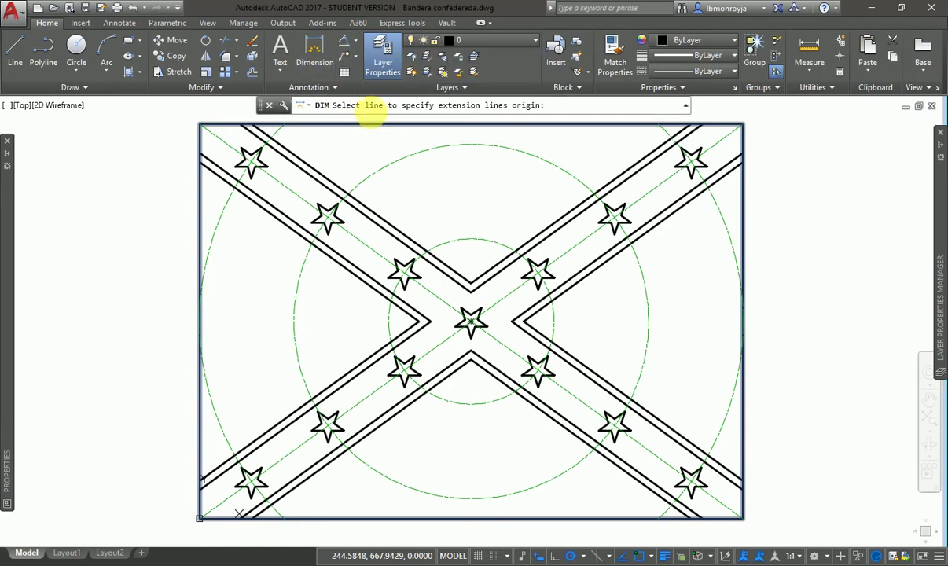
pyautogui.click(198, 217)
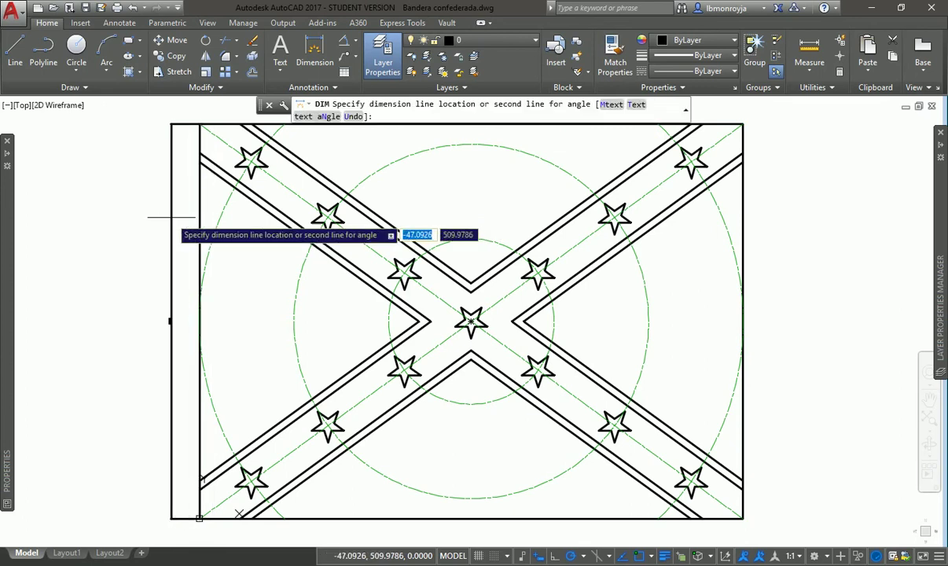
pyautogui.click(165, 214)
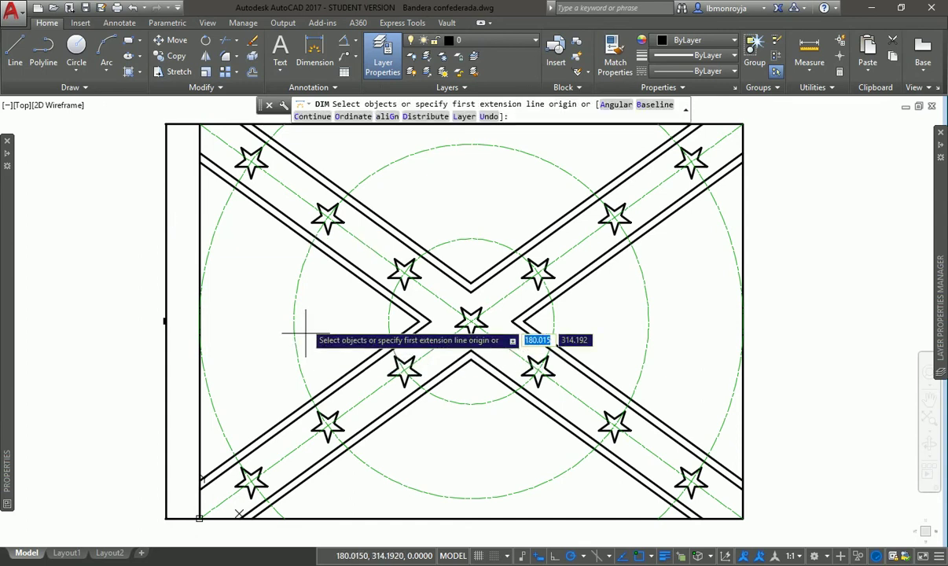
pyautogui.press('Escape')
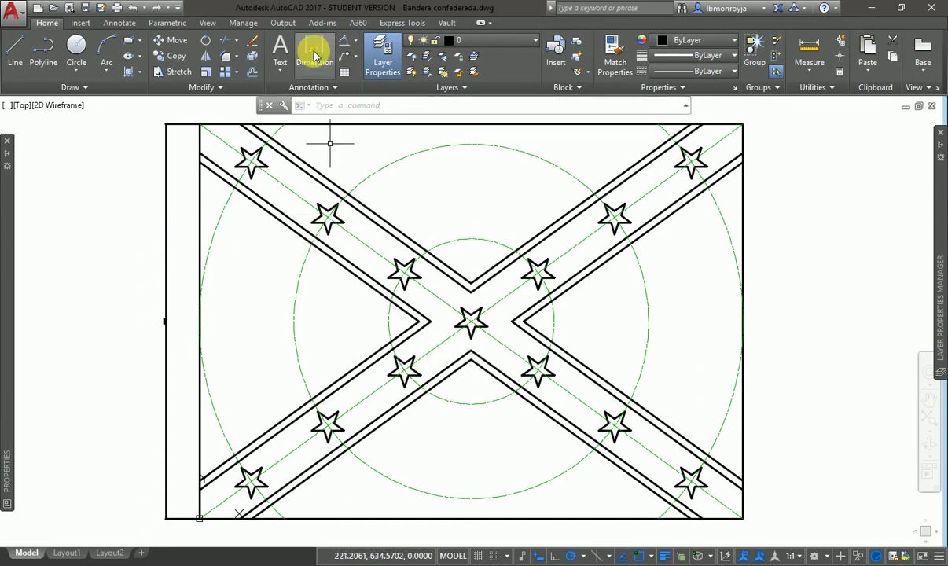
# Read the flag's height dimension up close, record it in Notepad as "H = 668.42", and return to the full drawing
pyautogui.write('z')
pyautogui.press('Return')
pyautogui.click(154, 300)
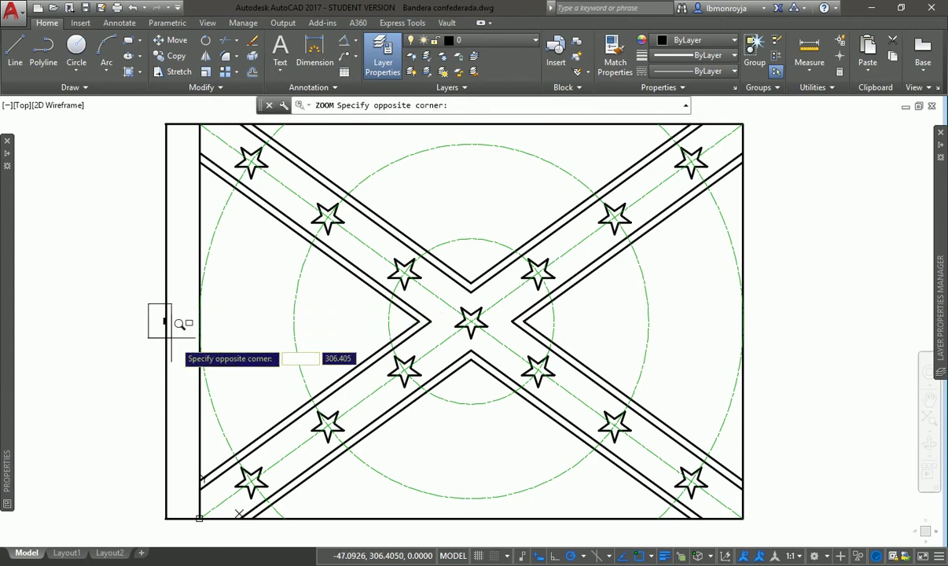
pyautogui.click(193, 329)
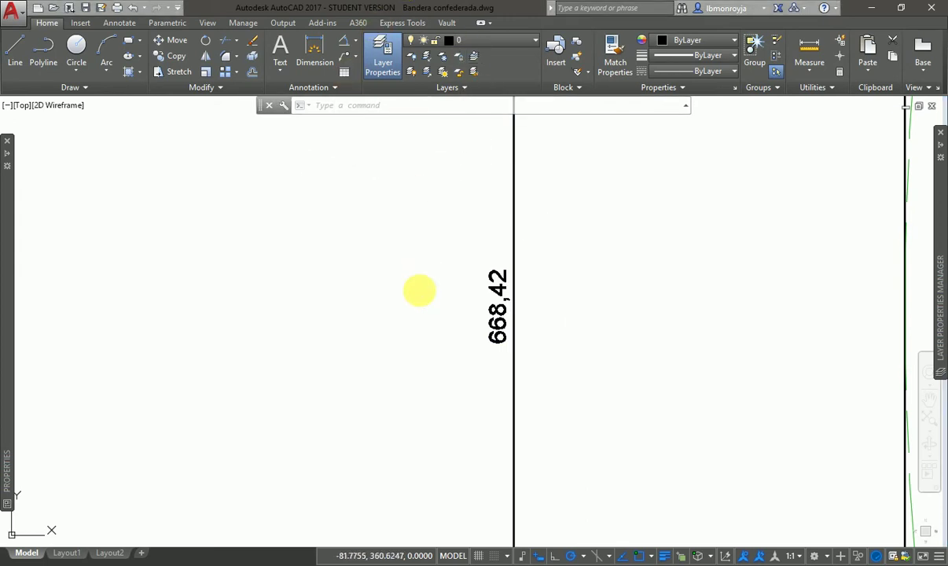
pyautogui.write('668.42')
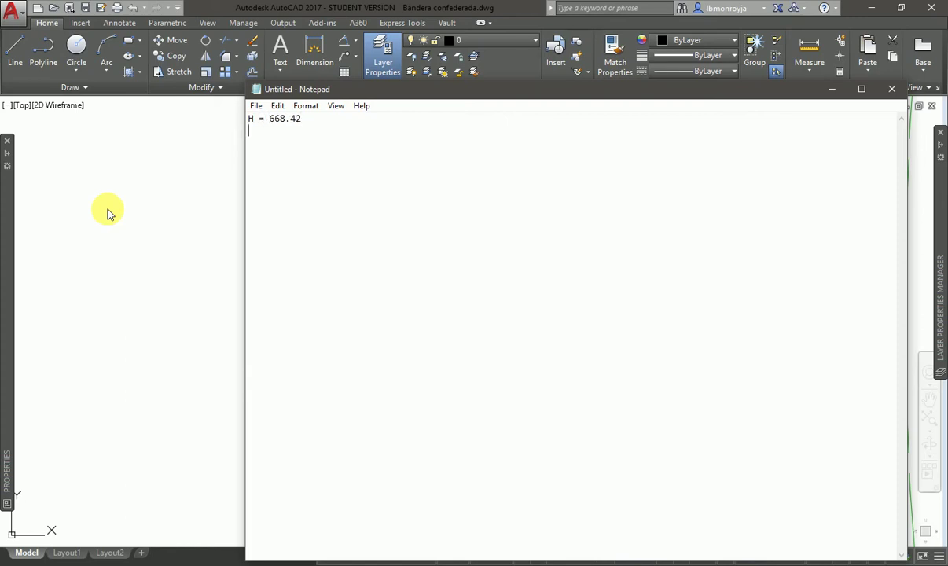
pyautogui.click(108, 211)
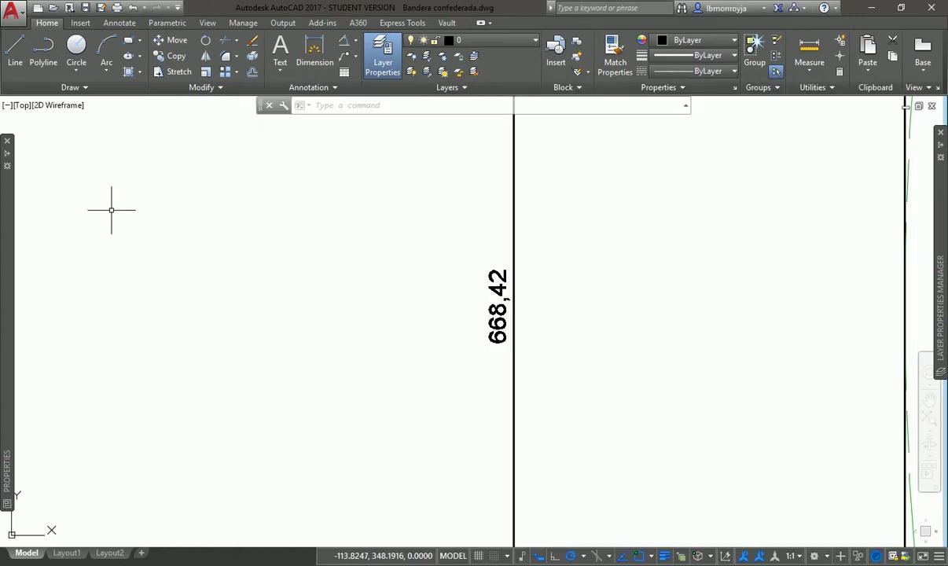
pyautogui.middleClick(504, 416)
pyautogui.middleClick(503, 416)
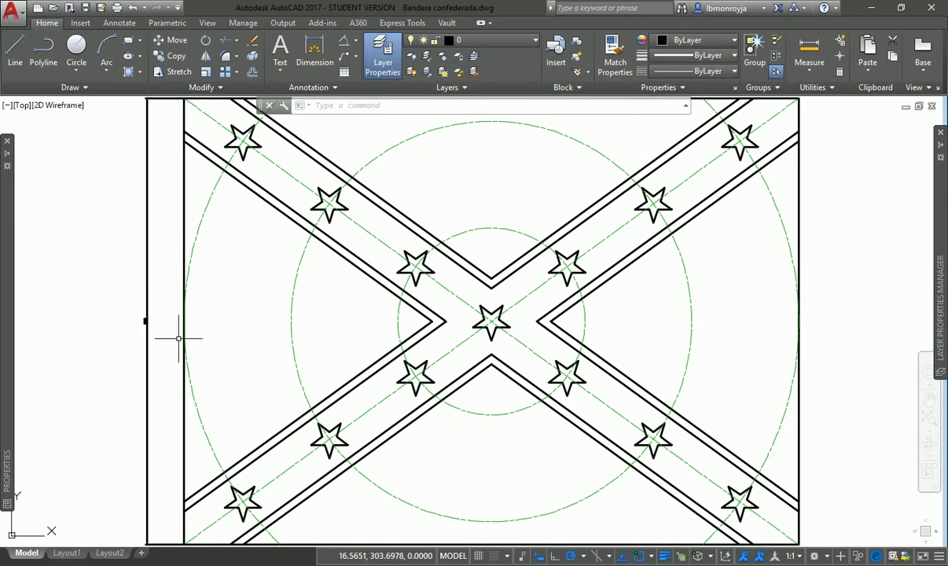
# Move the flag's height dimension to the dimensiones layer and deselect it
pyautogui.click(144, 321)
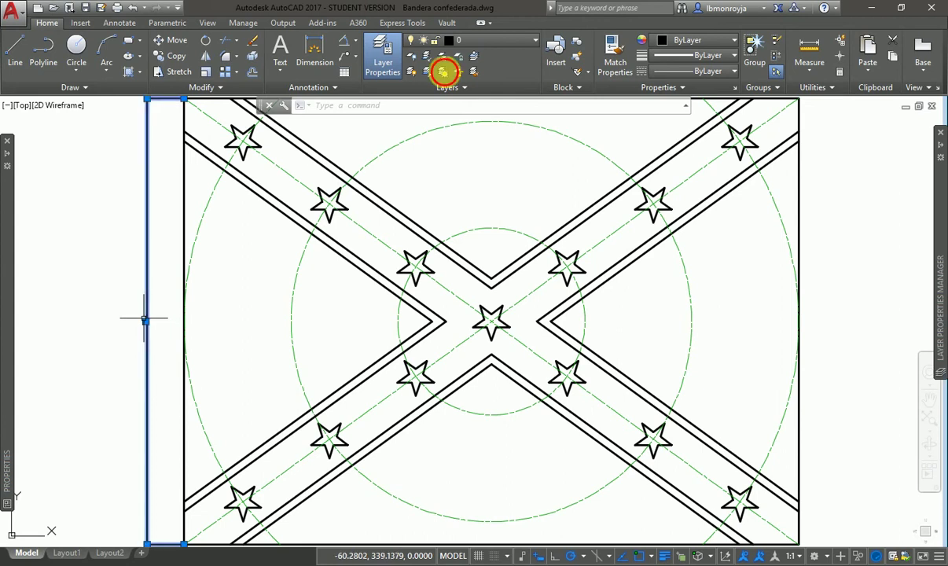
pyautogui.click(493, 43)
pyautogui.click(483, 104)
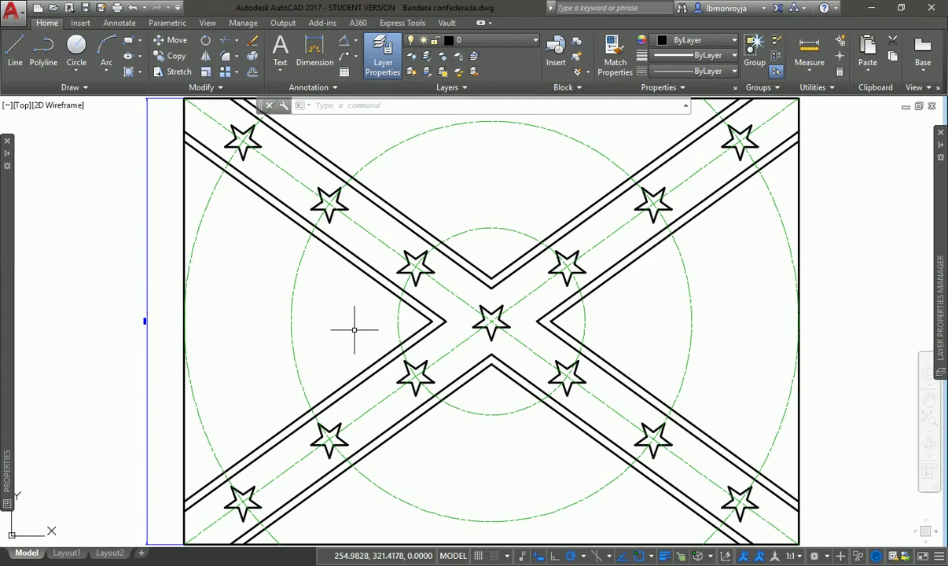
pyautogui.moveTo(7, 333)
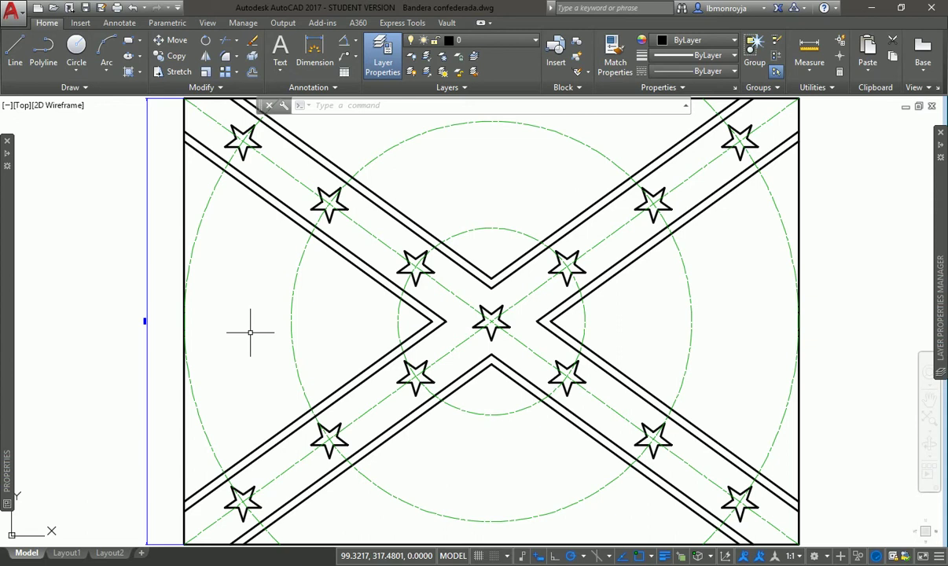
# Switch to Notepad and write the text height rule "T = ca. 2% H" below the recorded flag height
pyautogui.click(398, 1)
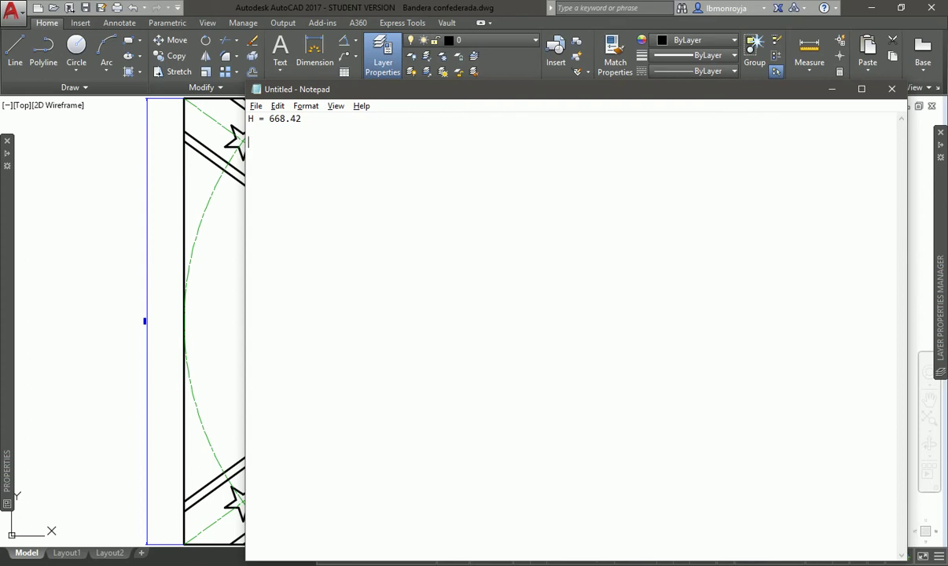
pyautogui.press('Return')
pyautogui.press('Return')
pyautogui.write('T')
pyautogui.write(' proporc')
pyautogui.press('BackSpace')
pyautogui.press('BackSpace')
pyautogui.press('BackSpace')
pyautogui.press('BackSpace')
pyautogui.press('BackSpace')
pyautogui.press('BackSpace')
pyautogui.press('BackSpace')
pyautogui.write('ca')
pyautogui.press('BackSpace')
pyautogui.press('BackSpace')
pyautogui.write('= ca. 2% H')
pyautogui.press('Return')
# Add the note "Preferiblemente un poco más grande y un número par fácilmente divisible entre 2 y 4" under the rule
pyautogui.write('PO')
pyautogui.press('BackSpace')
pyautogui.write('referiblemente un poco m[as')
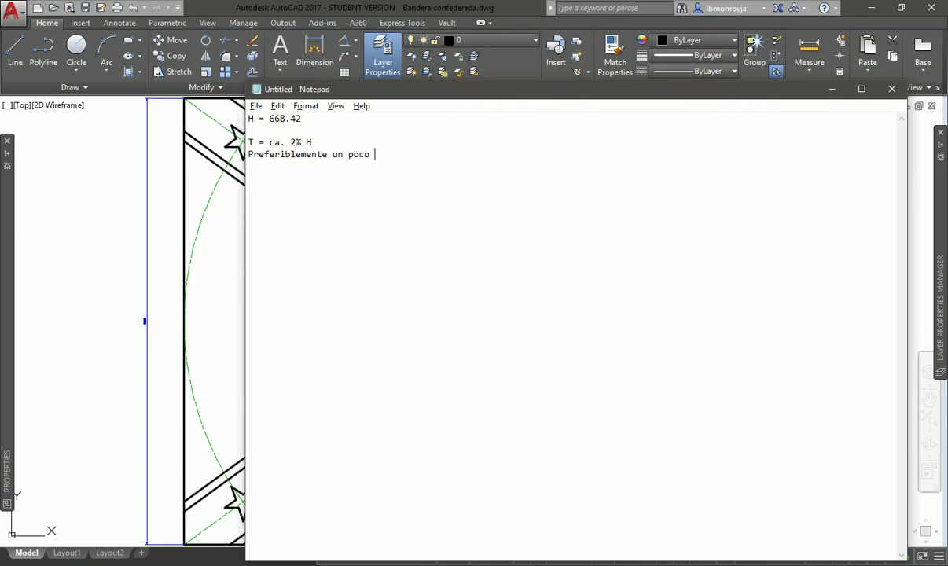
pyautogui.press('BackSpace')
pyautogui.press('BackSpace')
pyautogui.press('BackSpace')
pyautogui.write('ás grande y un número')
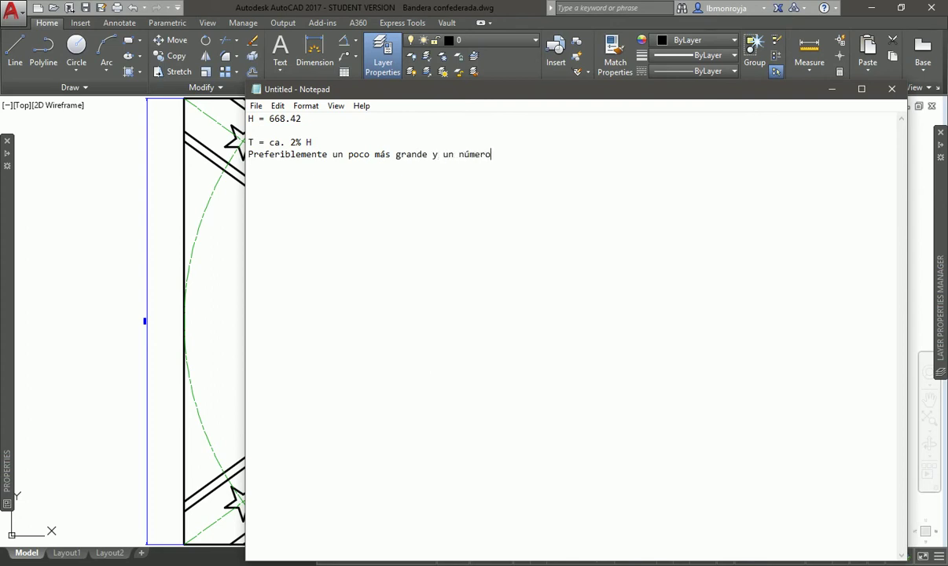
pyautogui.write(' par fácilmente divid')
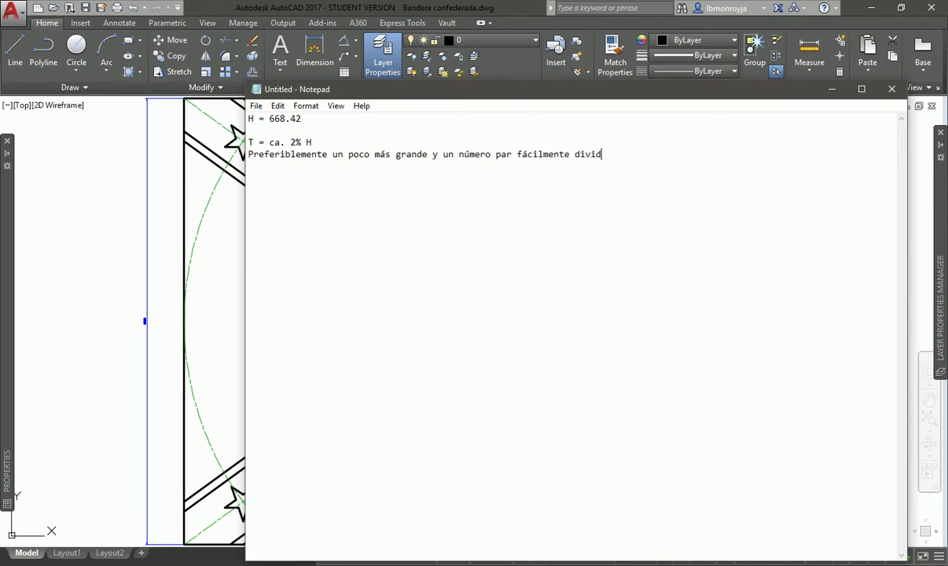
pyautogui.press('BackSpace')
pyautogui.write('si')
pyautogui.press('BackSpace')
pyautogui.press('BackSpace')
pyautogui.write('dible')
pyautogui.press('BackSpace')
pyautogui.press('BackSpace')
pyautogui.press('BackSpace')
pyautogui.press('BackSpace')
pyautogui.press('BackSpace')
pyautogui.write('sible entre 2 y 4')
pyautogui.press('Return')
pyautogui.press('Return')
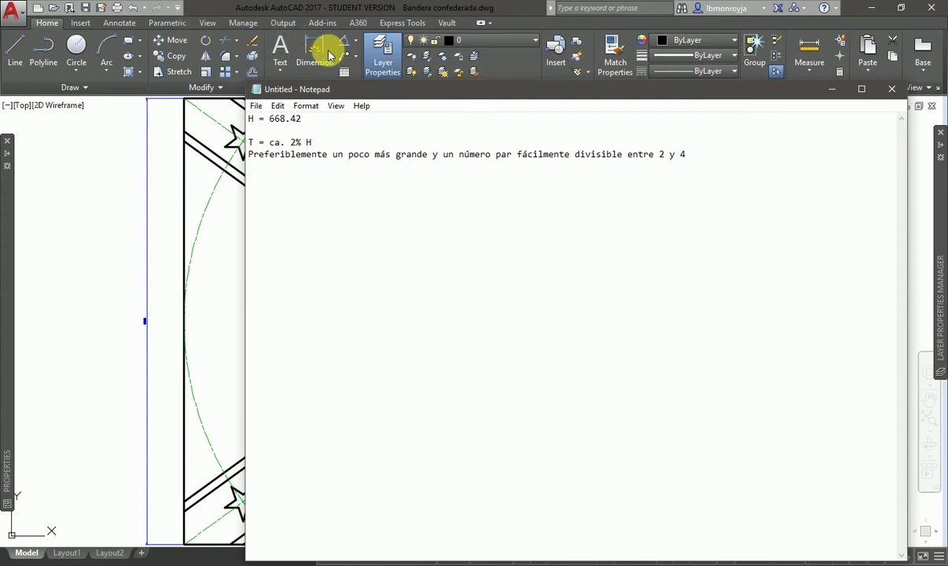
# Return to AutoCAD and measure the flag's height into the QuickCalc calculator between its two left corners
pyautogui.click(336, 14)
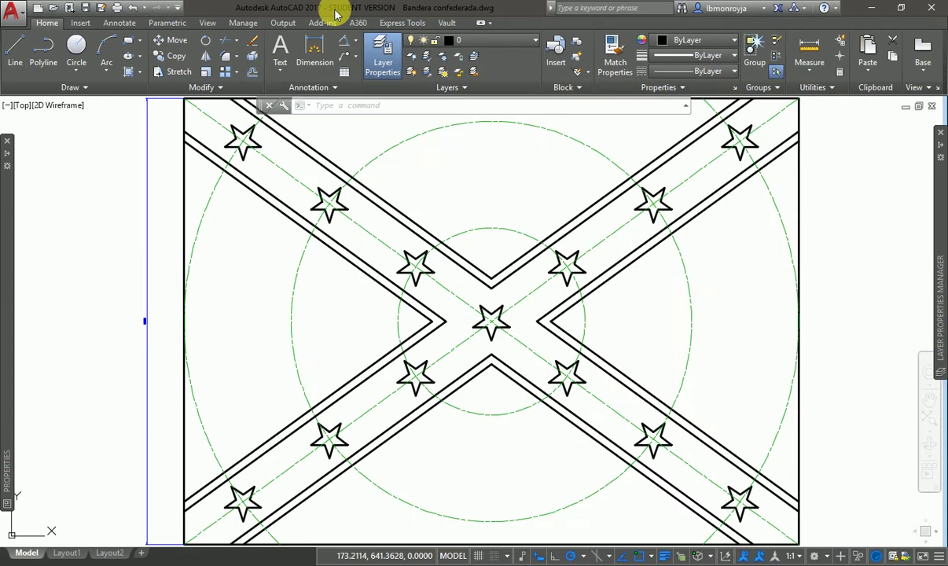
pyautogui.hotkey('ctrl', '8')
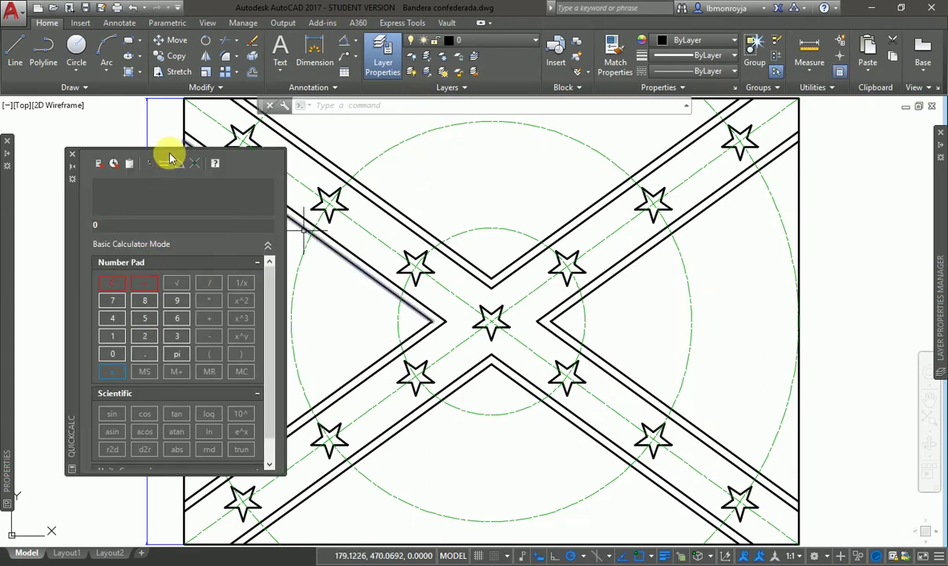
pyautogui.click(165, 163)
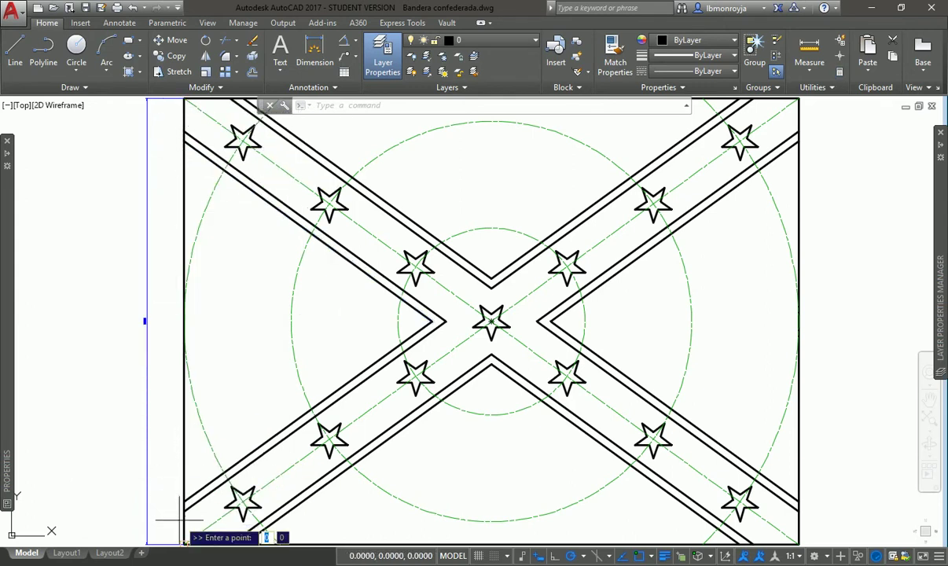
pyautogui.click(184, 544)
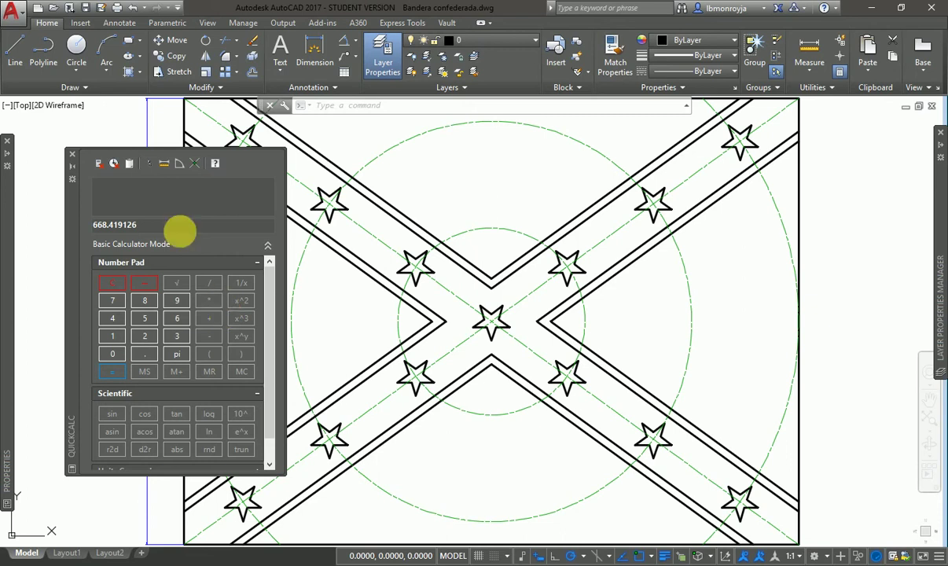
# Calculate 2% of the measured flag height by multiplying it by 2 and dividing by 100
pyautogui.click(160, 225)
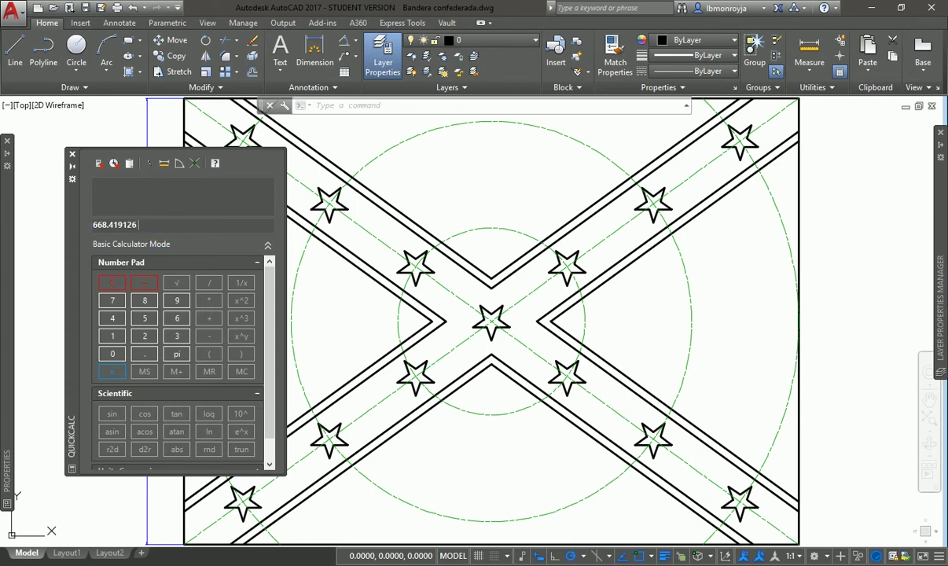
pyautogui.write('*2')
pyautogui.press('Return')
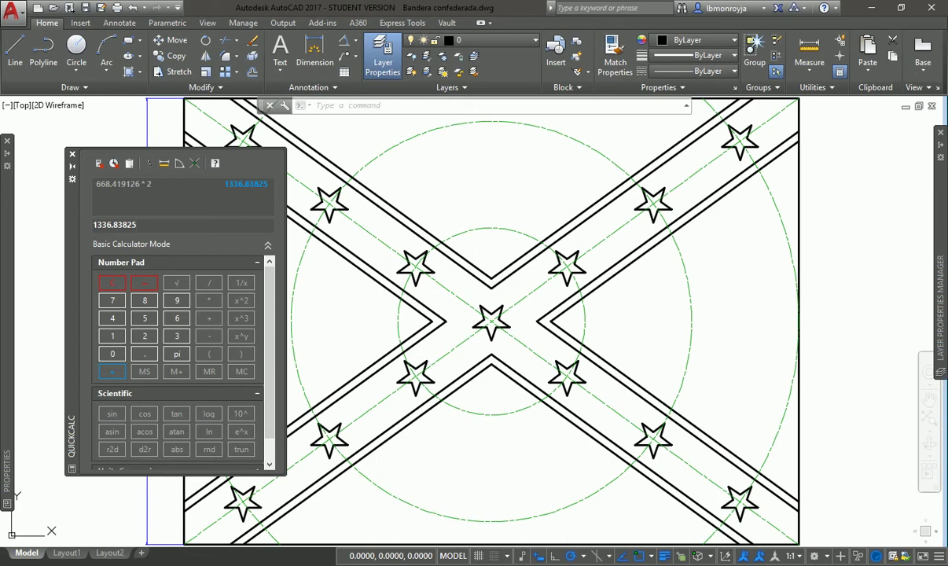
pyautogui.write('/100')
pyautogui.press('Return')
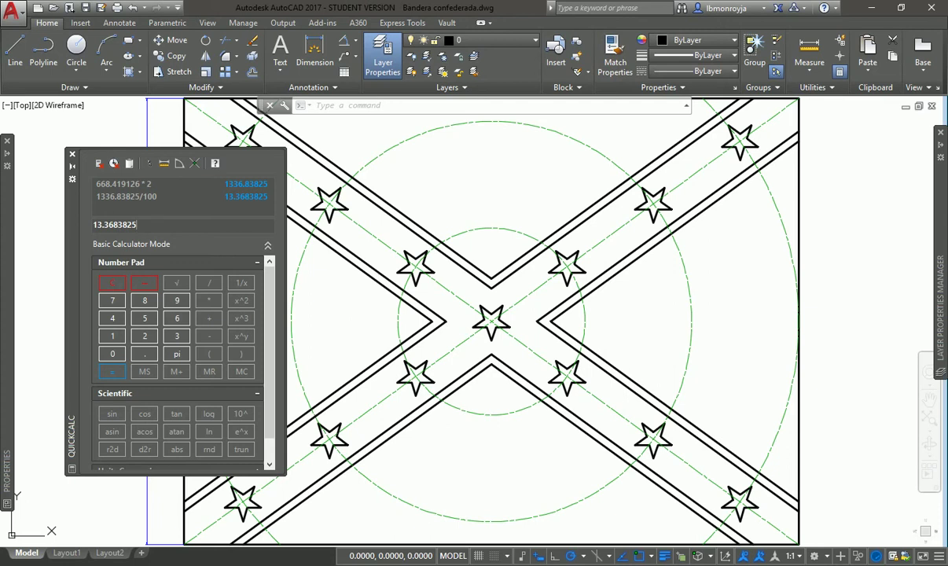
# Record the calculated and rounded text height in Notepad as "T = 13.36 -> 14"
pyautogui.hotkey('alt', 'Tab')
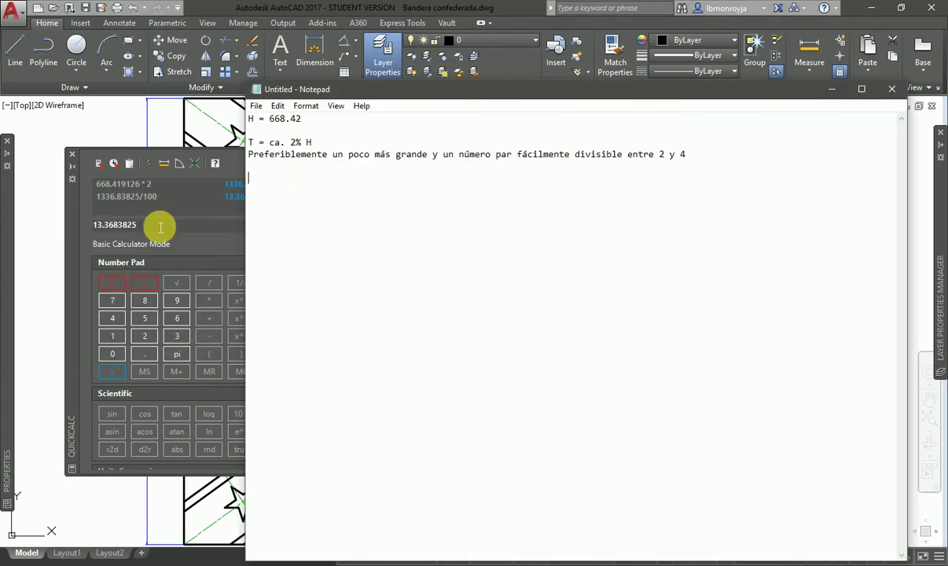
pyautogui.press('Return')
pyautogui.press('Return')
pyautogui.write('T')
pyautogui.write(' = 13')
pyautogui.write('.36')
pyautogui.write(' (')
pyautogui.press('BackSpace')
pyautogui.write('-:')
pyautogui.press('BackSpace')
pyautogui.write('> 14')
# Return to AutoCAD, collapse the QuickCalc palette and check the layer of the height dimension
pyautogui.click(46, 216)
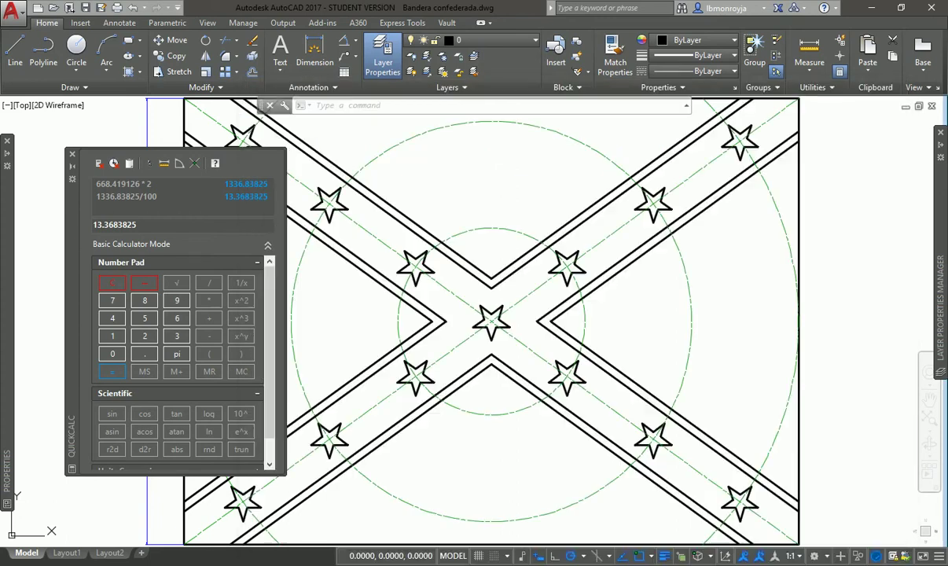
pyautogui.click(73, 171)
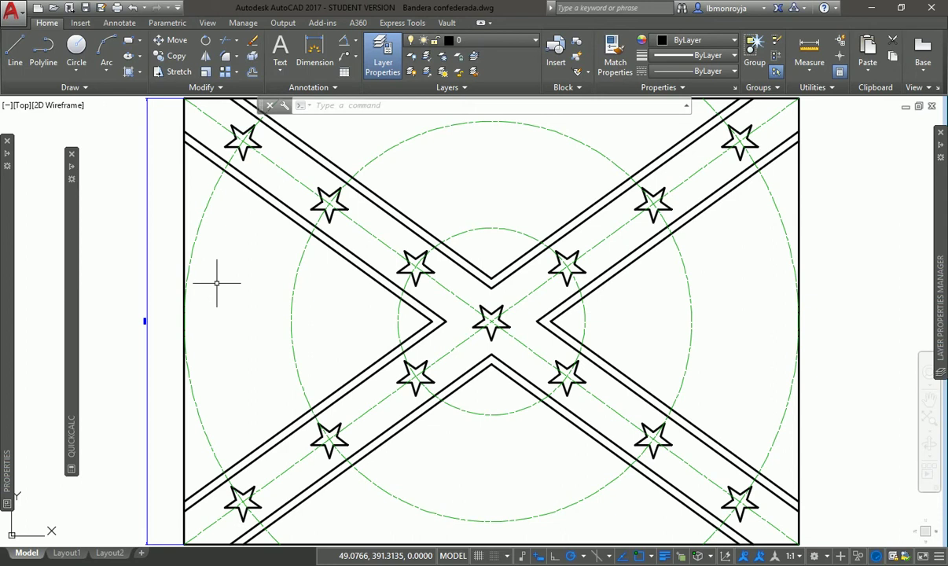
pyautogui.click(145, 320)
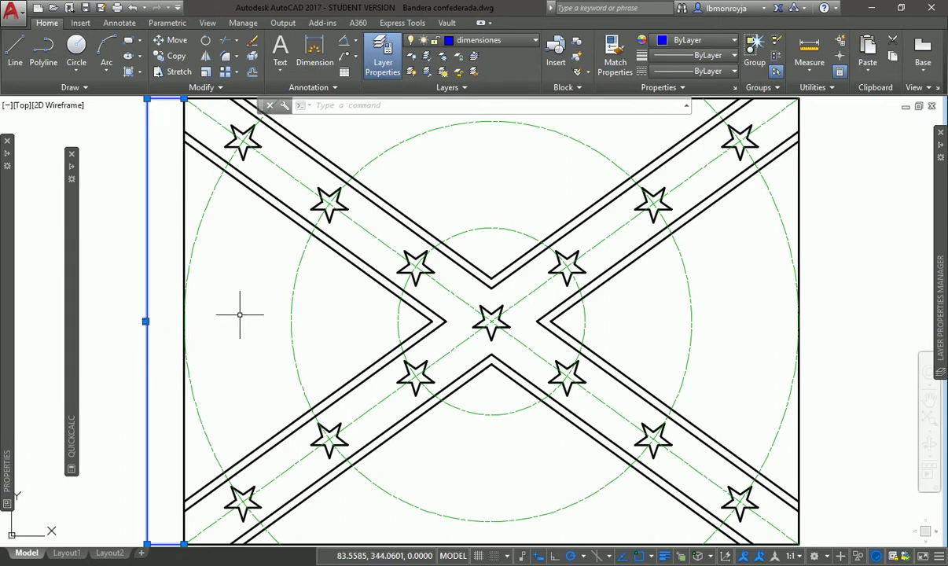
pyautogui.press('Escape')
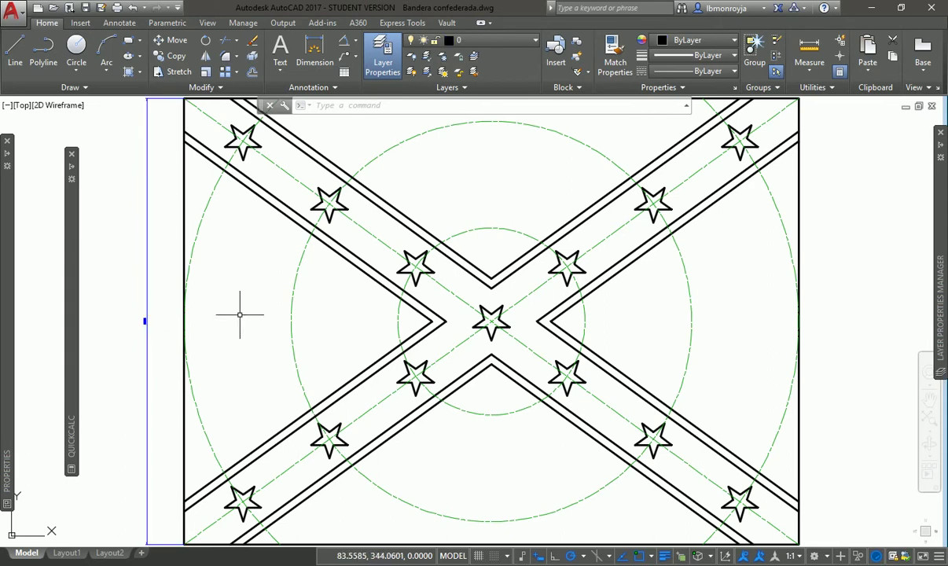
# Add an aligned dimension across the diagonal border stripe near the flag's upper-left corner, placed outside the left edge
pyautogui.write('z')
pyautogui.press('Return')
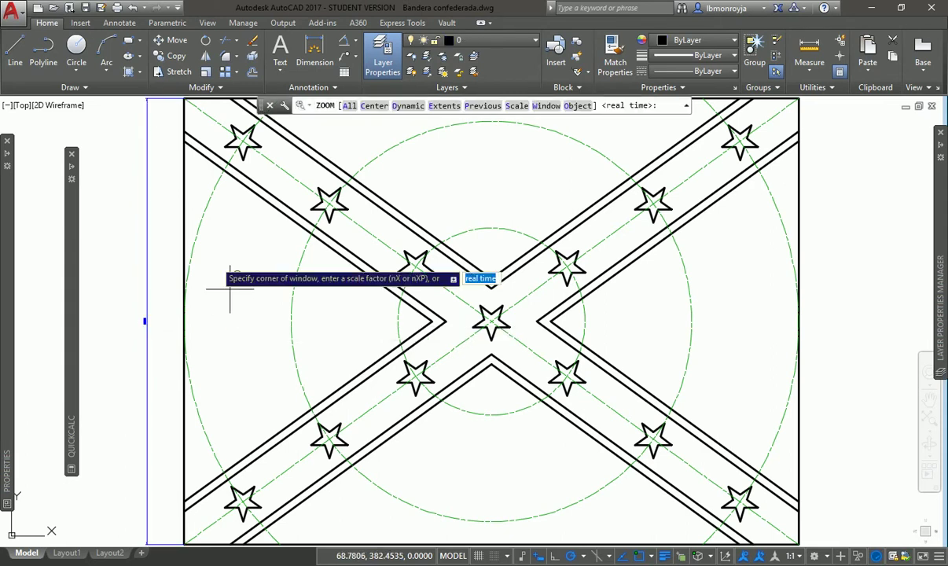
pyautogui.click(193, 166)
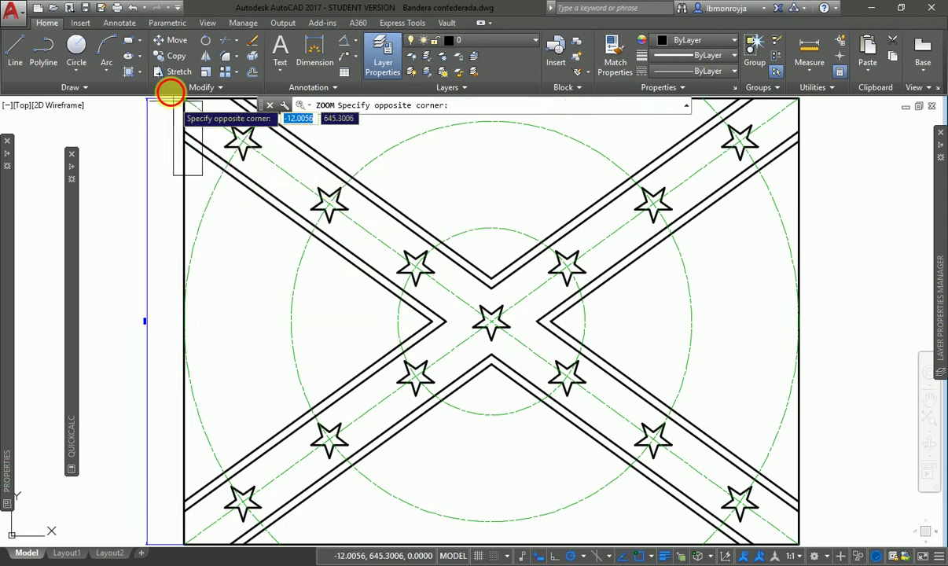
pyautogui.click(160, 93)
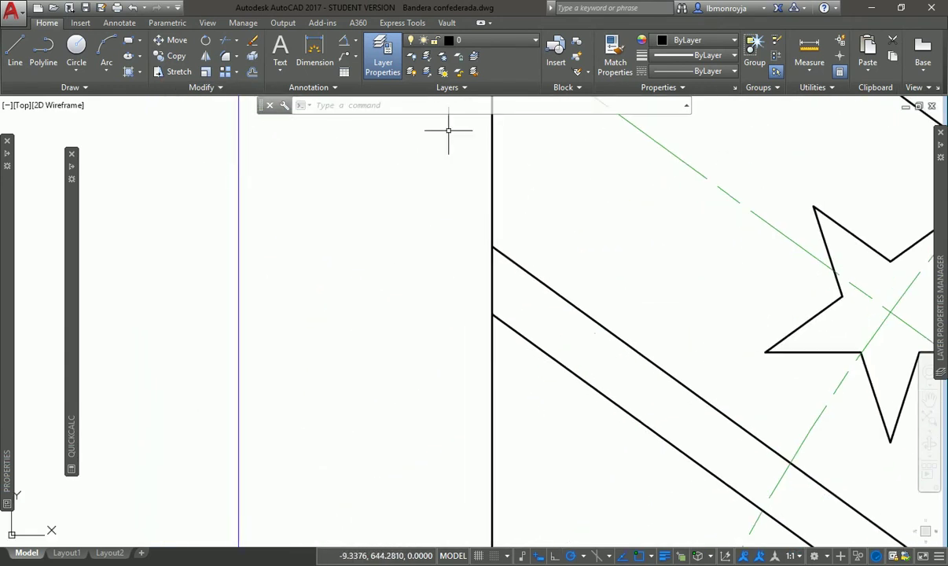
pyautogui.click(355, 47)
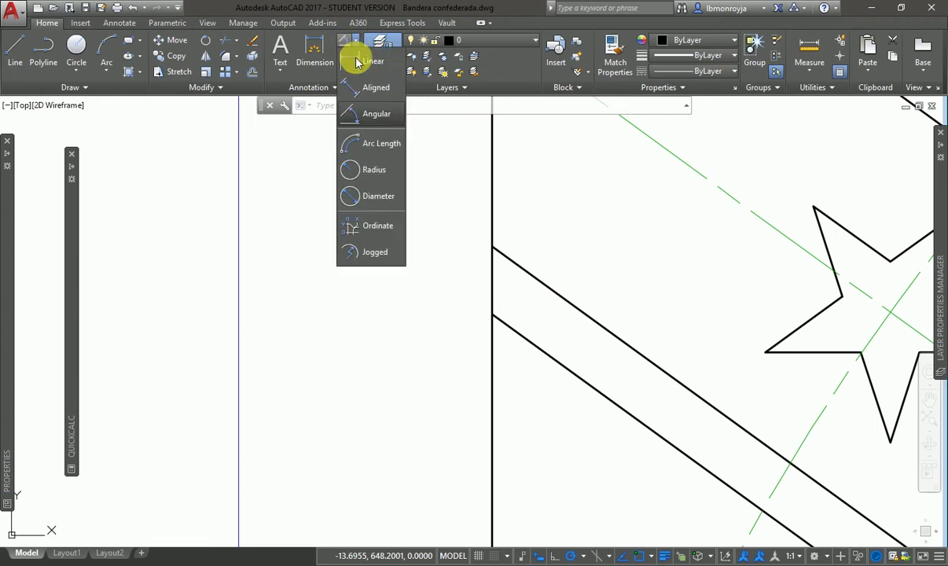
pyautogui.click(352, 173)
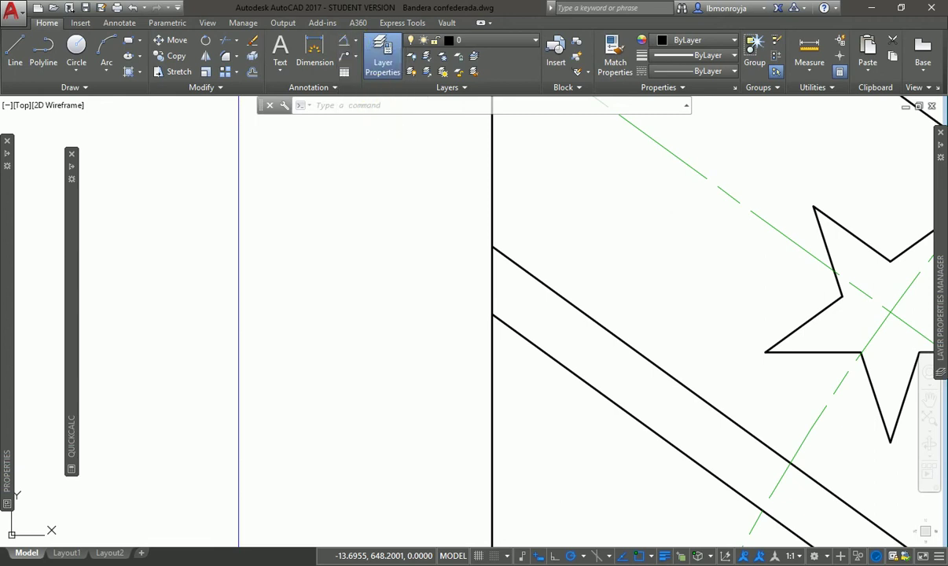
pyautogui.click(492, 315)
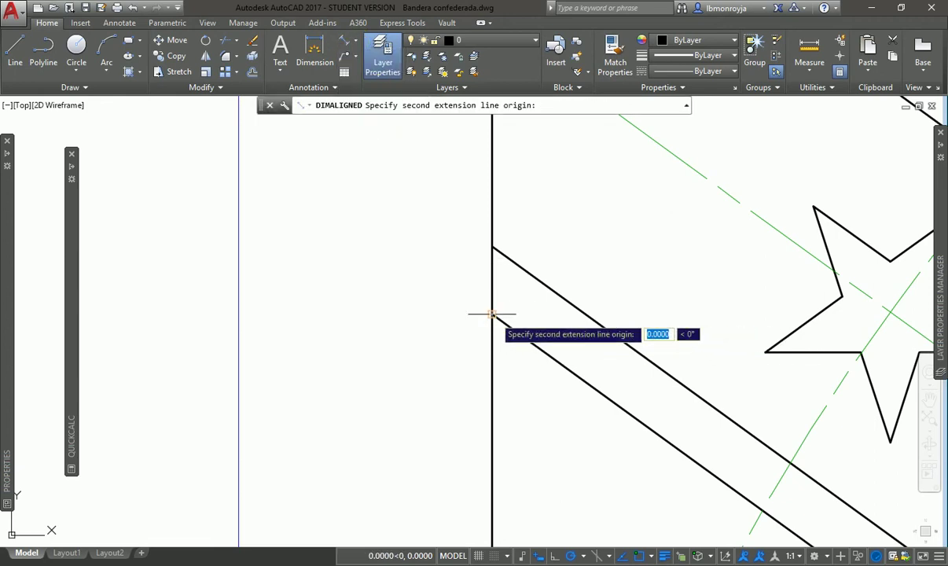
pyautogui.click(523, 269)
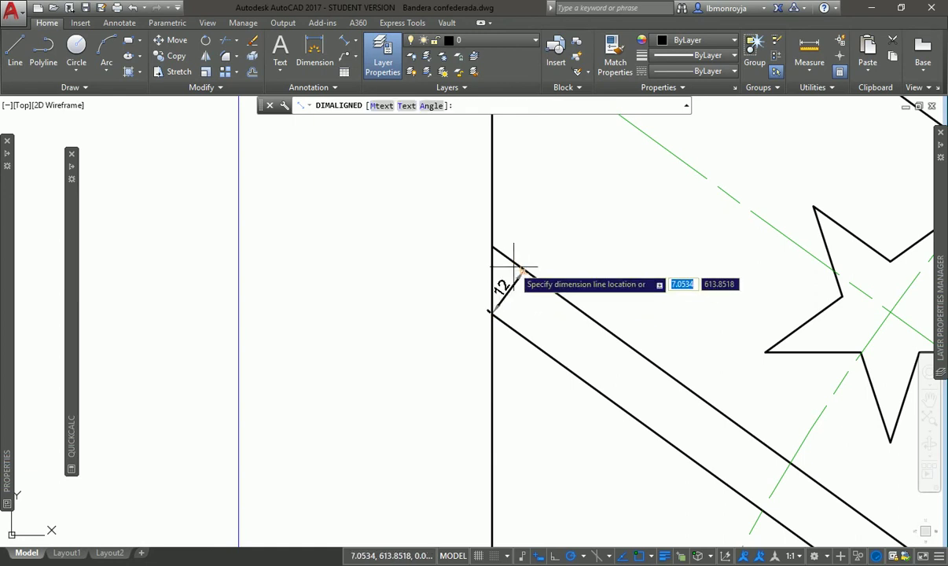
pyautogui.click(399, 186)
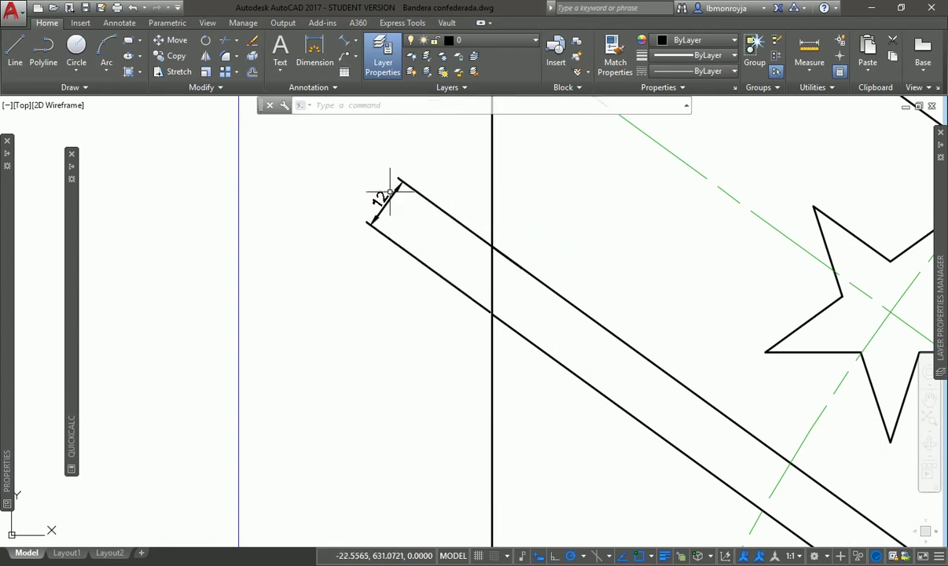
# Match the stripe's aligned dimension to the properties of the flag's height dimension
pyautogui.write('ma')
pyautogui.press('Return')
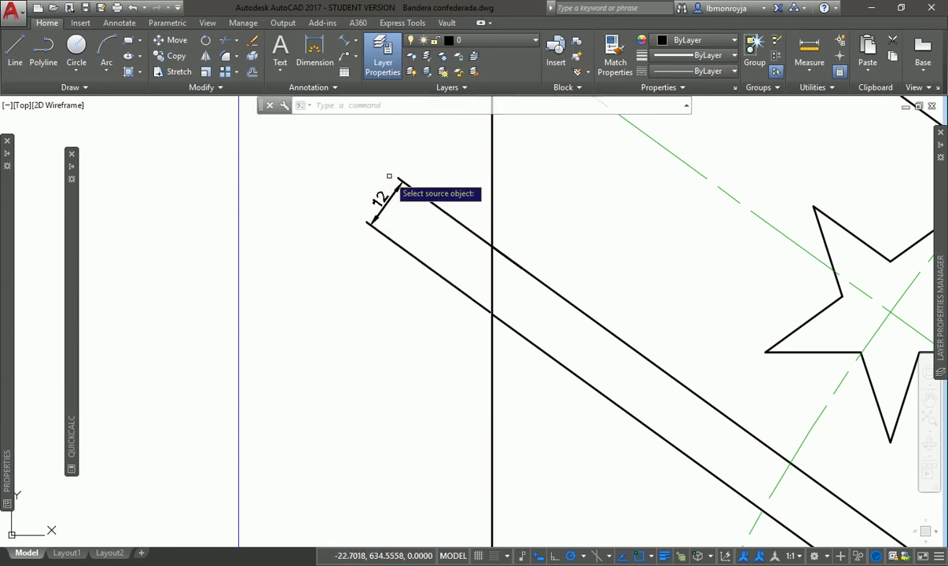
pyautogui.click(237, 234)
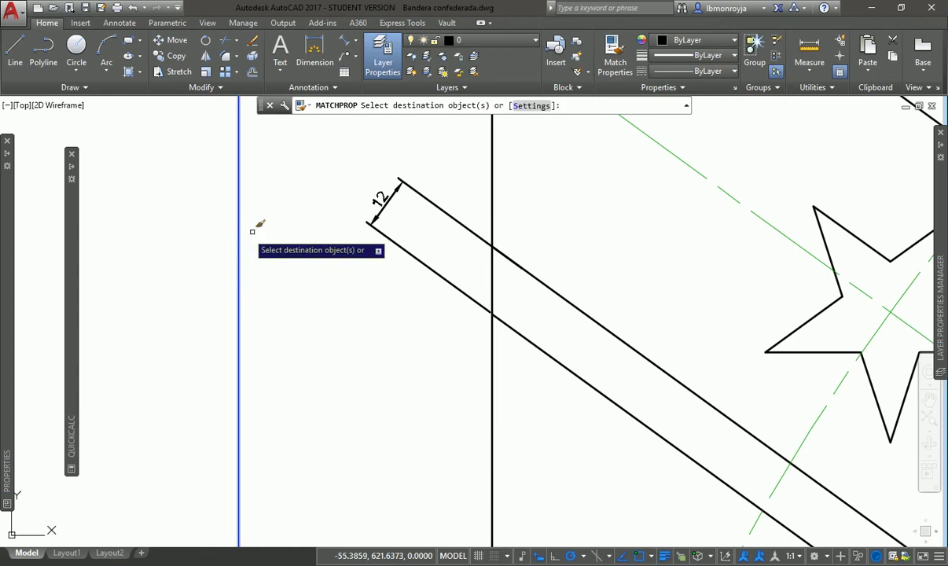
pyautogui.click(385, 204)
pyautogui.press('Return')
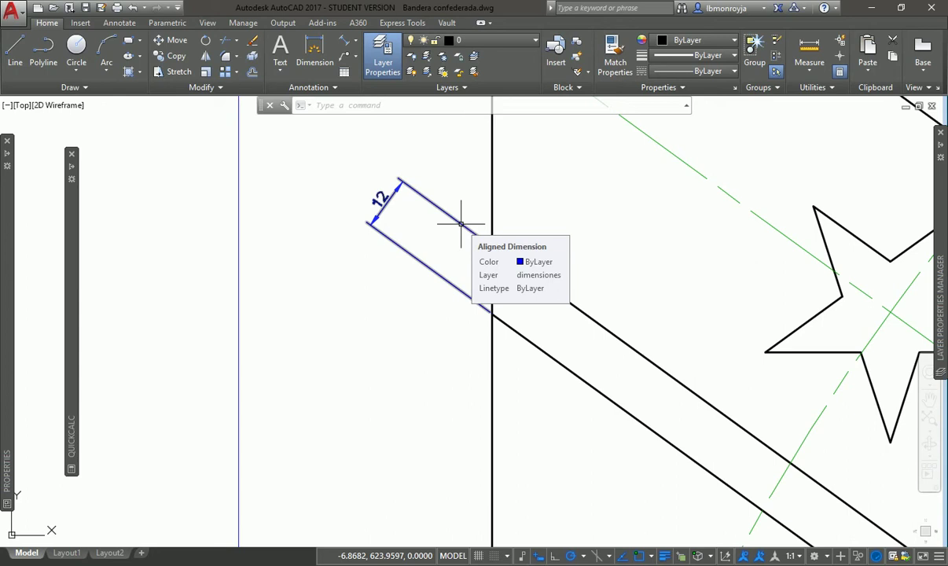
# View the whole flag with both dimensions, leaving an empty margin around the drawing
pyautogui.write('z')
pyautogui.press('Return')
pyautogui.press('Escape')
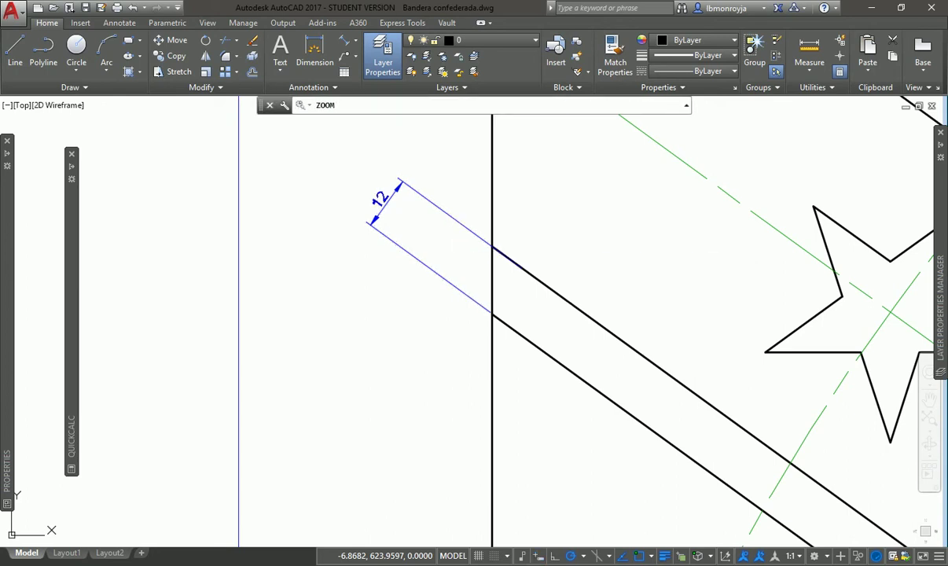
pyautogui.middleClick(461, 224)
pyautogui.middleClick(460, 224)
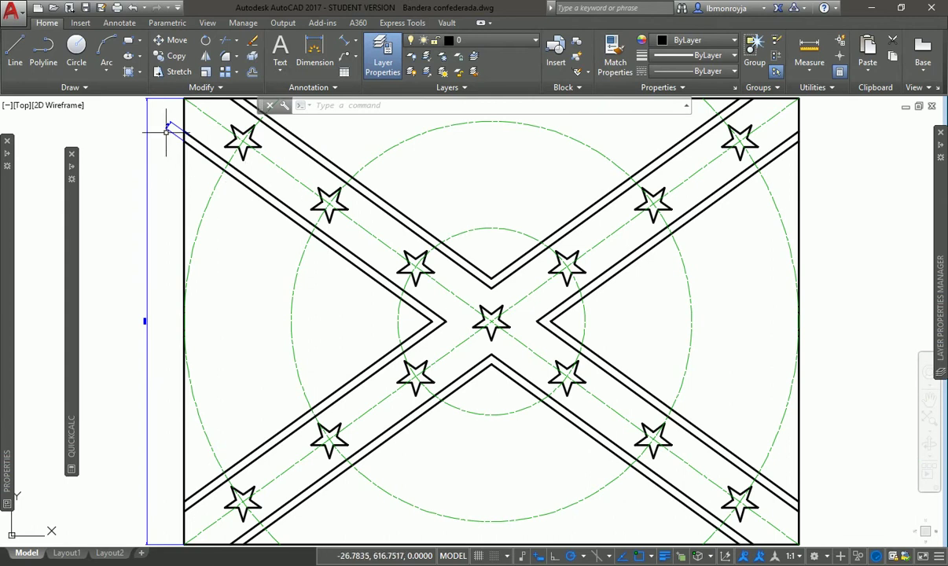
pyautogui.write('z')
pyautogui.press('Return')
pyautogui.press('Return')
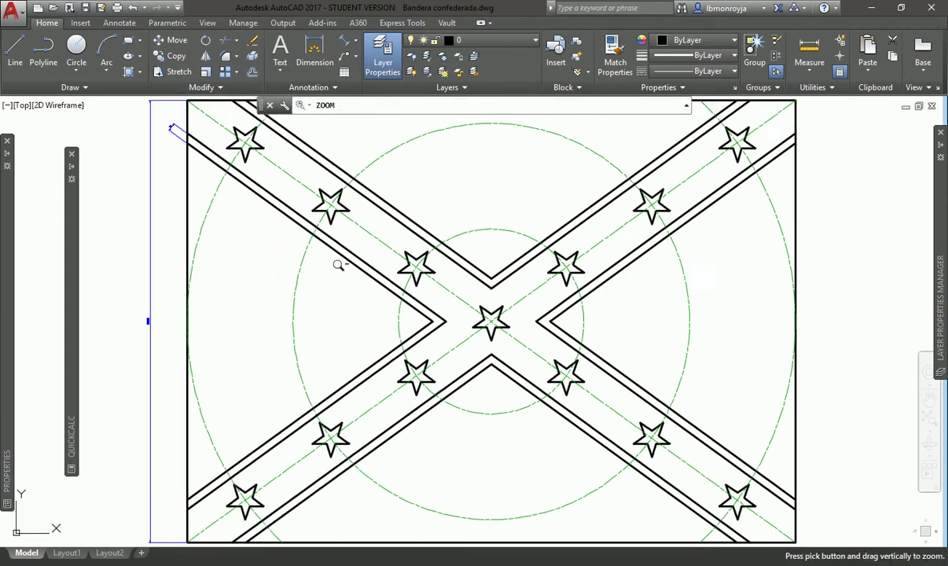
pyautogui.moveTo(333, 264); pyautogui.dragTo(340, 375)
pyautogui.press('Escape')
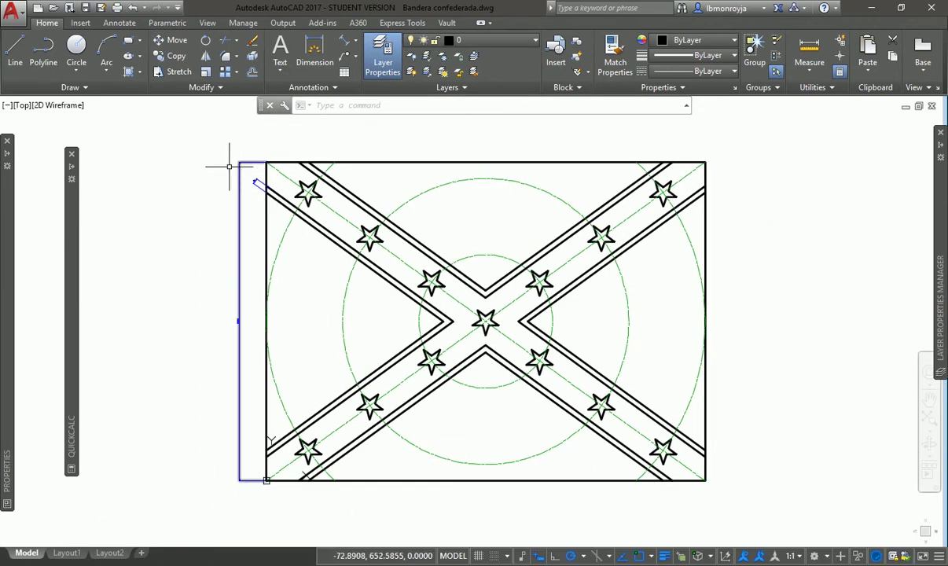
# Scale the whole flag drawing and its two dimensions by a factor of 0.25 about the centre star
pyautogui.click(208, 139)
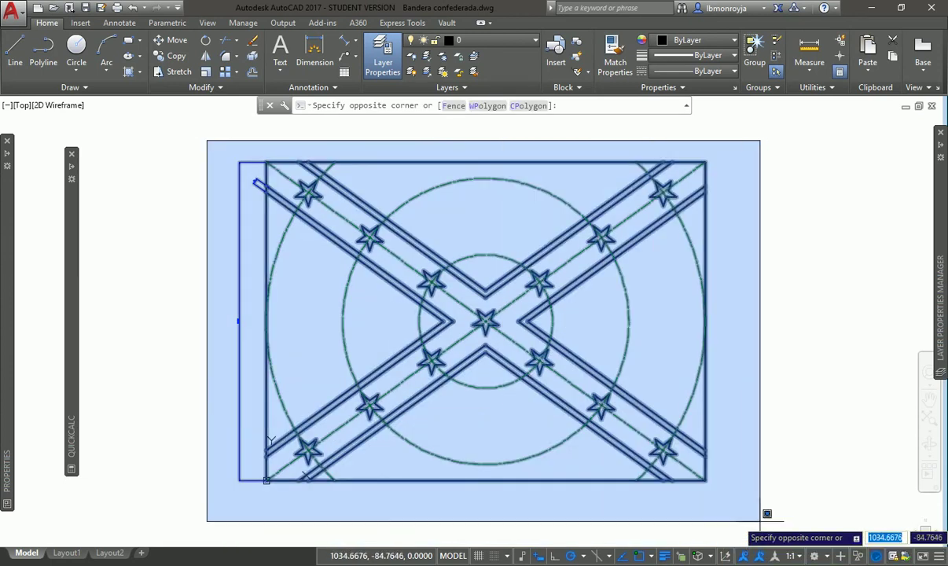
pyautogui.click(753, 507)
pyautogui.press('Escape')
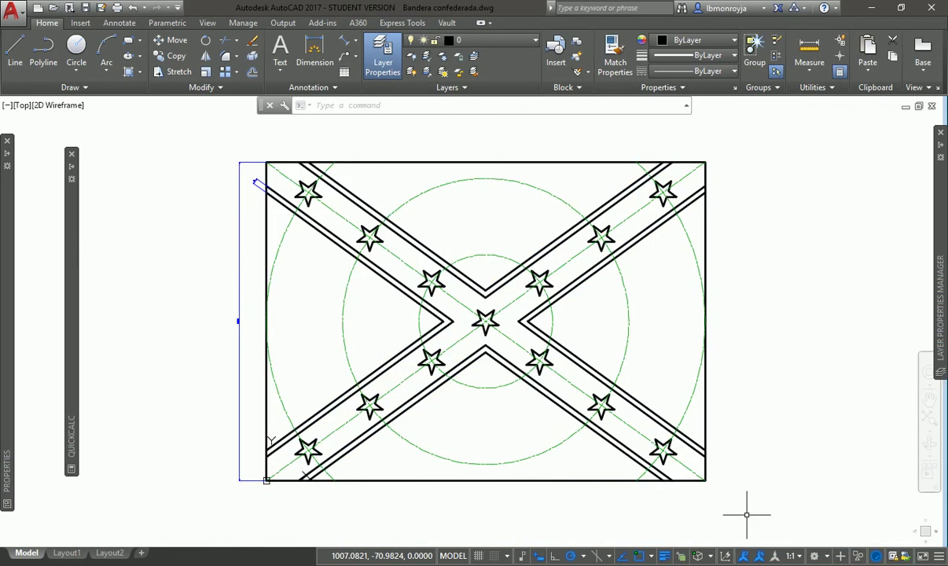
pyautogui.click(203, 149)
pyautogui.click(730, 495)
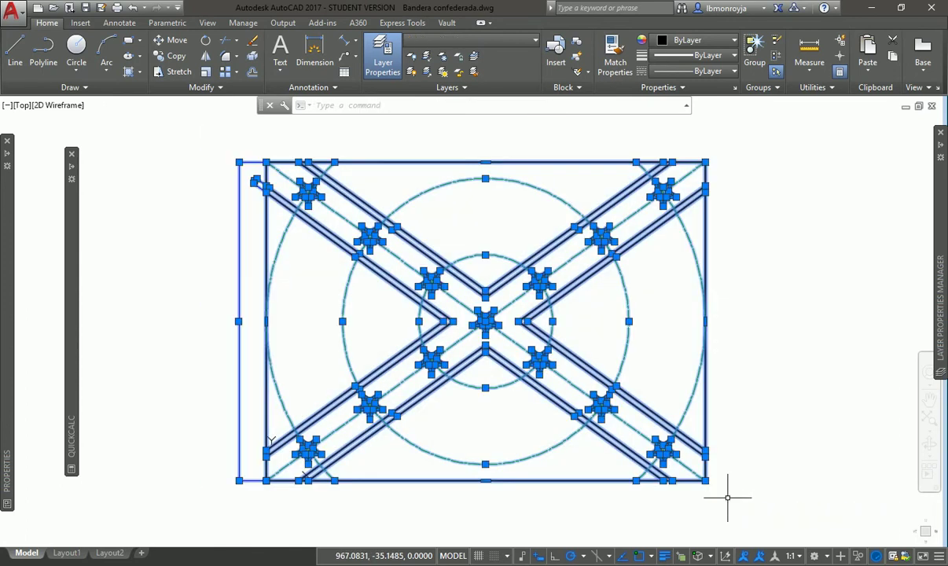
pyautogui.write('sc')
pyautogui.press('Return')
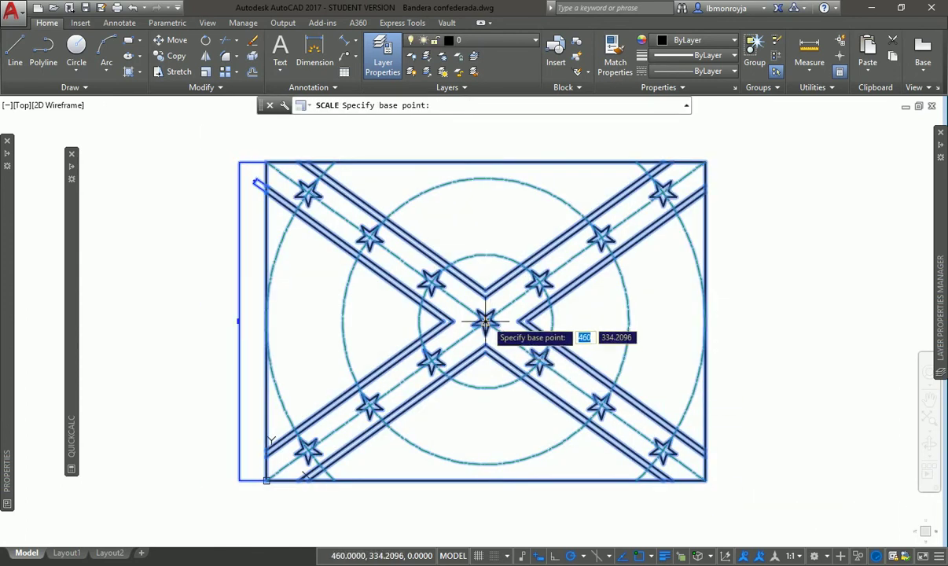
pyautogui.click(485, 318)
pyautogui.write('0.2')
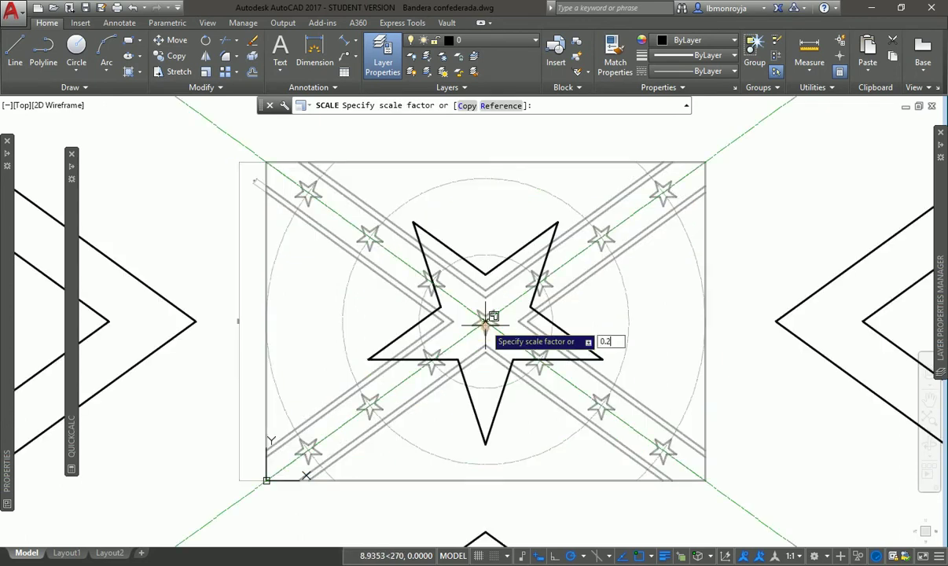
pyautogui.write('5')
pyautogui.press('Return')
# View the scaled flag closely enough to read its height dimension and the stripe's aligned dimension
pyautogui.write('z')
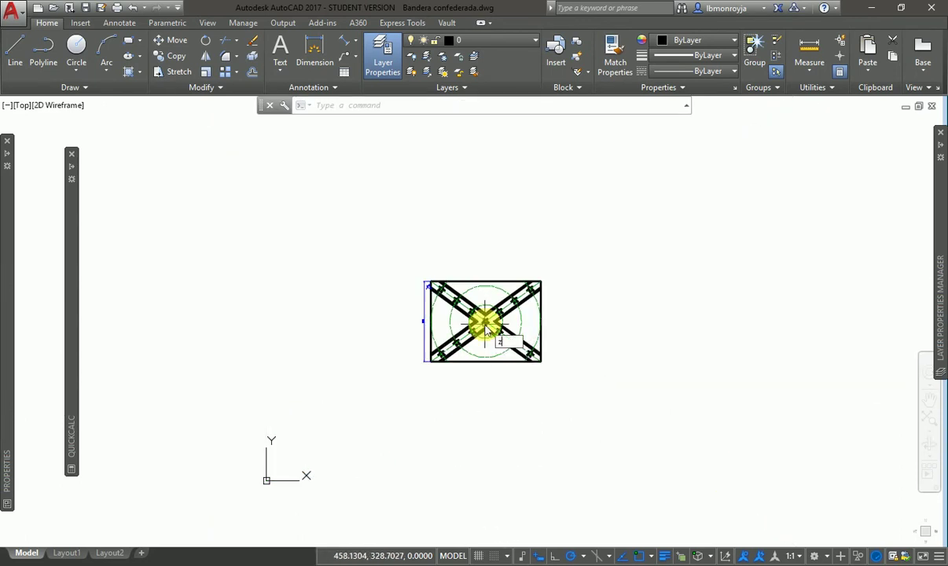
pyautogui.press('Return')
pyautogui.click(415, 271)
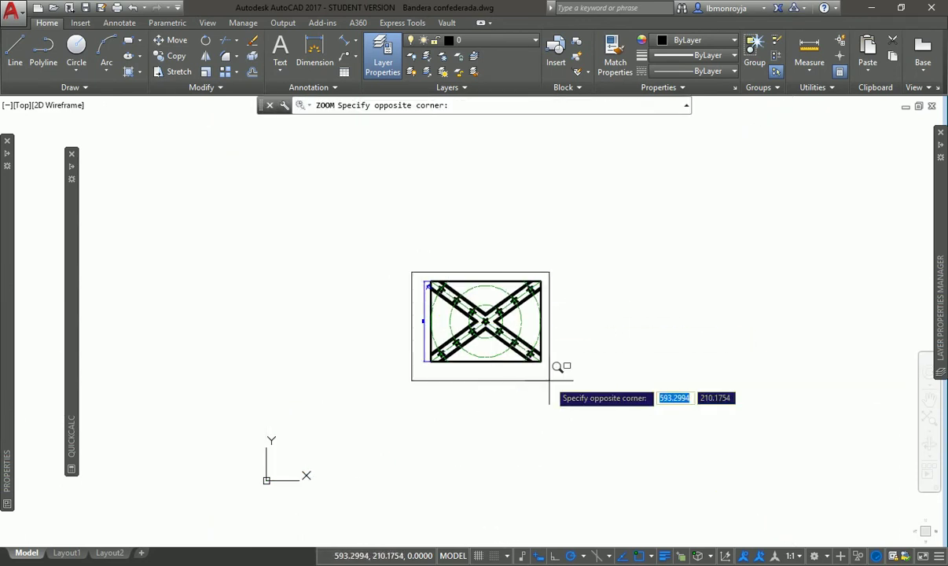
pyautogui.click(563, 364)
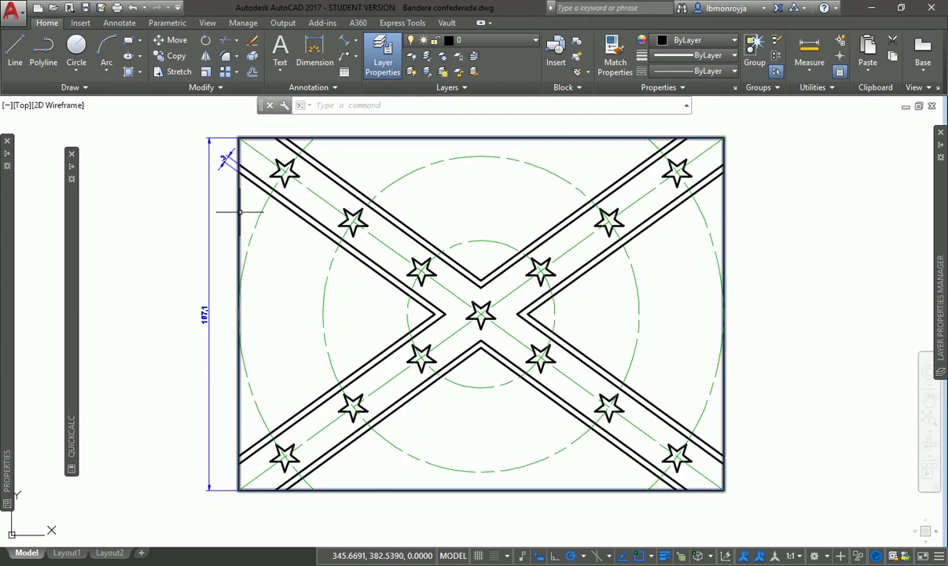
pyautogui.press('Return')
pyautogui.click(178, 124)
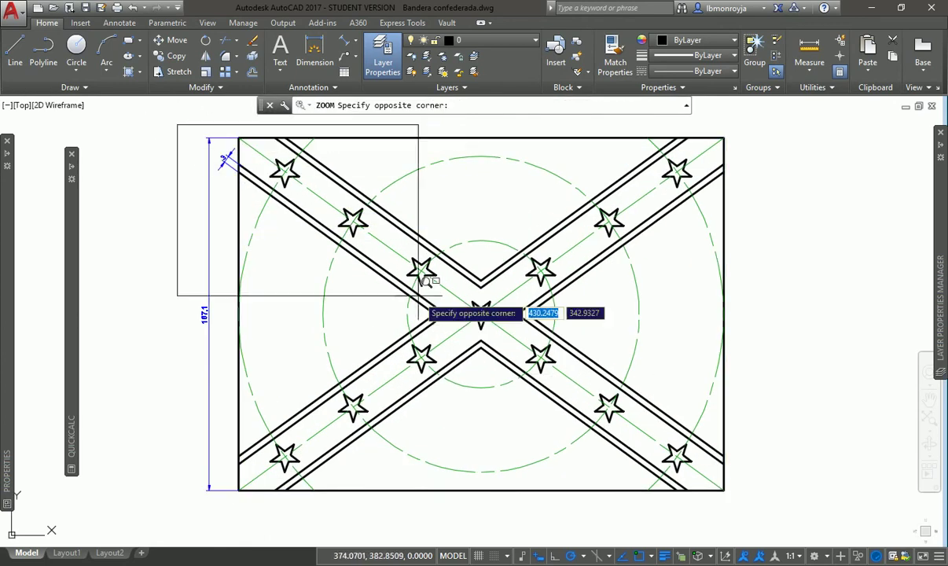
pyautogui.click(752, 487)
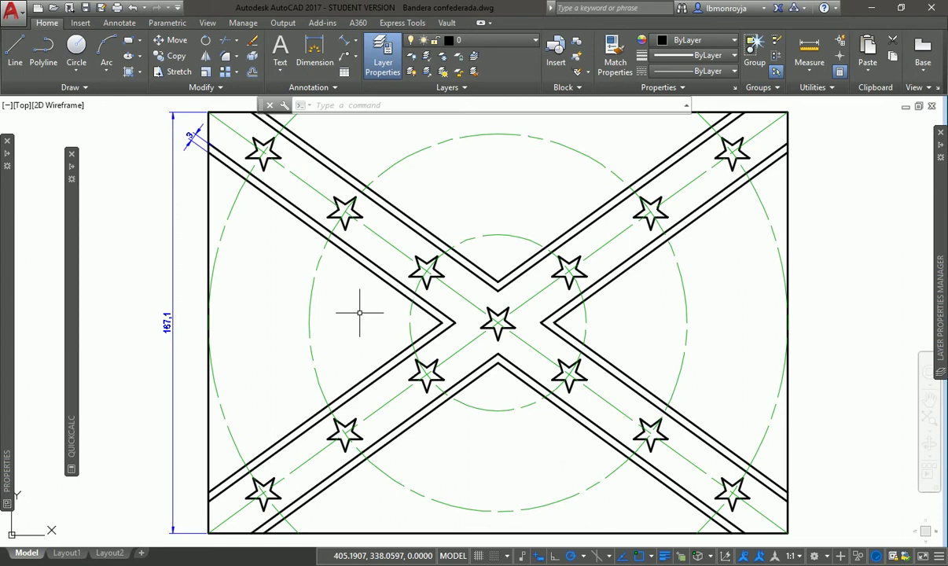
# Undo the scaling of the flag, keeping the stripe's aligned dimension matched to the height dimension's properties
pyautogui.scroll(-7, 478, 322)
pyautogui.scroll(10, 359, 312)
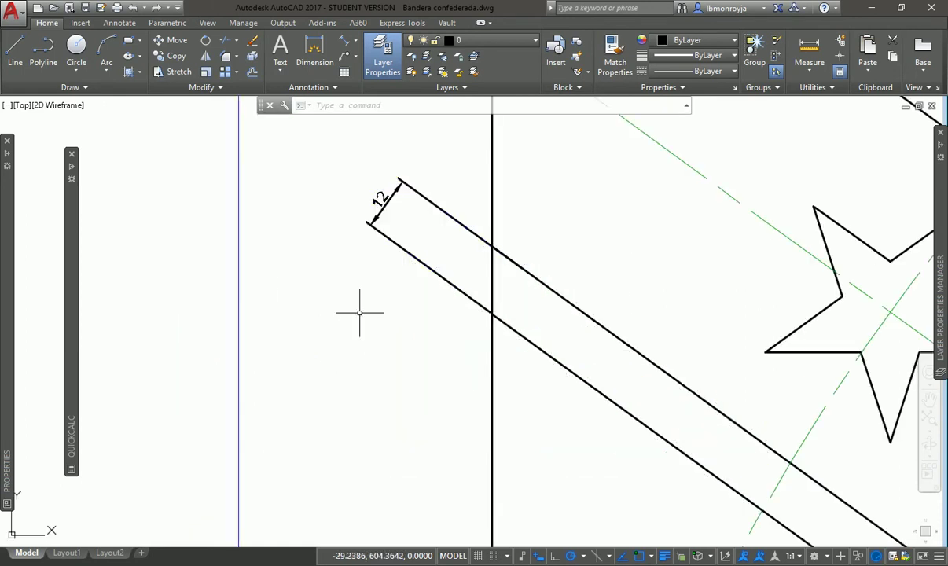
pyautogui.hotkey('ctrl', 'z')
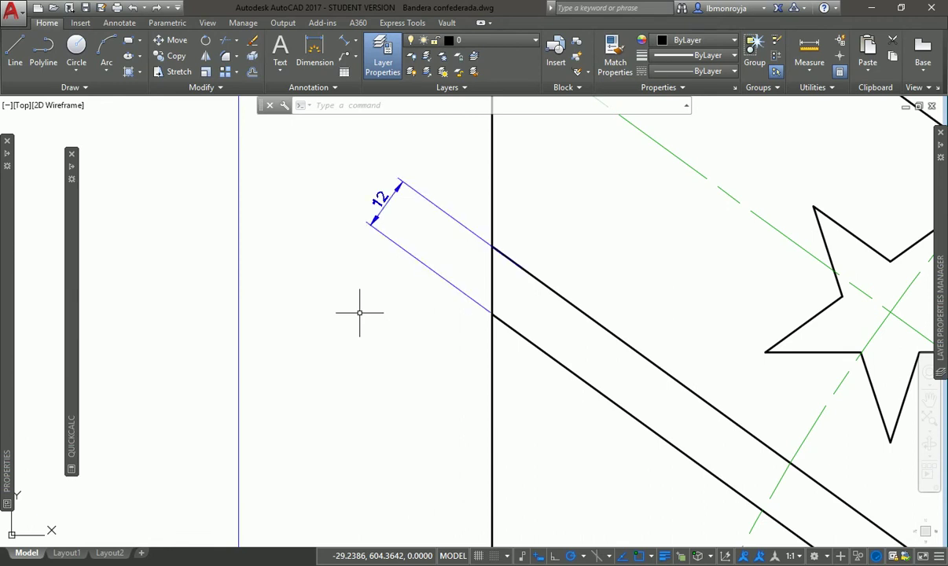
pyautogui.click(379, 199)
pyautogui.press('Escape')
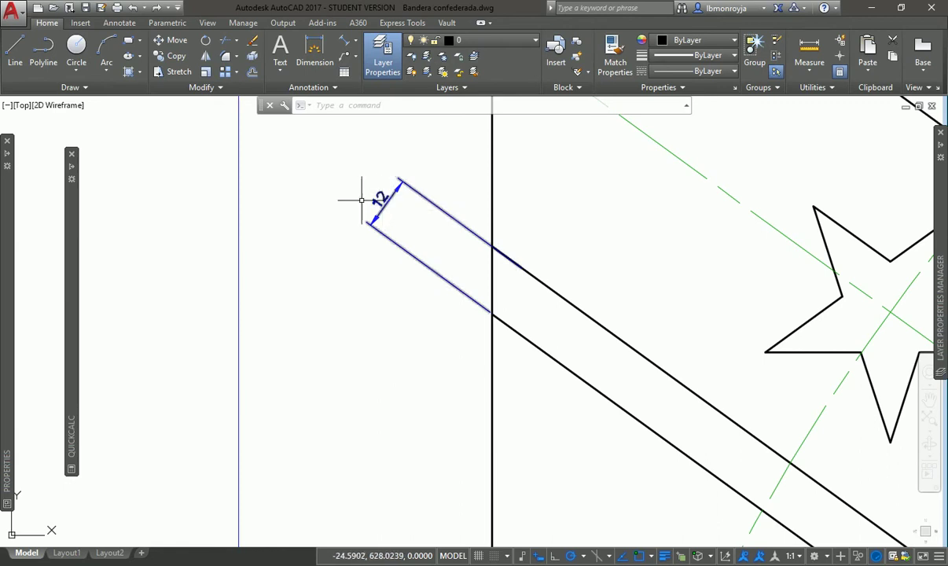
# Review the existing dimension styles in the Dimension Style Manager and close it without changes
pyautogui.click(335, 90)
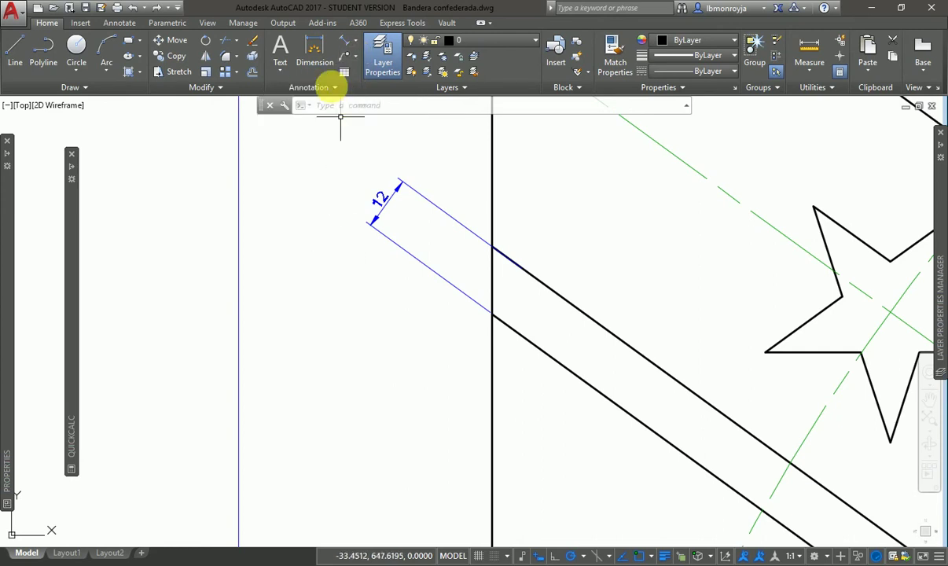
pyautogui.click(333, 88)
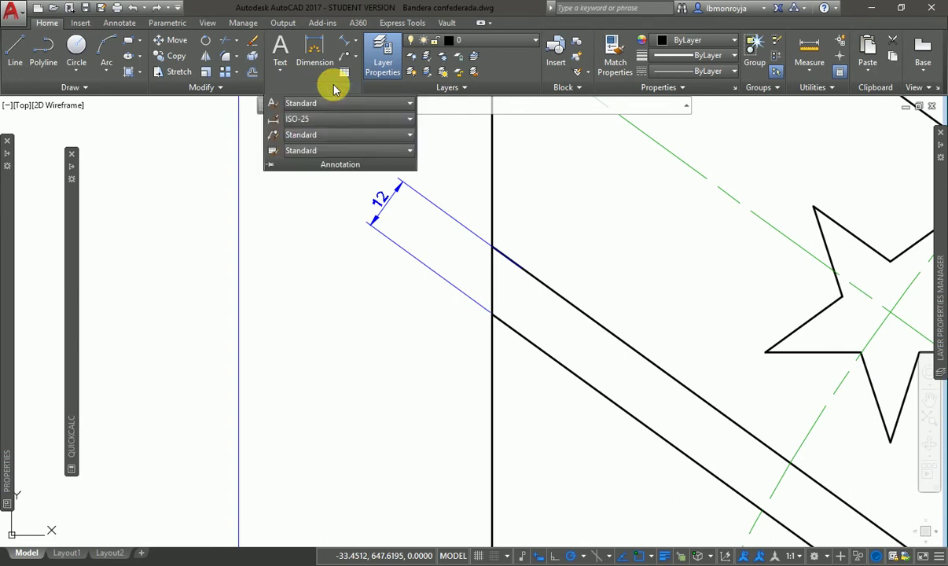
pyautogui.click(273, 120)
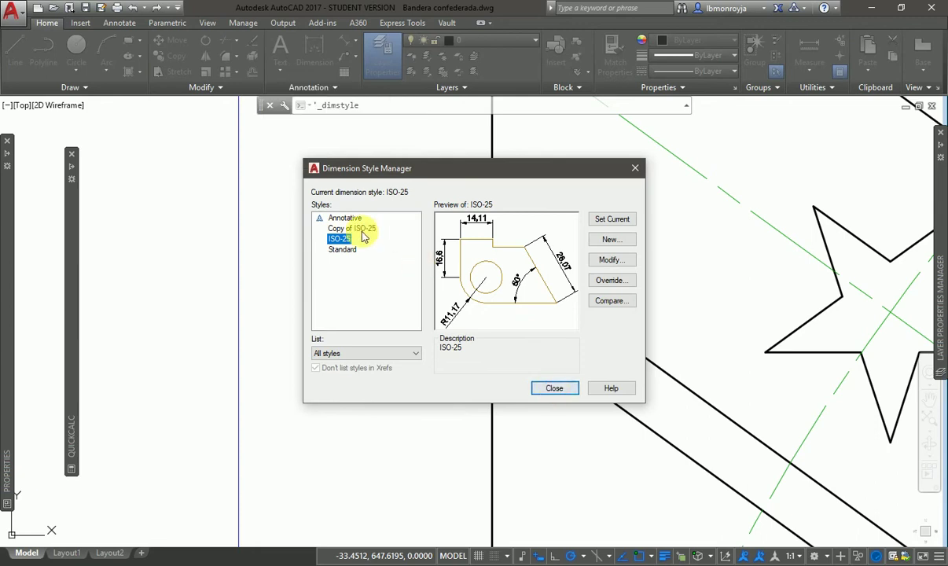
pyautogui.click(552, 388)
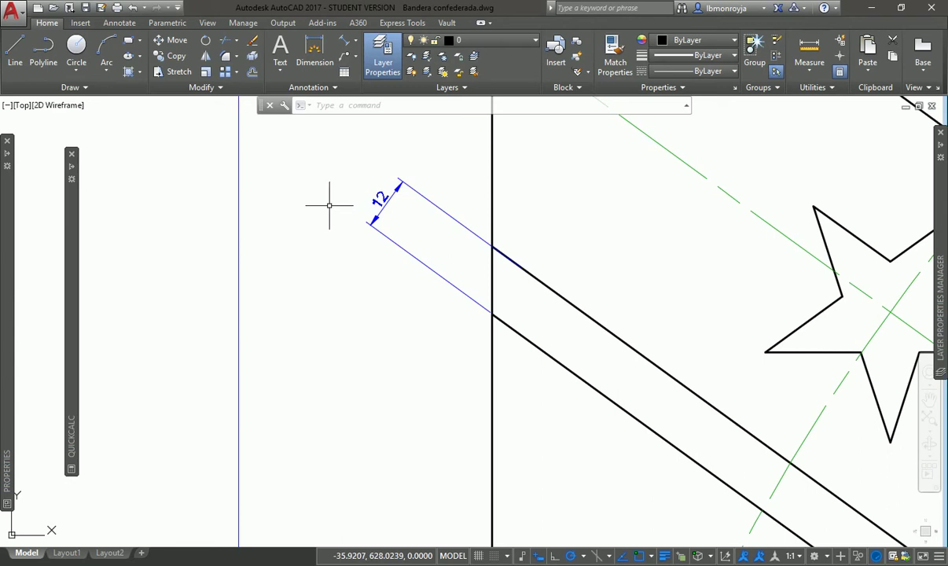
pyautogui.write('D')
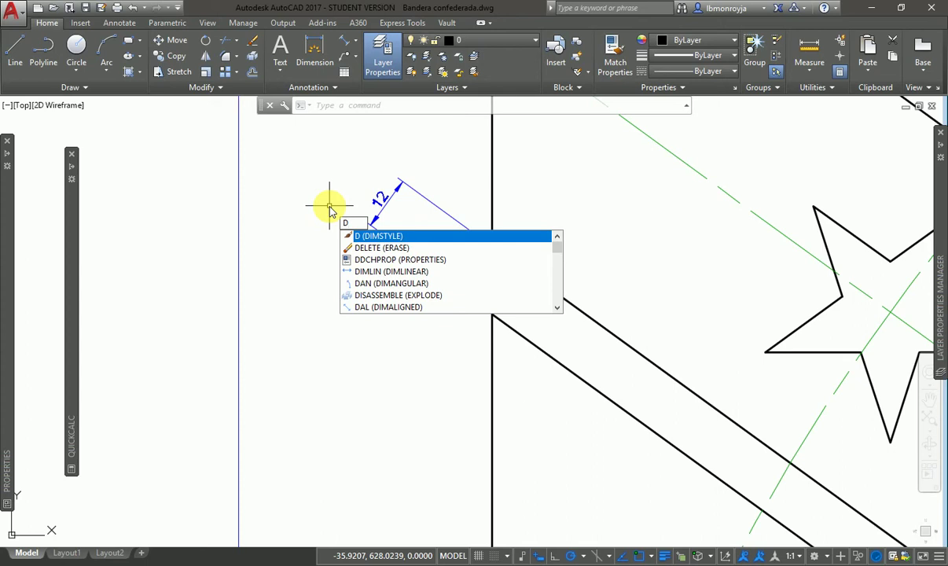
pyautogui.press('Return')
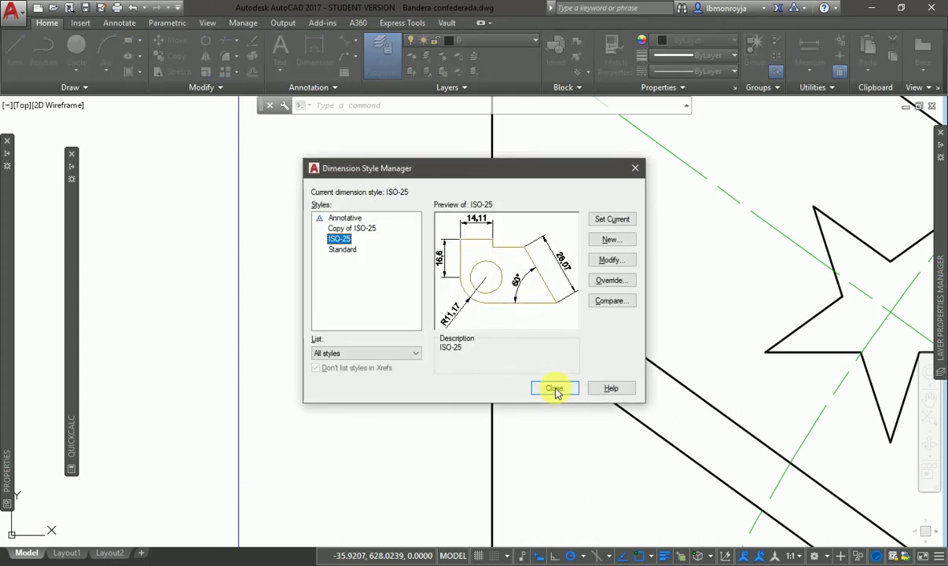
pyautogui.click(555, 388)
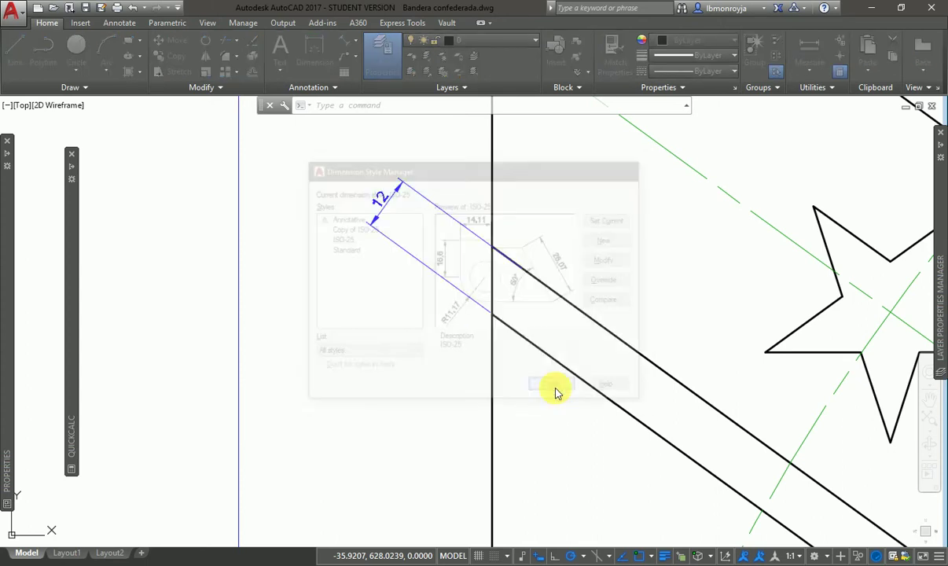
# Display the classic menu bar and reopen the Dimension Style Manager
pyautogui.click(180, 8)
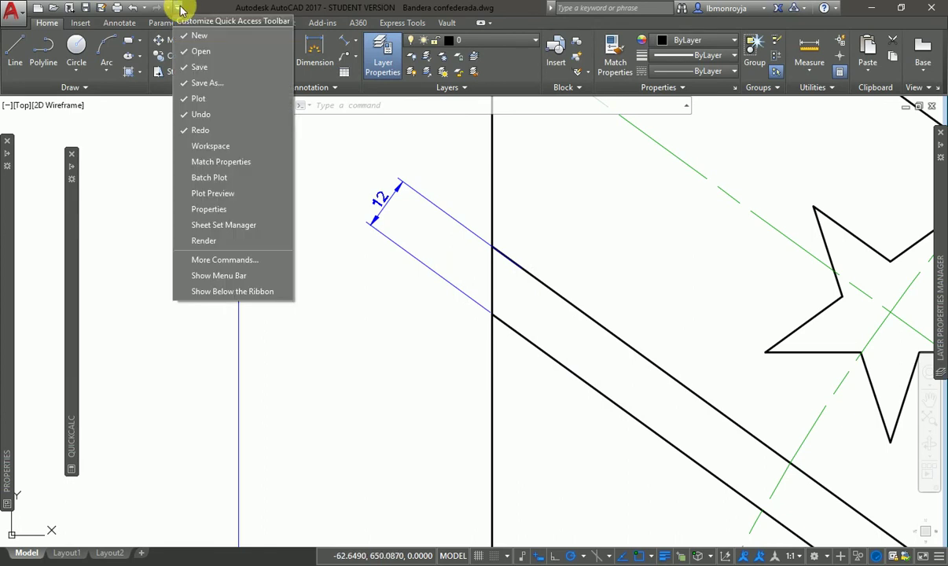
pyautogui.click(211, 275)
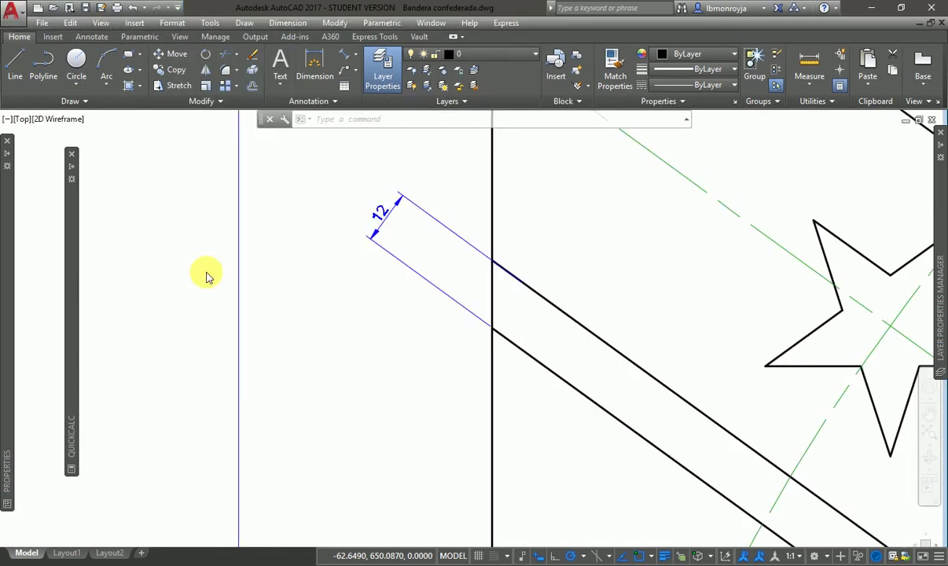
pyautogui.click(287, 23)
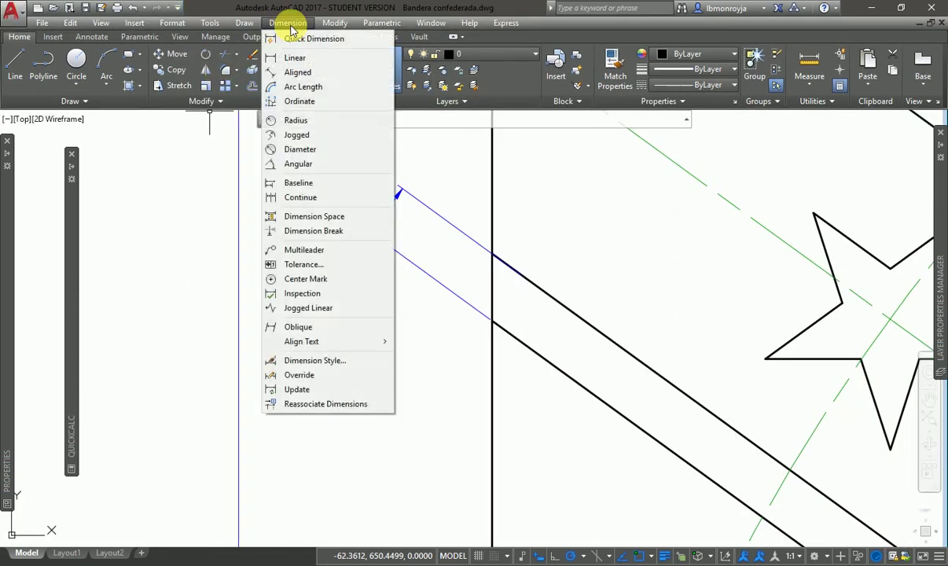
pyautogui.click(320, 362)
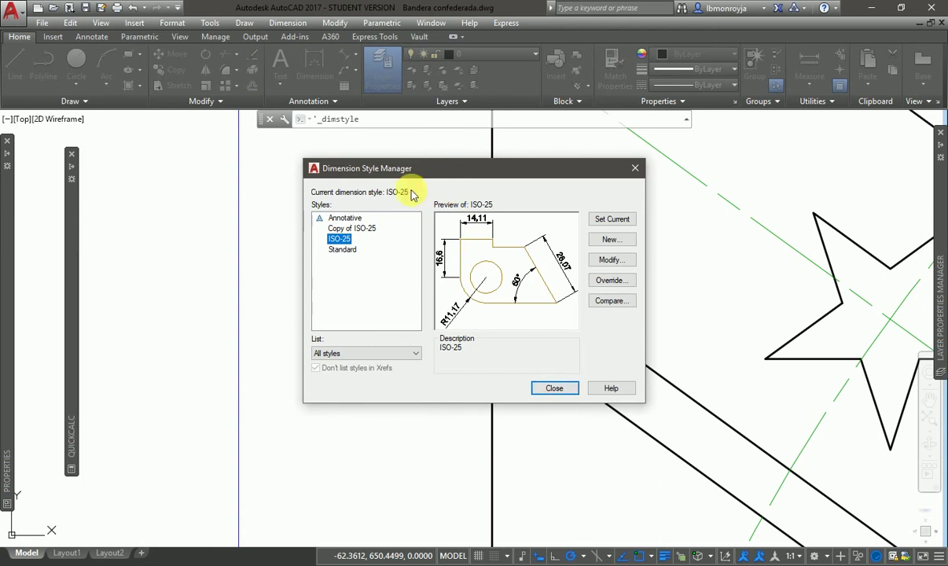
# Delete the dimension style Copy of ISO-25 from the drawing
pyautogui.click(355, 228)
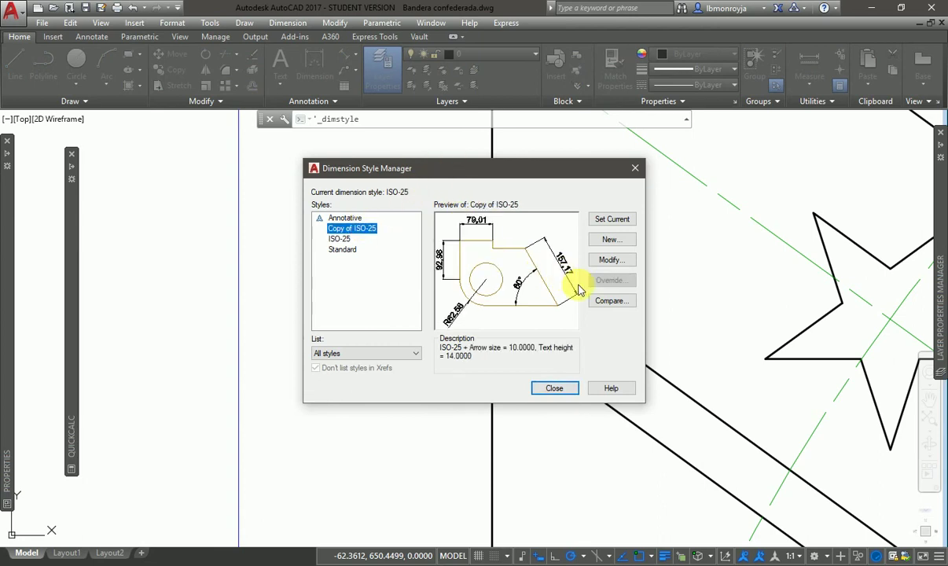
pyautogui.rightClick(353, 228)
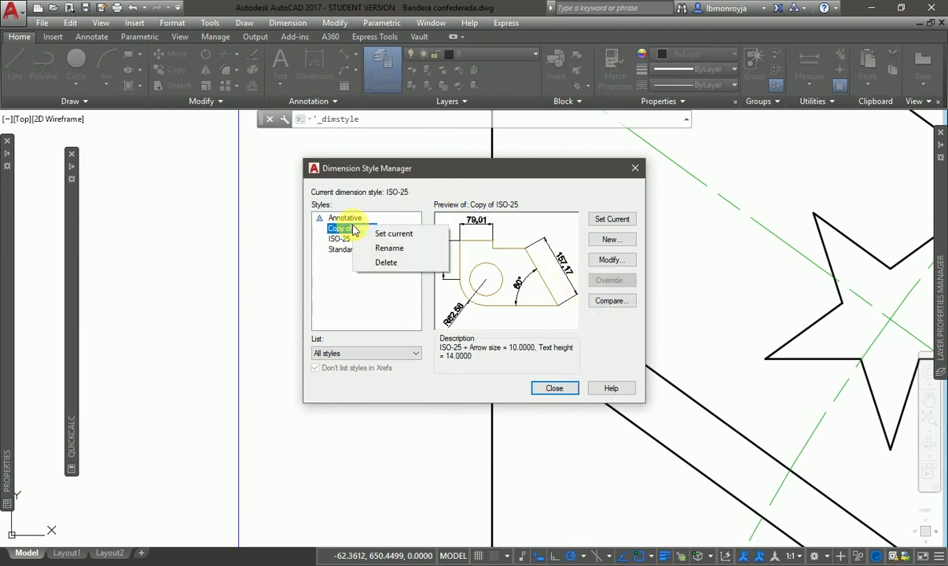
pyautogui.click(378, 262)
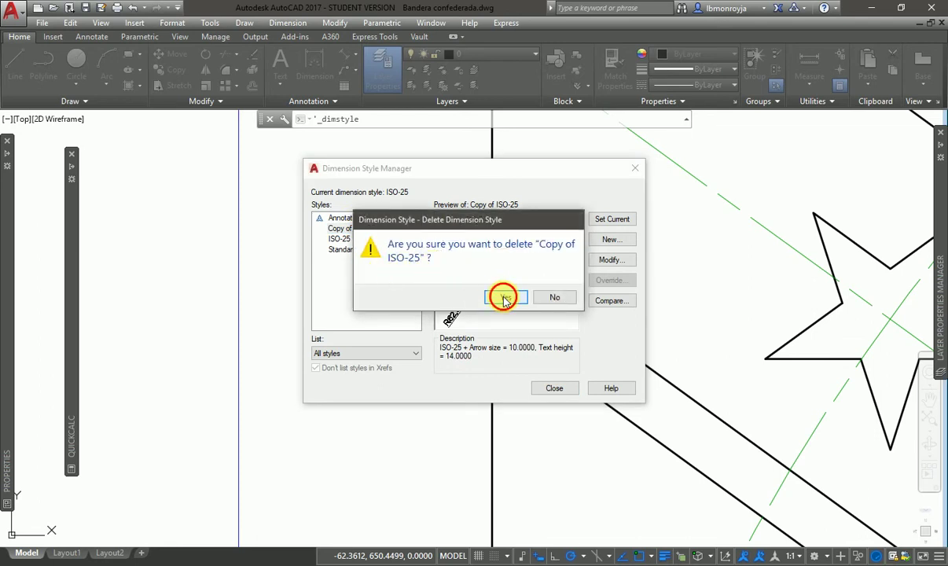
pyautogui.click(504, 297)
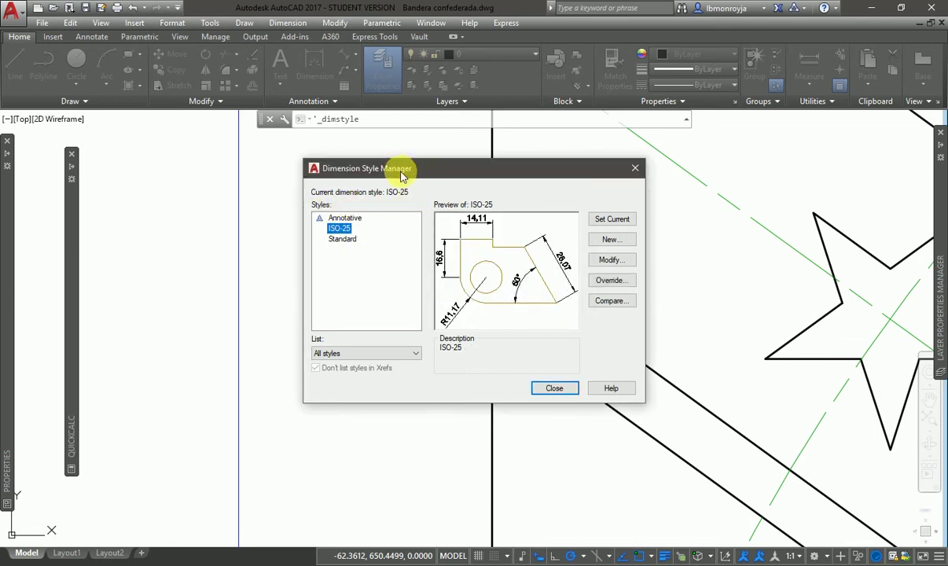
# Create a new dimension style named Texto 14 mm, based on ISO-25 and used for all dimensions
pyautogui.moveTo(406, 163); pyautogui.dragTo(366, 165)
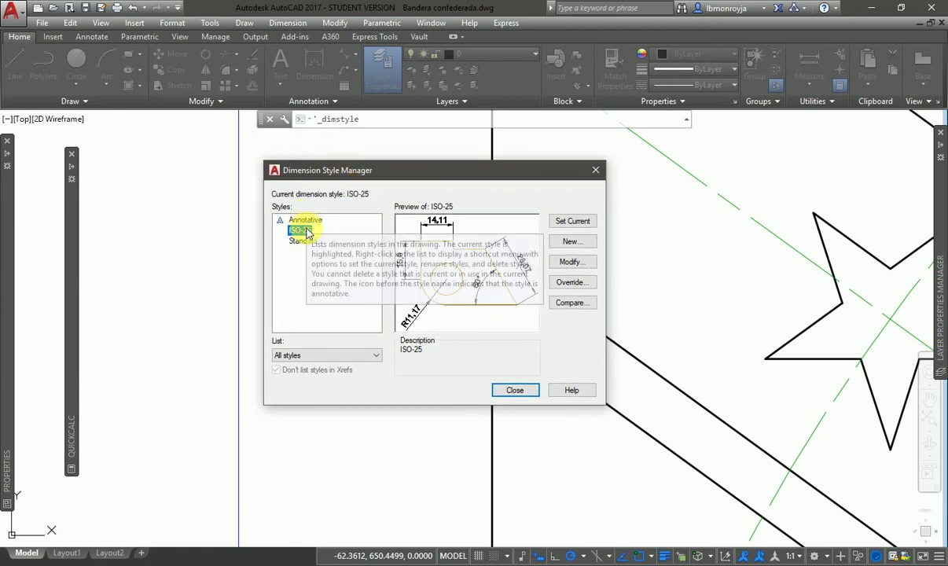
pyautogui.click(290, 293)
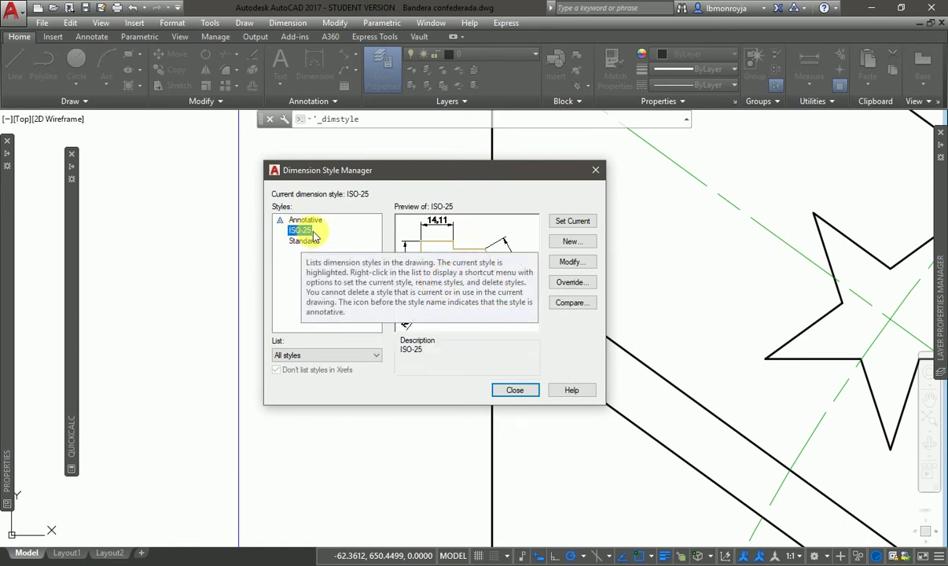
pyautogui.click(572, 243)
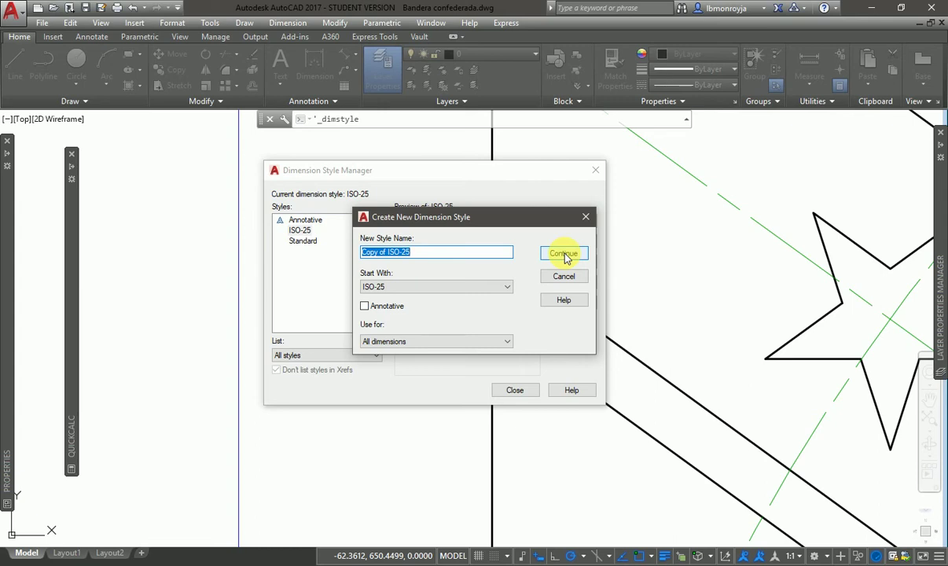
pyautogui.write('Texto 14 mm')
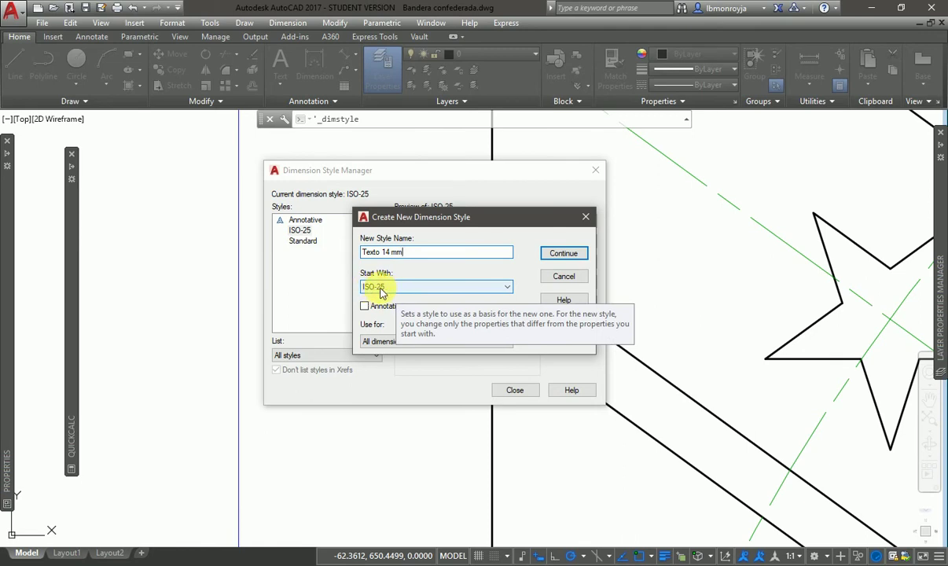
pyautogui.click(564, 253)
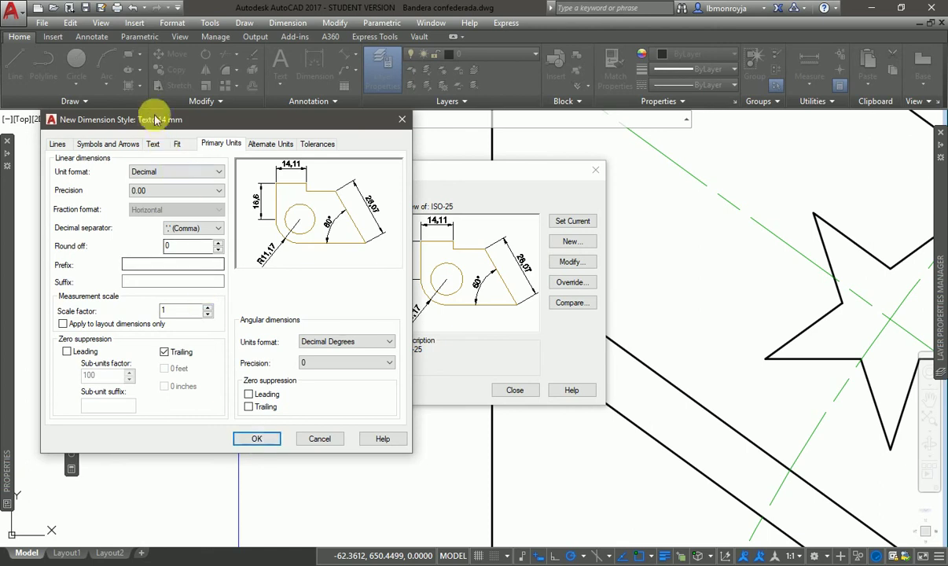
# Check the baseline spacing rule in the Notepad notes and set the Texto 14 mm style's baseline spacing to 28
pyautogui.moveTo(158, 120); pyautogui.dragTo(438, 156)
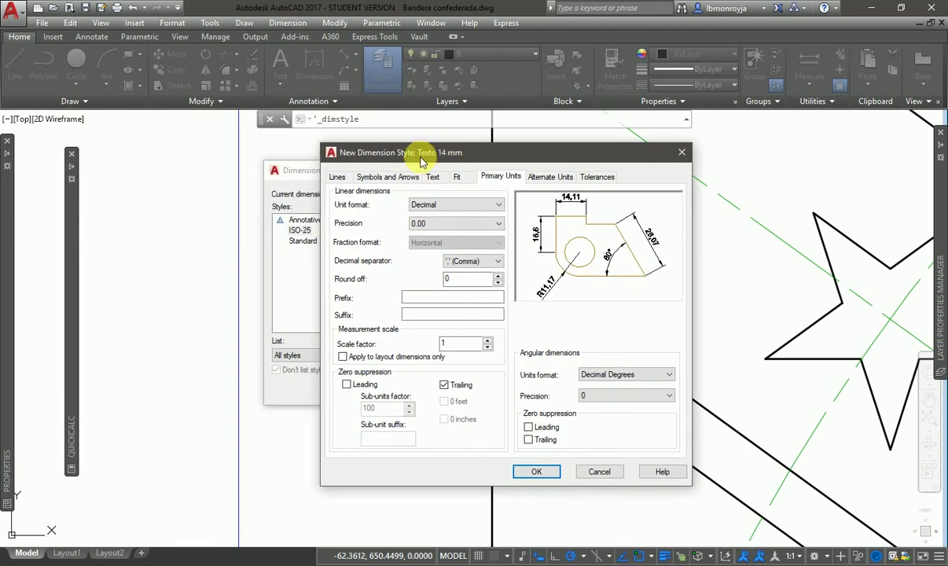
pyautogui.click(337, 179)
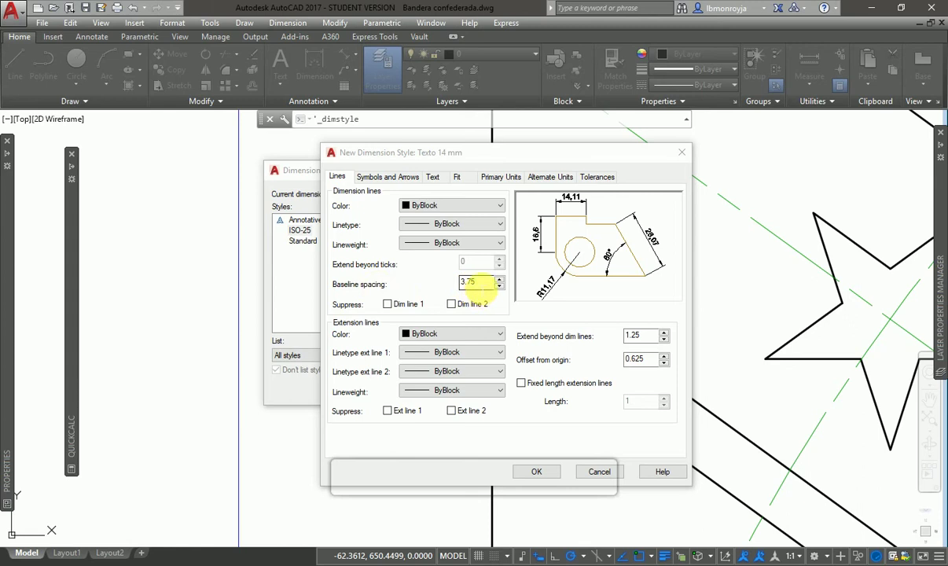
pyautogui.moveTo(481, 281); pyautogui.dragTo(442, 286)
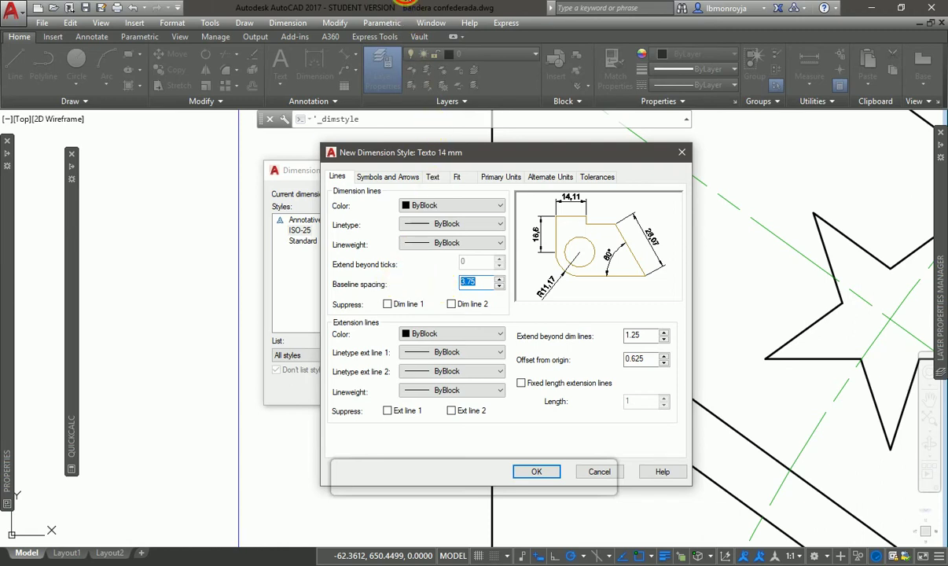
pyautogui.hotkey('alt', 'Tab')
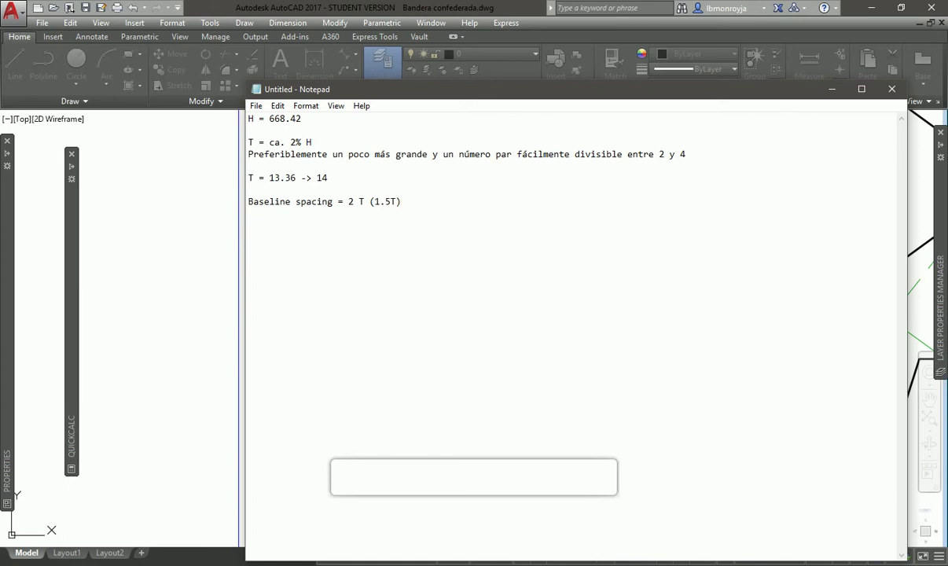
pyautogui.hotkey('alt', 'Tab')
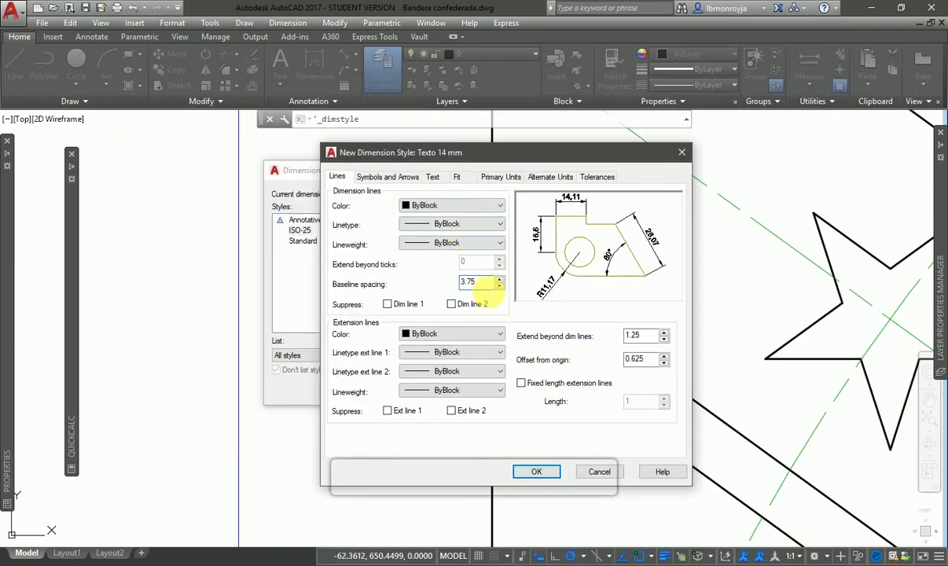
pyautogui.moveTo(483, 286); pyautogui.dragTo(427, 301)
pyautogui.write('28')
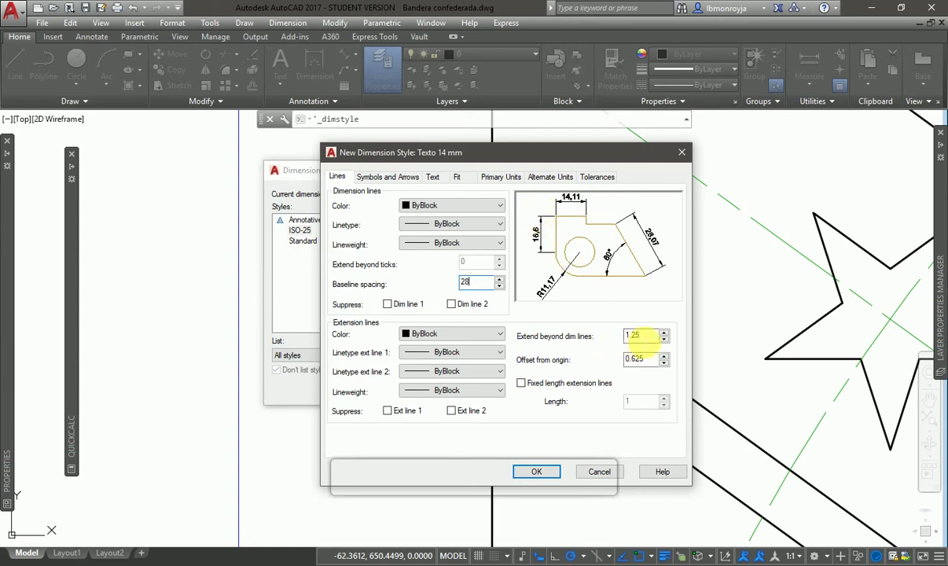
# Set the extension lines to extend 7 beyond the dimension lines with an offset from origin of 3.5
pyautogui.doubleClick(640, 335)
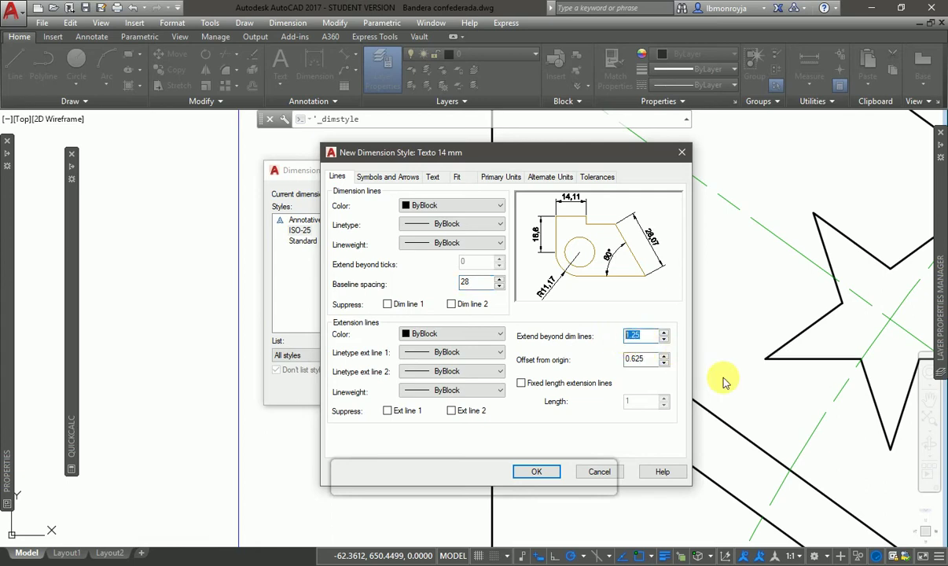
pyautogui.write('7')
pyautogui.press('Tab')
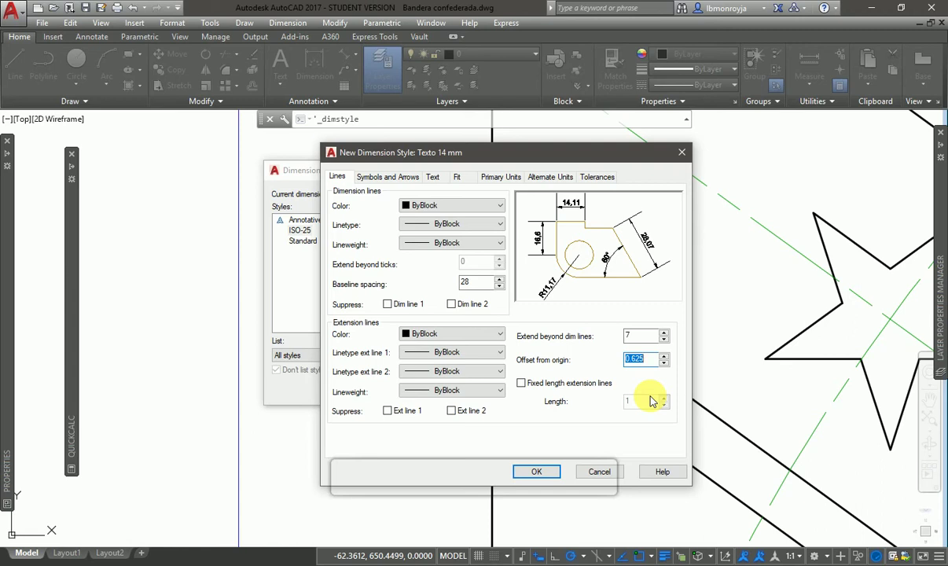
pyautogui.write('3.5')
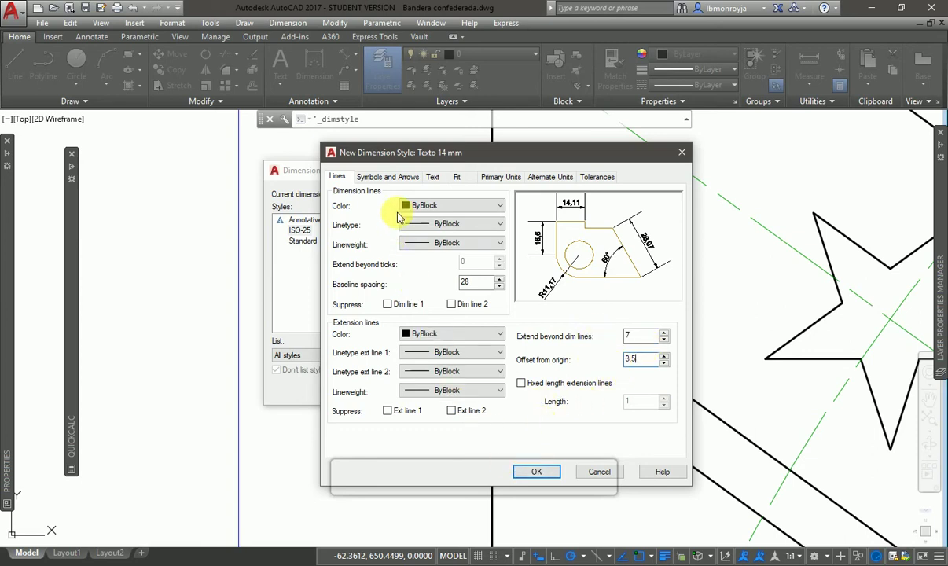
# Change the first, second and leader arrowheads of the dimension style to Closed blank
pyautogui.click(384, 180)
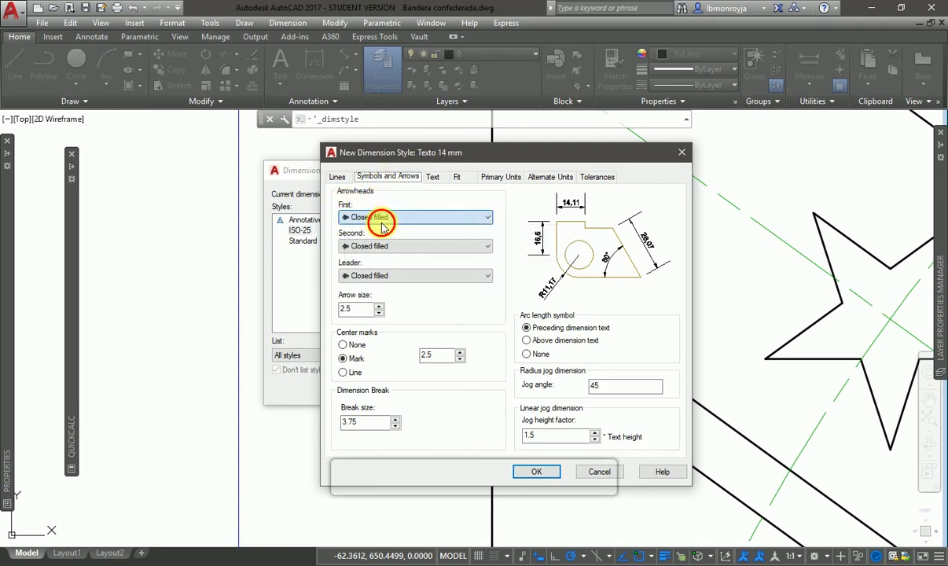
pyautogui.click(383, 214)
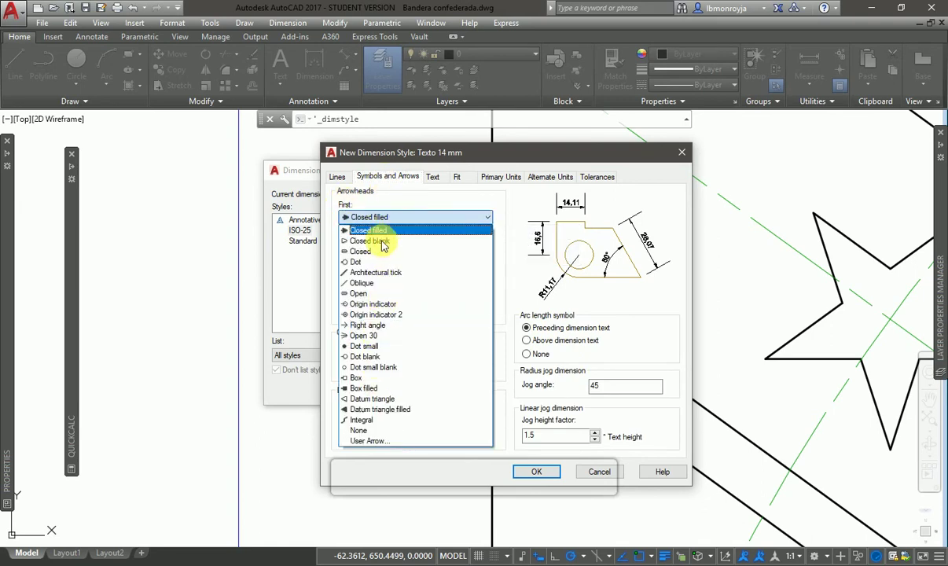
pyautogui.click(349, 240)
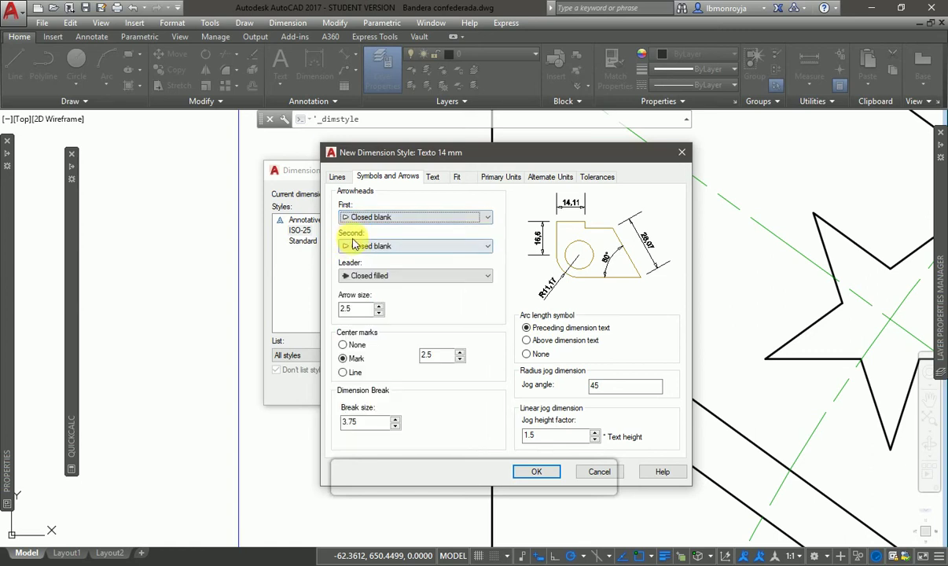
pyautogui.click(349, 246)
pyautogui.click(360, 269)
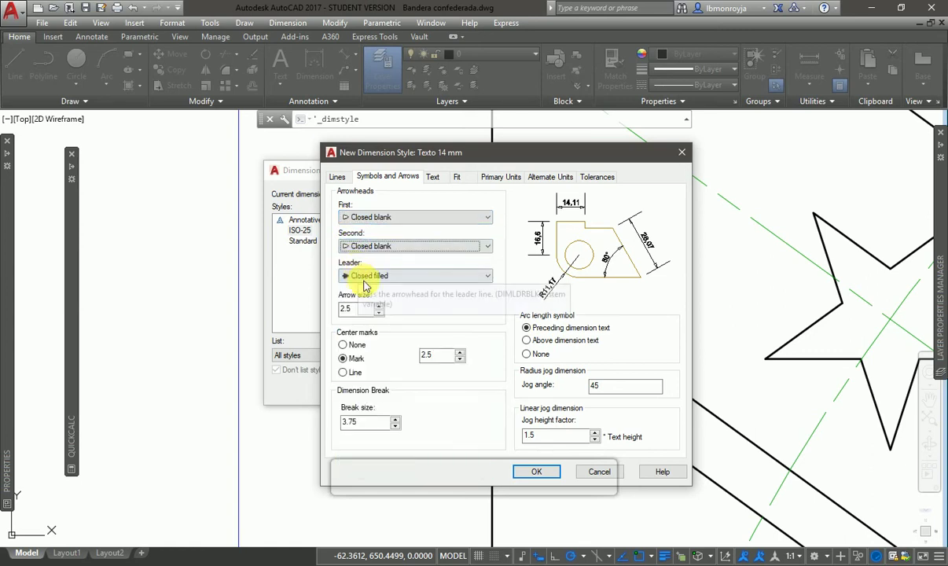
pyautogui.click(359, 275)
pyautogui.click(363, 301)
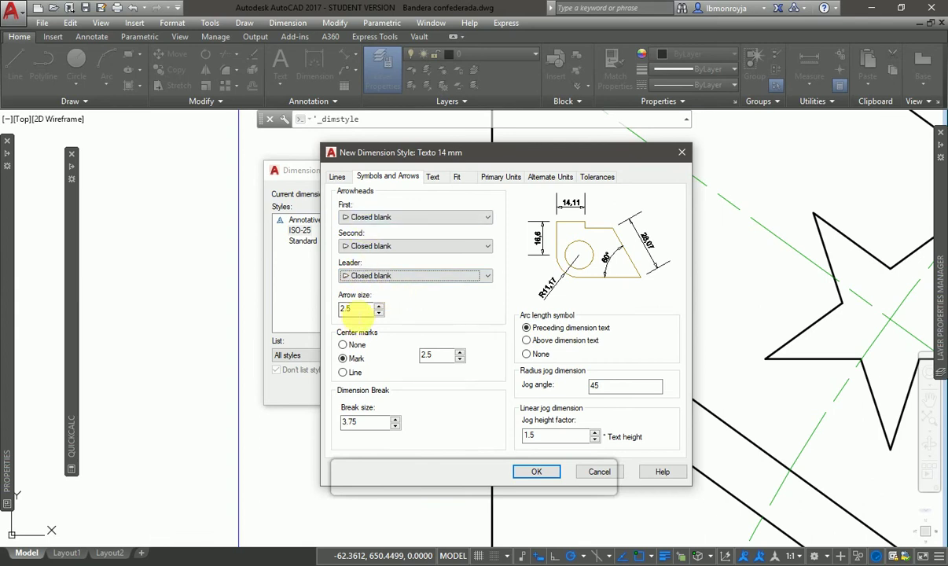
# Set the dimension style's arrow size to 14
pyautogui.moveTo(346, 308); pyautogui.dragTo(317, 308)
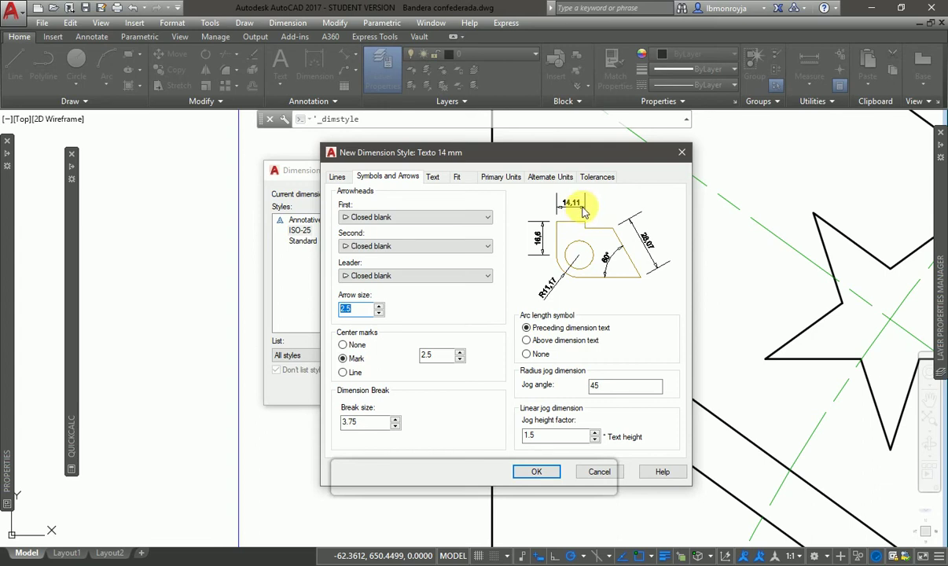
pyautogui.write('7')
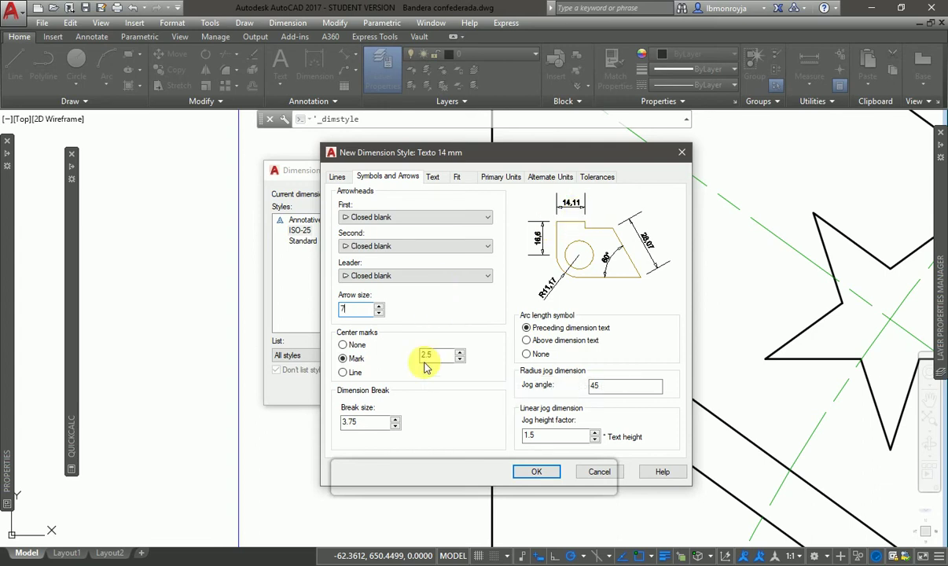
pyautogui.write('1')
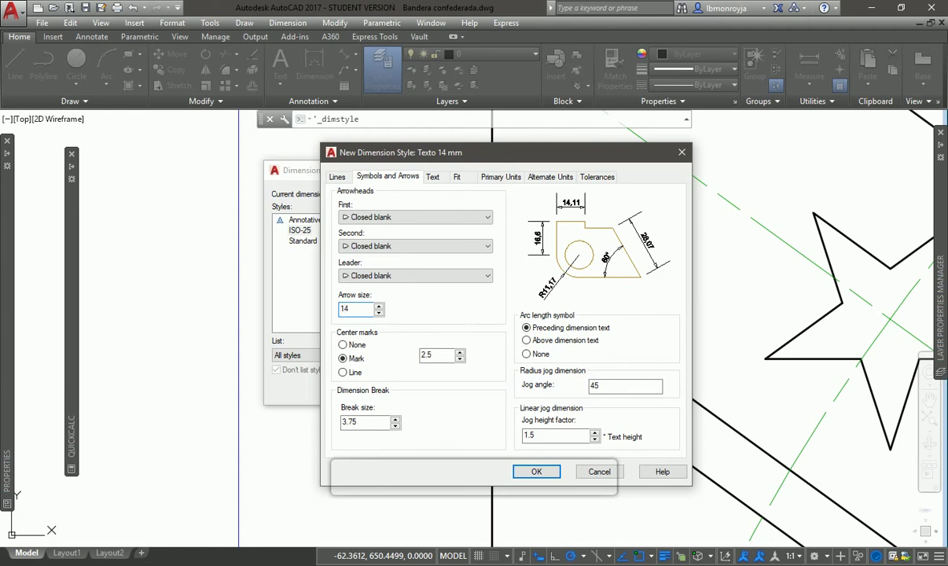
pyautogui.write('4')
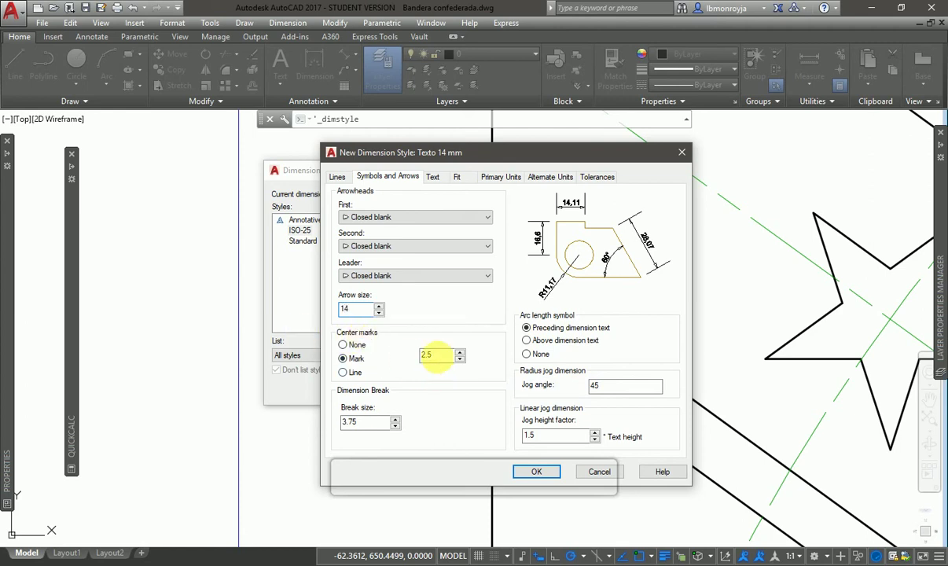
# Set the center mark size to 14 and the dimension break size to 21
pyautogui.moveTo(438, 354); pyautogui.dragTo(407, 355)
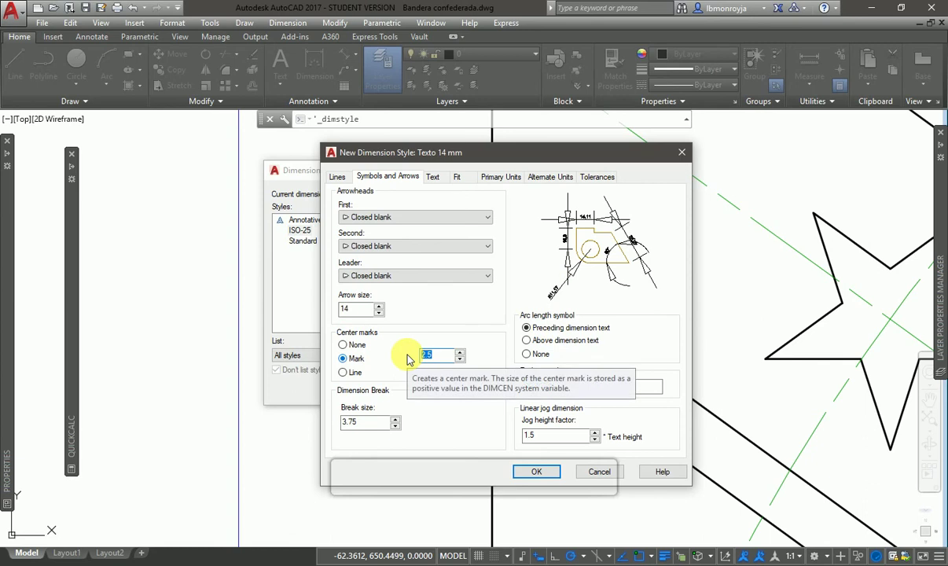
pyautogui.write('14')
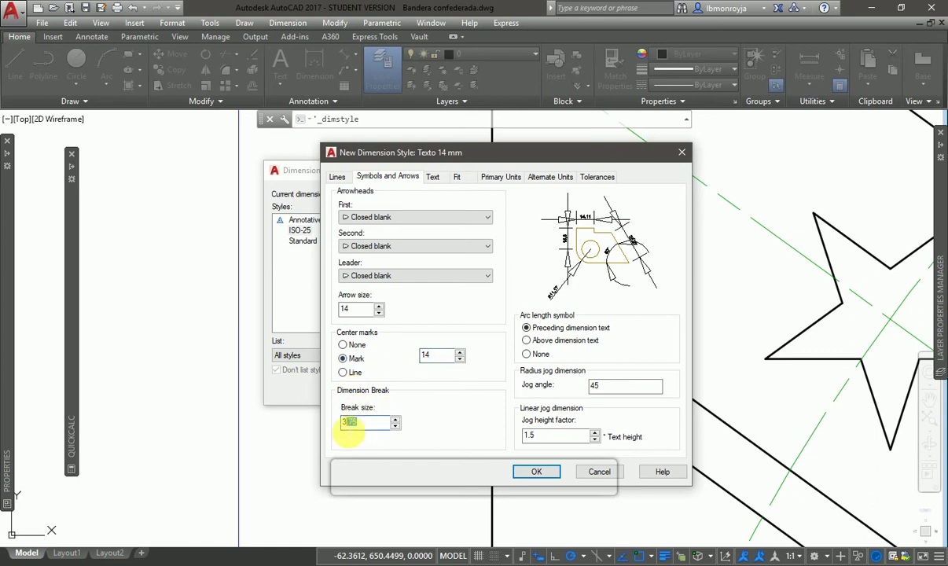
pyautogui.doubleClick(346, 422)
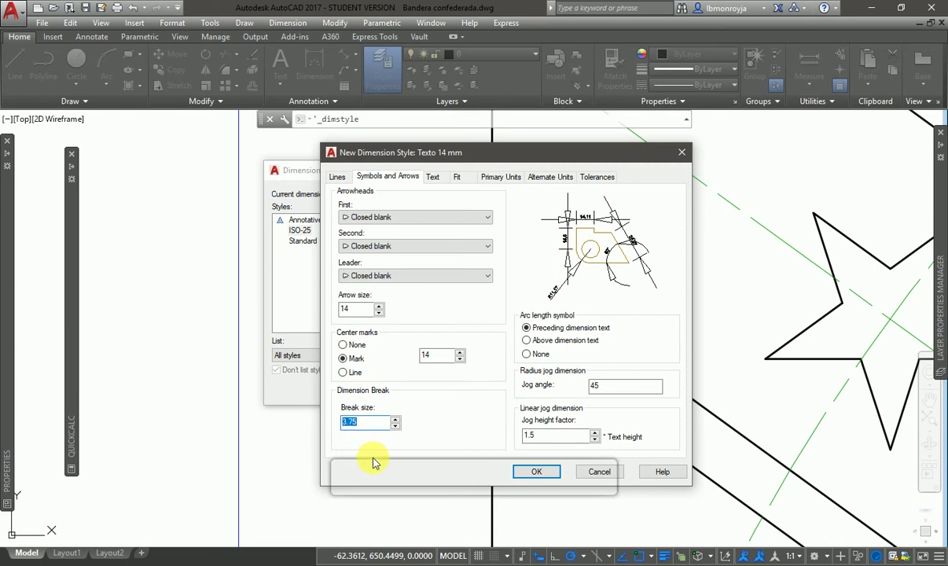
pyautogui.write('21')
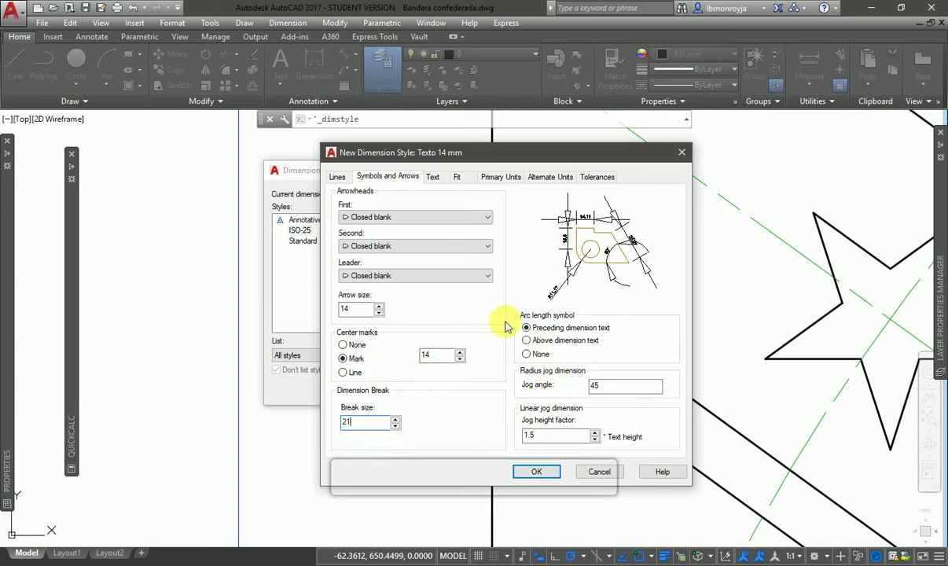
# Switch to the Notepad notes and add the rules "extend beyond dimlines = T/2" and "Offset from origin = T/4" below the baseline spacing
pyautogui.hotkey('alt', 'Tab')
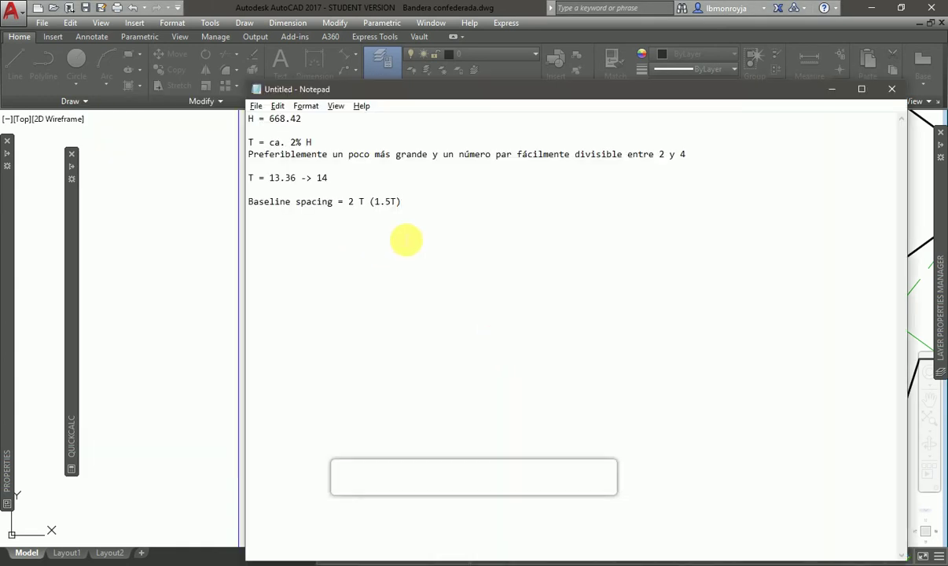
pyautogui.press('Return')
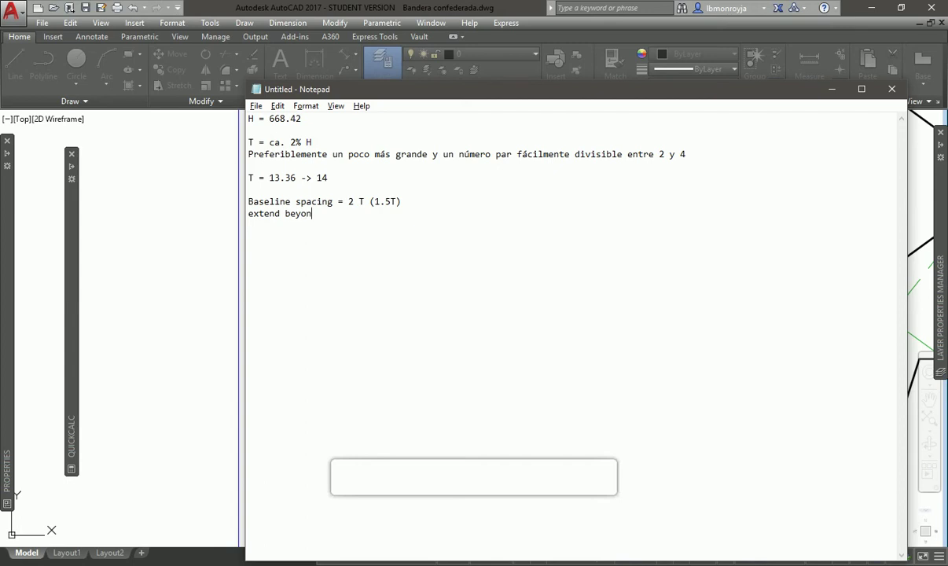
pyautogui.write('extend beyond dimlines = T/2')
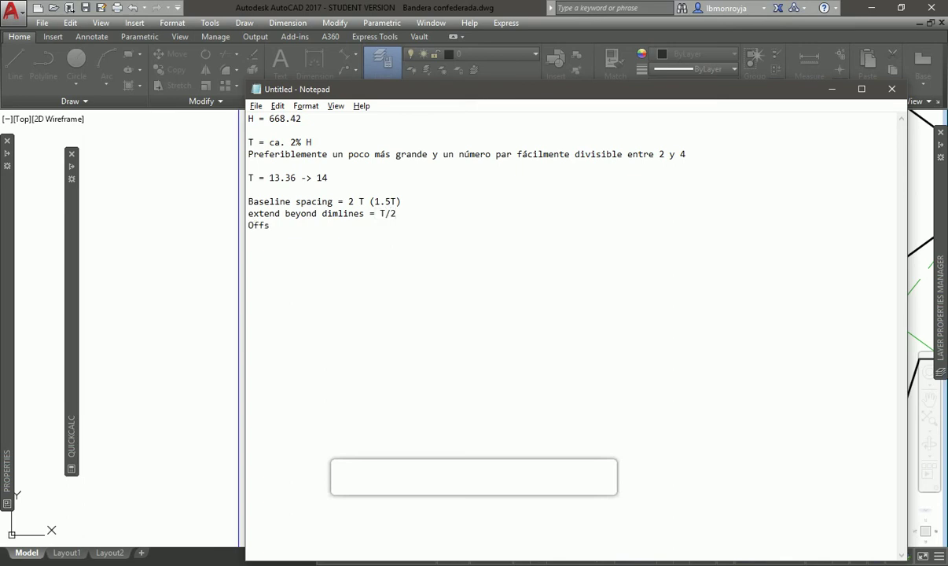
pyautogui.write('rigi')
pyautogui.press('Return')
pyautogui.press('Return')
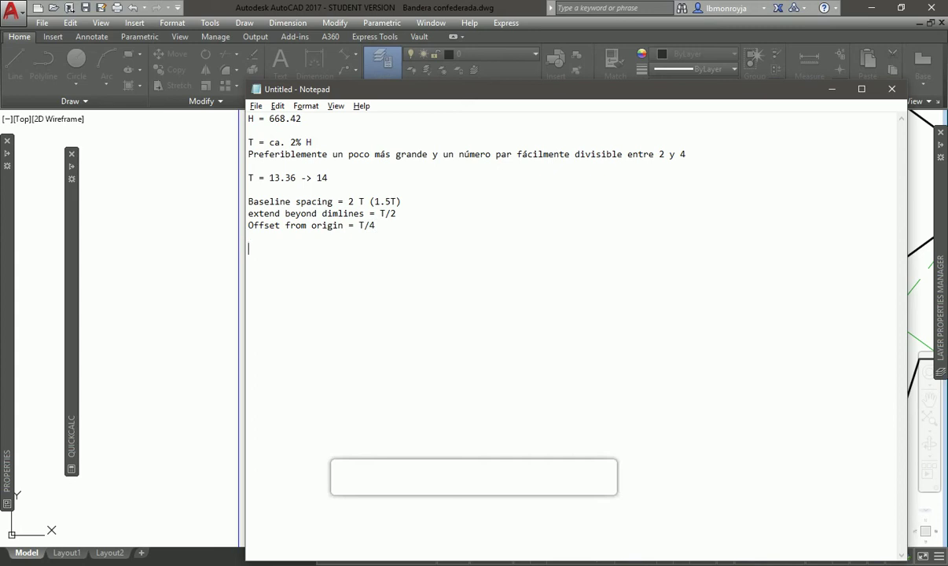
# Add the heading "Arrows" below the offset rule in the notes, separated by a blank line
pyautogui.write('Arrowsa')
pyautogui.click(417, 238)
pyautogui.press('BackSpace')
pyautogui.press('Return')
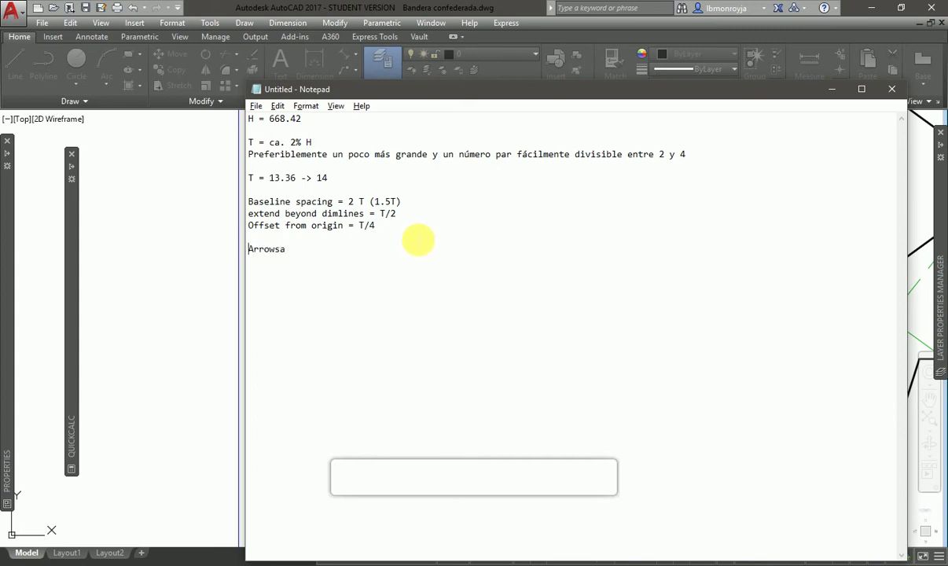
pyautogui.press('End')
pyautogui.press('Home')
pyautogui.press('End')
pyautogui.press('BackSpace')
# Insert the heading "Lines" on its own line directly above the baseline spacing rule
pyautogui.press('Up')
pyautogui.press('Up')
pyautogui.press('Up')
pyautogui.press('Up')
pyautogui.press('Up')
pyautogui.press('Return')
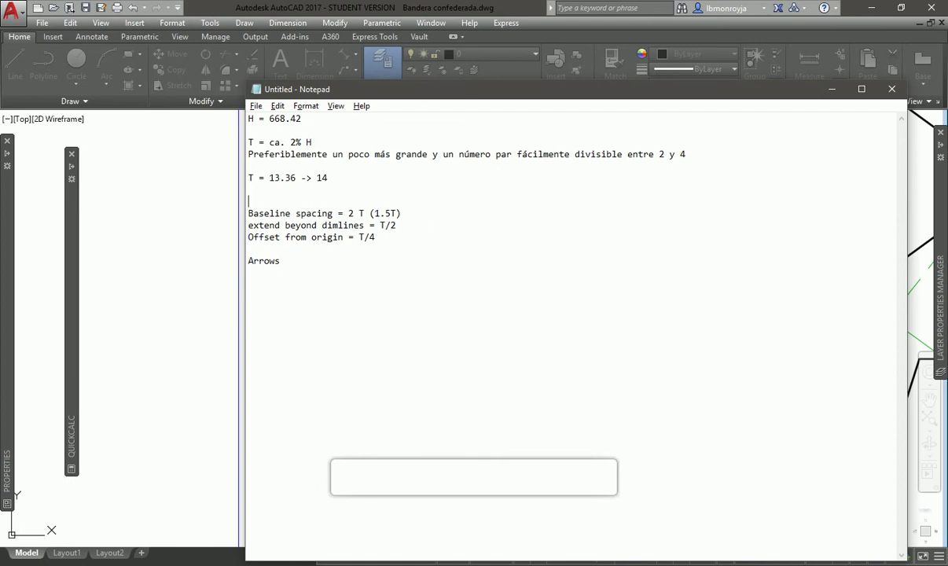
pyautogui.write('Lines')
# Under the Arrows heading, add the rules "Arrow Size = T" and "Center Mark = T" on separate lines
pyautogui.press('Down')
pyautogui.press('Down')
pyautogui.press('Down')
pyautogui.press('Down')
pyautogui.press('Down')
pyautogui.press('Down')
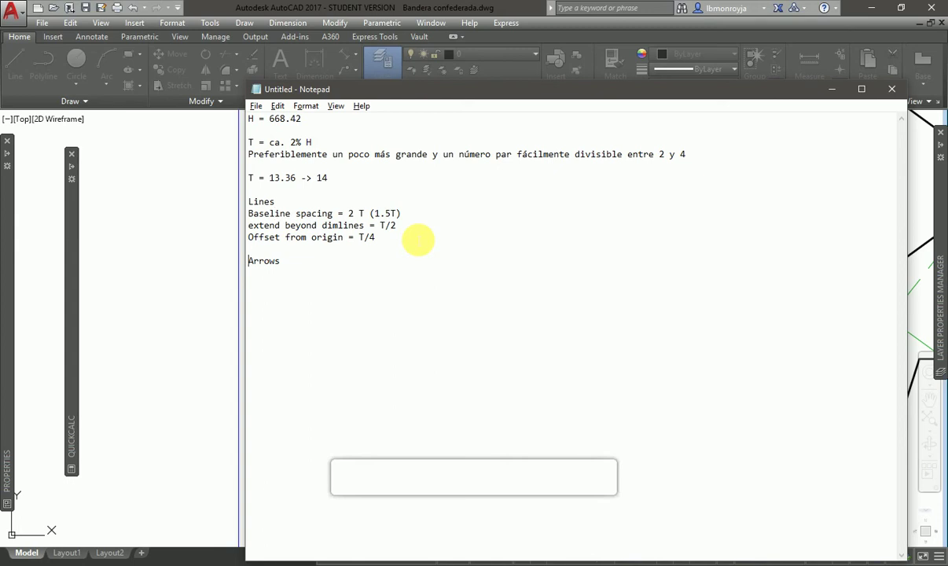
pyautogui.write('Arrow')
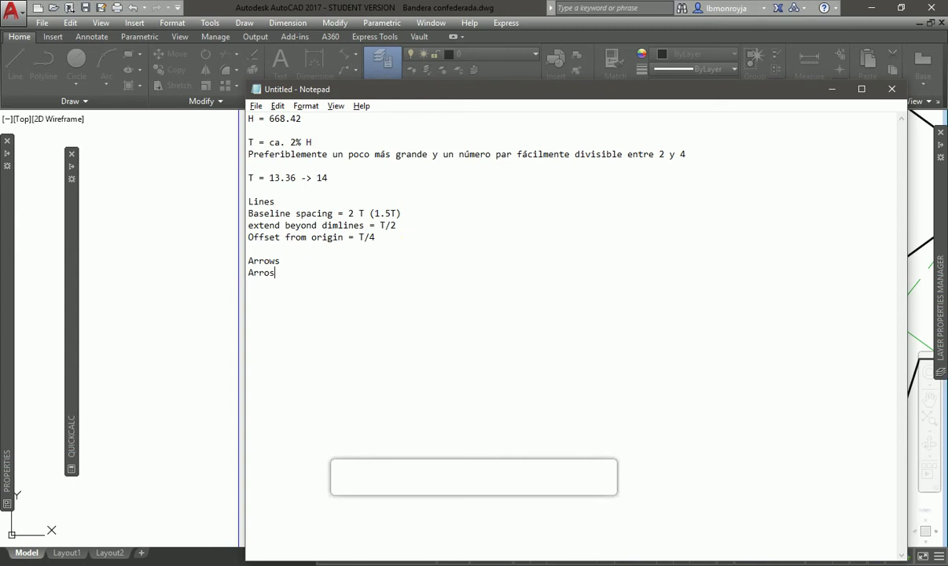
pyautogui.write(' Size = T')
pyautogui.press('Return')
pyautogui.write('Center Mark  =')
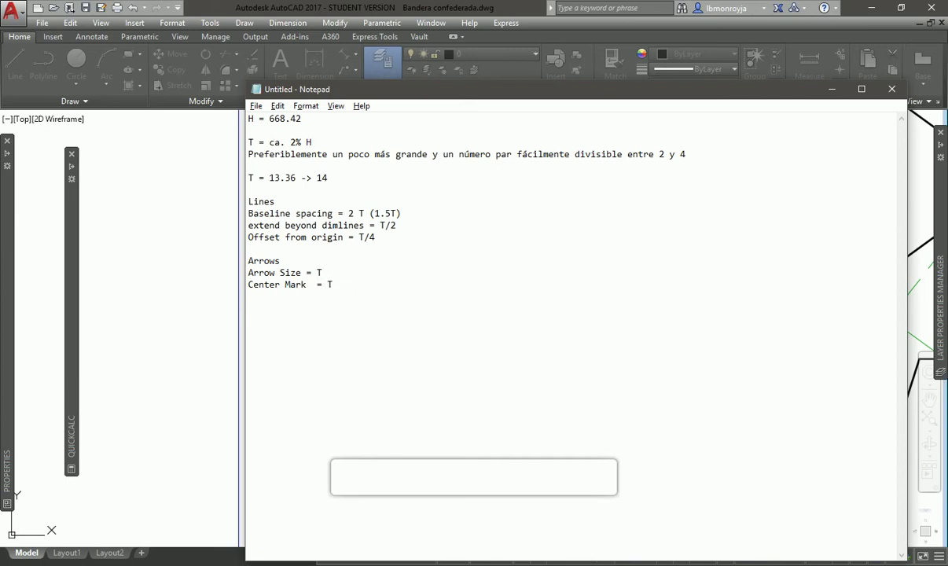
# Check the break size in AutoCAD's dimension style dialog and add the rule "break size = 3/2T" to the Notepad notes
pyautogui.hotkey('alt', 'Tab')
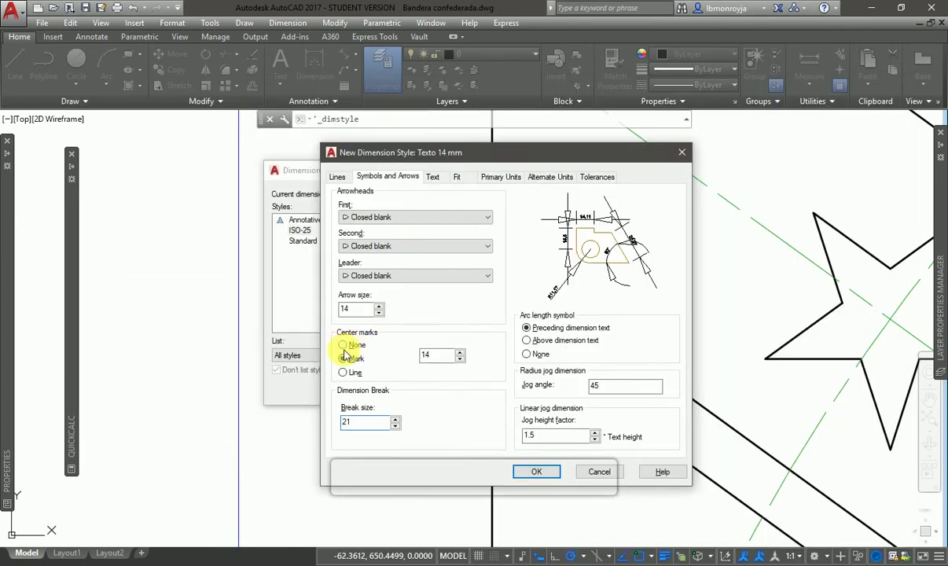
pyautogui.hotkey('alt', 'Tab')
pyautogui.write('b')
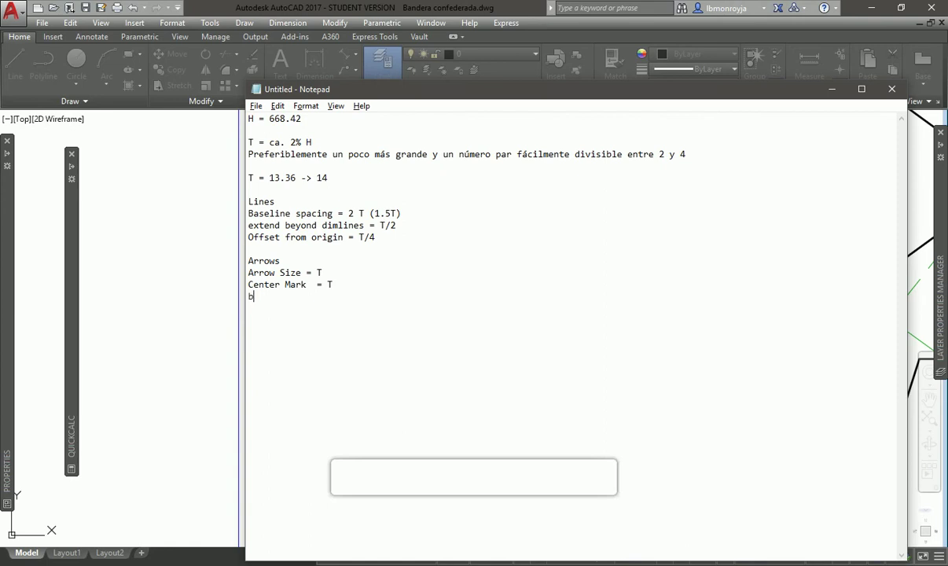
pyautogui.write('reak size = T')
pyautogui.hotkey('alt', 'Tab')
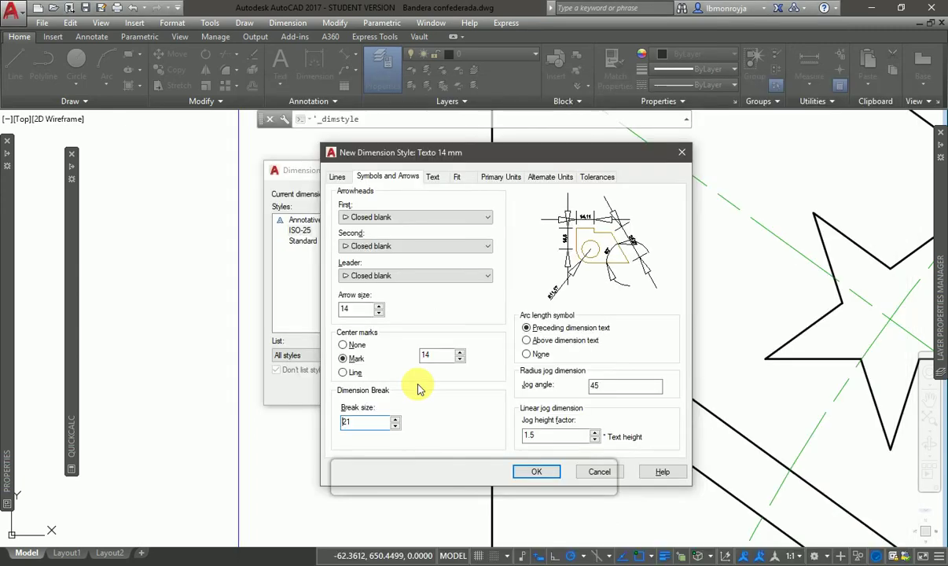
pyautogui.hotkey('alt', 'Tab')
pyautogui.write('3/2T')
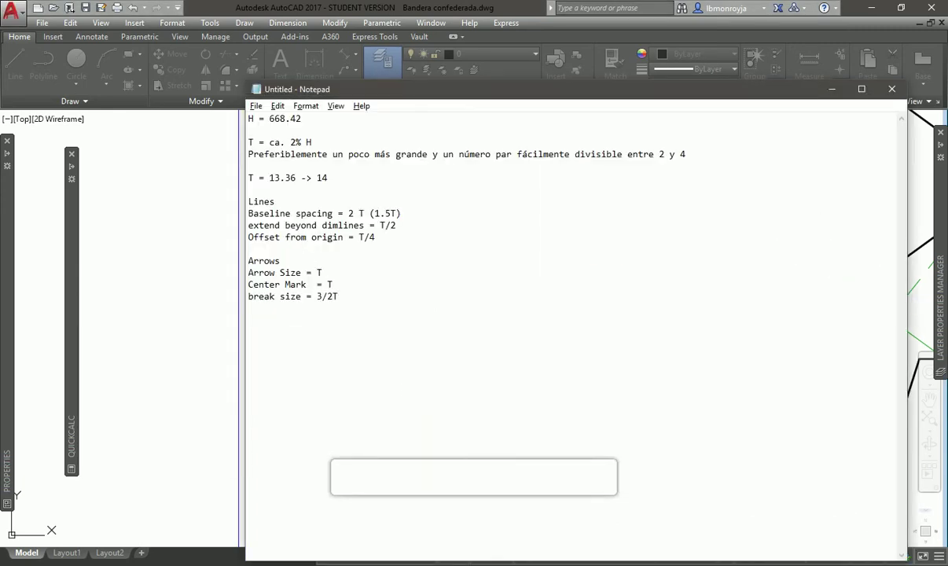
# Rewrite the break size rule in the notes as "break size = 3/2 T (1.5T)"
pyautogui.press('Left')
pyautogui.write('T (1.8')
pyautogui.press('BackSpace')
pyautogui.write('5T)')
# Switch to AutoCAD and set the text height of the Texto 14 mm dimension style to 14
pyautogui.hotkey('alt', 'Tab')
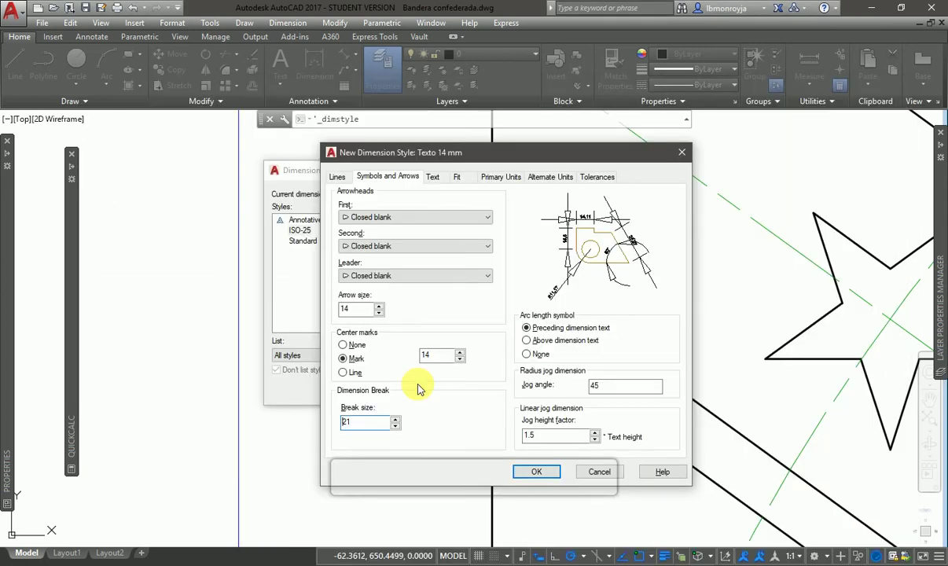
pyautogui.doubleClick(531, 436)
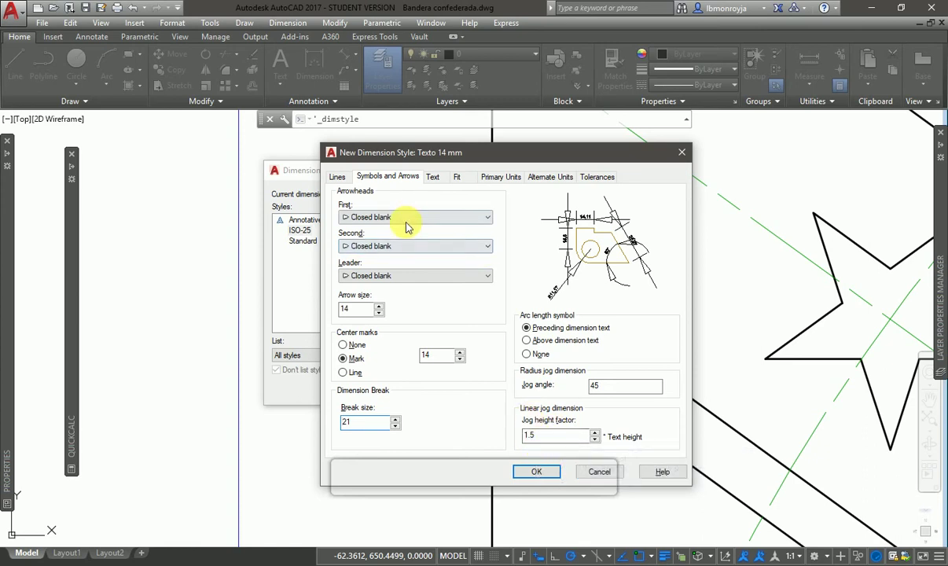
pyautogui.click(433, 179)
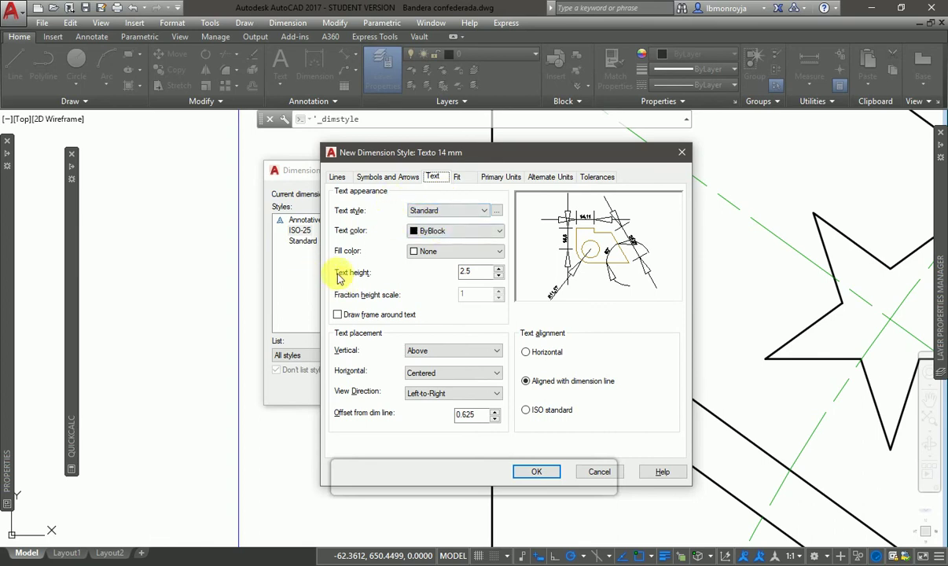
pyautogui.click(465, 270)
pyautogui.doubleClick(465, 270)
pyautogui.write('14')
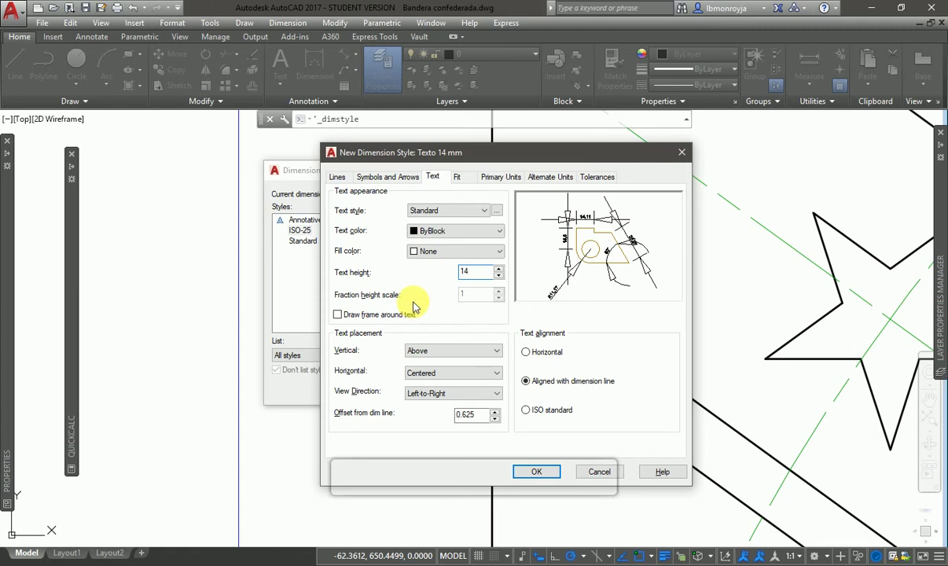
# In Notepad, add the heading "Text" after a blank line with the rule "Height = T" below it, and return to AutoCAD's dimension style settings
pyautogui.hotkey('alt', 'Tab')
pyautogui.press('Return')
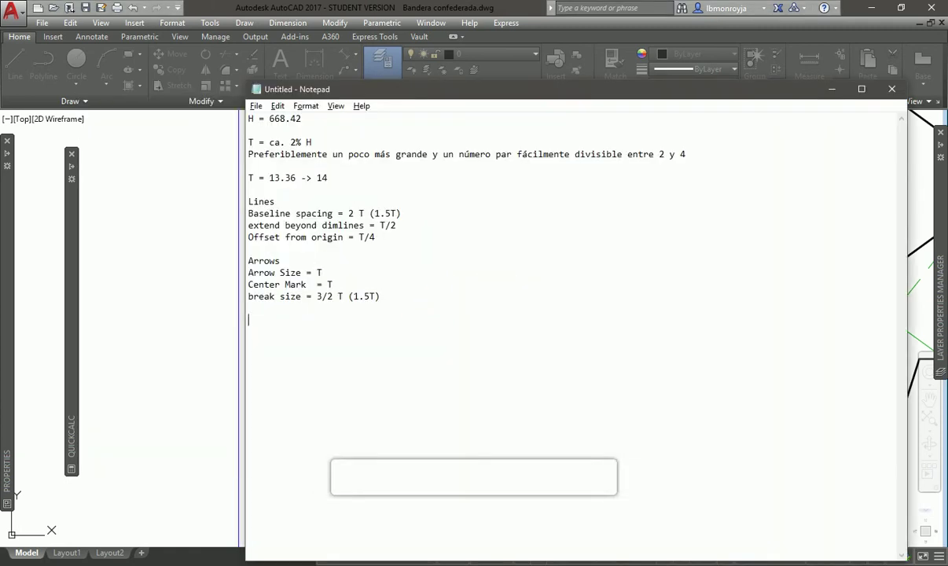
pyautogui.press('Return')
pyautogui.write('Text')
pyautogui.press('Return')
pyautogui.write('Height = T')
pyautogui.press('Return')
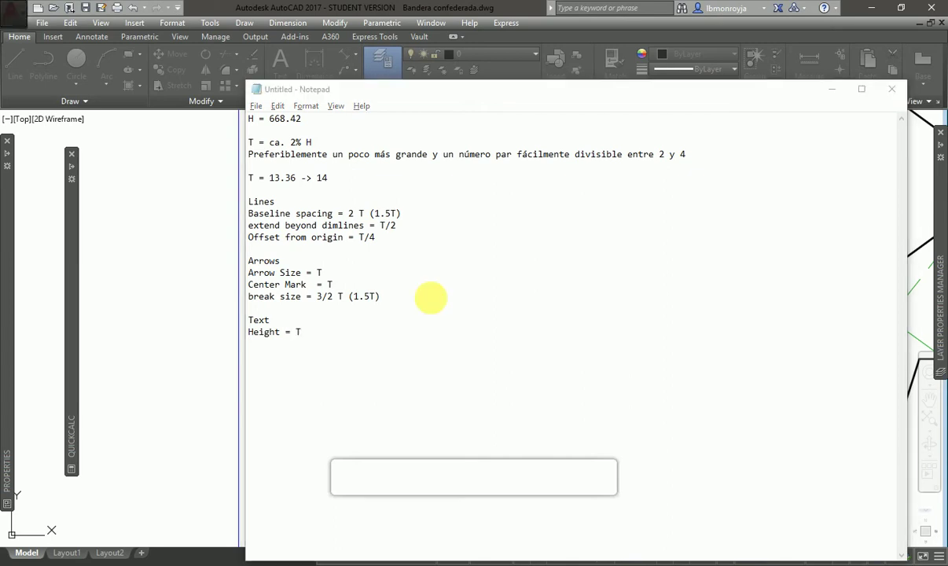
pyautogui.hotkey('alt', 'Tab')
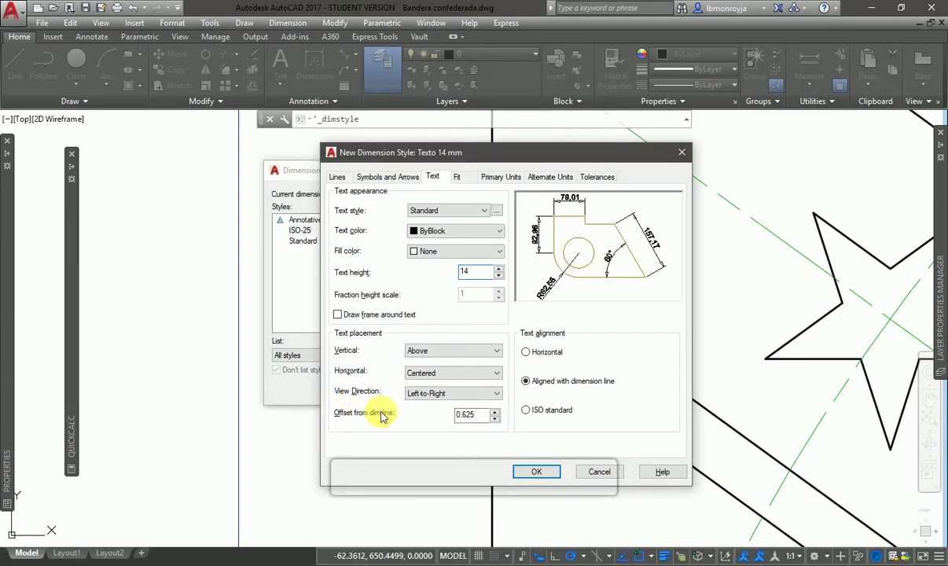
# Set the text offset from the dimension line to 3.5 and keep the text aligned with the dimension line
pyautogui.moveTo(475, 415); pyautogui.dragTo(444, 415)
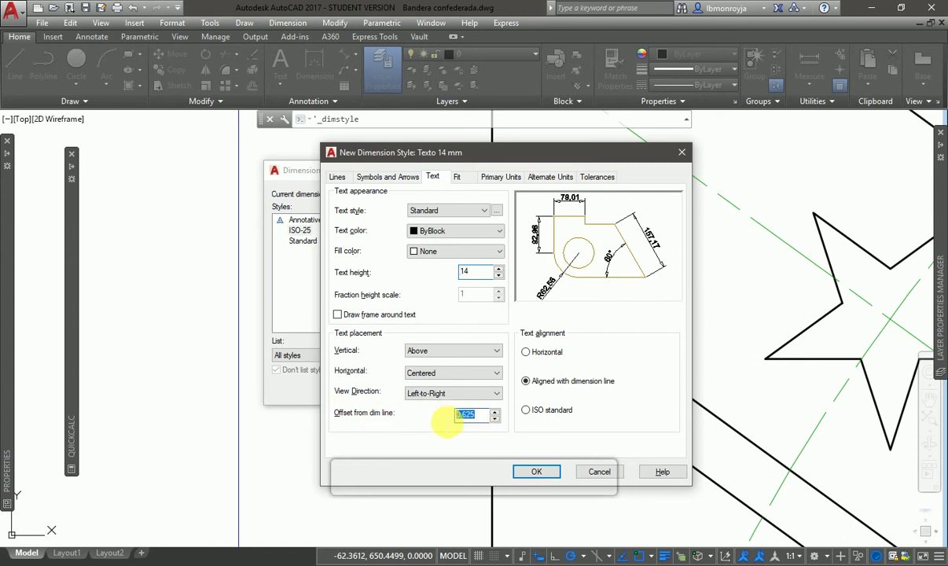
pyautogui.write('3.')
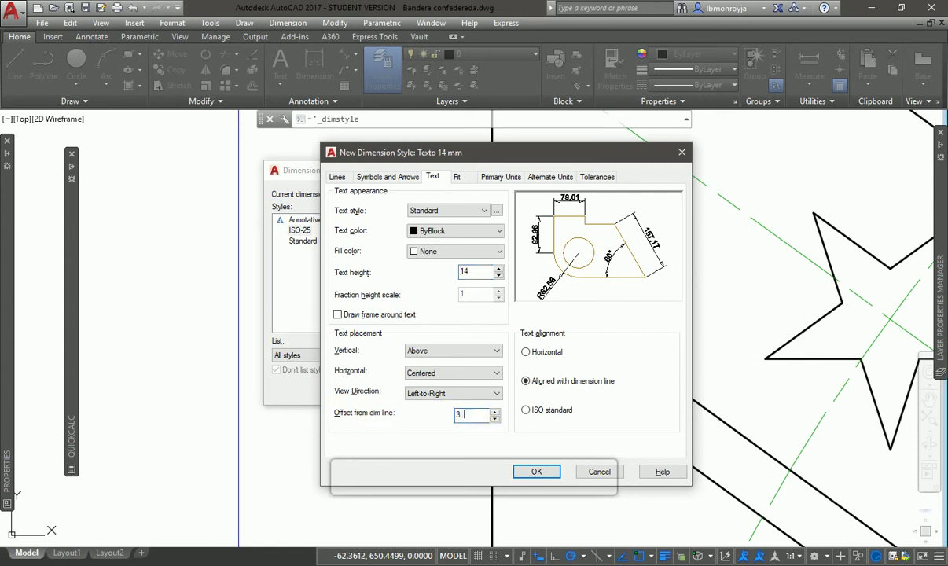
pyautogui.write('5')
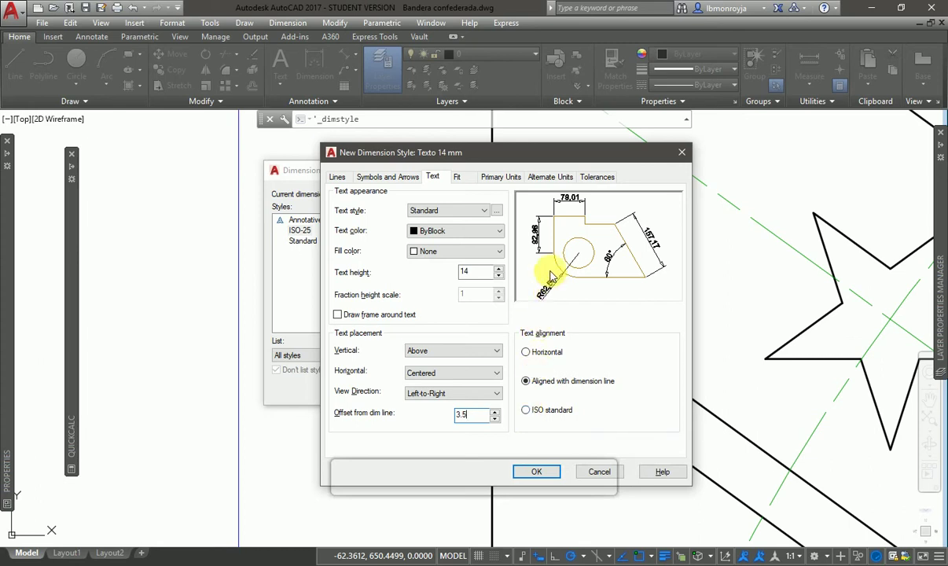
pyautogui.click(528, 411)
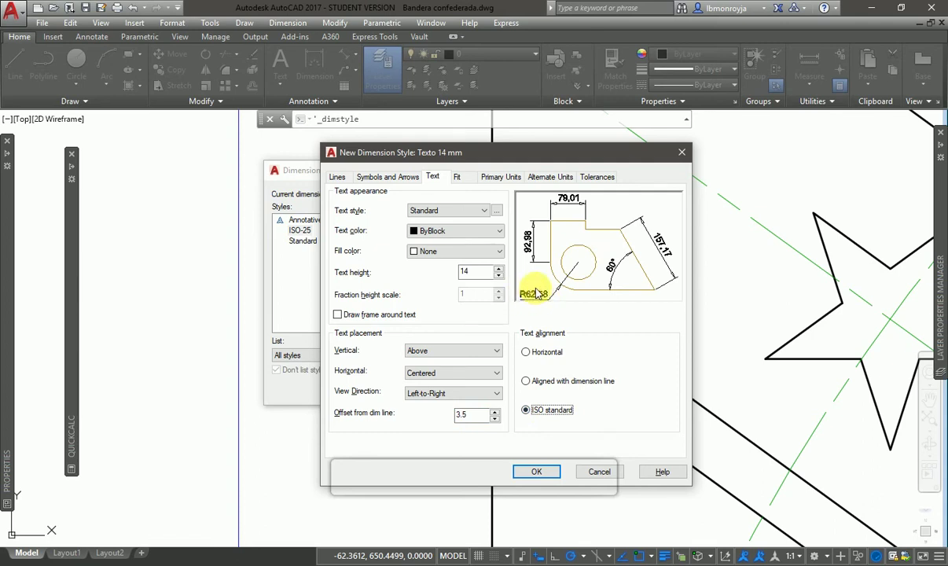
pyautogui.click(525, 381)
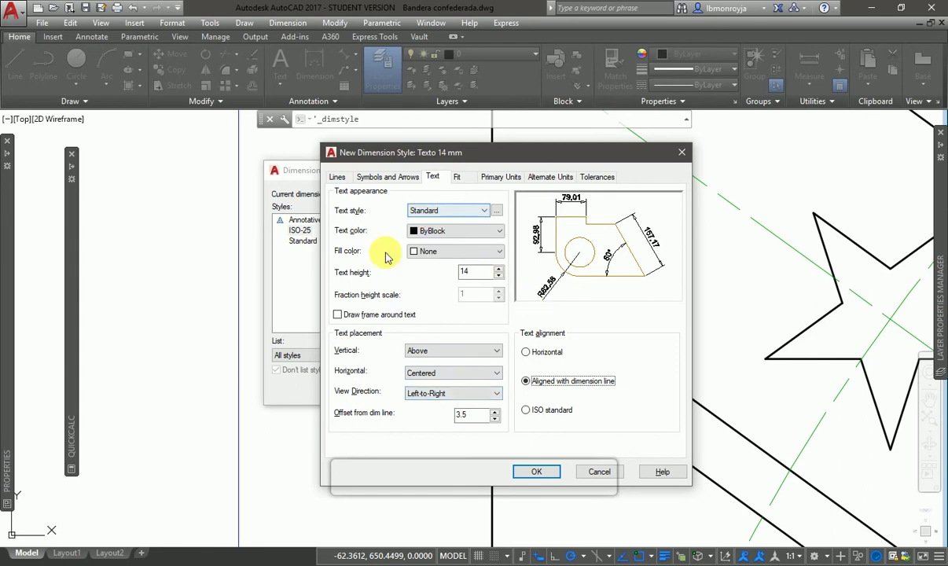
# Show the style's primary units settings, and add the heading "Primary Units" at the end of the notes in Notepad before returning to AutoCAD
pyautogui.click(461, 178)
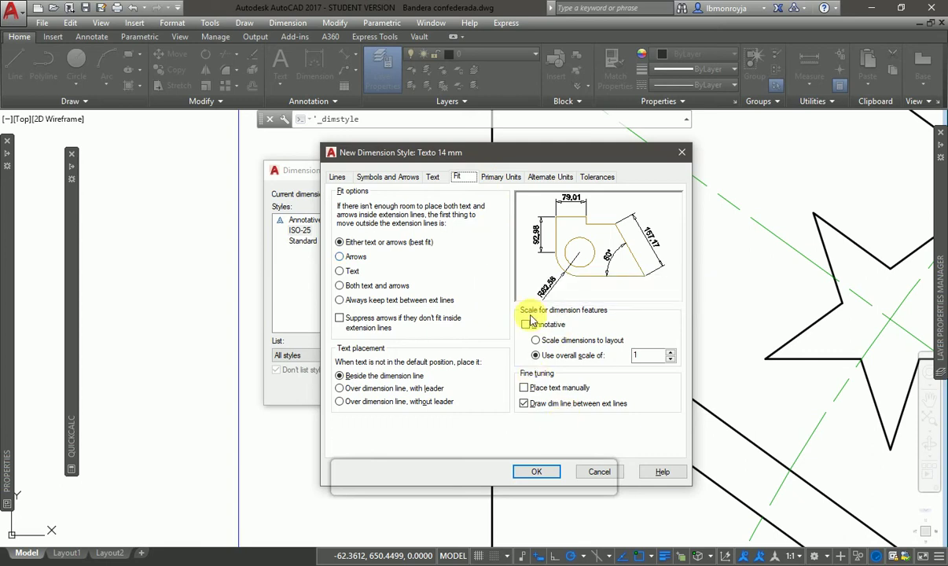
pyautogui.click(501, 178)
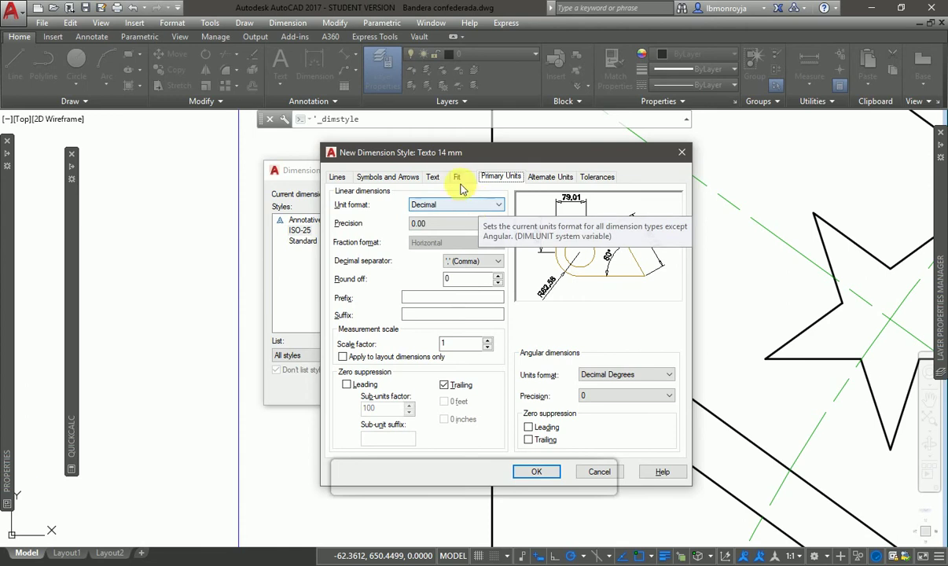
pyautogui.moveTo(442, 157)
pyautogui.mouseDown()
pyautogui.moveTo(436, 152)
pyautogui.moveTo(451, 155)
pyautogui.mouseUp()
pyautogui.hotkey('alt', 'Tab')
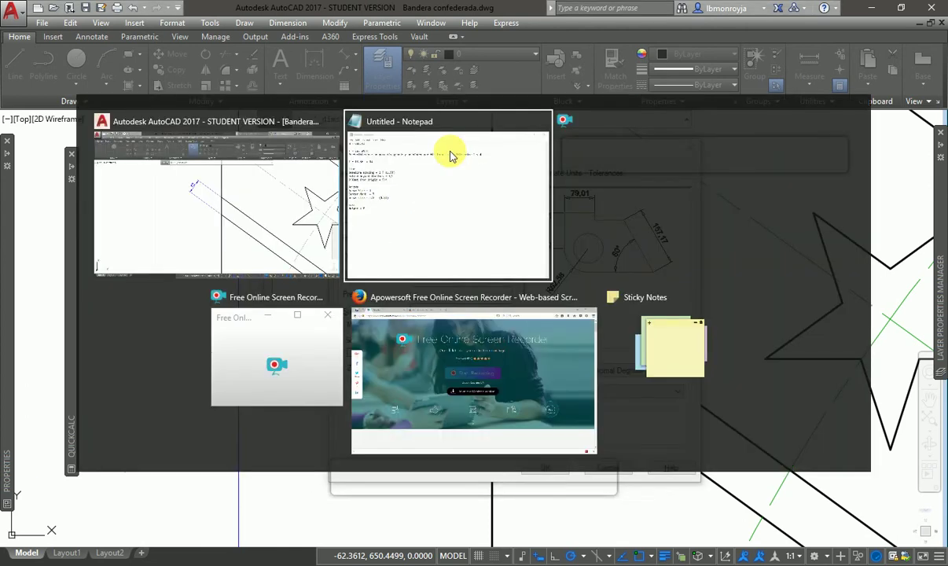
pyautogui.write('Prima')
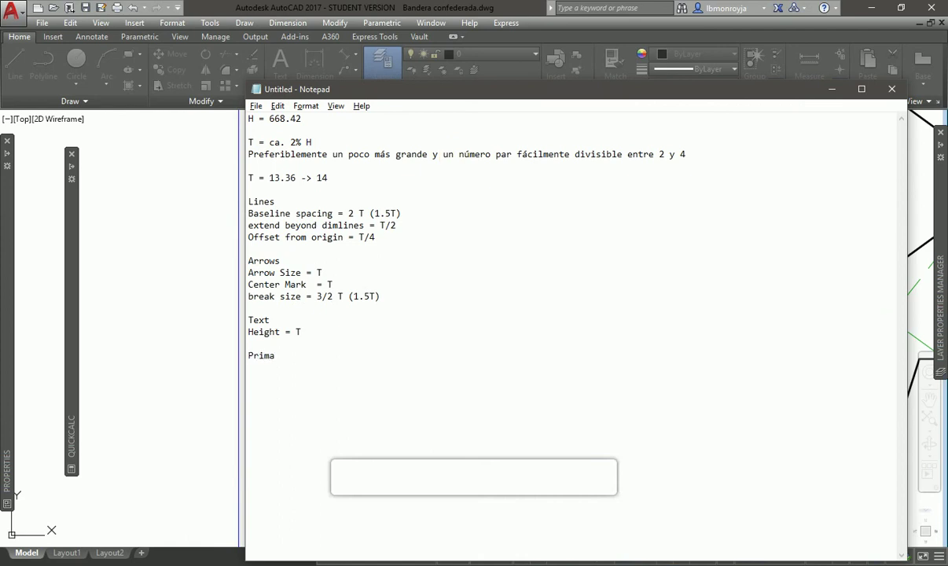
pyautogui.write('ry Univ')
pyautogui.write('s')
pyautogui.hotkey('alt', 'Tab')
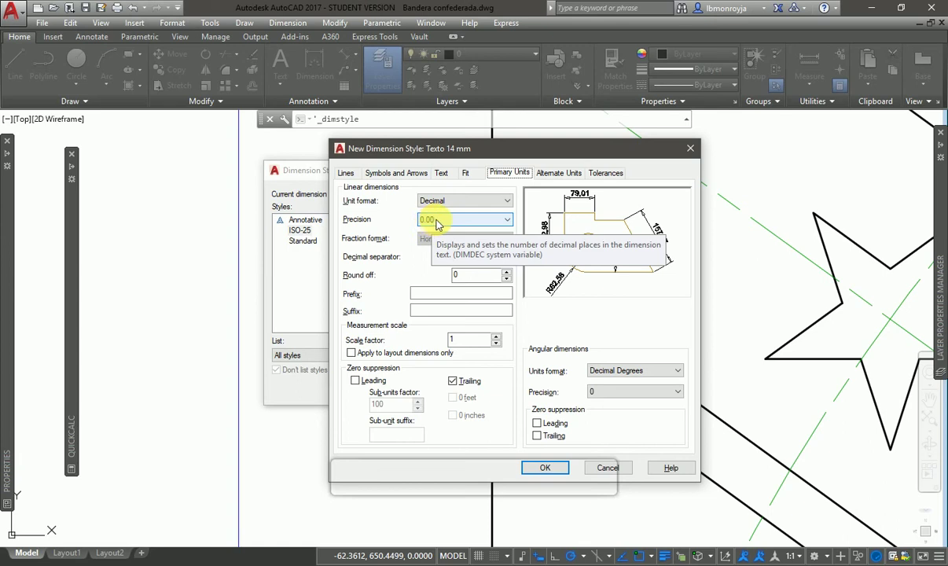
pyautogui.hotkey('alt', 'Tab')
pyautogui.hotkey('alt', 'Tab')
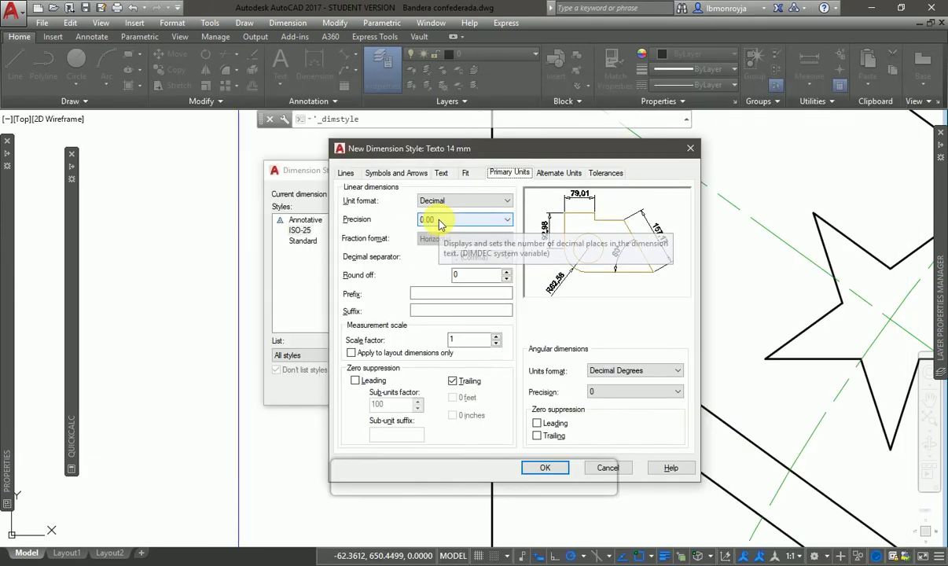
pyautogui.hotkey('alt', 'Tab')
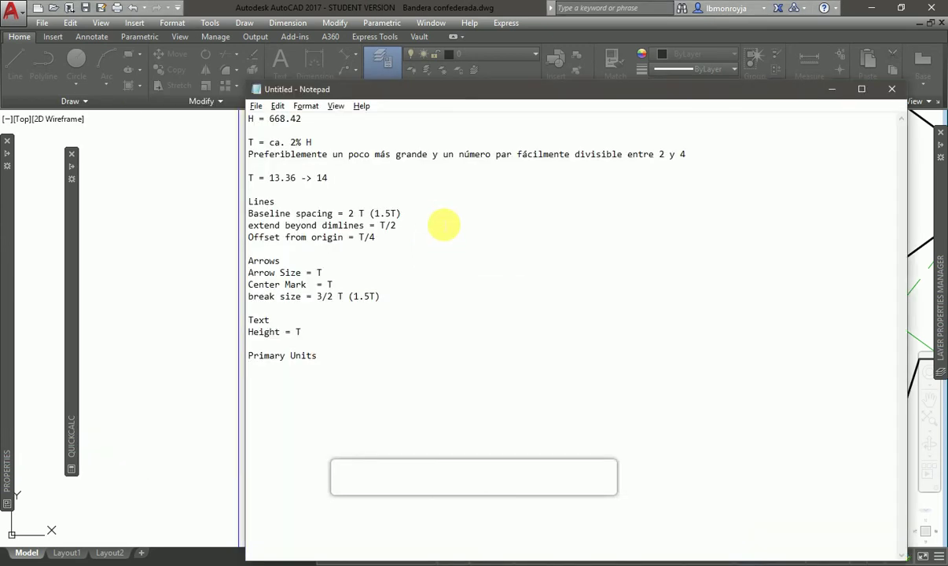
pyautogui.hotkey('alt', 'Tab')
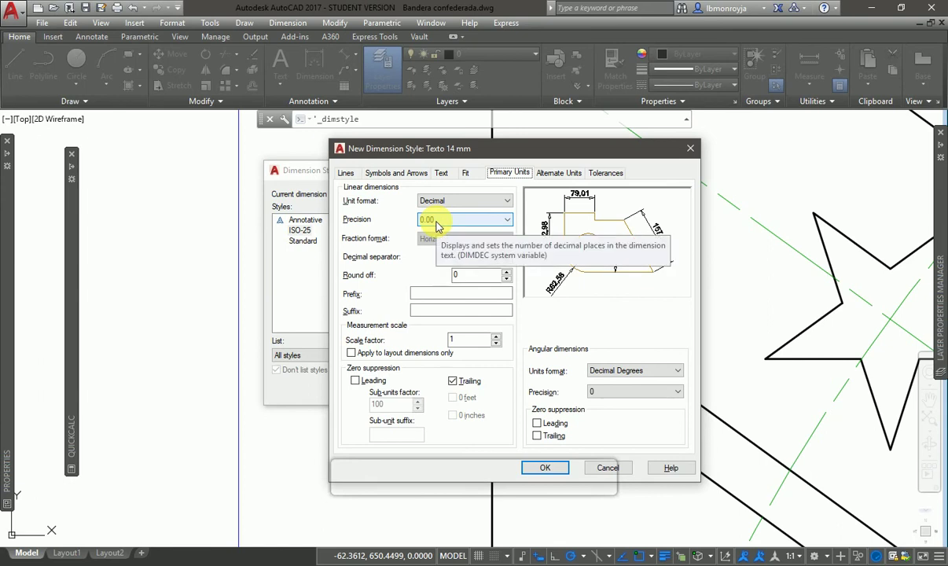
# Try linear dimension precisions of 0 and 0.0000, and return the precision to 0.00
pyautogui.click(438, 226)
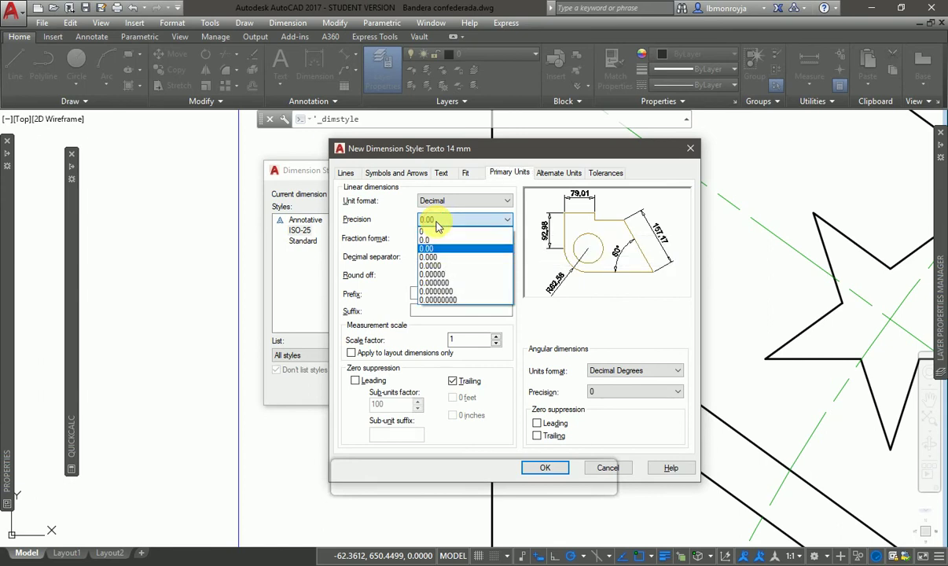
pyautogui.click(438, 231)
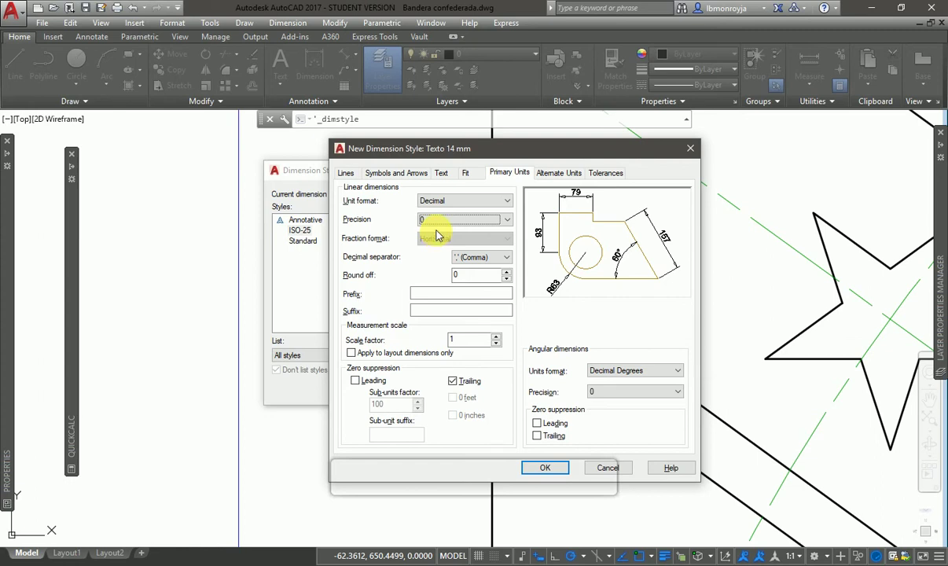
pyautogui.click(434, 220)
pyautogui.click(433, 249)
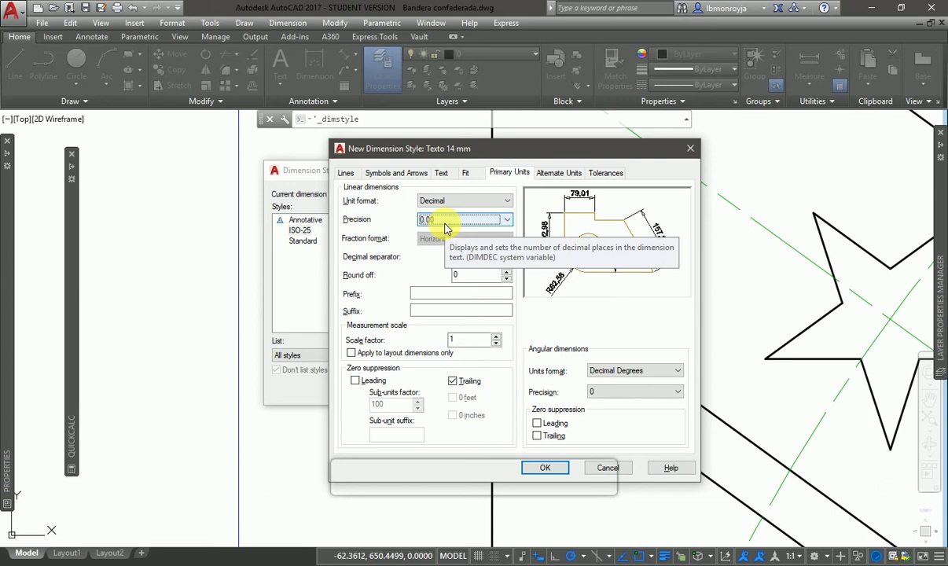
pyautogui.click(444, 222)
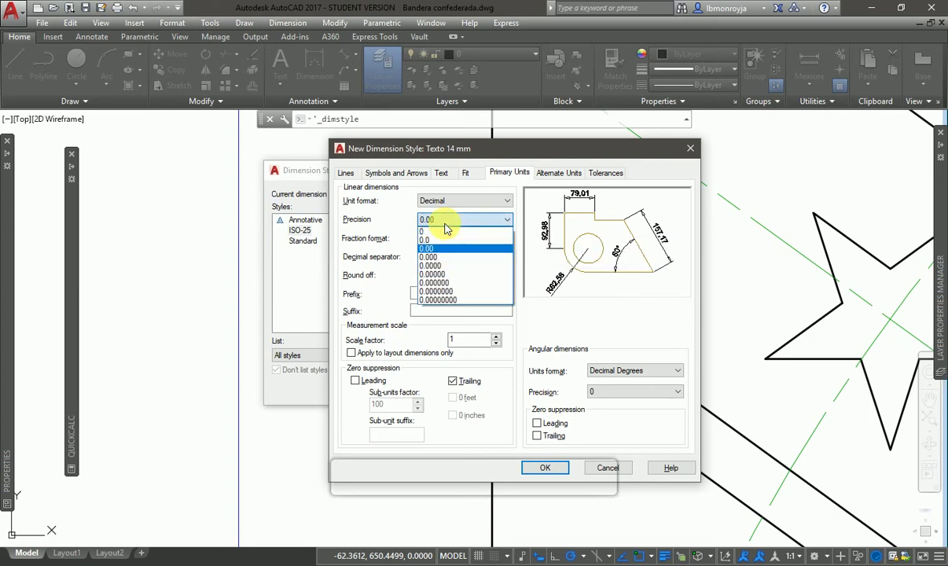
pyautogui.click(441, 267)
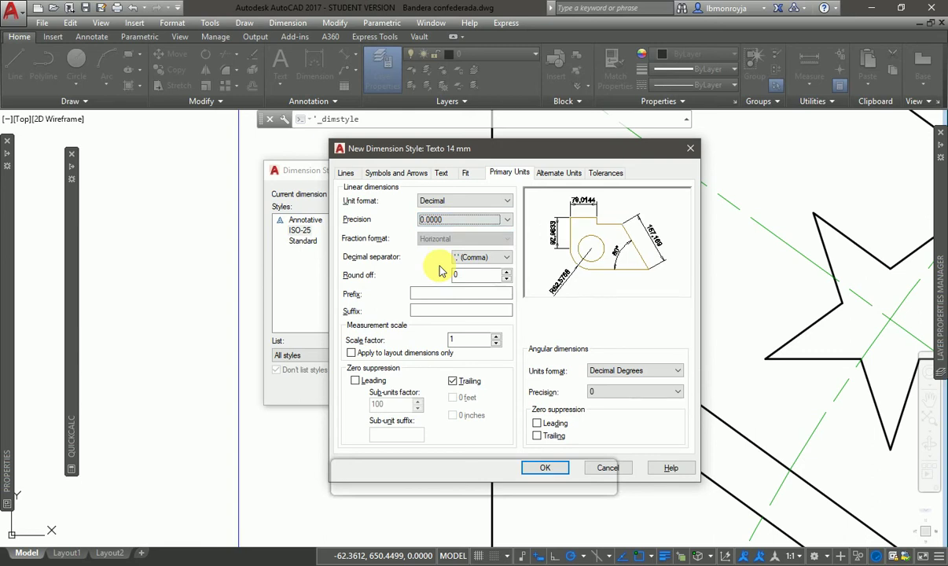
pyautogui.click(435, 224)
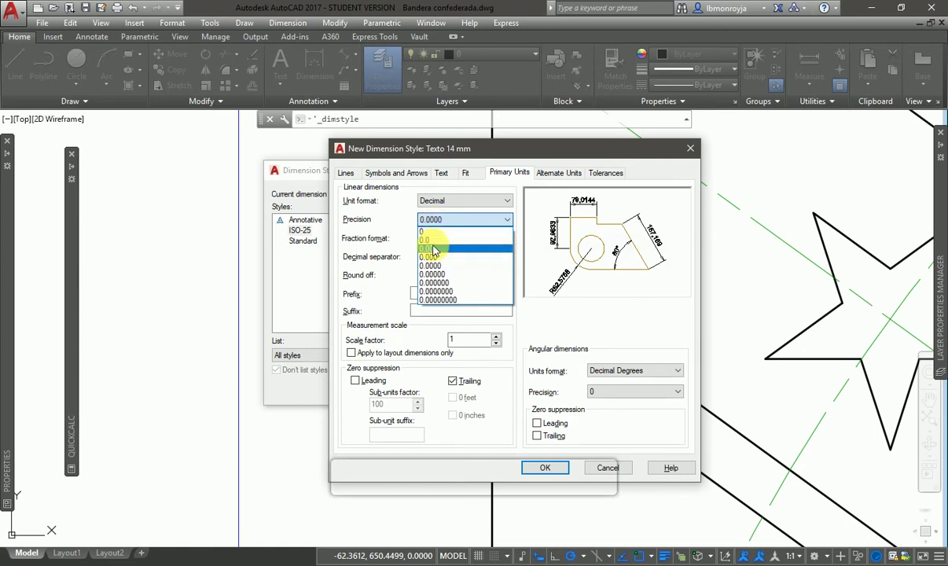
pyautogui.click(432, 249)
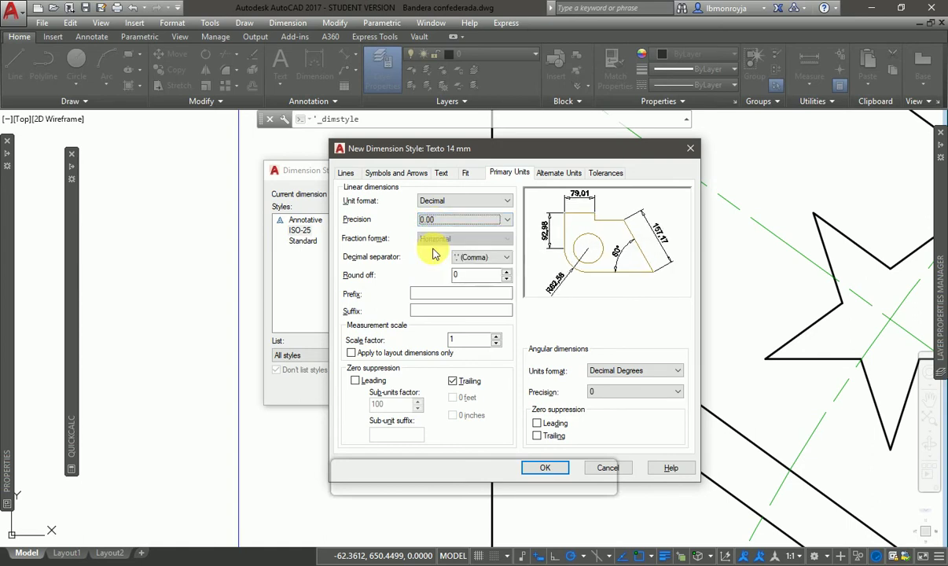
# Set the decimal separator to Period and the angular dimension precision to 0.0000, without suppressing trailing zeros in angles
pyautogui.click(469, 259)
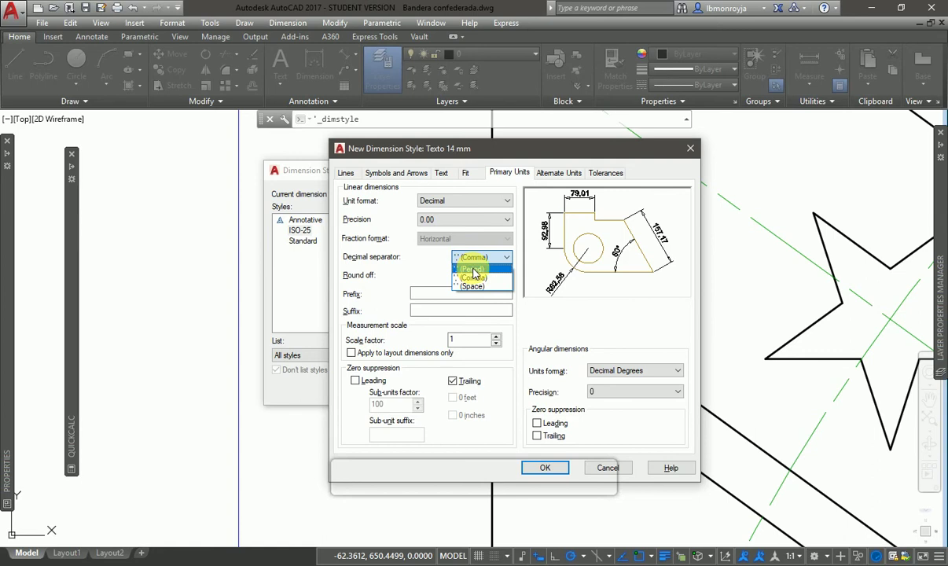
pyautogui.click(474, 270)
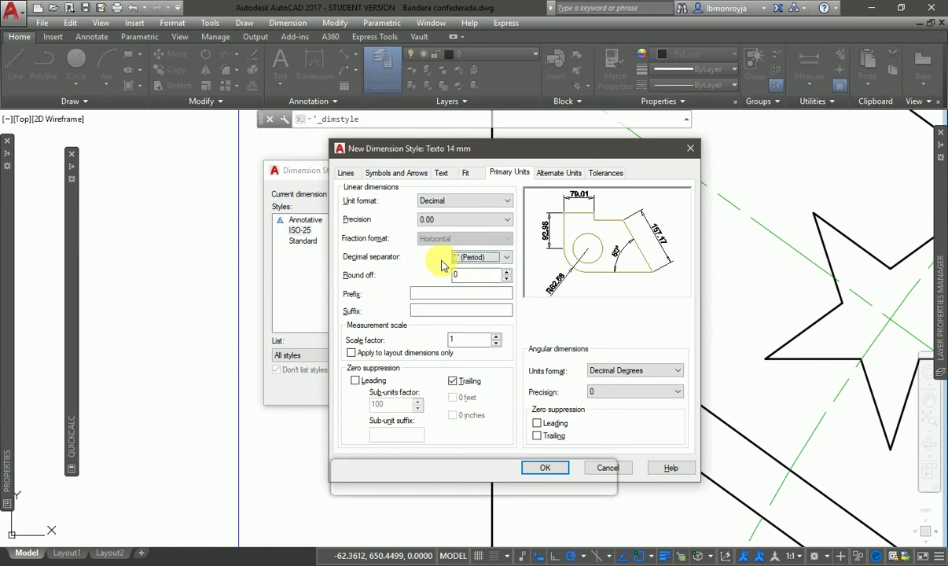
pyautogui.click(538, 437)
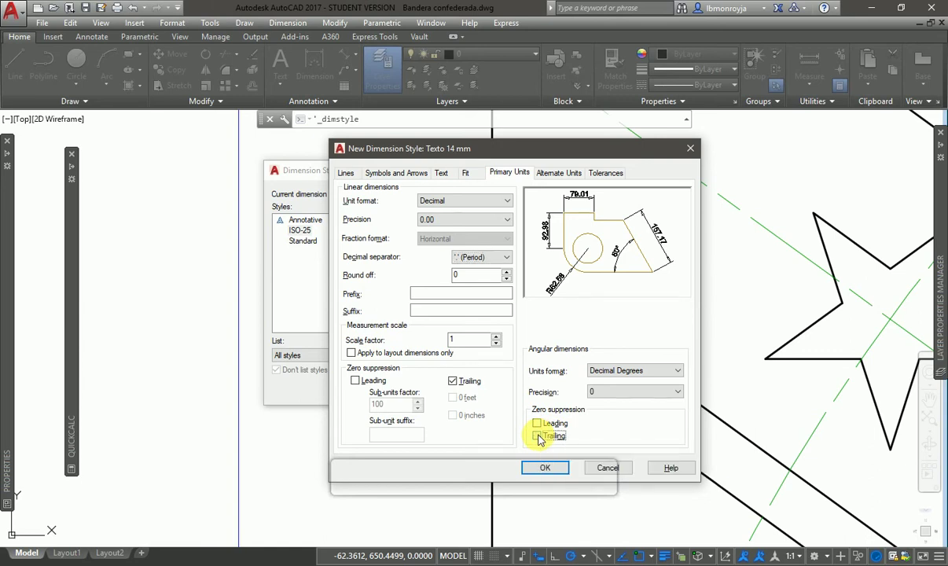
pyautogui.click(603, 391)
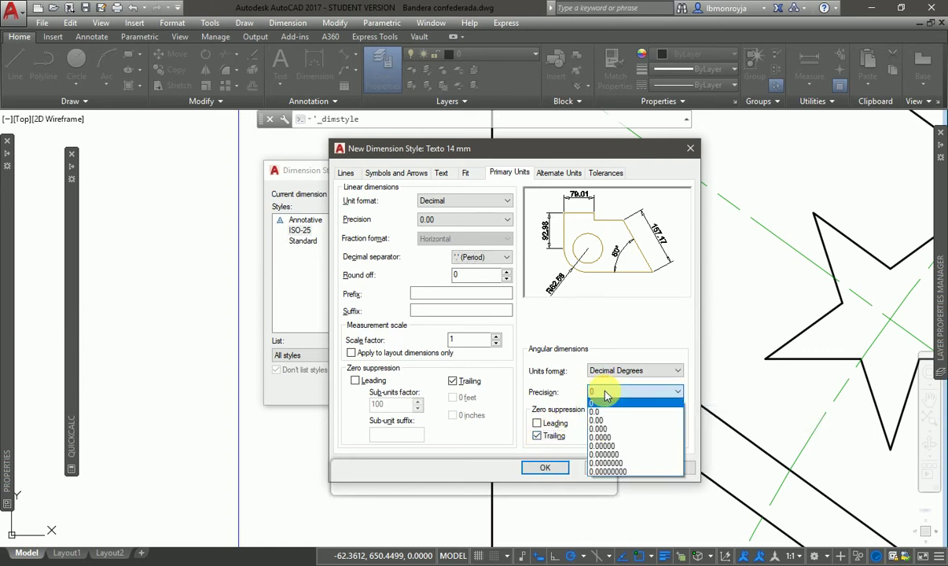
pyautogui.click(610, 443)
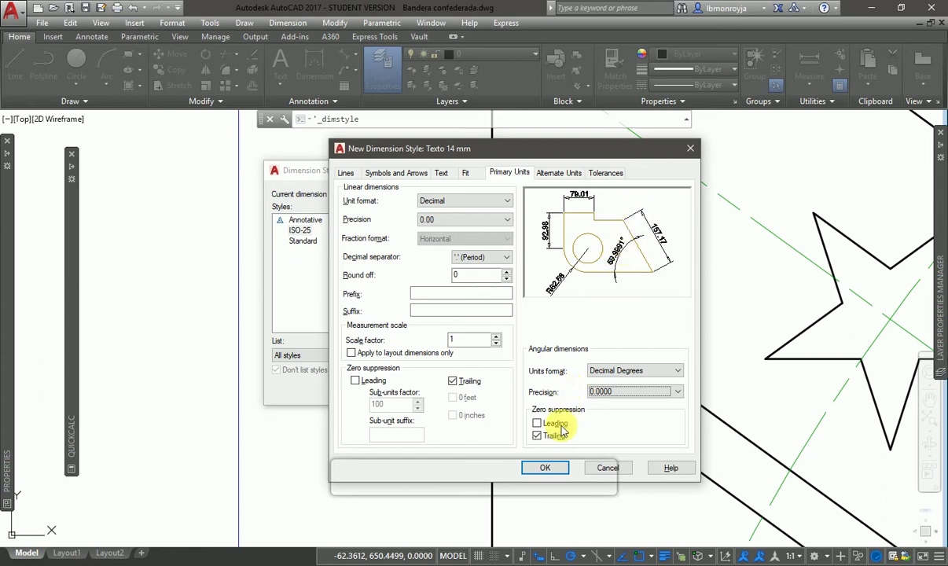
pyautogui.click(538, 437)
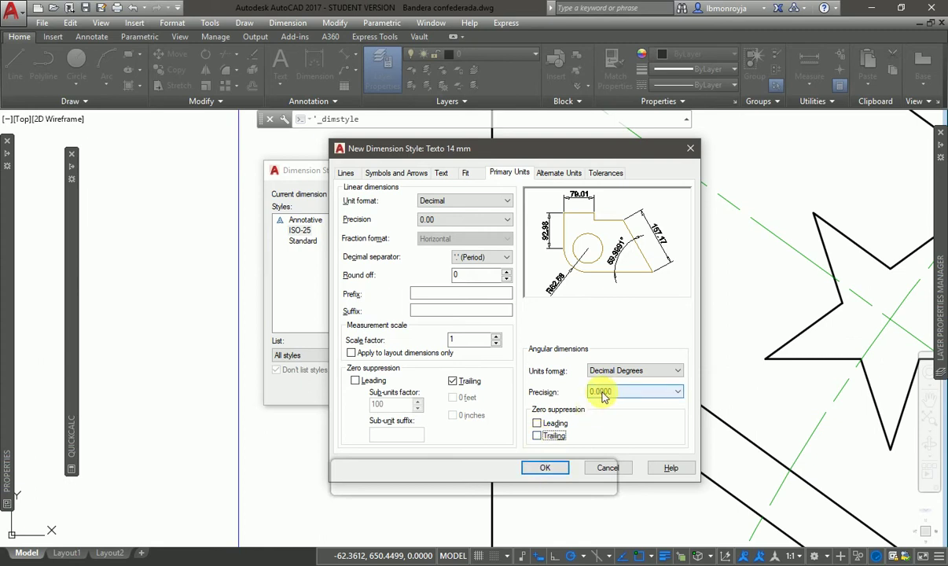
# Save the Texto 14 mm dimension style and close the Dimension Style Manager
pyautogui.click(544, 468)
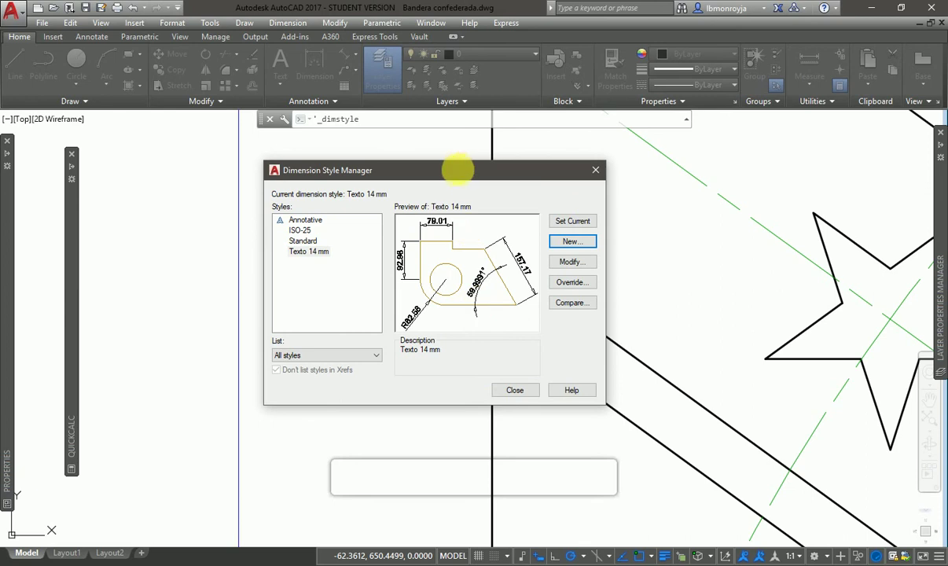
pyautogui.moveTo(452, 170); pyautogui.dragTo(430, 152)
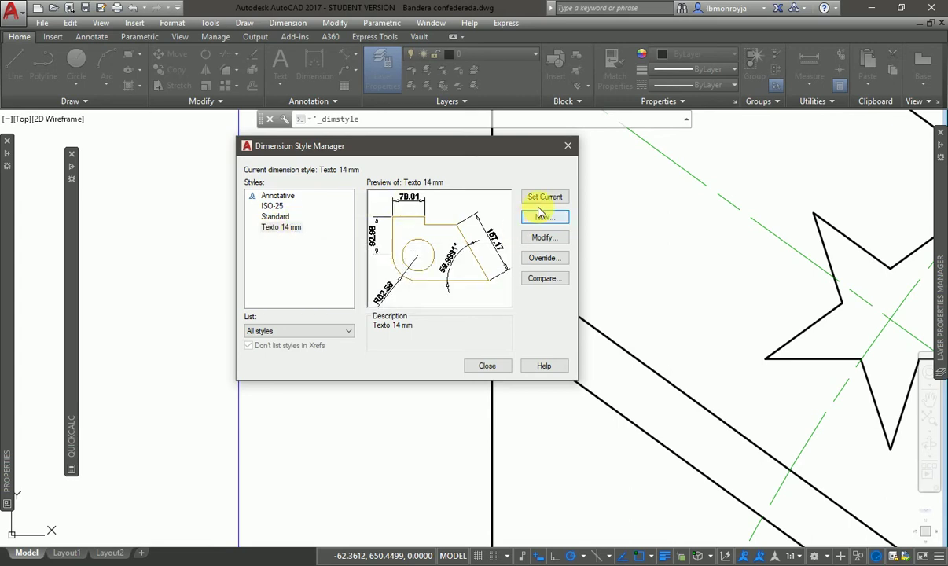
pyautogui.click(491, 367)
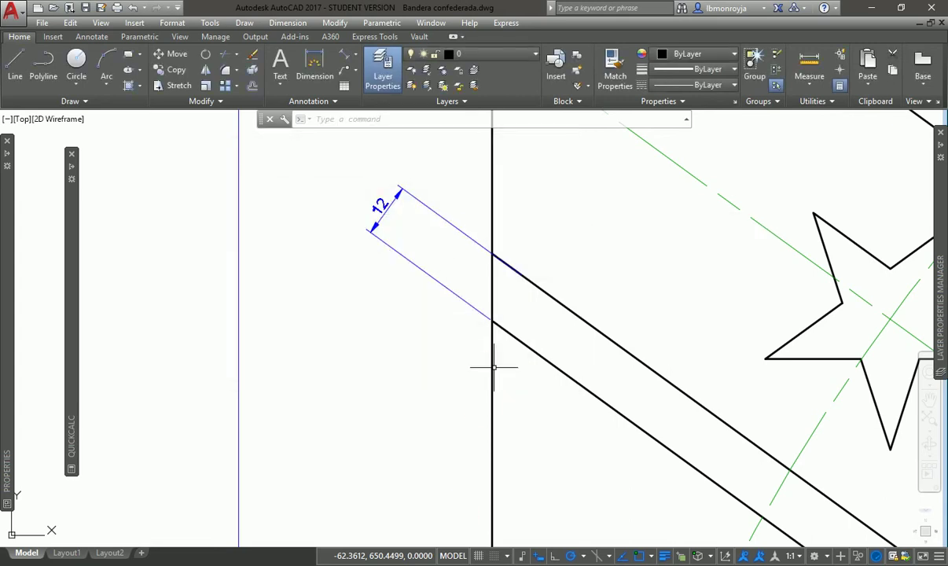
# Dimension the central star's horizontal width, placing the dimension line well below the star in the flag's lower section
pyautogui.middleClick(447, 295)
pyautogui.middleClick(446, 295)
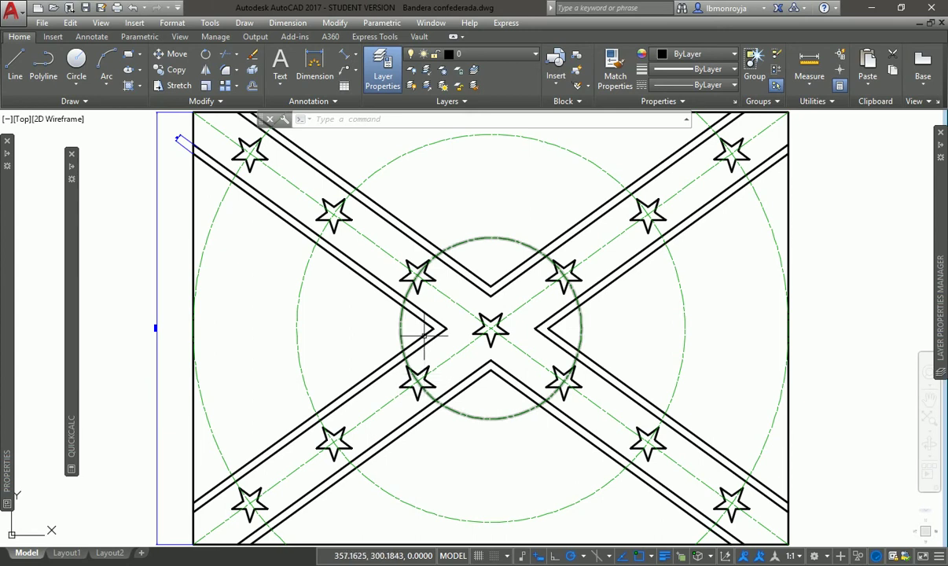
pyautogui.click(316, 68)
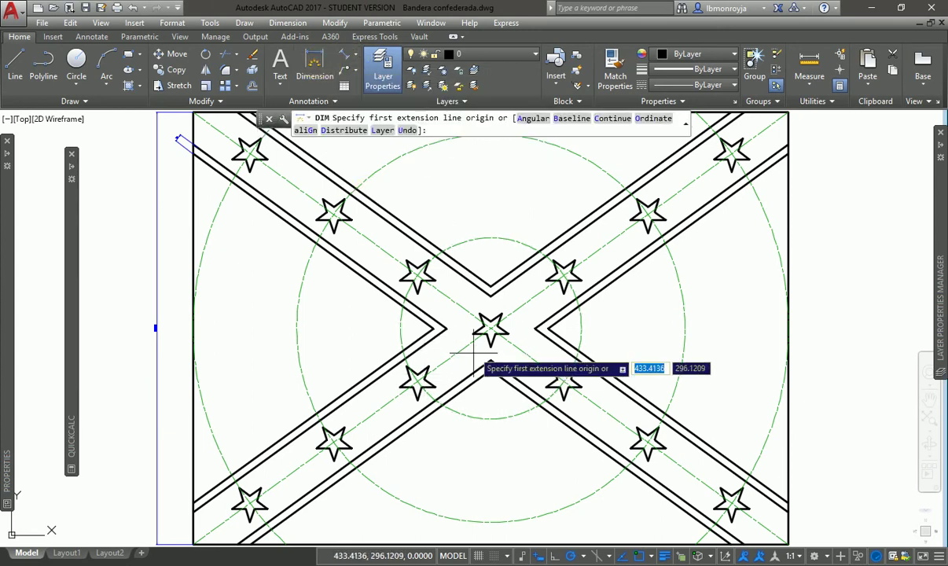
pyautogui.click(472, 334)
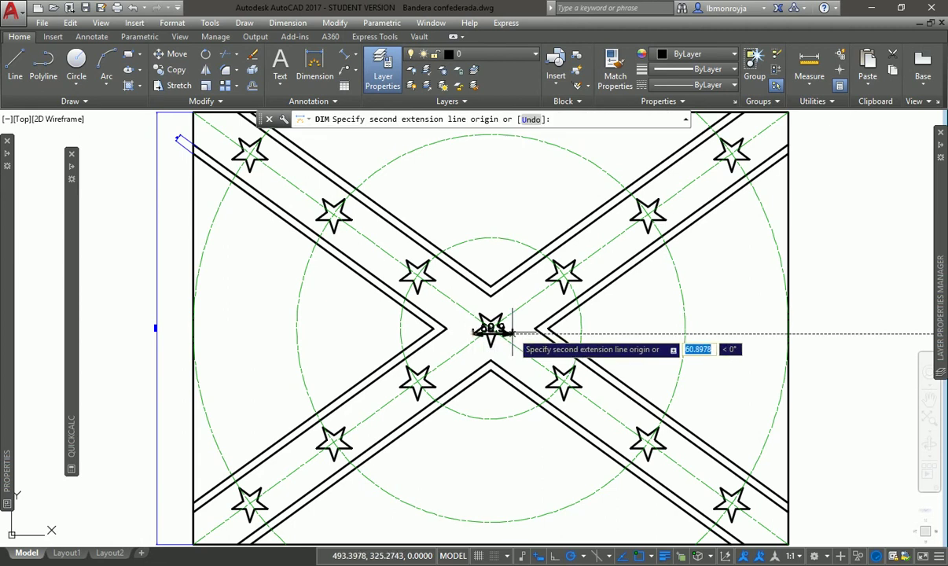
pyautogui.click(508, 334)
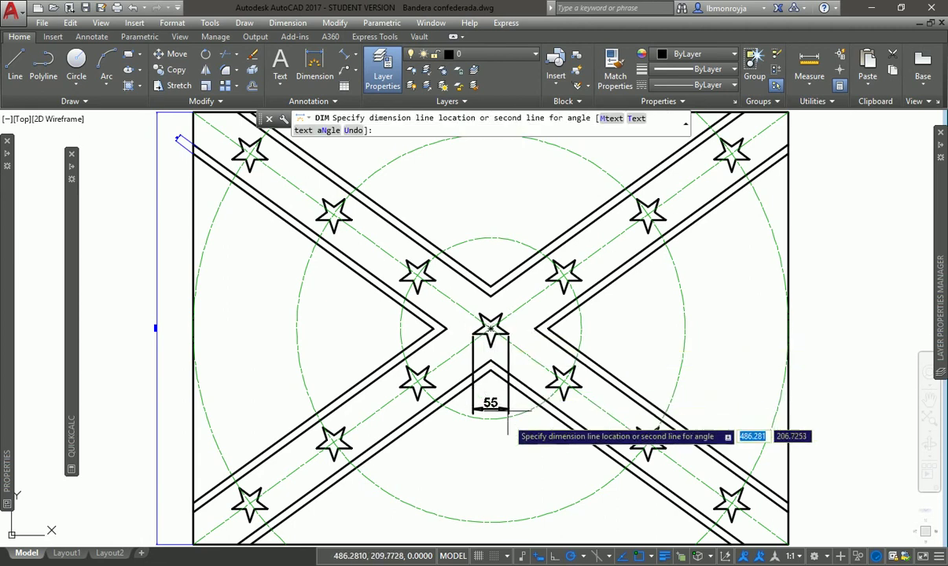
pyautogui.click(509, 462)
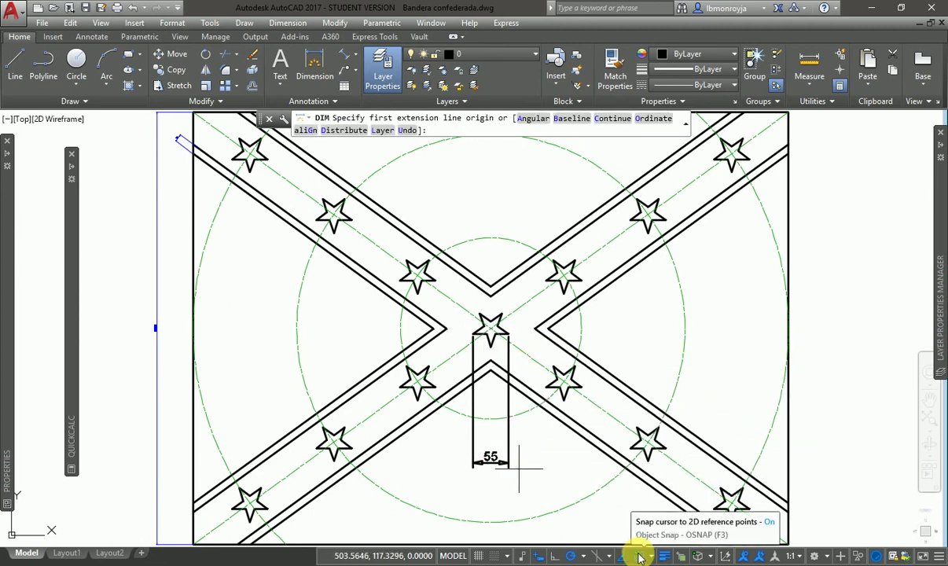
pyautogui.press('Escape')
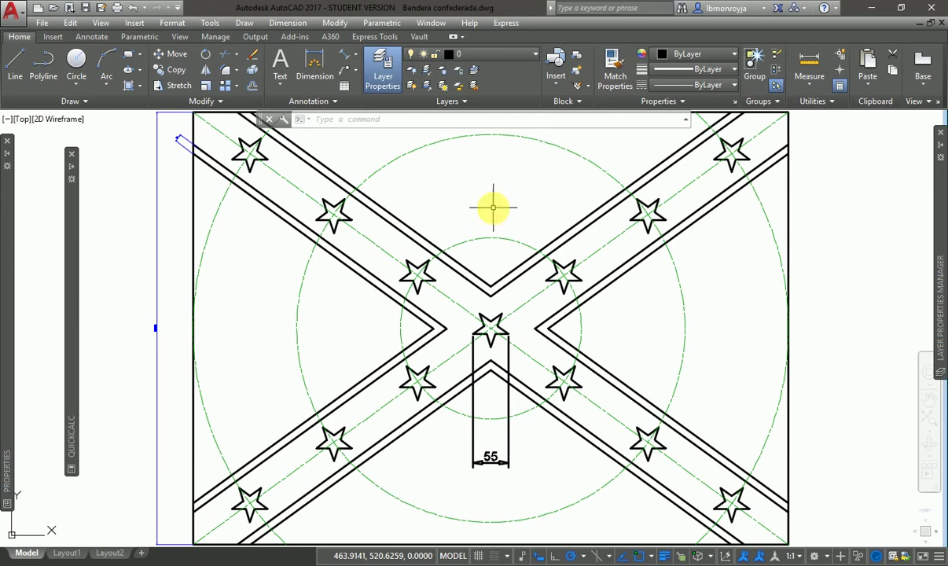
# Try to match the central star's width dimension to the properties of the flag's overall height dimension
pyautogui.write('ma')
pyautogui.press('Return')
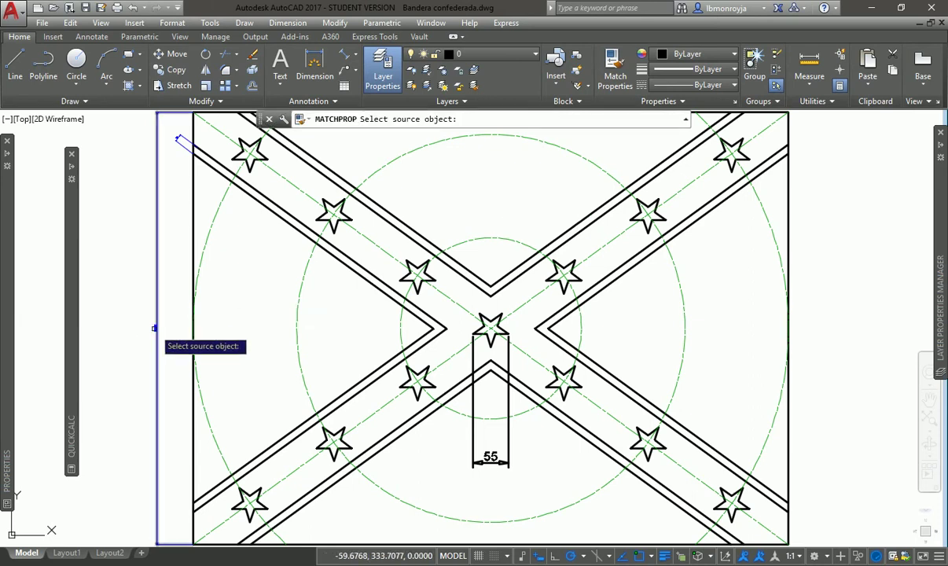
pyautogui.click(155, 328)
pyautogui.click(471, 453)
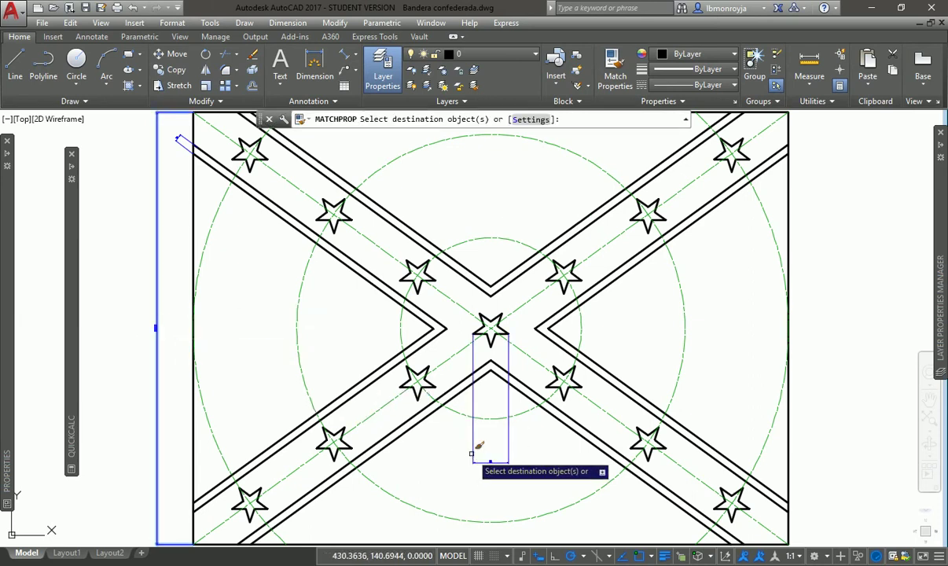
pyautogui.press('Return')
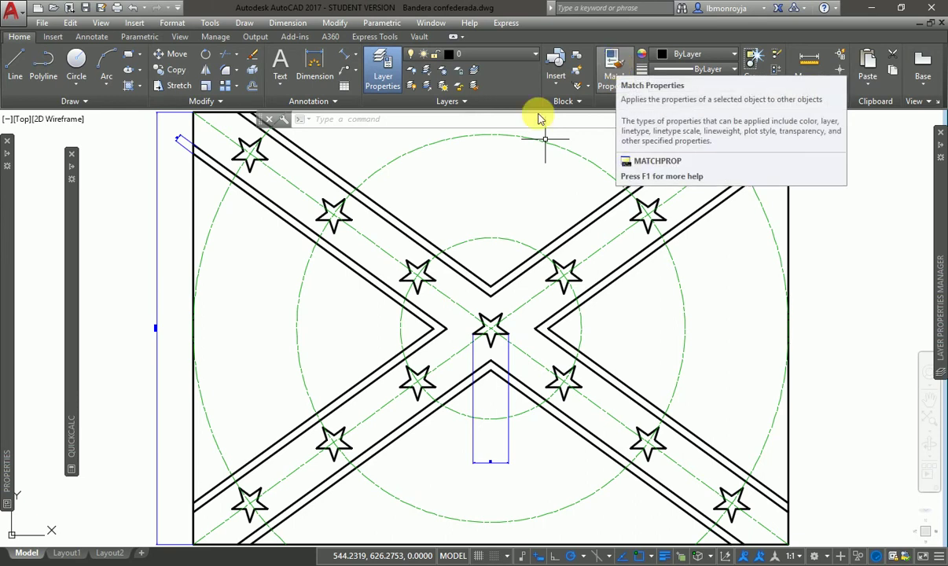
# Try to match the central star's width dimension to the properties of the cross's border line
pyautogui.press('Return')
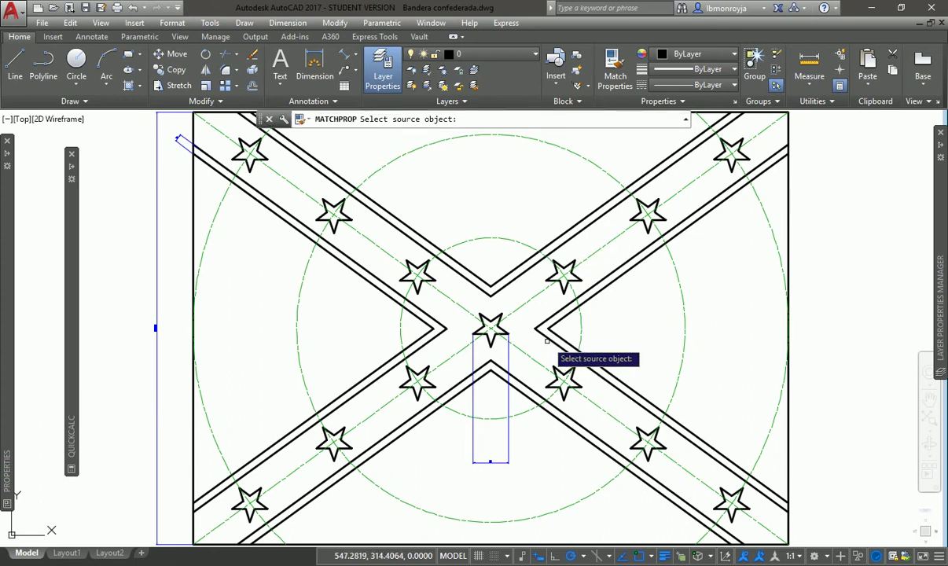
pyautogui.click(546, 341)
pyautogui.click(507, 423)
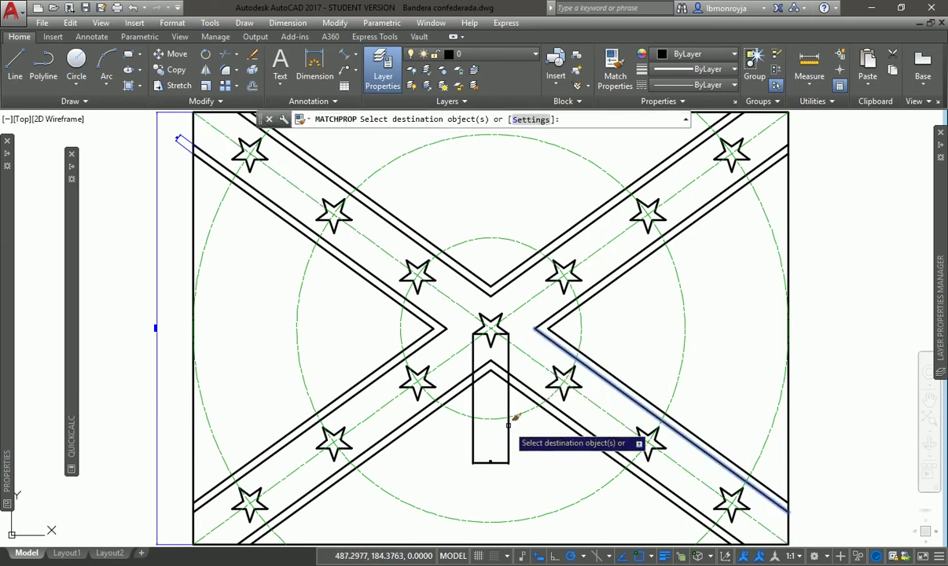
pyautogui.press('Return')
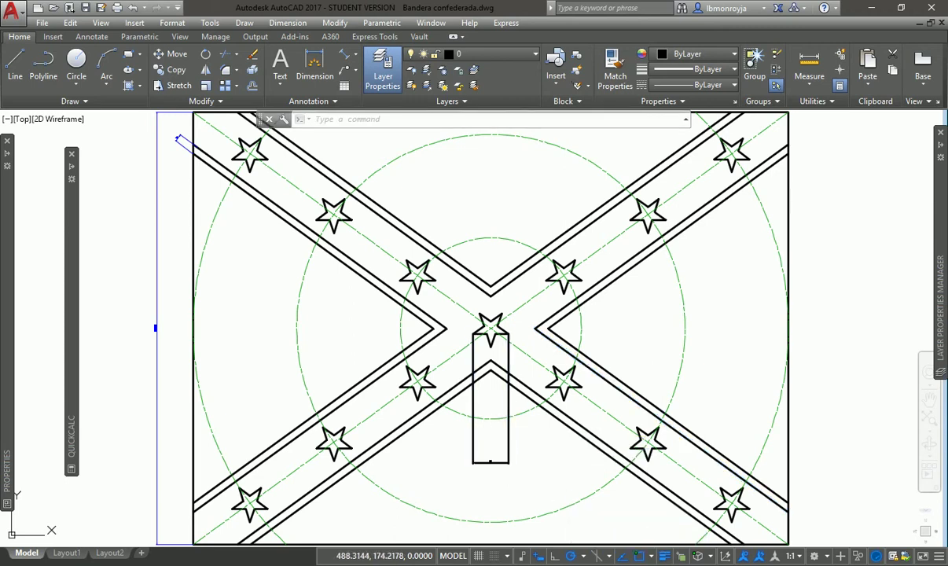
# Undo both property matches on the central star's width dimension
pyautogui.click(508, 431)
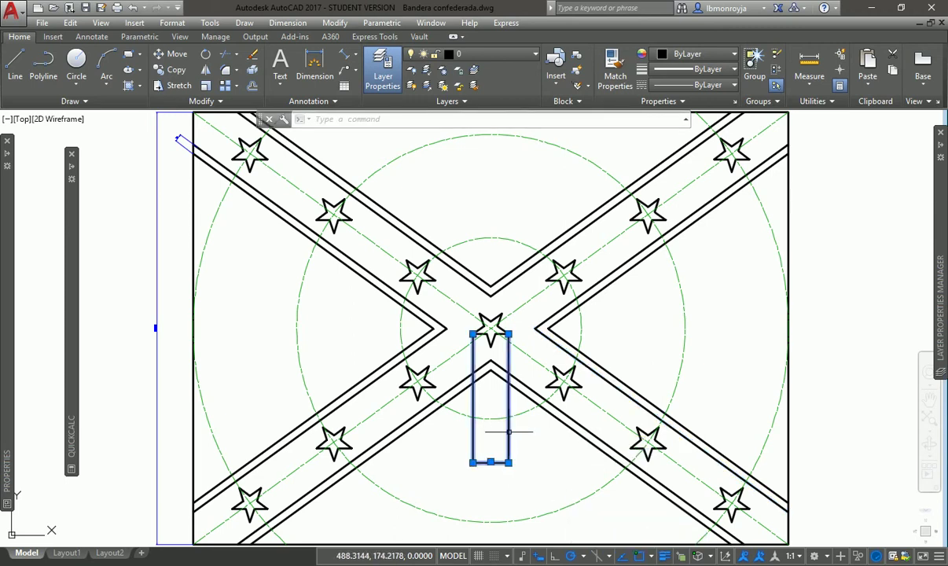
pyautogui.hotkey('ctrl', 'z')
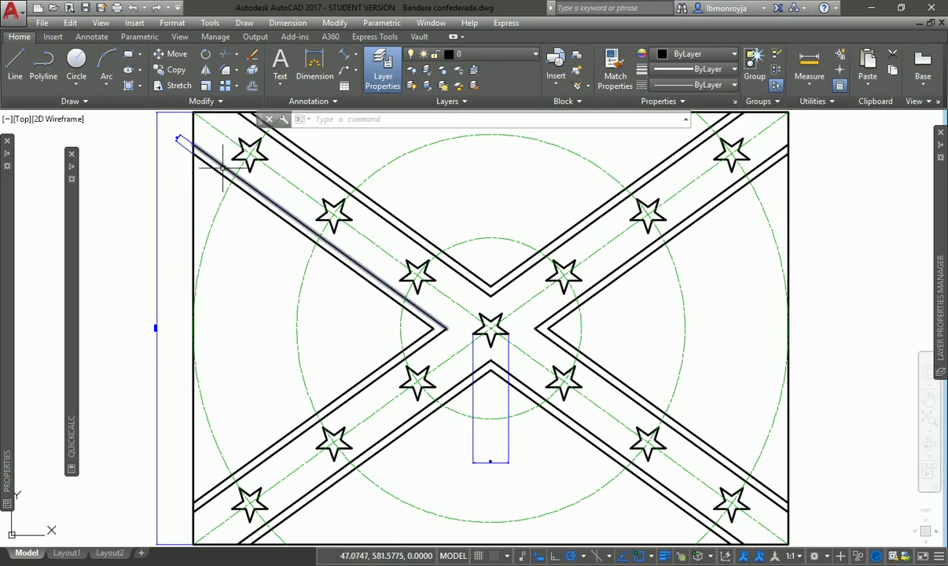
pyautogui.hotkey('ctrl', 'z')
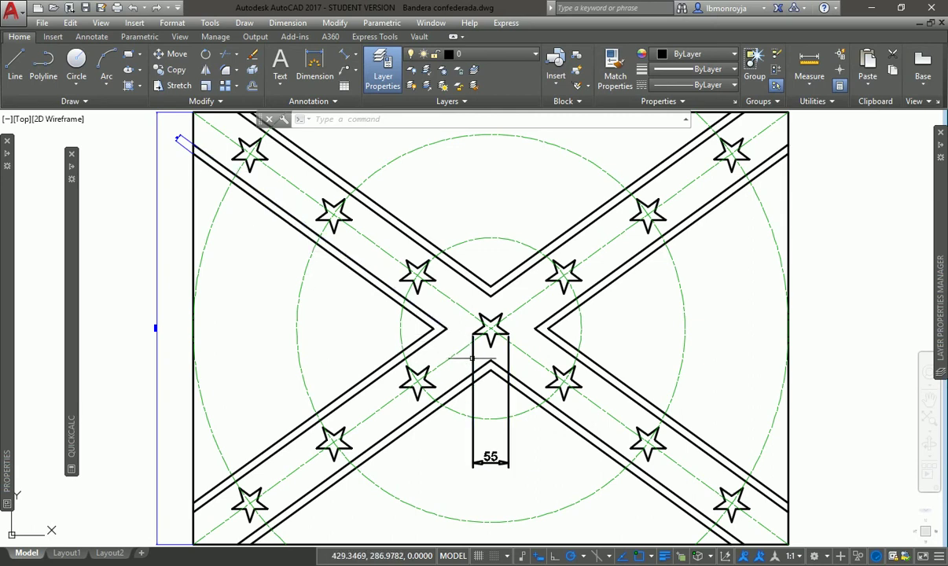
# Move the central star's width dimension to the dimensiones layer
pyautogui.click(471, 357)
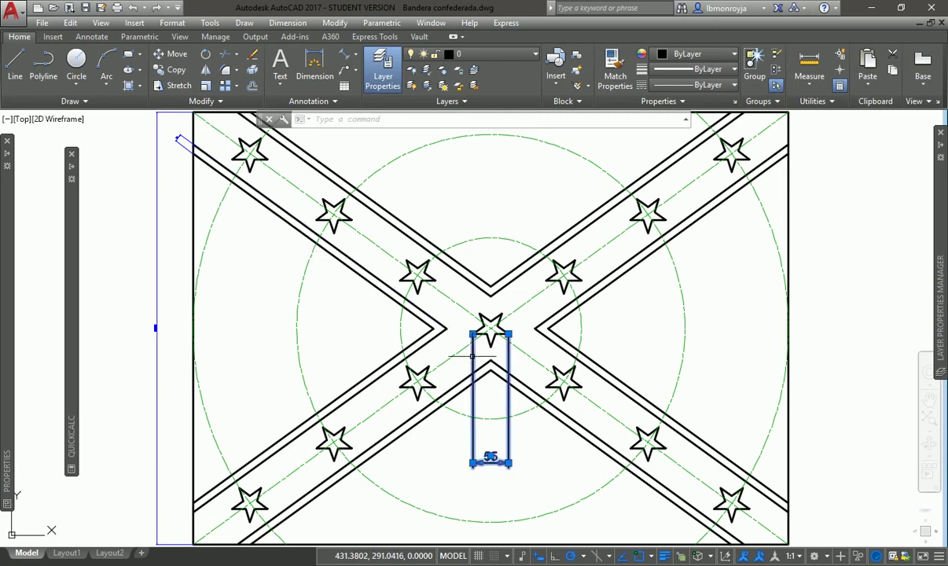
pyautogui.click(506, 55)
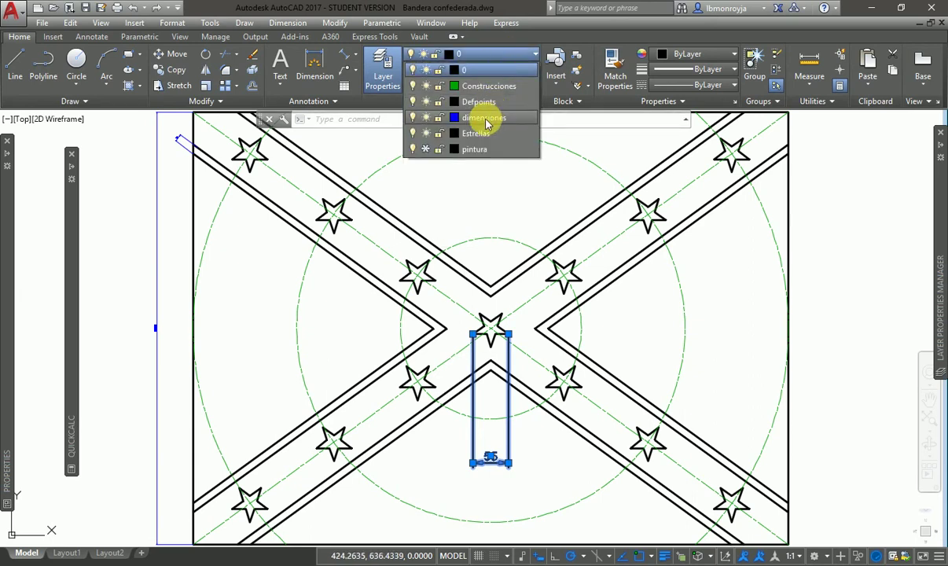
pyautogui.click(484, 118)
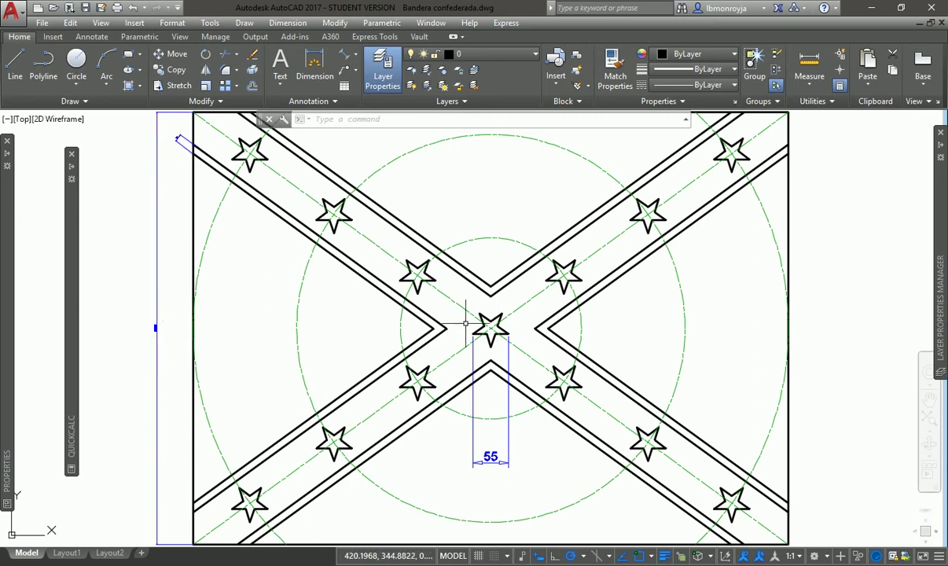
# Match the border strip dimension at the flag's upper-left corner to the properties of the central star's width dimension
pyautogui.write('ma')
pyautogui.press('Return')
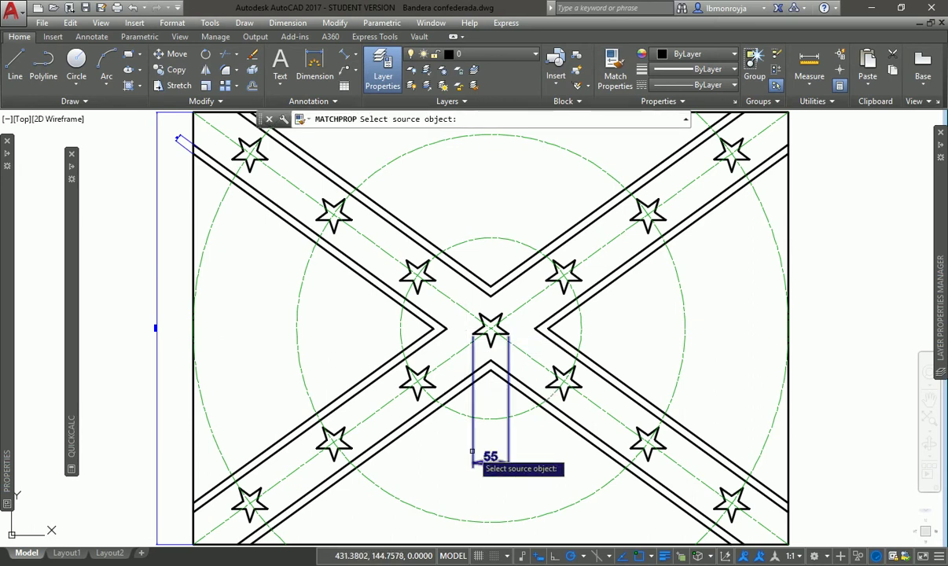
pyautogui.click(474, 451)
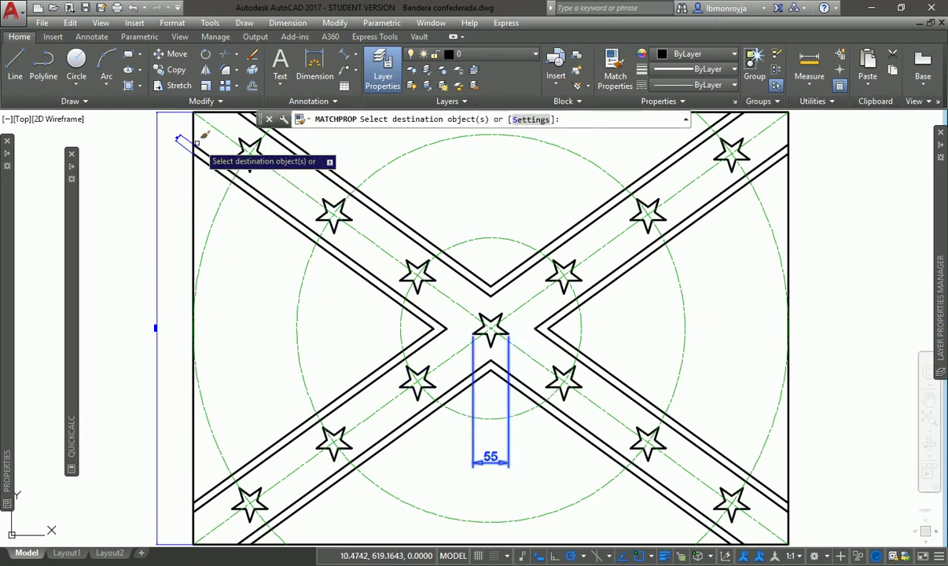
pyautogui.click(183, 136)
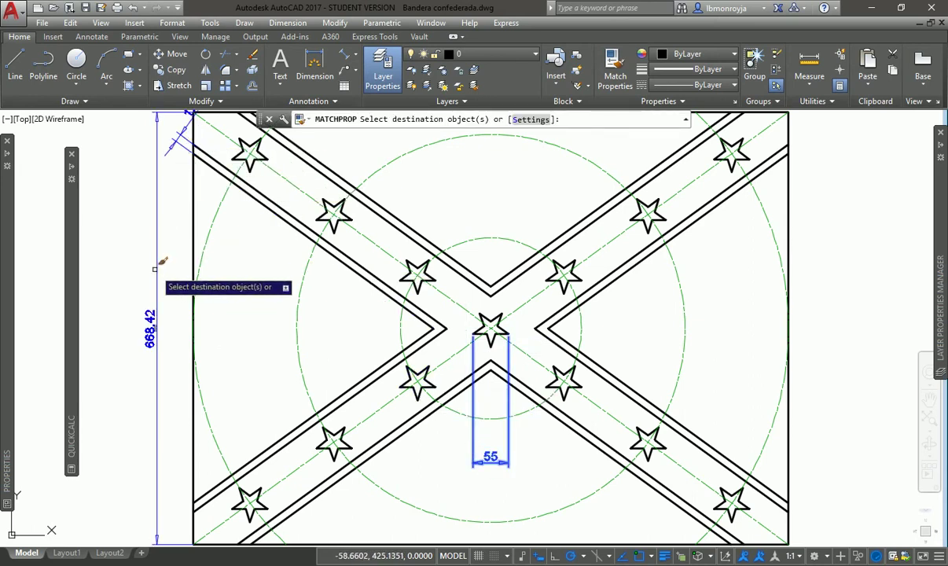
pyautogui.press('Escape')
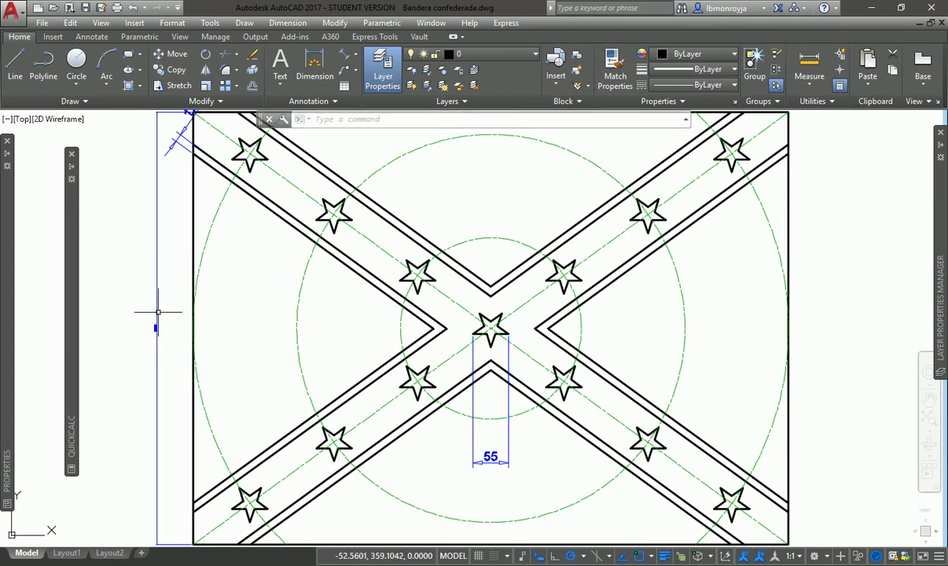
# Delete the flag's overall height dimension
pyautogui.click(156, 326)
pyautogui.press('Delete')
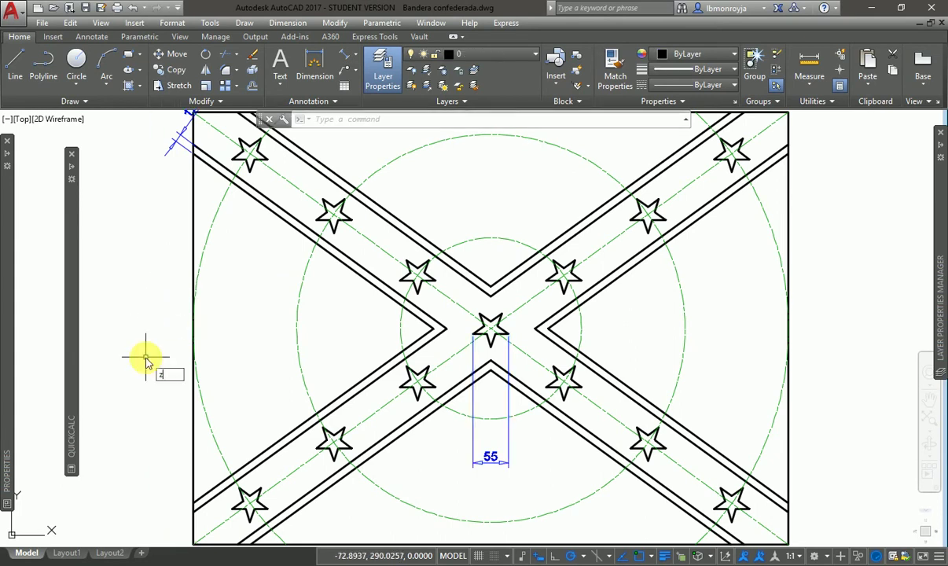
# Move the text of the border strip dimension at the flag's upper-left corner to its lower-left end, outside the flag
pyautogui.scroll(-1, 279, 534)
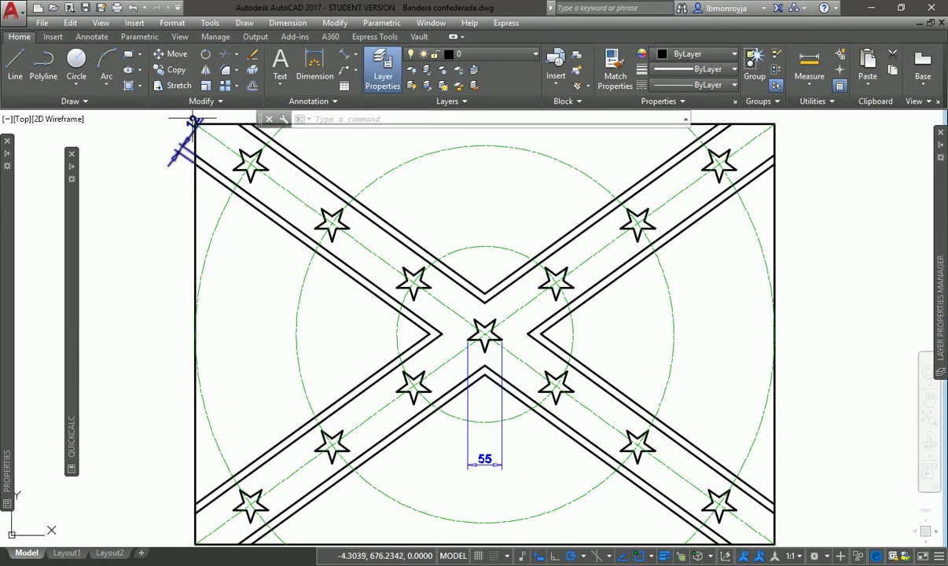
pyautogui.click(194, 122)
pyautogui.click(193, 122)
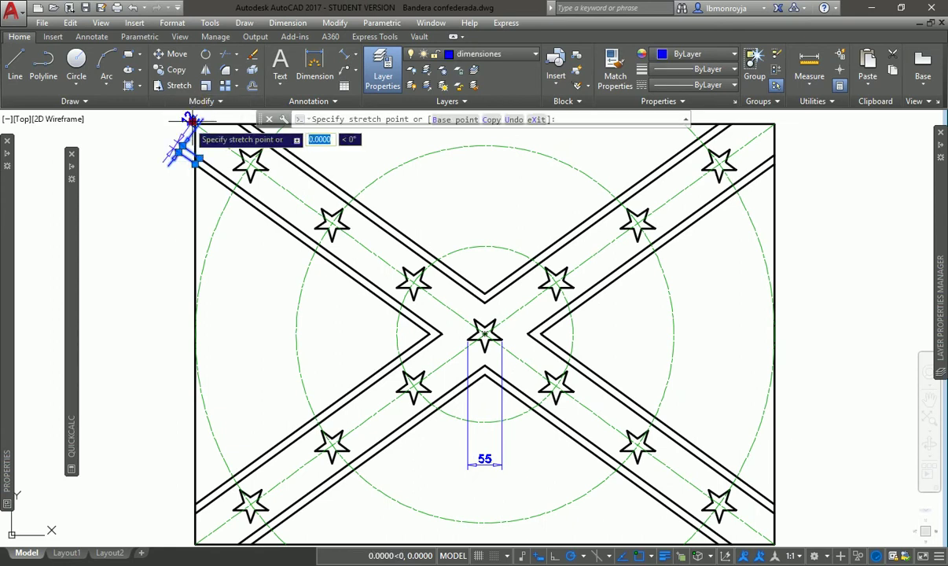
pyautogui.click(161, 172)
pyautogui.press('Escape')
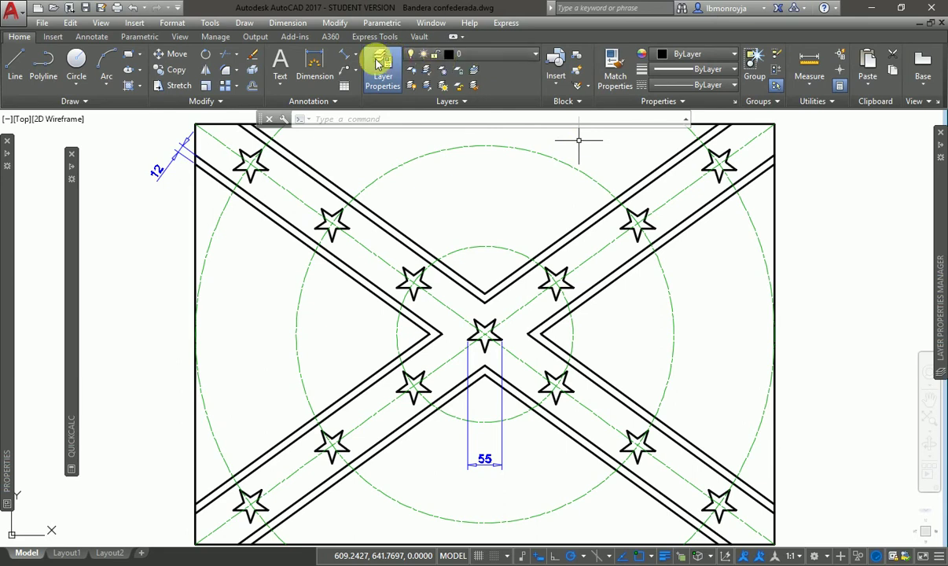
pyautogui.click(316, 67)
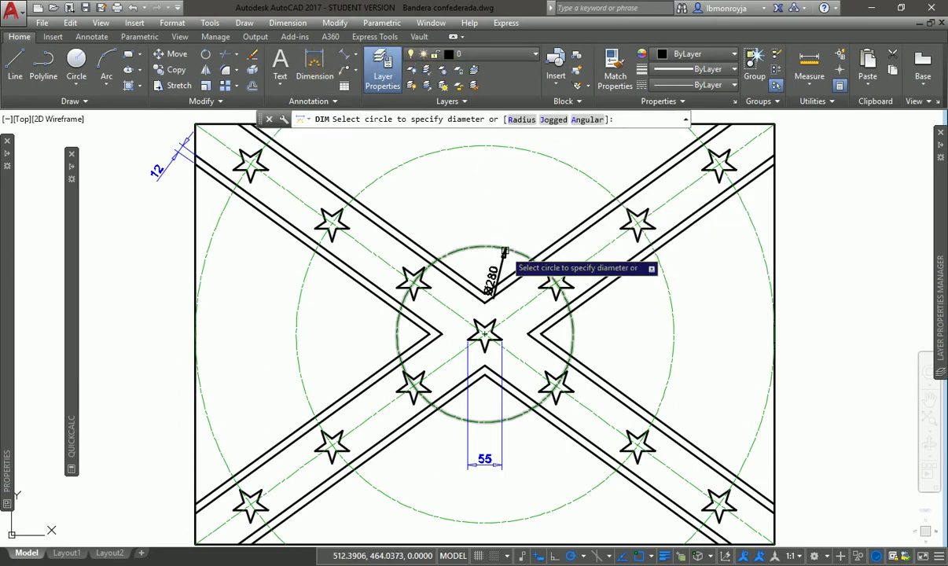
pyautogui.click(507, 253)
pyautogui.press('Escape')
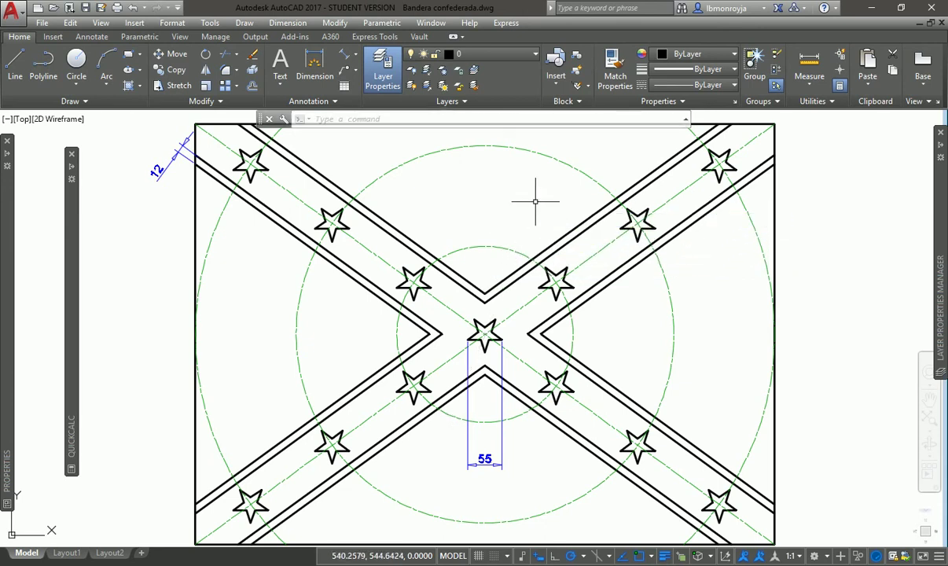
# Make dimensiones the current layer and dimension the inner construction circle's diameter, placing the text outside the circle, above and to the right
pyautogui.click(483, 55)
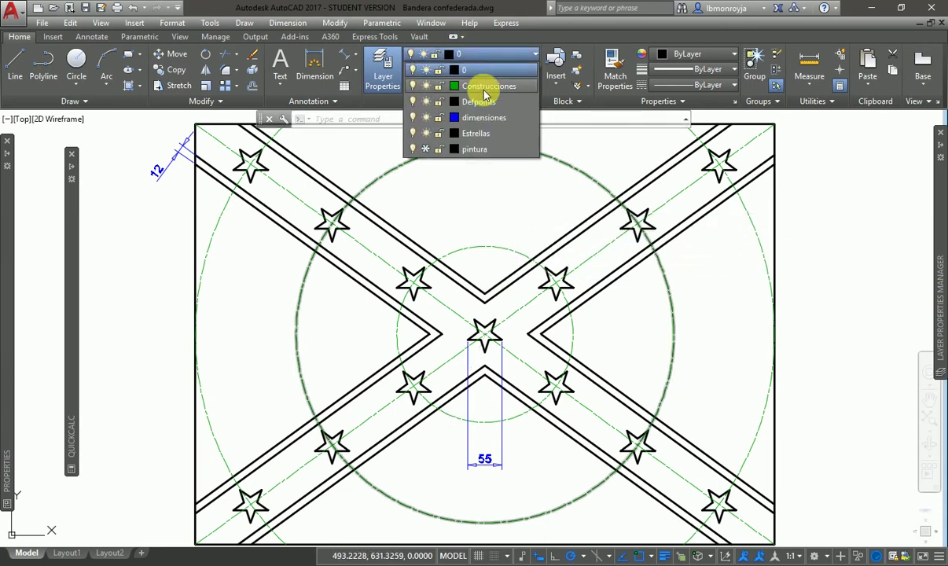
pyautogui.click(491, 126)
pyautogui.click(314, 59)
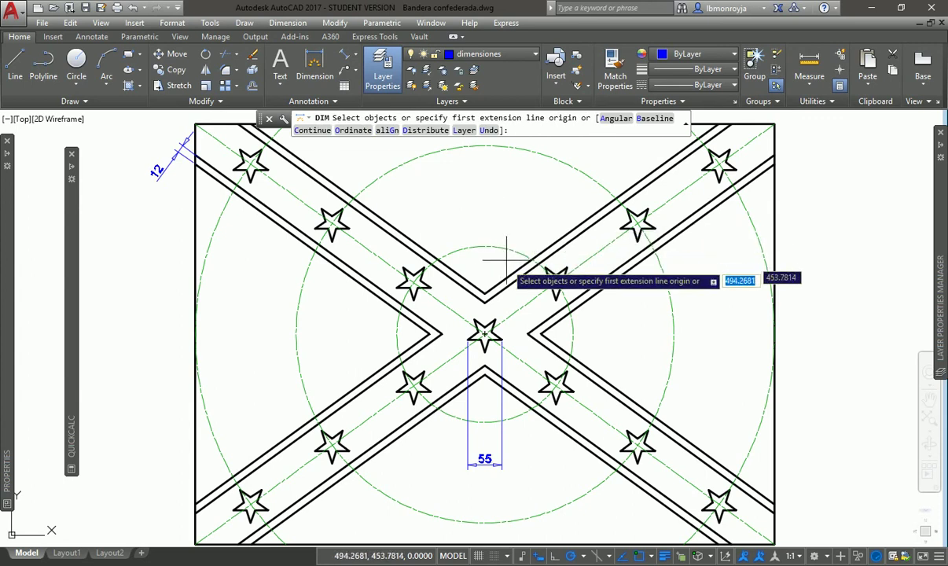
pyautogui.click(465, 248)
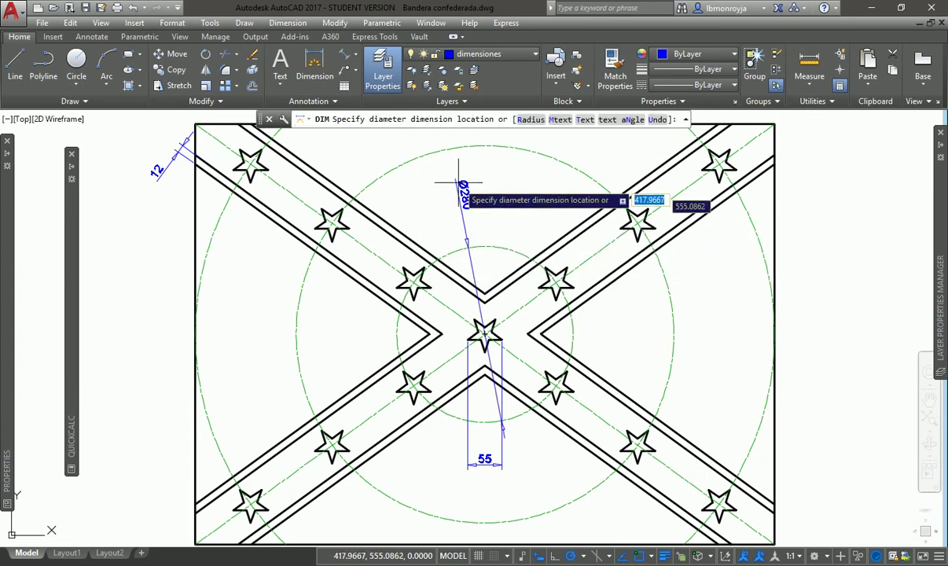
pyautogui.click(530, 209)
pyautogui.press('Escape')
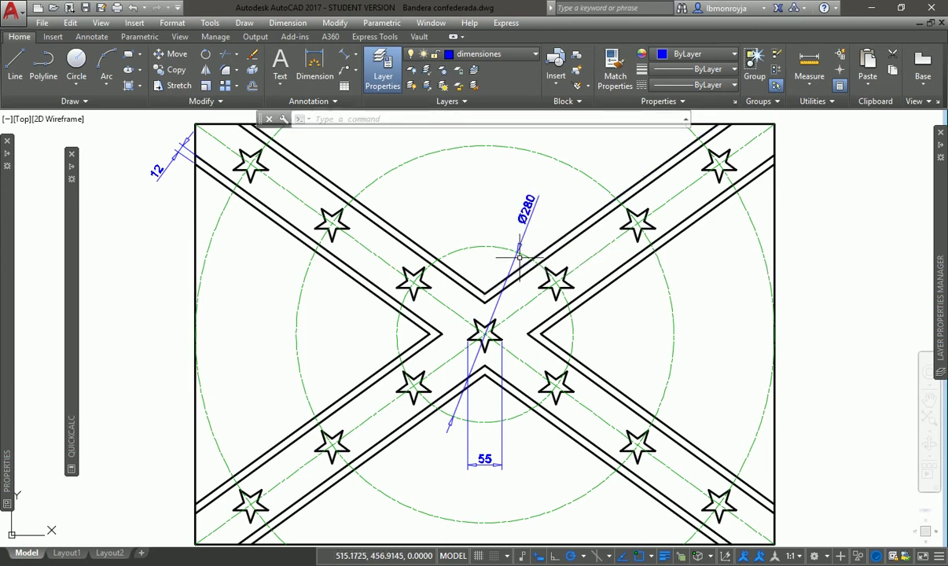
pyautogui.click(357, 57)
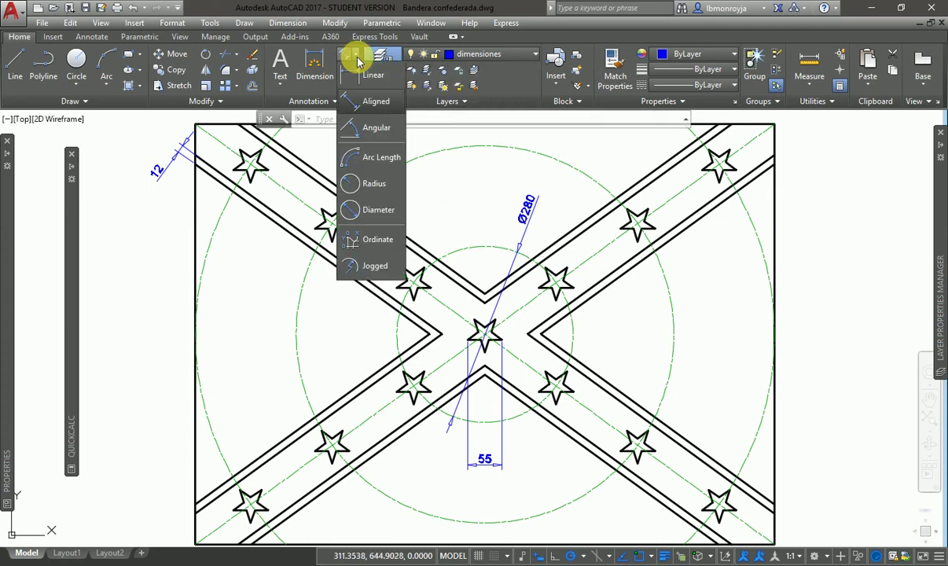
pyautogui.click(359, 56)
# Dimension the radius of the middle construction circle at its upper left, placing the text inside the circle
pyautogui.click(312, 76)
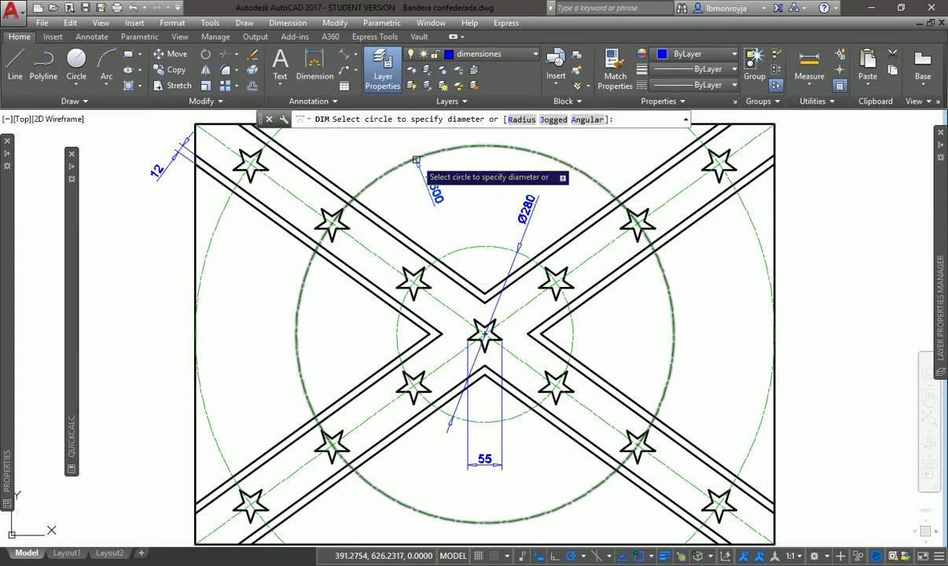
pyautogui.press('Down')
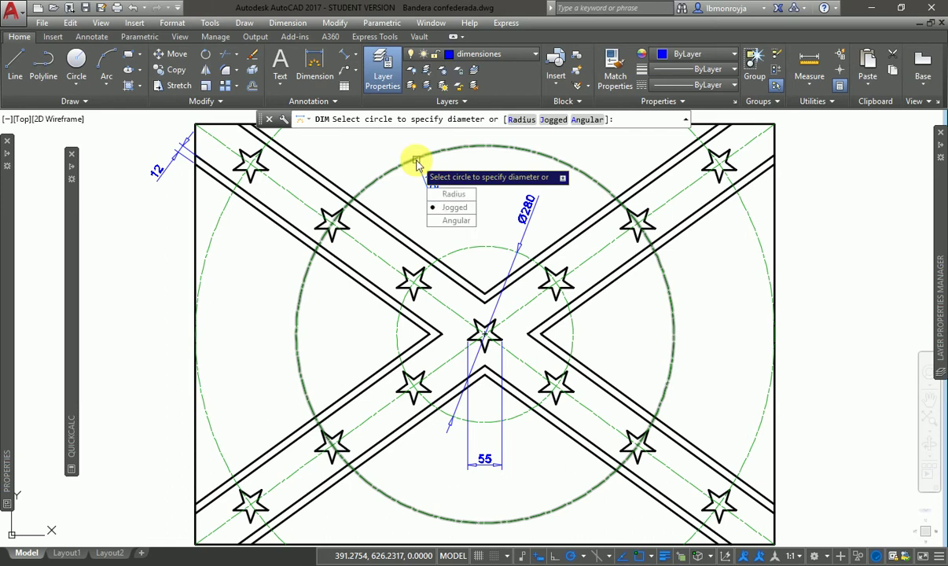
pyautogui.press('Up')
pyautogui.press('Return')
pyautogui.click(417, 161)
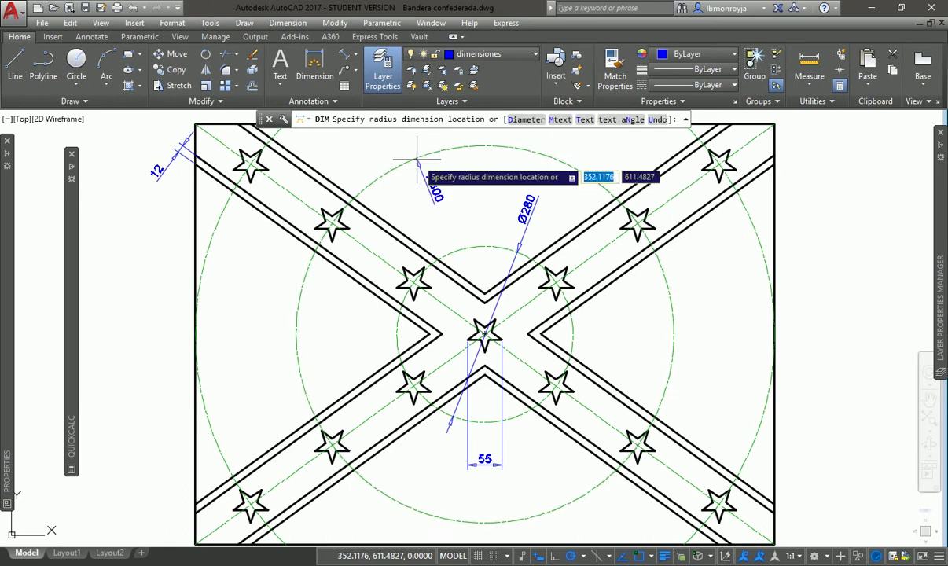
pyautogui.click(417, 161)
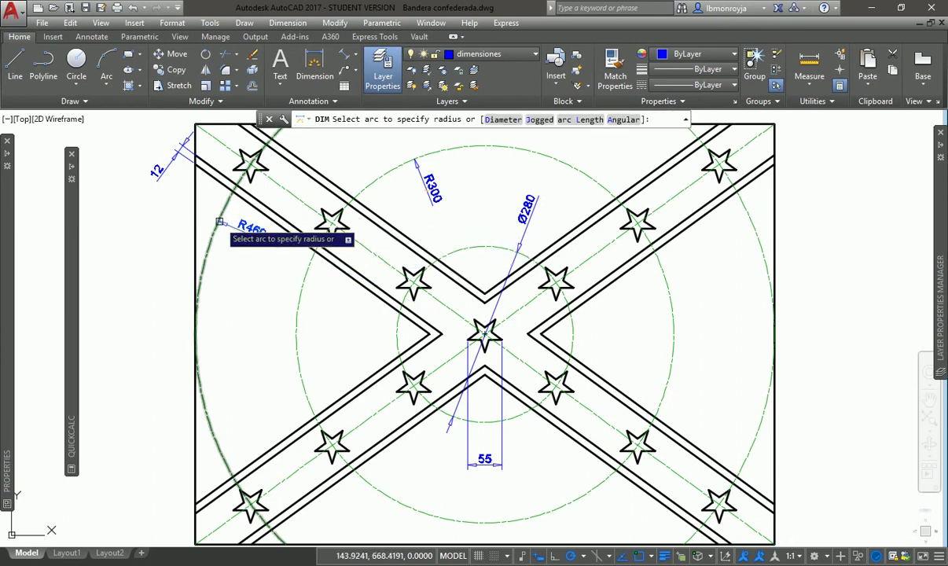
pyautogui.click(213, 245)
pyautogui.click(220, 237)
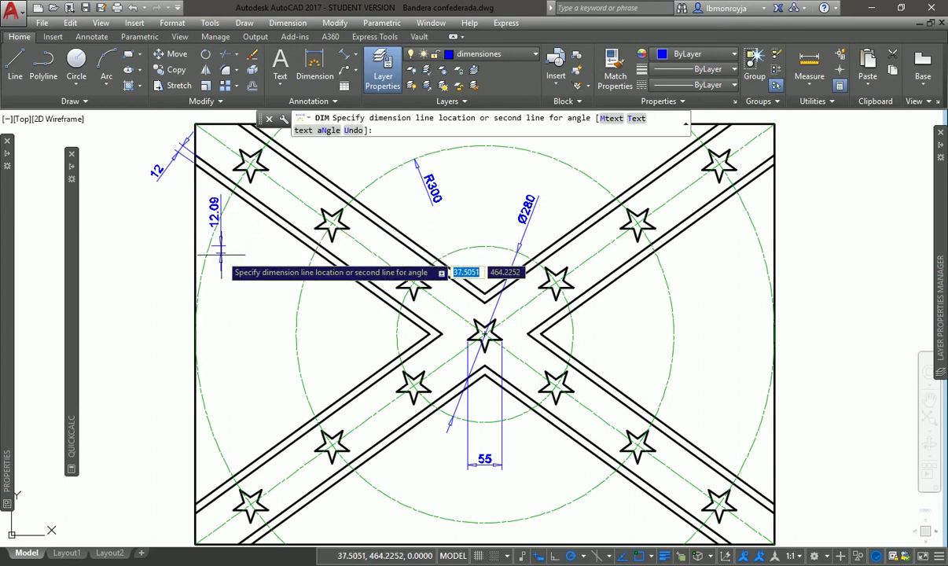
pyautogui.press('Escape')
# Dimension the radius of the outer construction circle at its upper left, placing the text inside the circle
pyautogui.write('DIM')
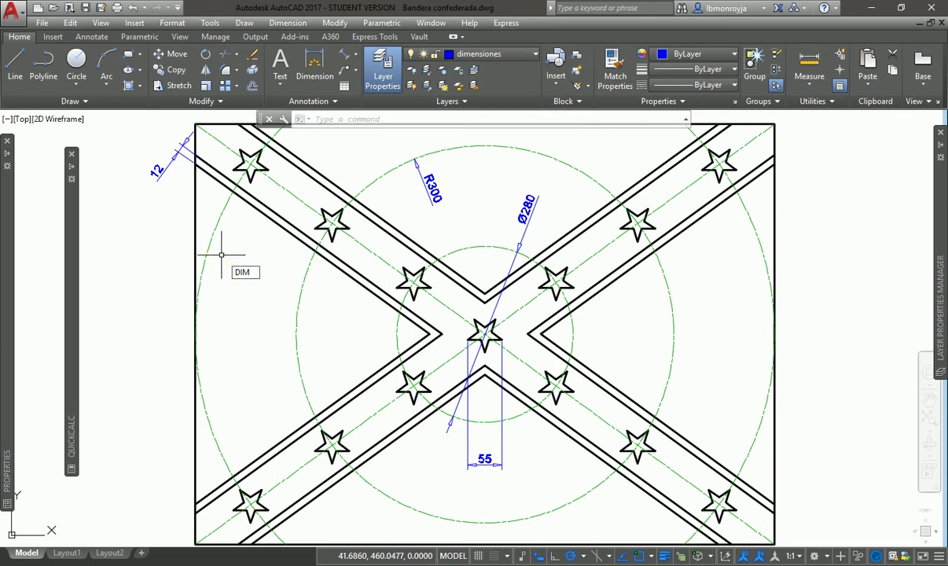
pyautogui.press('Return')
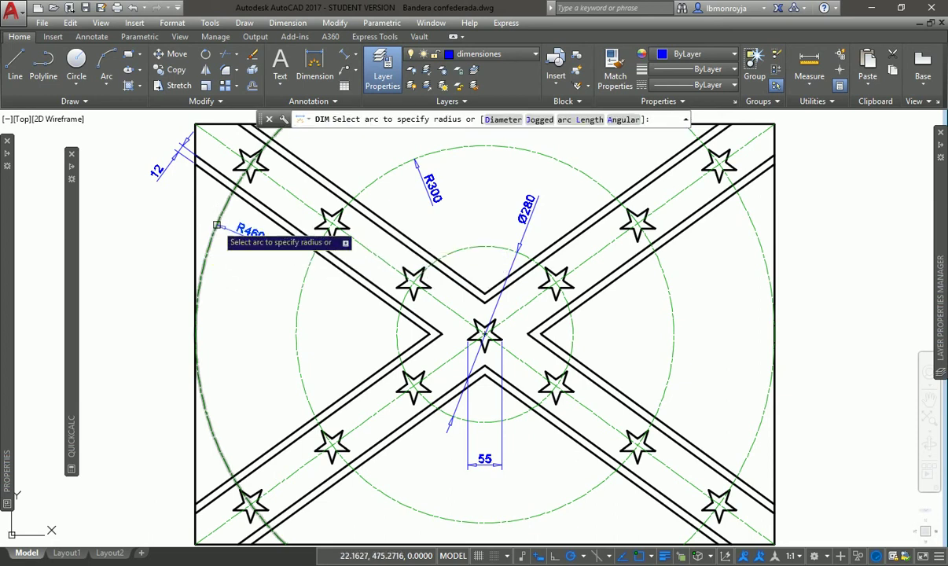
pyautogui.click(218, 229)
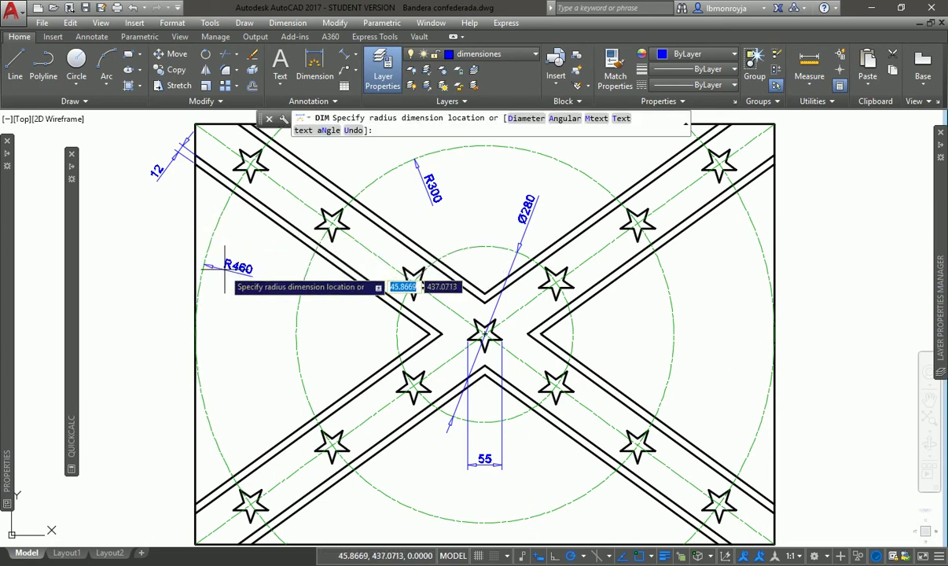
pyautogui.click(264, 267)
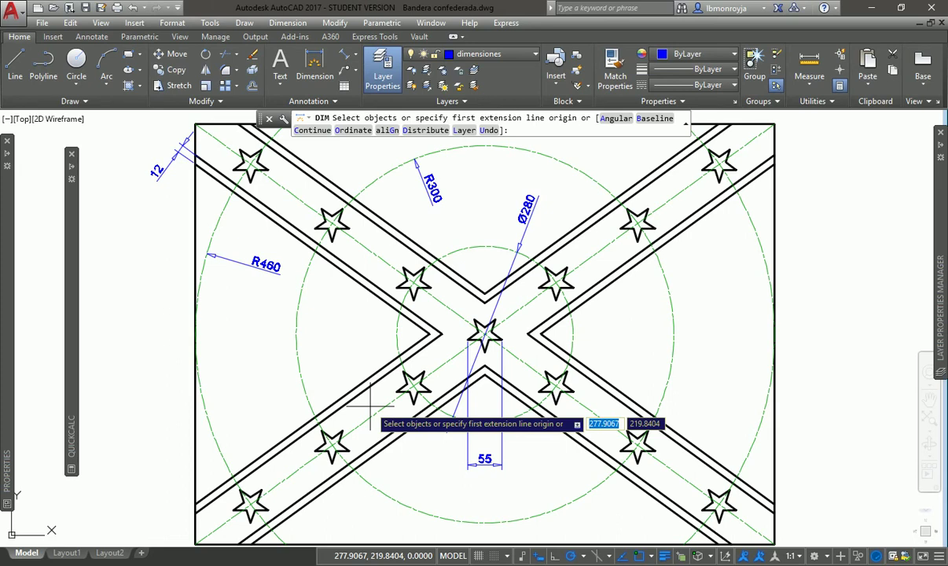
pyautogui.press('Escape')
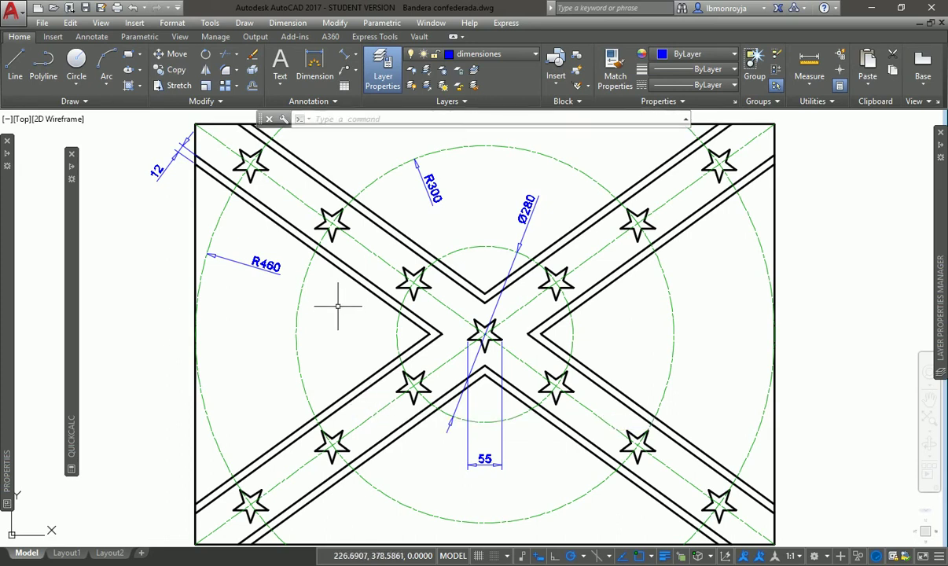
# Zoom out slightly to bring the whole flag and its dimensions into view
pyautogui.click(341, 308)
pyautogui.click(343, 311)
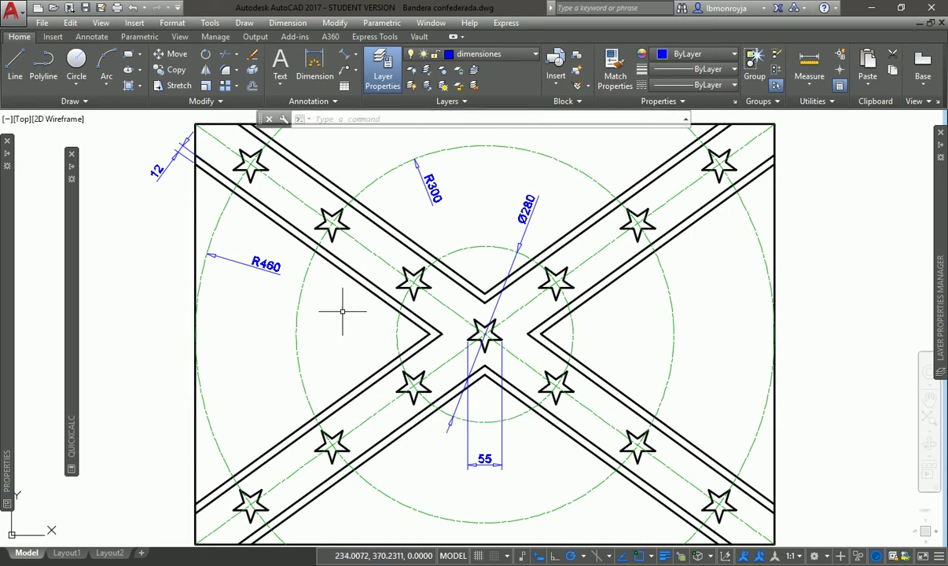
pyautogui.write('z')
pyautogui.press('Return')
pyautogui.click(345, 304)
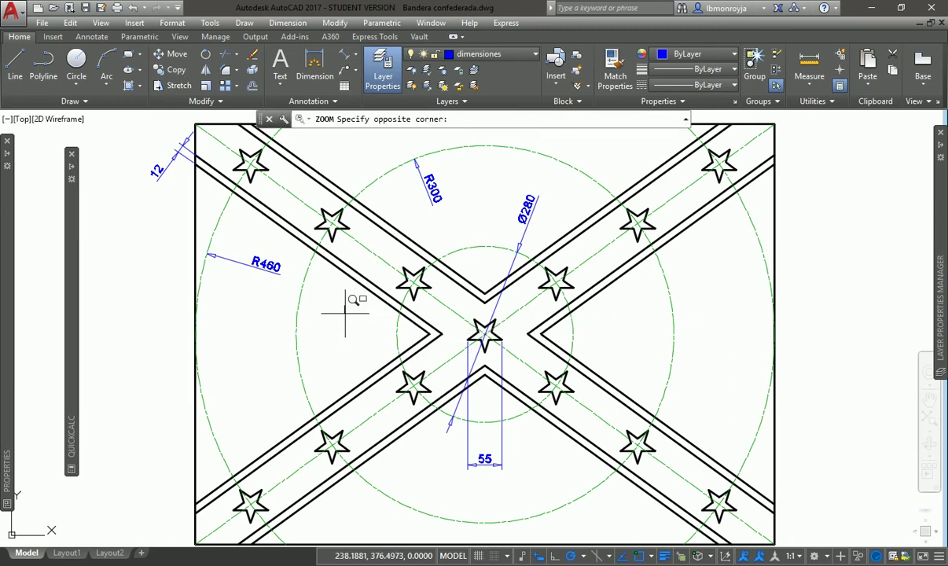
pyautogui.press('Escape')
pyautogui.write('z')
pyautogui.press('Return')
pyautogui.press('Return')
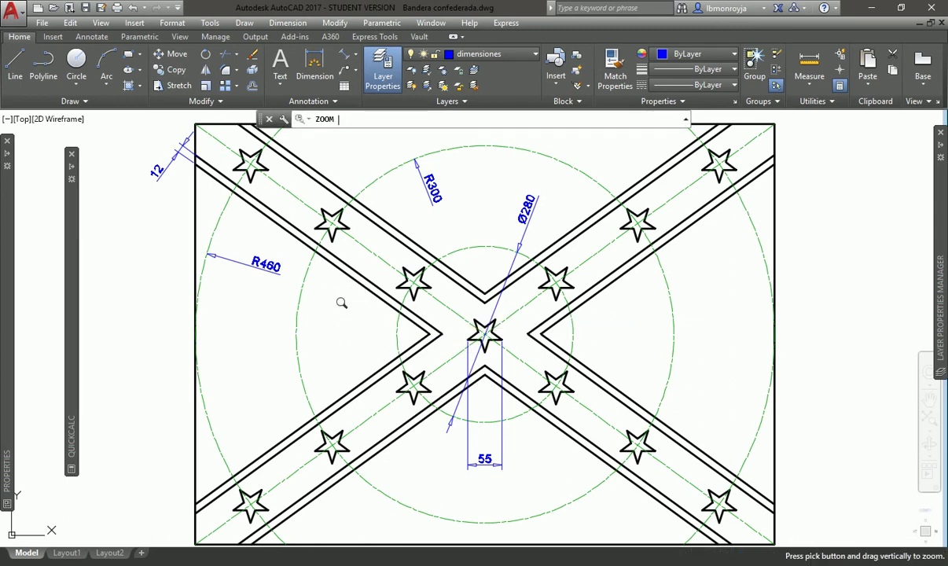
pyautogui.moveTo(346, 310); pyautogui.dragTo(346, 328)
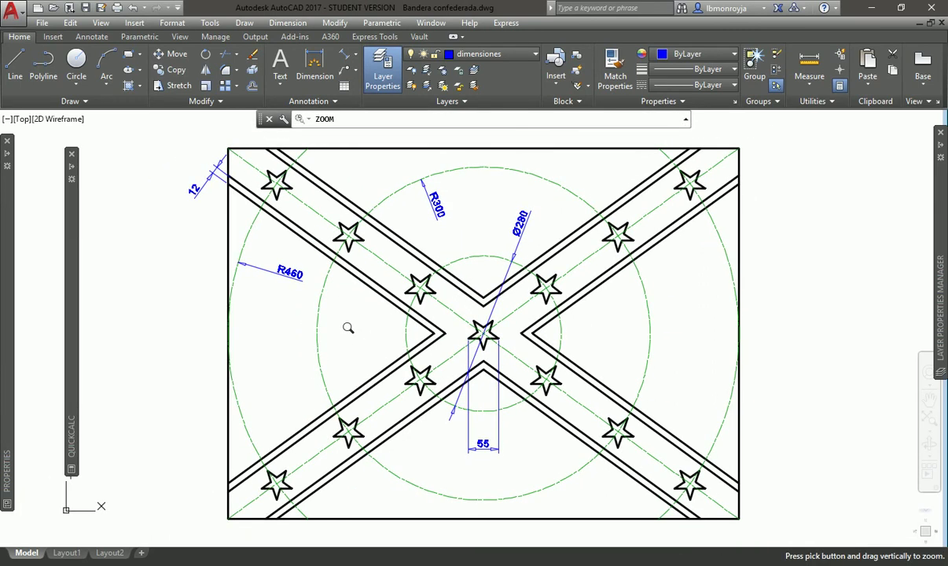
pyautogui.press('Escape')
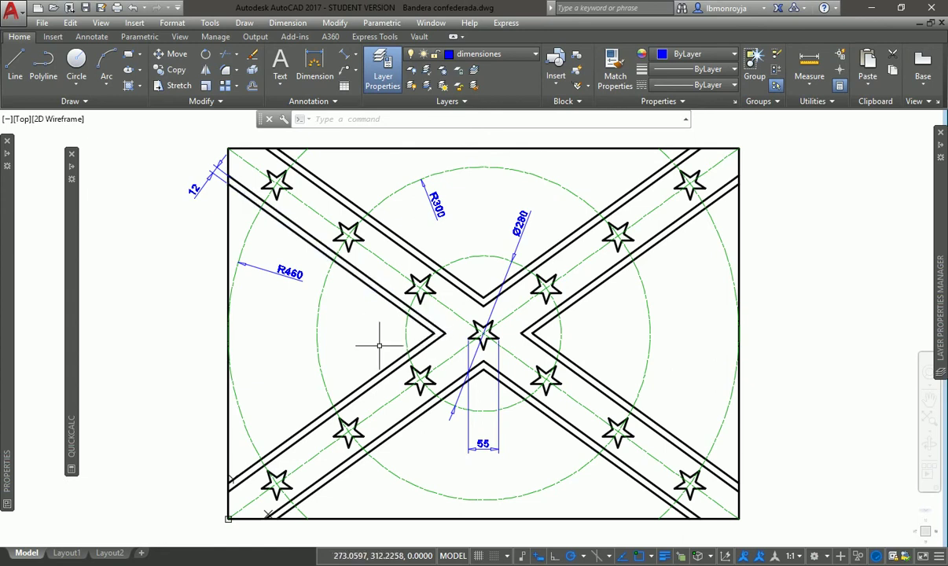
# Make ISO-25 the current dimension style
pyautogui.click(330, 101)
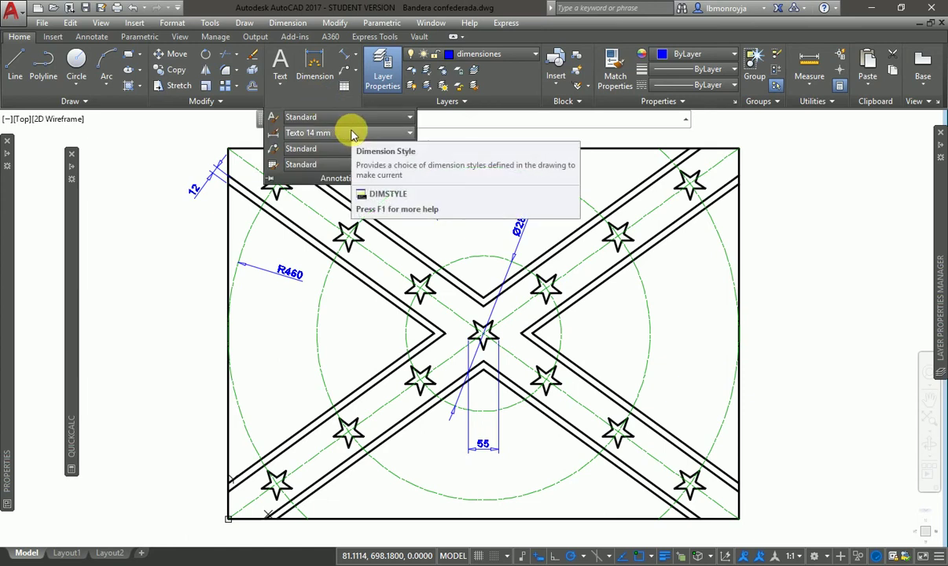
pyautogui.click(352, 134)
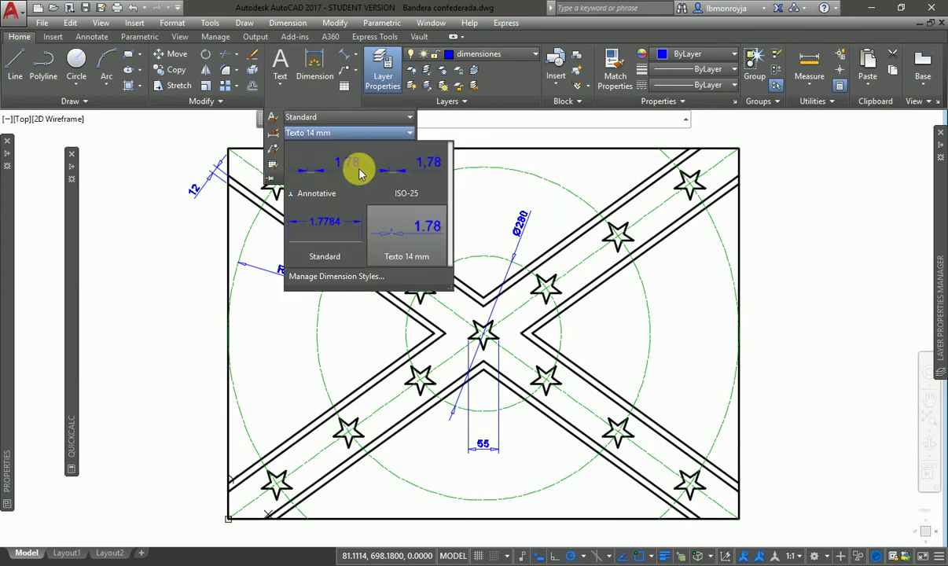
pyautogui.click(155, 299)
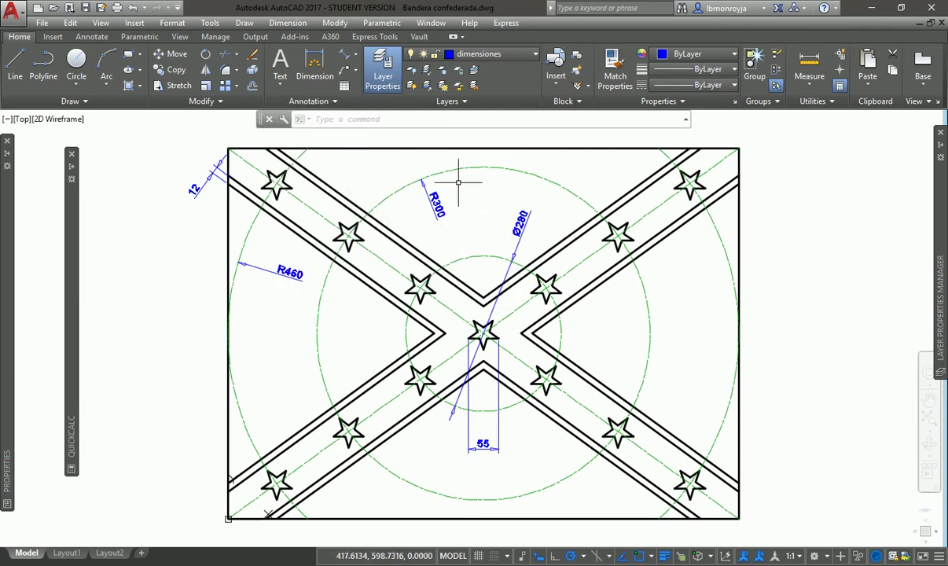
pyautogui.click(341, 106)
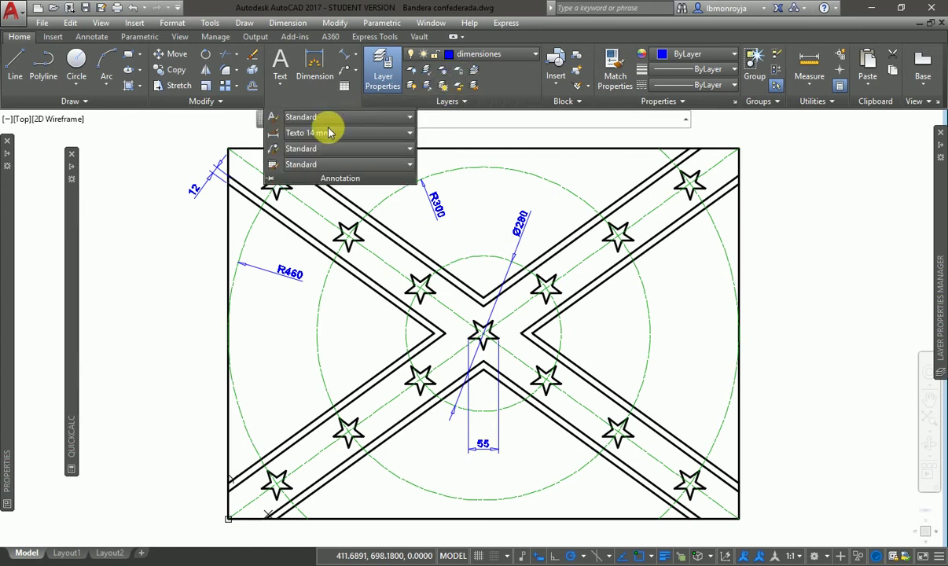
pyautogui.click(326, 134)
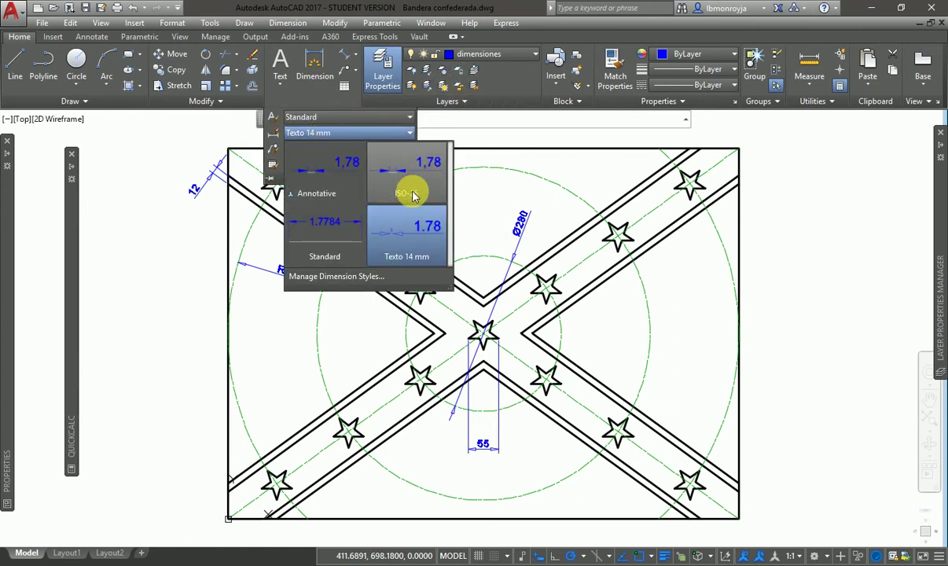
pyautogui.click(414, 191)
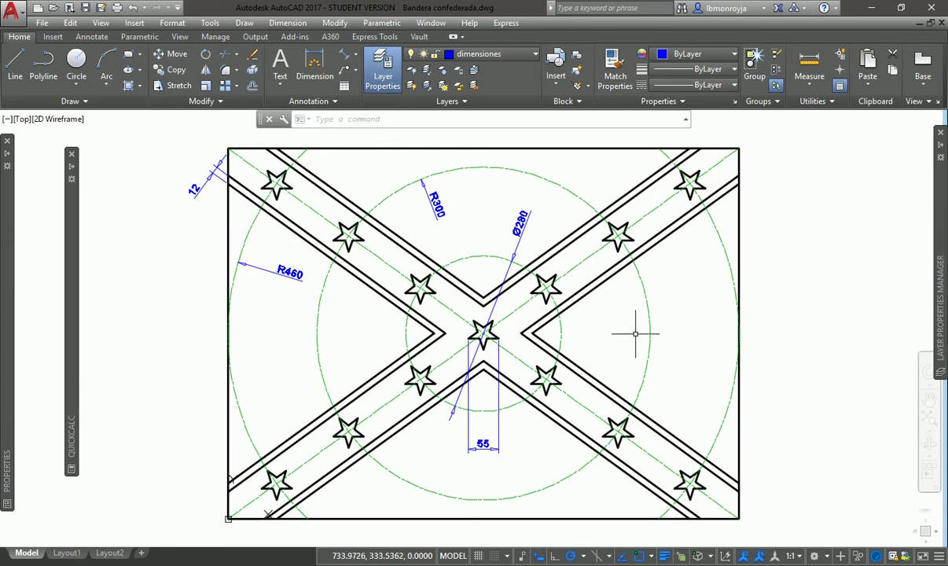
# Add an aligned dimension to the outer border line along the underside of the upper-right arm, placing it below and parallel to the line
pyautogui.write('dimali')
pyautogui.press('Return')
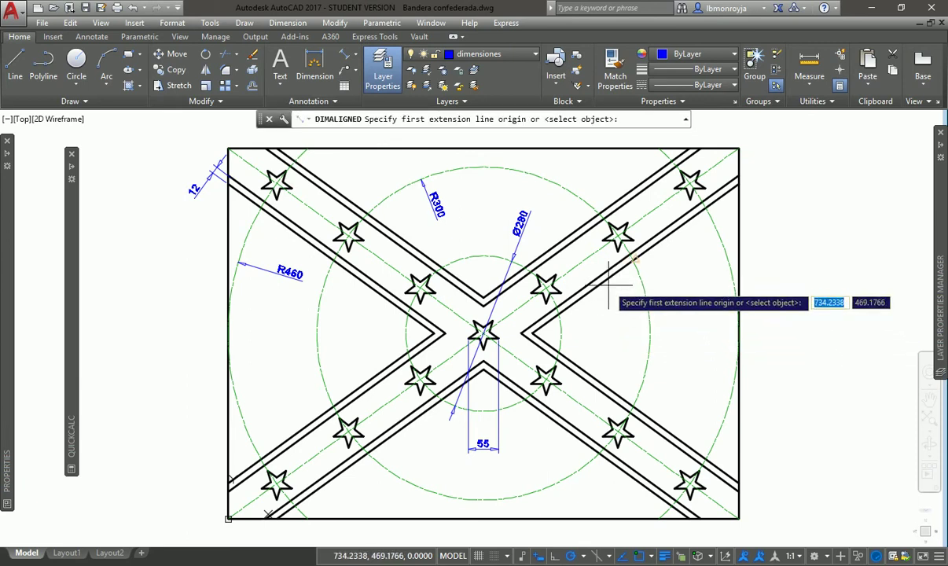
pyautogui.press('Return')
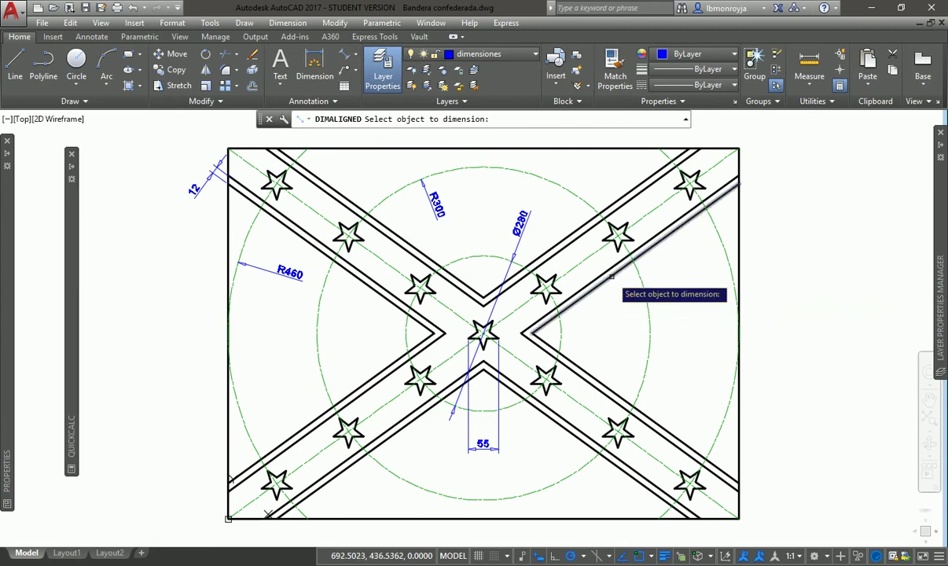
pyautogui.click(597, 287)
pyautogui.click(668, 283)
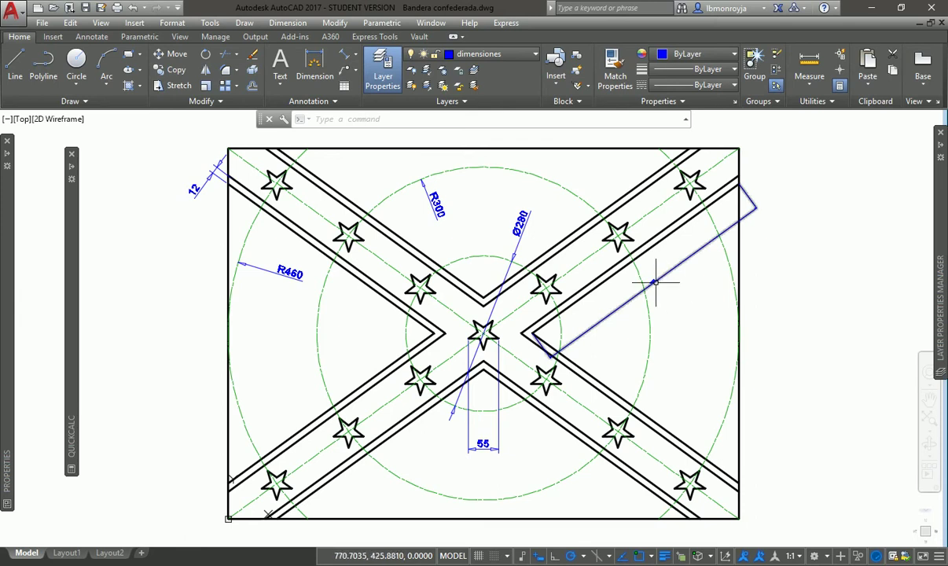
# Change the dimension style of the upper-right arm's aligned dimension to Texto 14 mm
pyautogui.click(654, 280)
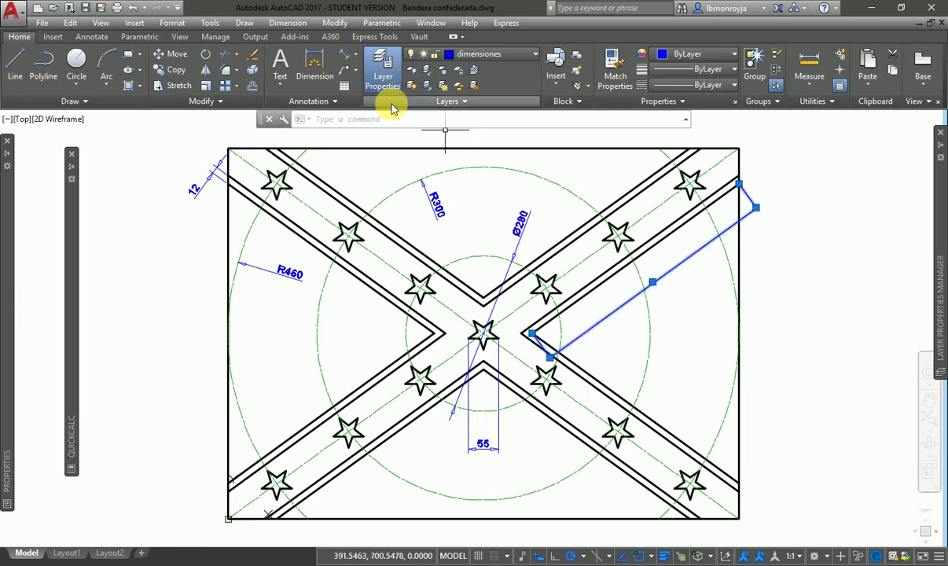
pyautogui.click(322, 100)
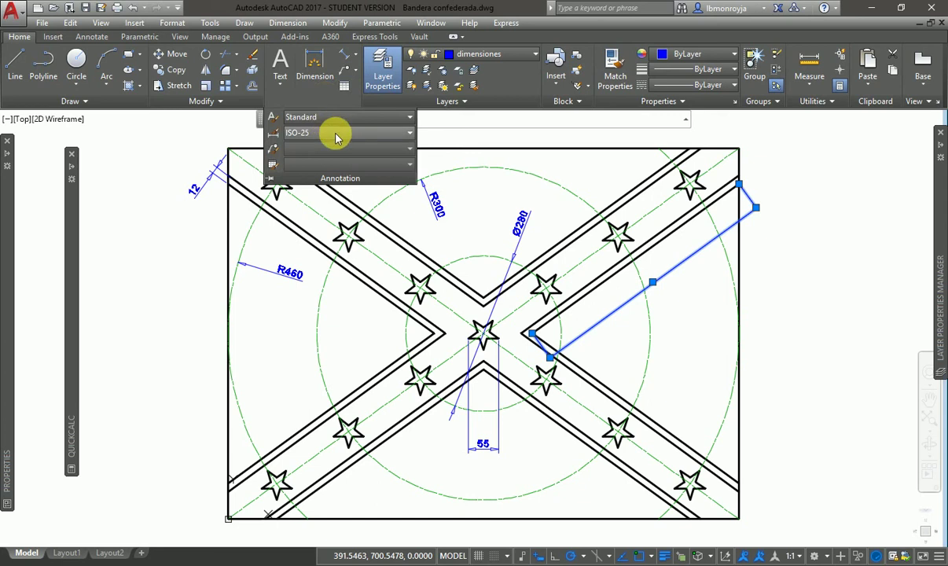
pyautogui.click(336, 134)
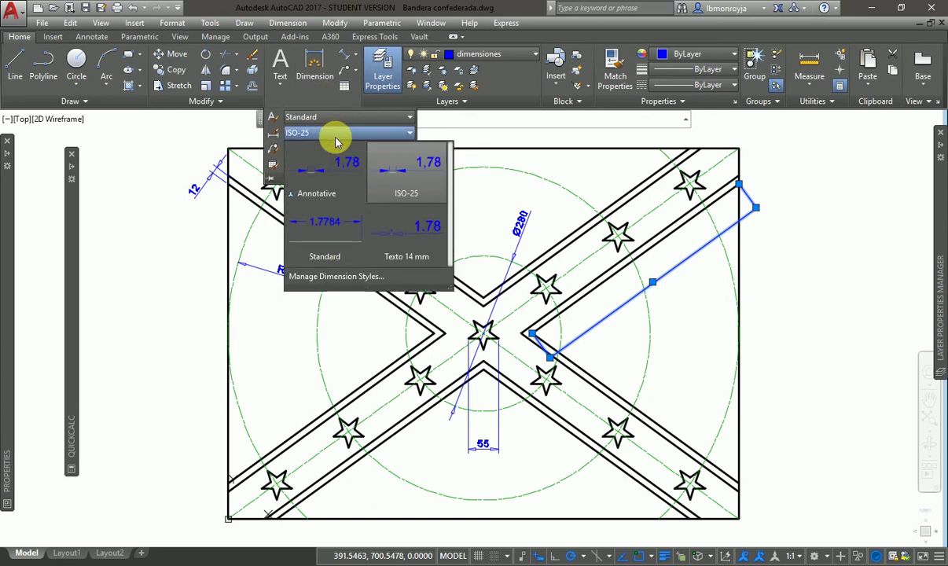
pyautogui.click(396, 235)
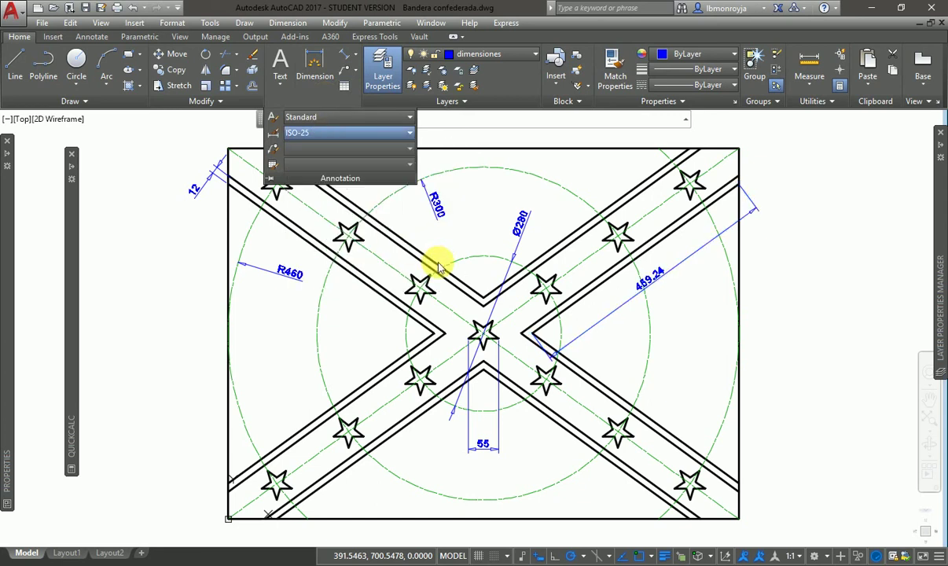
pyautogui.press('Escape')
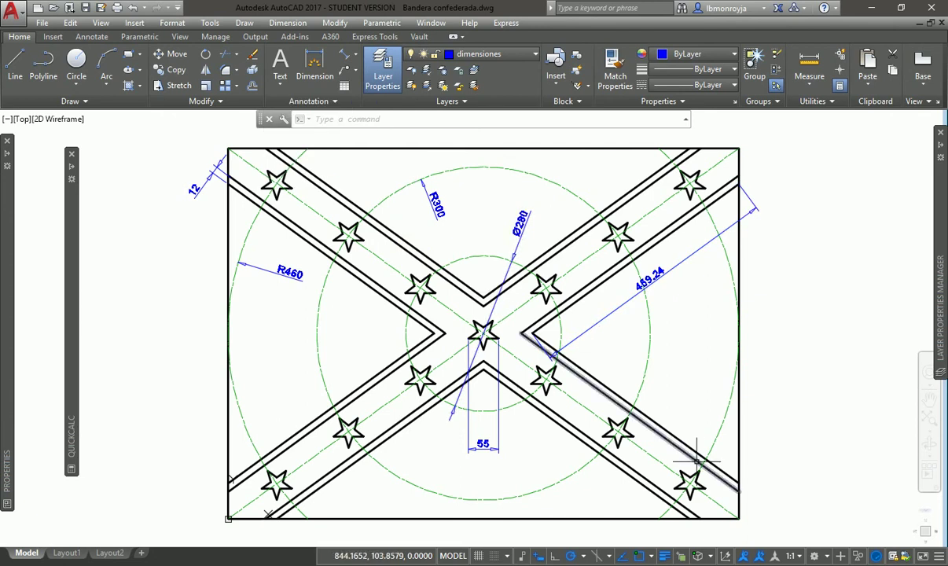
# Add an aligned dimension to an edge of the middle star on the lower-left arm, placing it above and to the left of the arm
pyautogui.doubleClick(318, 307)
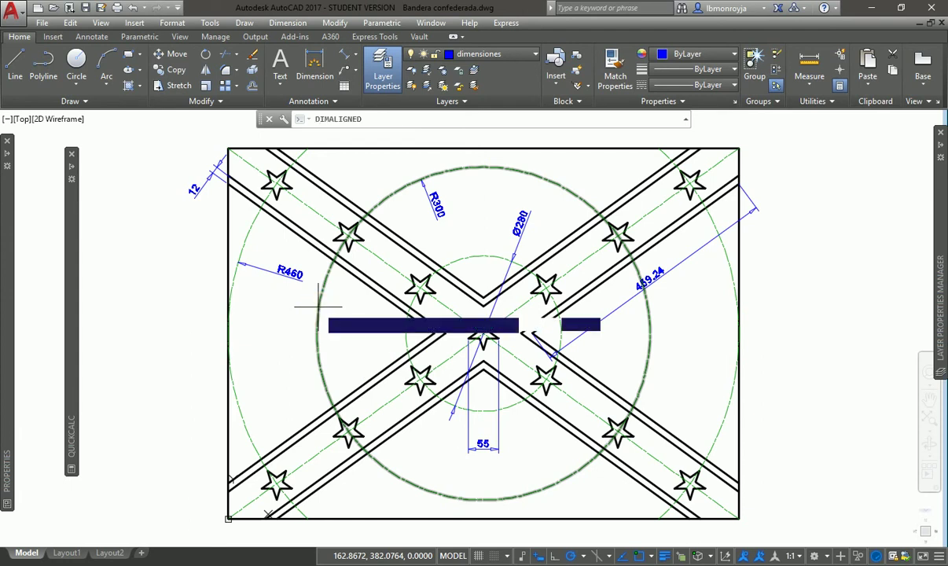
pyautogui.press('Return')
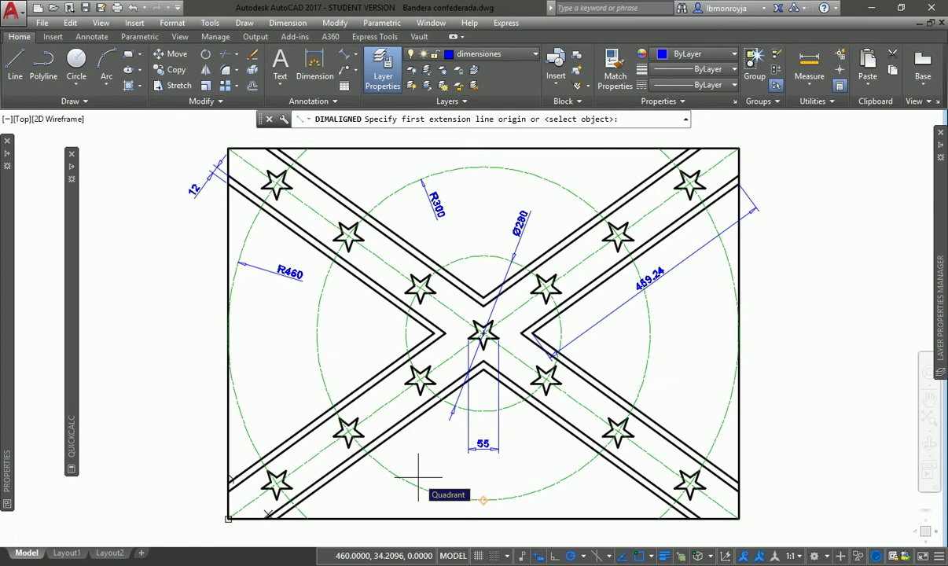
pyautogui.press('Return')
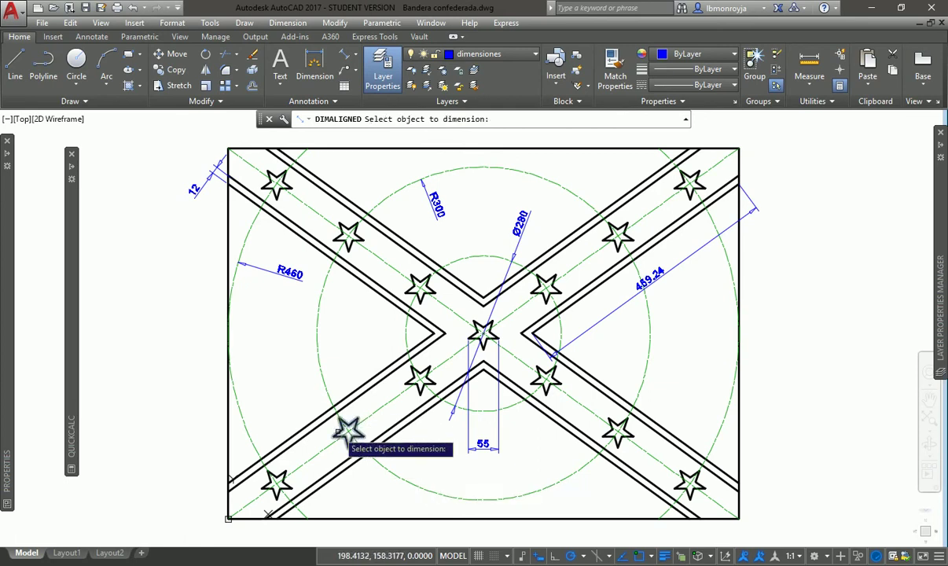
pyautogui.click(341, 431)
pyautogui.click(313, 388)
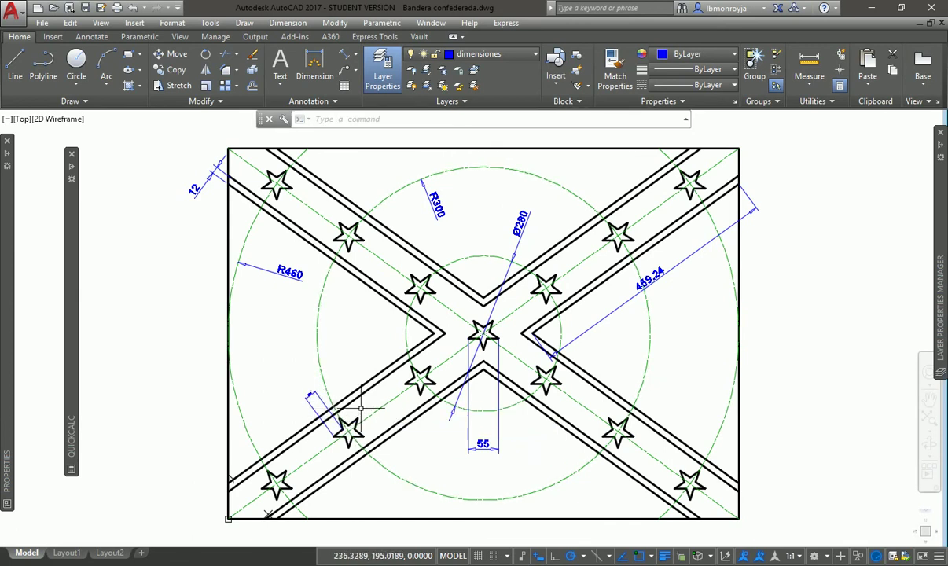
# Change the dimension style of the lower-left star's edge dimension to Texto 14 mm through its properties
pyautogui.click(307, 398)
pyautogui.rightClick(319, 402)
pyautogui.press('Escape')
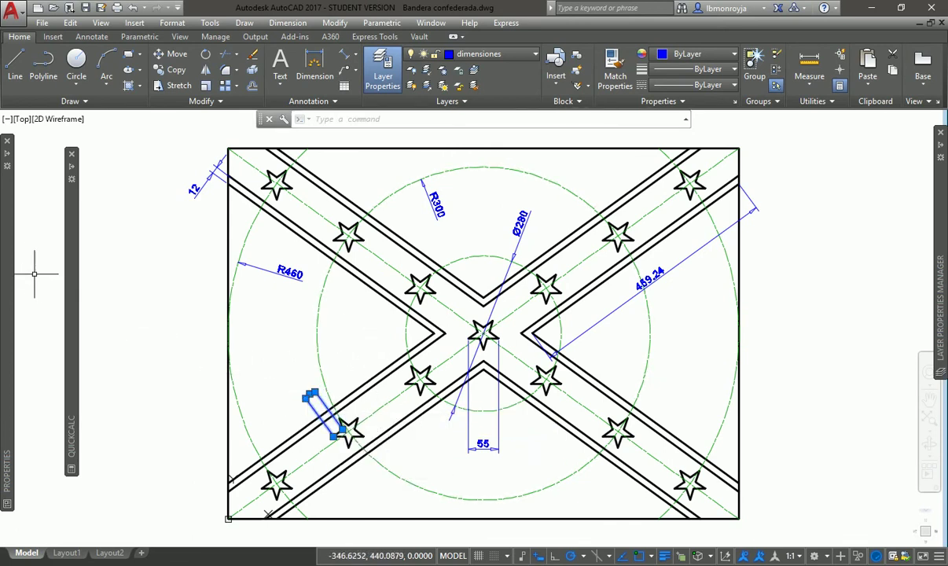
pyautogui.moveTo(7, 256)
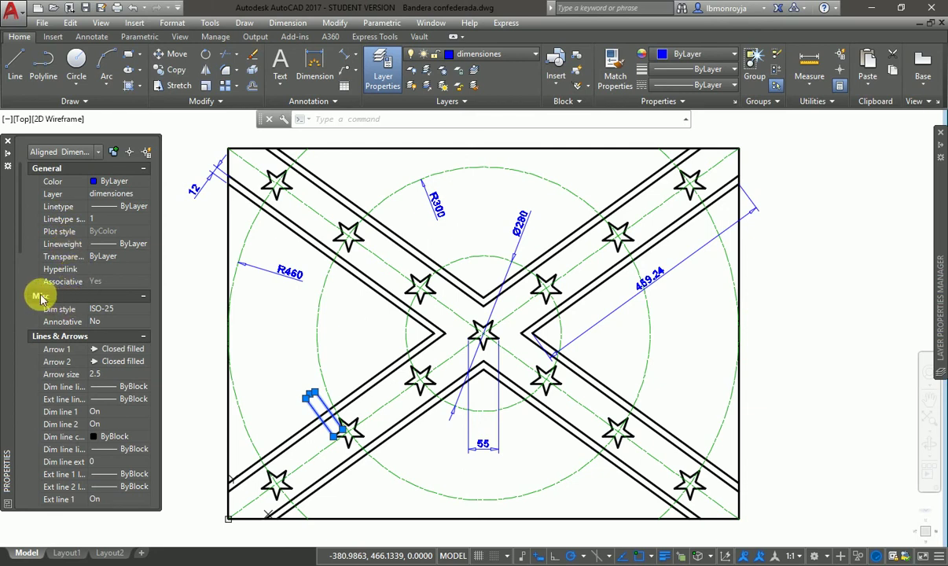
pyautogui.click(110, 311)
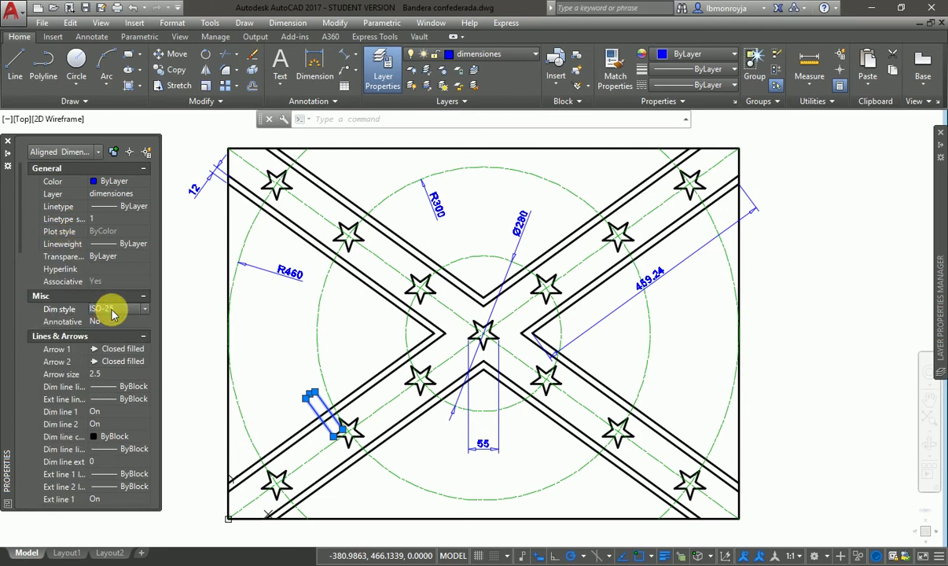
pyautogui.click(112, 311)
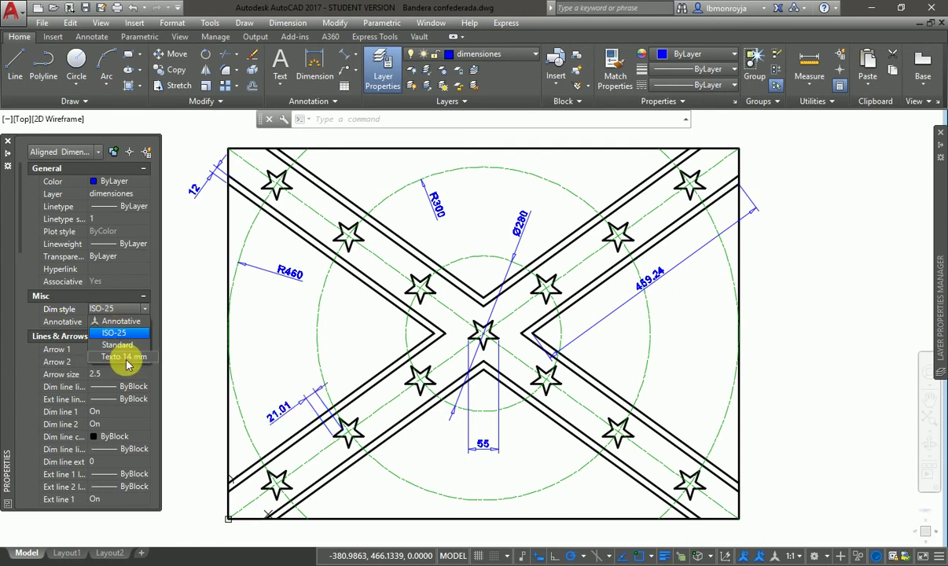
pyautogui.click(126, 356)
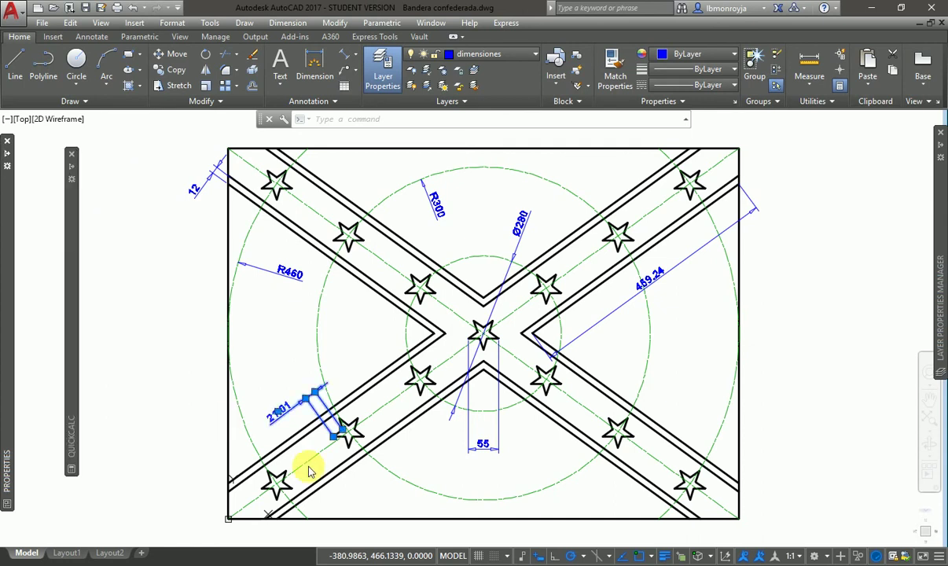
pyautogui.press('Escape')
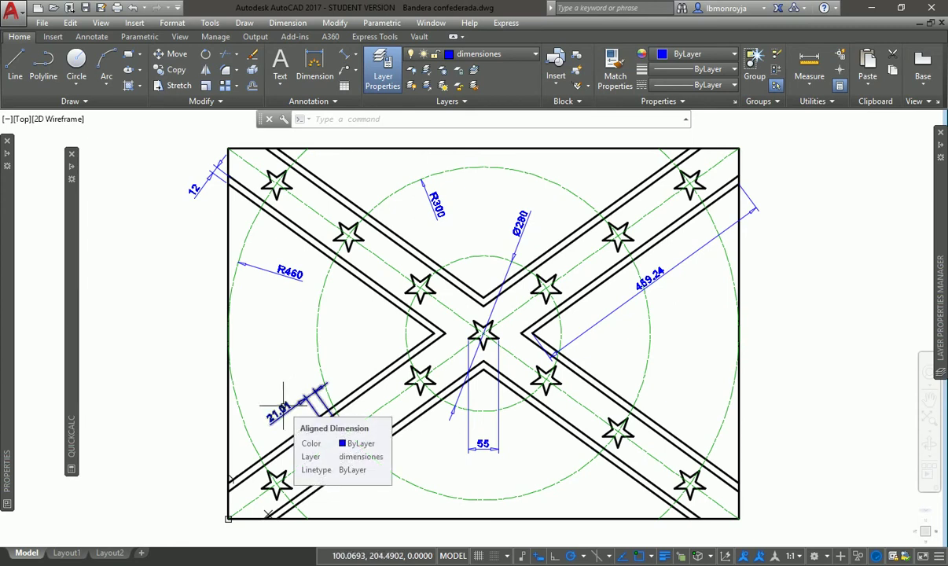
# Delete the aligned dimensions on the middle star of the lower-left arm and along the upper-right arm
pyautogui.click(283, 401)
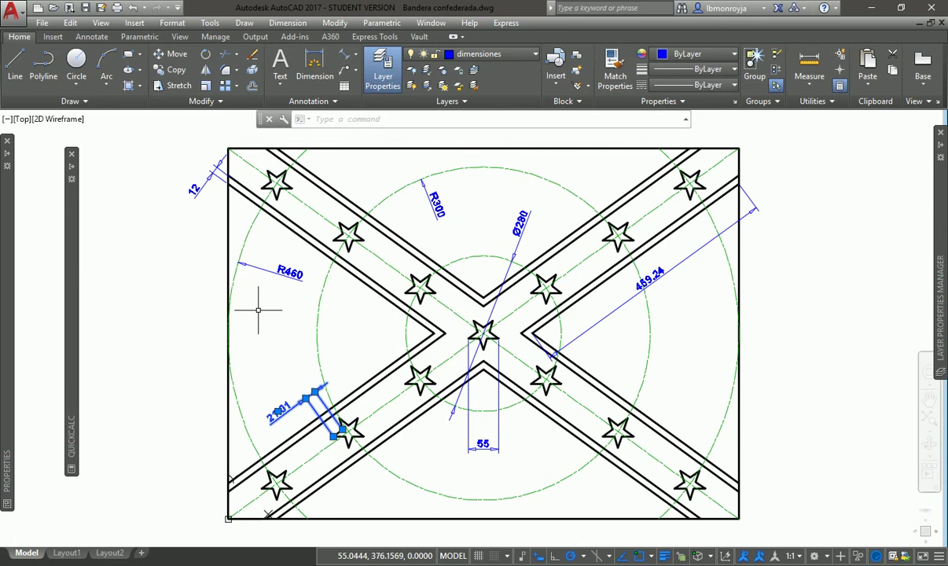
pyautogui.press('Delete')
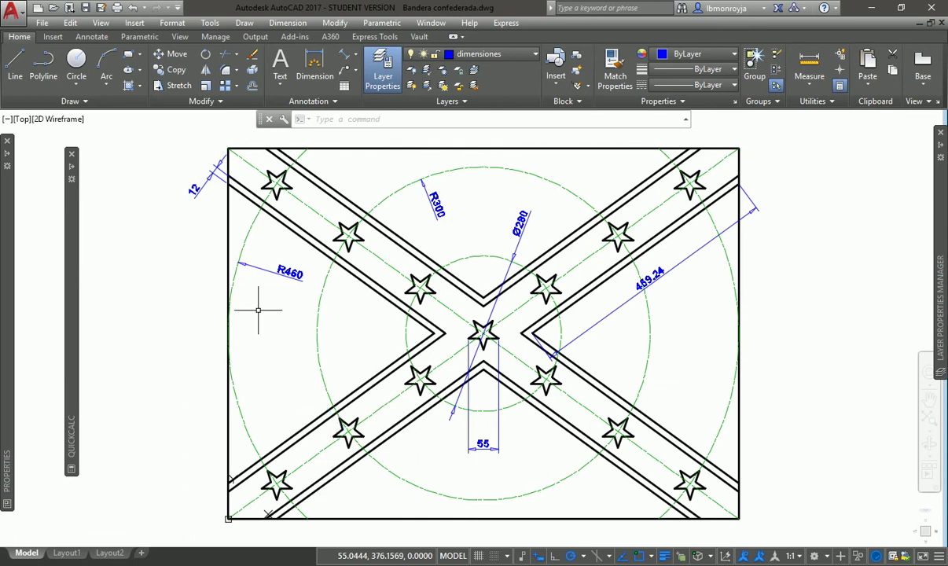
pyautogui.click(656, 272)
pyautogui.press('Delete')
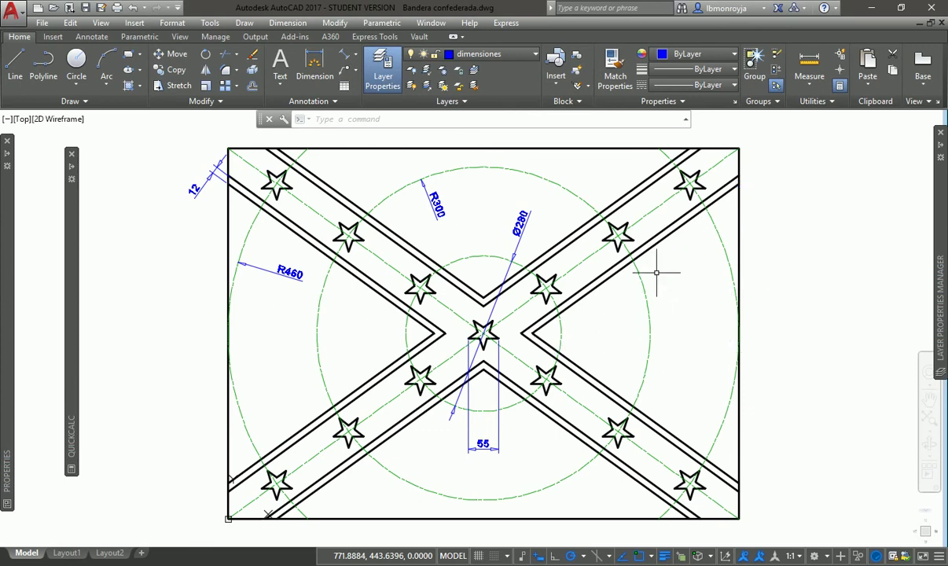
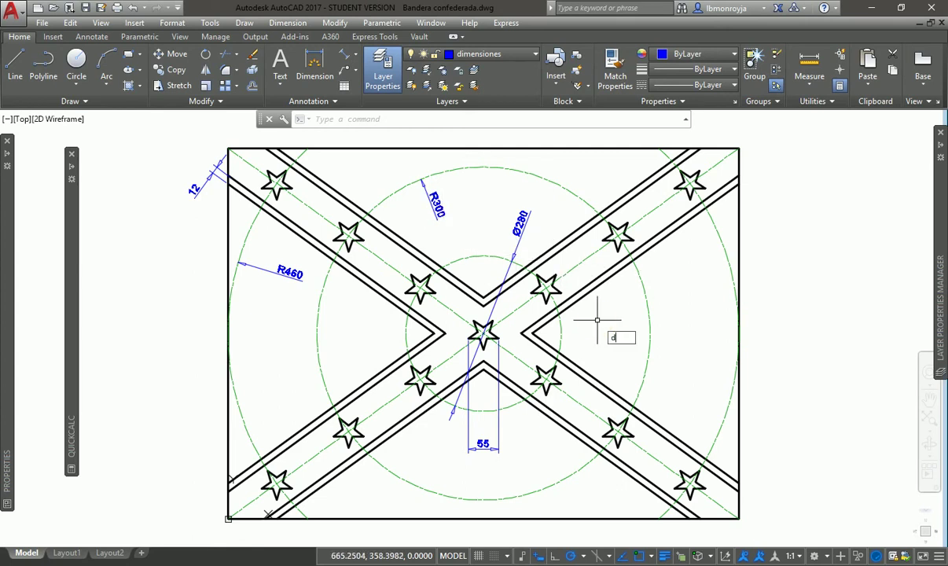
# Add an angular dimension between the outer border lines of the upper-right and lower-right arms, placing its arc inside the flag's right-hand opening
pyautogui.write('imang')
pyautogui.press('Return')
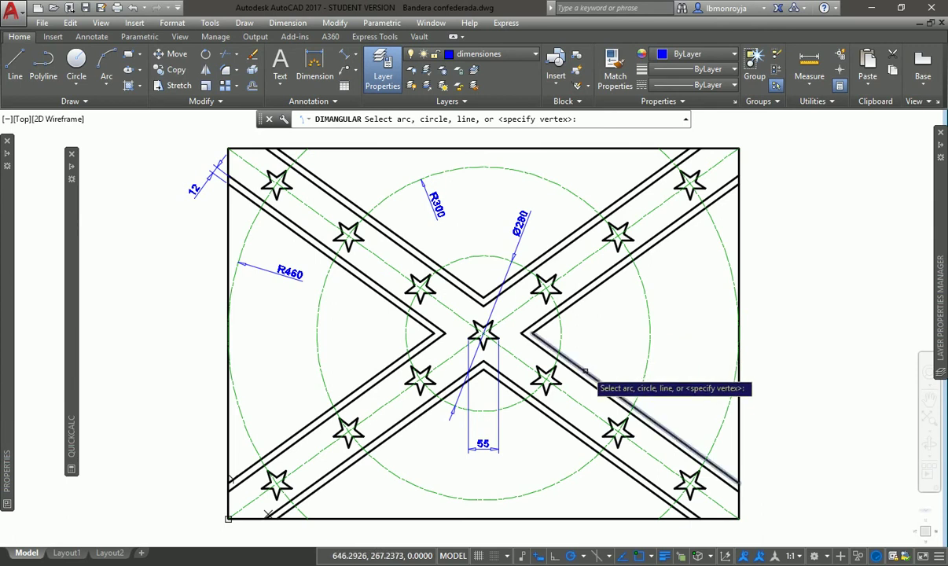
pyautogui.click(585, 371)
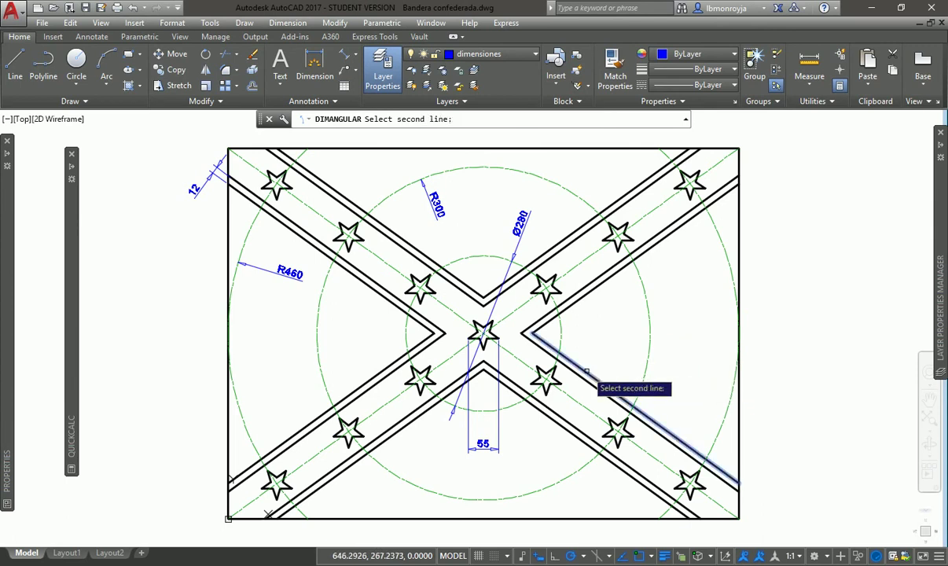
pyautogui.click(579, 298)
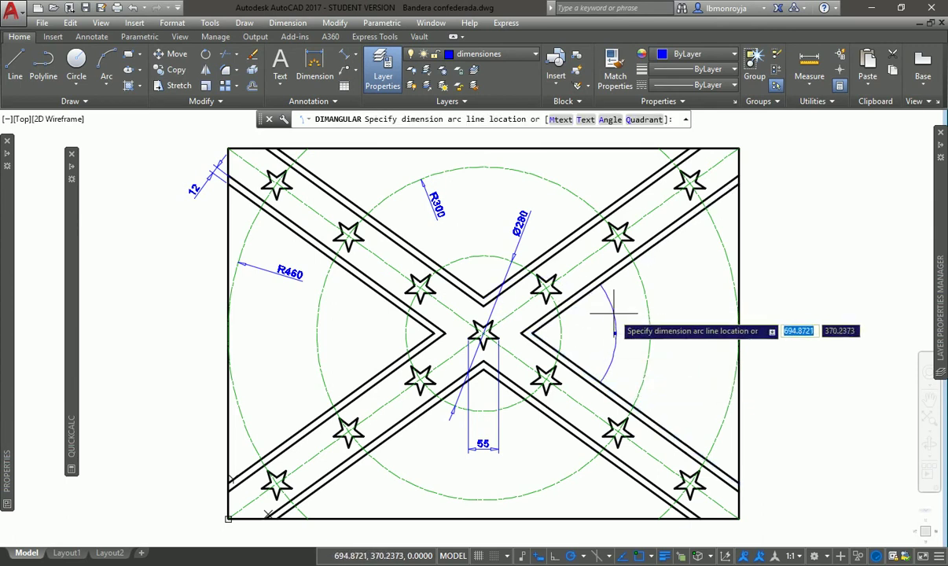
pyautogui.click(604, 320)
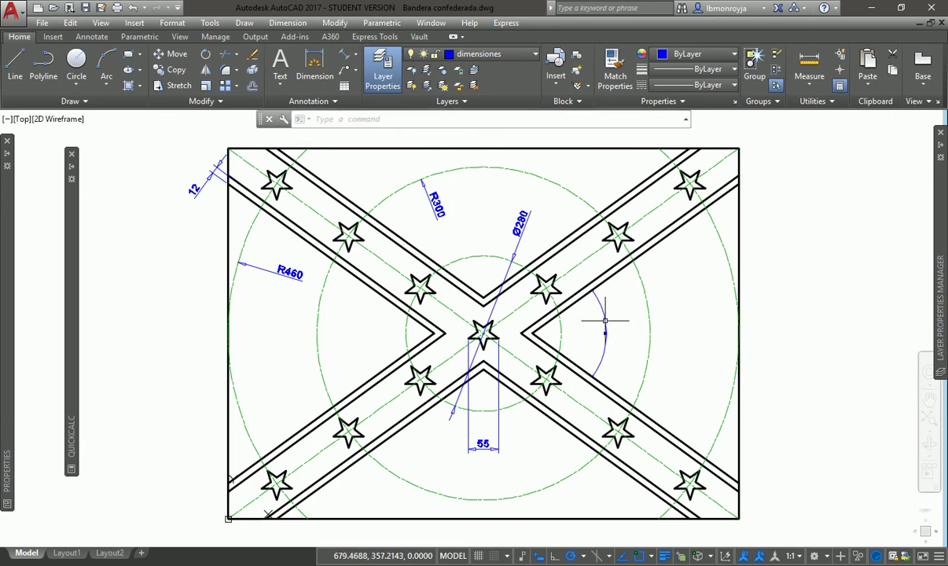
# Match the properties of the centre star's horizontal width dimension onto the angular dimension between the right-hand arms
pyautogui.write('a')
pyautogui.press('Return')
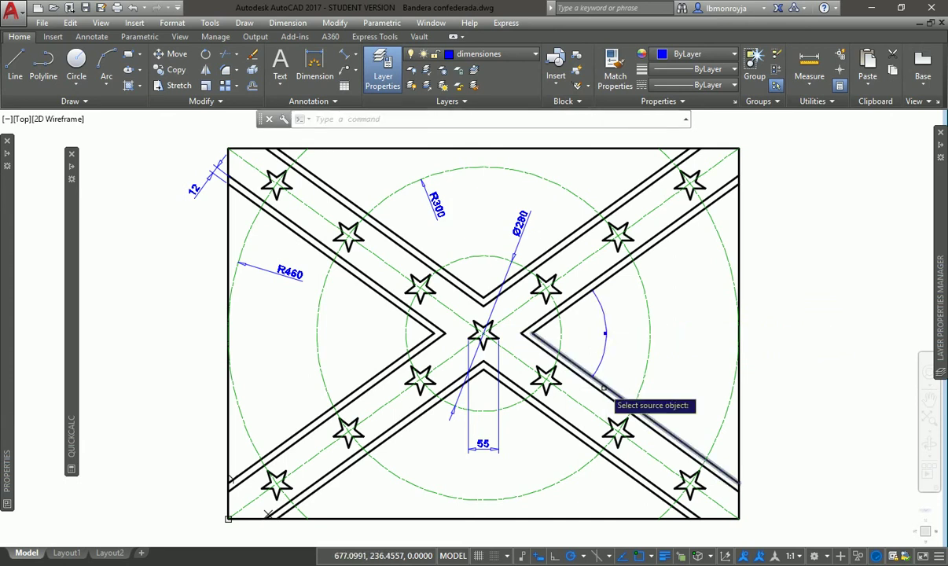
pyautogui.click(485, 440)
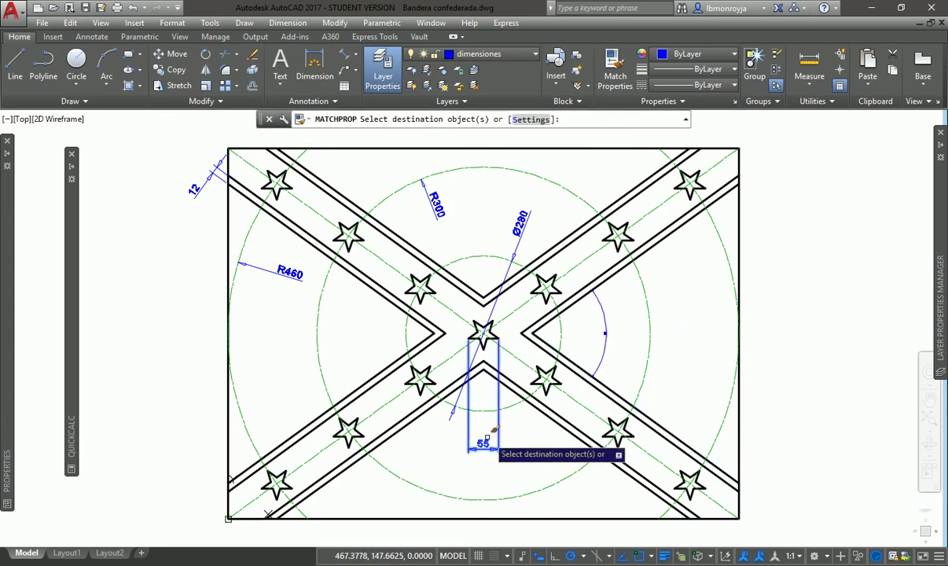
pyautogui.click(604, 339)
pyautogui.press('Return')
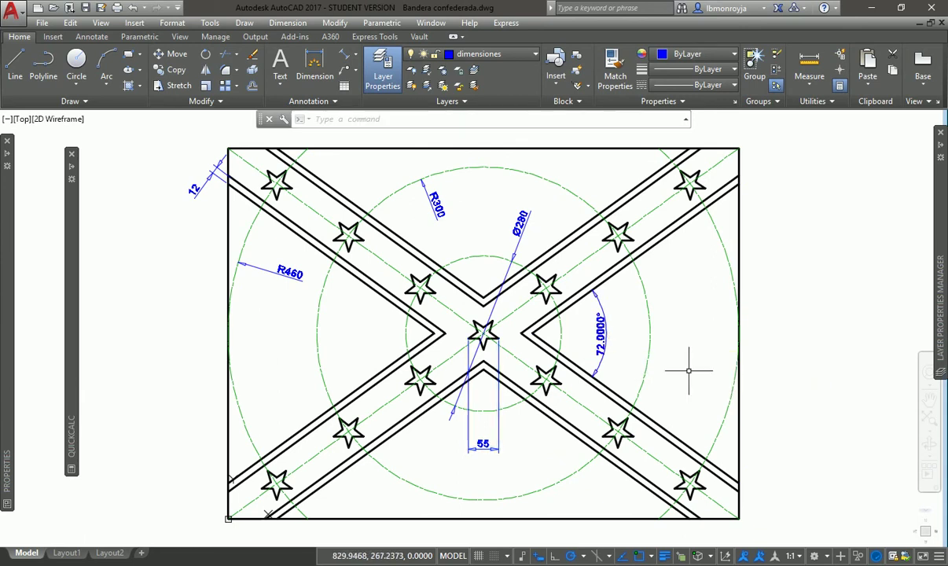
pyautogui.write('z')
pyautogui.press('Return')
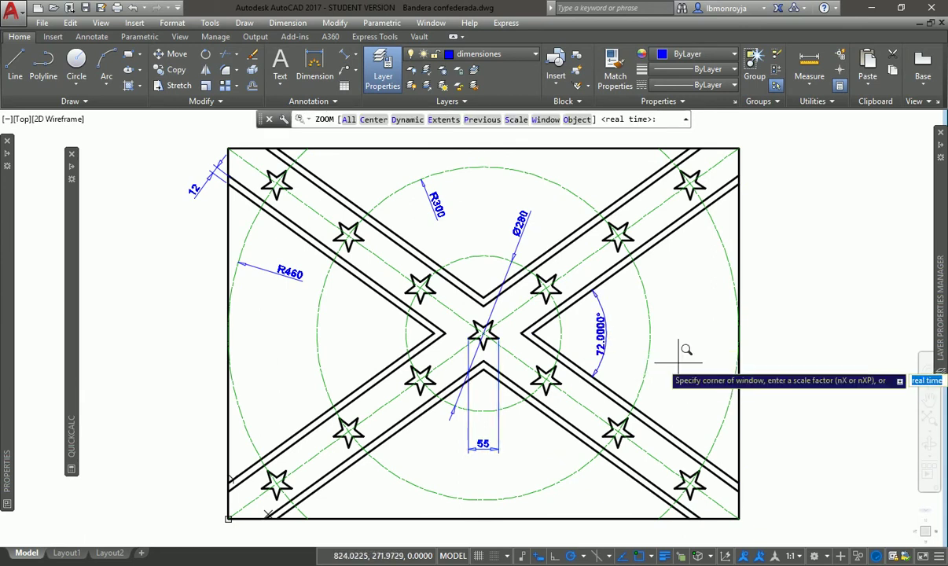
pyautogui.click(532, 260)
pyautogui.click(715, 422)
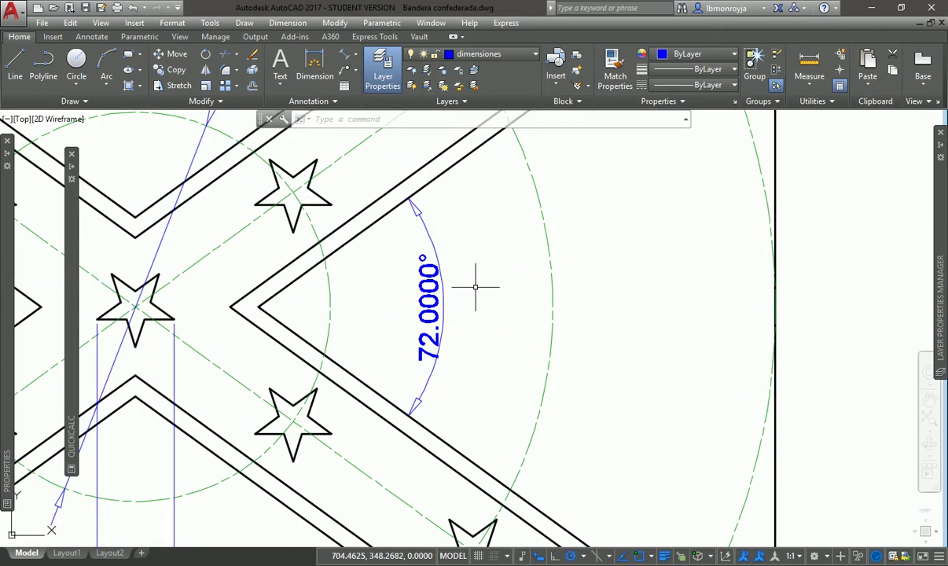
pyautogui.write('d')
pyautogui.press('Return')
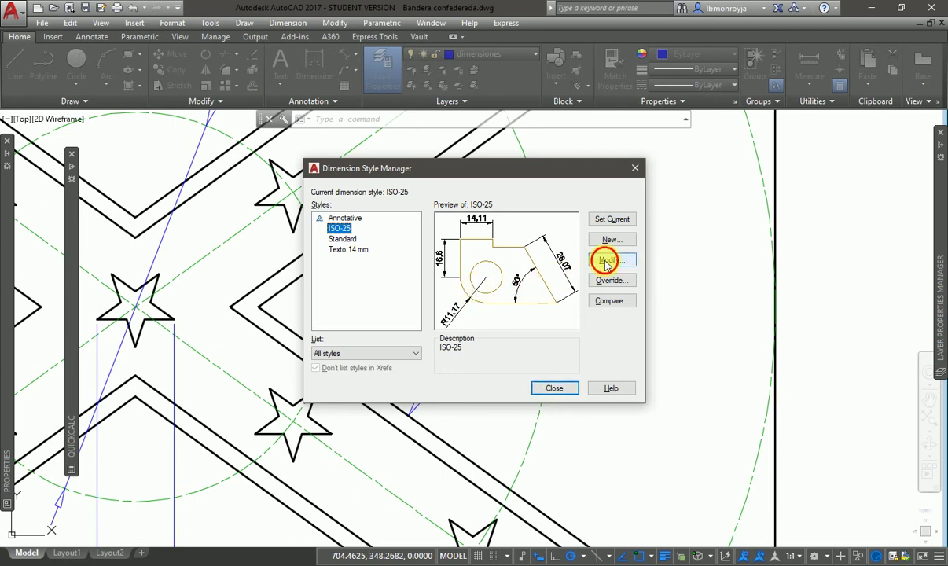
pyautogui.click(607, 262)
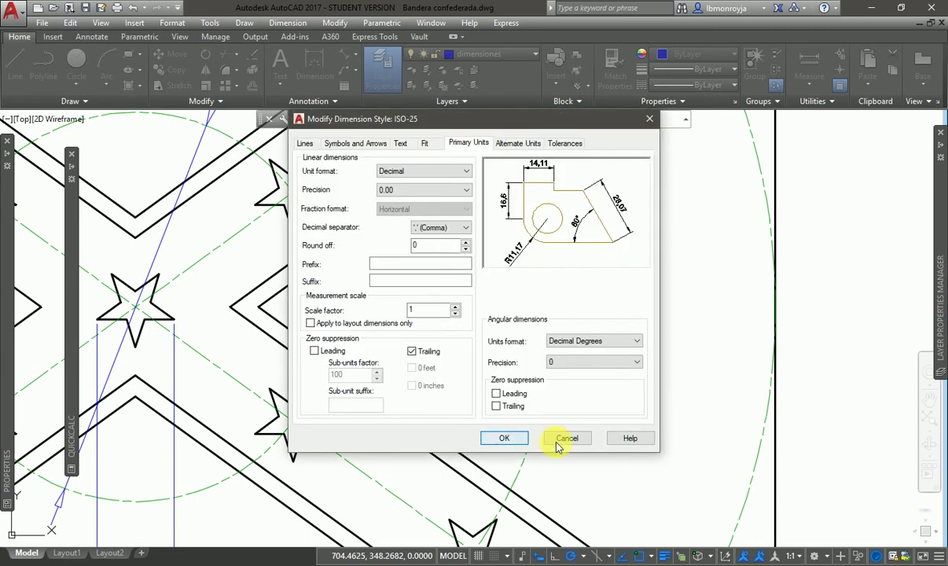
pyautogui.click(556, 442)
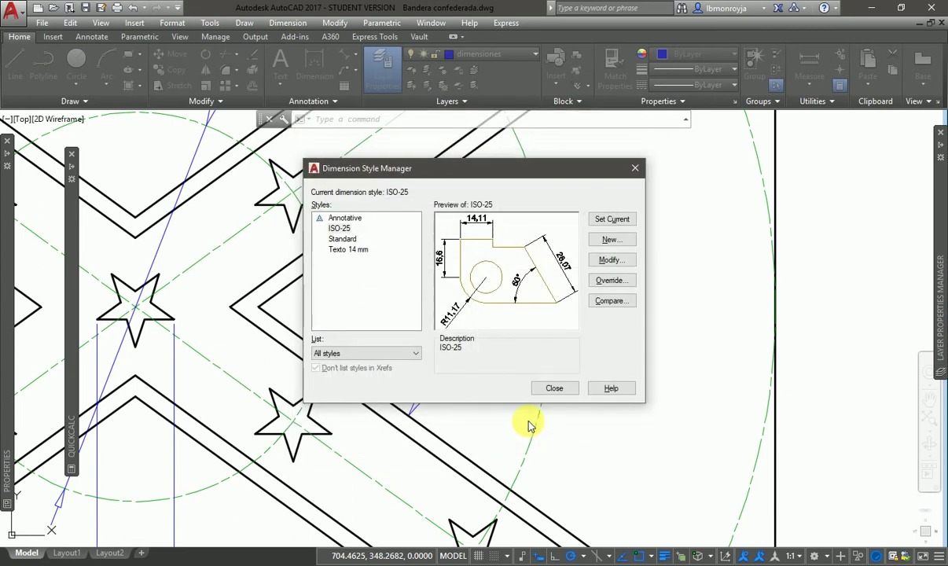
# Make Texto 14 mm the current dimension style and suppress trailing zeros in its angular dimensions
pyautogui.doubleClick(343, 250)
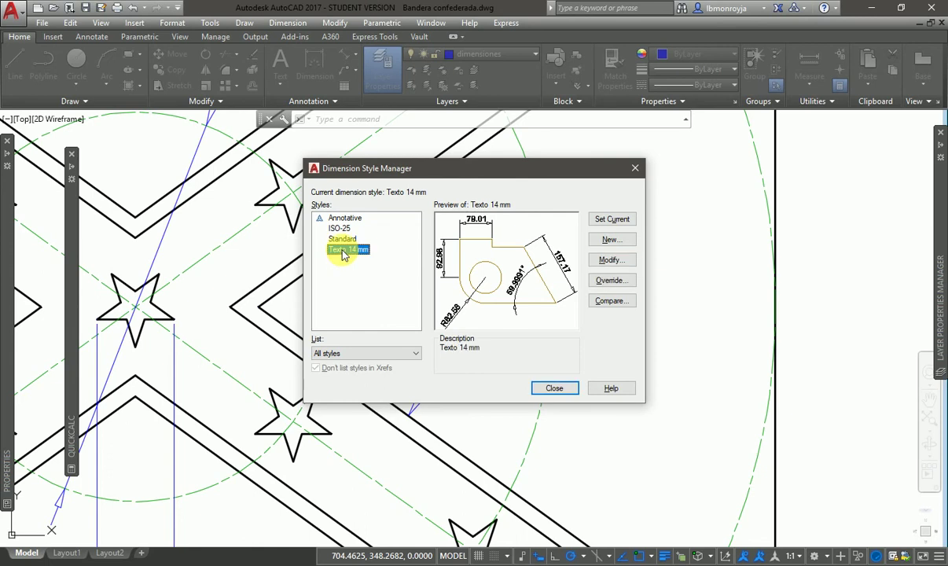
pyautogui.click(610, 263)
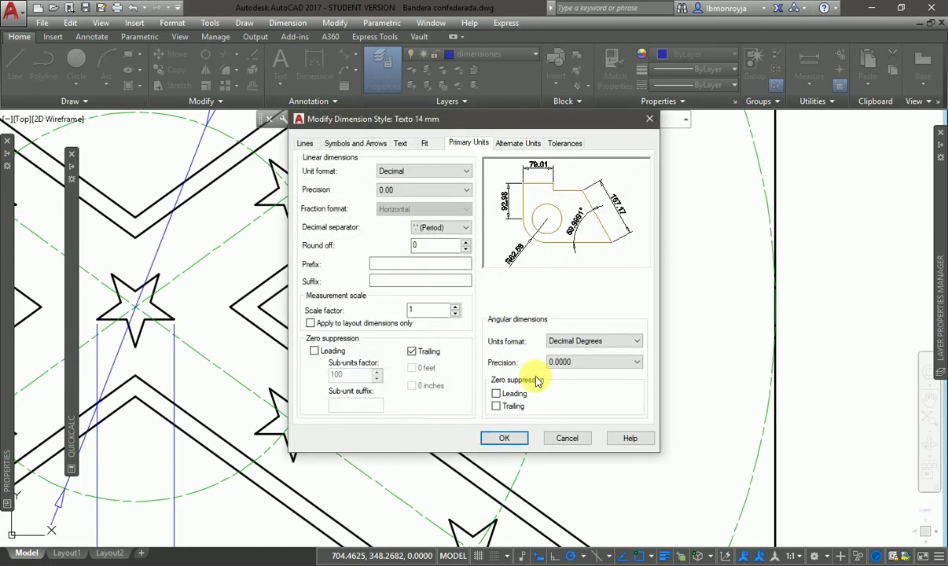
pyautogui.click(496, 407)
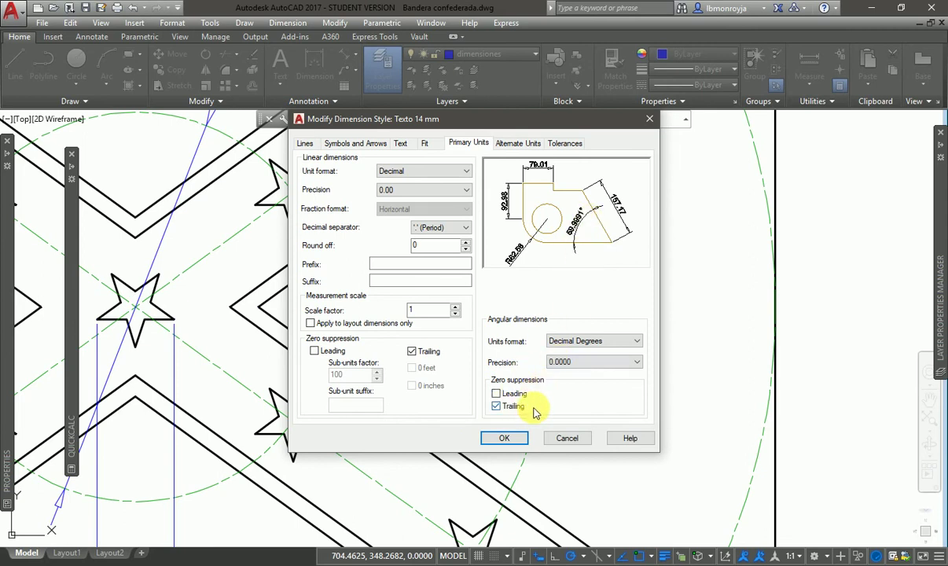
pyautogui.click(502, 438)
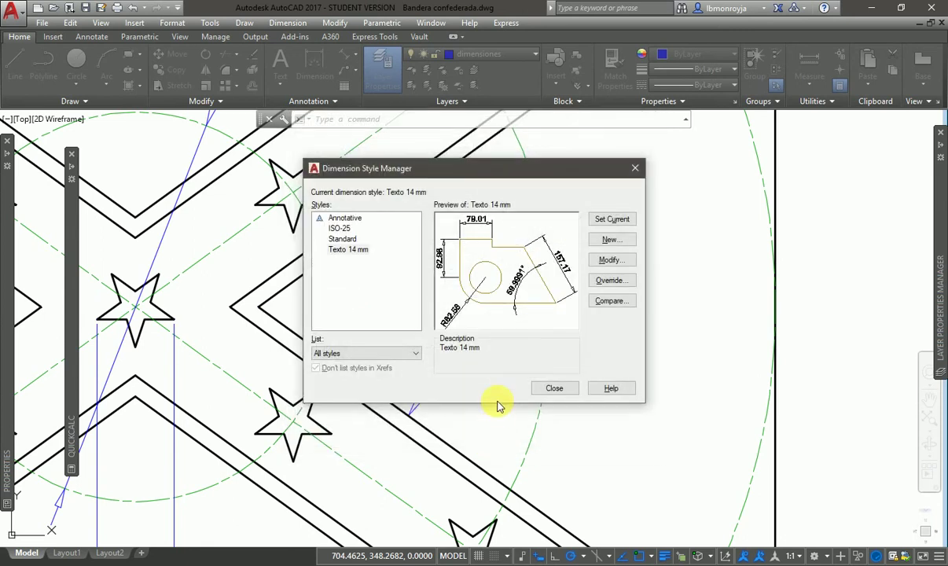
pyautogui.click(550, 388)
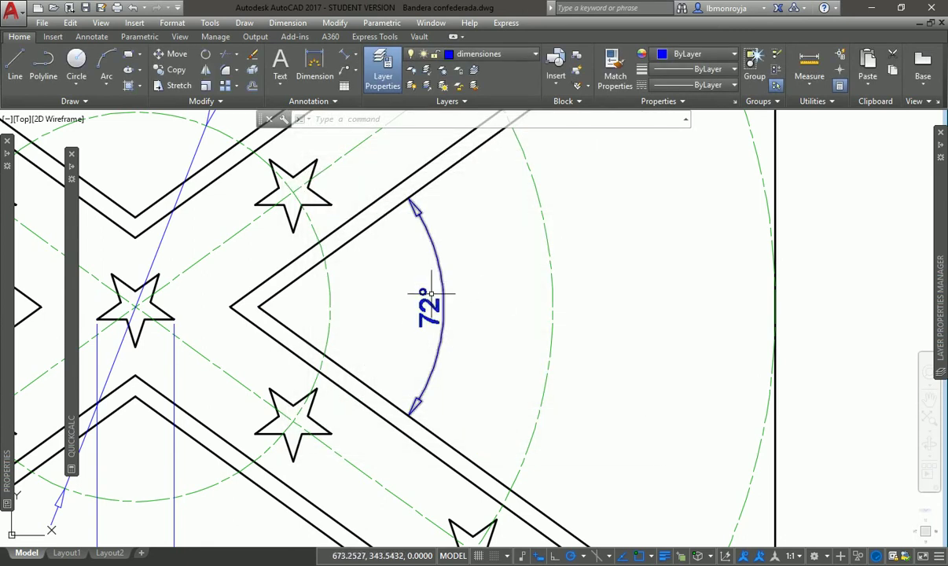
# Add a horizontal linear dimension from the flag's lower-left corner to the centre of the nearest star, placing it below the flag
pyautogui.middleClick(582, 354)
pyautogui.middleClick(582, 354)
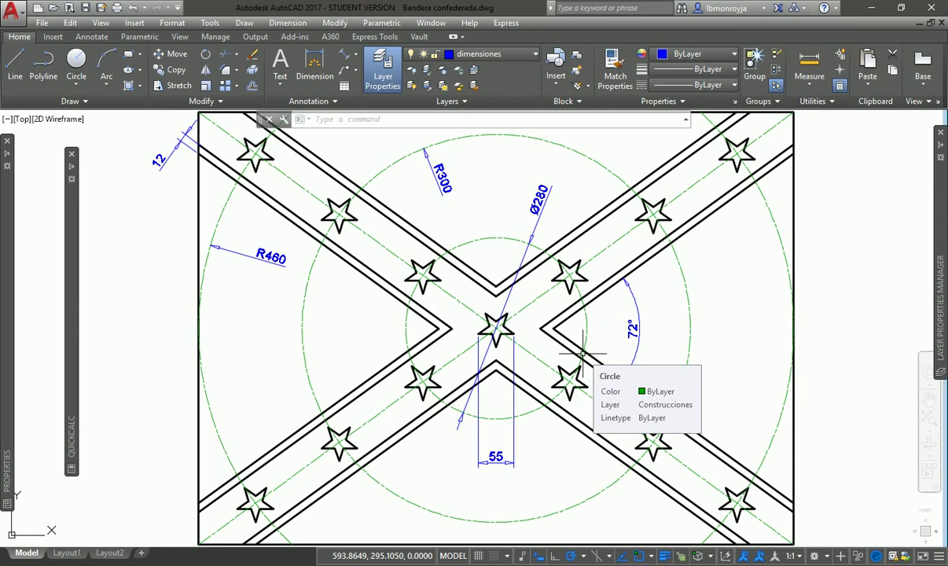
pyautogui.moveTo(583, 353)
pyautogui.mouseDown(button='middle')
pyautogui.moveTo(555, 434)
pyautogui.moveTo(520, 362)
pyautogui.moveTo(517, 252)
pyautogui.mouseUp(button='middle')
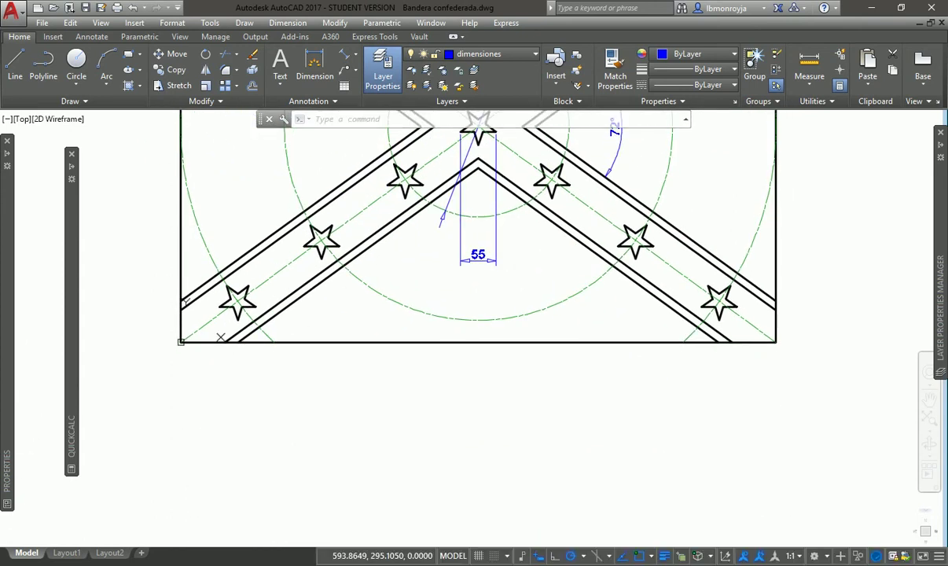
pyautogui.click(355, 58)
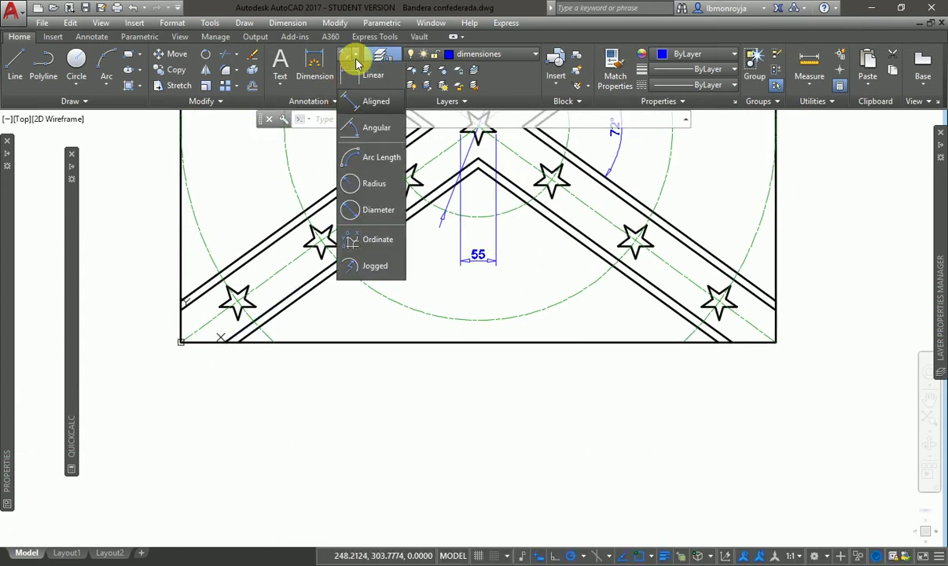
pyautogui.click(363, 75)
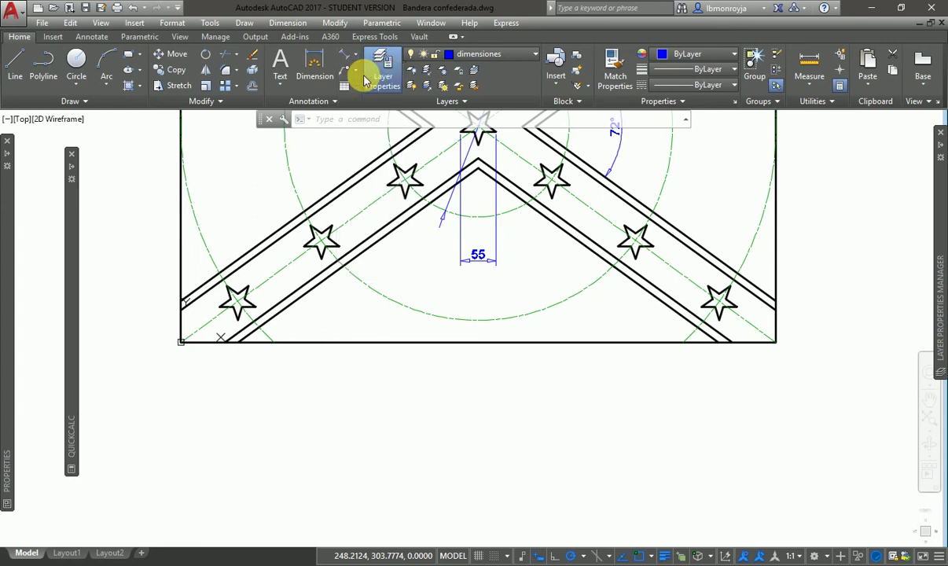
pyautogui.click(180, 341)
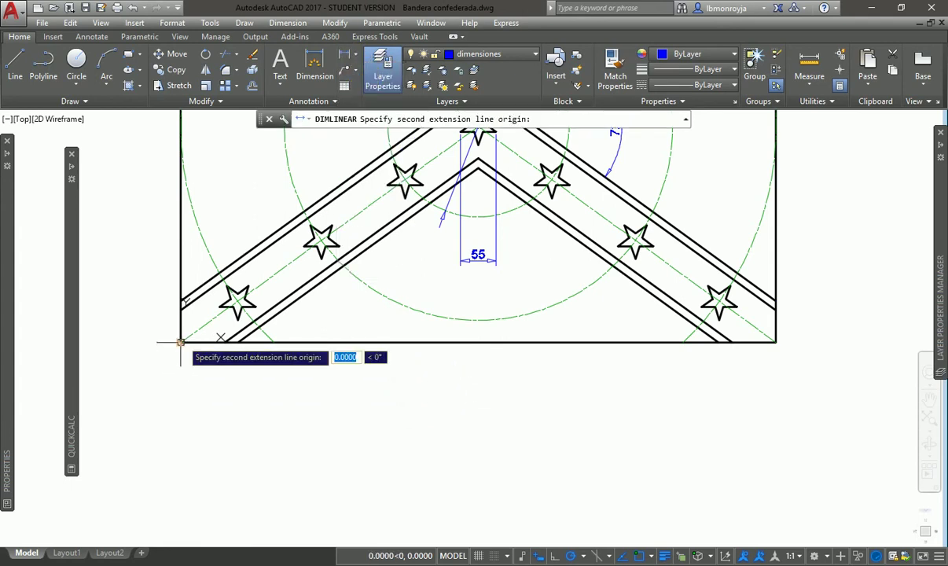
pyautogui.click(236, 304)
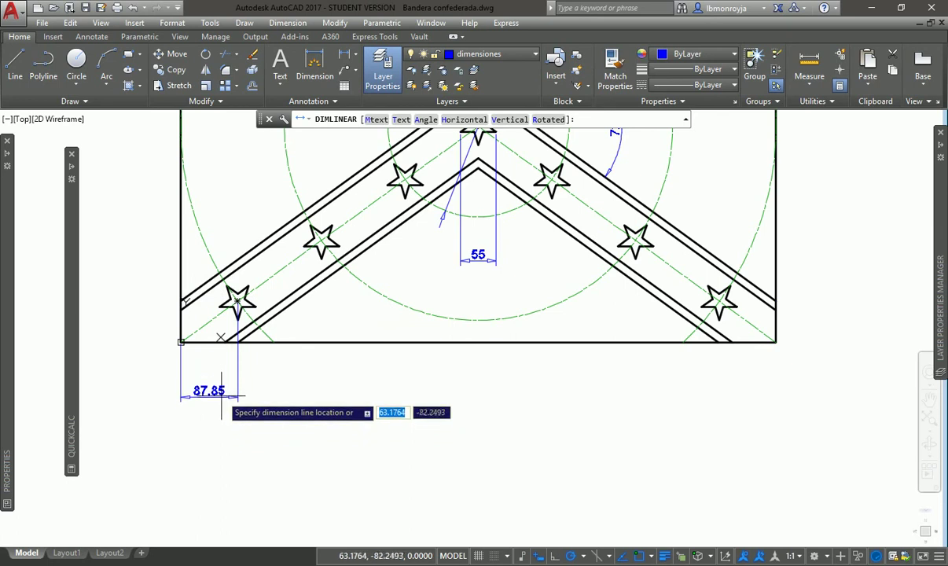
pyautogui.click(222, 383)
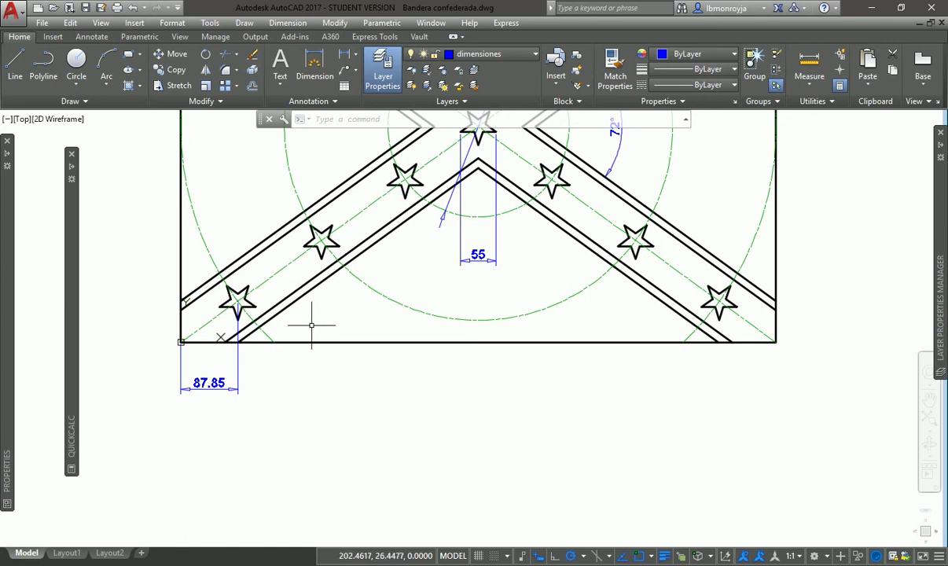
# Continue the horizontal dimension chain below the flag through each lower-arm star centre and the centre star to the lower-right corner
pyautogui.write('dimcon')
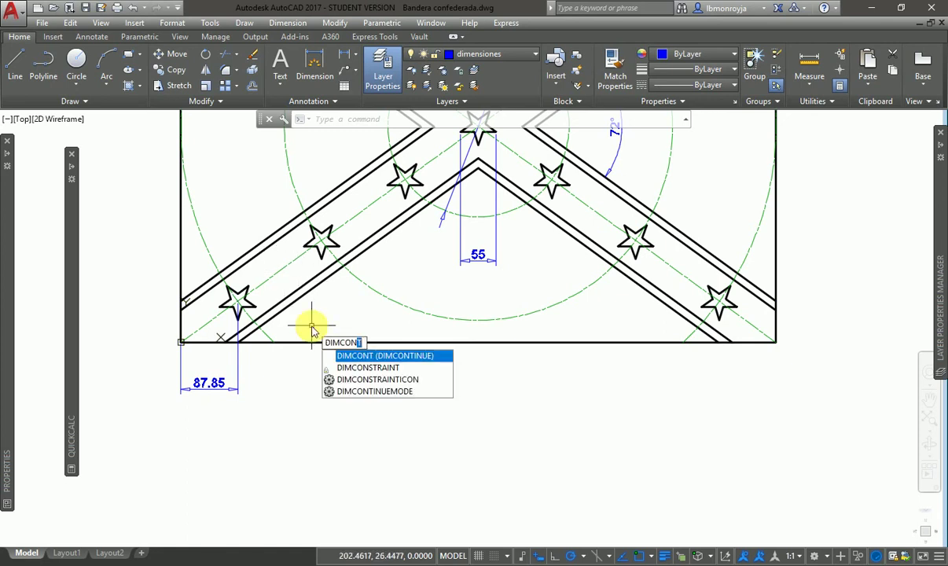
pyautogui.press('Return')
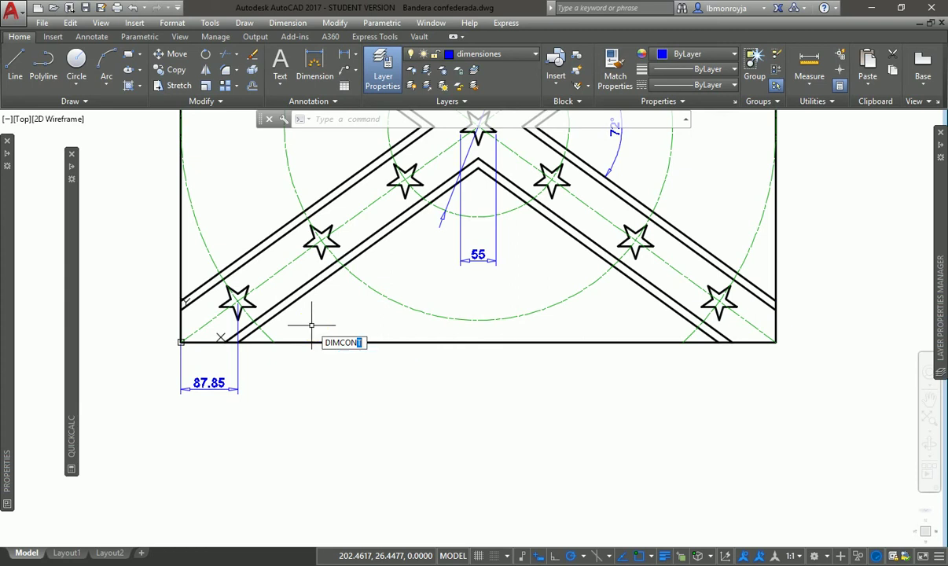
pyautogui.click(321, 240)
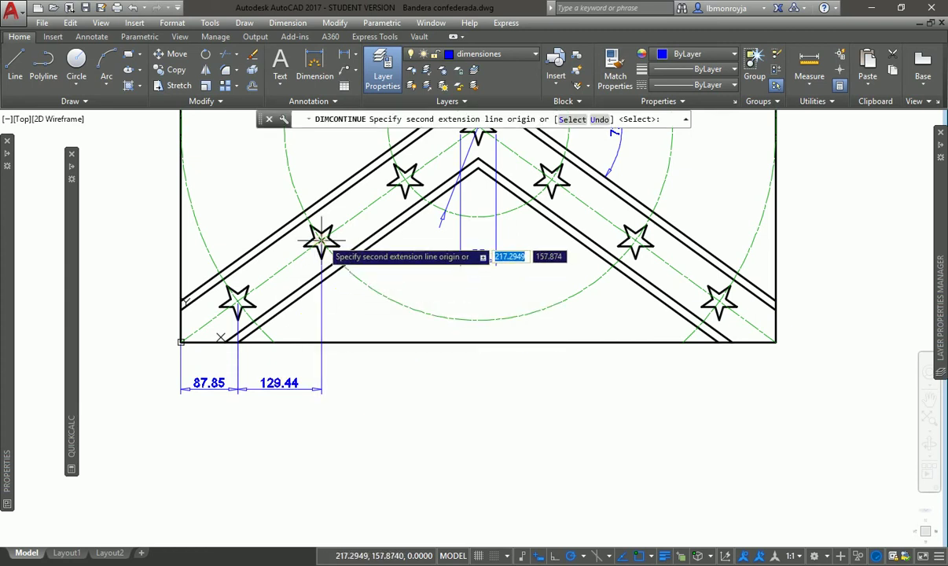
pyautogui.click(404, 179)
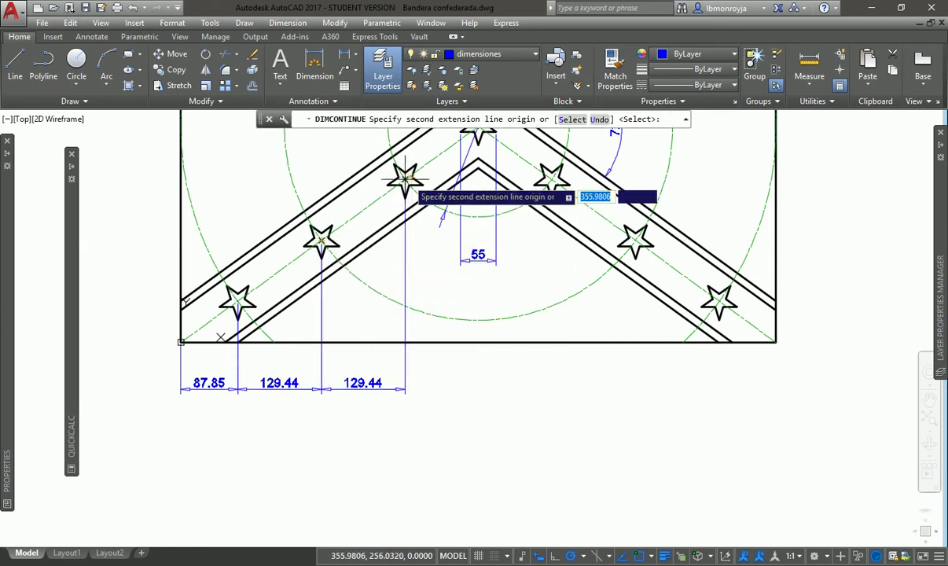
pyautogui.click(478, 147)
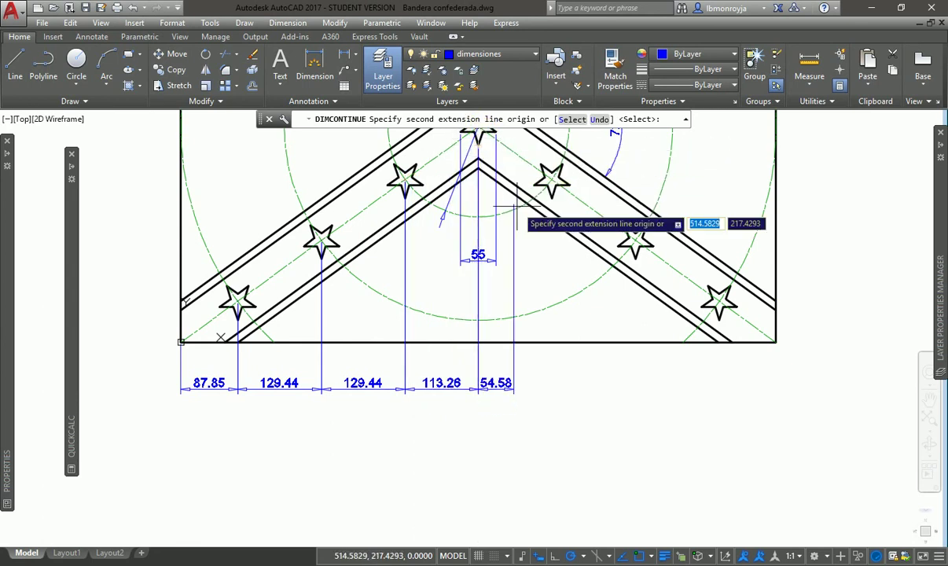
pyautogui.click(551, 180)
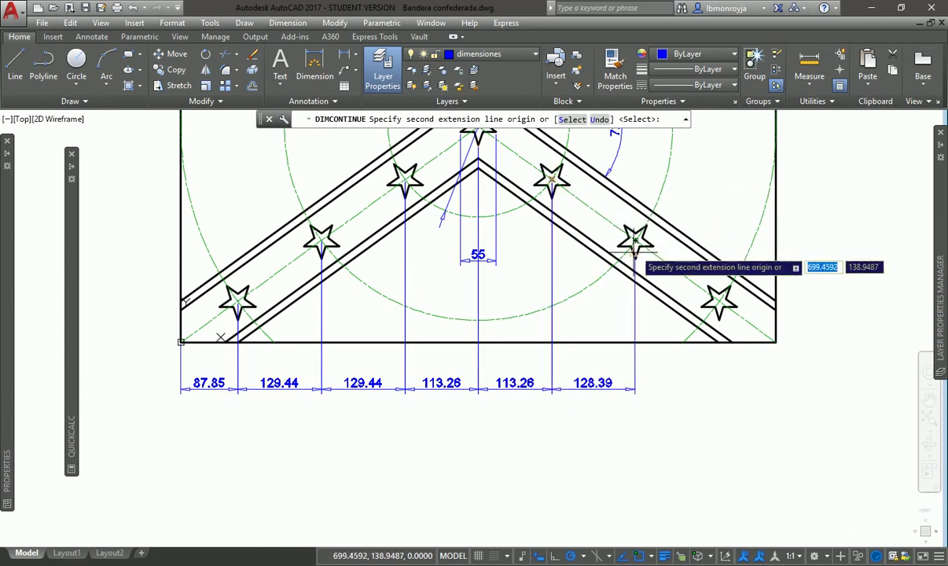
pyautogui.click(634, 240)
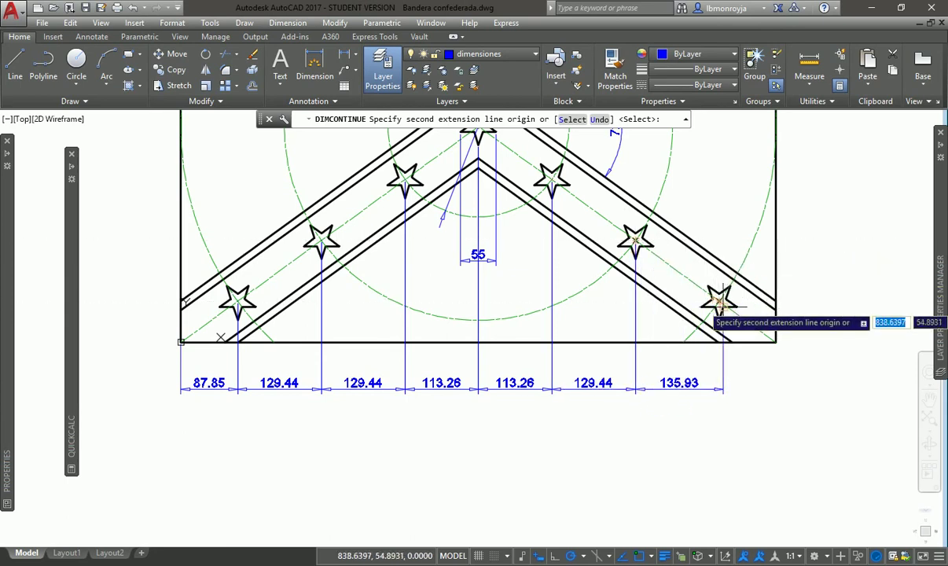
pyautogui.click(718, 301)
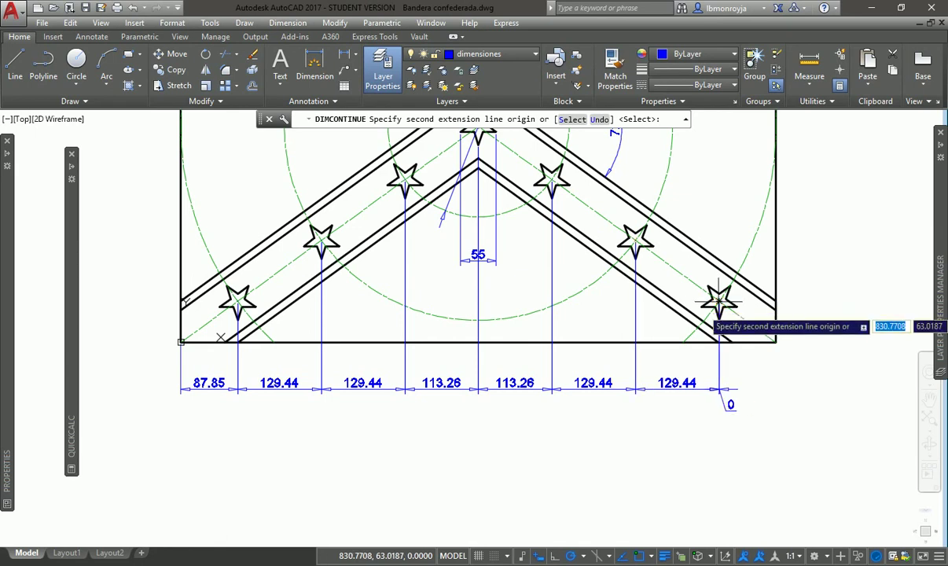
pyautogui.click(776, 342)
pyautogui.press('Escape')
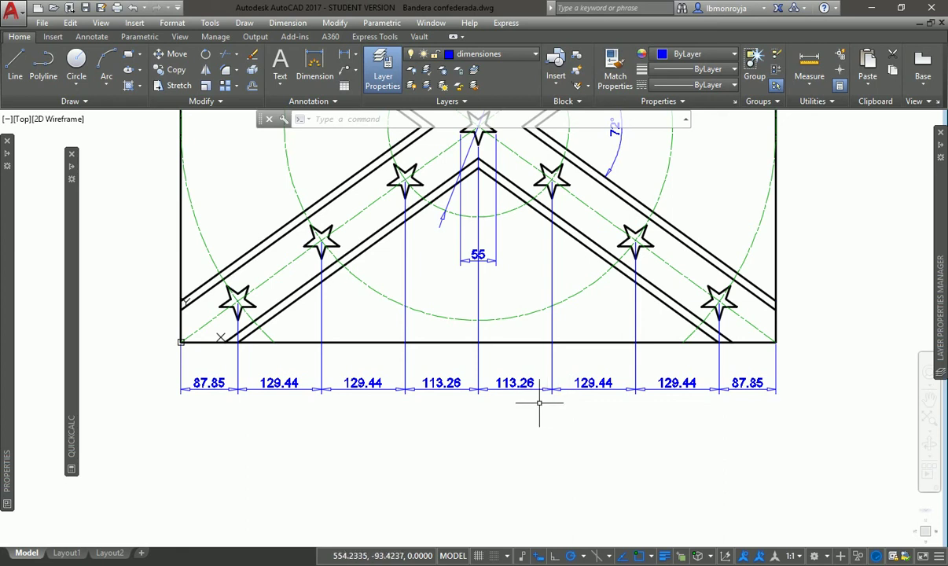
# Add a horizontal linear dimension from the upper-left star's centre to the flag's upper-left corner, placing it above the flag
pyautogui.write('p')
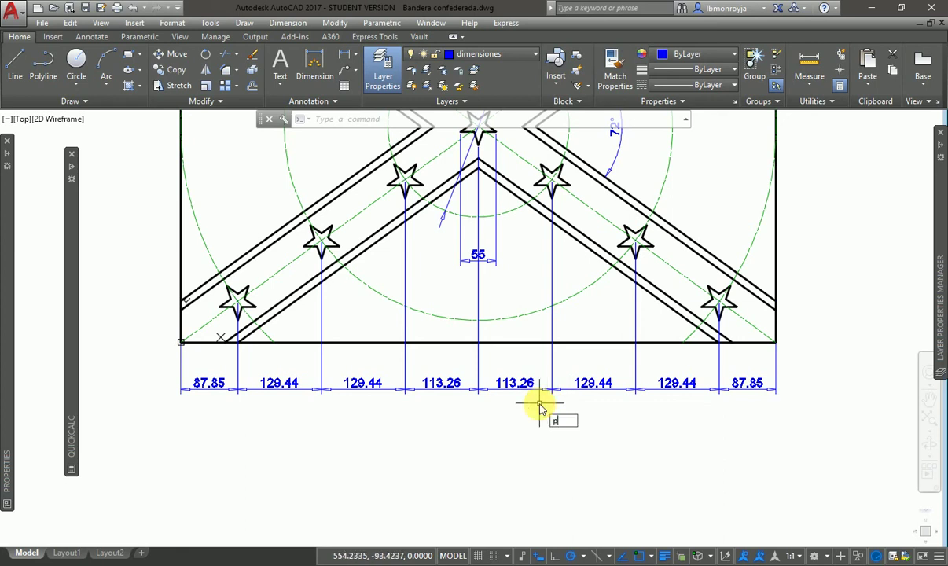
pyautogui.press('Return')
pyautogui.moveTo(519, 323); pyautogui.dragTo(548, 528)
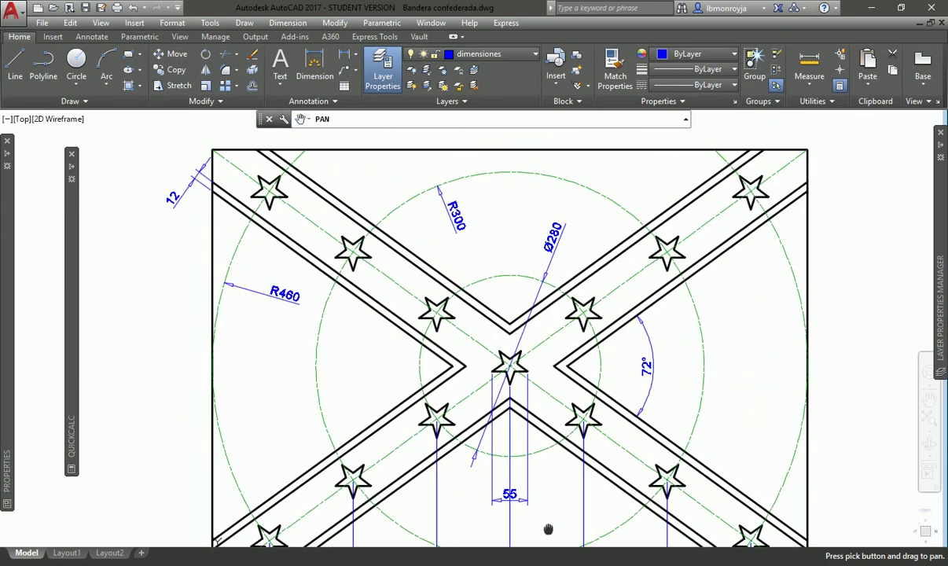
pyautogui.moveTo(552, 361)
pyautogui.mouseDown()
pyautogui.moveTo(539, 496)
pyautogui.moveTo(530, 487)
pyautogui.mouseUp()
pyautogui.press('Escape')
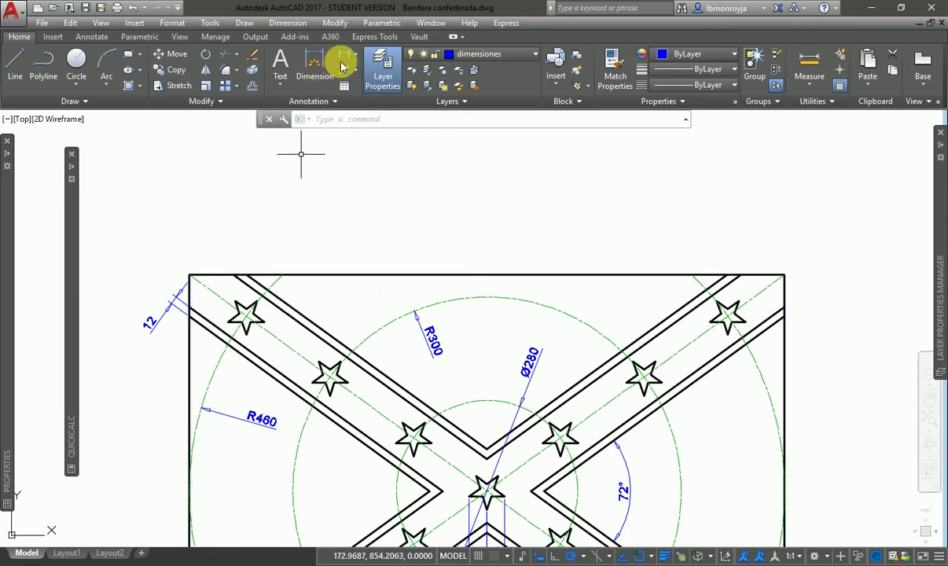
pyautogui.click(342, 55)
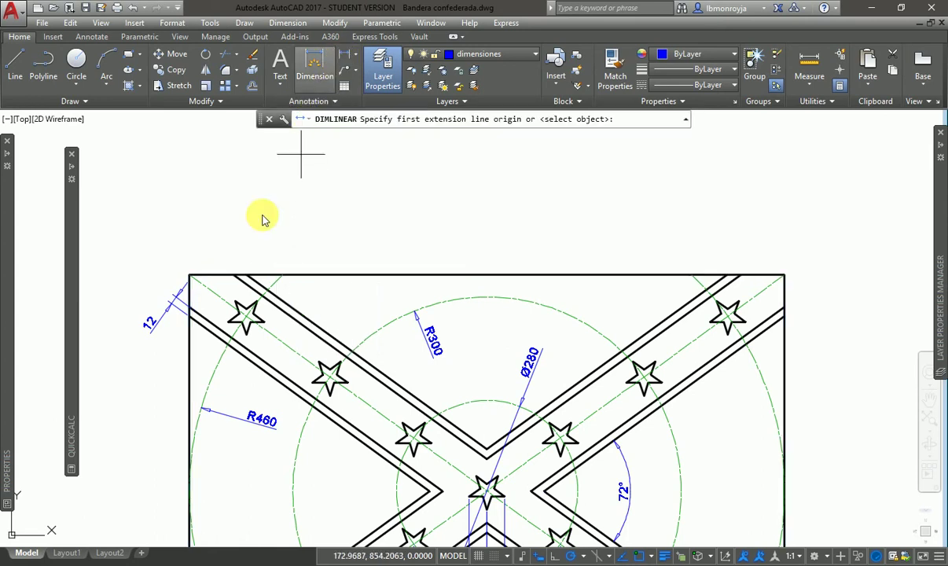
pyautogui.click(245, 316)
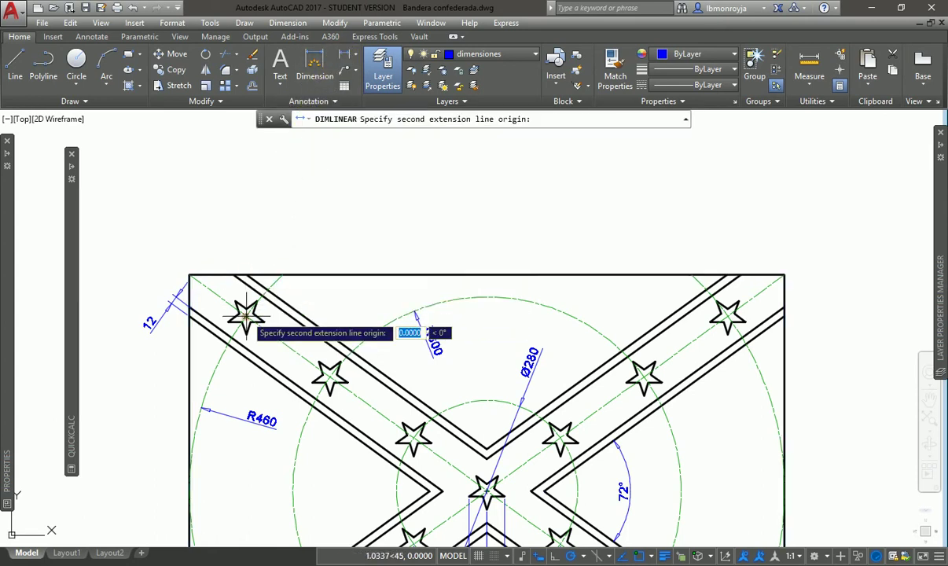
pyautogui.click(190, 274)
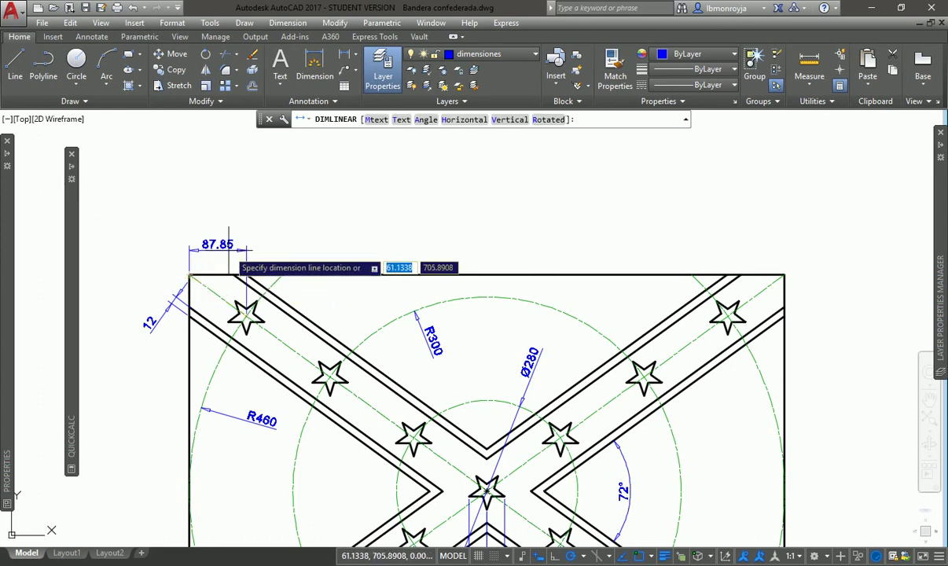
pyautogui.click(229, 248)
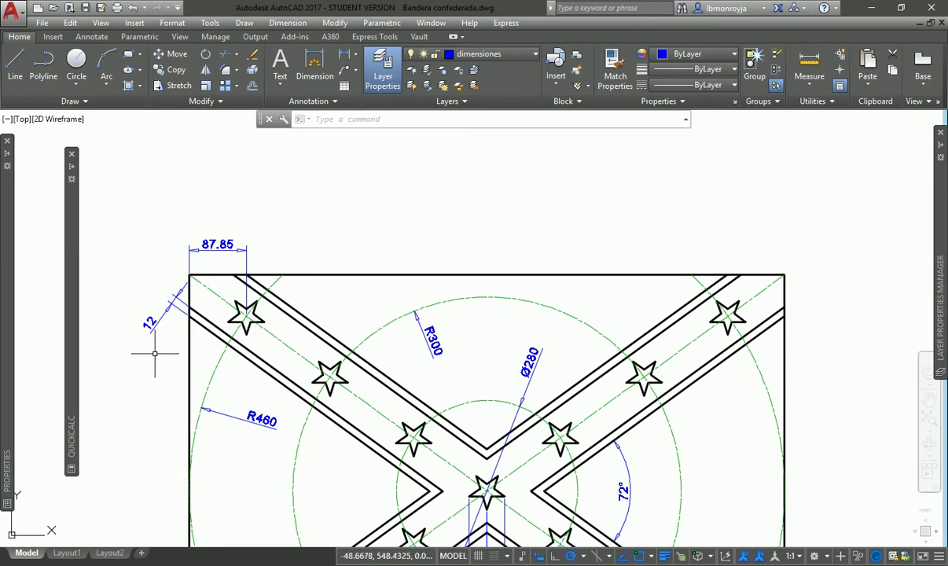
# Try a baseline dimension to the second star of the upper-left arm, then delete the linear dimension above the upper-left corner
pyautogui.write('DIMBASE')
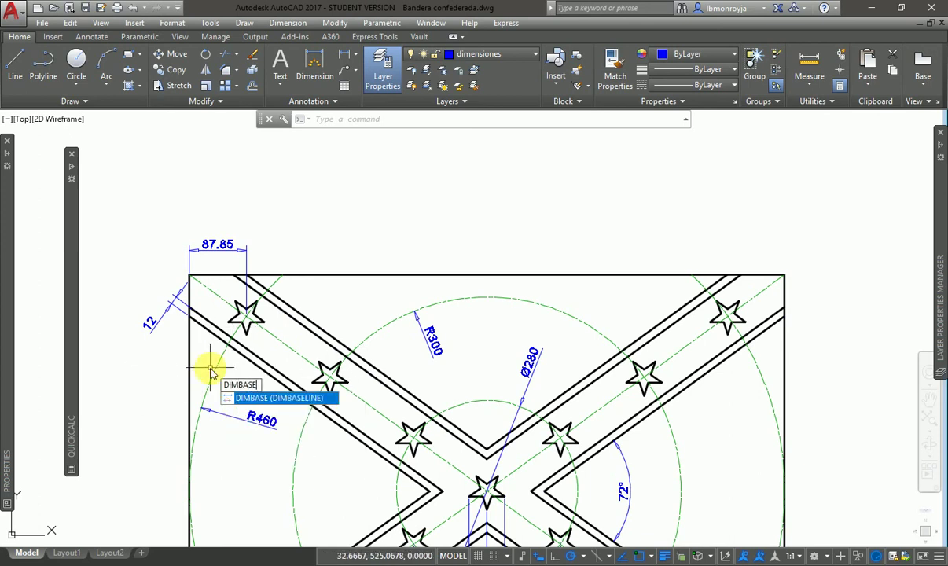
pyautogui.press('Return')
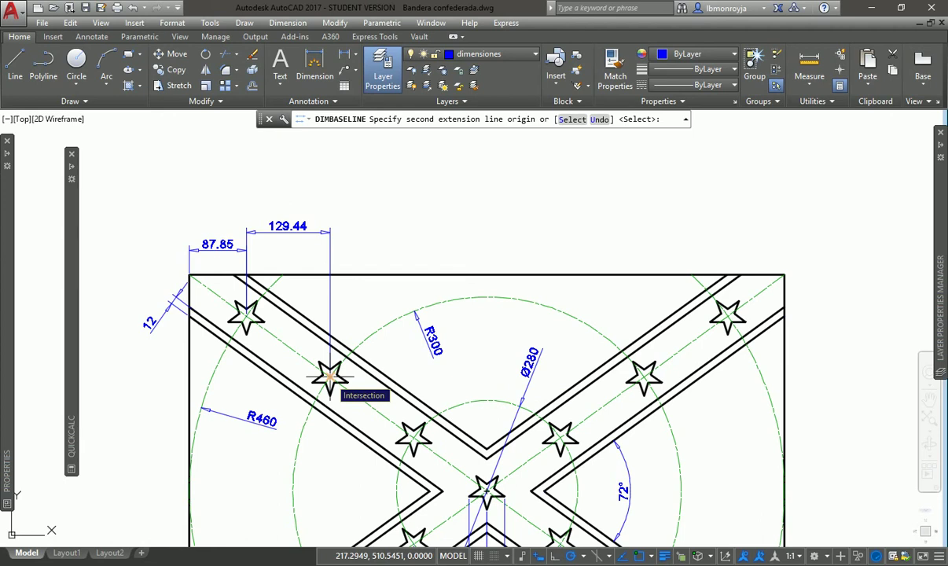
pyautogui.press('Escape')
pyautogui.click(218, 246)
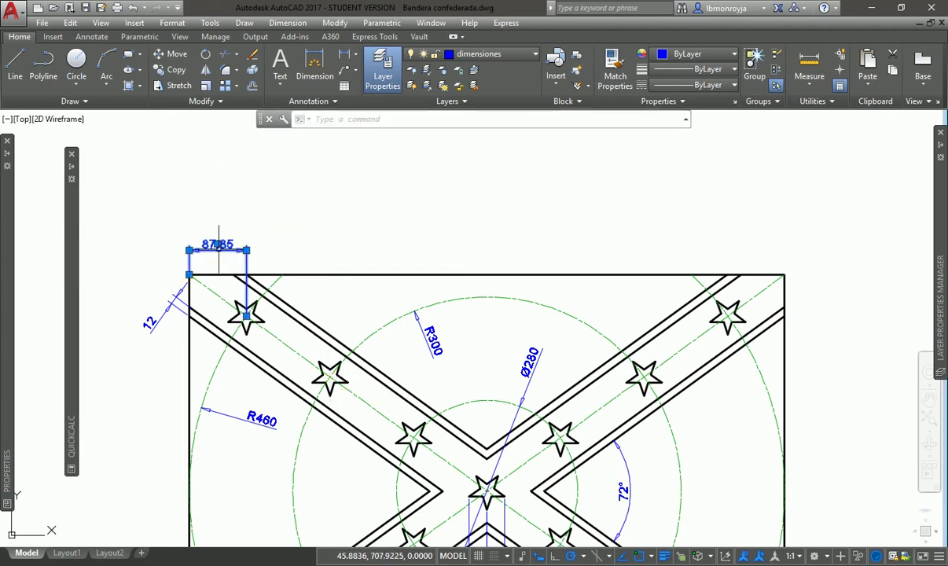
pyautogui.click(331, 114)
pyautogui.press('Delete')
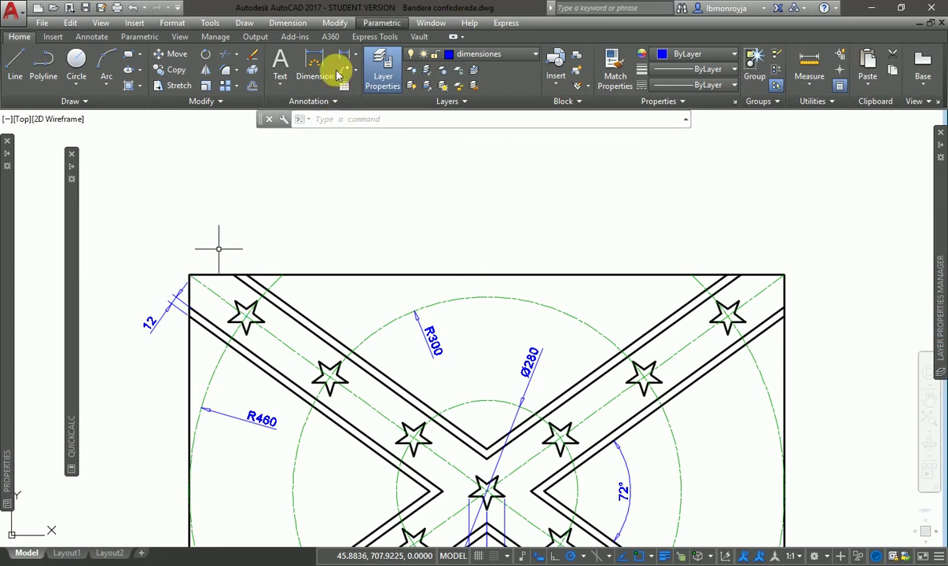
# Add a horizontal linear dimension starting at the flag's upper-left corner and ending at the nearest star's centre, placed above the flag
pyautogui.click(345, 53)
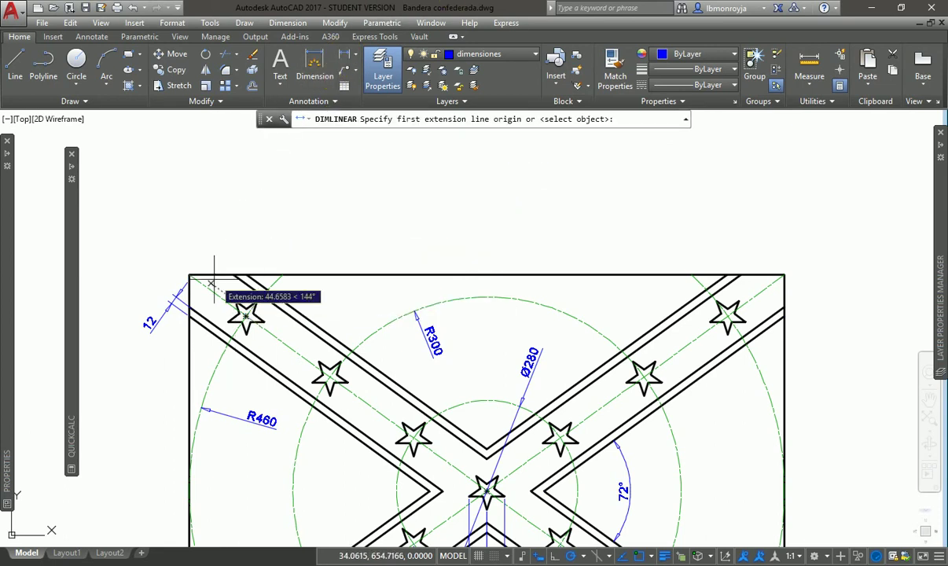
pyautogui.click(189, 275)
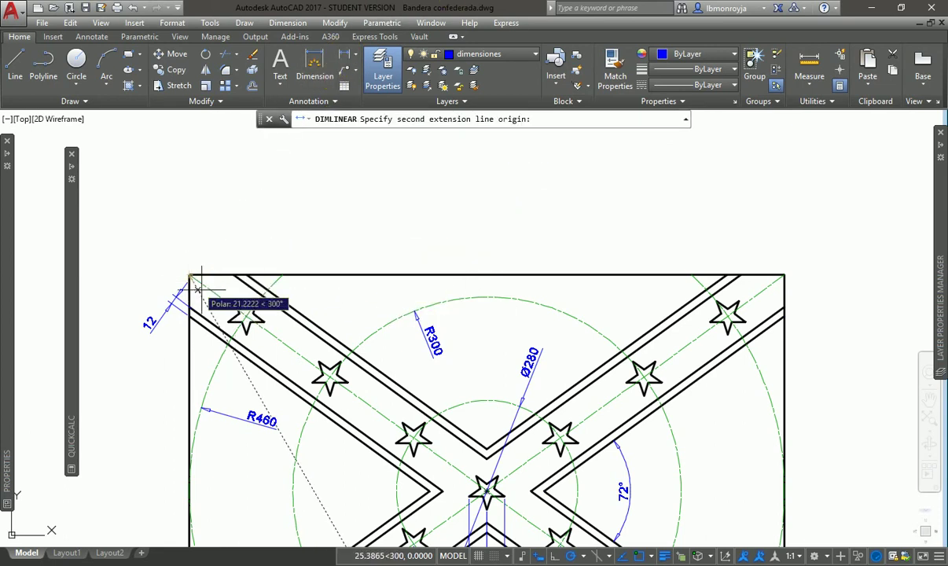
pyautogui.click(246, 314)
pyautogui.click(224, 252)
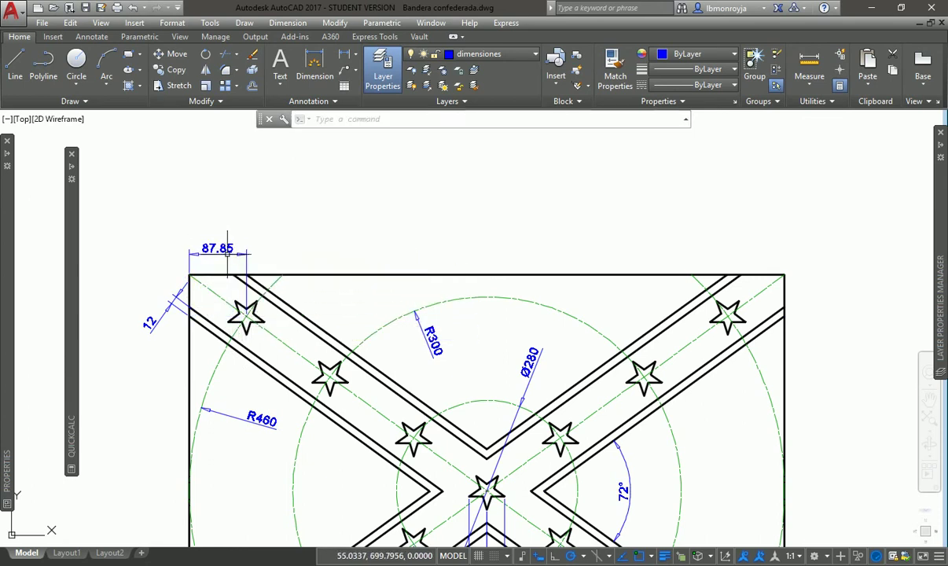
# Add baseline dimensions from the upper-left corner to the next five star centres, ending at the middle star of the upper-right arm
pyautogui.write('ERASE')
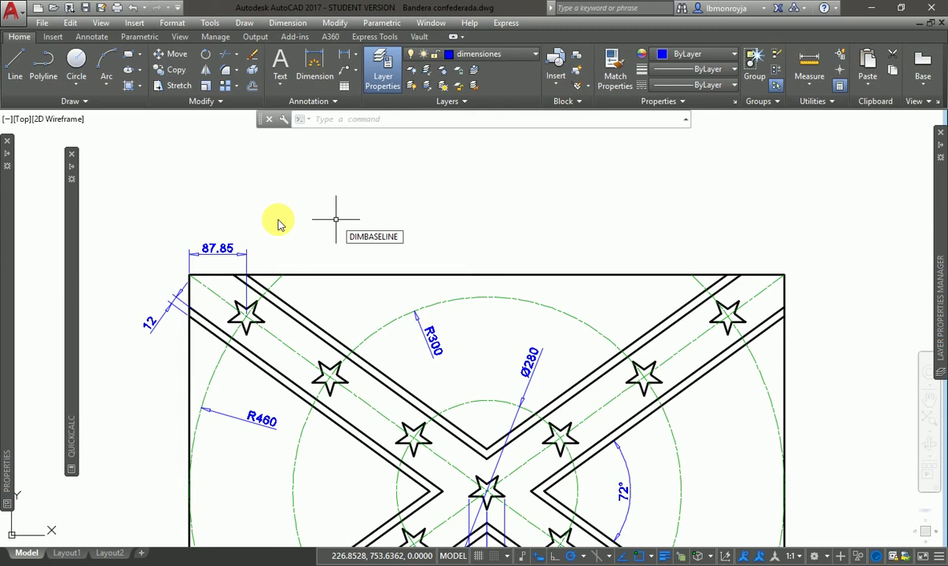
pyautogui.press('Return')
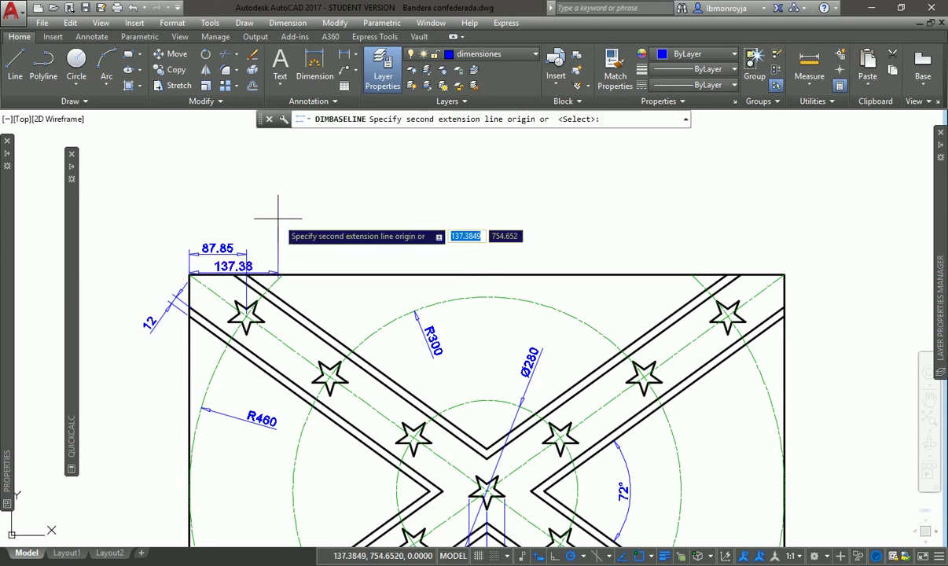
pyautogui.click(329, 378)
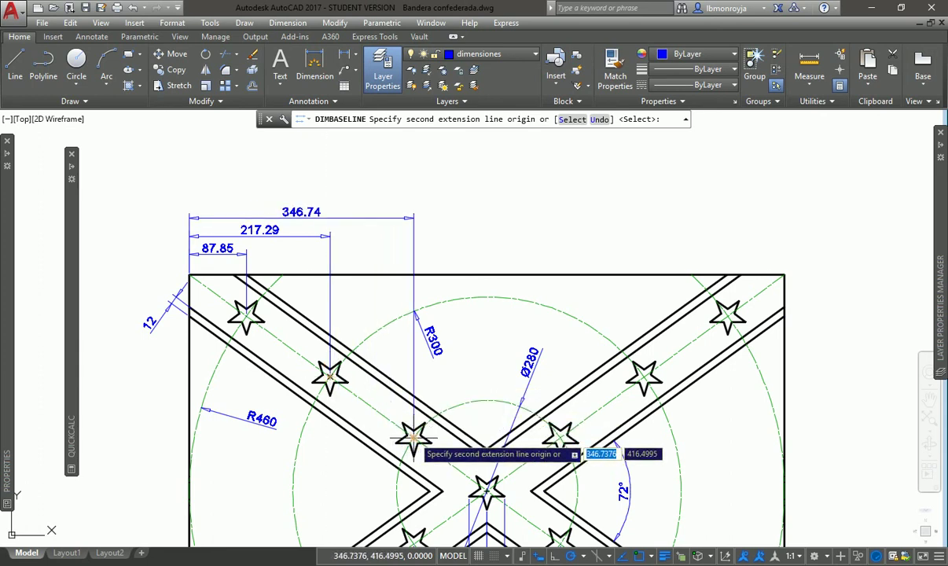
pyautogui.click(414, 437)
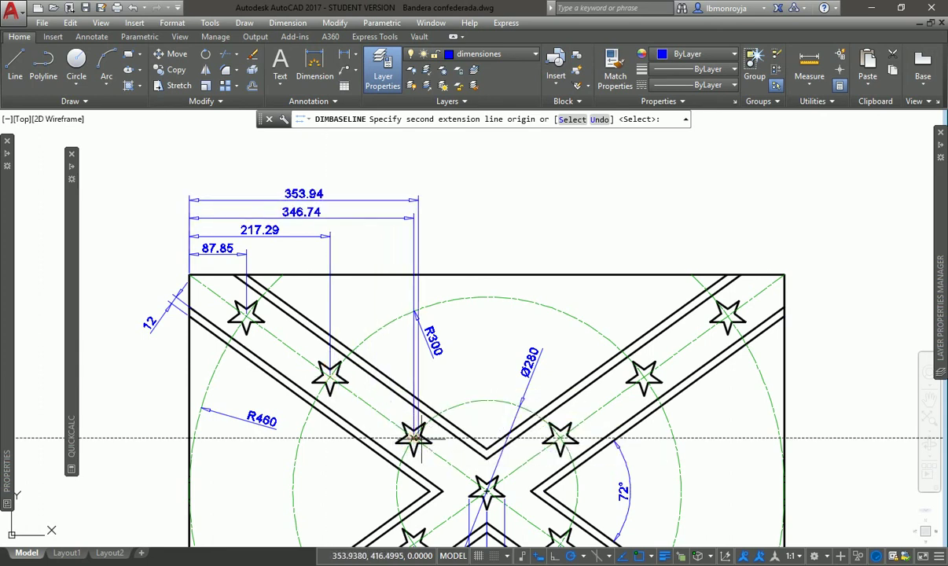
pyautogui.click(486, 491)
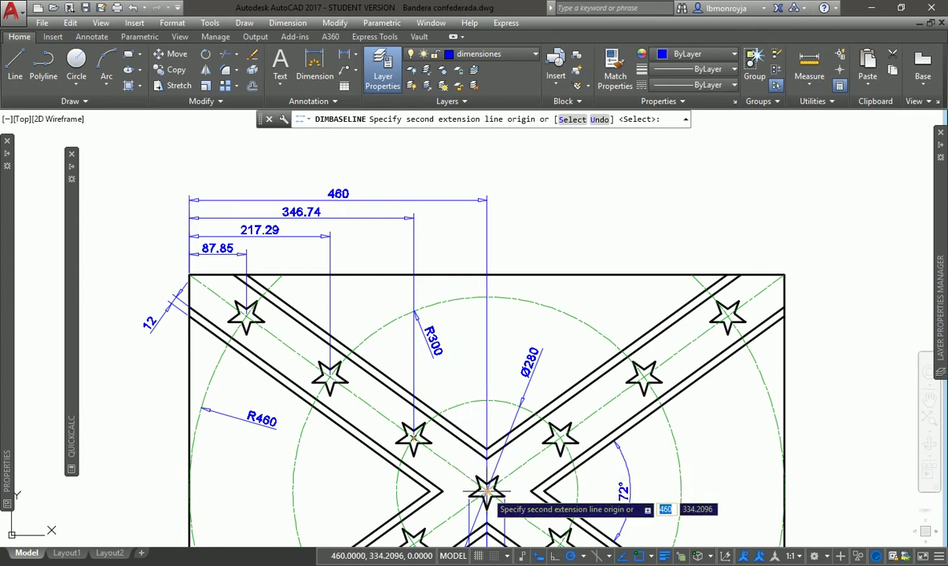
pyautogui.click(559, 434)
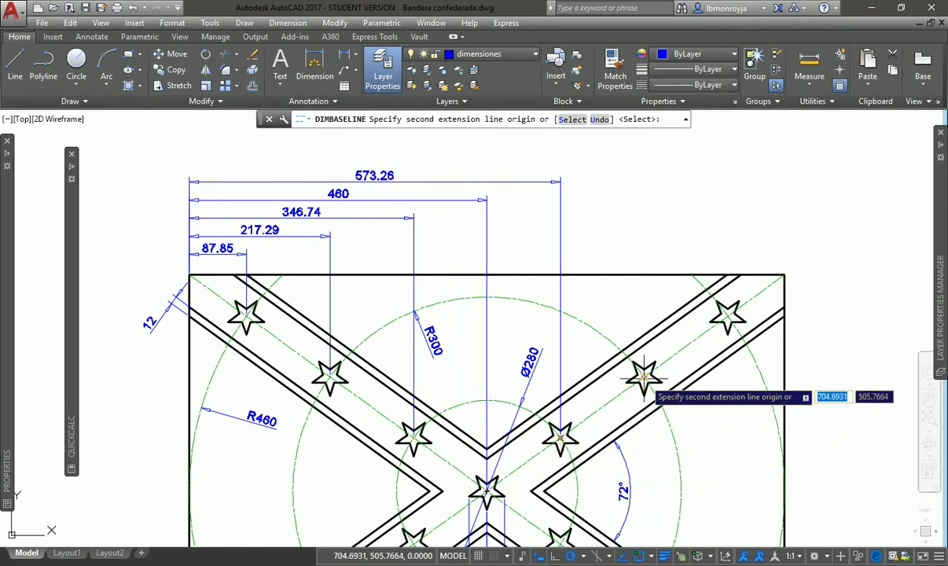
pyautogui.click(642, 378)
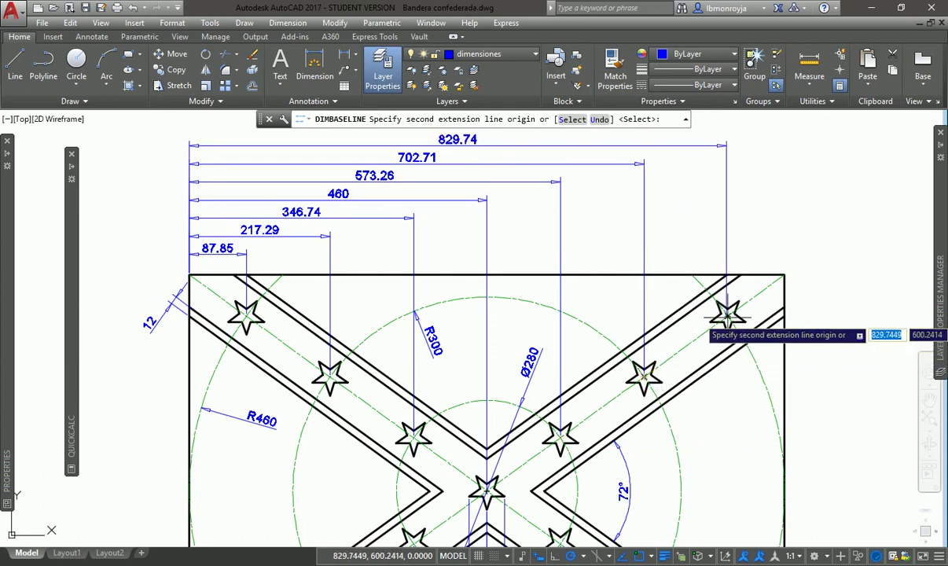
pyautogui.press('Escape')
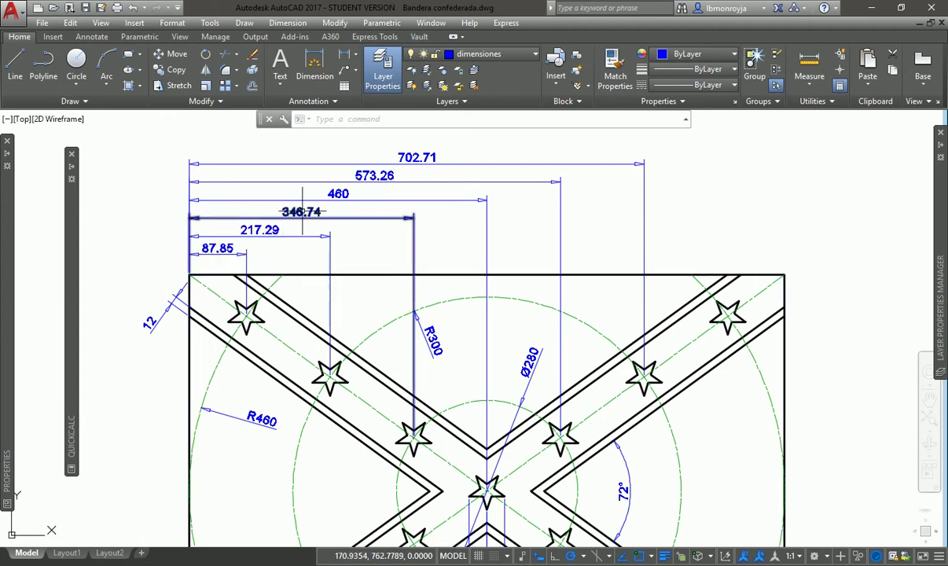
# Check the baseline spacing in the line settings of the Texto 14 mm dimension style and accept the settings
pyautogui.click(343, 195)
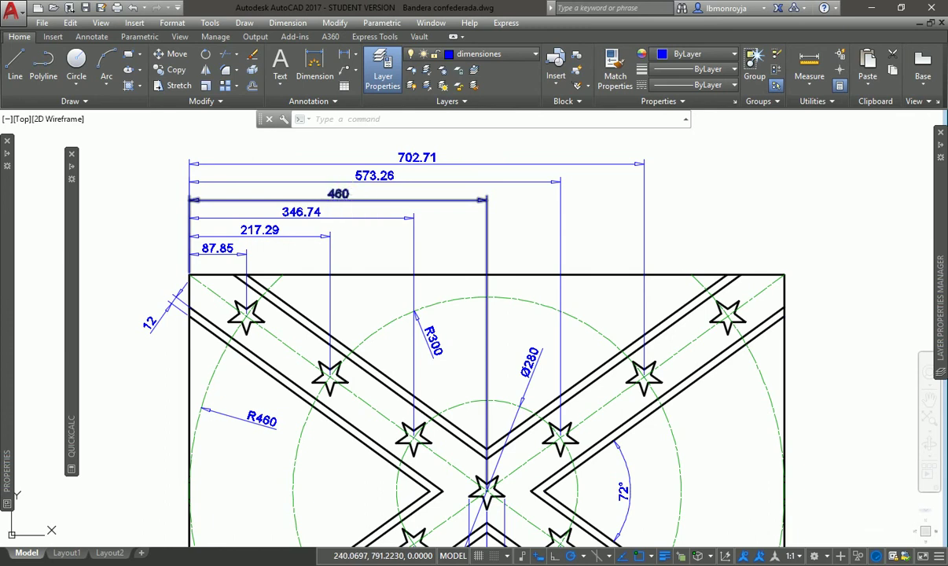
pyautogui.click(613, 261)
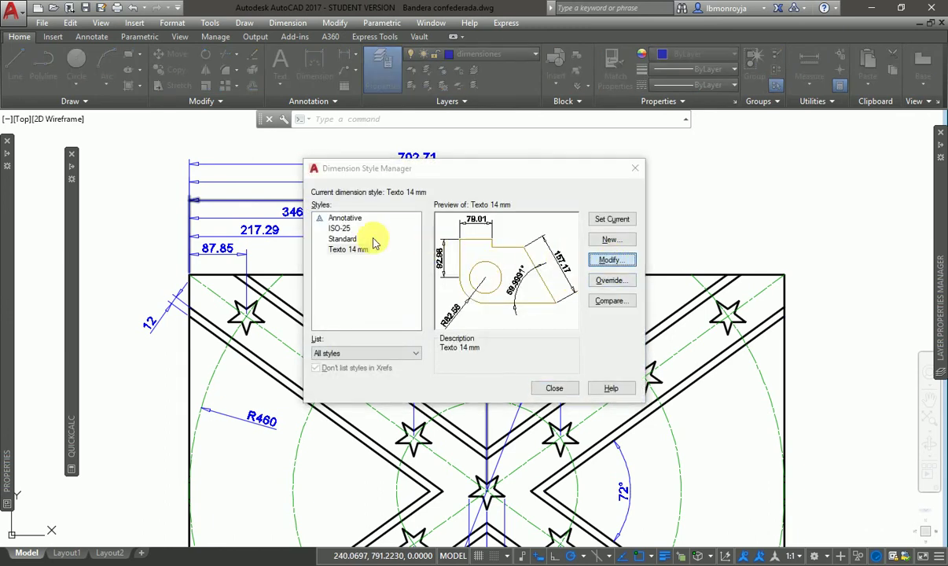
pyautogui.click(304, 146)
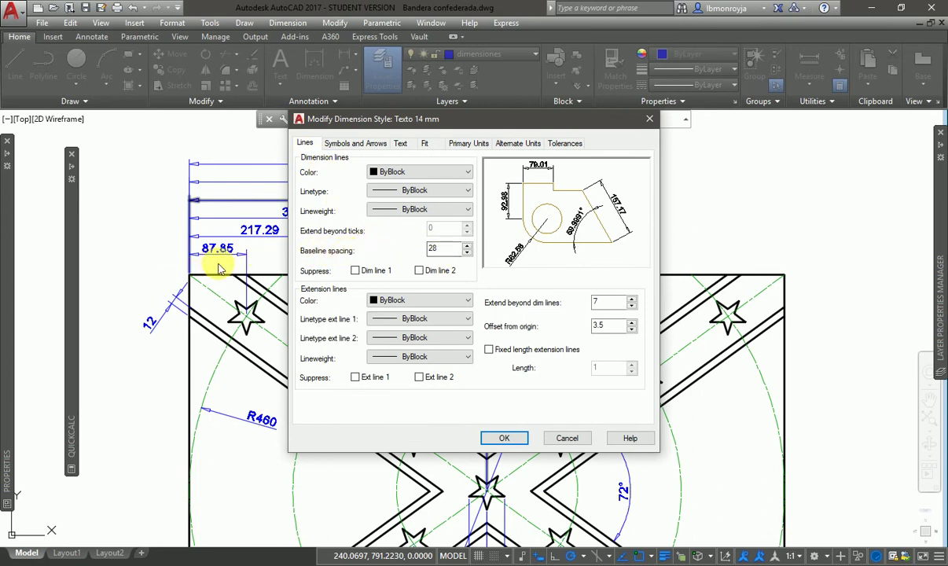
pyautogui.click(505, 439)
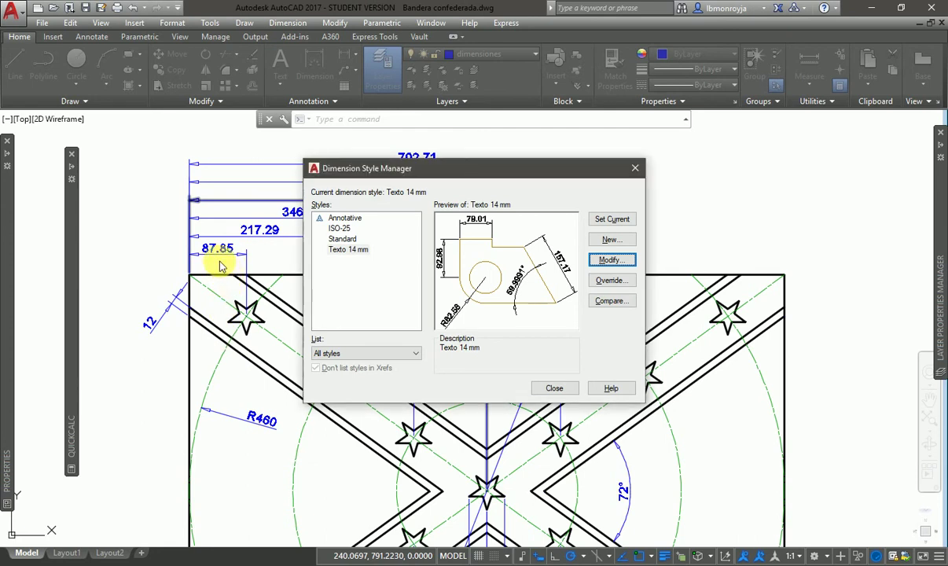
# Close the Dimension Style Manager and examine the extension lines of the 12 mm dimension near the flag's upper-left corner
pyautogui.click(554, 387)
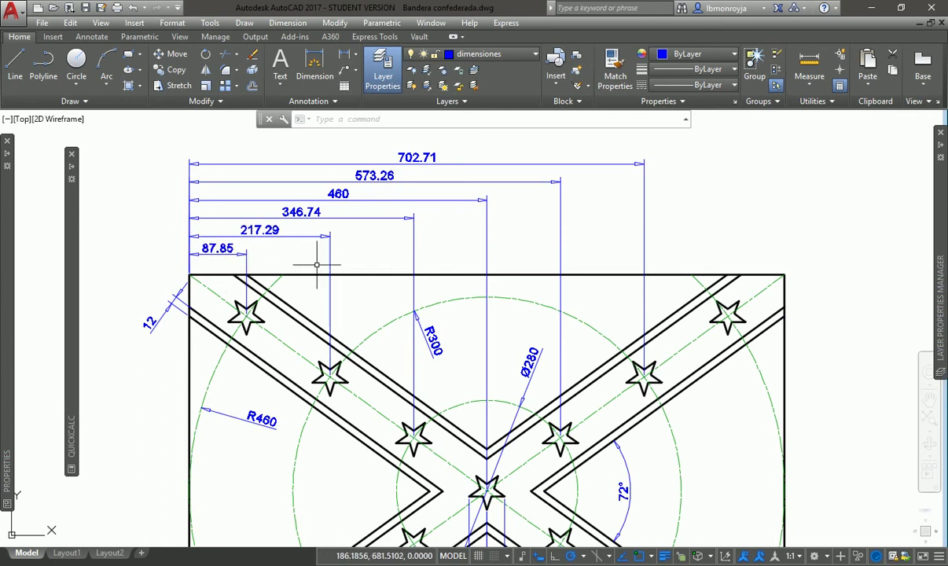
pyautogui.click(299, 339)
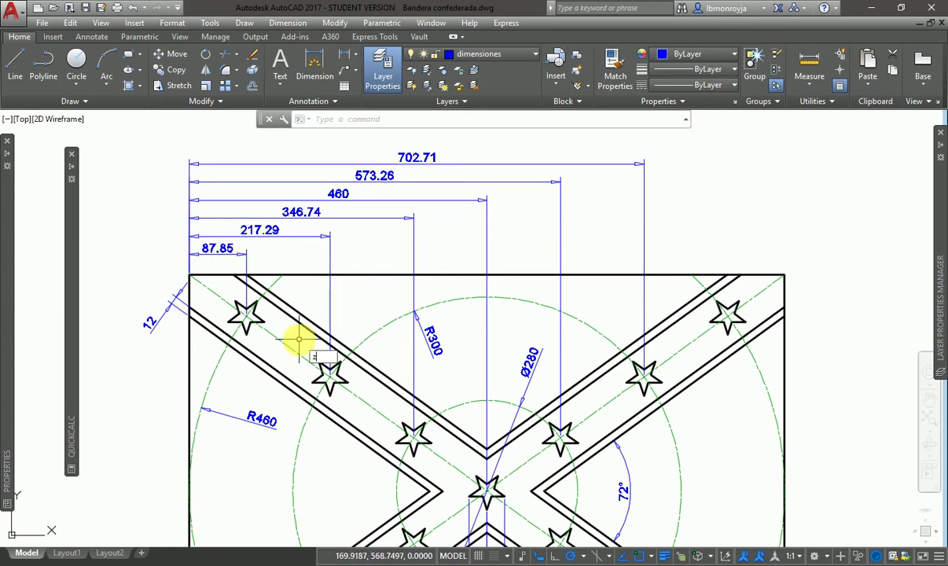
pyautogui.press('Return')
pyautogui.click(160, 286)
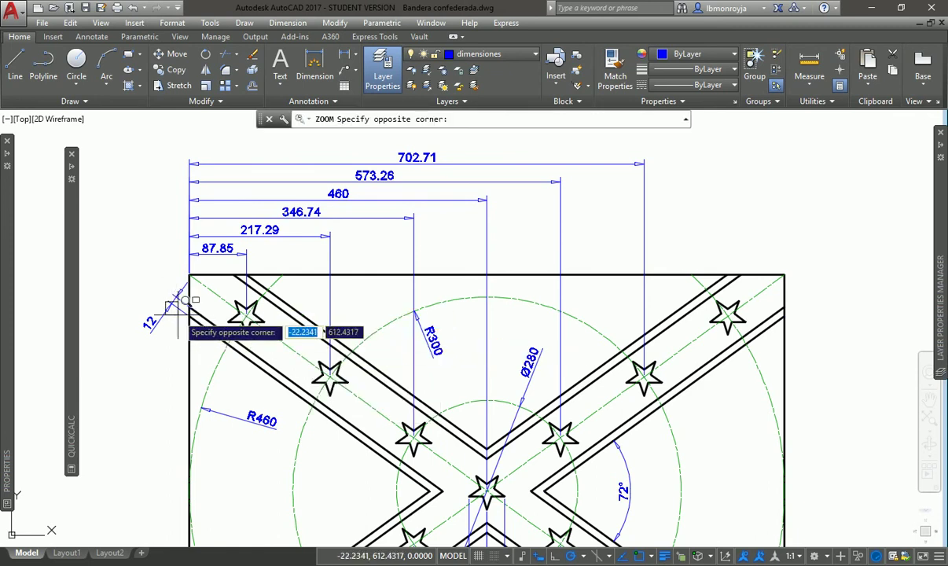
pyautogui.click(205, 335)
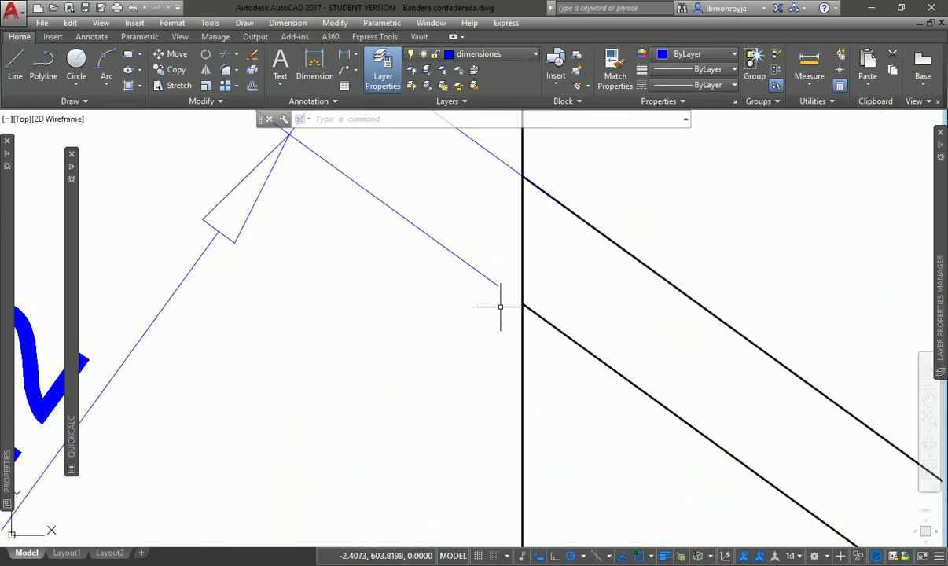
# Try an aligned dimension across the gap between the stripe's end on the flag's left edge and the 12 mm dimension's extension line
pyautogui.write('lin')
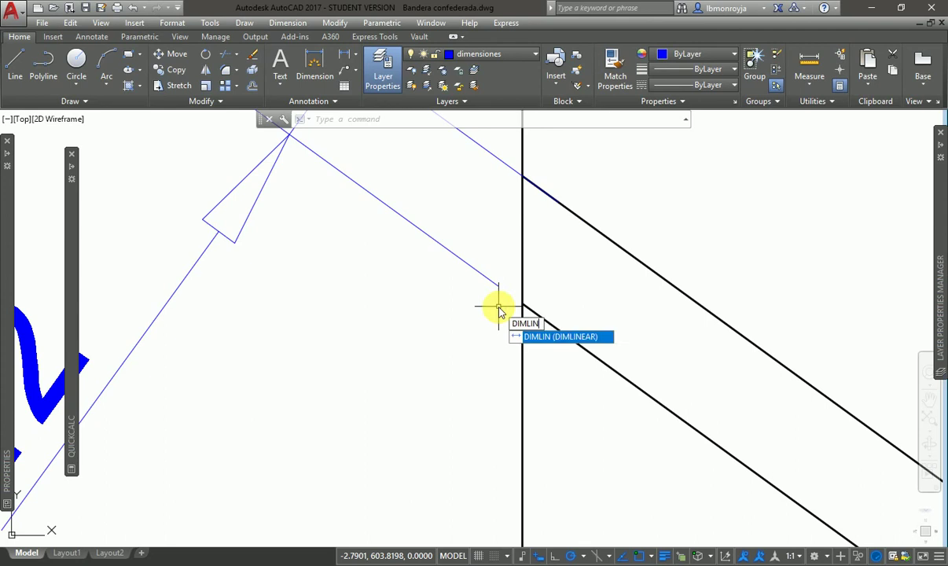
pyautogui.press('Return')
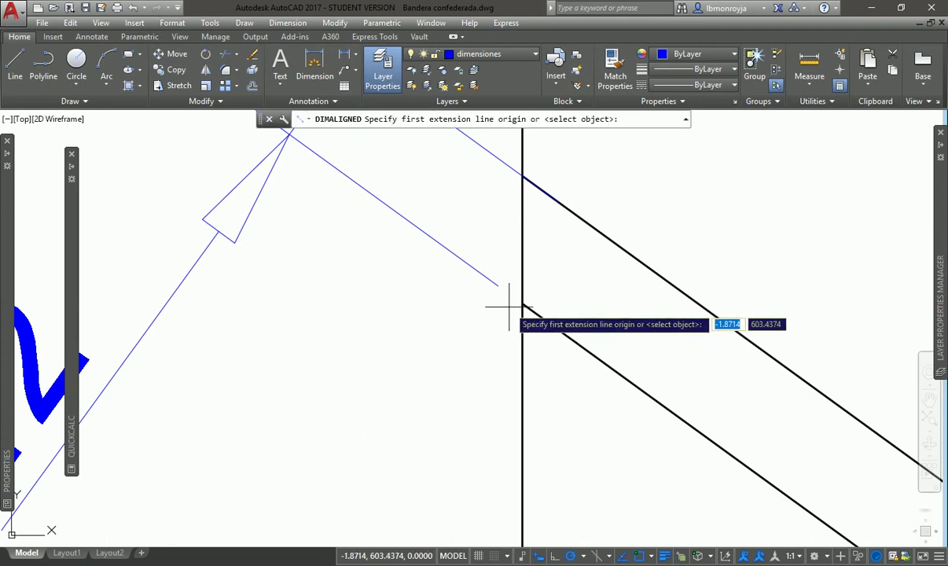
pyautogui.click(521, 304)
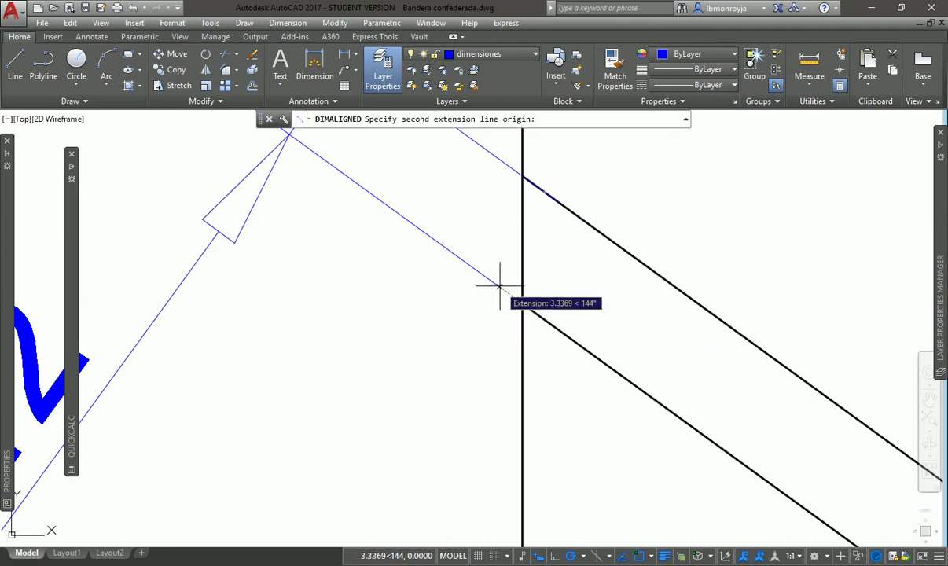
pyautogui.write('end')
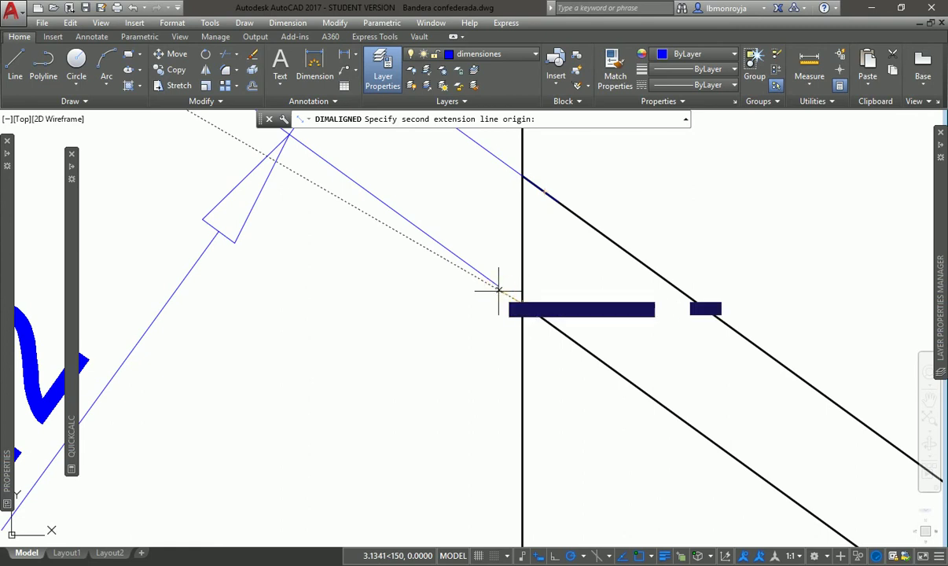
pyautogui.press('Return')
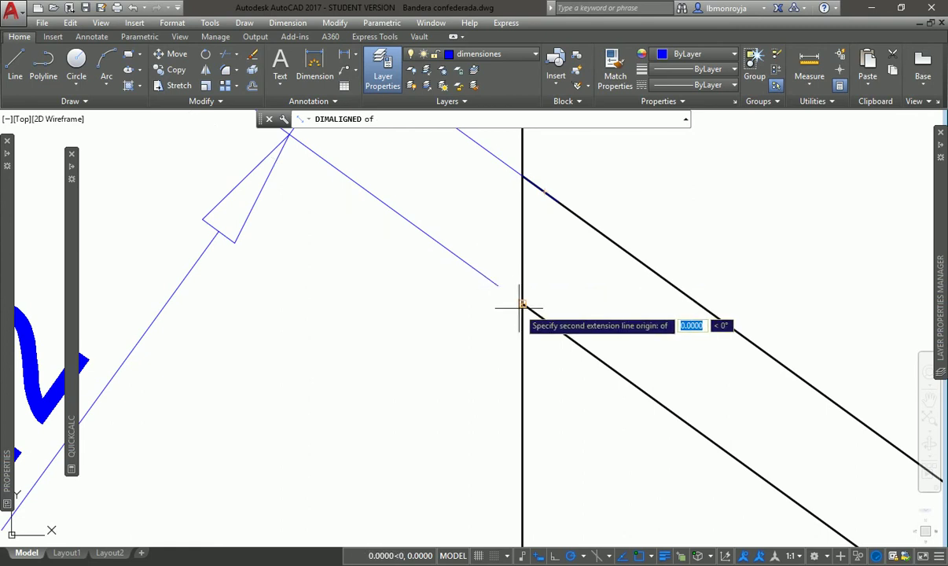
pyautogui.press('Escape')
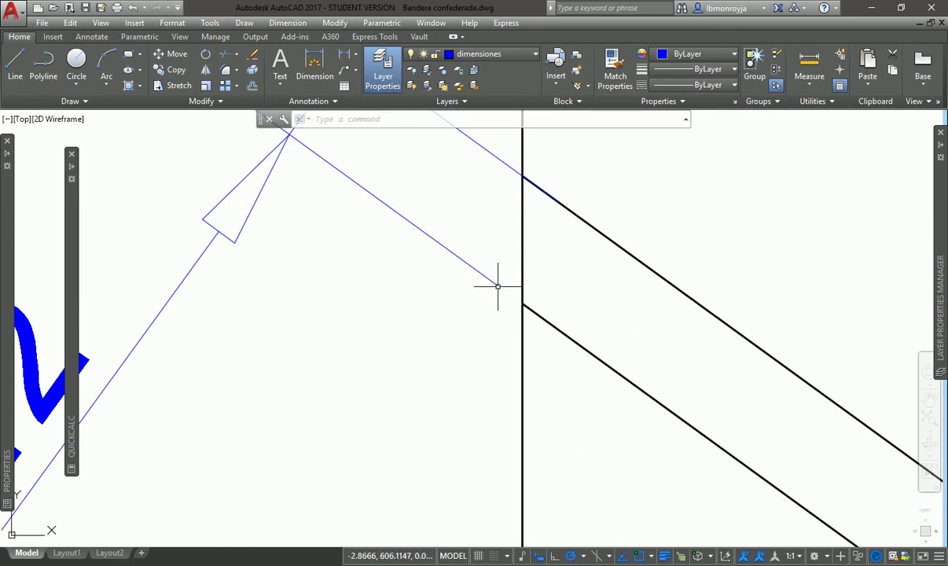
# Measure the gap between the stripe's end and the 12 mm dimension's extension line with a temporary line, then discard it
pyautogui.write('l')
pyautogui.press('Return')
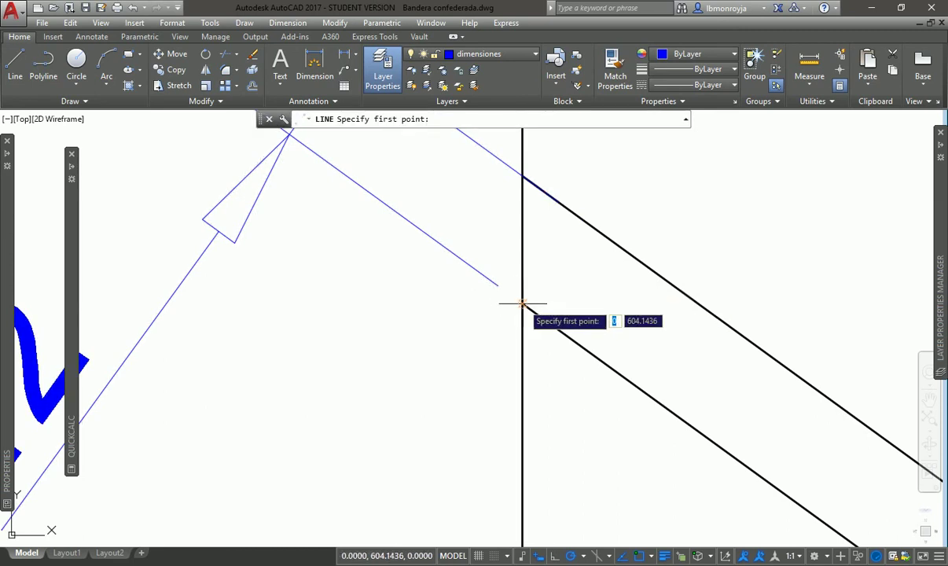
pyautogui.click(502, 287)
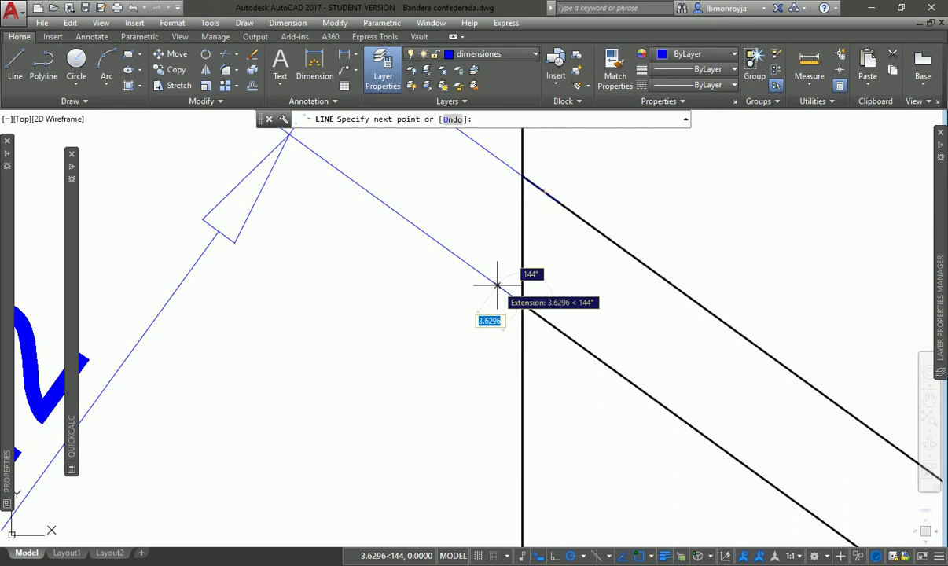
pyautogui.press('Escape')
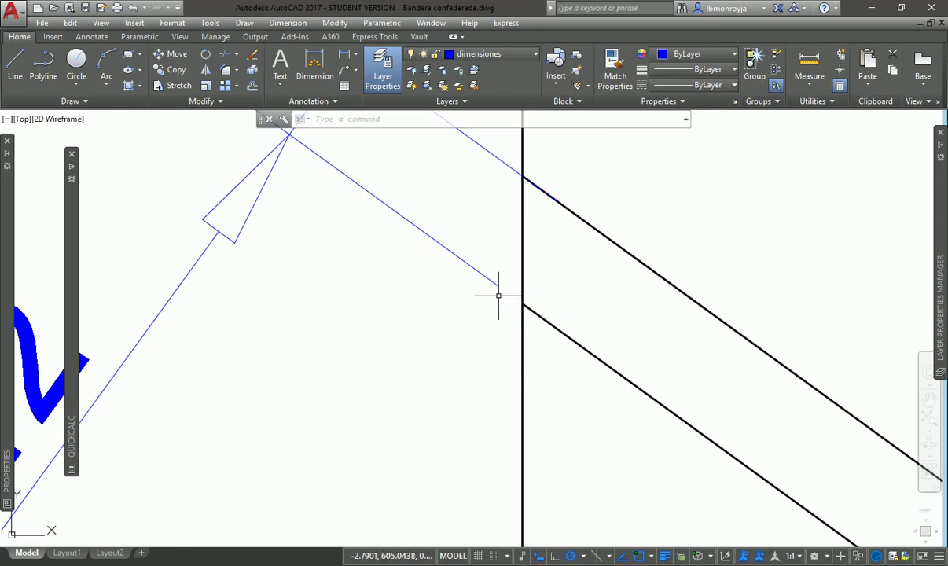
# Examine the 87.85 dimension above the upper-left corner up close, including its extension line gap, then return to the whole flag
pyautogui.write('z')
pyautogui.press('Return')
pyautogui.write('e')
pyautogui.press('Return')
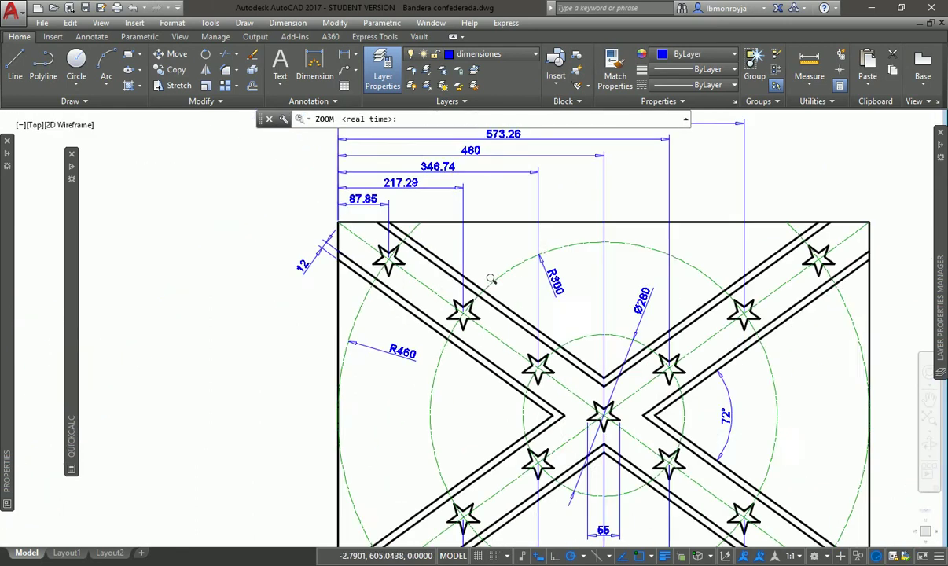
pyautogui.press('Return')
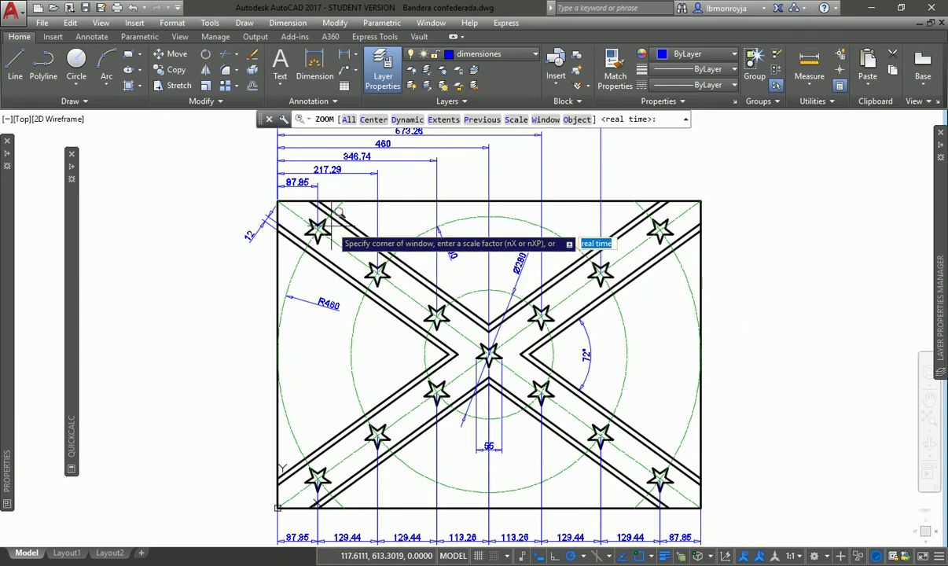
pyautogui.click(262, 167)
pyautogui.click(340, 203)
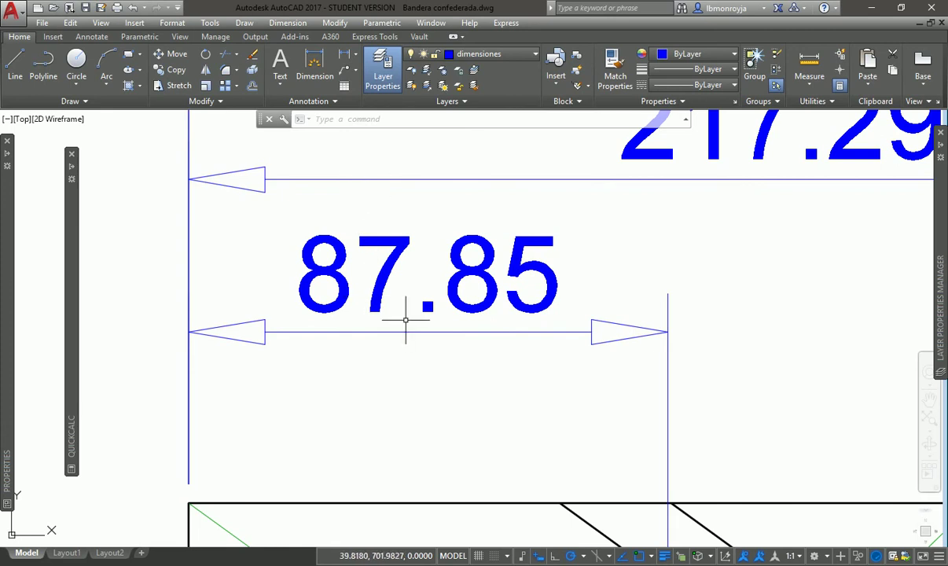
pyautogui.press('Return')
pyautogui.write('e')
pyautogui.press('Return')
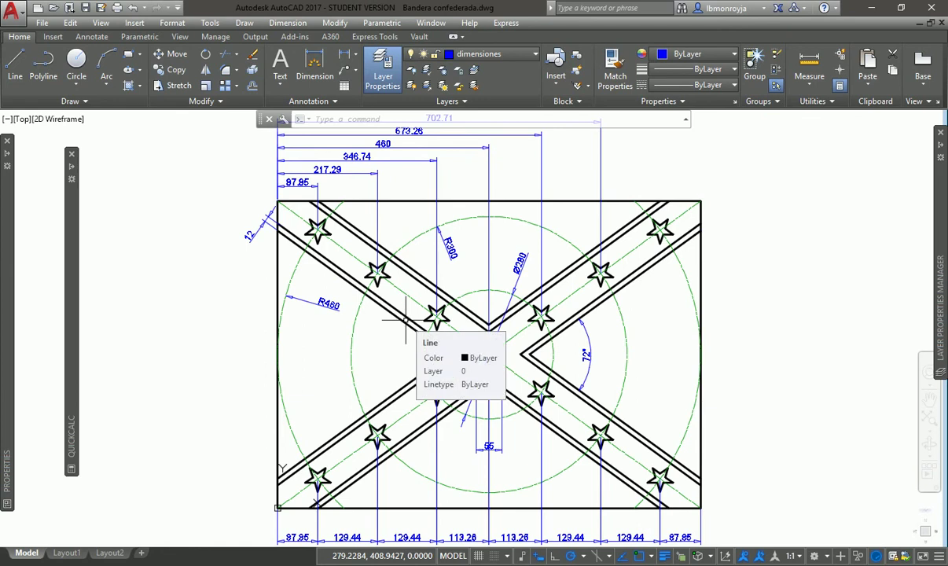
# Add an aligned dimension across the inner band width of the upper-right arm, placed outside the flag's upper-right corner
pyautogui.write('dm')
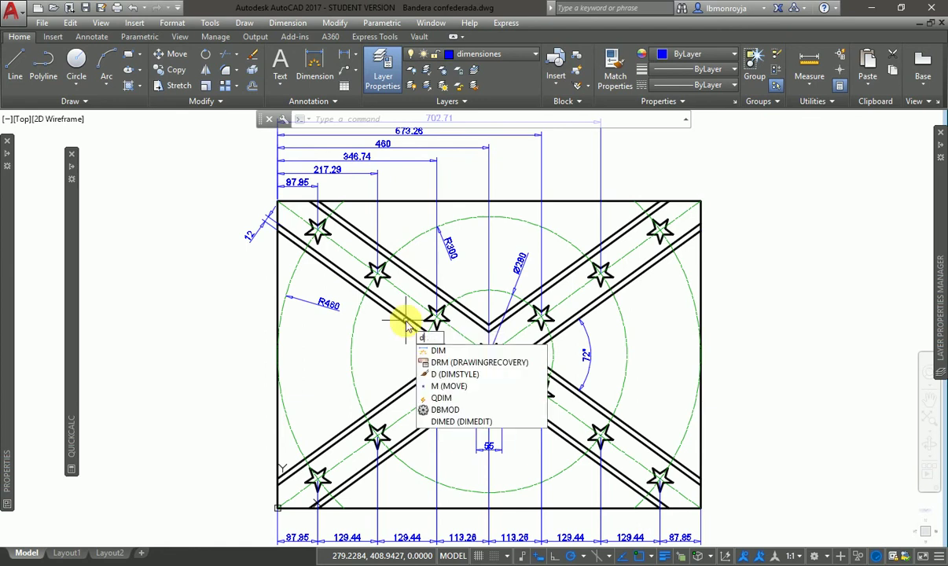
pyautogui.write('imali')
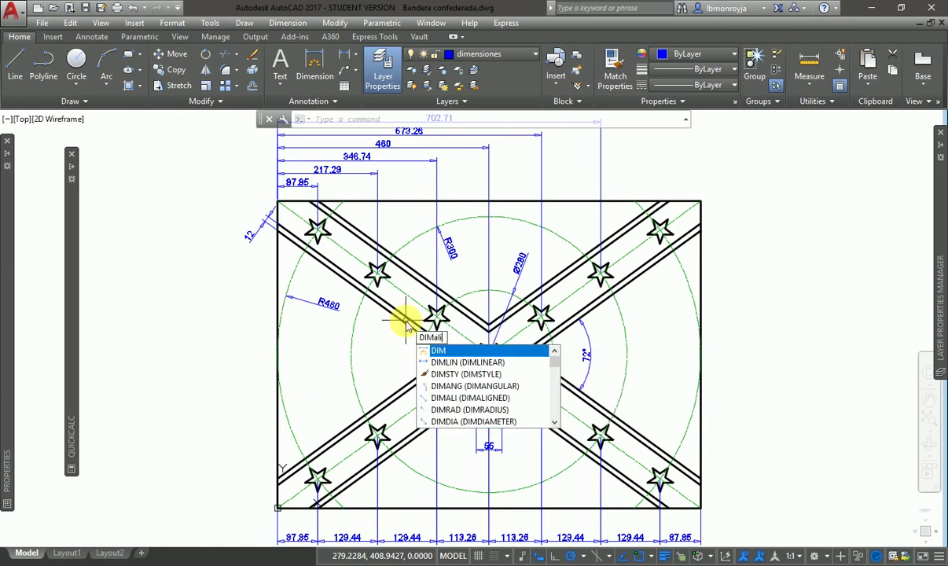
pyautogui.press('Return')
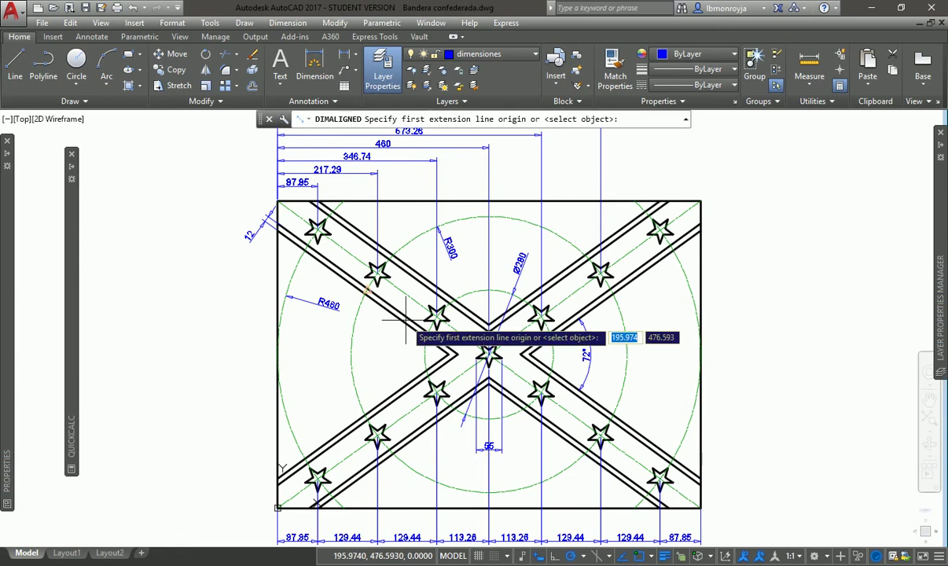
pyautogui.click(671, 240)
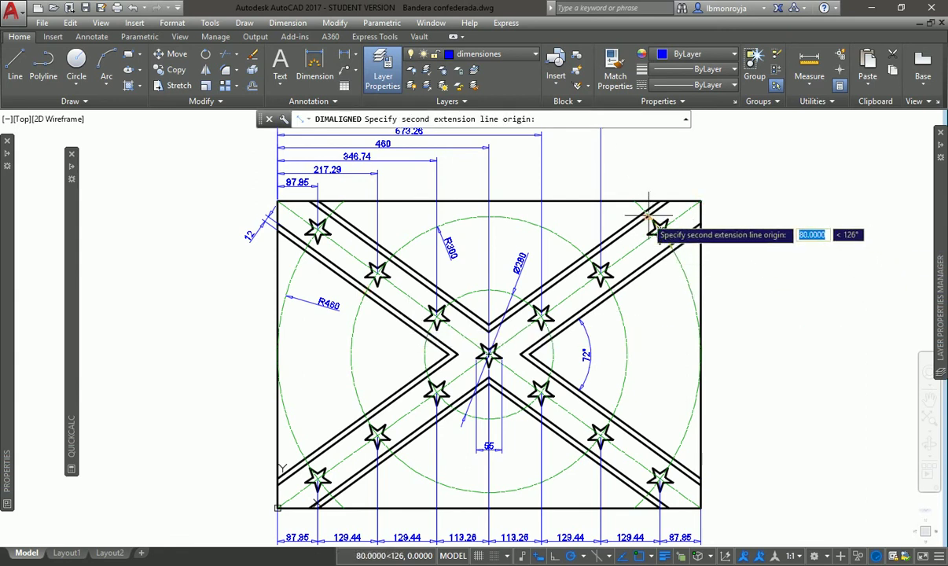
pyautogui.click(647, 212)
pyautogui.click(719, 182)
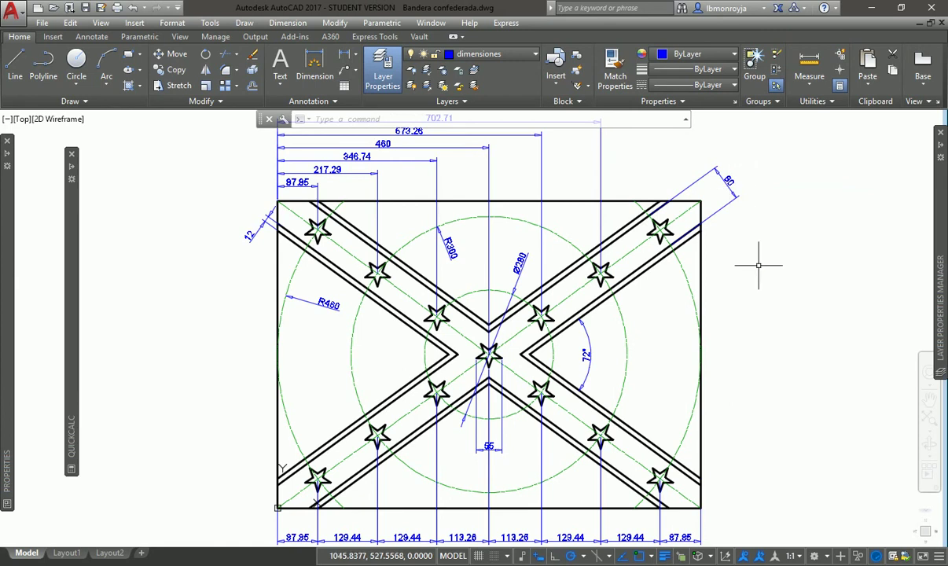
# Switch the current dimension style to ISO-25 and back to Texto 14 mm
pyautogui.click(332, 100)
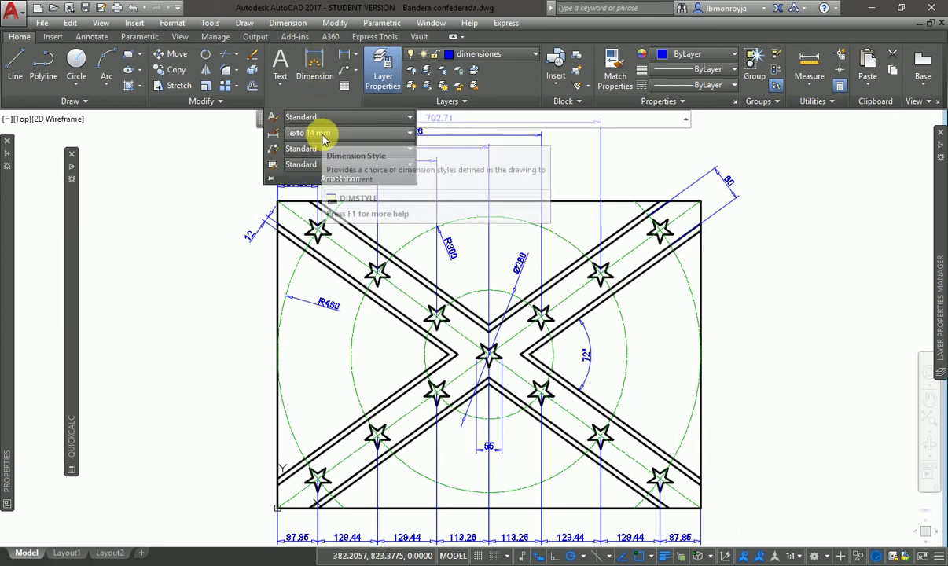
pyautogui.click(320, 133)
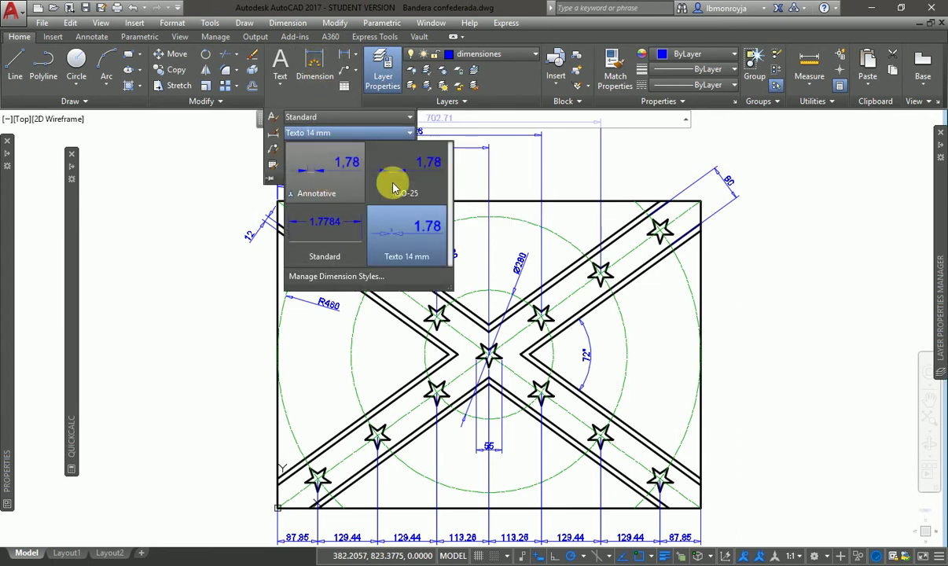
pyautogui.click(412, 187)
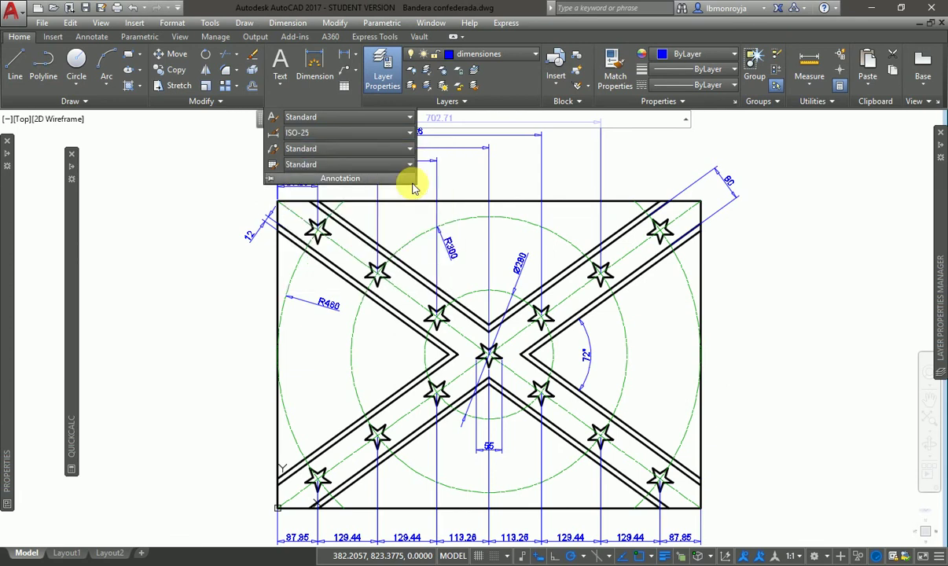
pyautogui.click(366, 133)
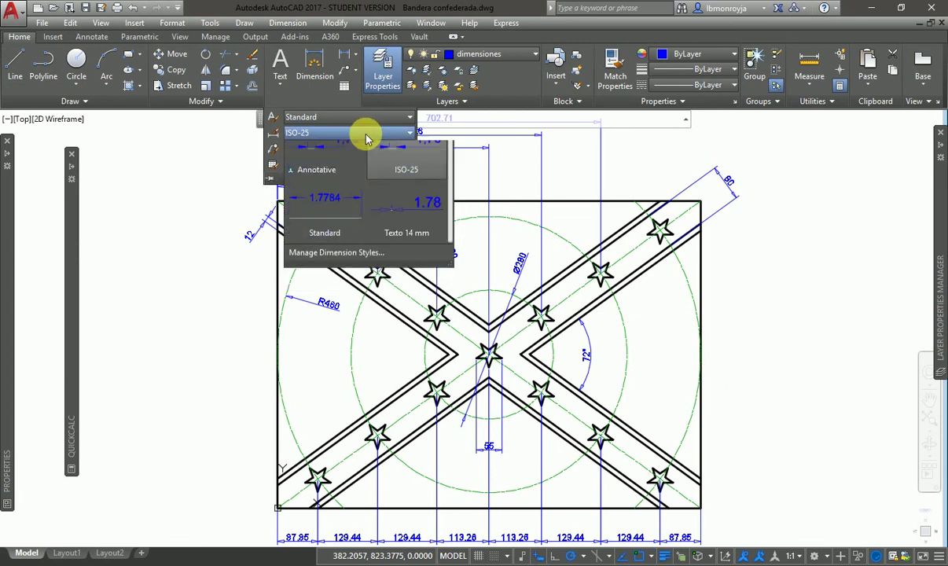
pyautogui.click(410, 240)
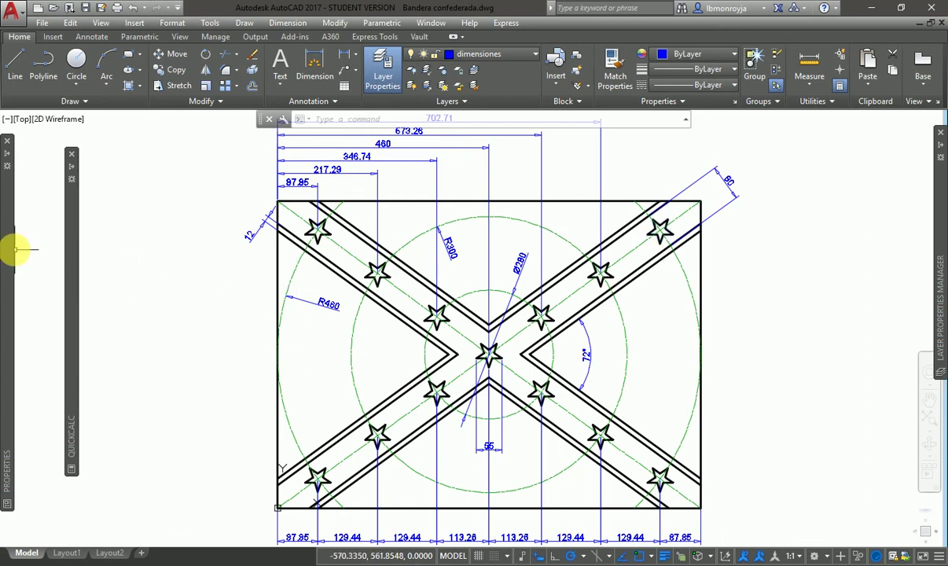
pyautogui.moveTo(11, 245)
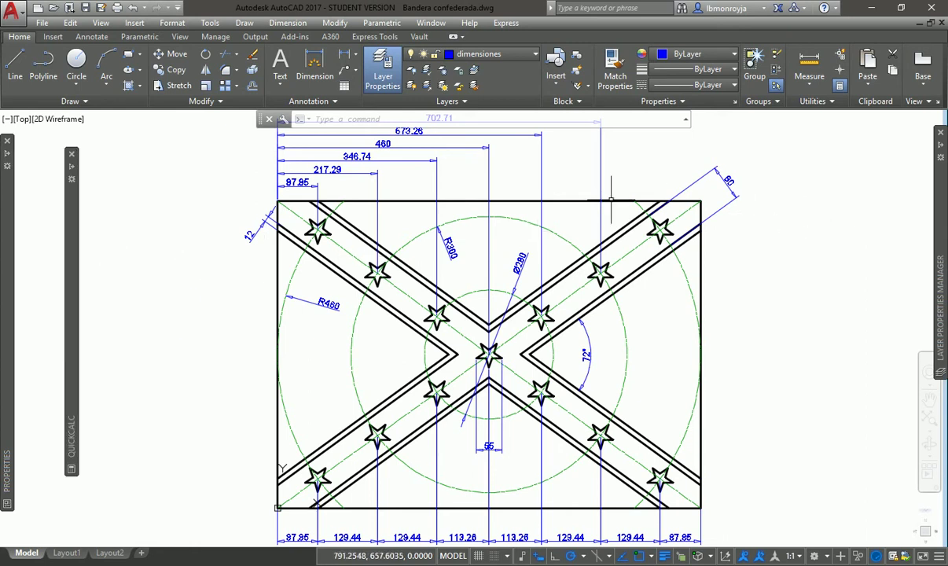
pyautogui.moveTo(611, 200)
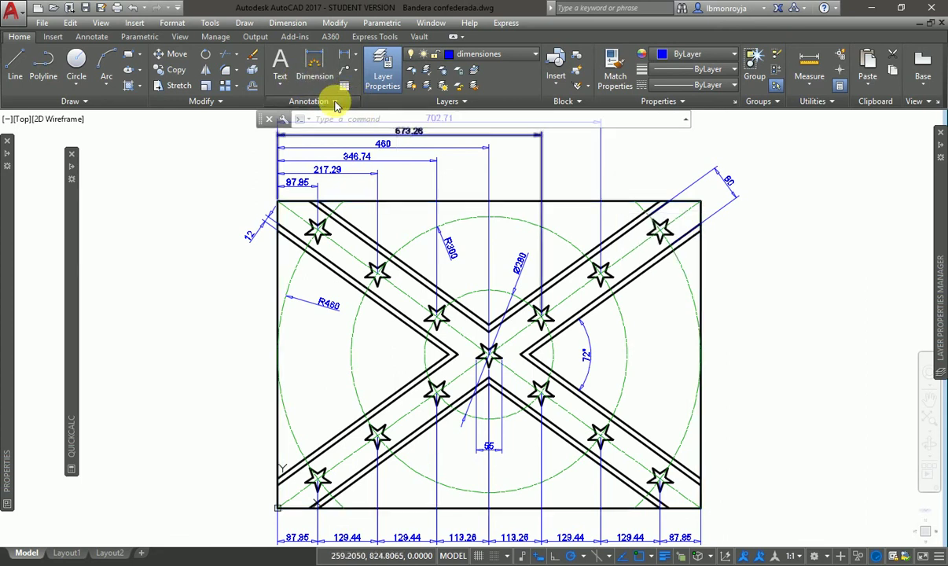
pyautogui.click(335, 105)
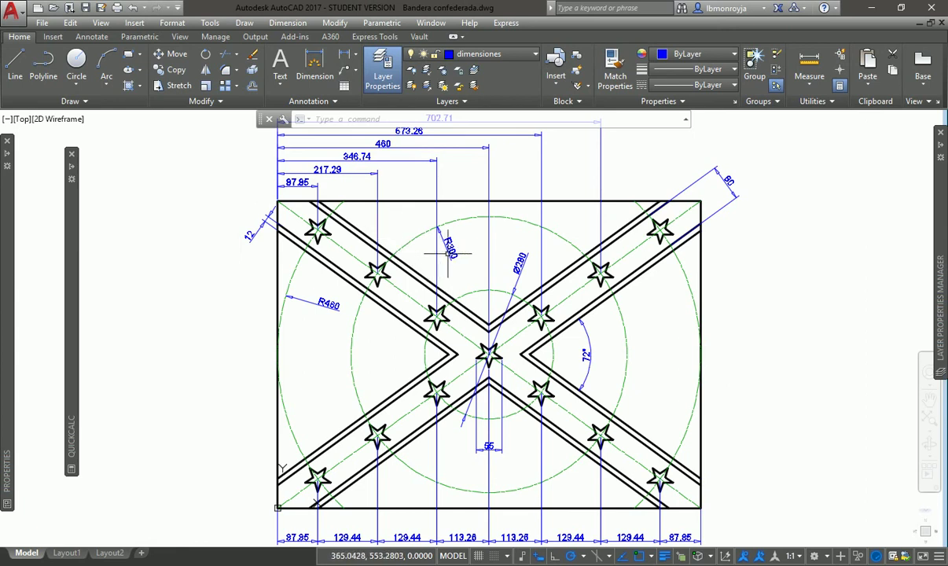
# Try to freeze the current dimensiones layer
pyautogui.click(491, 54)
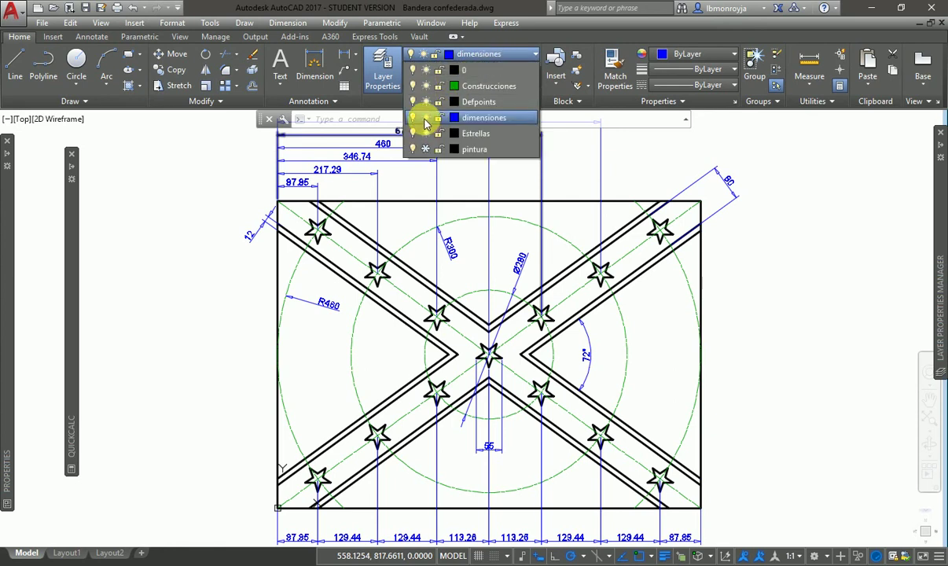
pyautogui.click(425, 118)
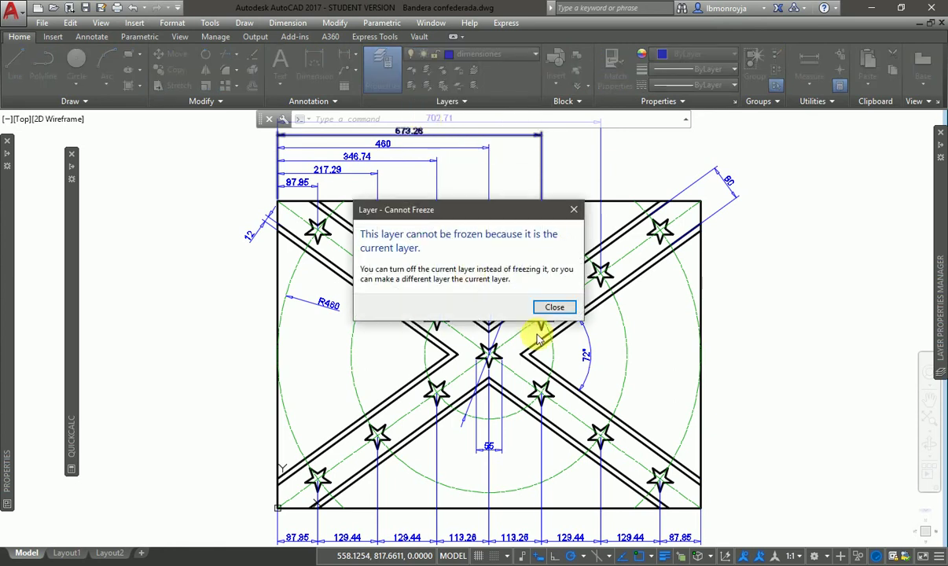
pyautogui.click(554, 306)
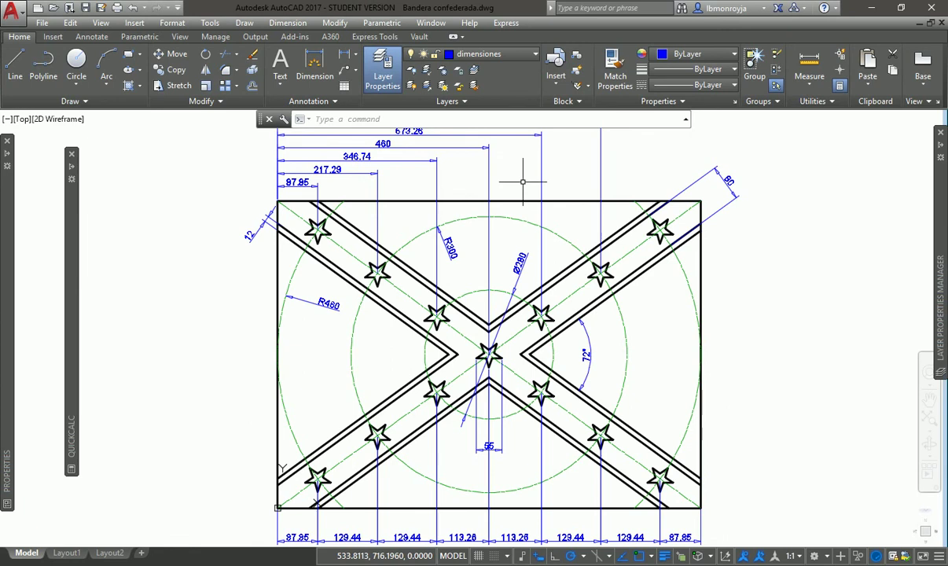
# Turn off the current dimensiones layer and freeze the Construcciones layer
pyautogui.click(494, 54)
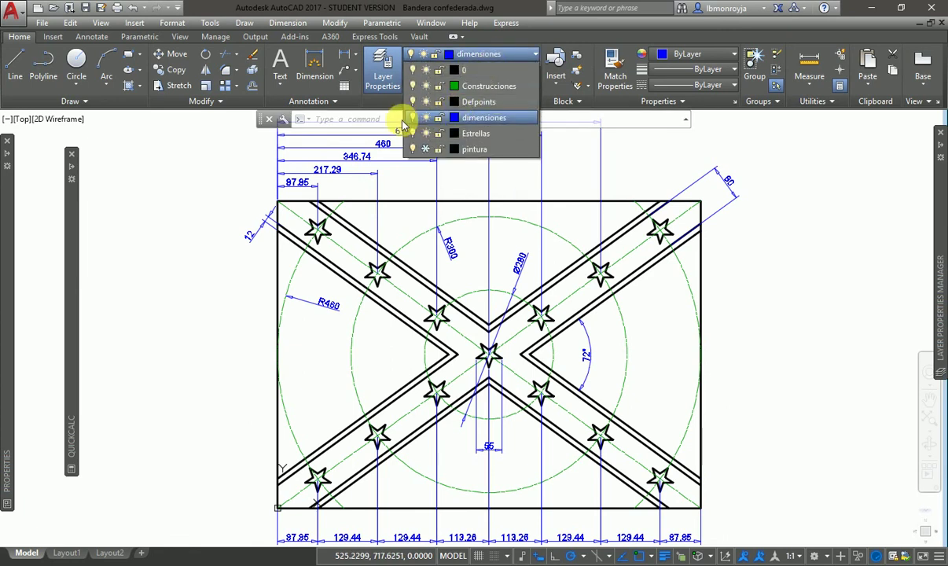
pyautogui.click(413, 118)
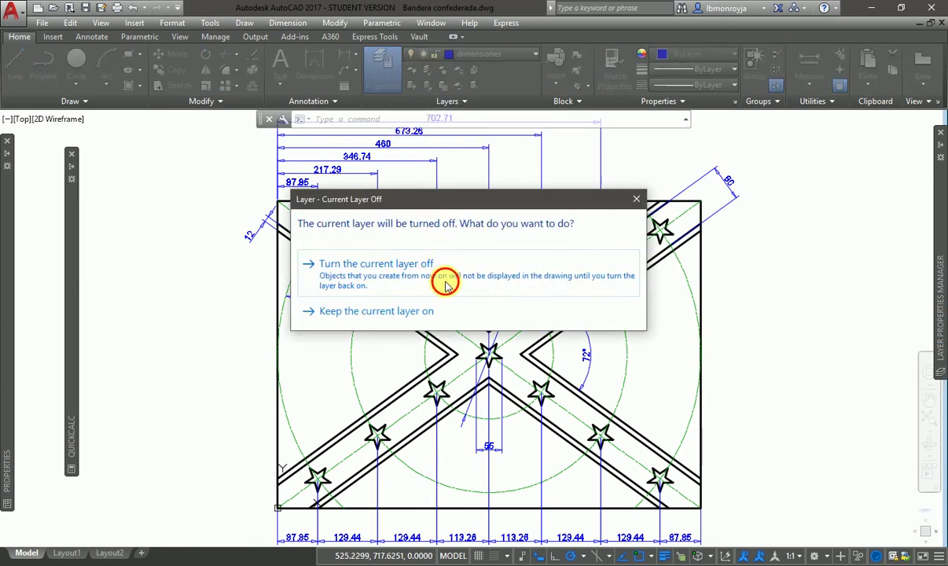
pyautogui.click(448, 283)
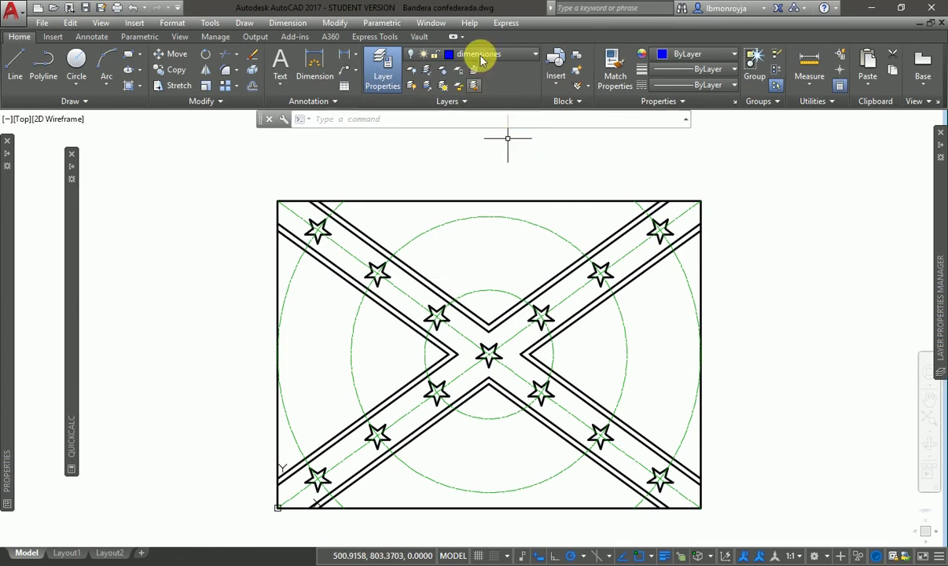
pyautogui.click(487, 55)
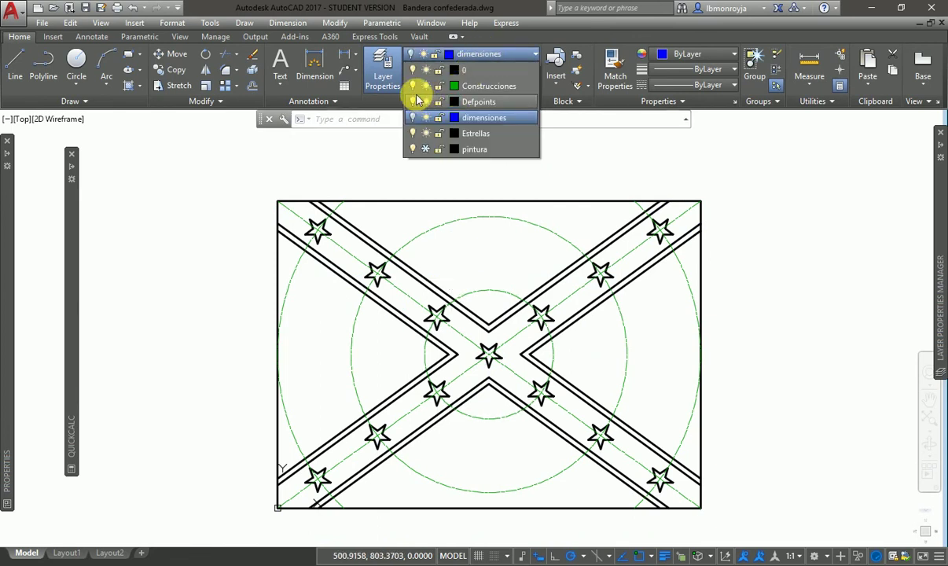
pyautogui.click(425, 86)
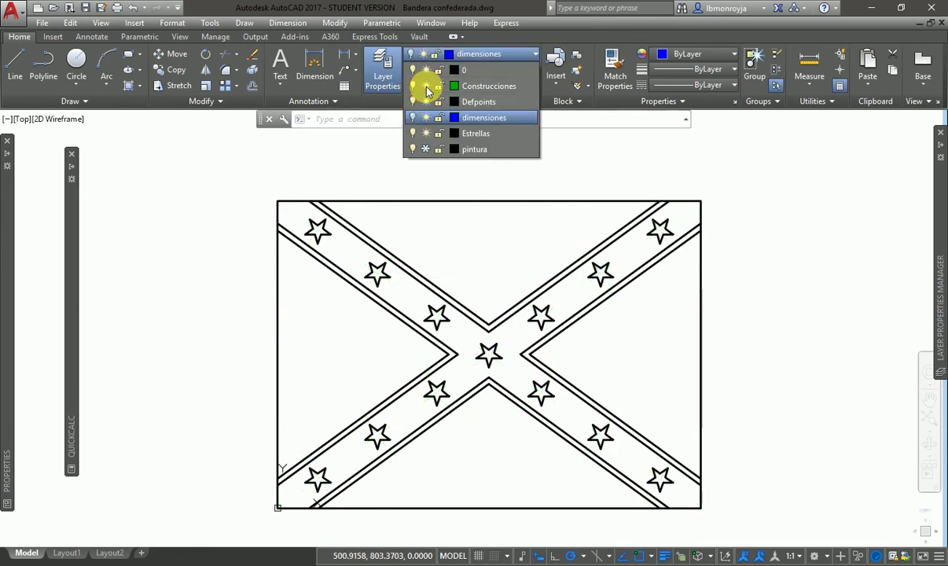
# Thaw the pintura layer to compare the painted flag with the outline, and freeze it again
pyautogui.click(425, 149)
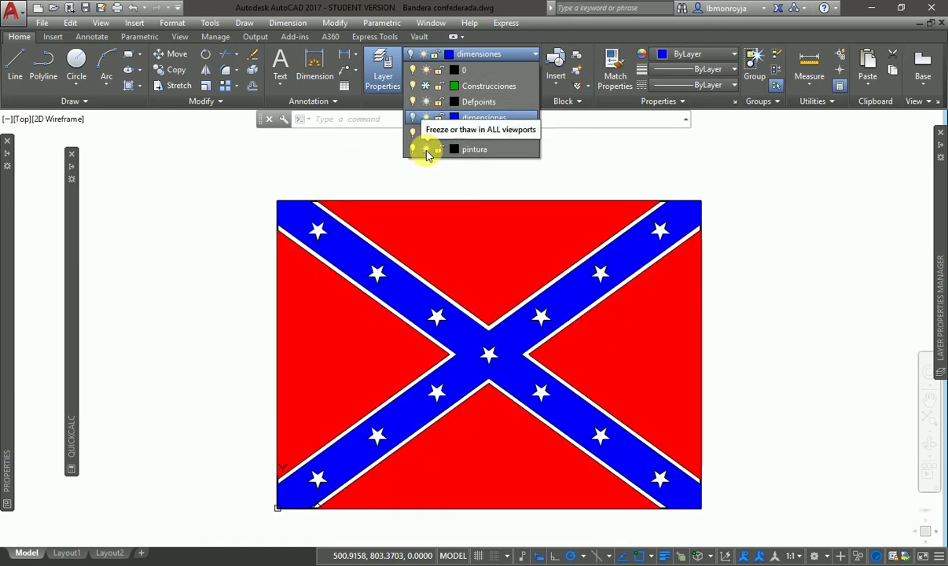
pyautogui.click(425, 150)
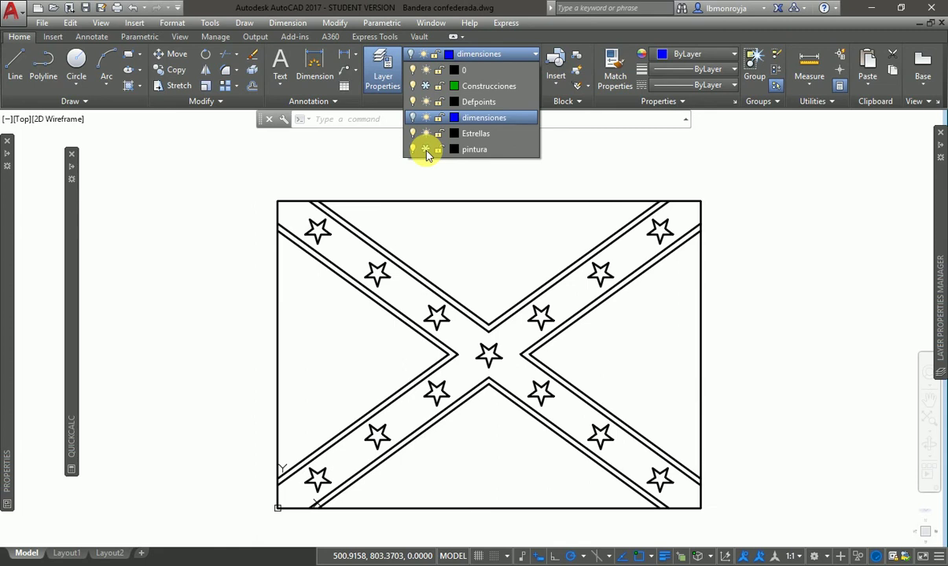
pyautogui.click(425, 150)
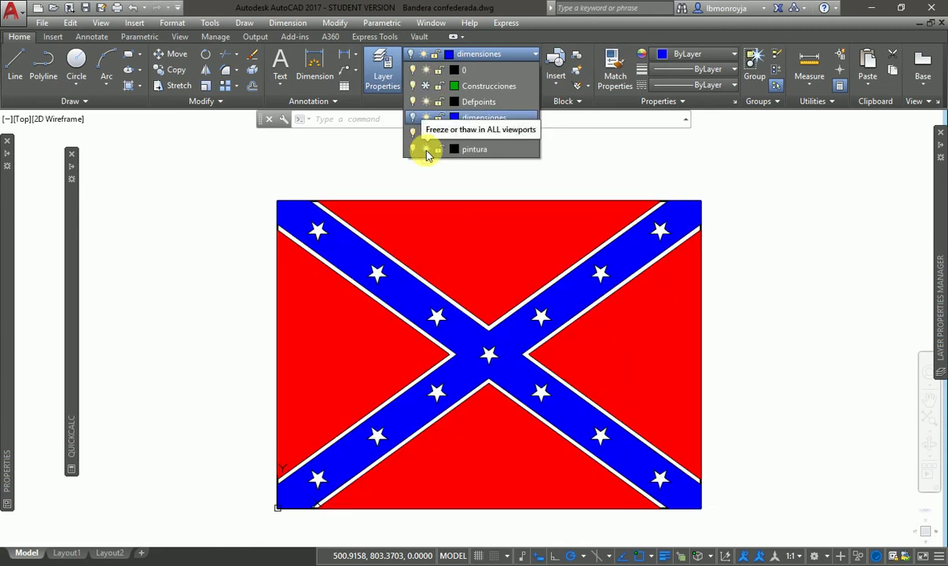
pyautogui.click(425, 149)
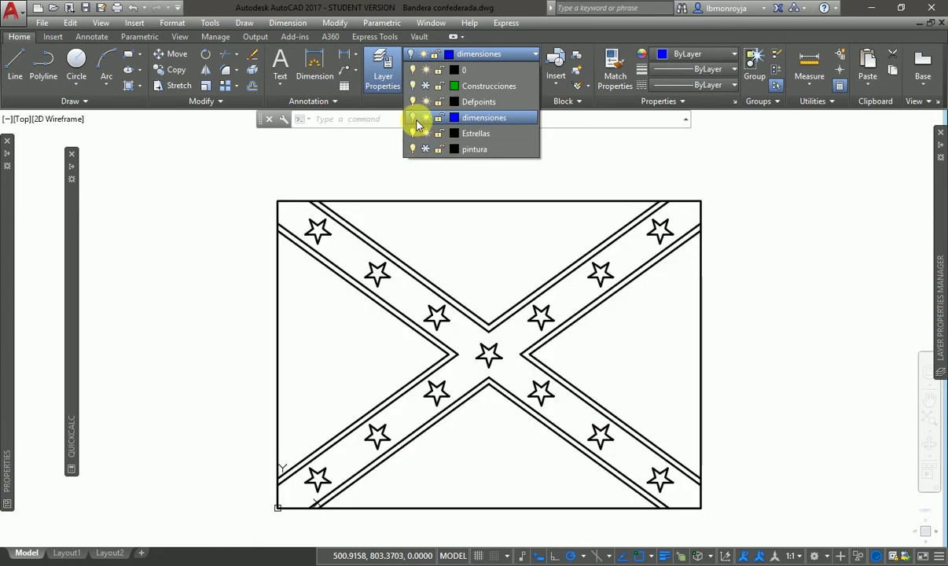
# Turn the dimensiones layer back on and thaw the Construcciones layer
pyautogui.click(413, 117)
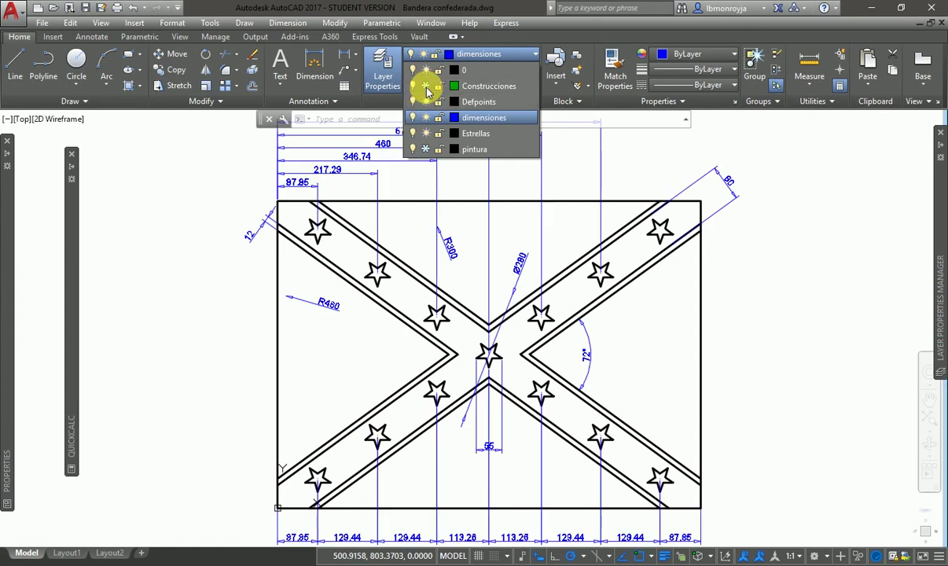
pyautogui.click(426, 86)
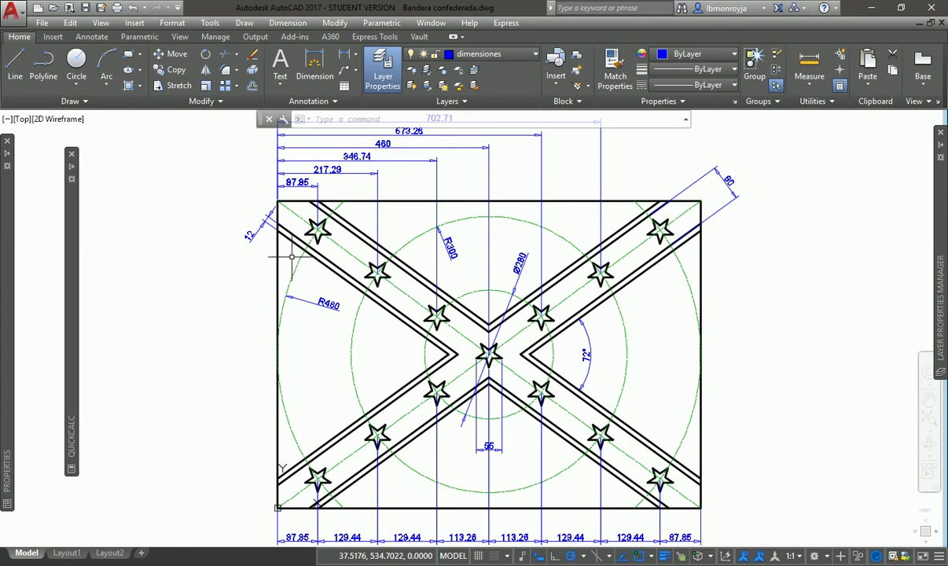
# Delete the two 113.26 dimensions on either side of the centre star, below the flag
pyautogui.click(516, 536)
pyautogui.click(457, 536)
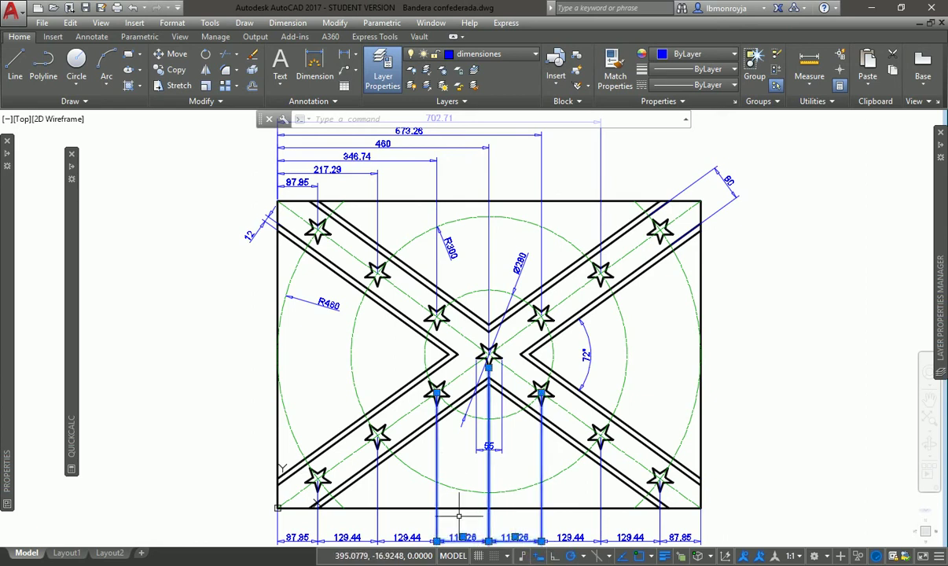
pyautogui.press('Delete')
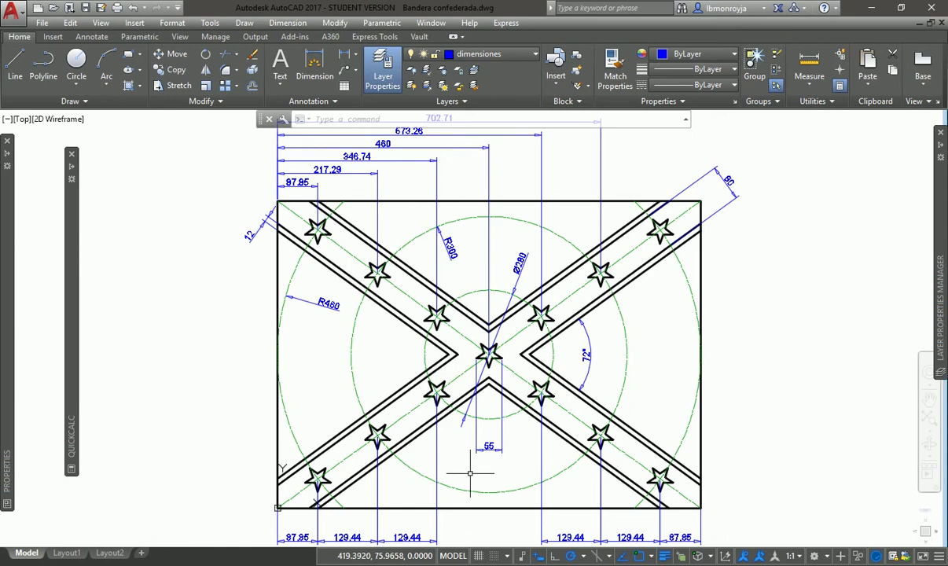
# Modify the Texto 14 mm dimension style to suppress extension line 1
pyautogui.write('d')
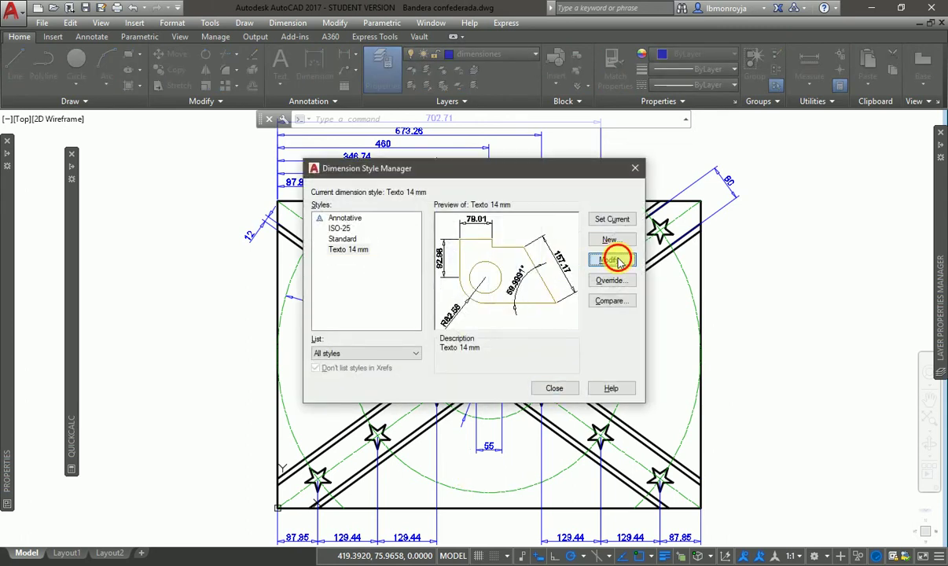
pyautogui.press('Return')
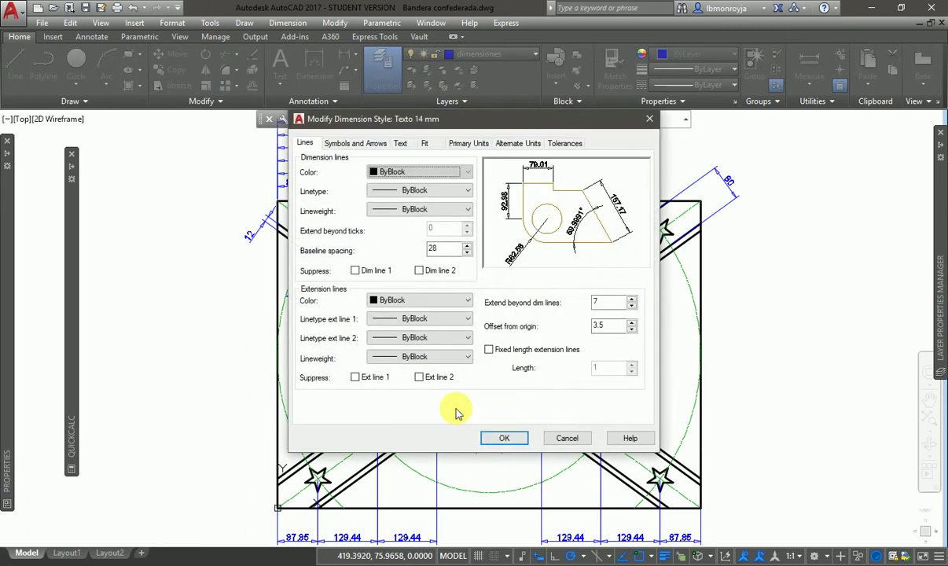
pyautogui.click(355, 378)
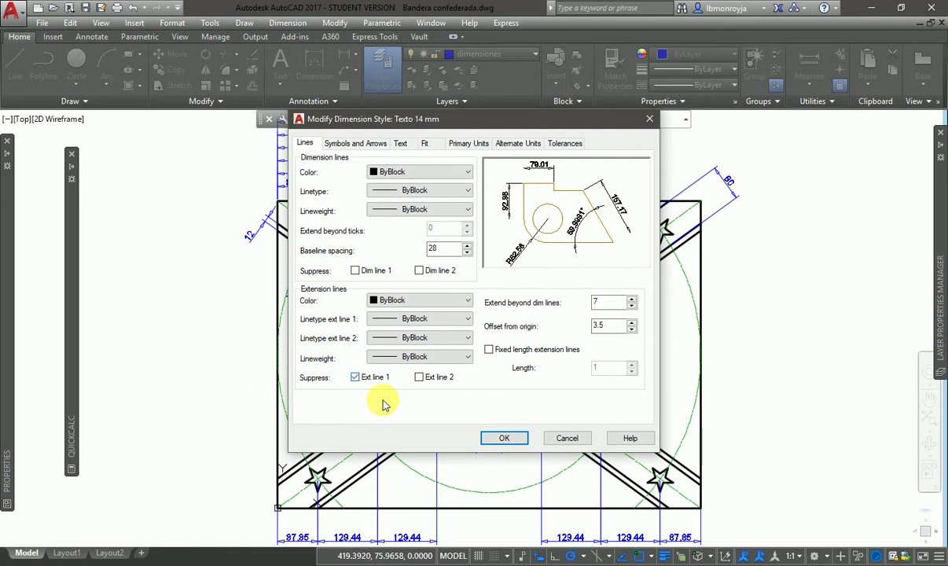
pyautogui.click(501, 438)
pyautogui.click(550, 388)
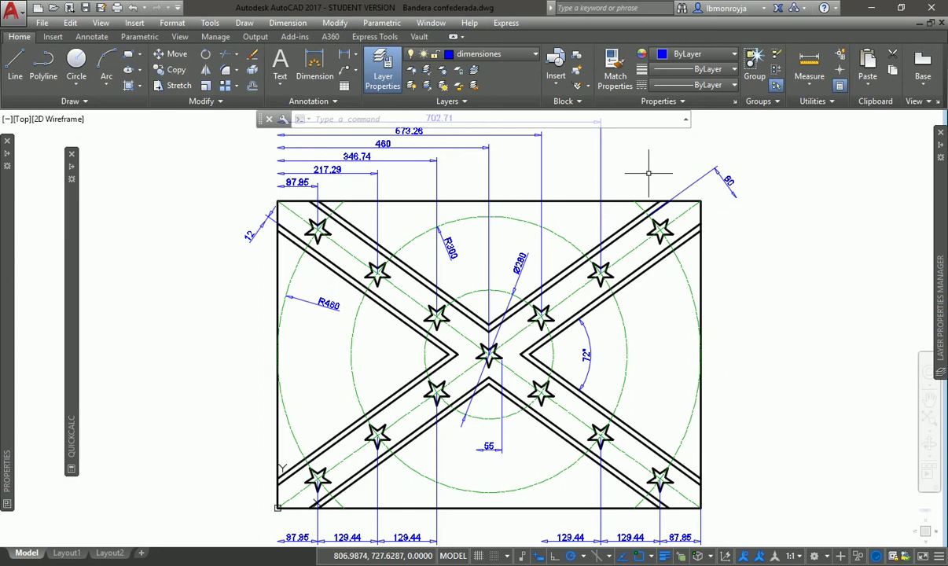
# Restore extension line 1 in the Texto 14 mm dimension style by removing its suppression
pyautogui.write('d')
pyautogui.press('Return')
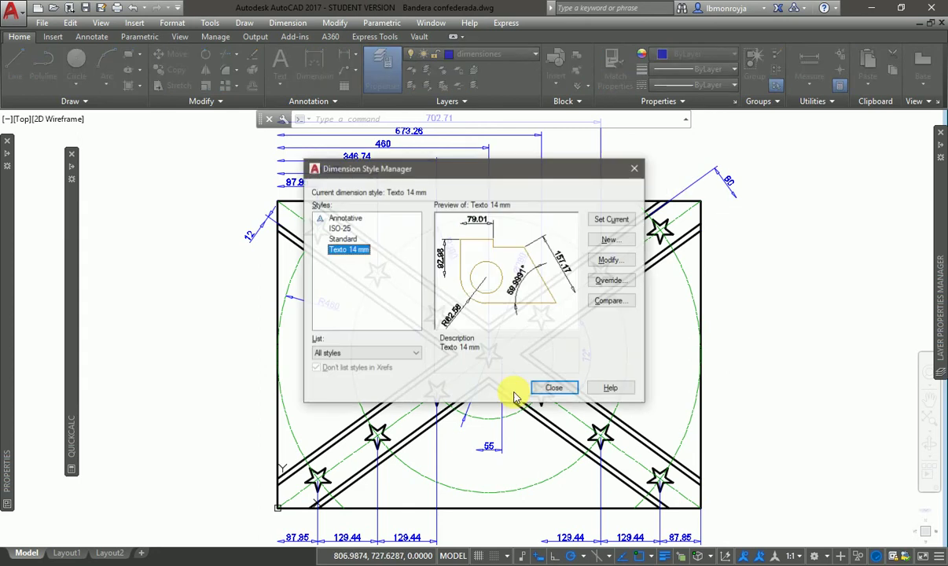
pyautogui.click(611, 259)
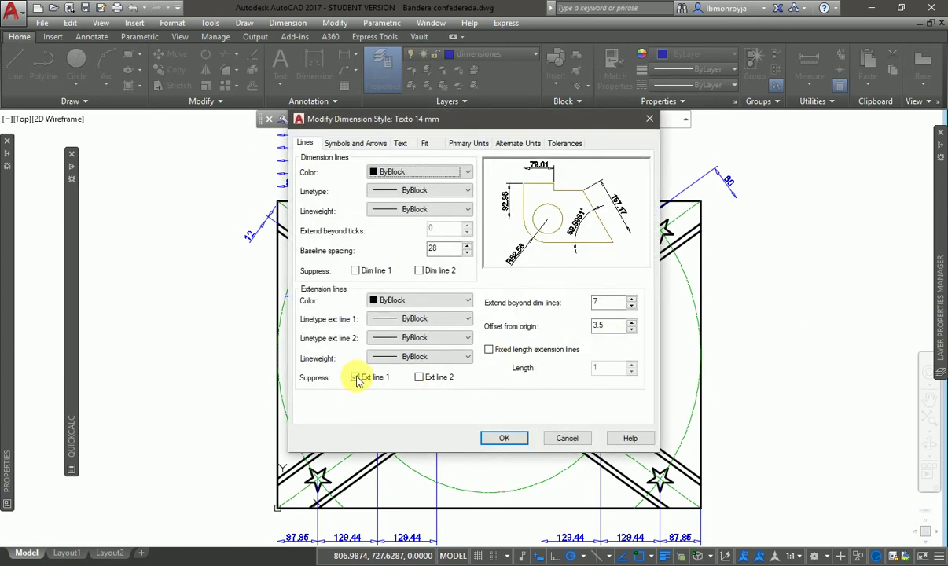
pyautogui.click(356, 377)
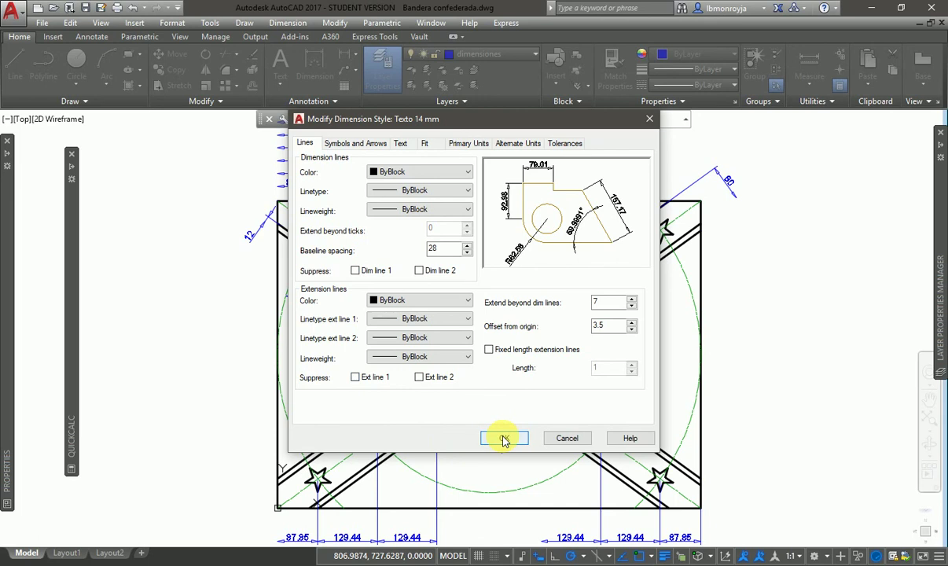
pyautogui.click(504, 438)
pyautogui.click(550, 388)
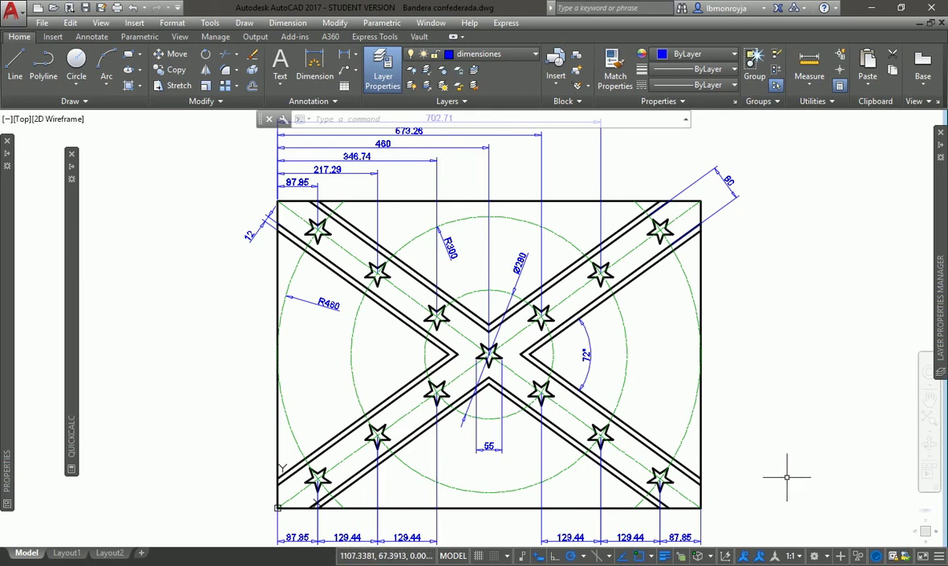
# Reframe the whole dimensioned flag at a slightly smaller scale, leaving empty space to the right of it
pyautogui.moveTo(699, 402)
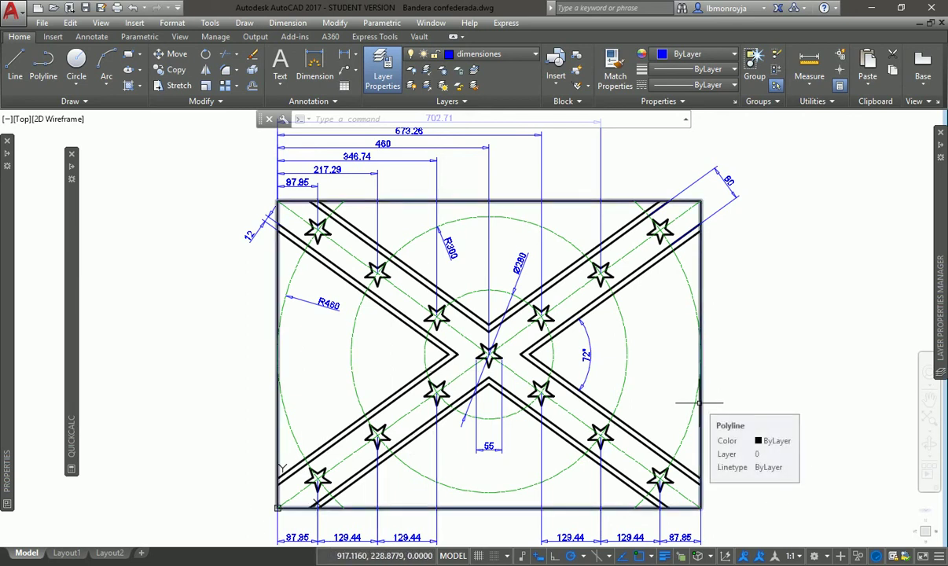
pyautogui.write('z')
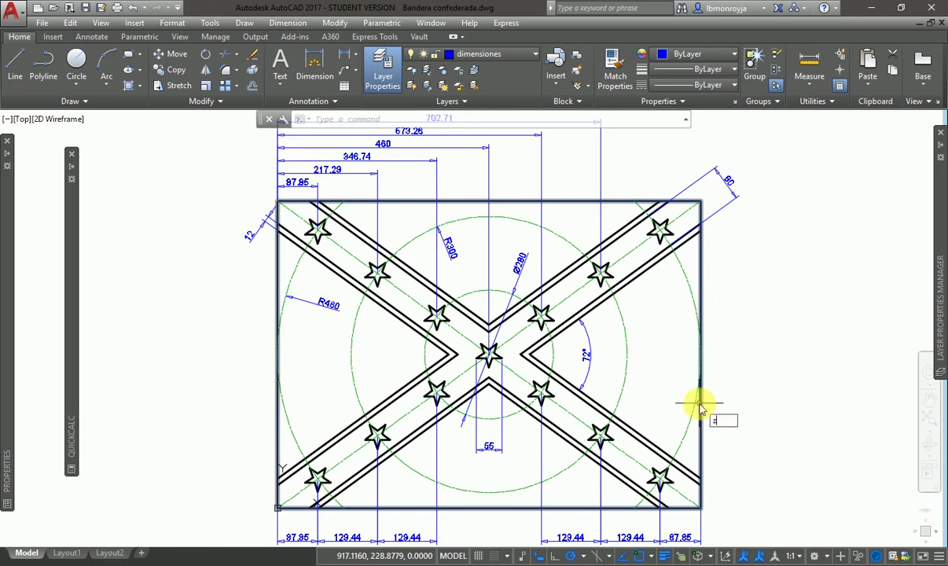
pyautogui.press('Return')
pyautogui.press('Return')
pyautogui.moveTo(648, 362); pyautogui.dragTo(640, 376)
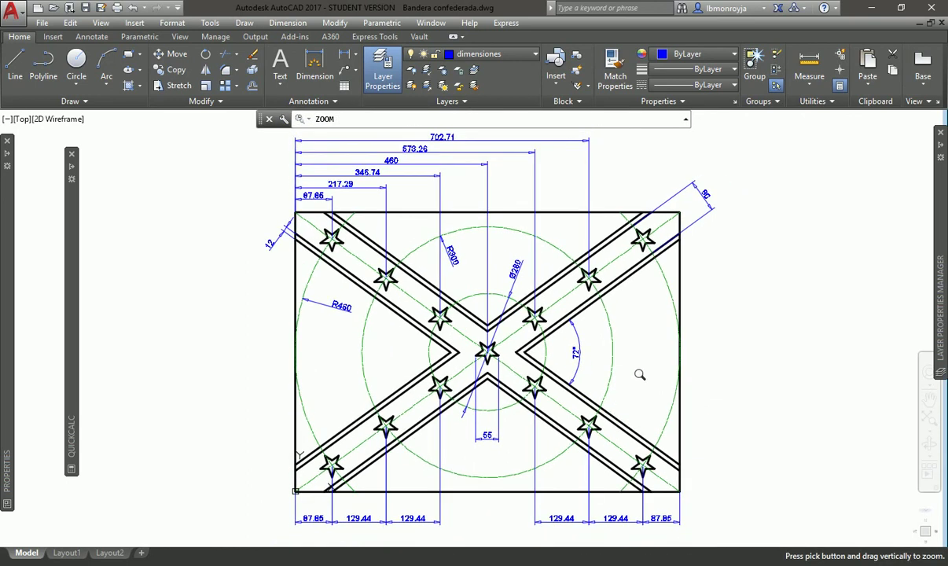
pyautogui.press('Escape')
pyautogui.write('p')
pyautogui.press('Return')
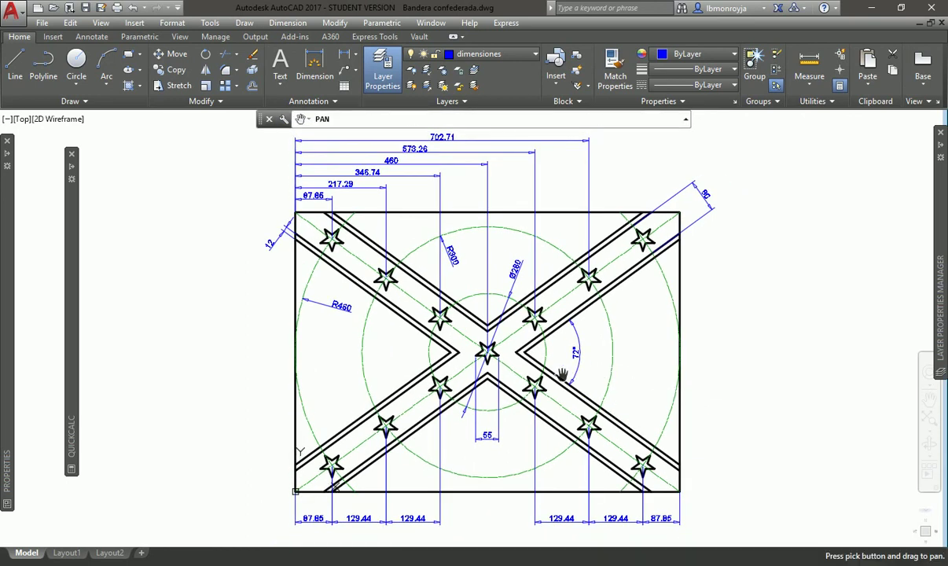
pyautogui.moveTo(582, 364)
pyautogui.mouseDown()
pyautogui.moveTo(412, 383)
pyautogui.moveTo(420, 380)
pyautogui.moveTo(413, 372)
pyautogui.mouseUp()
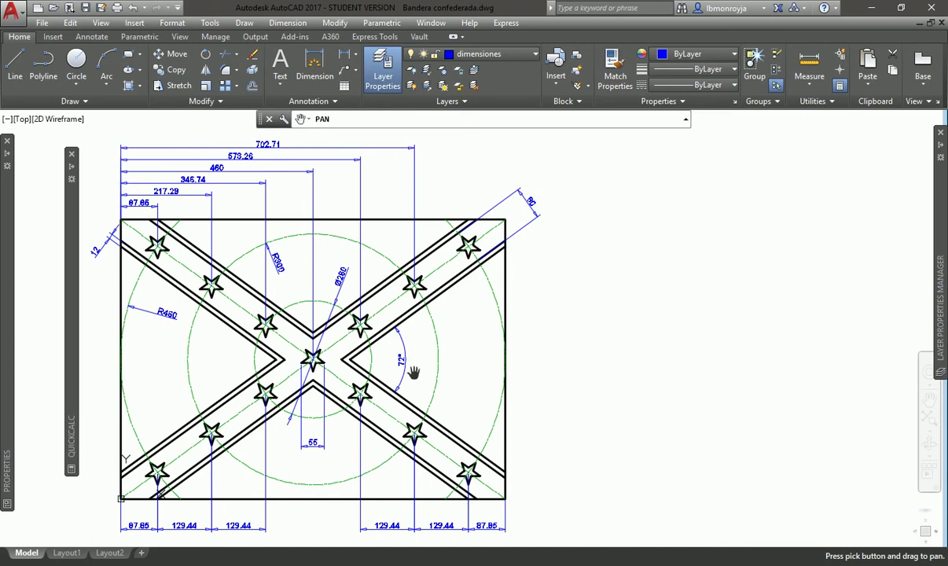
pyautogui.press('Escape')
pyautogui.click(84, 134)
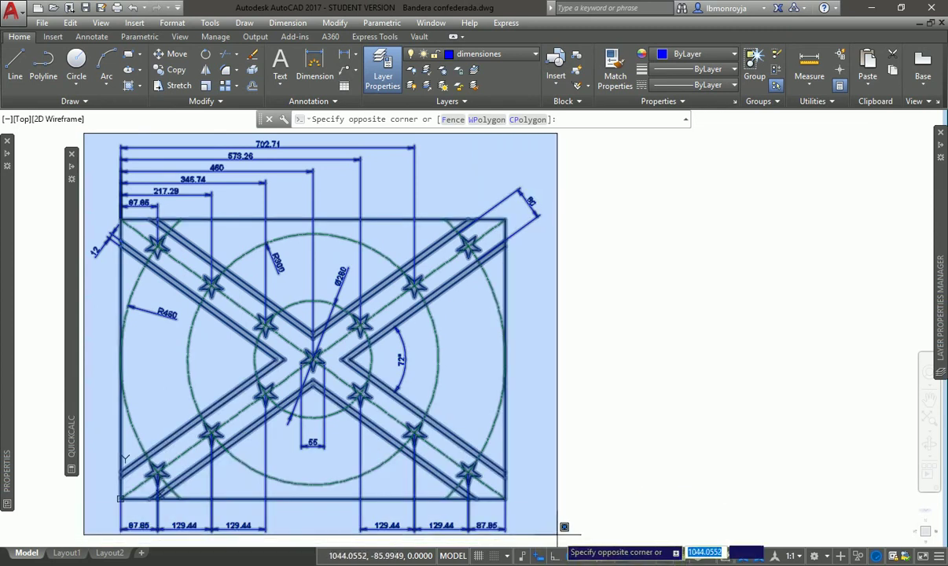
pyautogui.click(566, 531)
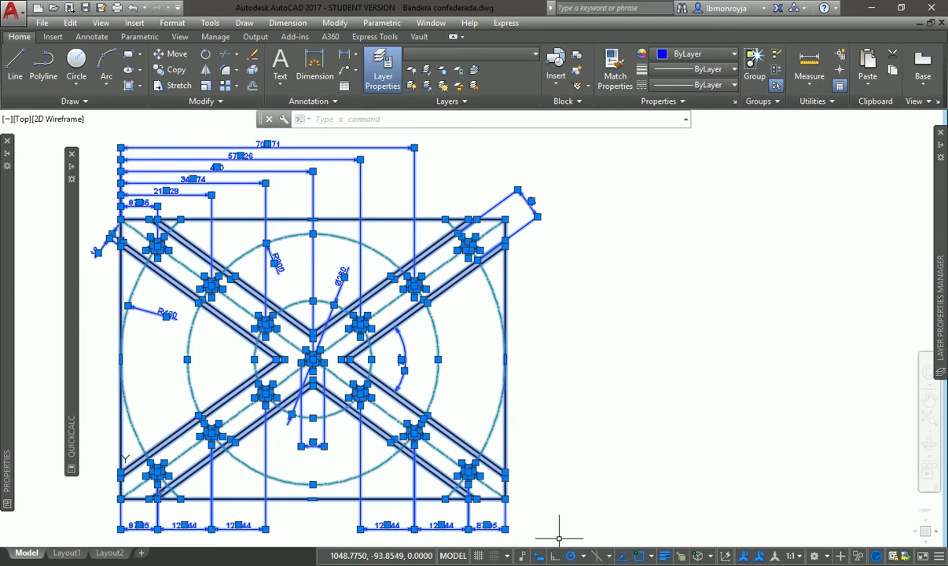
pyautogui.press('Escape')
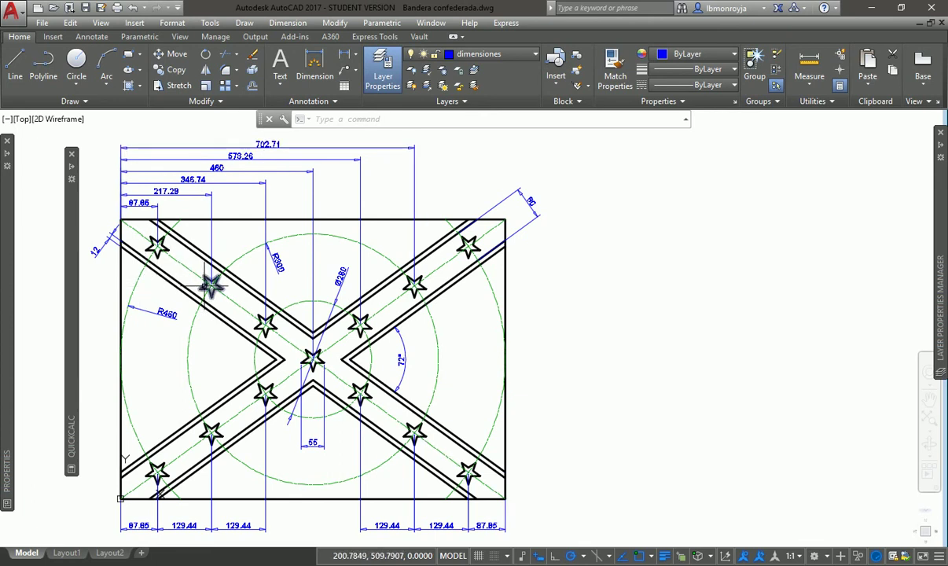
# Modify the Texto 14 mm dimension style to use a measurement scale factor of 100
pyautogui.moveTo(211, 287)
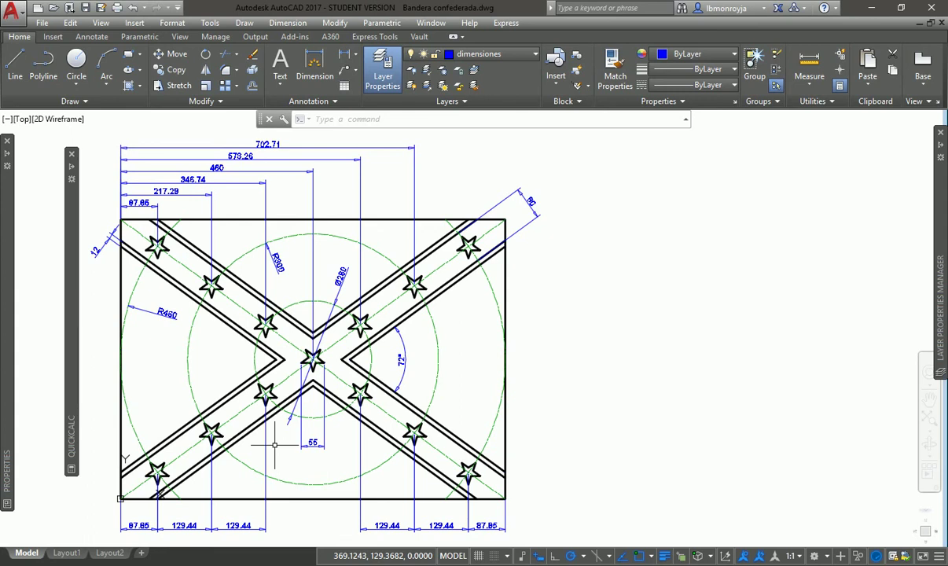
pyautogui.write('d')
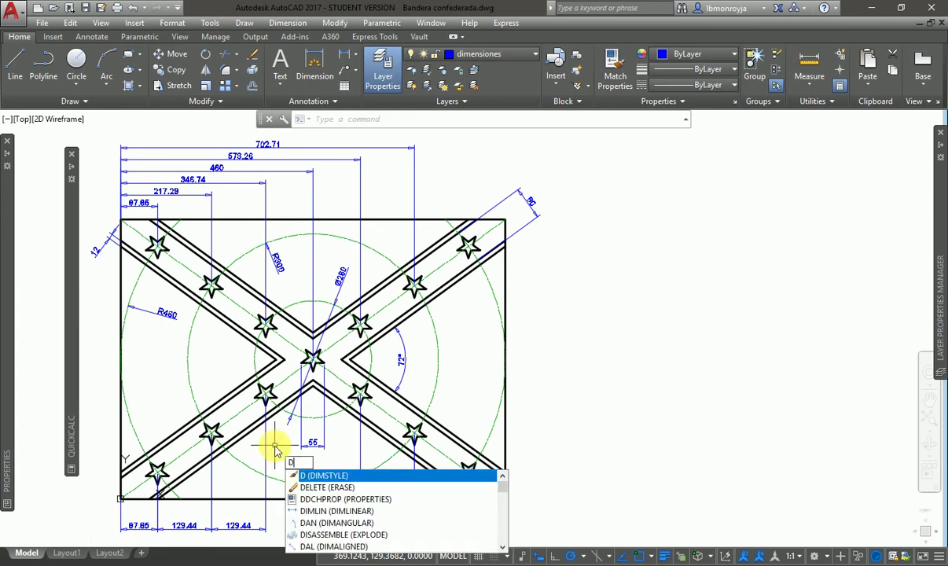
pyautogui.press('Return')
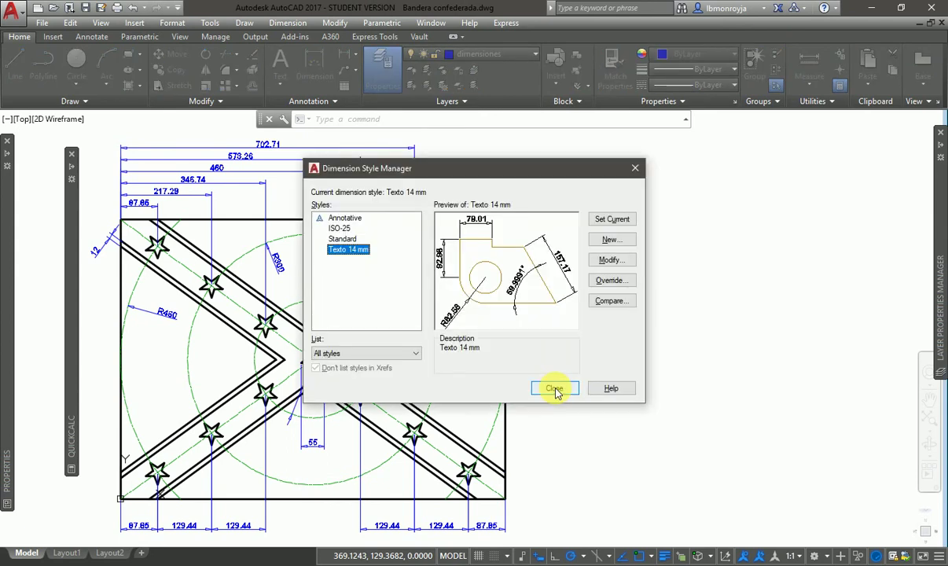
pyautogui.click(612, 260)
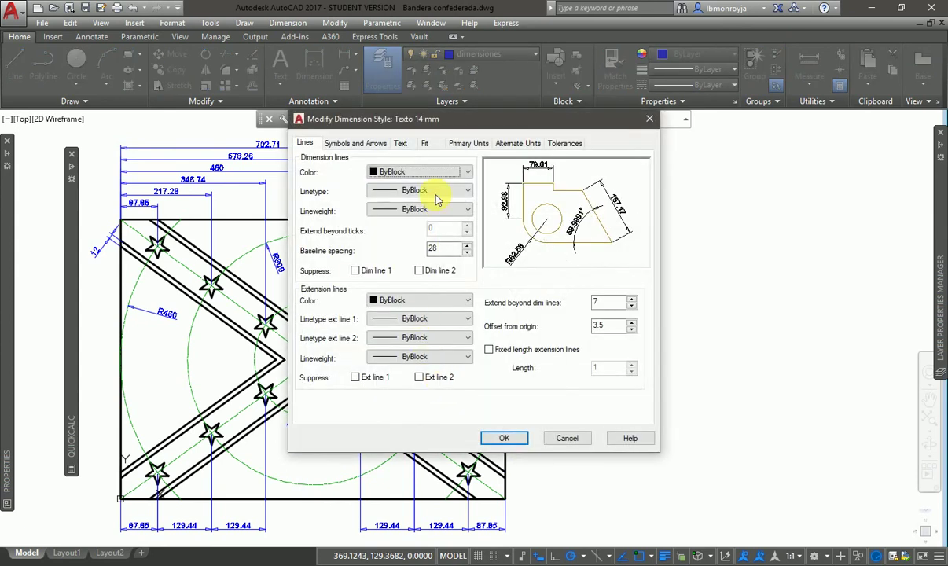
pyautogui.click(470, 146)
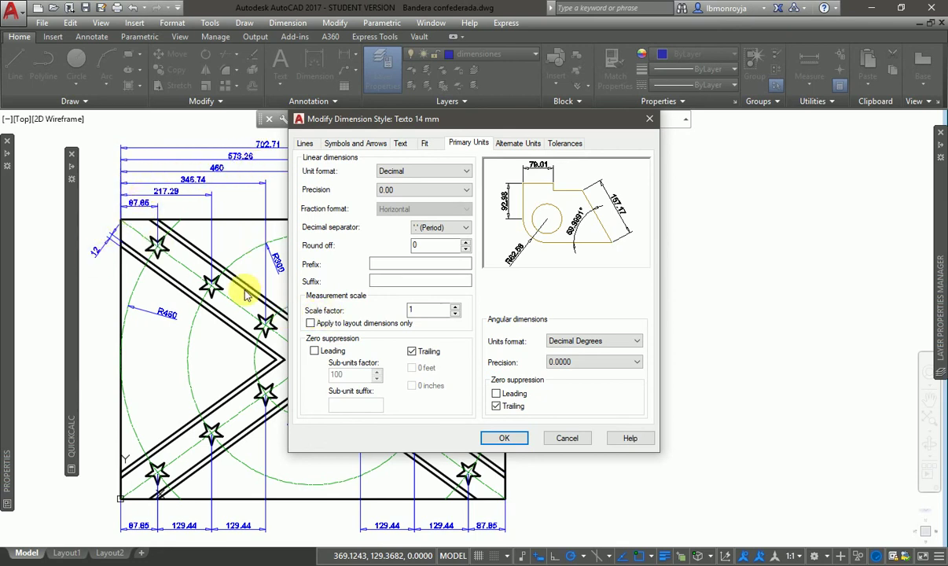
pyautogui.click(428, 310)
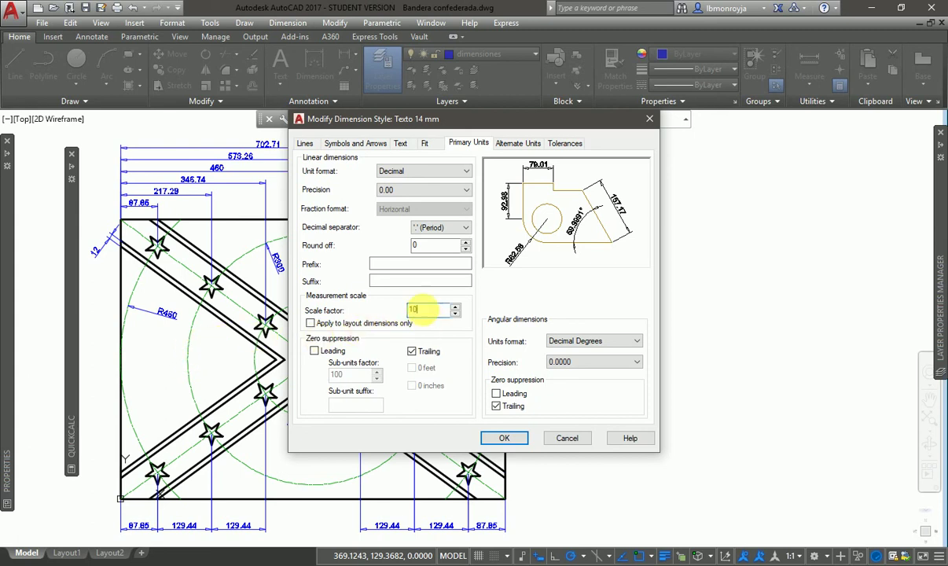
pyautogui.write('00')
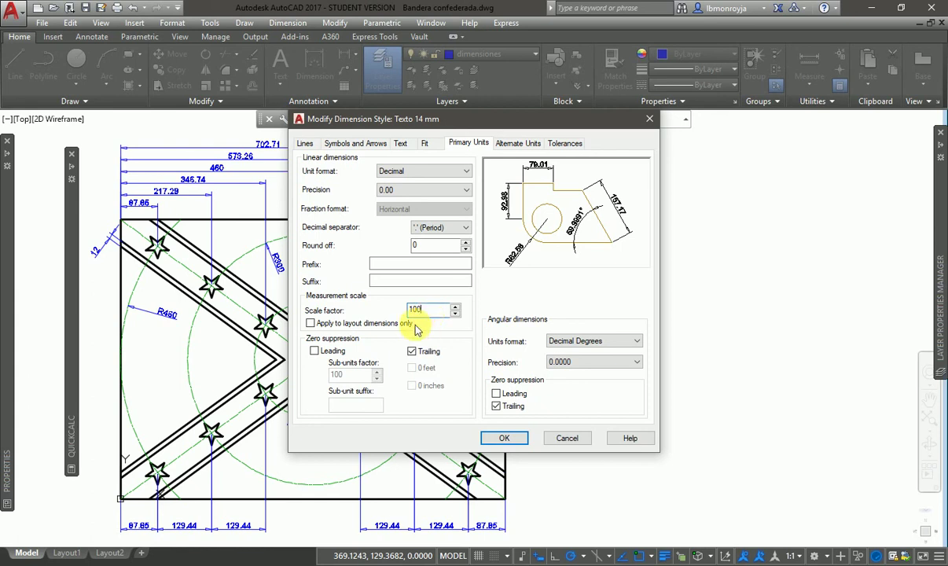
pyautogui.click(507, 439)
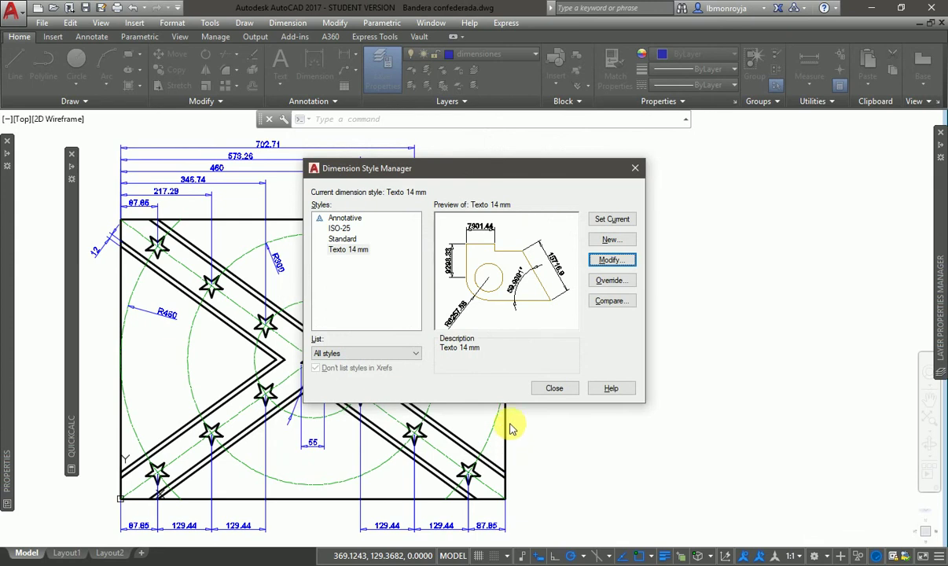
pyautogui.click(559, 388)
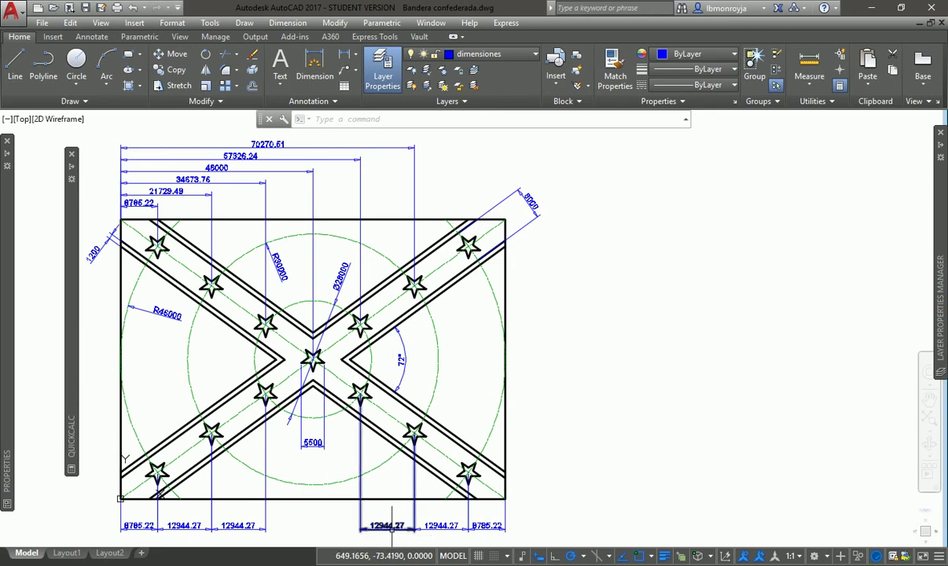
# Examine the width dimension below the centre star up close, and return to the view of the whole flag
pyautogui.write('zoom')
pyautogui.press('Return')
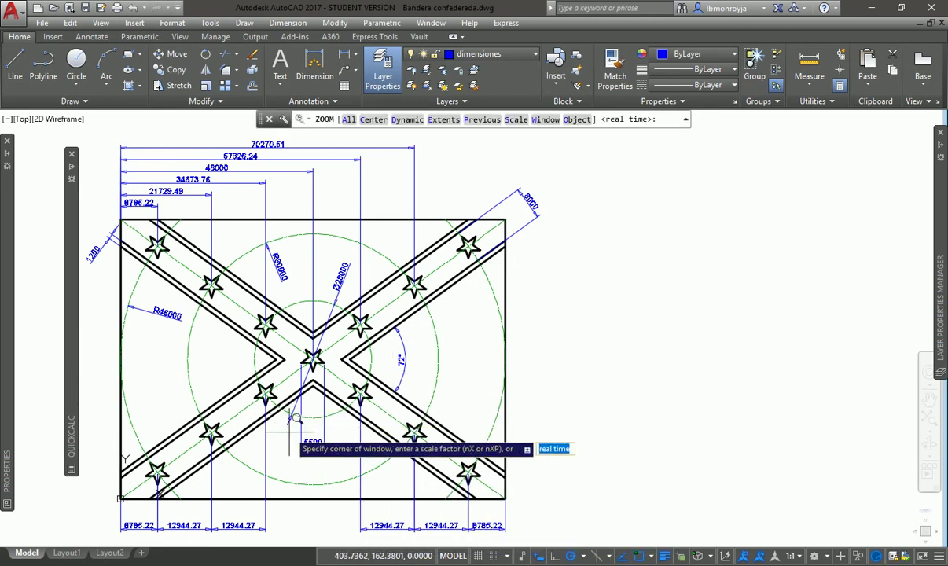
pyautogui.click(291, 430)
pyautogui.click(332, 444)
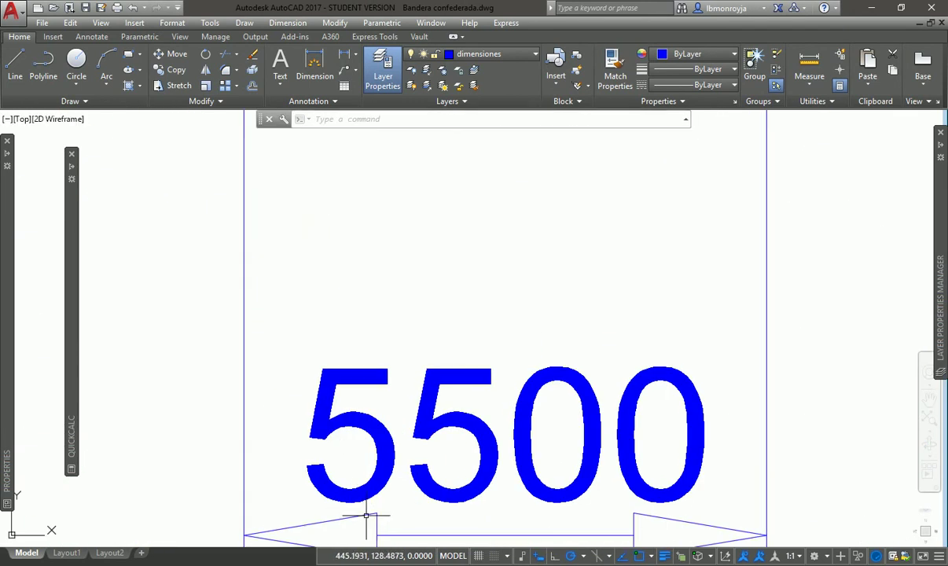
pyautogui.scroll(-1, 429, 515)
pyautogui.scroll(-10, 471, 447)
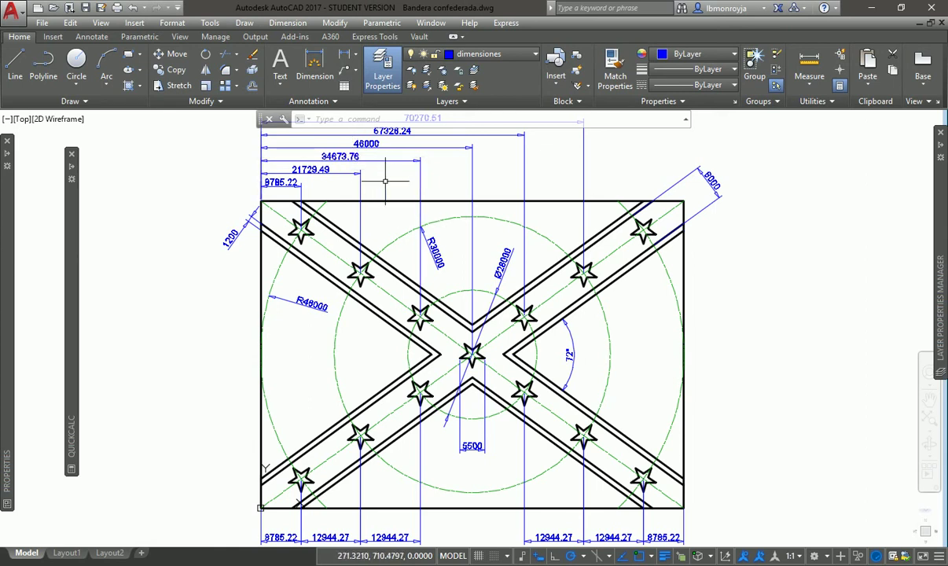
# Set the linear dimension precision of the Texto 14 mm style to 0, without decimals
pyautogui.write('d')
pyautogui.press('Return')
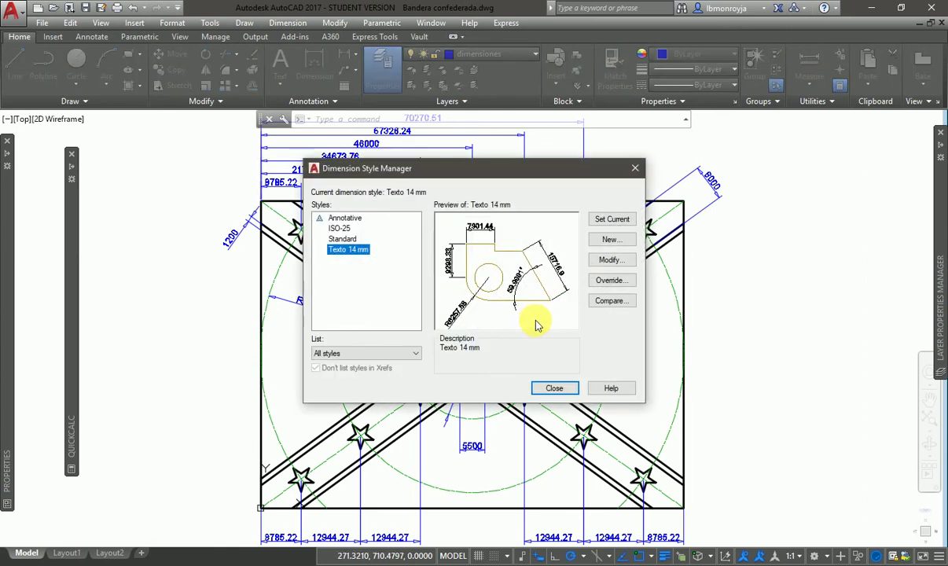
pyautogui.click(611, 259)
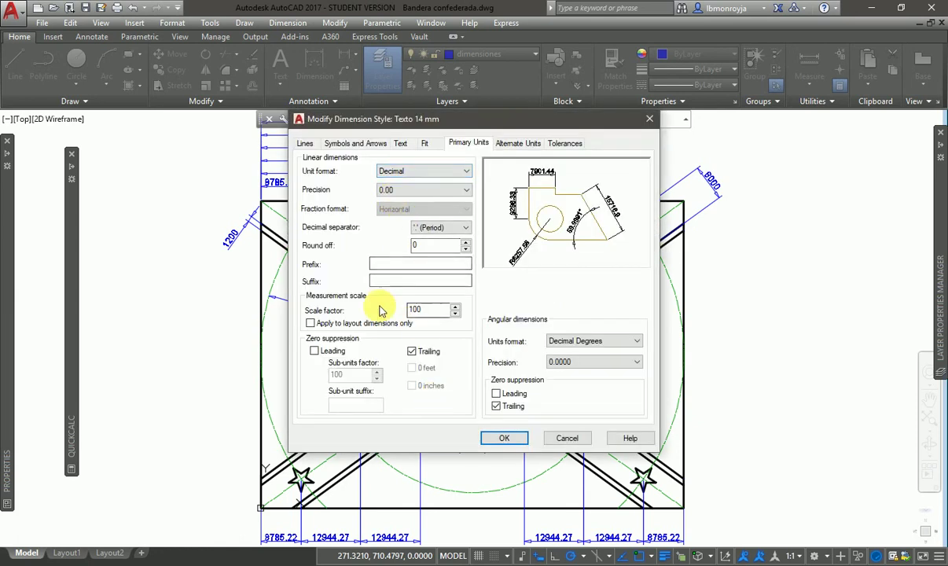
pyautogui.click(400, 195)
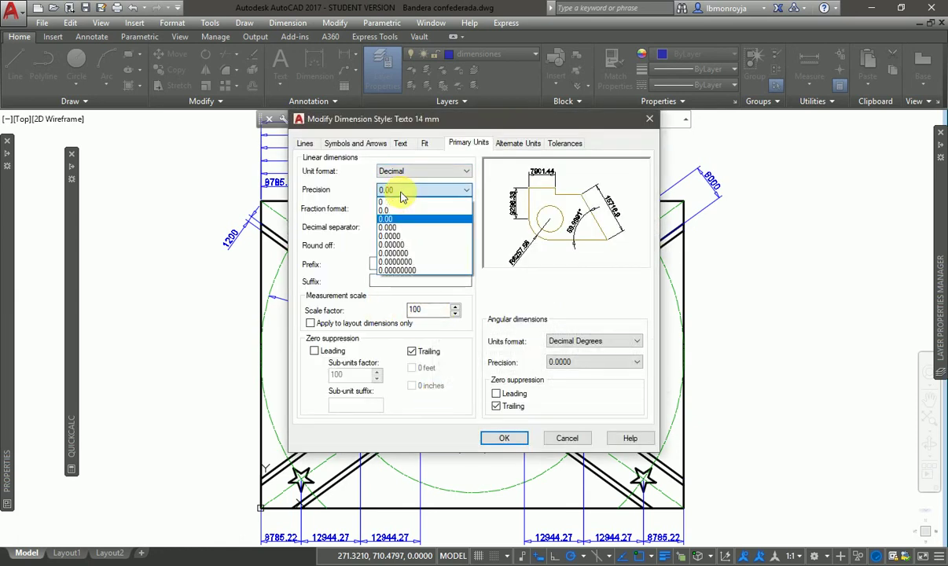
pyautogui.click(405, 199)
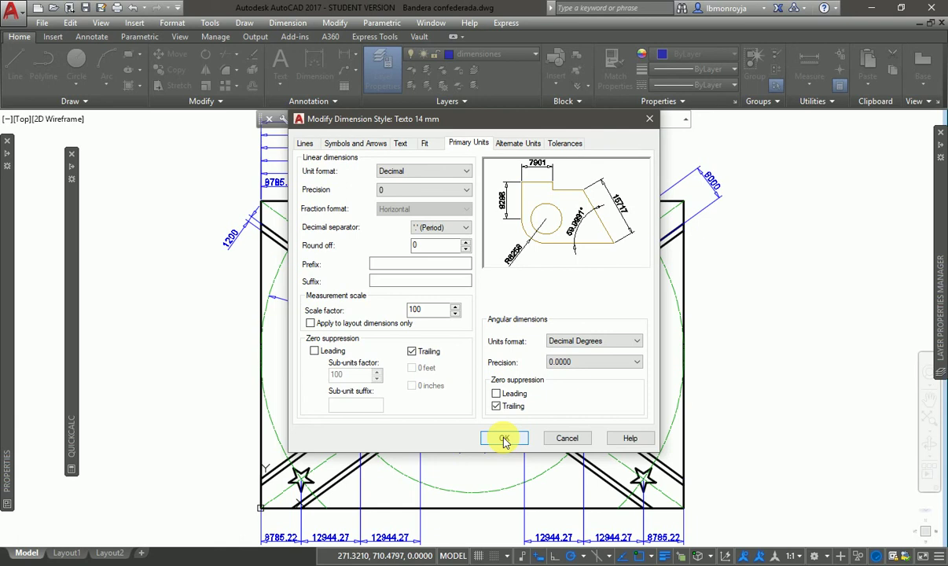
pyautogui.click(503, 440)
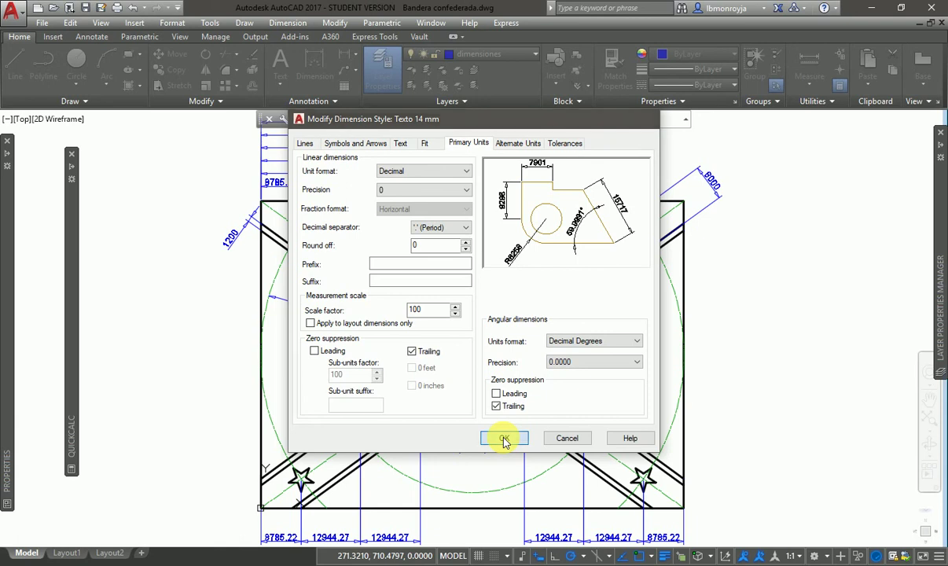
pyautogui.click(554, 390)
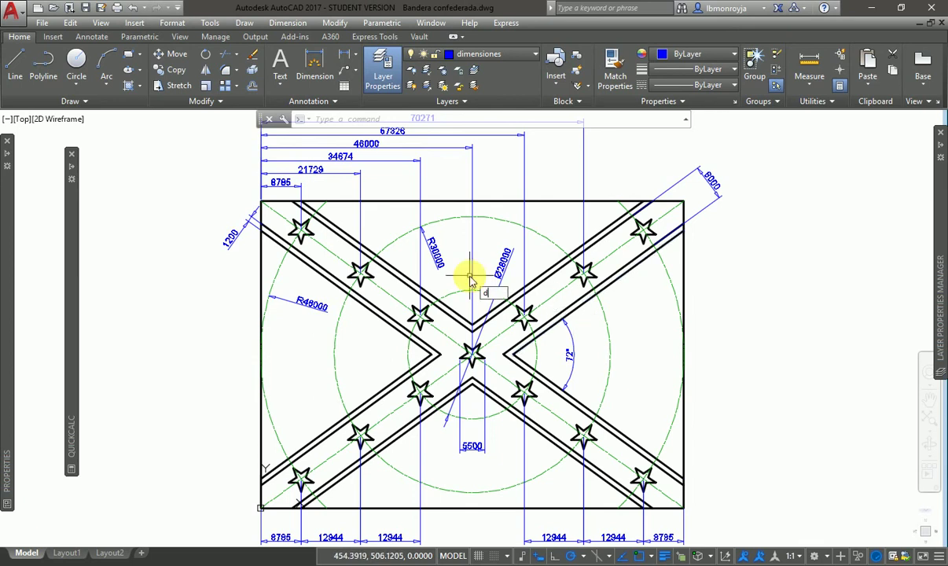
# Set the measurement scale factor of the Texto 14 mm dimension style back to 1
pyautogui.write('d')
pyautogui.press('Return')
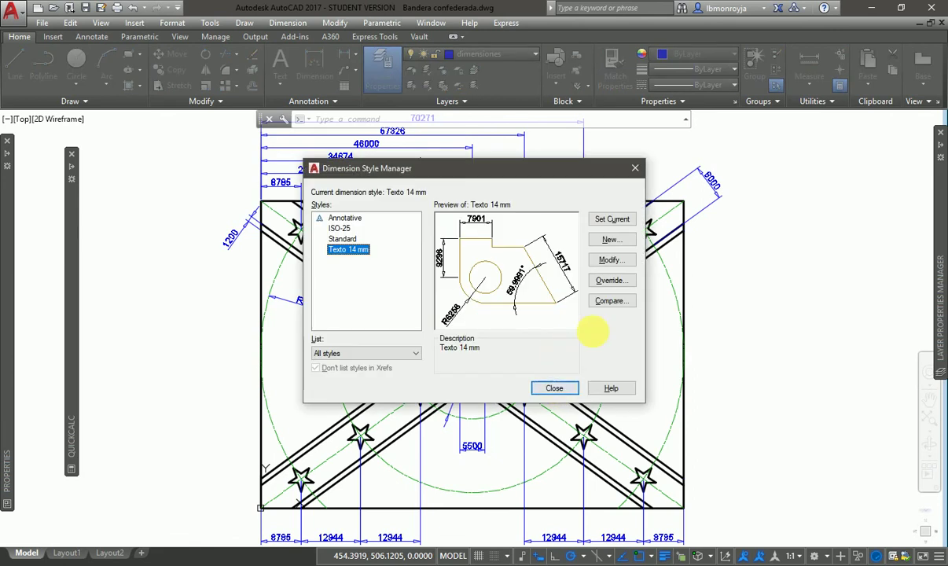
pyautogui.click(610, 264)
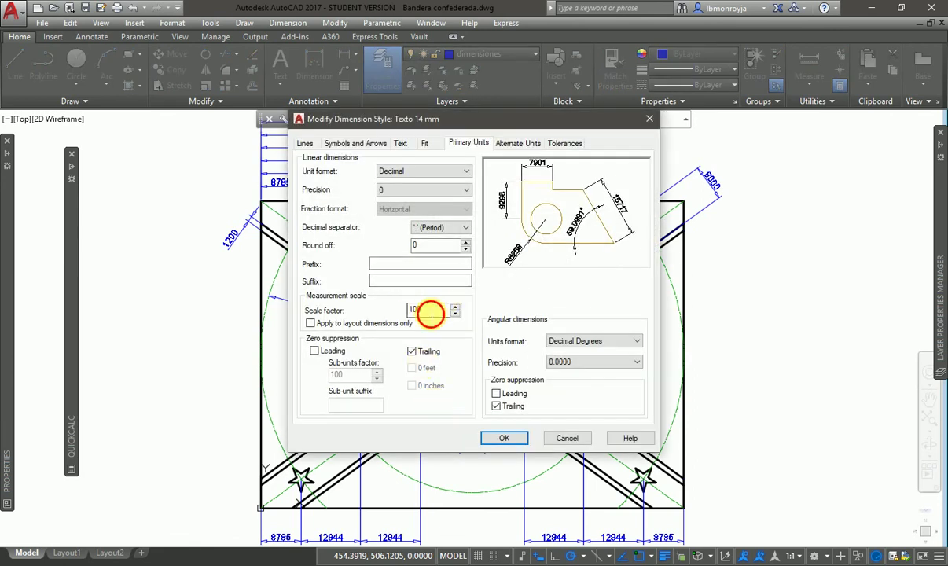
pyautogui.doubleClick(430, 310)
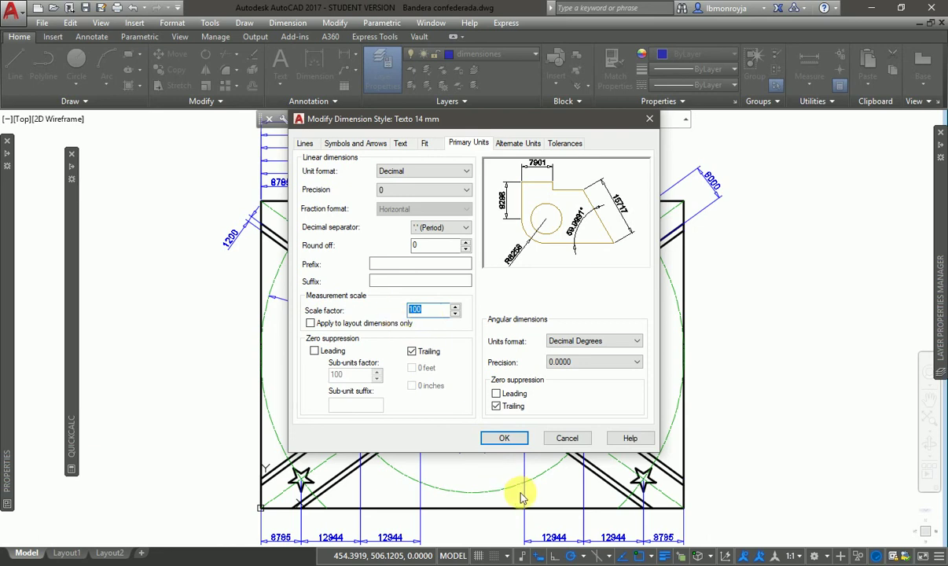
pyautogui.write('1')
pyautogui.press('Tab')
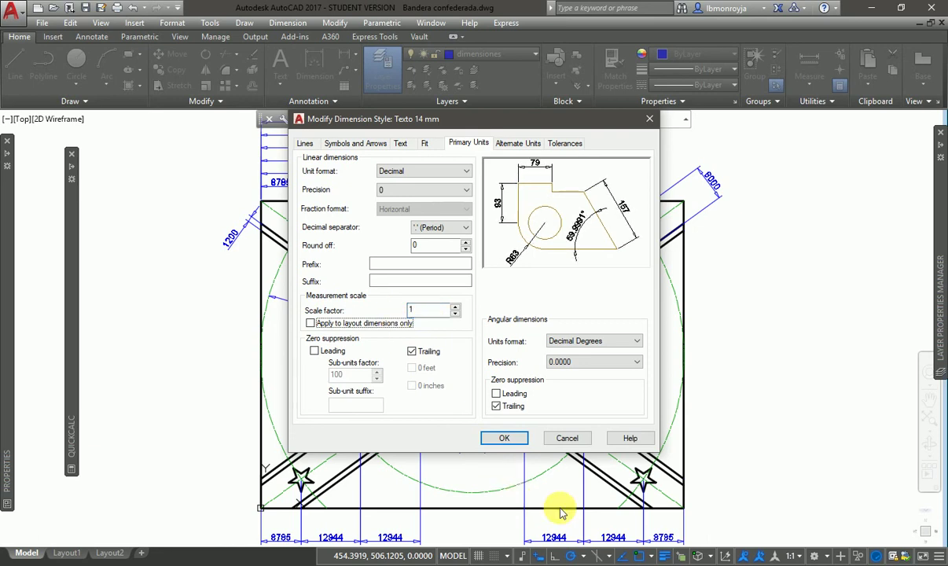
pyautogui.click(504, 438)
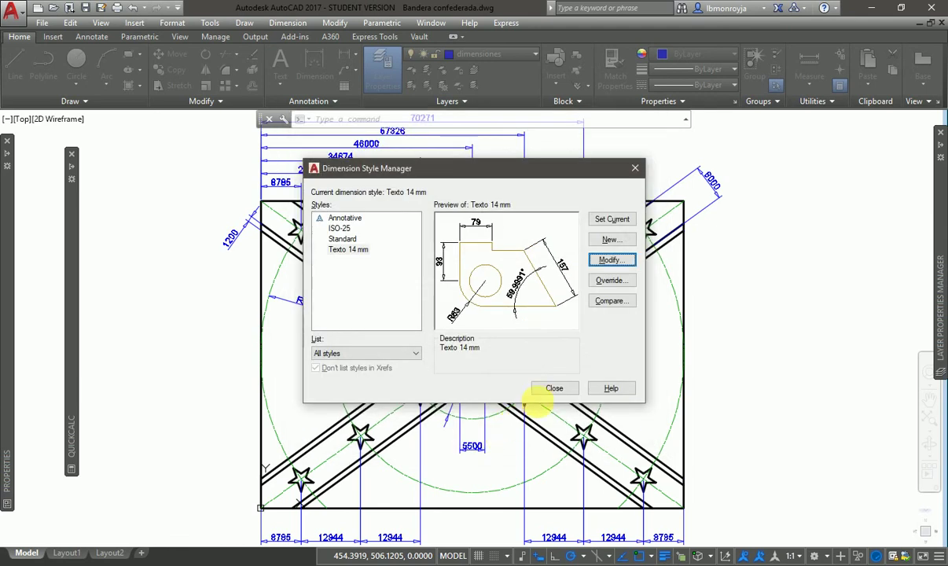
pyautogui.click(553, 389)
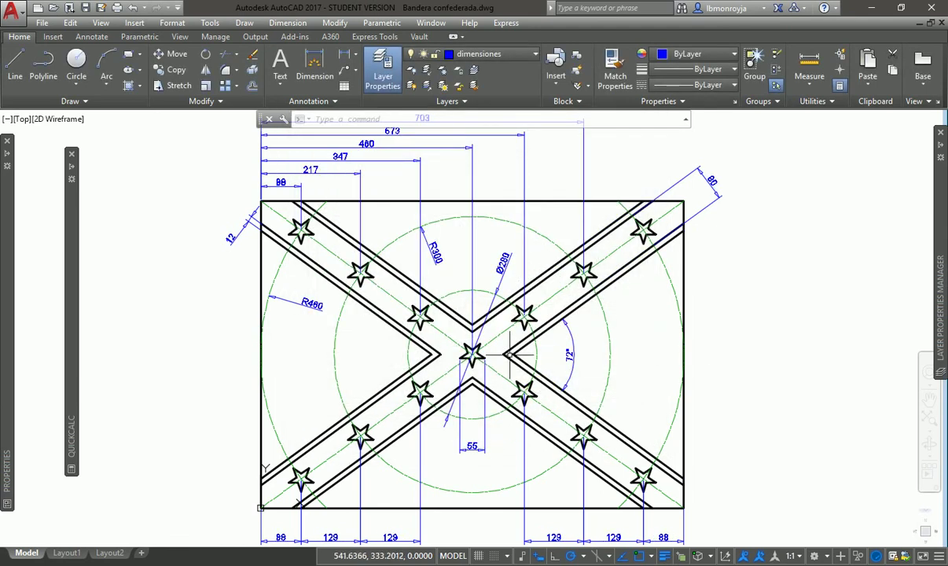
# Zoom in on the shortest dimension above the flag's upper-left corner and set the Texto 14 mm style's linear precision to 0.0
pyautogui.write('z')
pyautogui.press('Return')
pyautogui.click(265, 173)
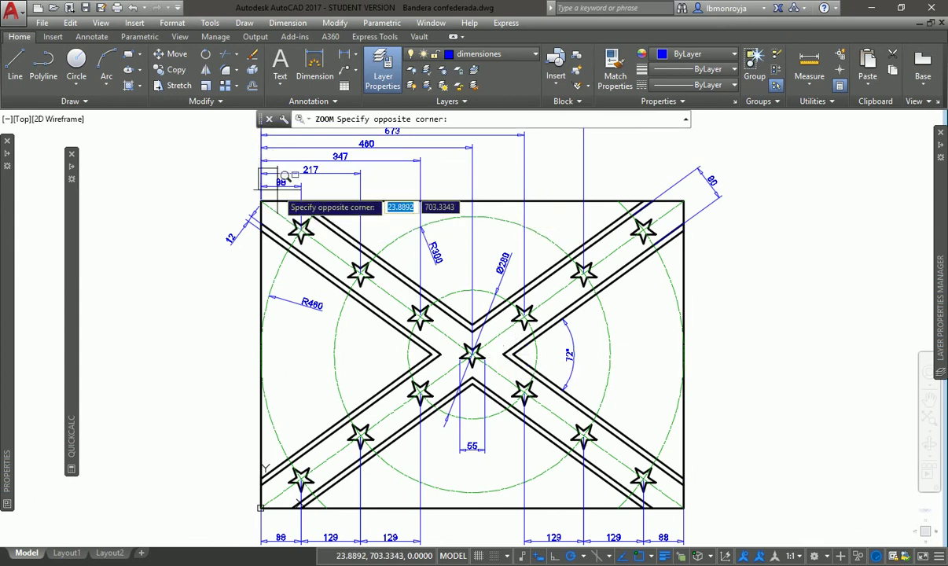
pyautogui.click(298, 209)
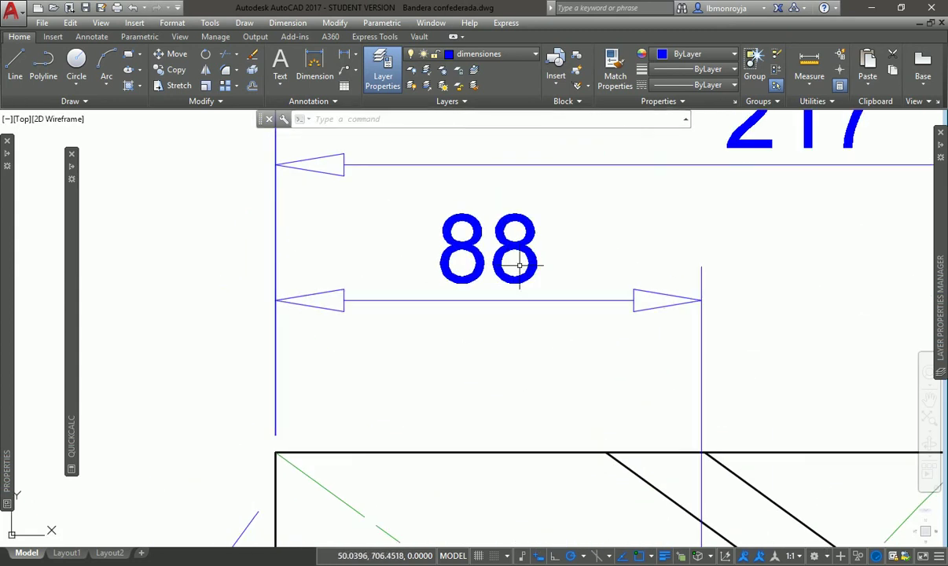
pyautogui.write('d')
pyautogui.press('Return')
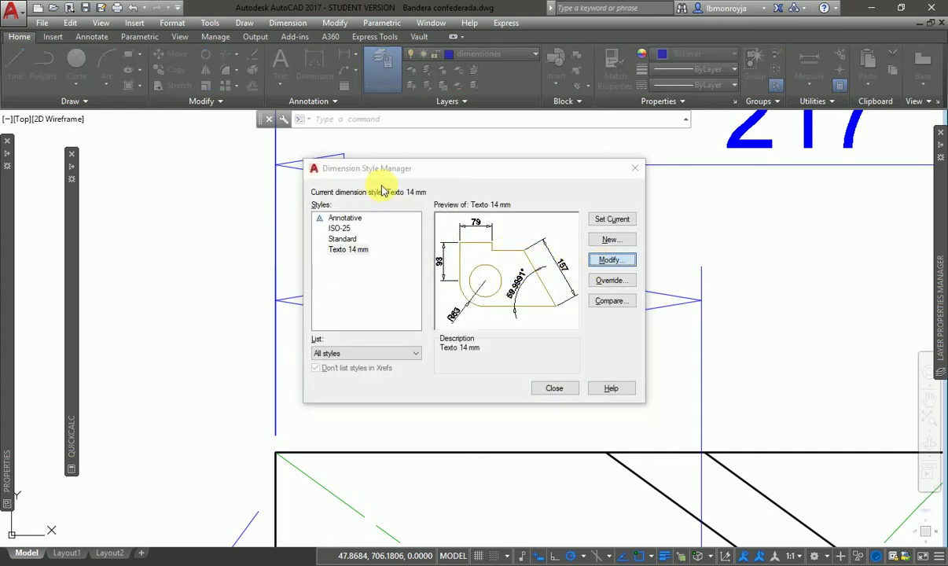
pyautogui.click(396, 194)
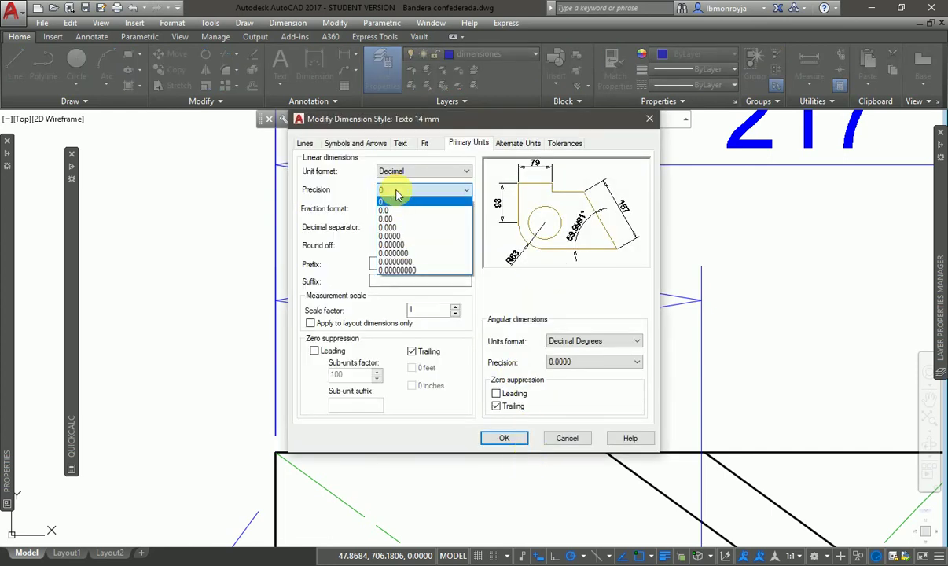
pyautogui.click(391, 210)
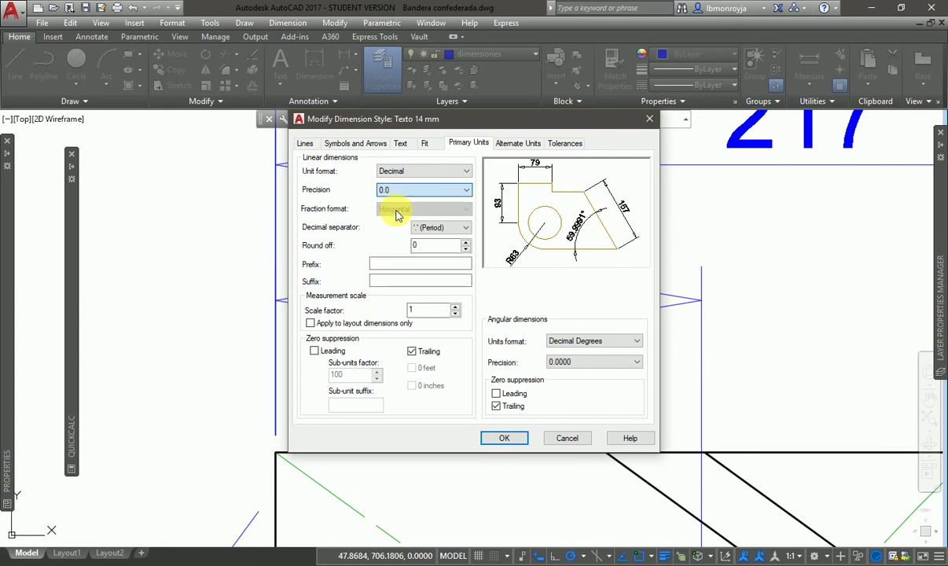
pyautogui.click(507, 440)
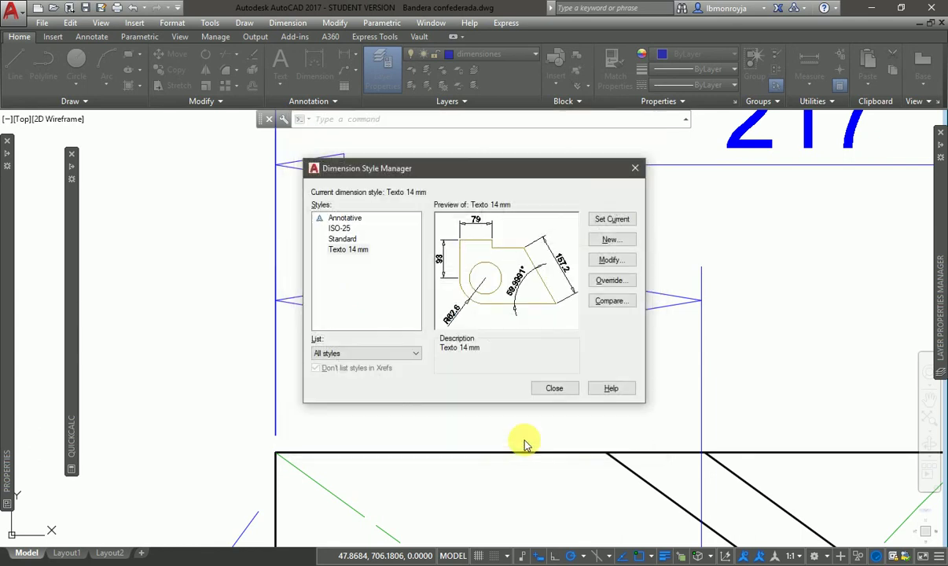
pyautogui.click(556, 392)
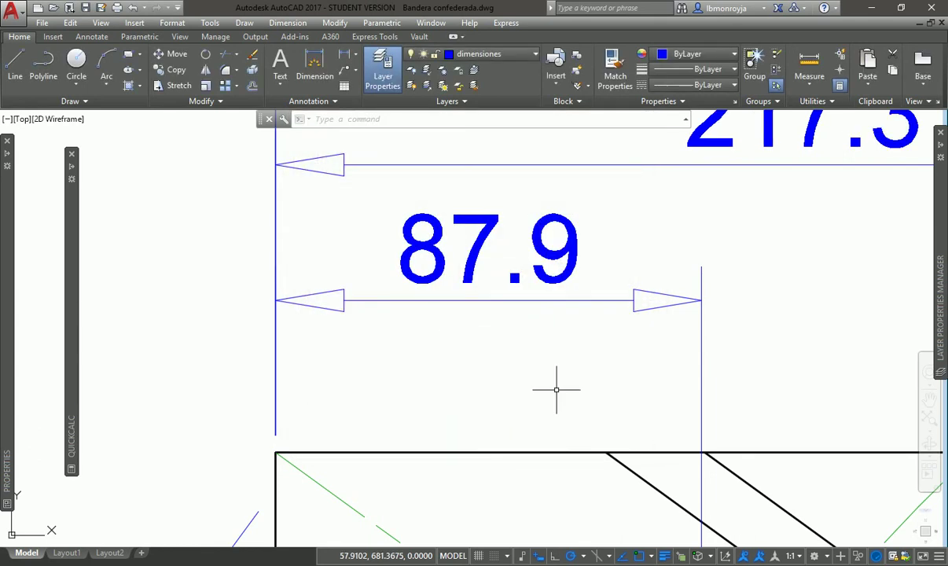
# Set the Texto 14 mm dimension style's linear precision to 0.00 and its round-off value to 0.01
pyautogui.write('d')
pyautogui.press('Return')
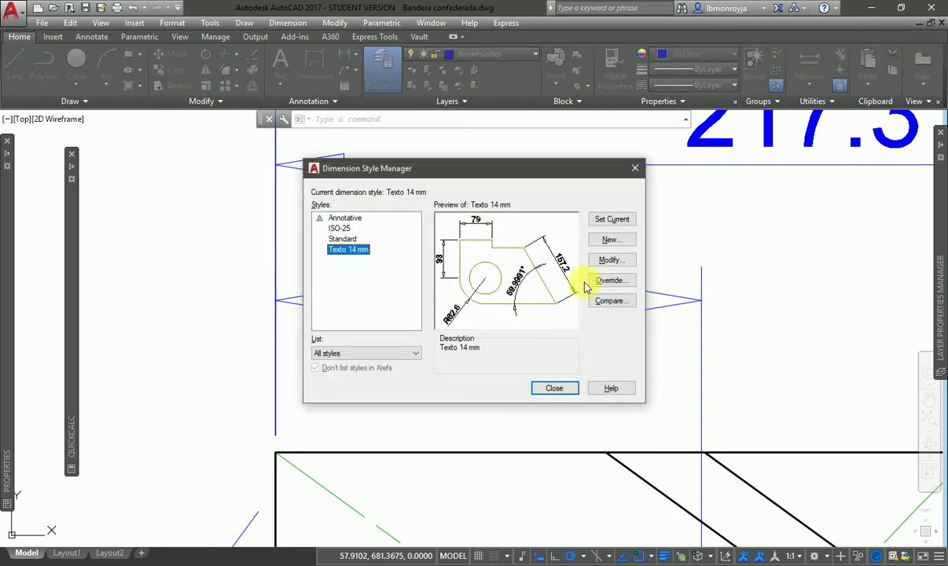
pyautogui.click(610, 263)
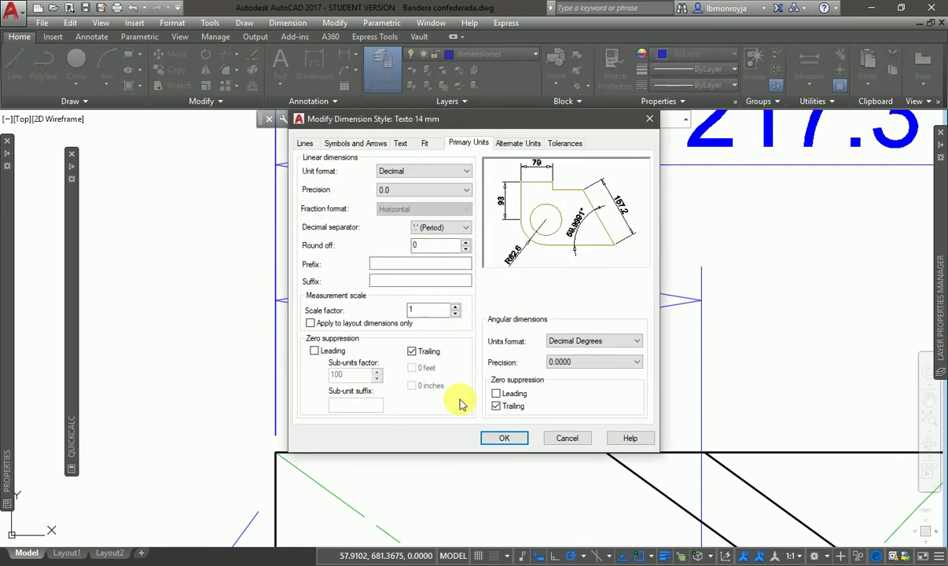
pyautogui.click(414, 190)
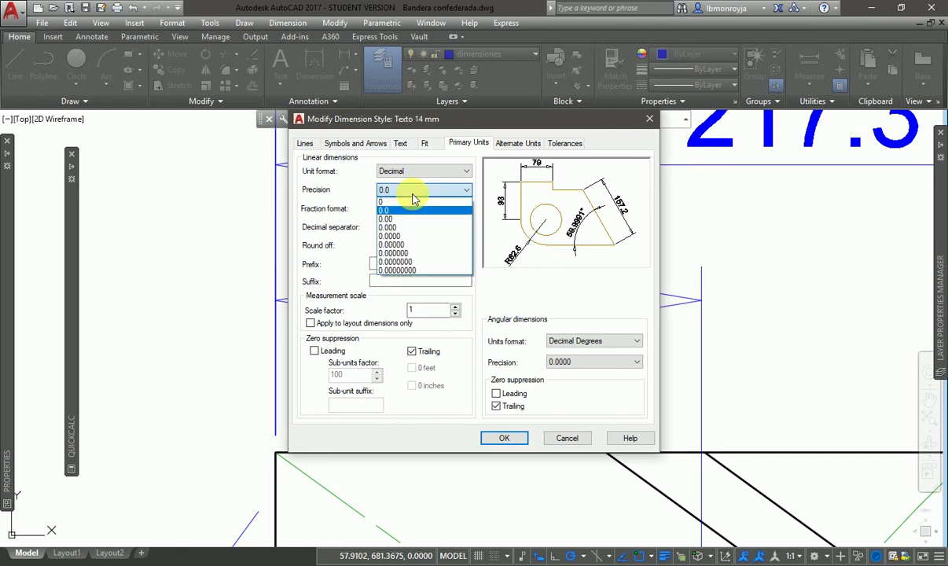
pyautogui.click(414, 220)
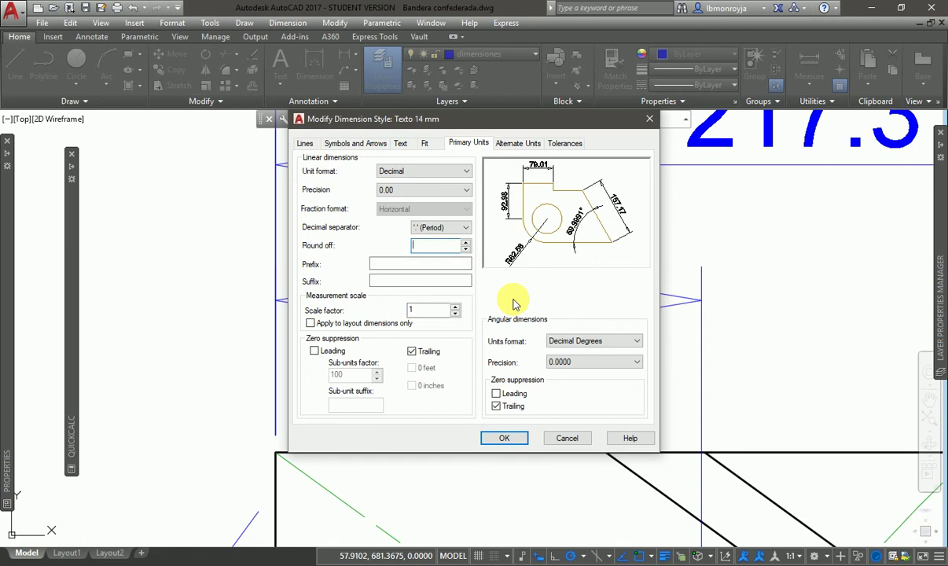
pyautogui.write('0.01')
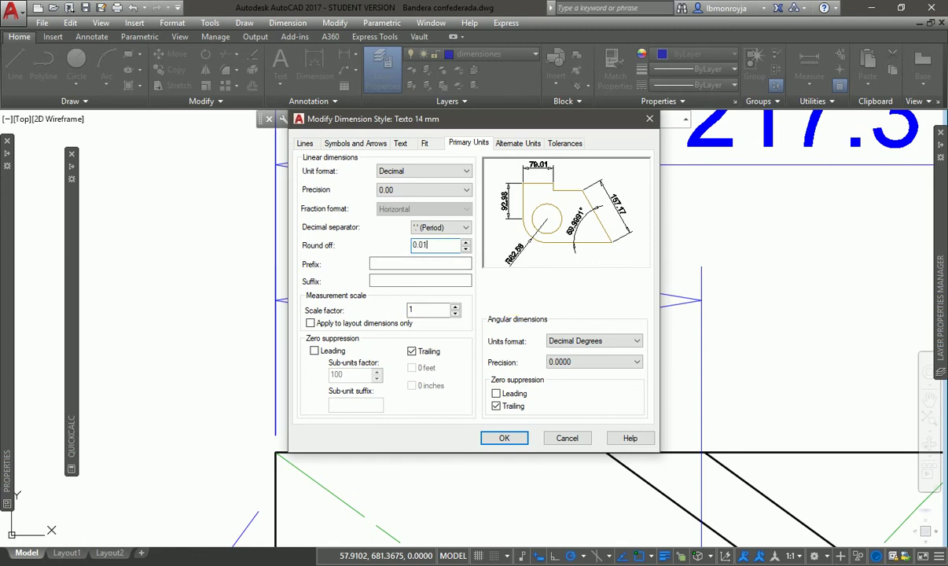
pyautogui.click(505, 438)
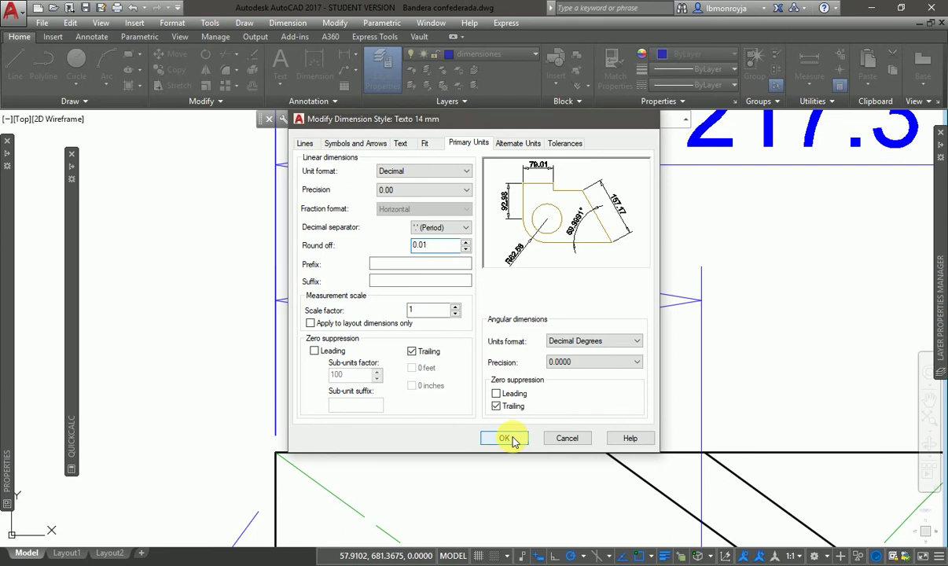
pyautogui.click(550, 388)
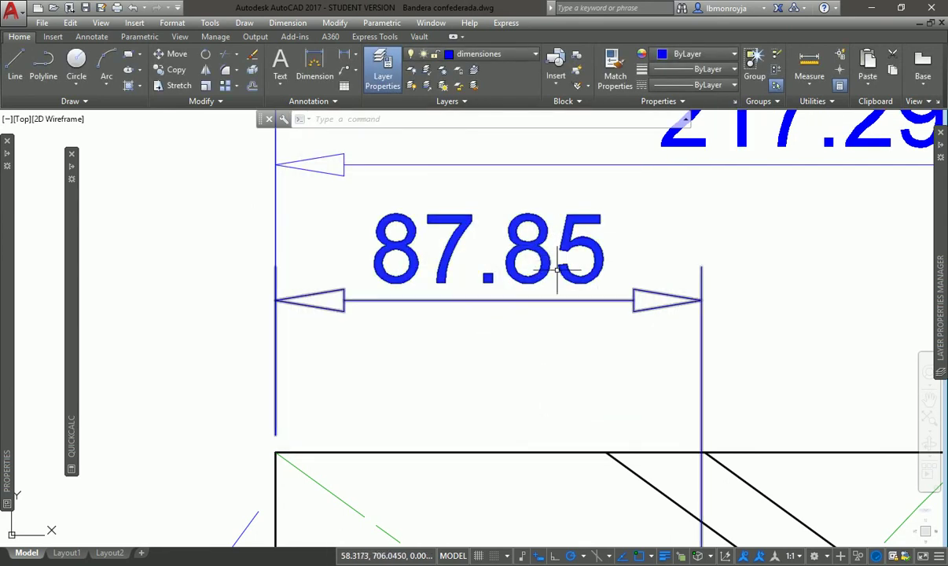
# Set the linear round-off value of the Texto 14 mm dimension style to 0.1
pyautogui.press('Return')
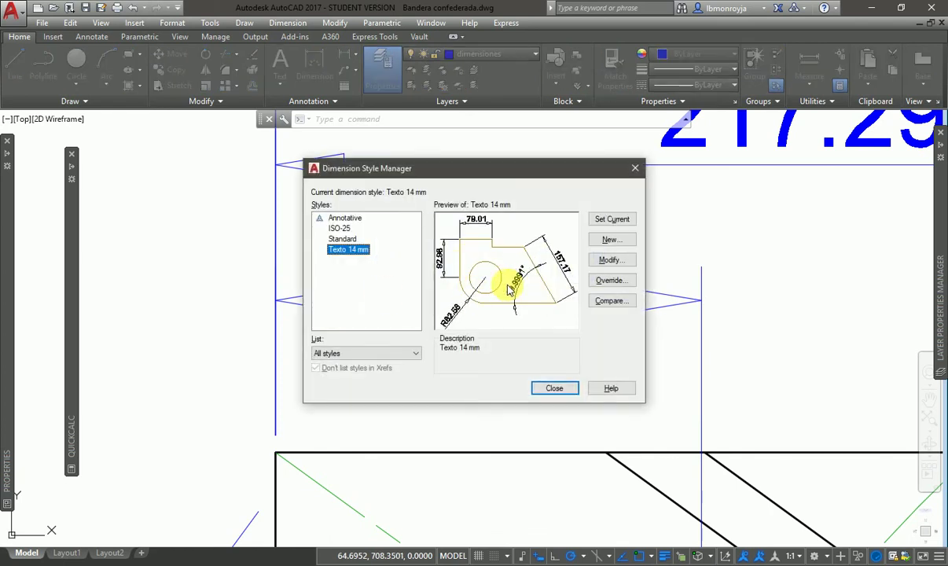
pyautogui.click(611, 260)
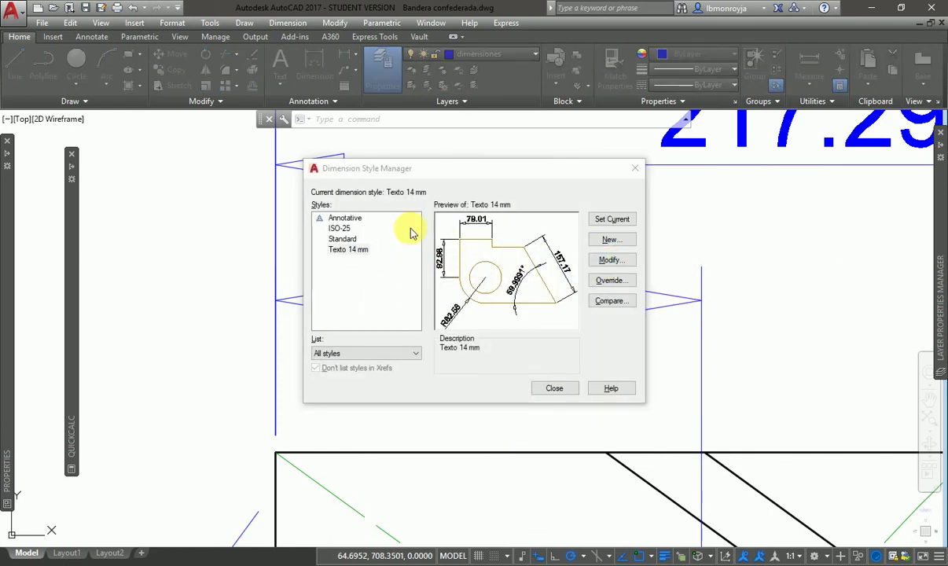
pyautogui.click(425, 245)
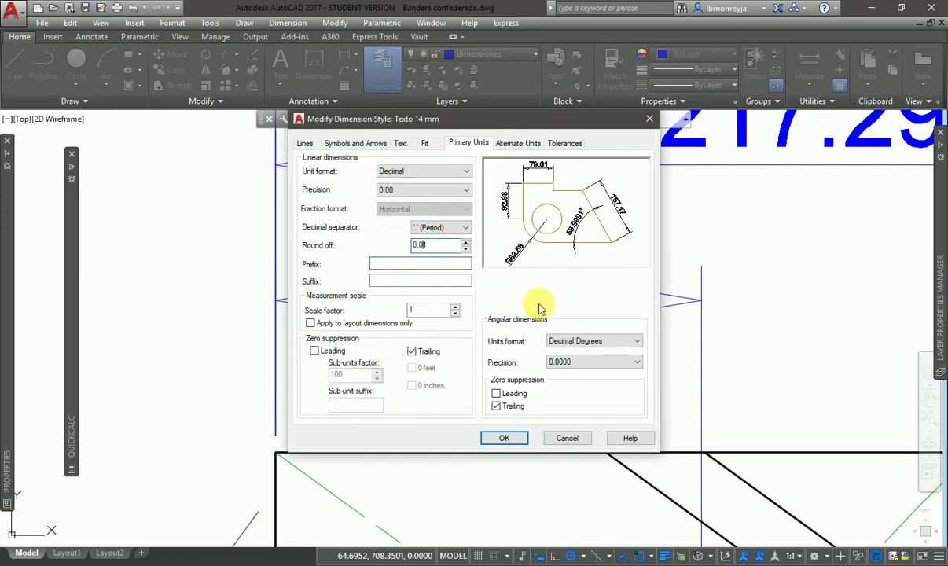
pyautogui.click(505, 439)
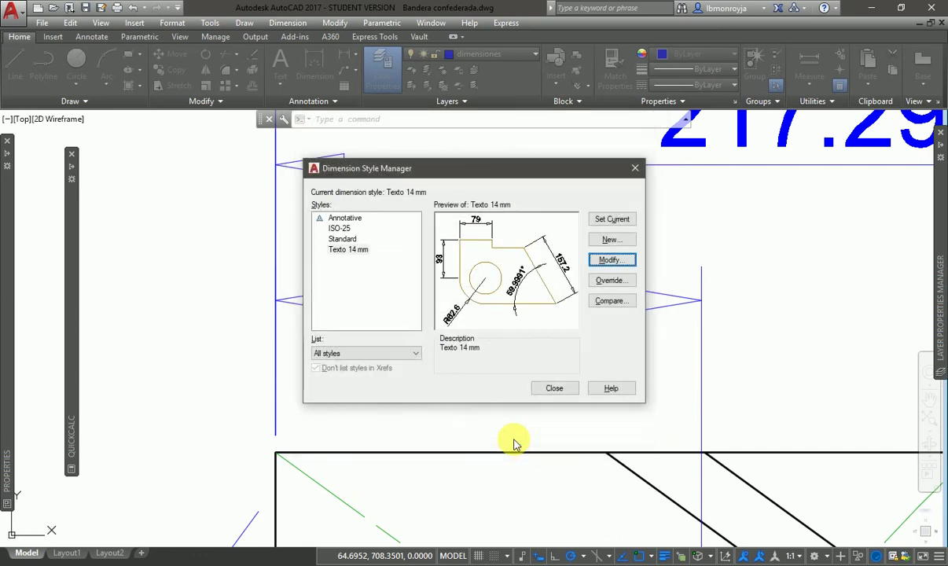
pyautogui.click(557, 390)
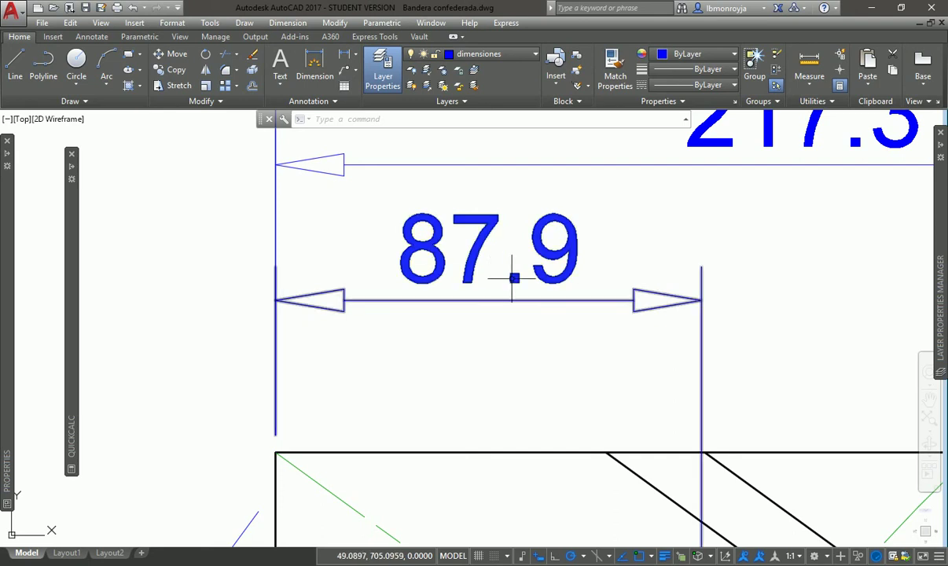
# Draw a line along the flag's upper edge between the shortest dimension's inner extension line and the flag's upper-left corner
pyautogui.press('l')
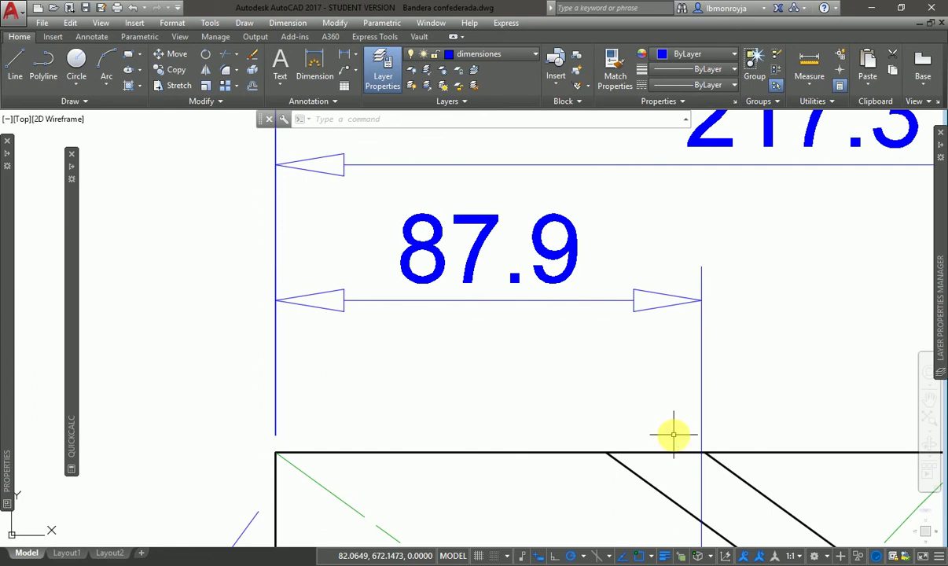
pyautogui.press('Return')
pyautogui.click(701, 452)
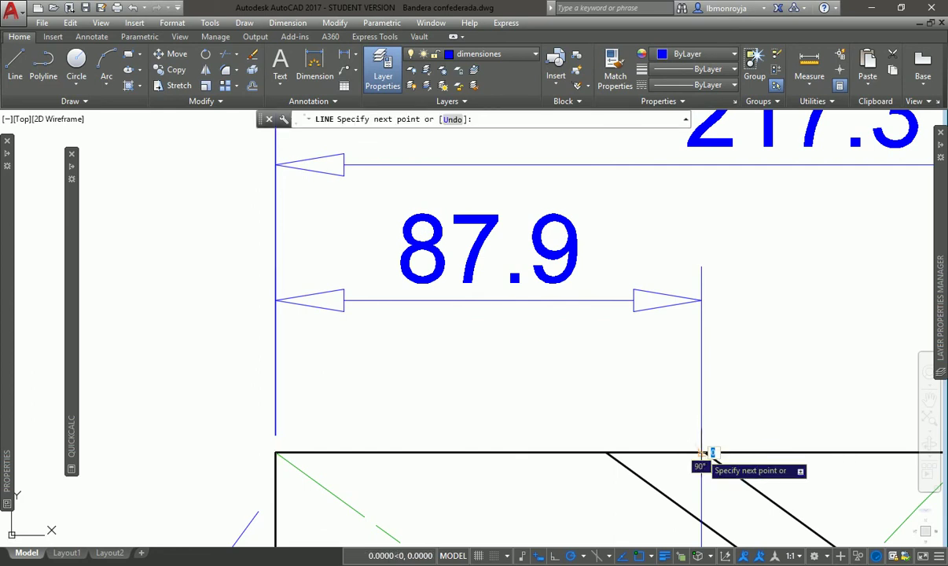
pyautogui.click(275, 452)
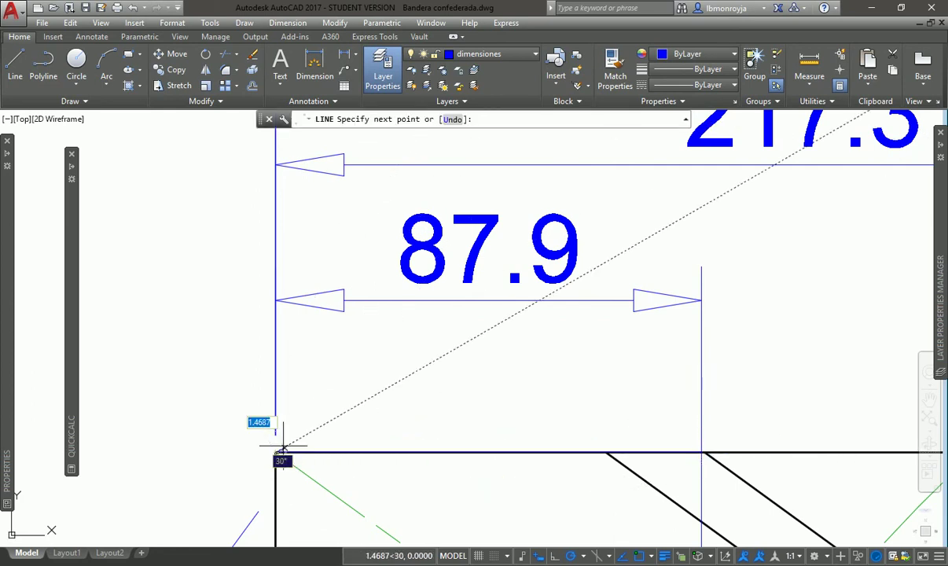
pyautogui.click(701, 452)
pyautogui.press('Return')
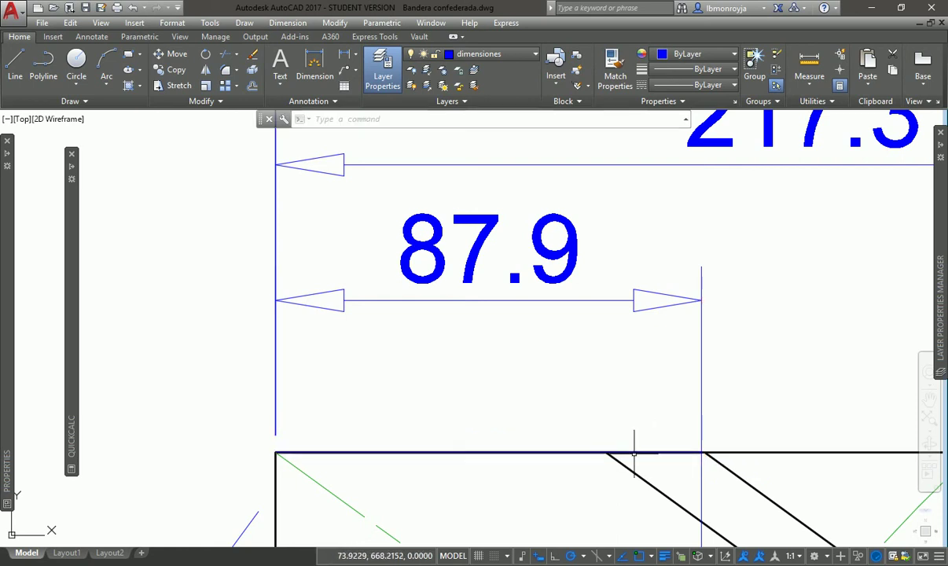
# Set the linear precision of the Texto 14 mm dimension style to 0, keeping the 0.1 round-off
pyautogui.write('d')
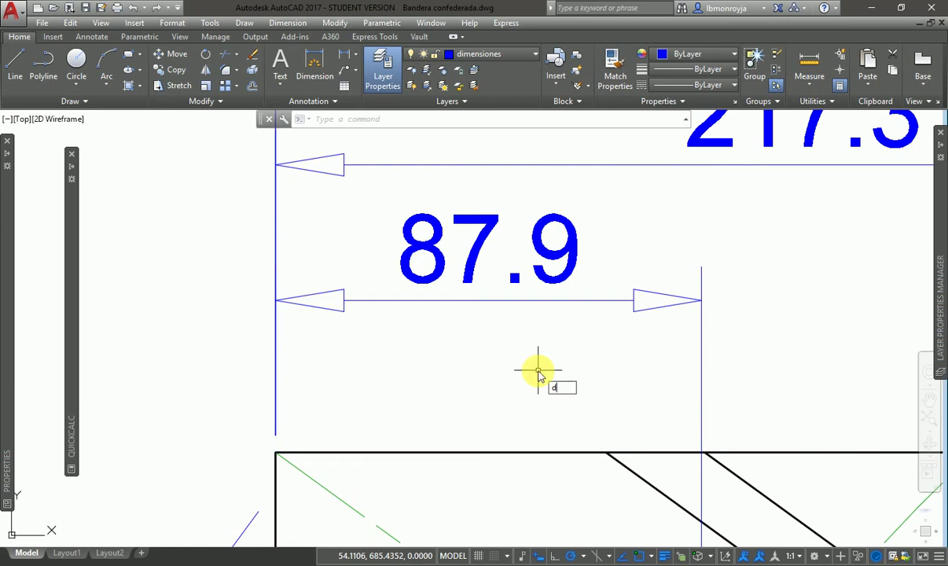
pyautogui.press('Return')
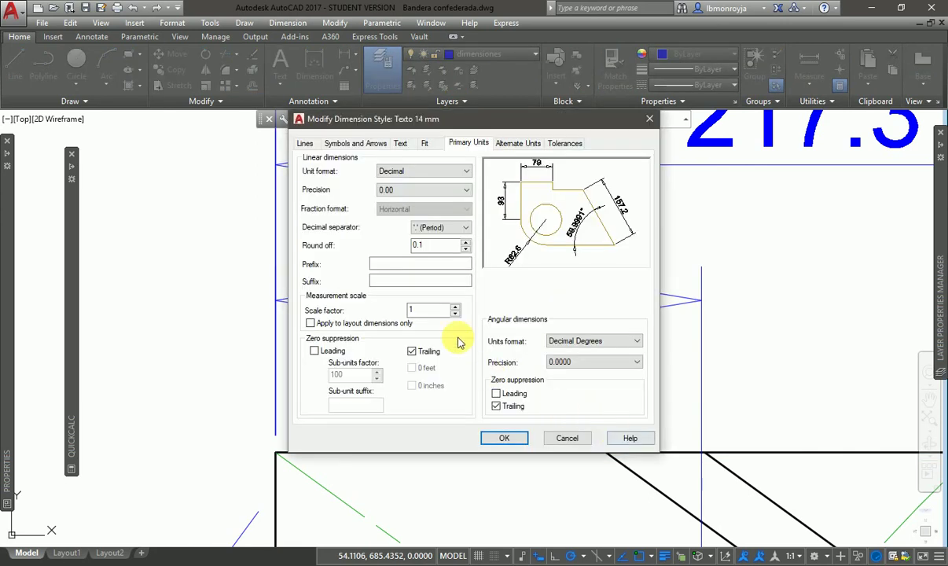
pyautogui.click(437, 250)
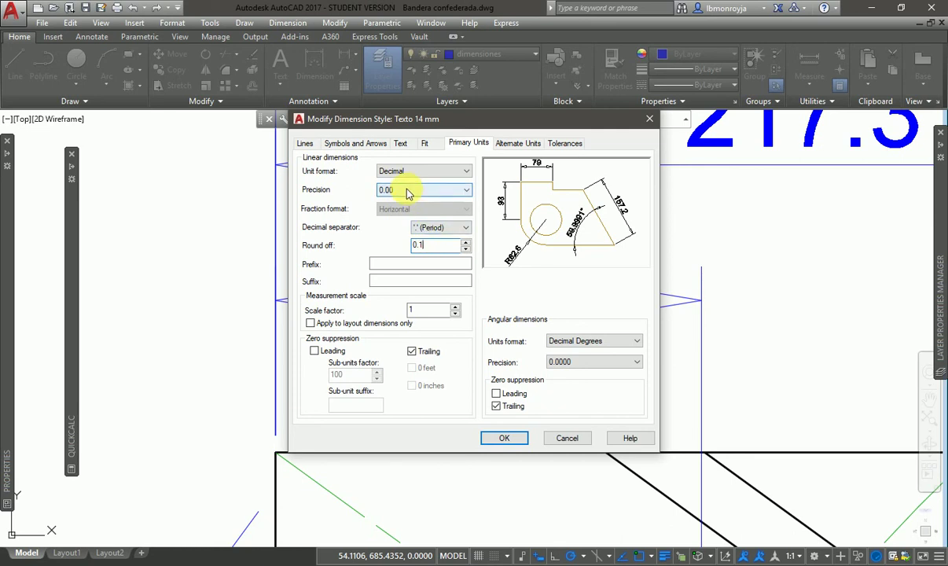
pyautogui.click(407, 194)
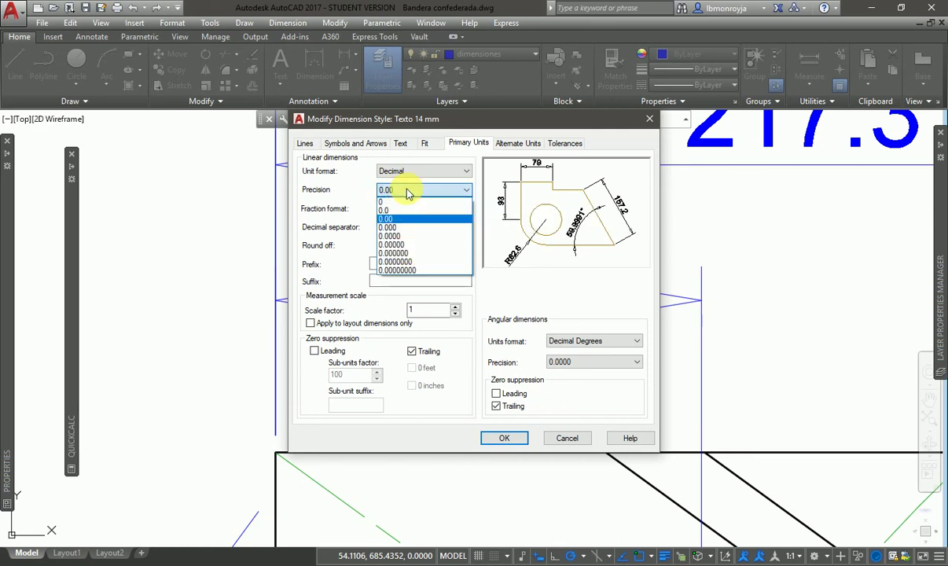
pyautogui.click(409, 198)
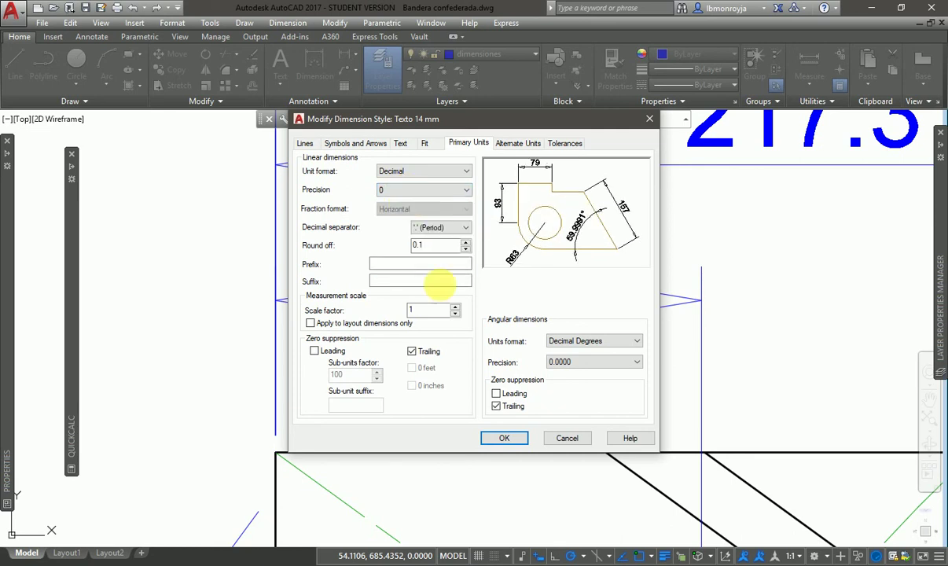
pyautogui.click(503, 437)
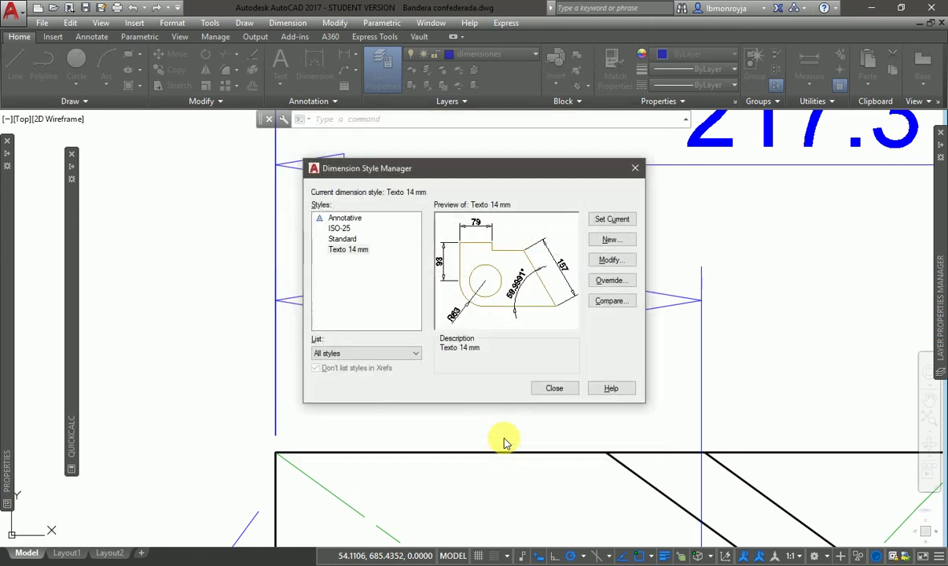
pyautogui.click(554, 388)
# Set the Texto 14 mm dimension style's linear precision to 0.00 and its round-off value to 1
pyautogui.press('Return')
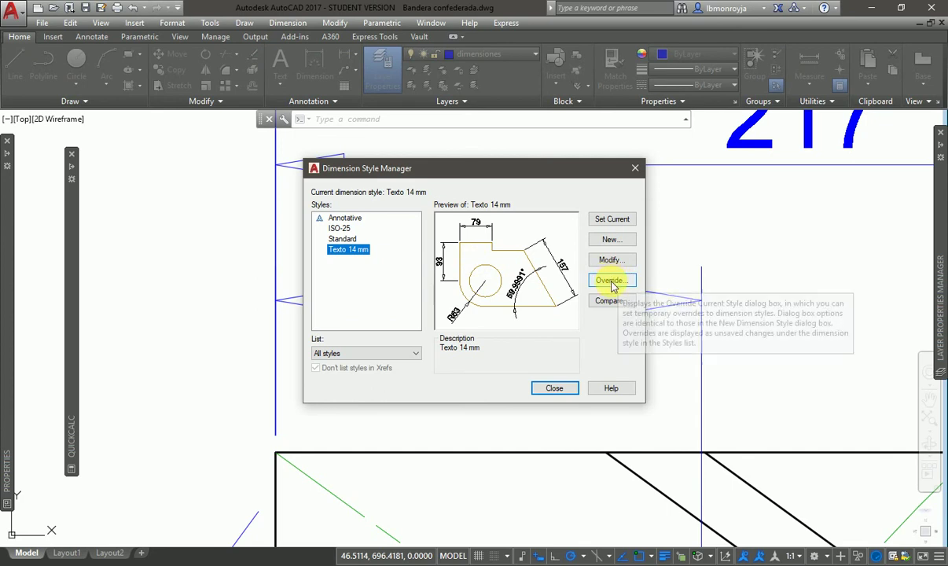
pyautogui.click(612, 283)
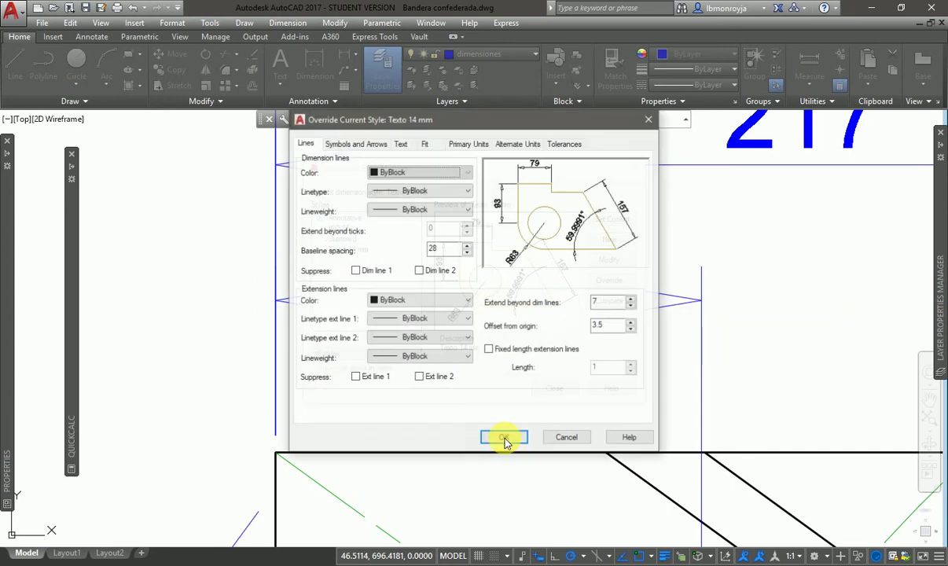
pyautogui.click(504, 436)
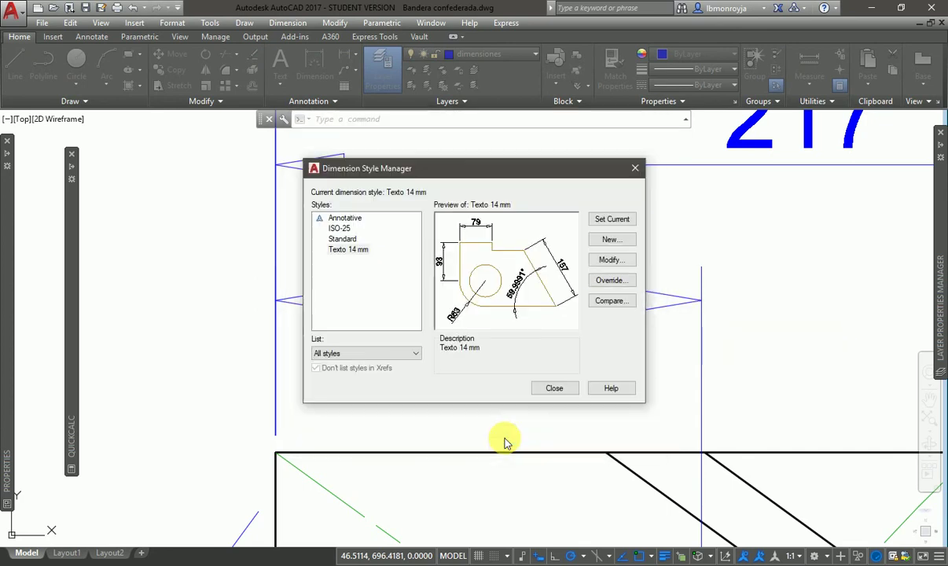
pyautogui.click(612, 260)
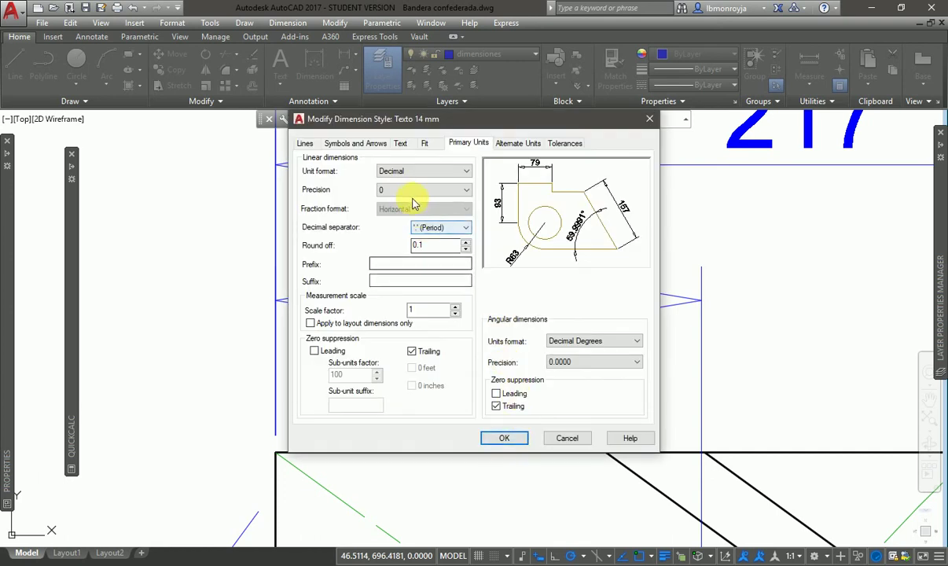
pyautogui.click(409, 190)
pyautogui.click(400, 220)
pyautogui.click(424, 245)
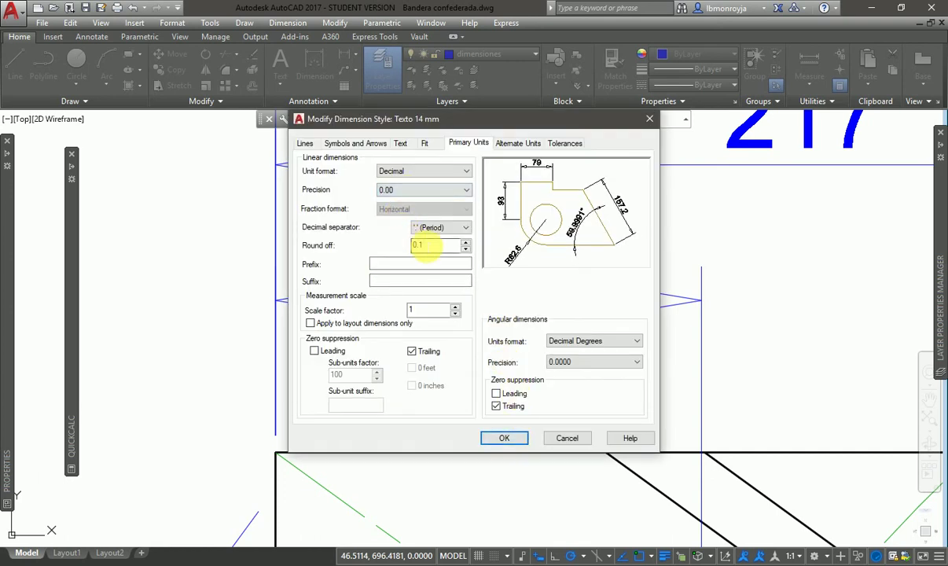
pyautogui.write('0')
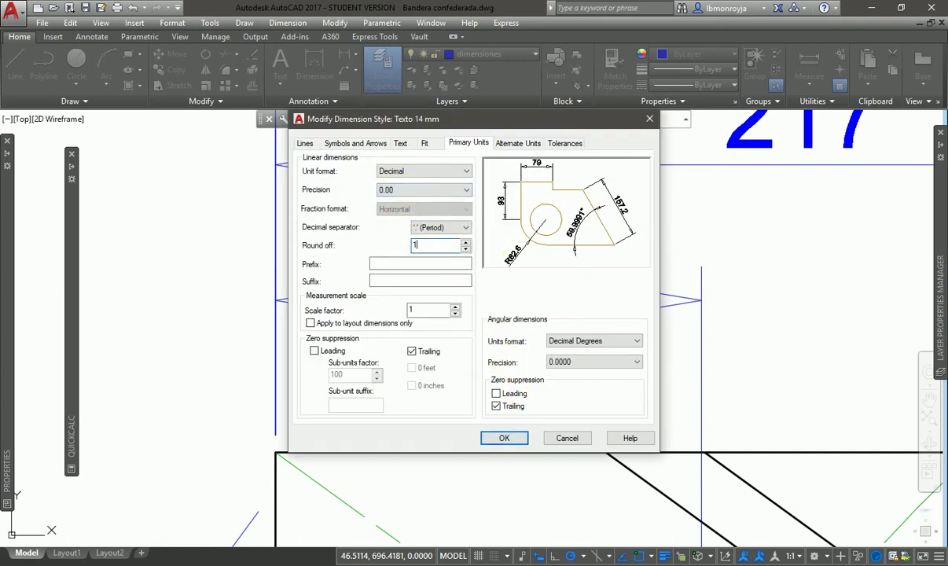
pyautogui.click(505, 437)
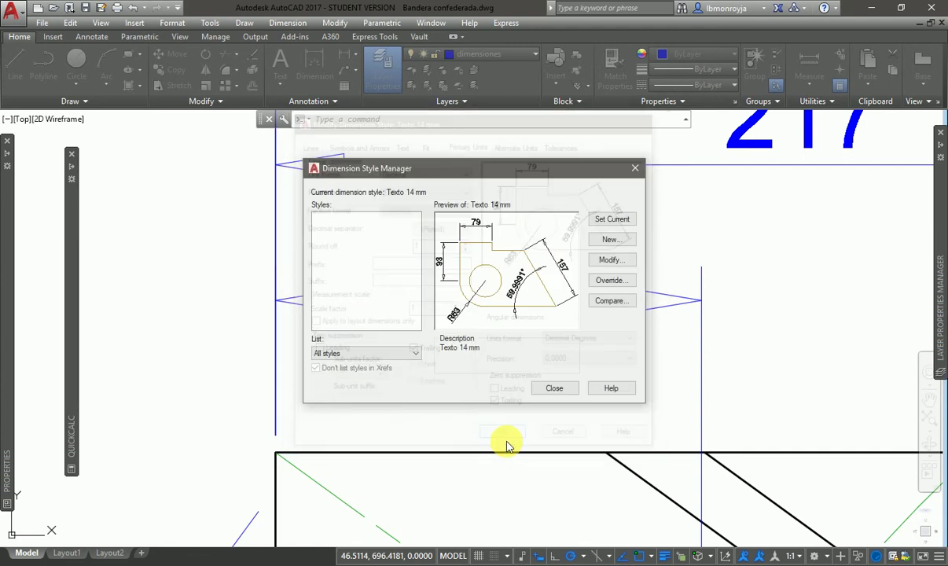
pyautogui.click(542, 389)
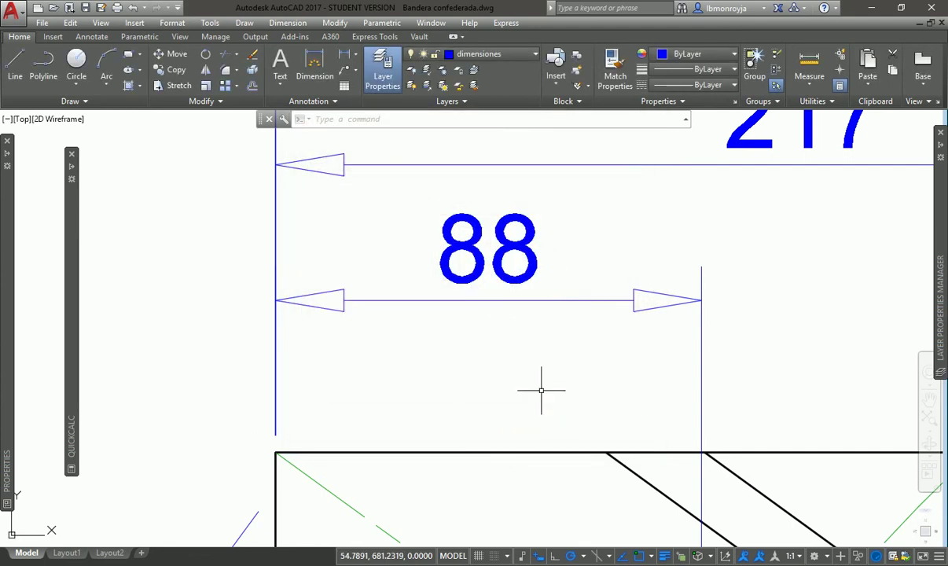
# Try to clear the linear round-off value of the Texto 14 mm dimension style by leaving it blank
pyautogui.write('d')
pyautogui.press('Return')
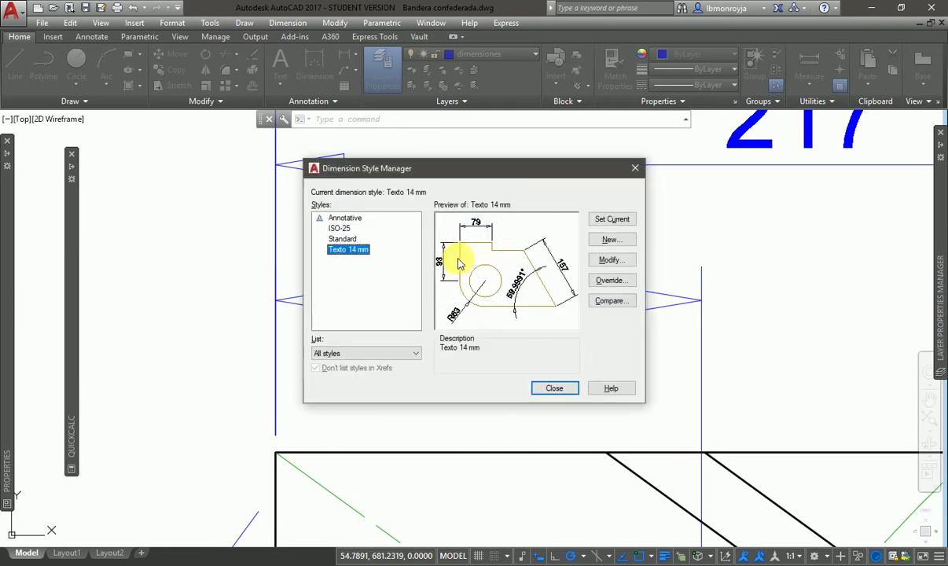
pyautogui.click(610, 260)
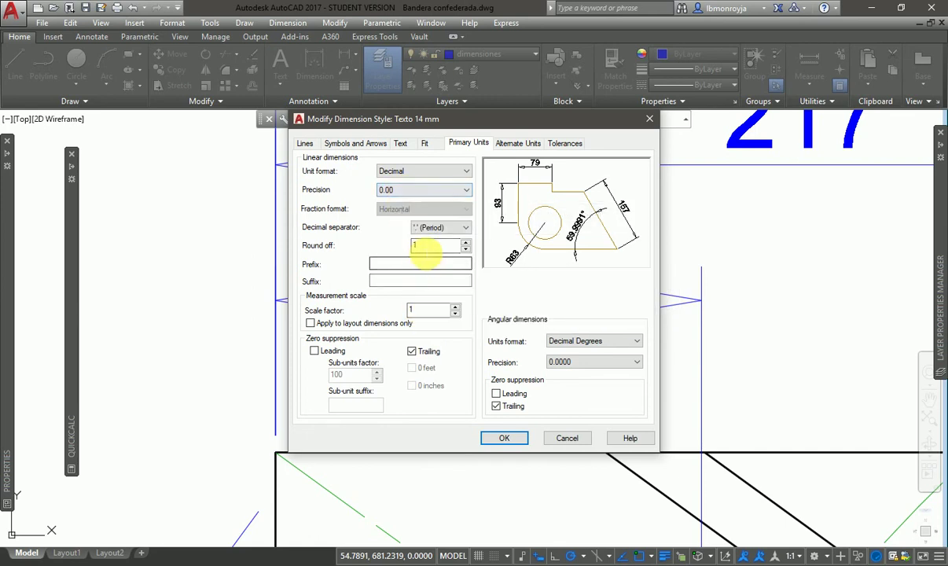
pyautogui.click(399, 192)
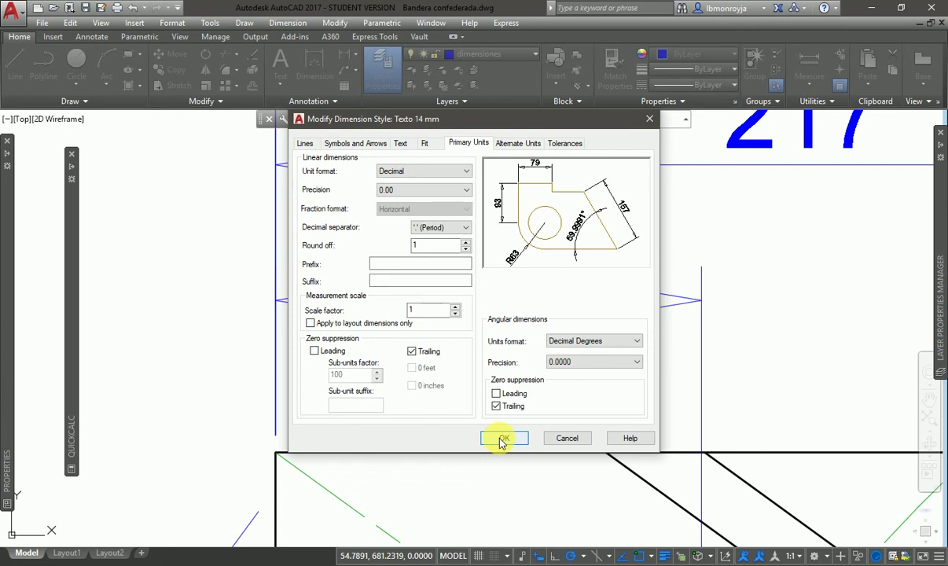
pyautogui.doubleClick(436, 246)
pyautogui.press('BackSpace')
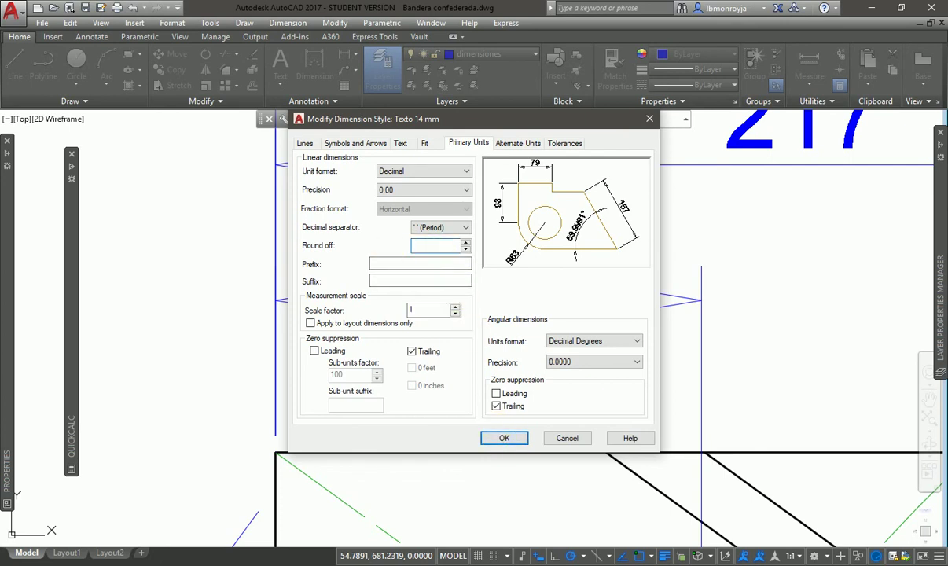
pyautogui.click(503, 438)
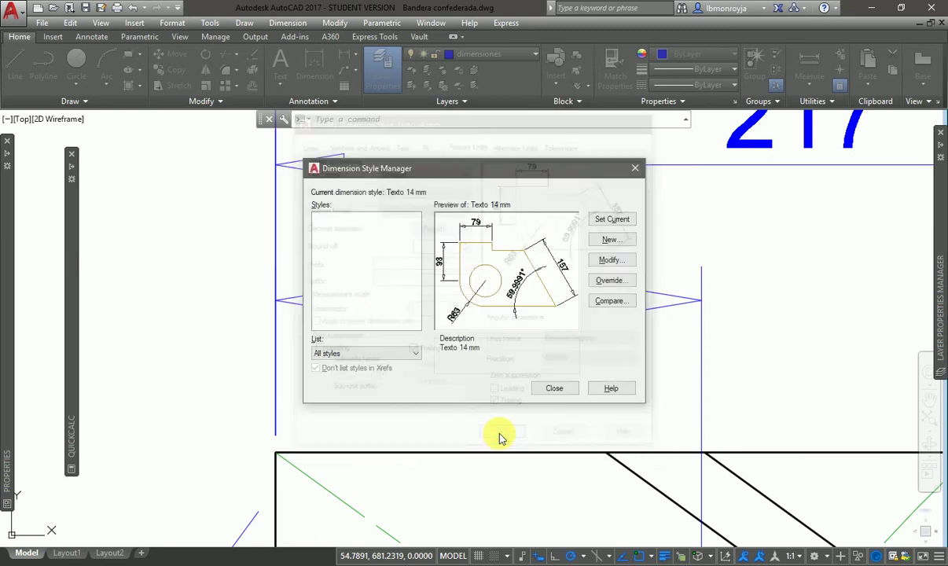
pyautogui.click(552, 391)
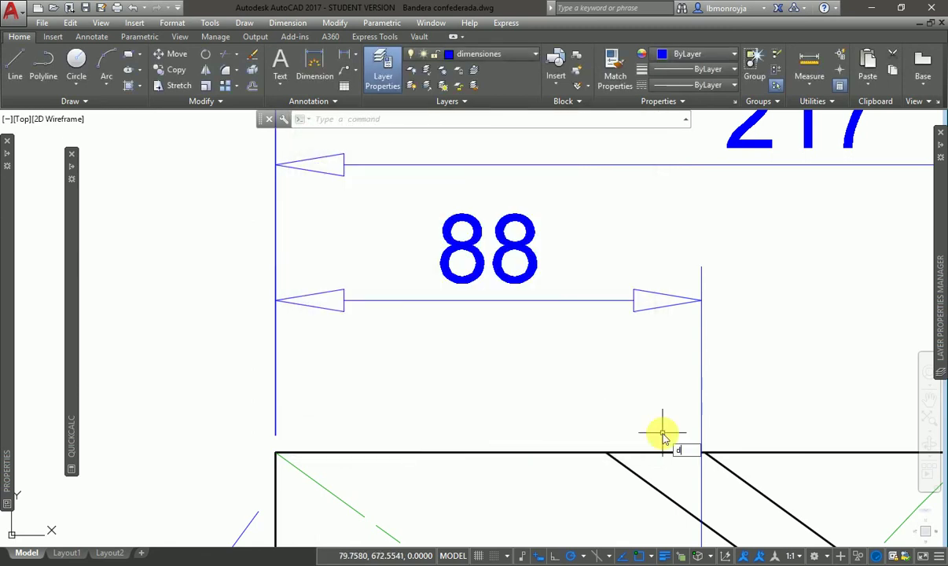
# Set the linear round-off value of the Texto 14 mm dimension style to 0
pyautogui.write('d')
pyautogui.press('Return')
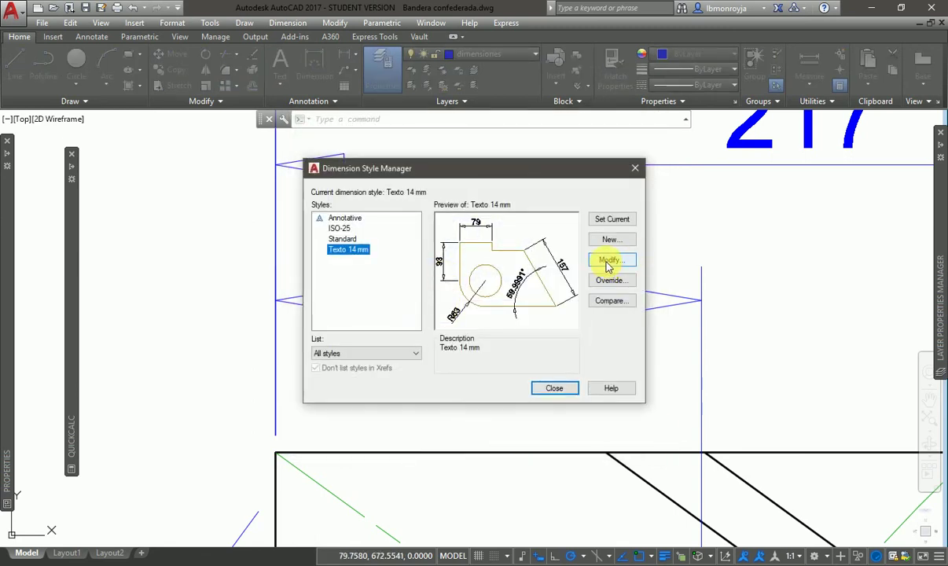
pyautogui.click(609, 261)
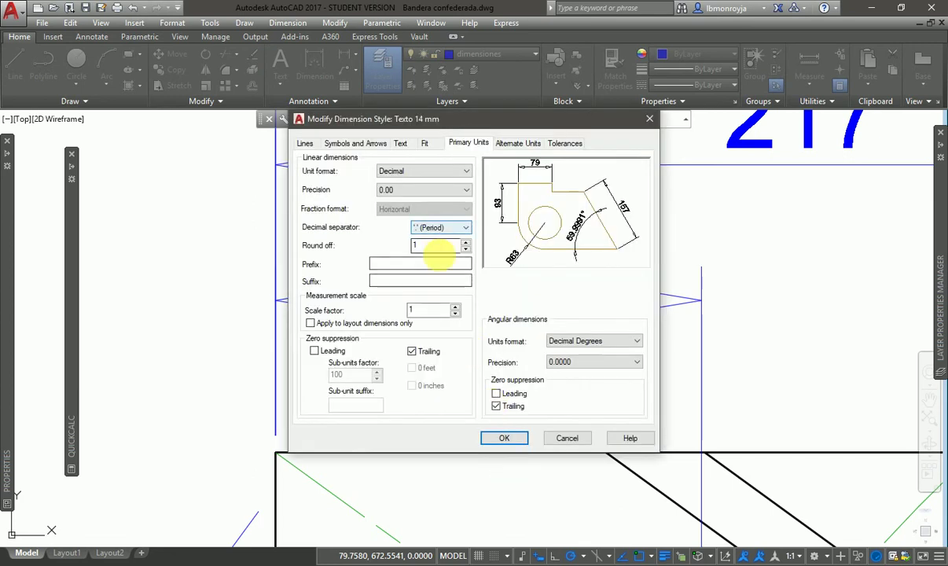
pyautogui.click(465, 249)
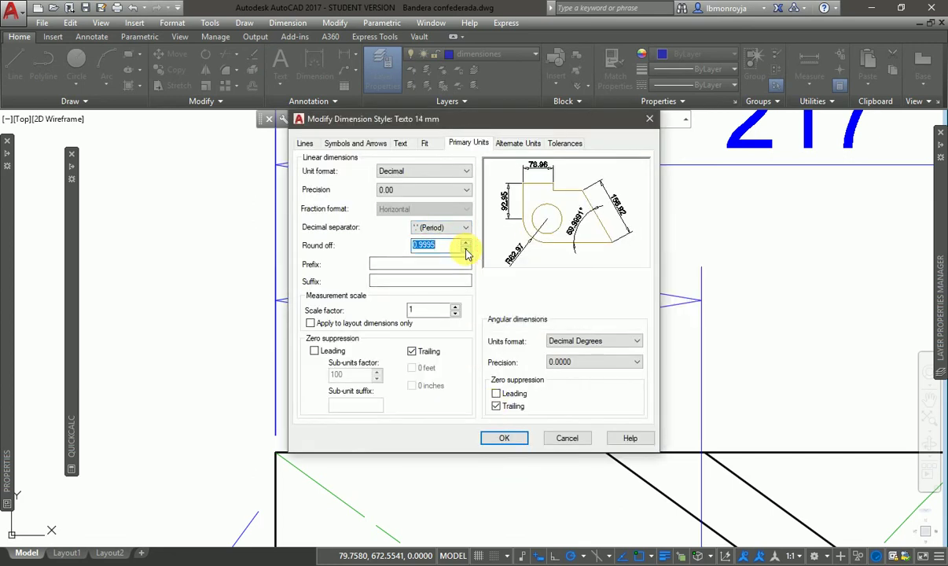
pyautogui.write('0')
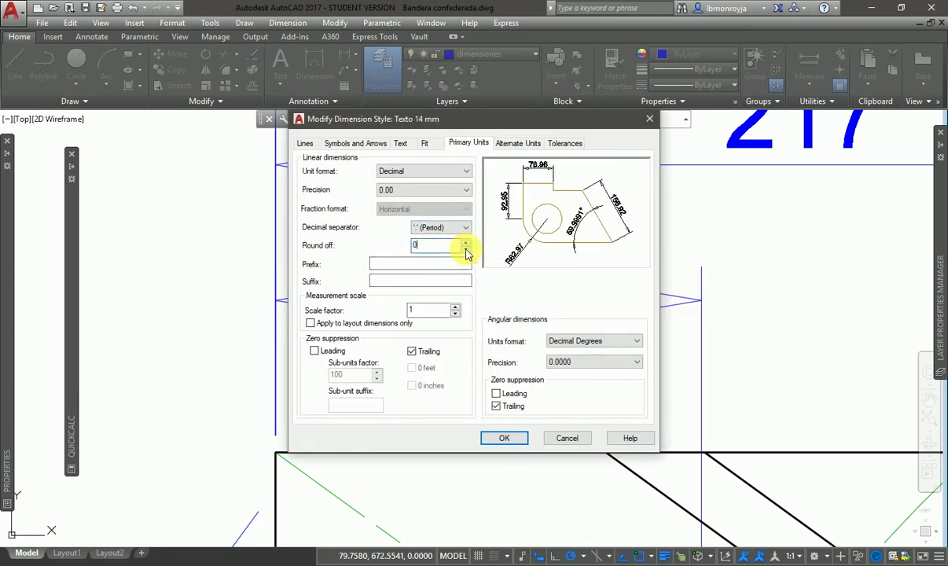
pyautogui.click(507, 438)
pyautogui.click(547, 389)
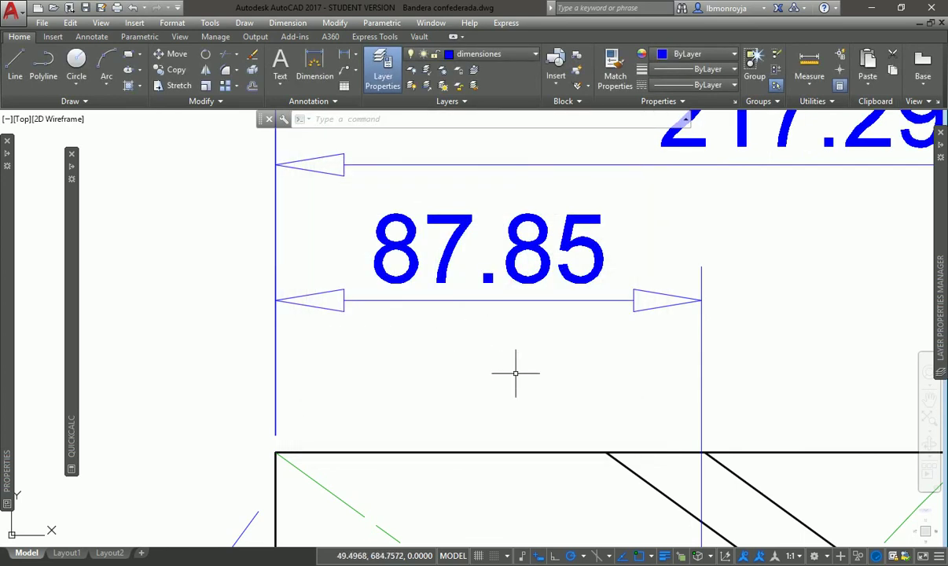
pyautogui.middleClick(516, 373)
pyautogui.middleClick(516, 373)
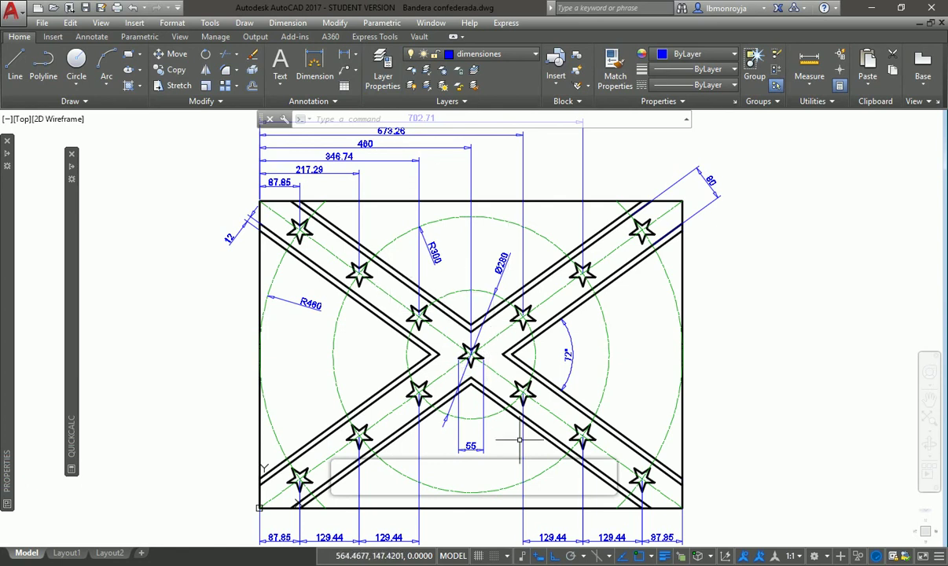
# Freeze the Construcciones layer and try to freeze the current dimensiones layer
pyautogui.click(495, 55)
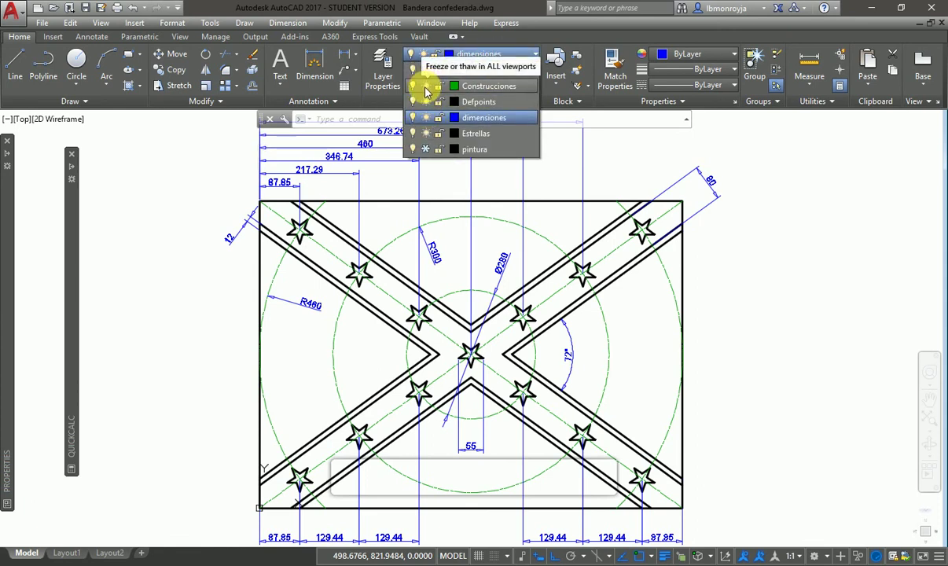
pyautogui.click(425, 86)
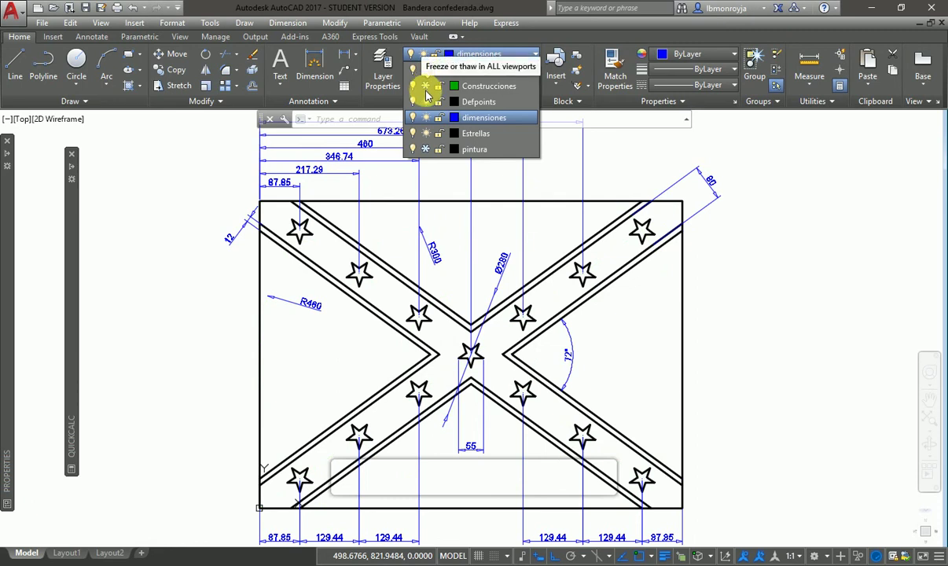
pyautogui.click(425, 117)
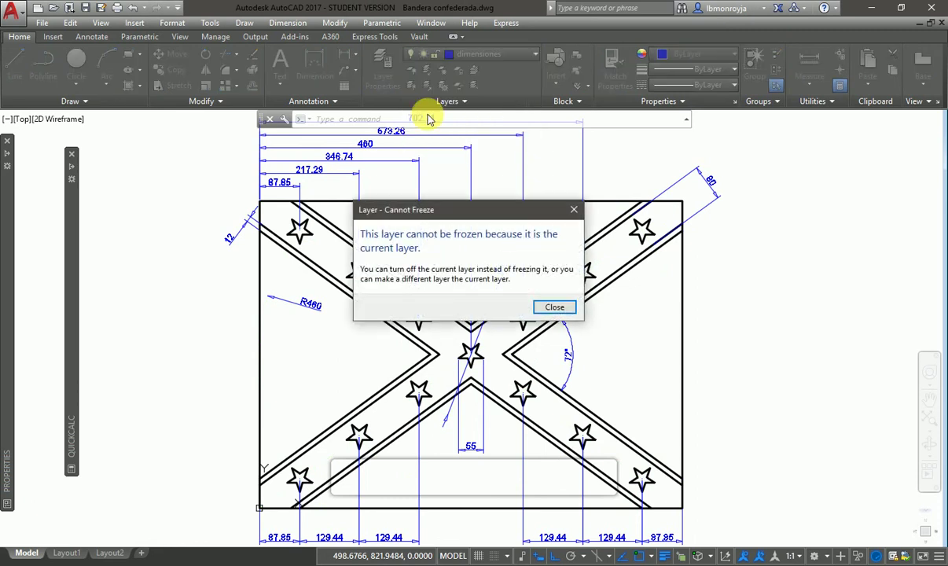
pyautogui.press('Escape')
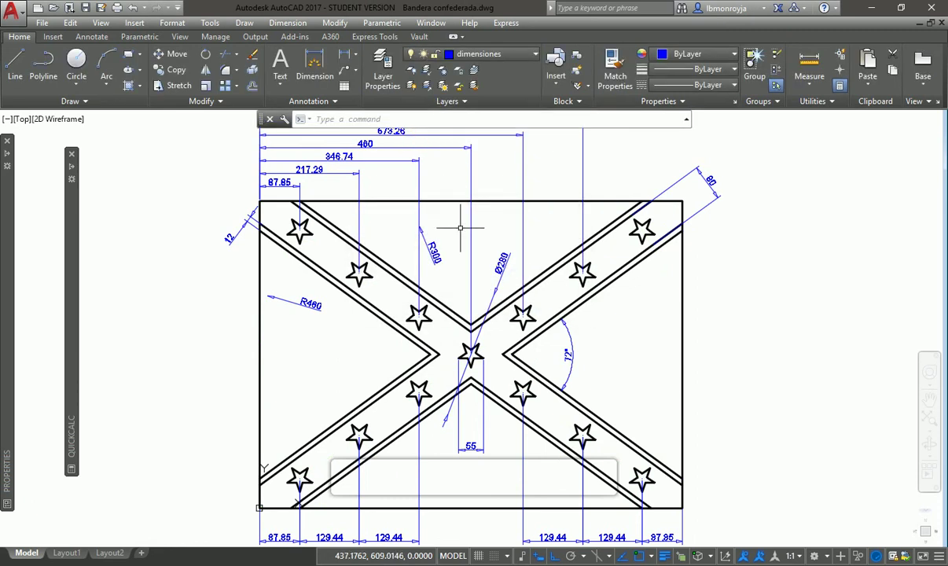
# Make layer 0 current and freeze the dimensiones layer
pyautogui.click(506, 57)
pyautogui.click(504, 71)
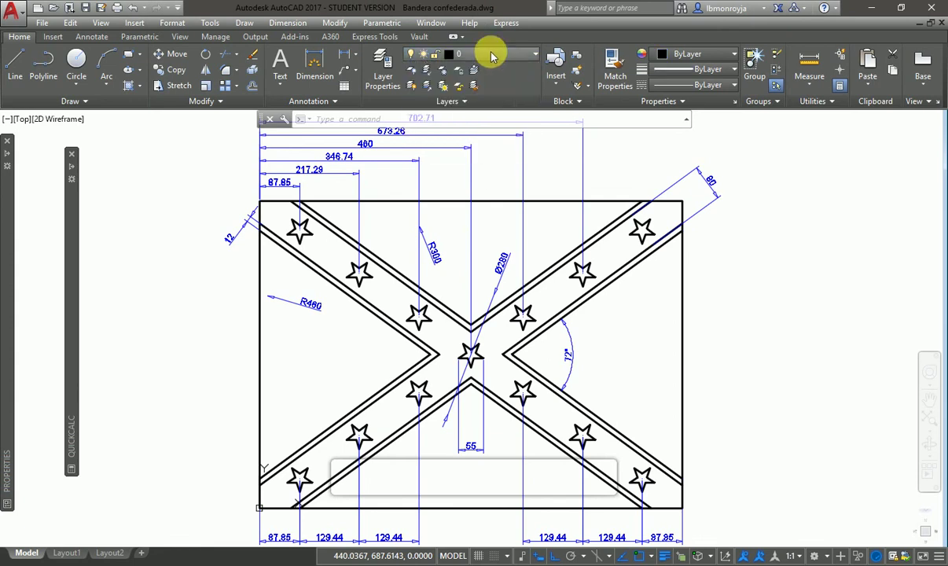
pyautogui.click(487, 53)
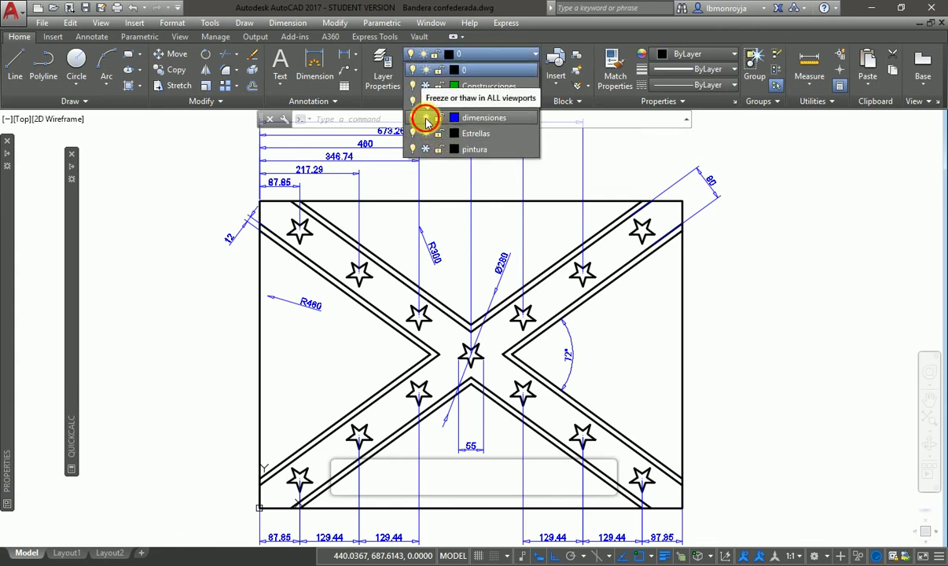
pyautogui.click(425, 117)
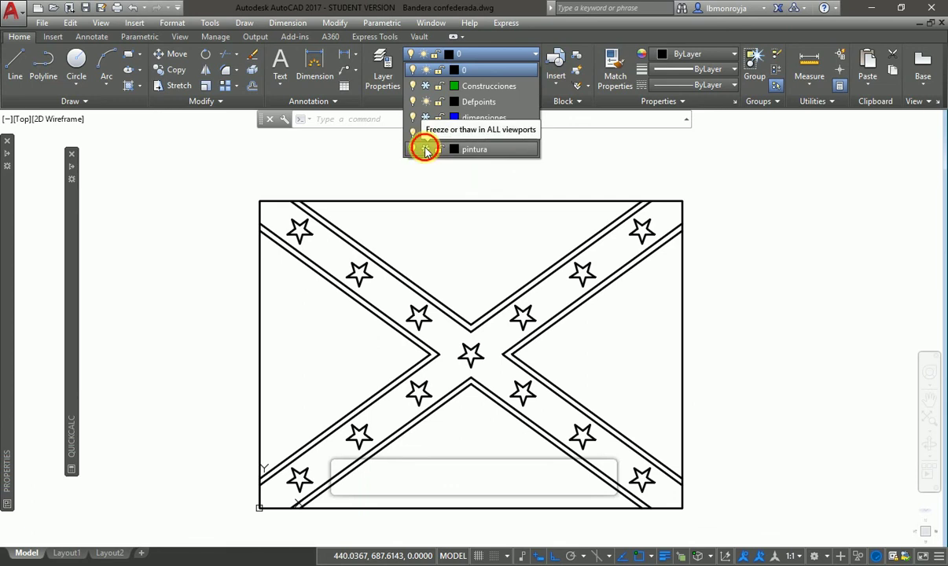
# Thaw the pintura layer to show the flag's colour fills
pyautogui.click(426, 149)
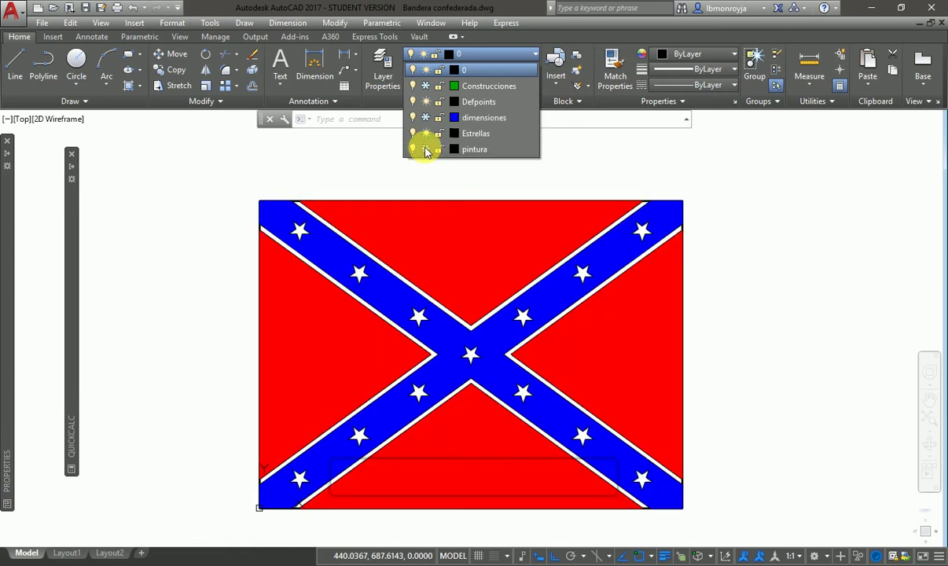
pyautogui.click(566, 431)
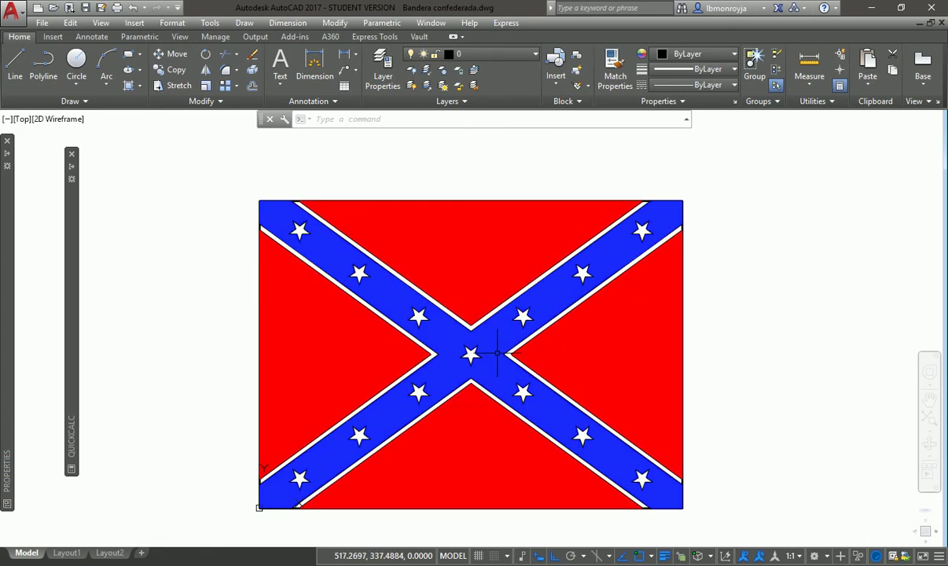
pyautogui.moveTo(496, 354)
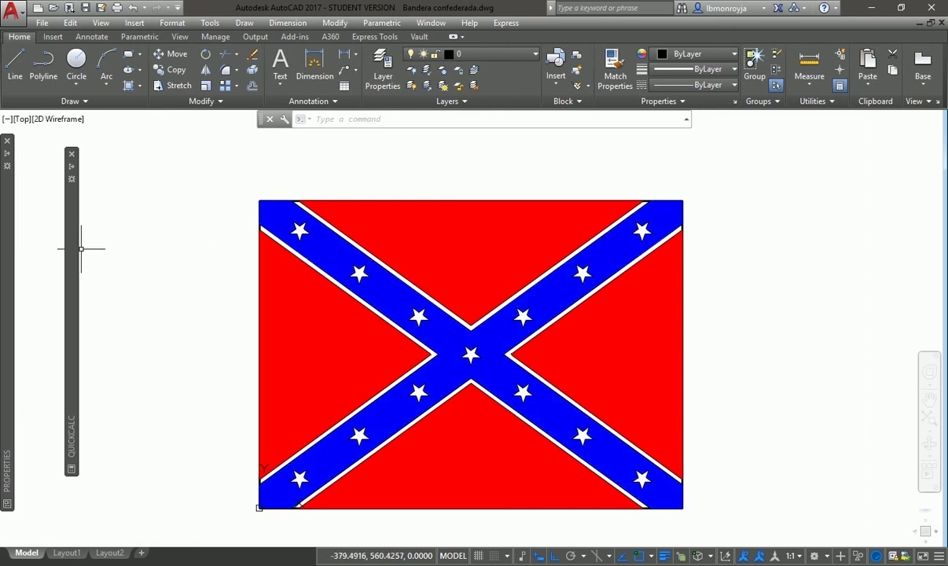
pyautogui.click(77, 250)
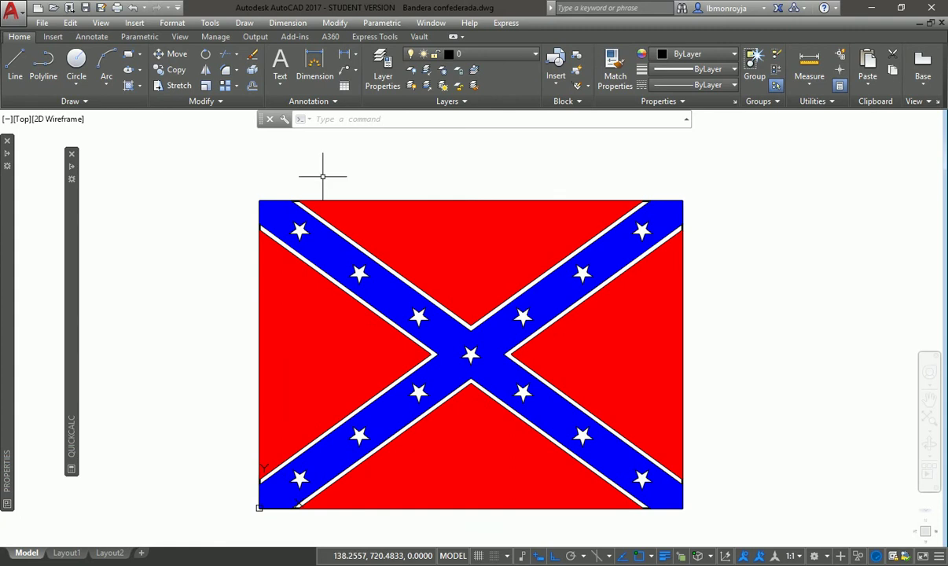
# Inspect the white stripe's end at the flag's upper edge near the upper-left corner, and view the whole coloured flag
pyautogui.write('z')
pyautogui.press('Return')
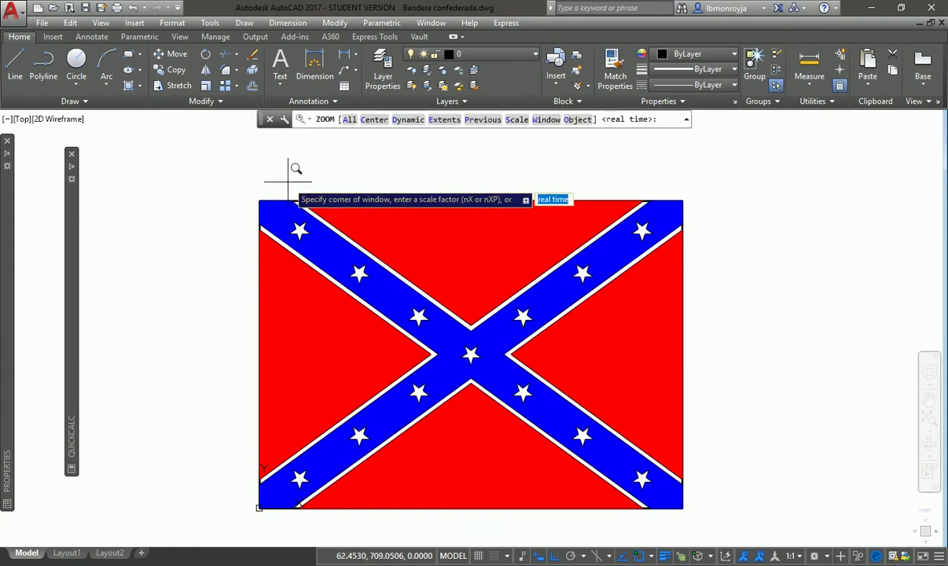
pyautogui.click(288, 183)
pyautogui.click(313, 208)
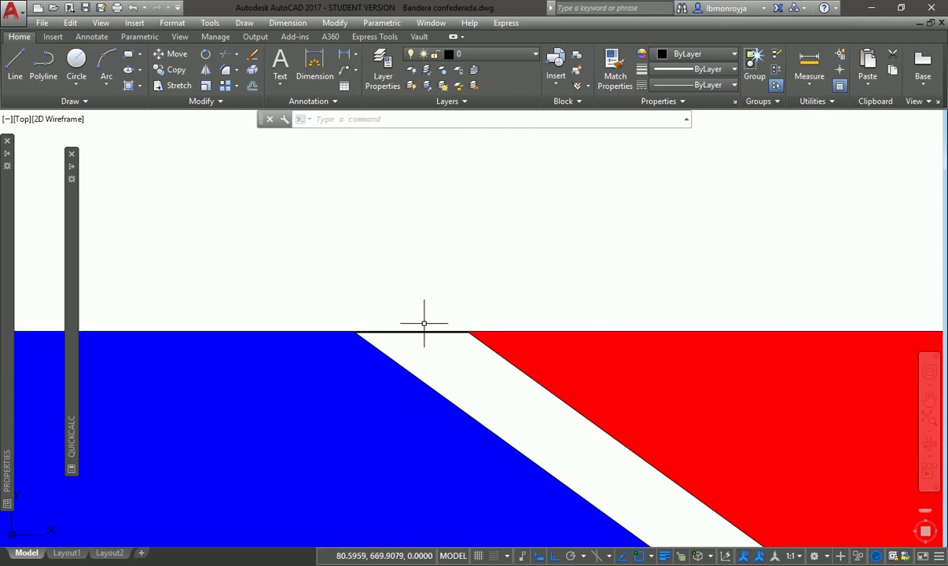
pyautogui.middleClick(423, 323)
pyautogui.middleClick(423, 323)
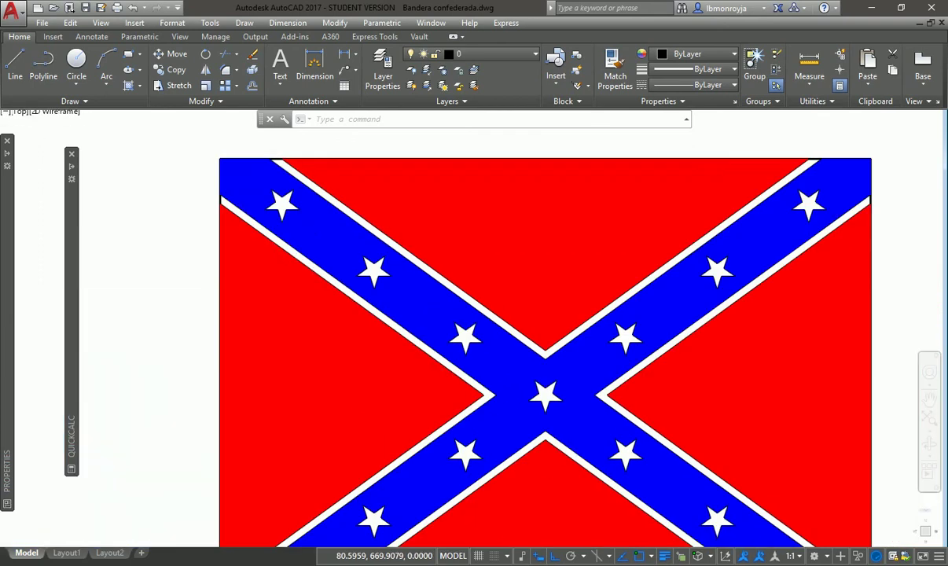
pyautogui.write('z')
pyautogui.press('Return')
pyautogui.press('Return')
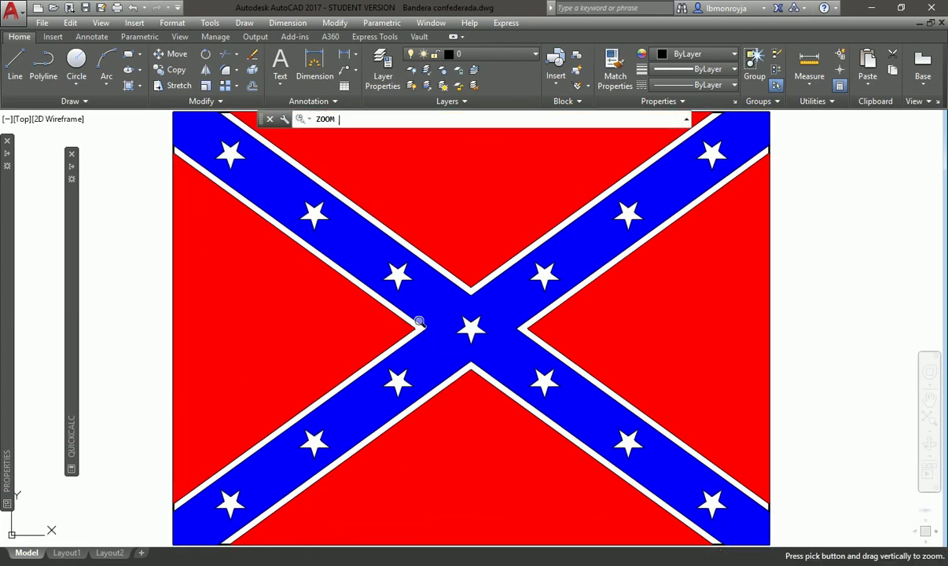
pyautogui.moveTo(133, 227); pyautogui.dragTo(136, 266)
pyautogui.press('Escape')
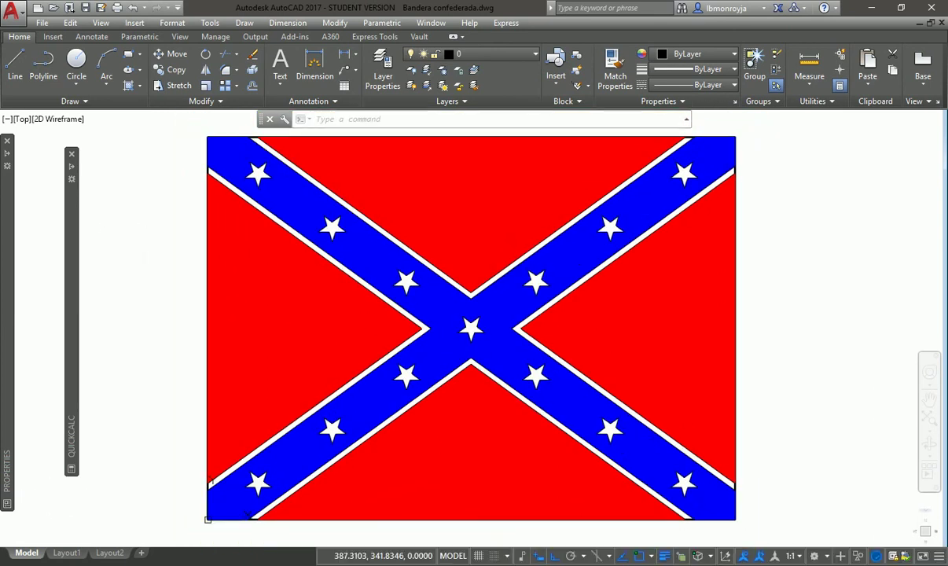